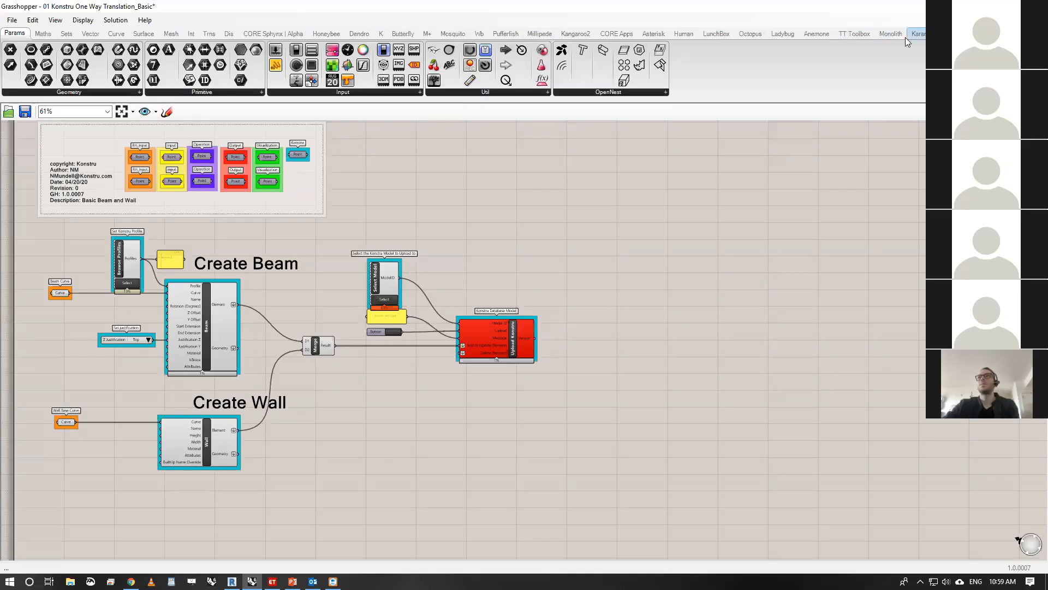
- Show the Konstru component palette and dock the Grasshopper window beside the Rhino viewport
{"action": "left_click", "coordinate": [382, 34]}
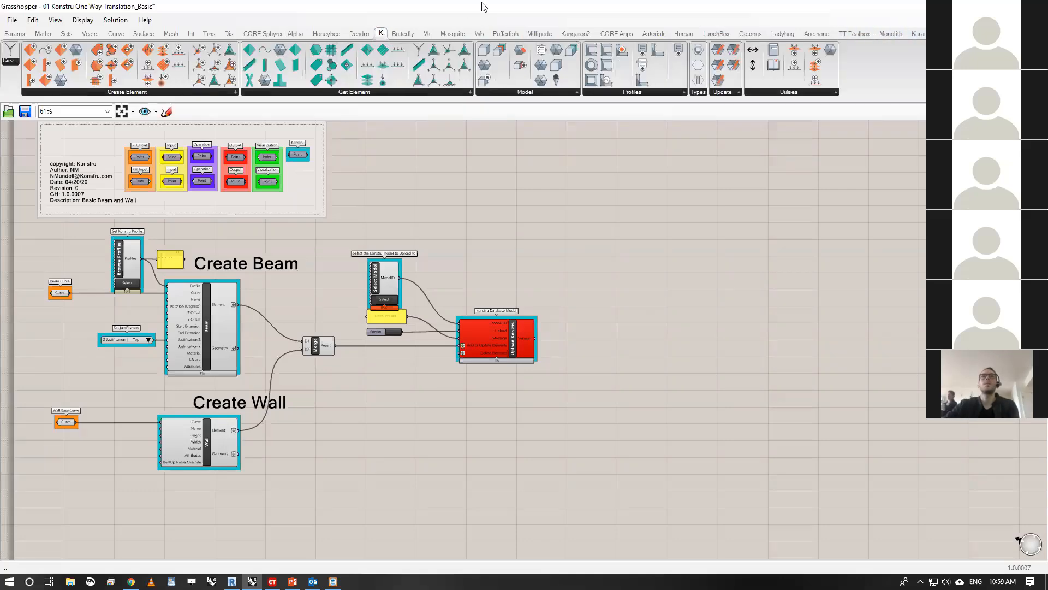
{"action": "key", "text": "super+Right"}
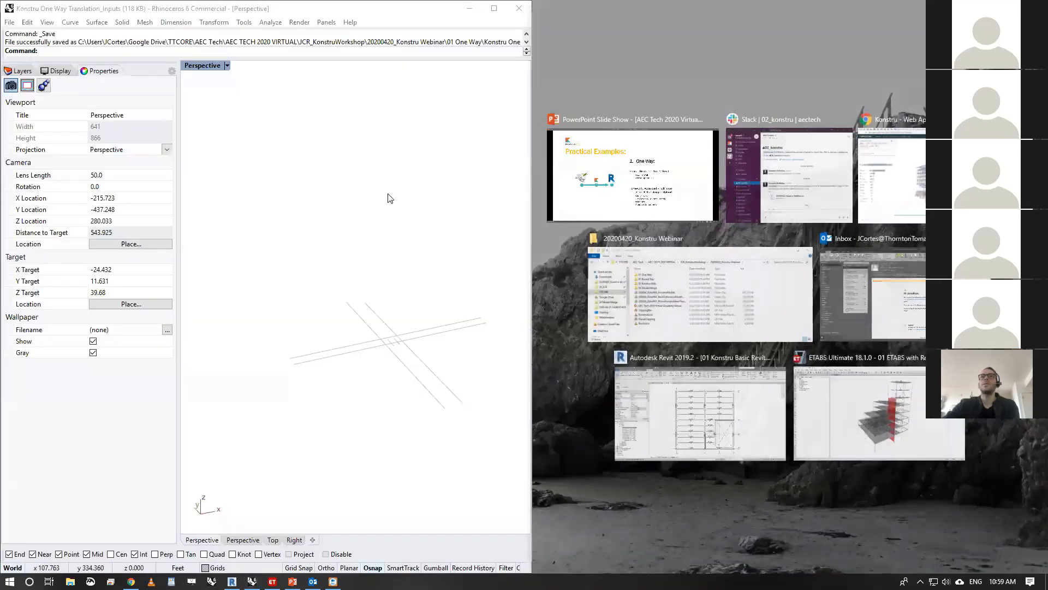
{"action": "left_click", "coordinate": [674, 223]}
{"action": "right_click_drag", "start_coordinate": [709, 240], "coordinate": [682, 250]}
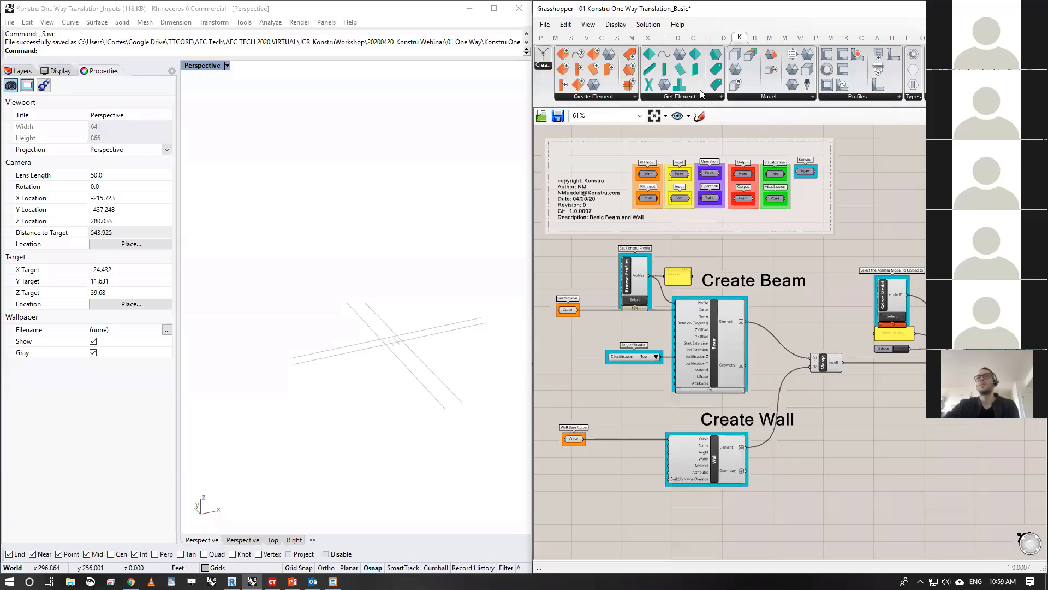
- Browse the Konstru component lists for Create Element, Get Element, Model, Profiles and Types
{"action": "left_click", "coordinate": [612, 97]}
{"action": "left_click", "coordinate": [669, 102]}
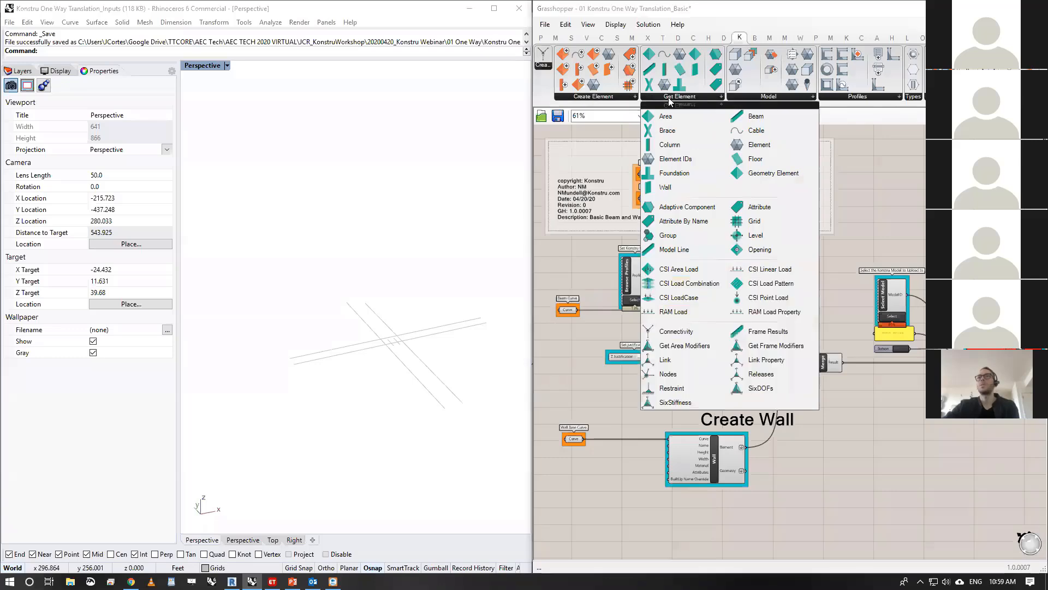
{"action": "left_click", "coordinate": [780, 95]}
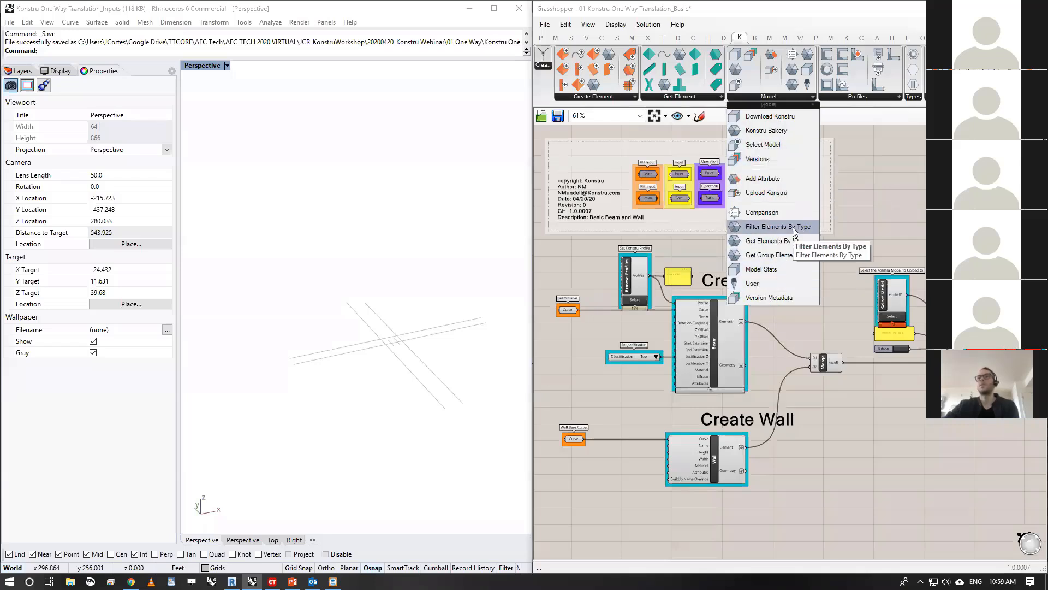
{"action": "left_click", "coordinate": [874, 98]}
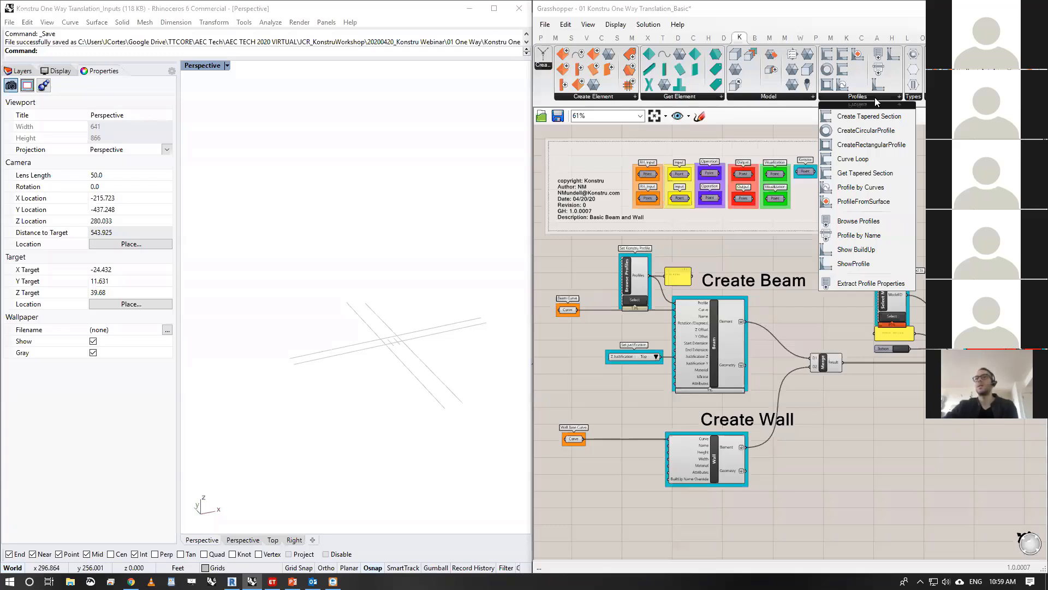
{"action": "left_click", "coordinate": [913, 97]}
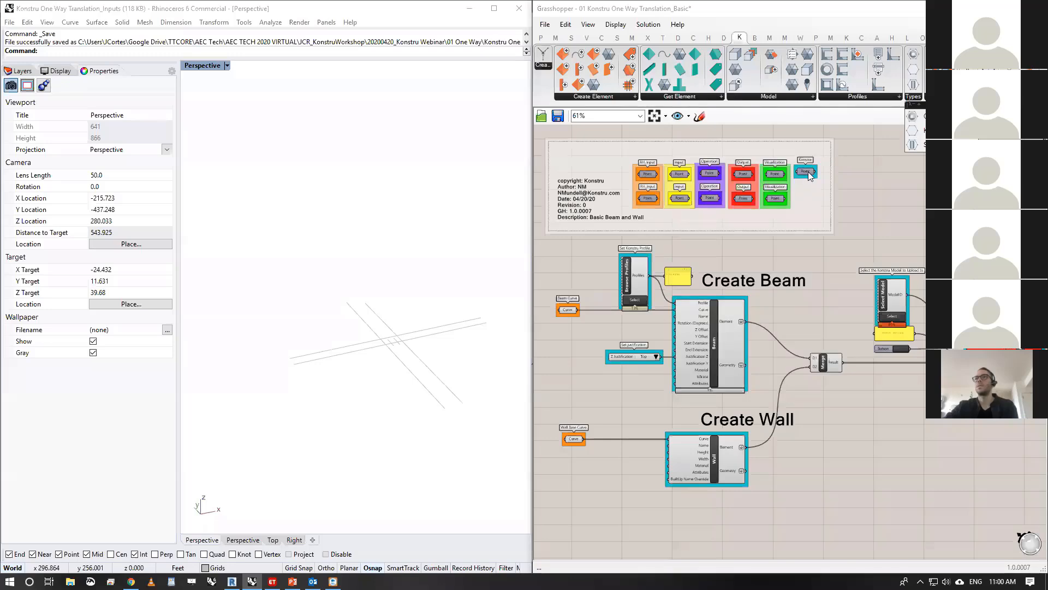
- Examine the colour legend at the head of the definition, focusing on the Konstru group
{"action": "scroll", "coordinate": [805, 172], "scroll_direction": "up", "scroll_amount": 5}
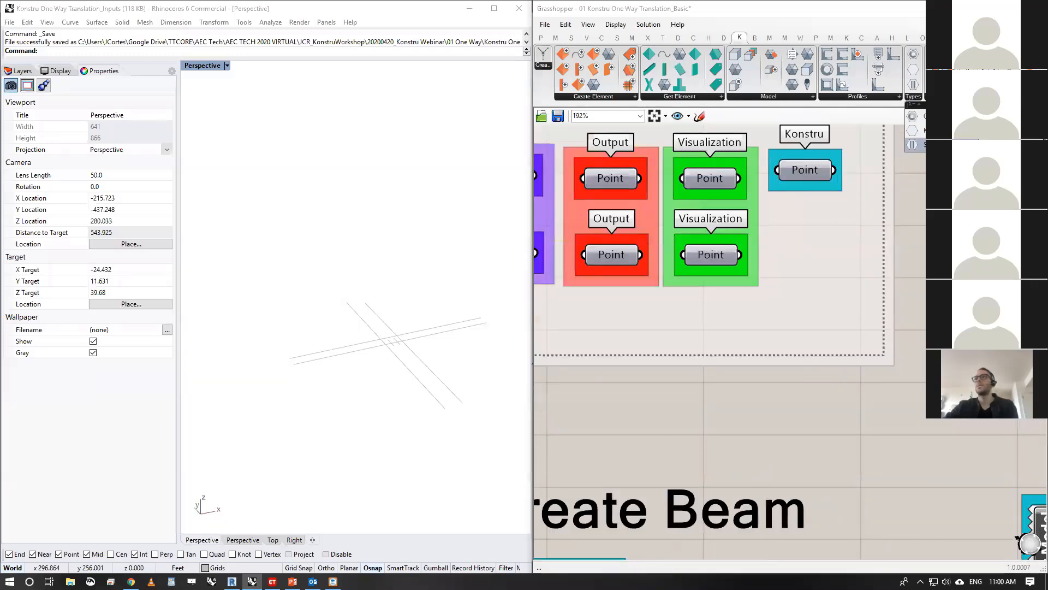
{"action": "left_click", "coordinate": [951, 252]}
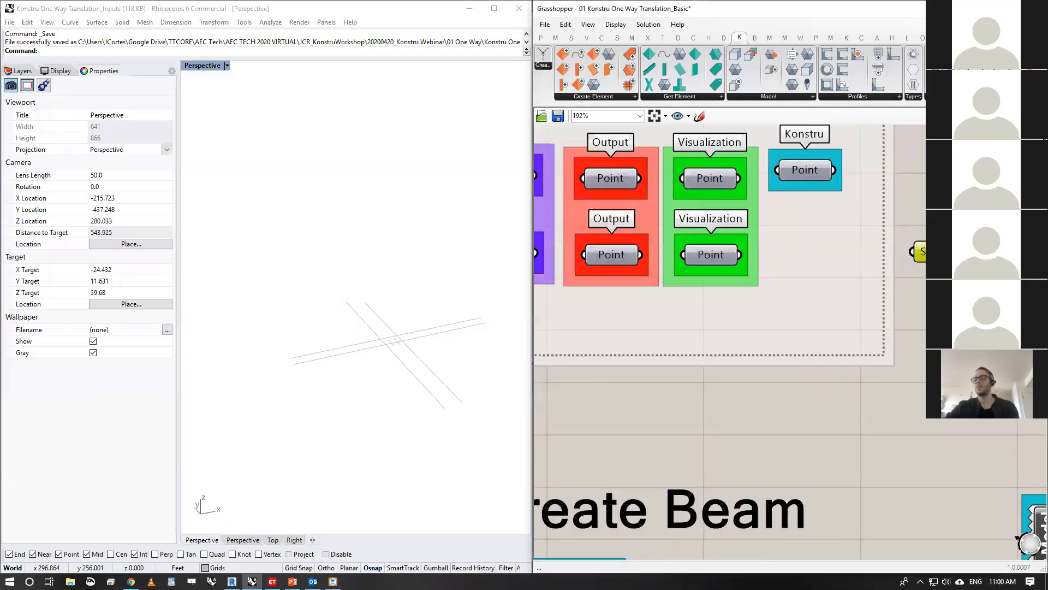
{"action": "scroll", "coordinate": [904, 257], "scroll_direction": "down", "scroll_amount": 6}
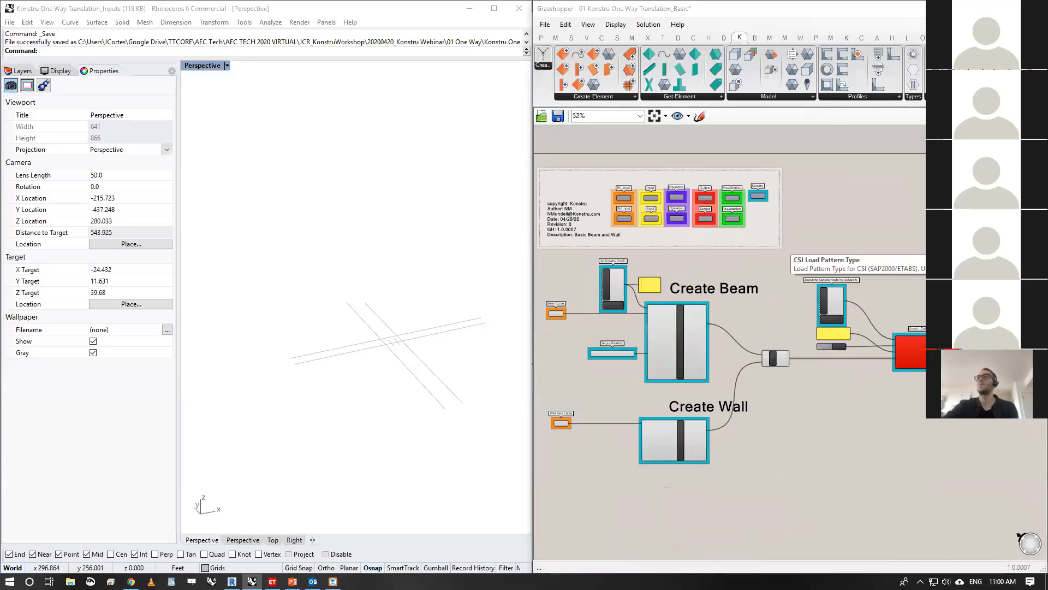
{"action": "right_click_drag", "start_coordinate": [713, 261], "coordinate": [726, 239]}
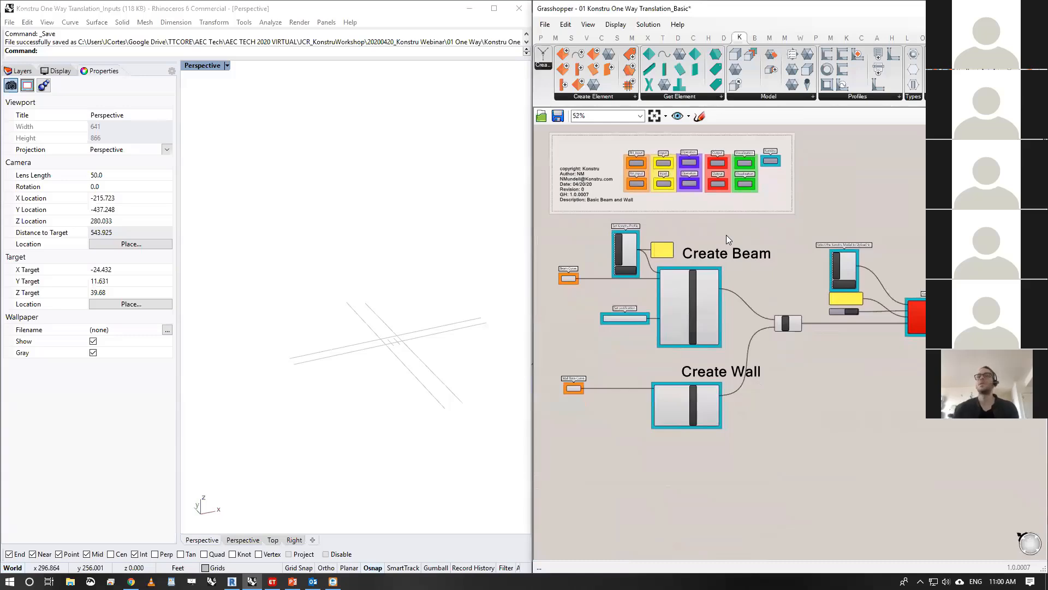
- Review the definition from the beam and wall creation groups through Merge to the Upload Konstru component
{"action": "scroll", "coordinate": [680, 270], "scroll_direction": "up", "scroll_amount": 2}
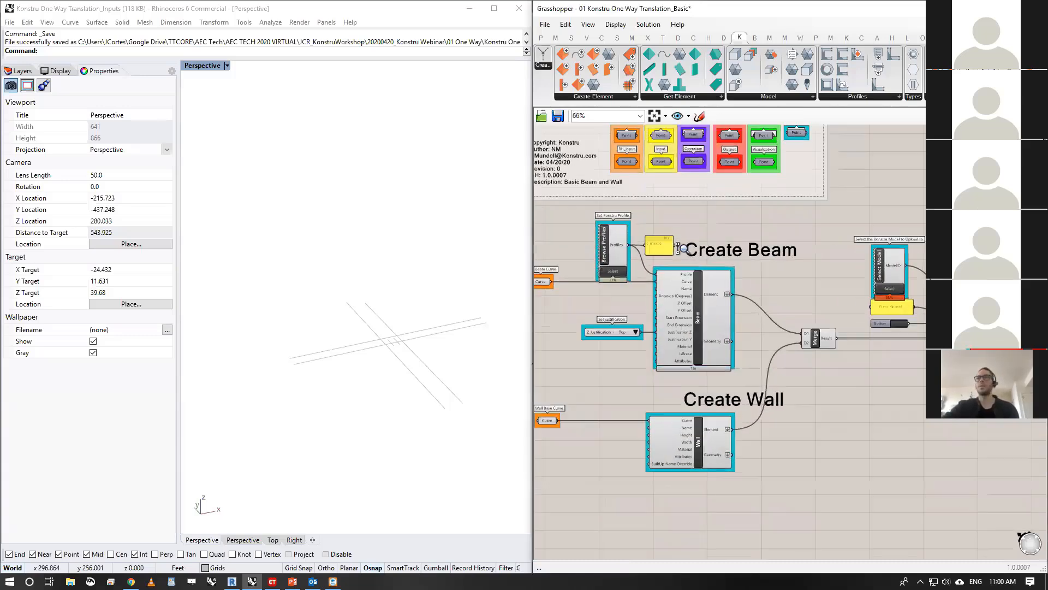
{"action": "right_click_drag", "start_coordinate": [723, 233], "coordinate": [756, 228]}
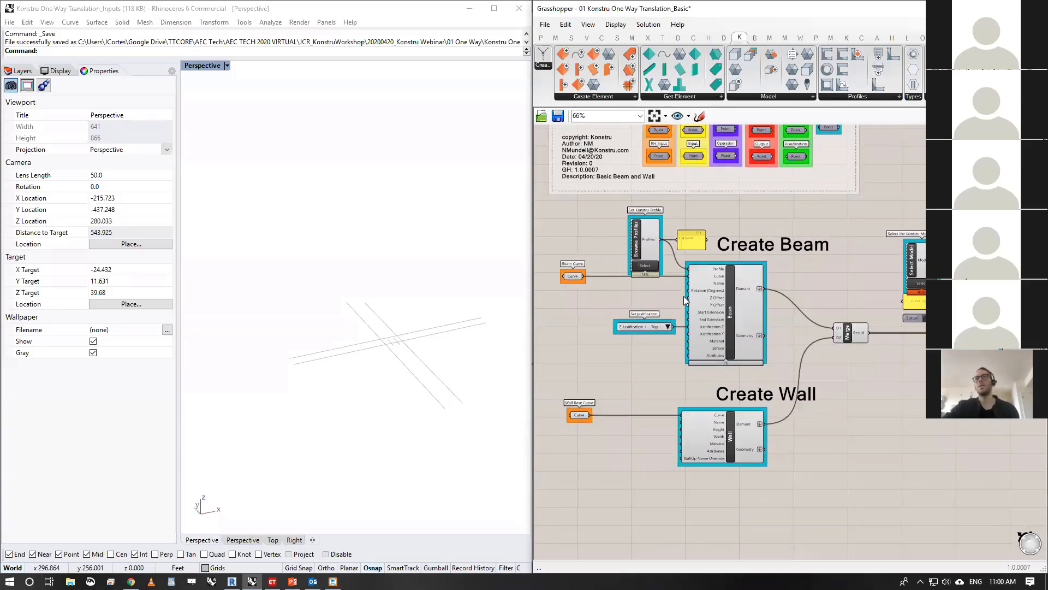
{"action": "left_click_drag", "start_coordinate": [583, 249], "coordinate": [559, 312]}
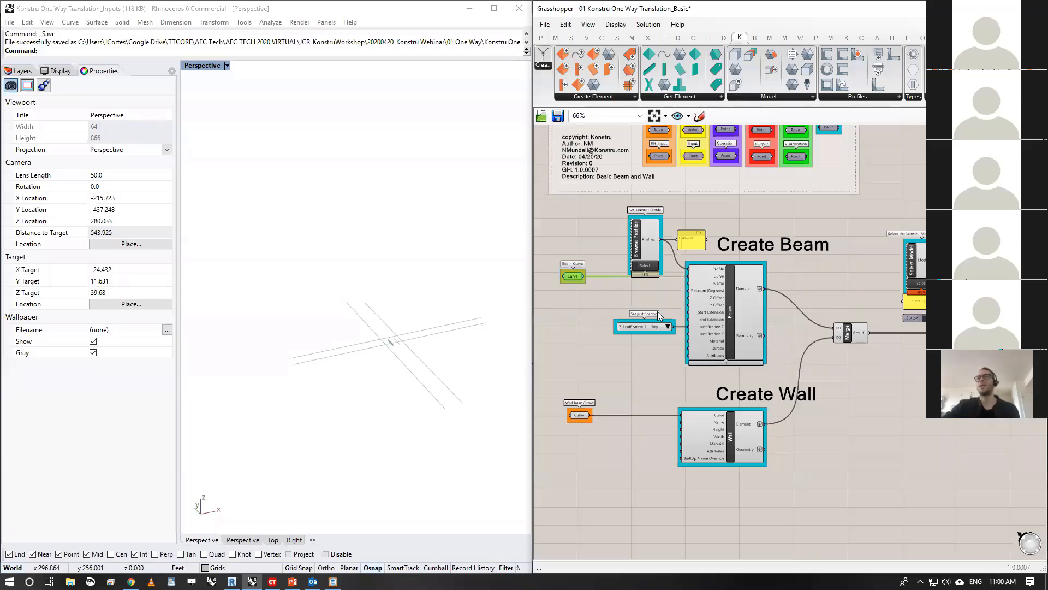
{"action": "scroll", "coordinate": [674, 292], "scroll_direction": "up", "scroll_amount": 2}
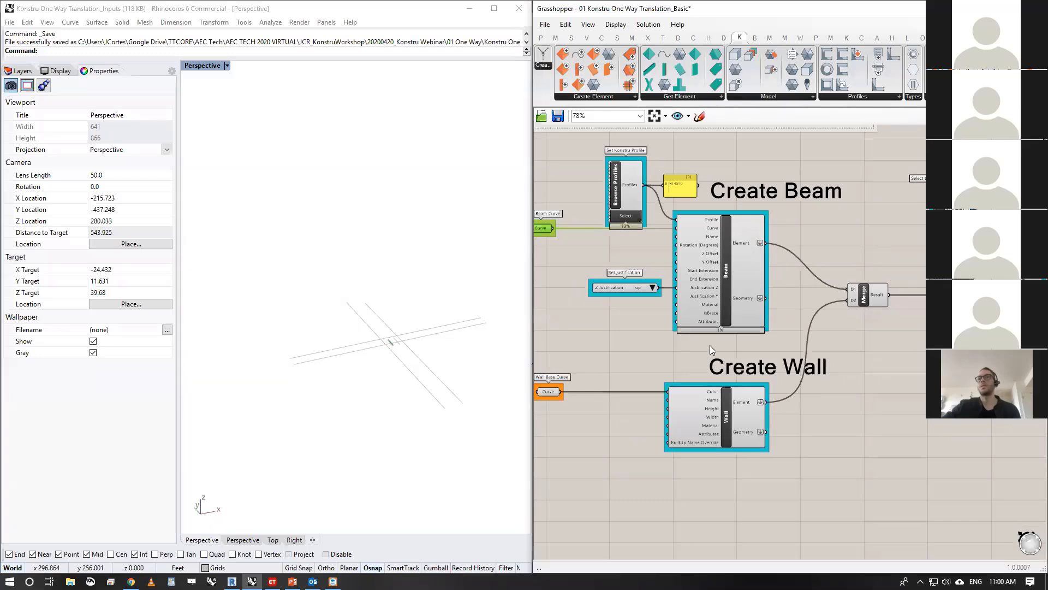
{"action": "right_click_drag", "start_coordinate": [729, 279], "coordinate": [673, 288]}
{"action": "right_click_drag", "start_coordinate": [916, 280], "coordinate": [694, 288]}
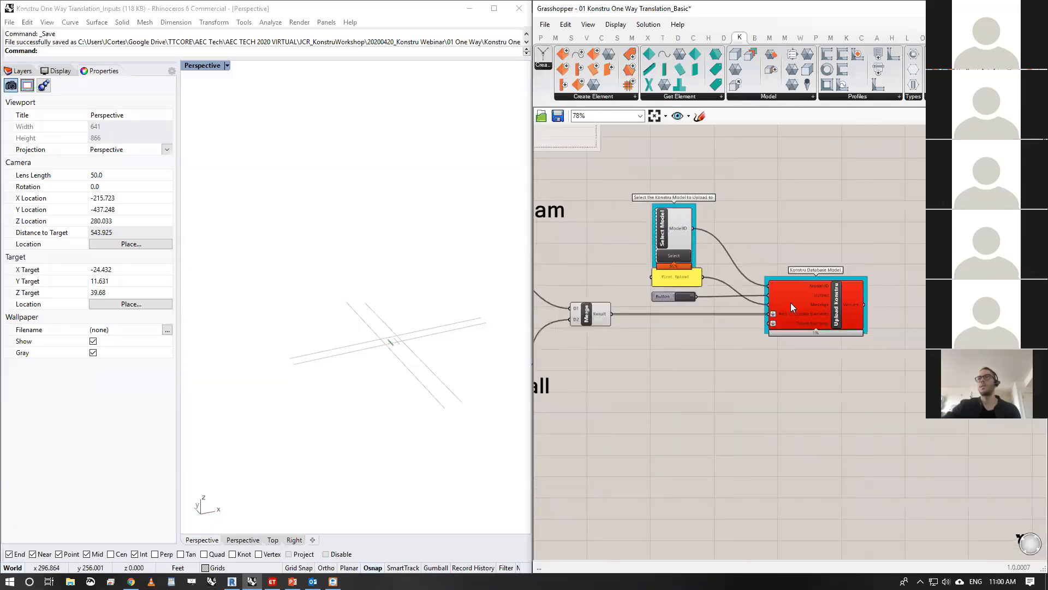
{"action": "scroll", "coordinate": [790, 302], "scroll_direction": "up", "scroll_amount": 3}
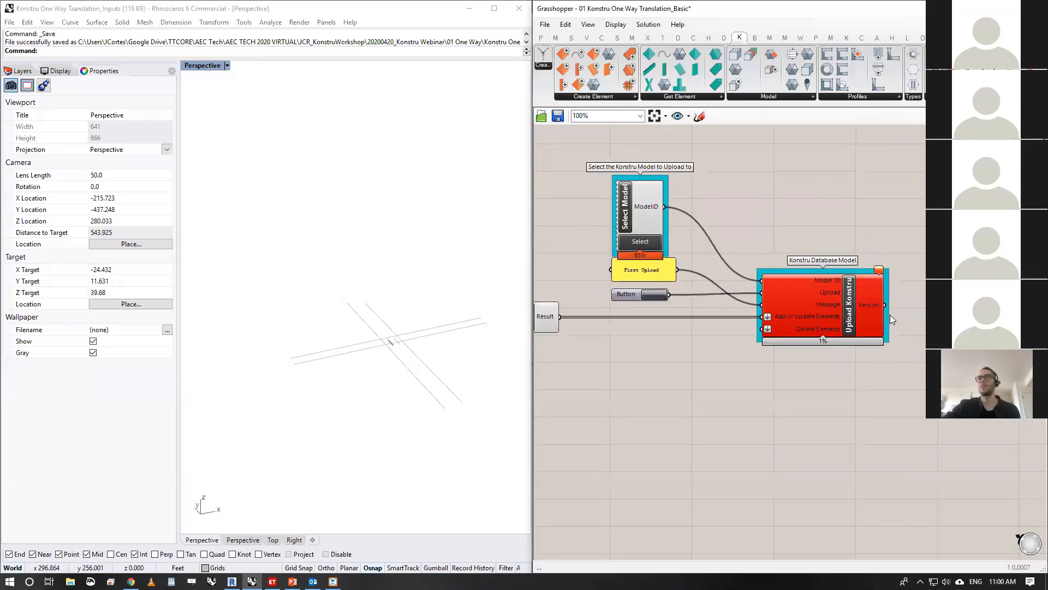
{"action": "scroll", "coordinate": [880, 285], "scroll_direction": "down", "scroll_amount": 3}
{"action": "right_click_drag", "start_coordinate": [791, 314], "coordinate": [898, 322]}
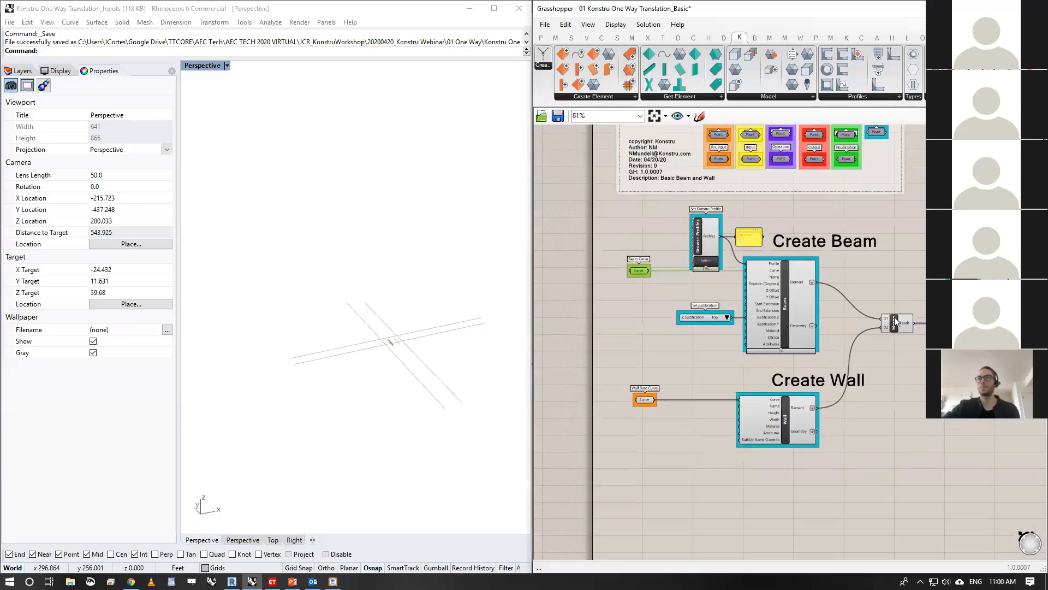
- Examine the input lines up close in the Rhino perspective view and display the model's layer list
{"action": "scroll", "coordinate": [706, 302], "scroll_direction": "up", "scroll_amount": 2}
{"action": "right_click_drag", "start_coordinate": [706, 302], "coordinate": [641, 298]}
{"action": "right_click_drag", "start_coordinate": [380, 267], "coordinate": [383, 331]}
{"action": "scroll", "coordinate": [408, 295], "scroll_direction": "up", "scroll_amount": 8}
{"action": "scroll", "coordinate": [362, 392], "scroll_direction": "up", "scroll_amount": 4}
{"action": "right_click_drag", "start_coordinate": [362, 394], "coordinate": [363, 328]}
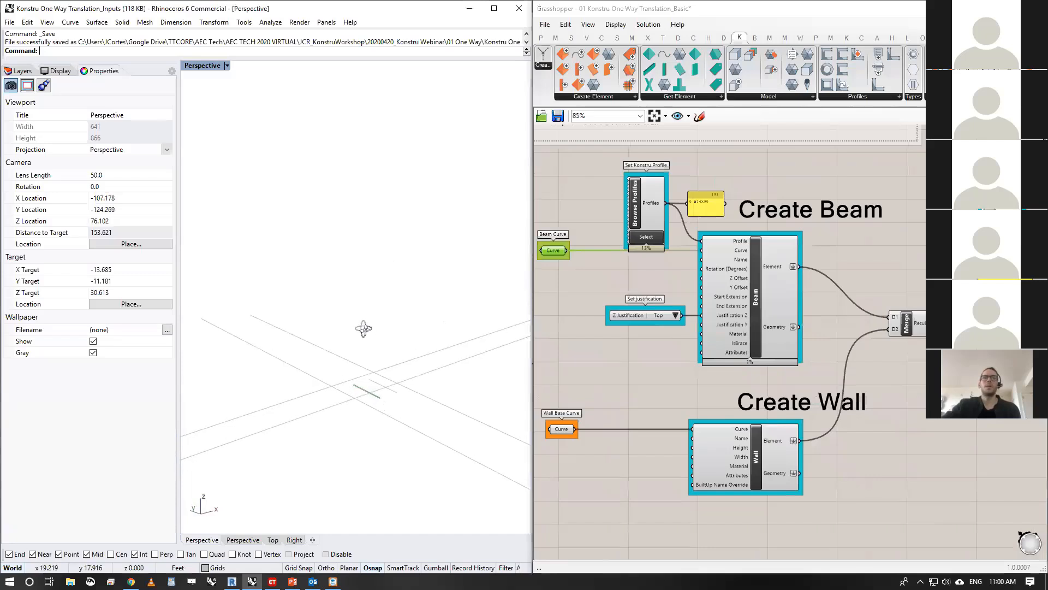
{"action": "left_click", "coordinate": [20, 72]}
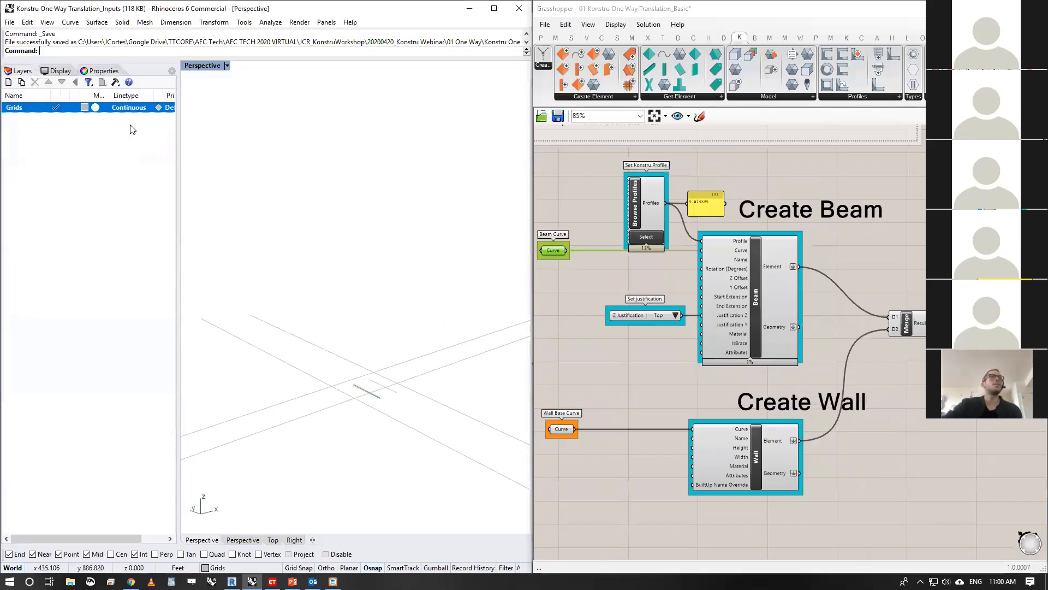
- Select the Wall Base Curve parameter to highlight its referenced line in the Rhino view
{"action": "left_click_drag", "start_coordinate": [414, 318], "coordinate": [372, 376]}
{"action": "right_click_drag", "start_coordinate": [577, 290], "coordinate": [607, 282]}
{"action": "scroll", "coordinate": [596, 216], "scroll_direction": "up", "scroll_amount": 1}
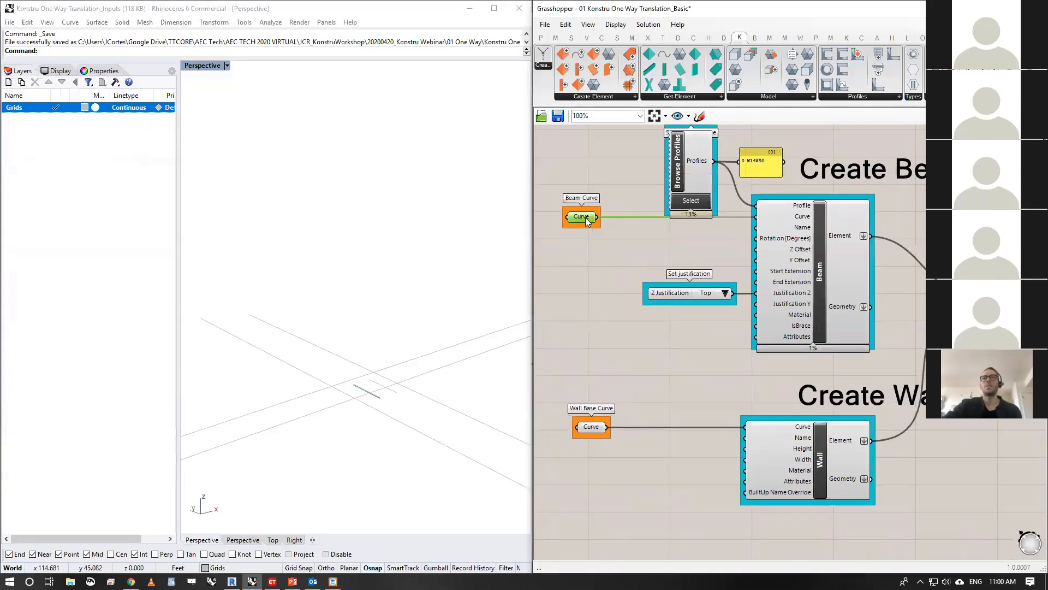
{"action": "left_click", "coordinate": [589, 428]}
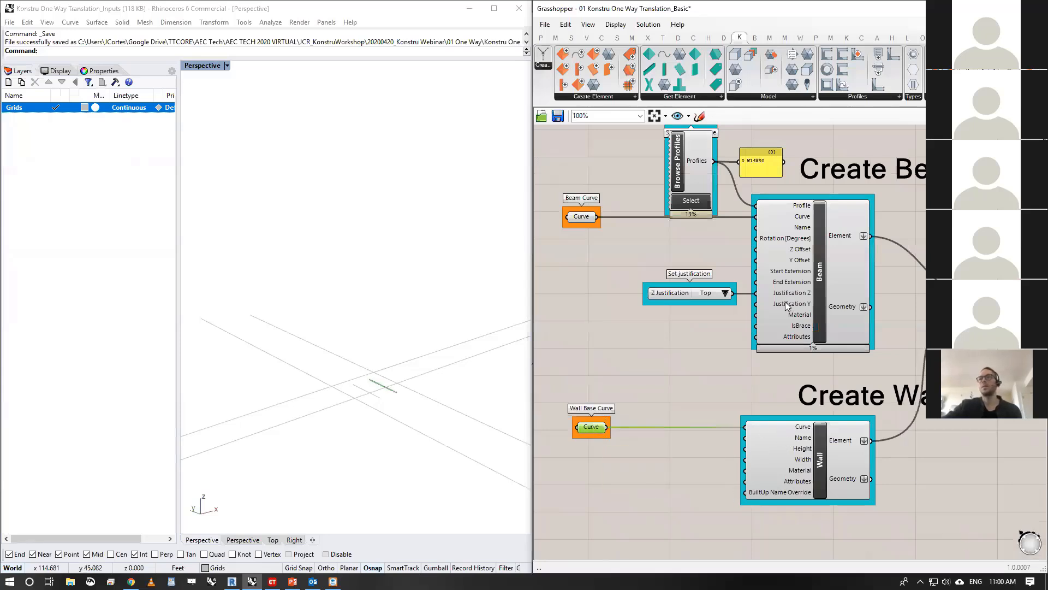
- Check the Create Element component list and select the Beam component to inspect its inputs and geometry preview
{"action": "right_click_drag", "start_coordinate": [666, 255], "coordinate": [677, 288]}
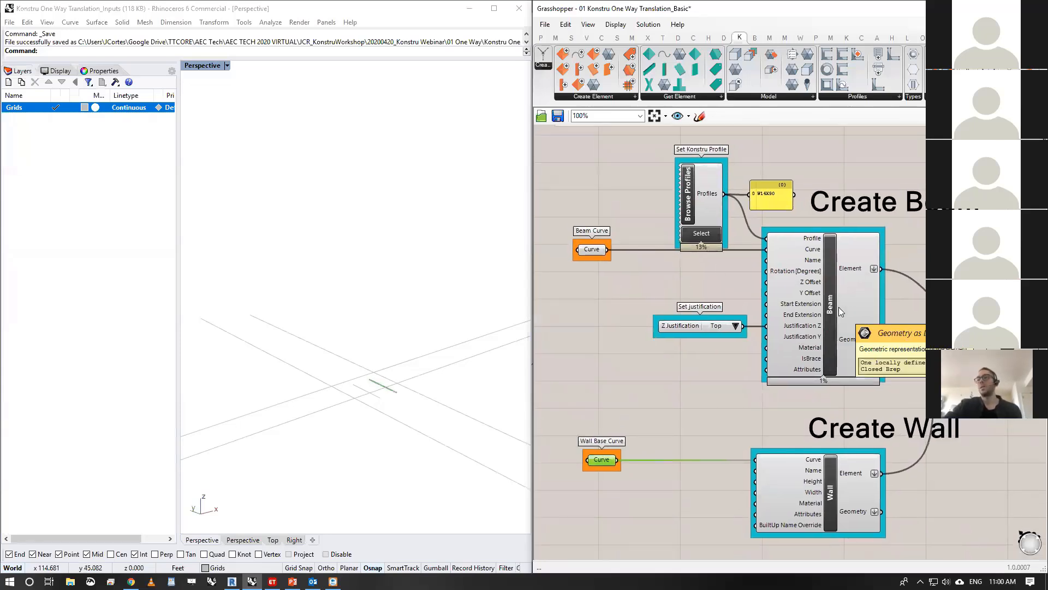
{"action": "mouse_move", "coordinate": [832, 298]}
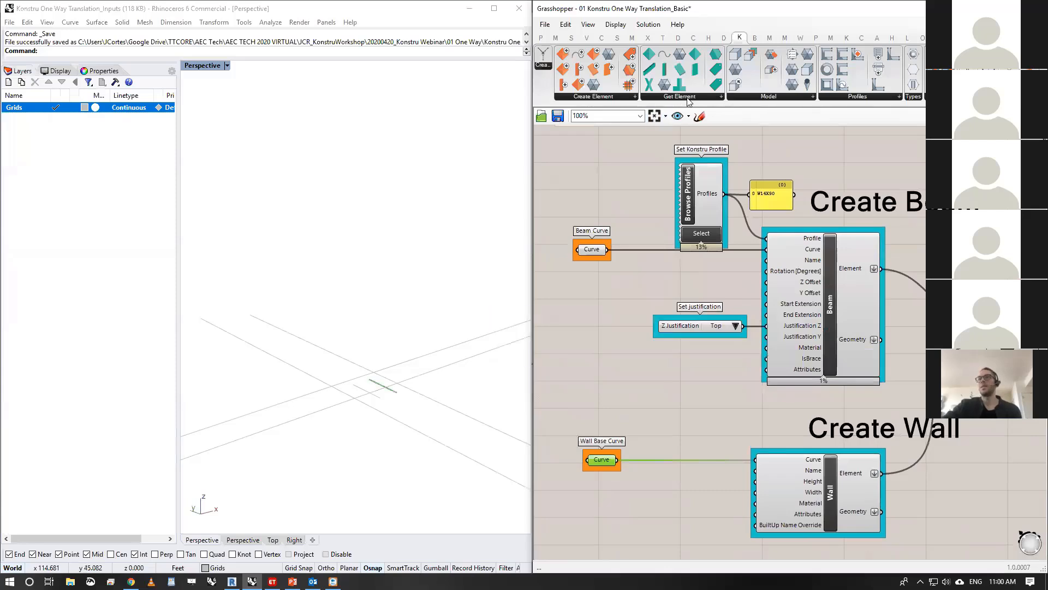
{"action": "left_click", "coordinate": [618, 97]}
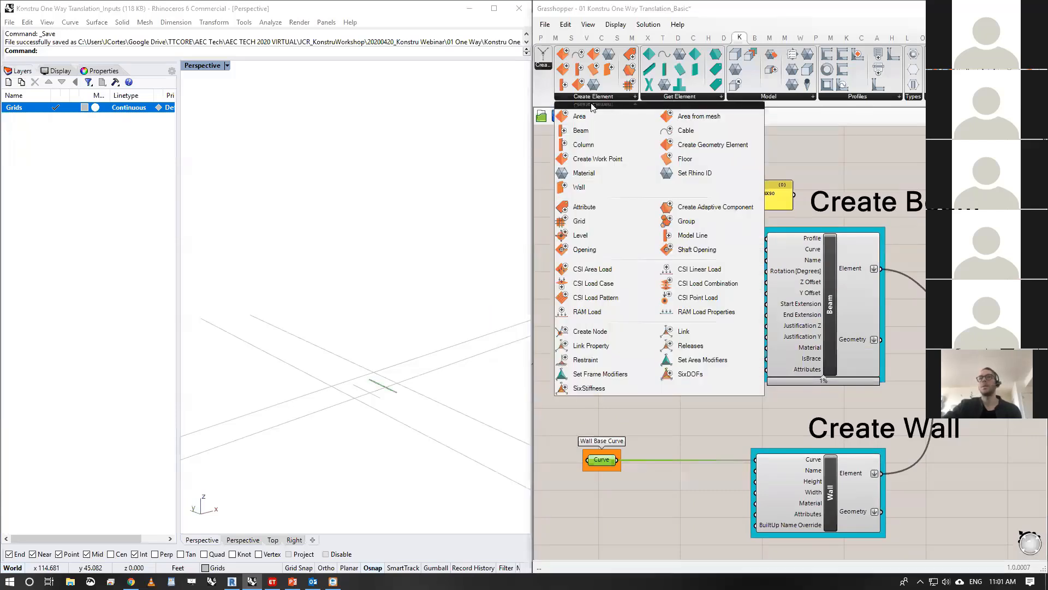
{"action": "left_click", "coordinate": [832, 298]}
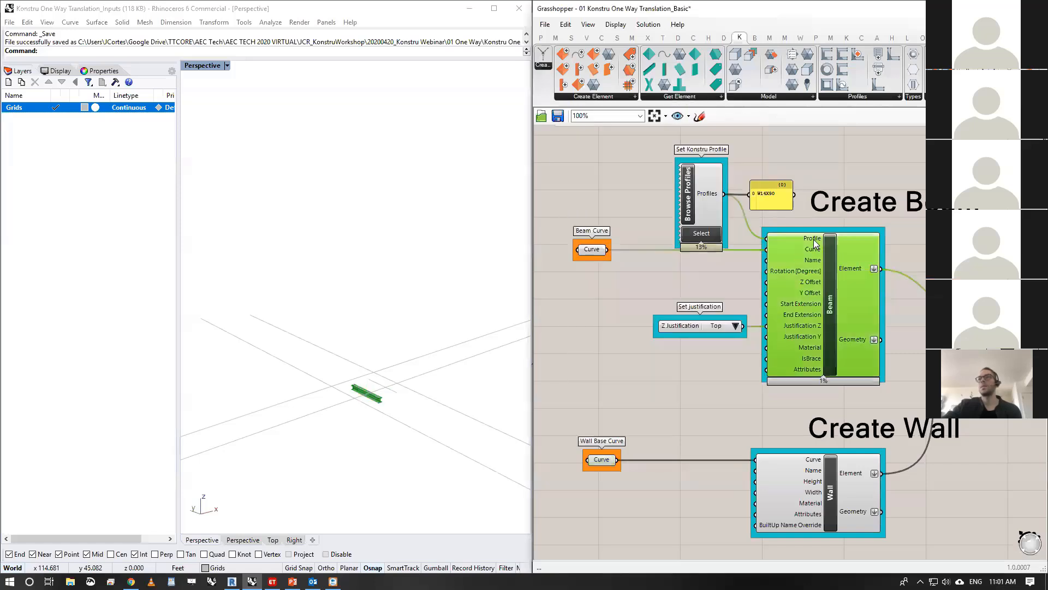
{"action": "mouse_move", "coordinate": [813, 243]}
{"action": "mouse_move", "coordinate": [817, 323]}
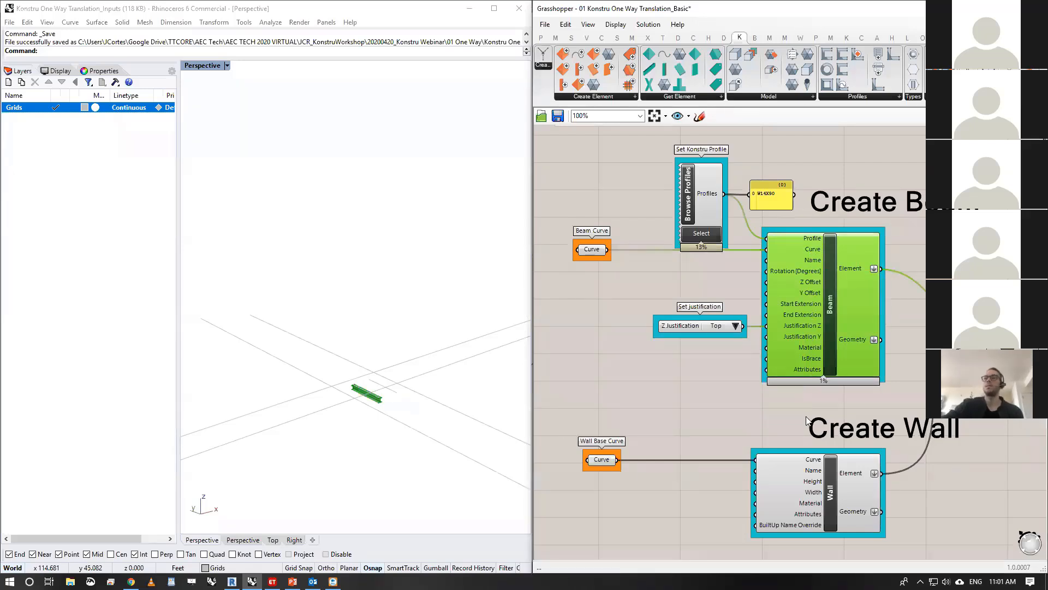
- Compare the generated beam geometry with its source Beam Curve up close in the Rhino view
{"action": "left_click", "coordinate": [688, 282]}
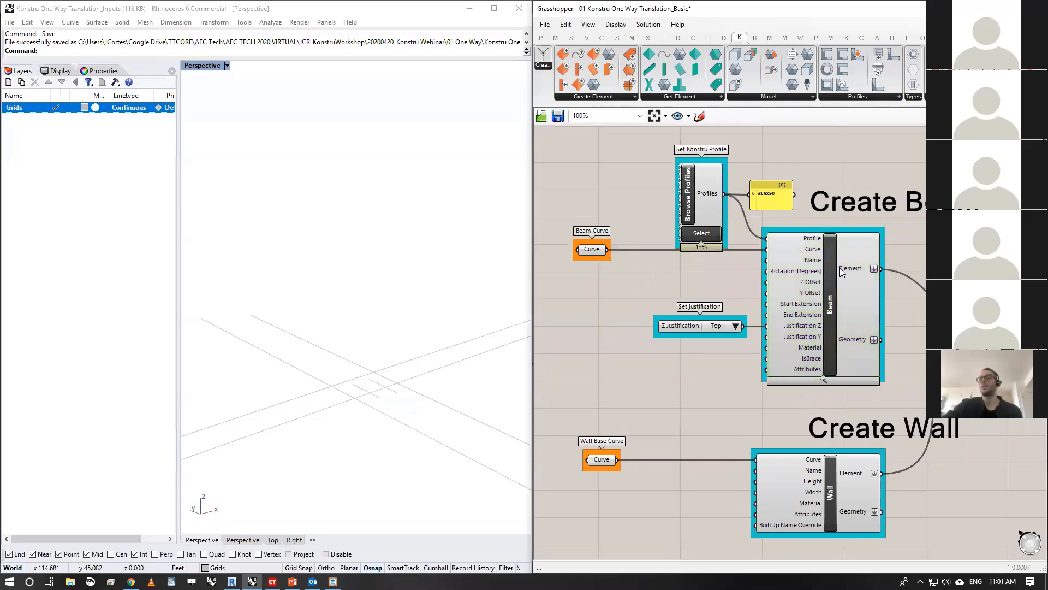
{"action": "left_click", "coordinate": [808, 251]}
{"action": "scroll", "coordinate": [381, 400], "scroll_direction": "up", "scroll_amount": 5}
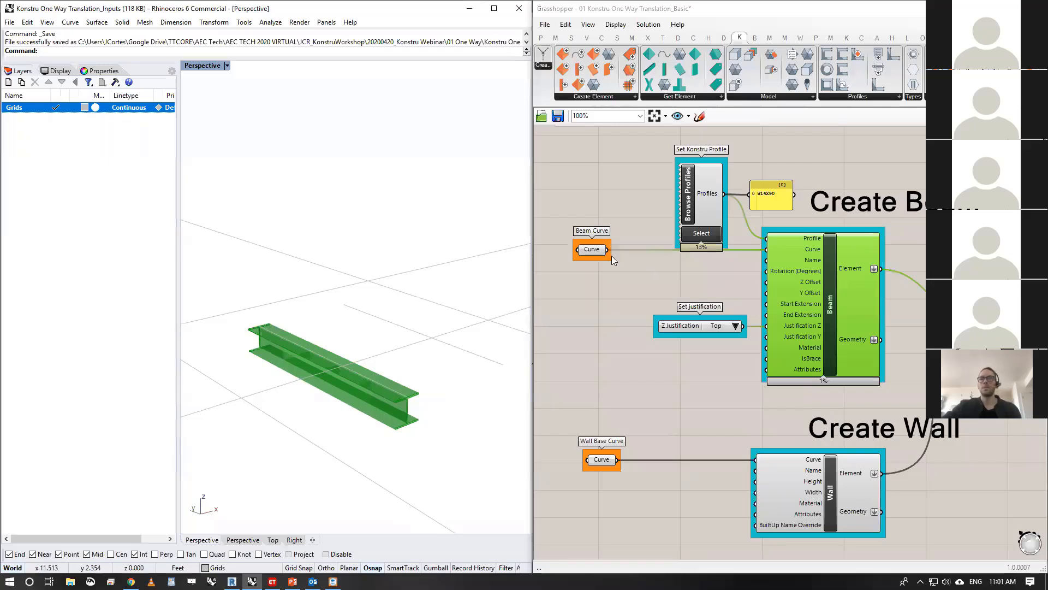
{"action": "left_click", "coordinate": [593, 249]}
- Select the Beam component and view the assigned profile in the Profile Selector, closing it without changes
{"action": "left_click", "coordinate": [854, 274]}
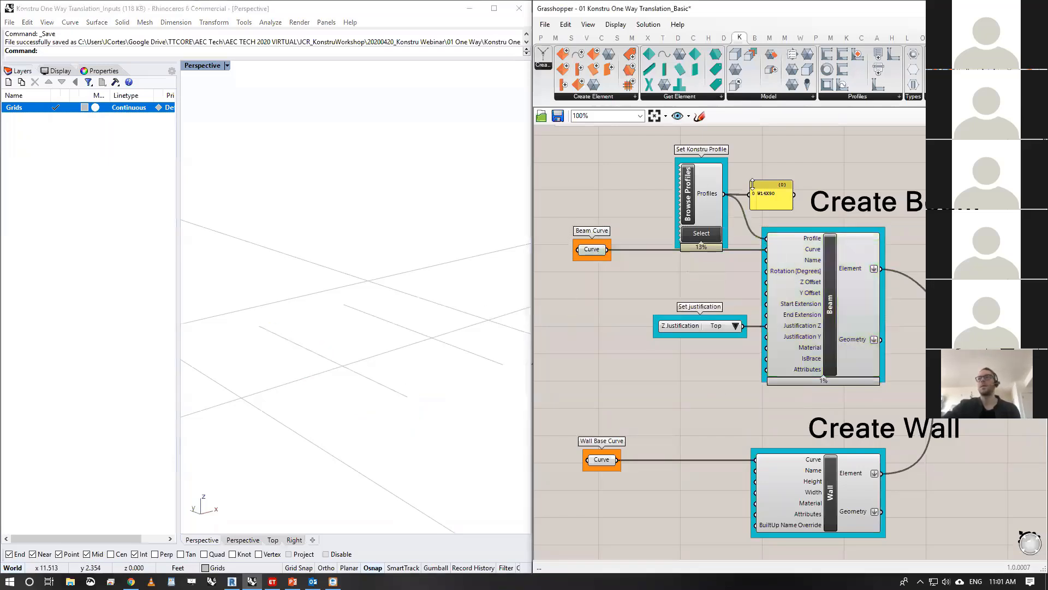
{"action": "left_click", "coordinate": [829, 273]}
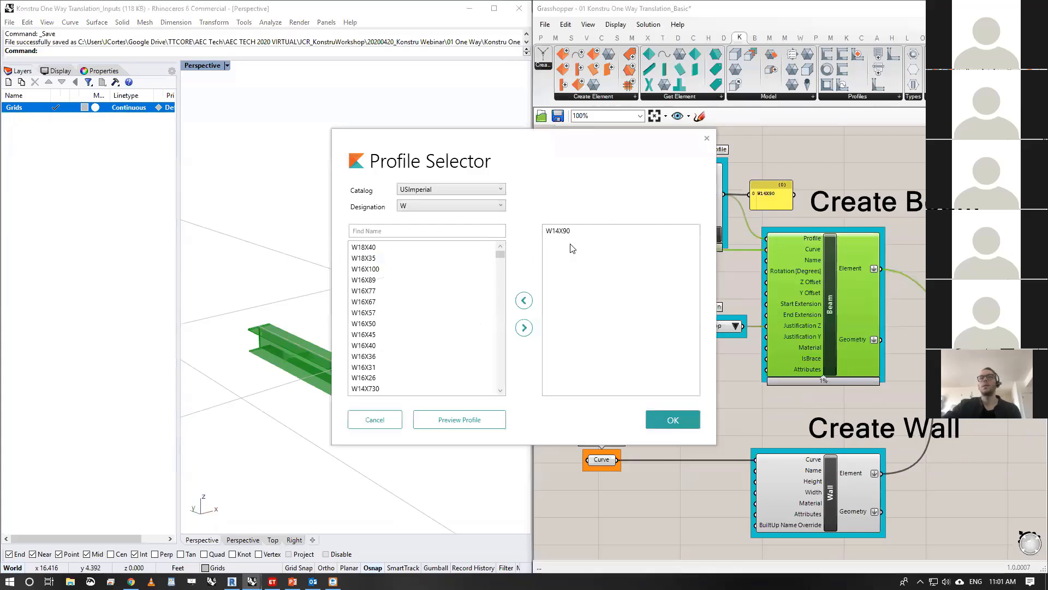
{"action": "left_click", "coordinate": [707, 139]}
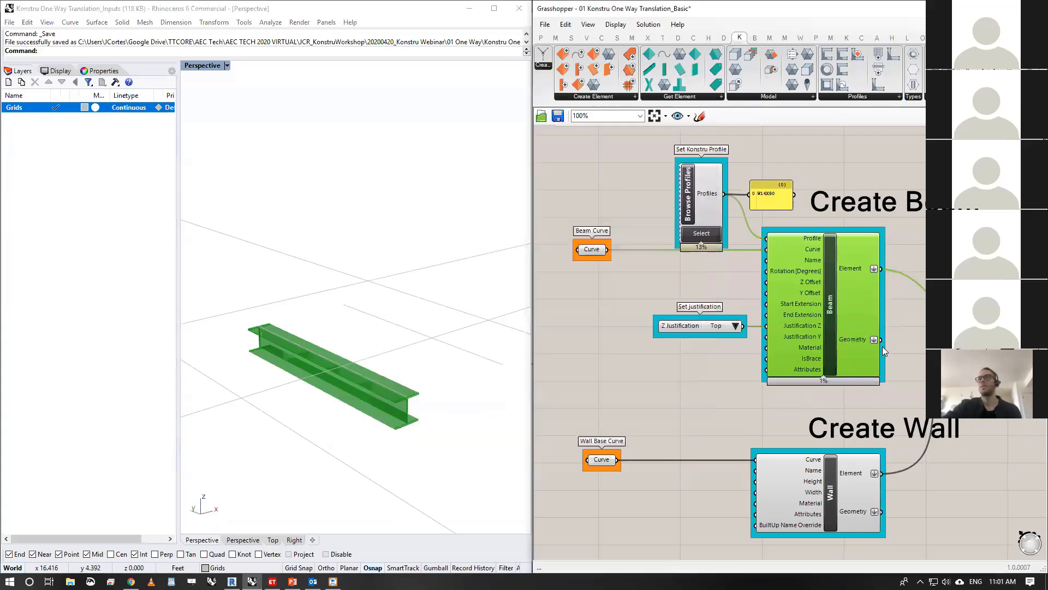
- Inspect the Beam component's Element output and follow its connection to Merge and the model upload group
{"action": "right_click_drag", "start_coordinate": [875, 358], "coordinate": [849, 346]}
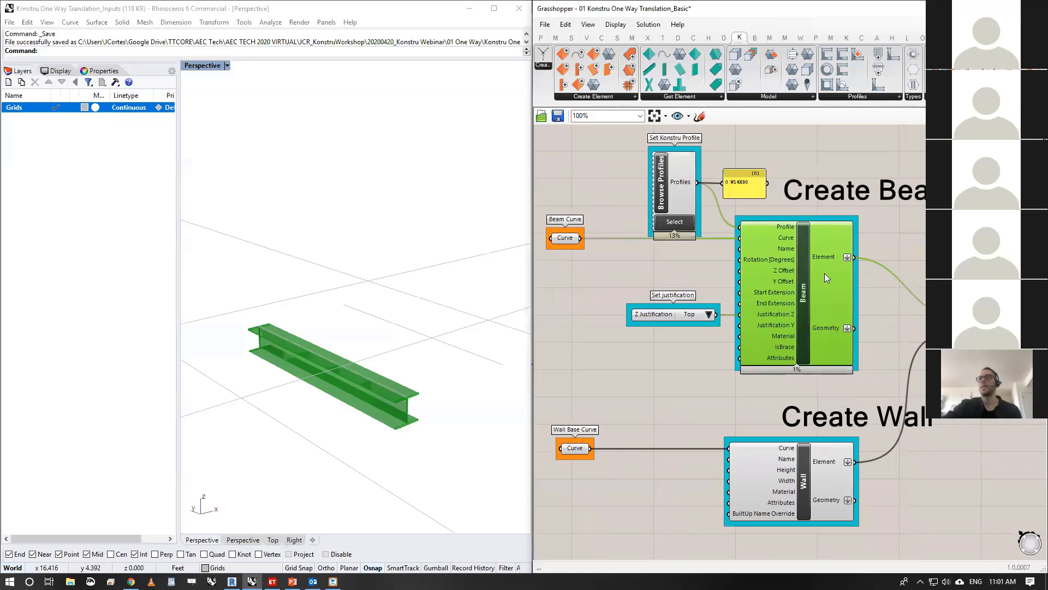
{"action": "mouse_move", "coordinate": [822, 258]}
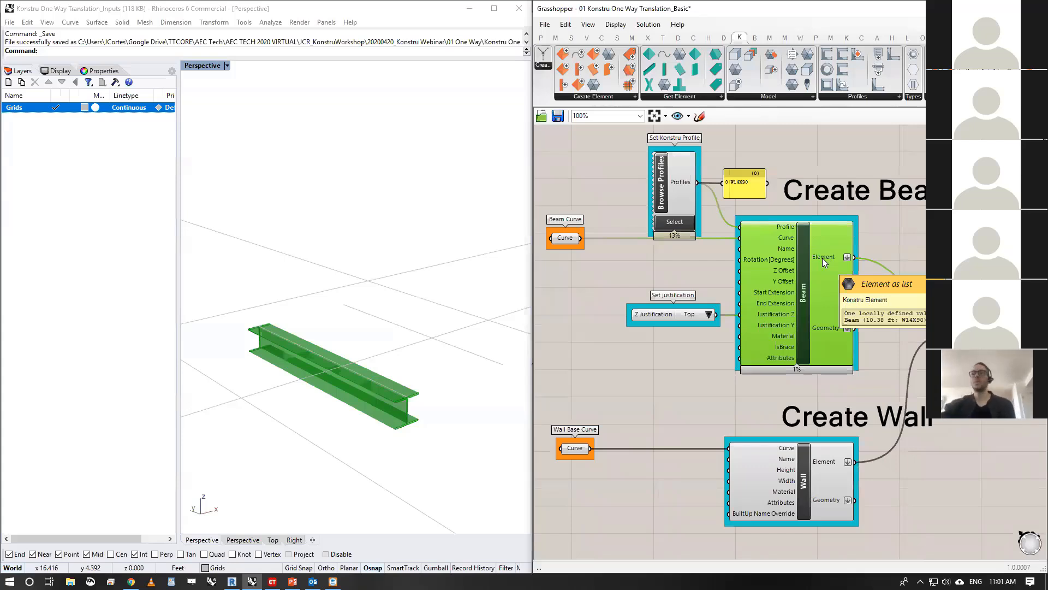
{"action": "right_click_drag", "start_coordinate": [858, 289], "coordinate": [715, 302]}
{"action": "right_click_drag", "start_coordinate": [881, 375], "coordinate": [805, 355]}
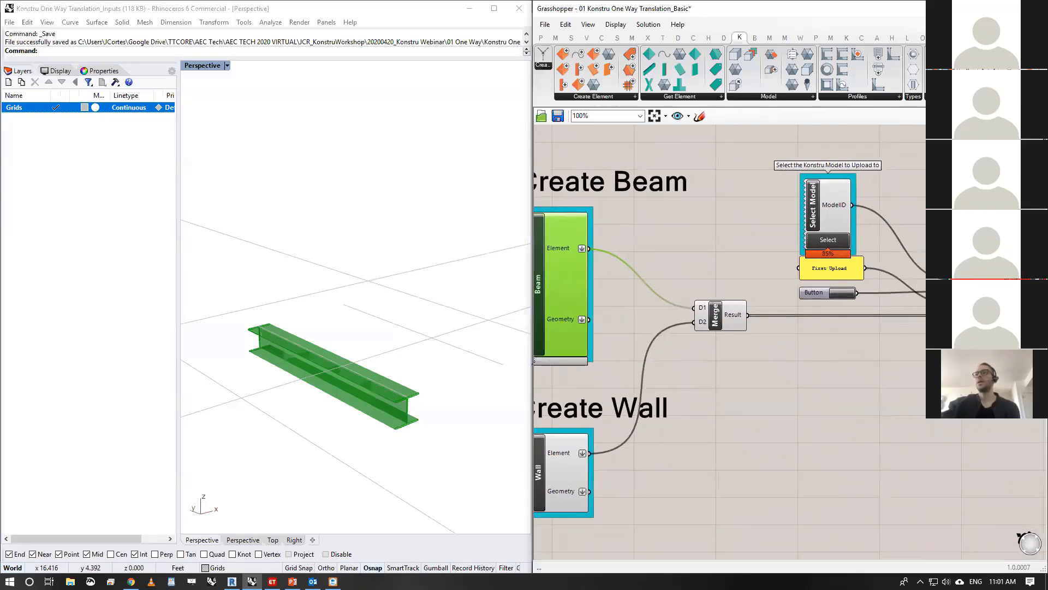
- Look over the model upload group and check the list of Konstru Model components
{"action": "right_click_drag", "start_coordinate": [1035, 324], "coordinate": [913, 322]}
{"action": "left_click_drag", "start_coordinate": [911, 221], "coordinate": [819, 370]}
{"action": "left_click", "coordinate": [819, 371]}
{"action": "left_click", "coordinate": [780, 100]}
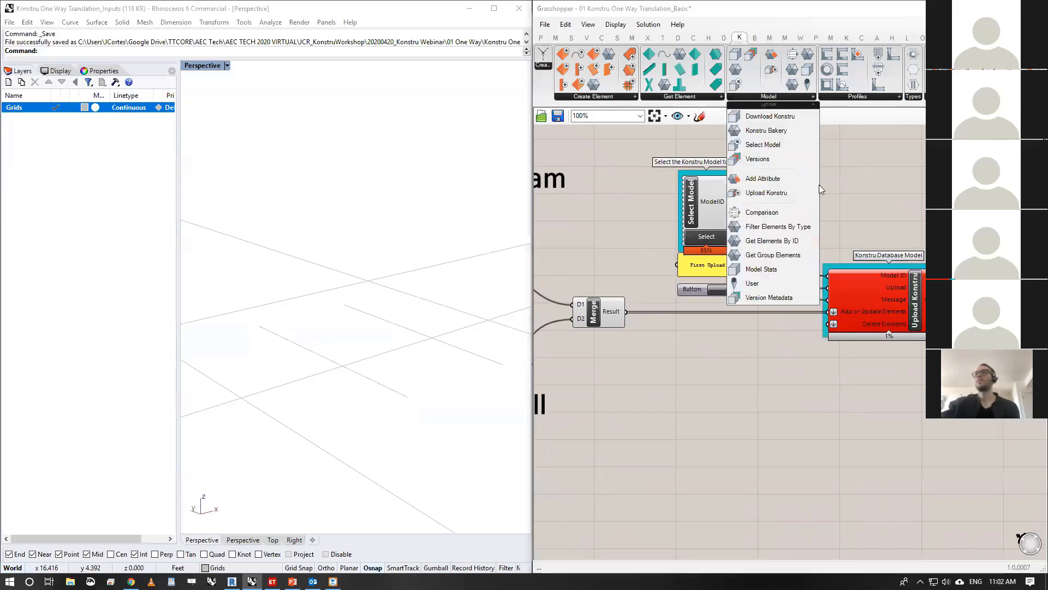
{"action": "left_click", "coordinate": [654, 273]}
- Select the Wall component with its Wall Base Curve and inspect its inputs, Element output and geometry preview
{"action": "right_click_drag", "start_coordinate": [690, 258], "coordinate": [873, 268]}
{"action": "scroll", "coordinate": [918, 301], "scroll_direction": "down", "scroll_amount": 2}
{"action": "right_click_drag", "start_coordinate": [665, 250], "coordinate": [733, 305]}
{"action": "scroll", "coordinate": [768, 279], "scroll_direction": "up", "scroll_amount": 1}
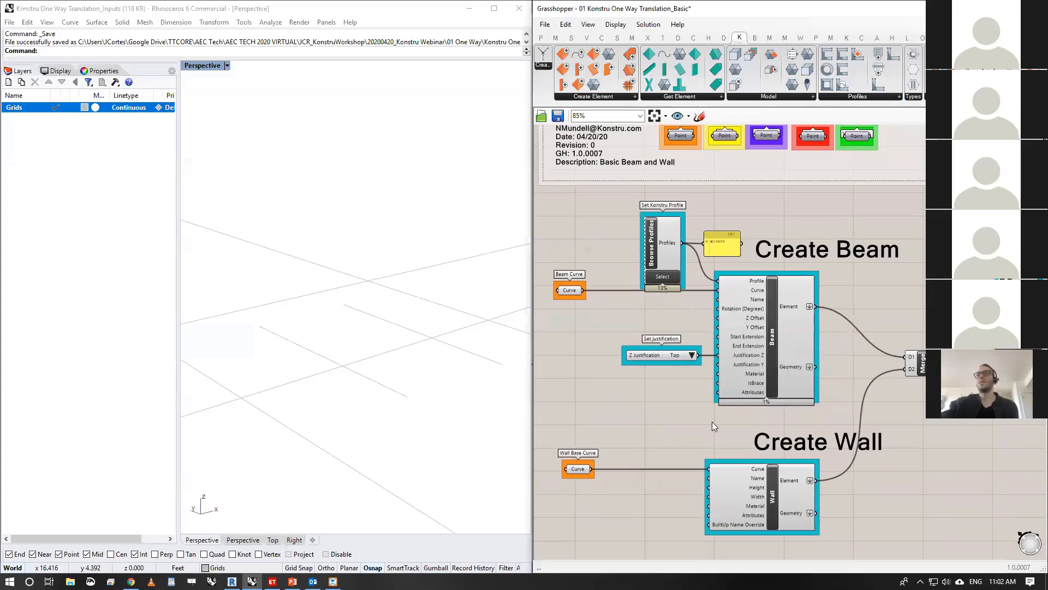
{"action": "scroll", "coordinate": [780, 359], "scroll_direction": "up", "scroll_amount": 2}
{"action": "left_click", "coordinate": [764, 444]}
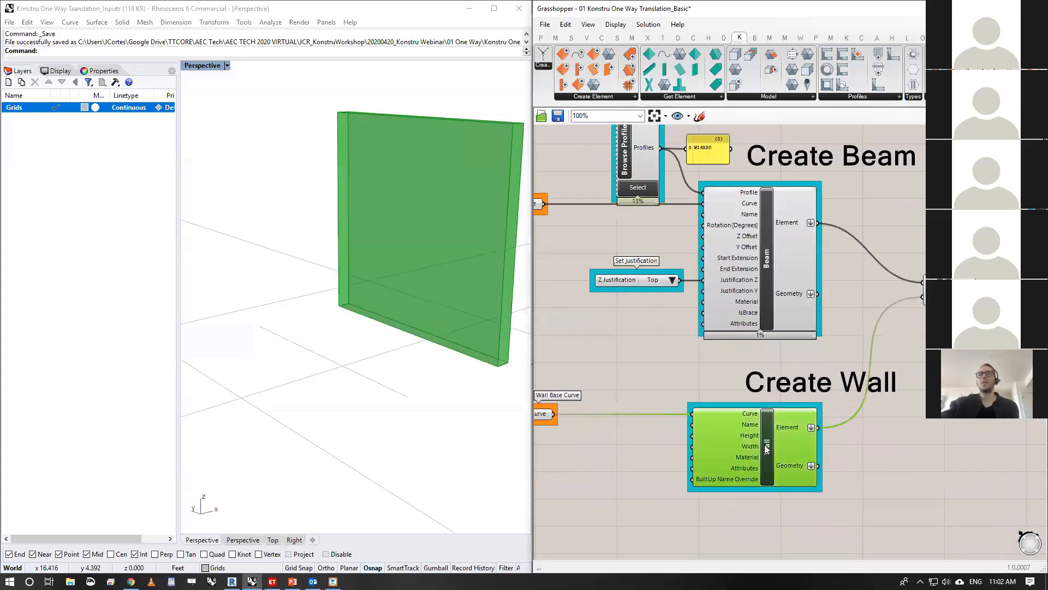
{"action": "right_click_drag", "start_coordinate": [601, 368], "coordinate": [650, 368]}
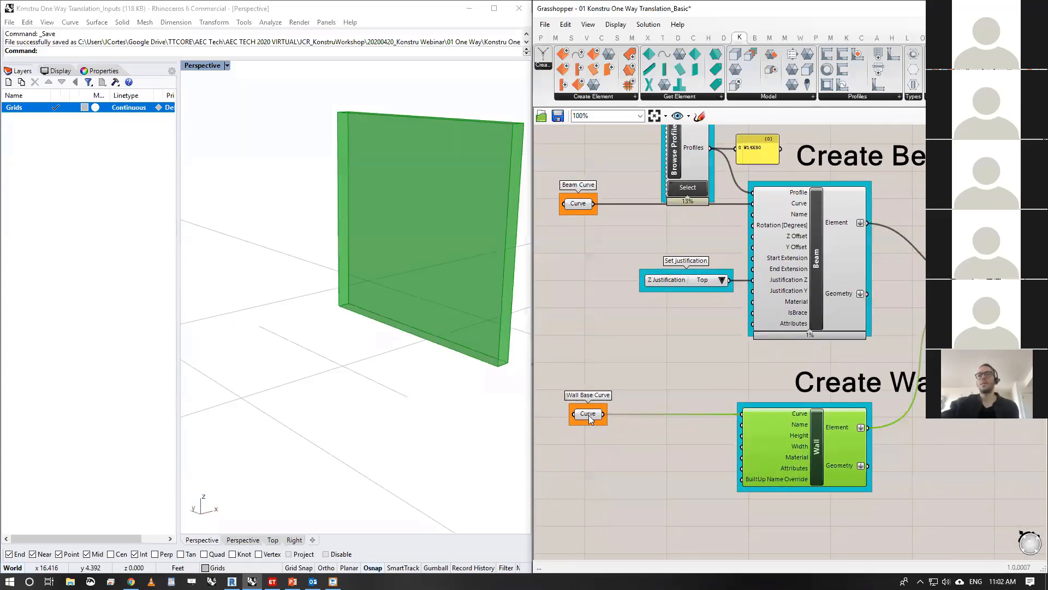
{"action": "left_click", "coordinate": [588, 414]}
{"action": "left_click", "coordinate": [790, 424], "text": "shift"}
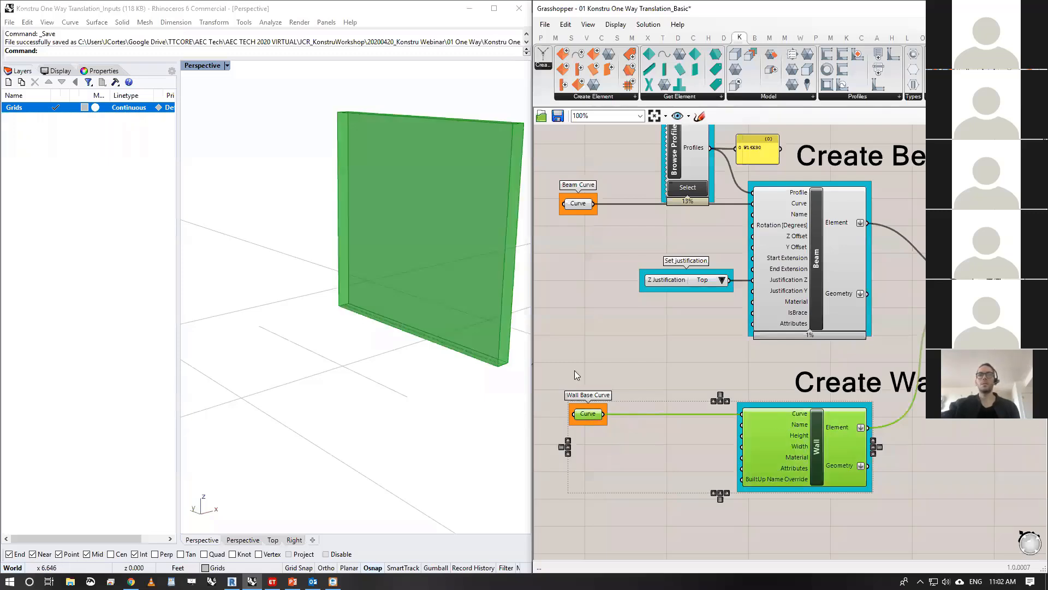
{"action": "right_click_drag", "start_coordinate": [741, 462], "coordinate": [737, 457]}
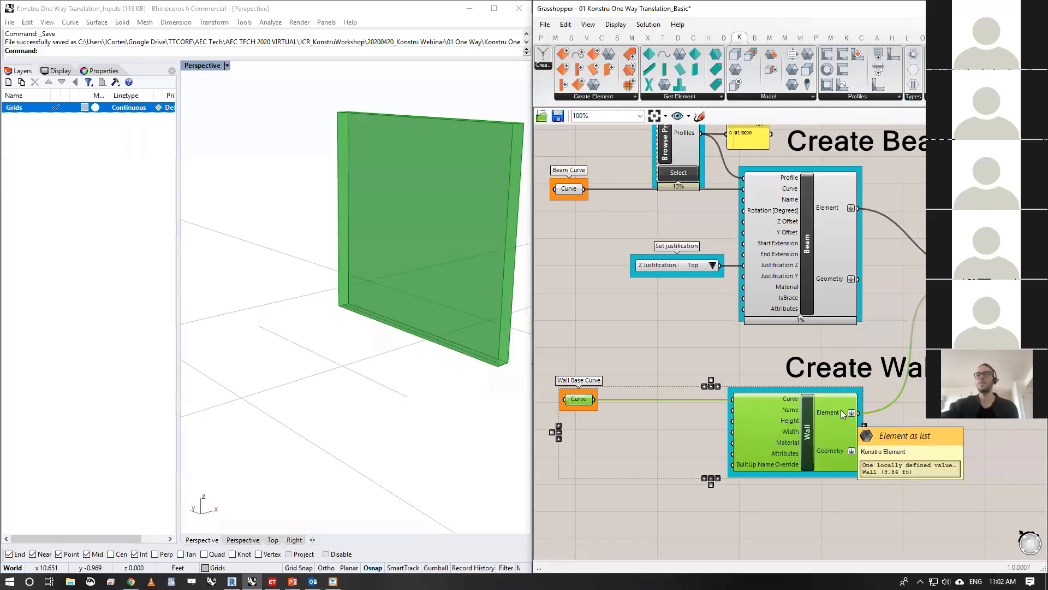
{"action": "left_click", "coordinate": [745, 356]}
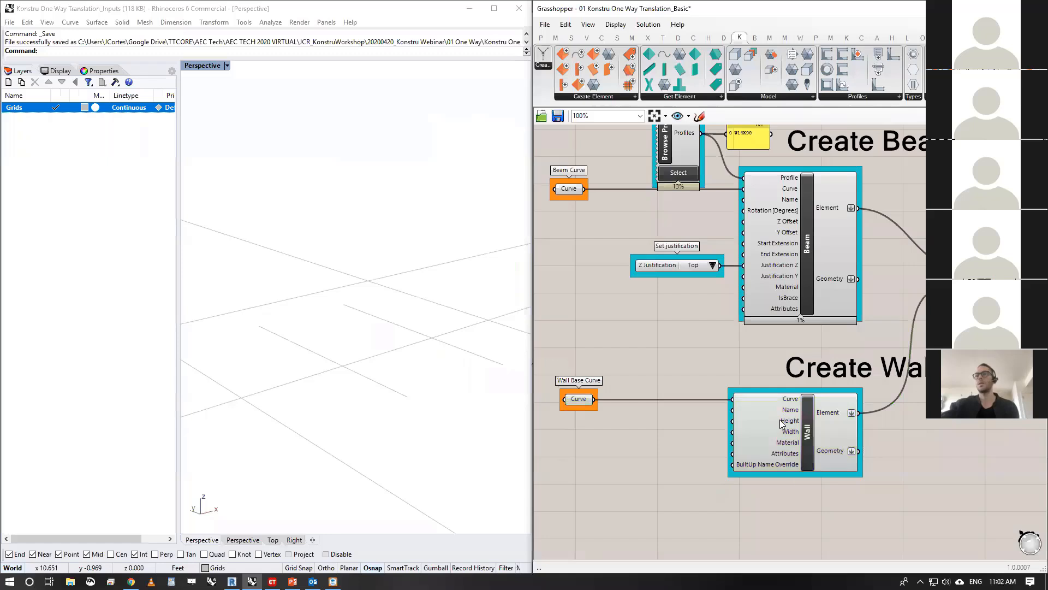
- Shift the Merge component slightly downward between the Beam and Wall Element outputs
{"action": "scroll", "coordinate": [882, 346], "scroll_direction": "down", "scroll_amount": 1}
{"action": "right_click_drag", "start_coordinate": [882, 346], "coordinate": [720, 343]}
{"action": "right_click_drag", "start_coordinate": [801, 323], "coordinate": [895, 364]}
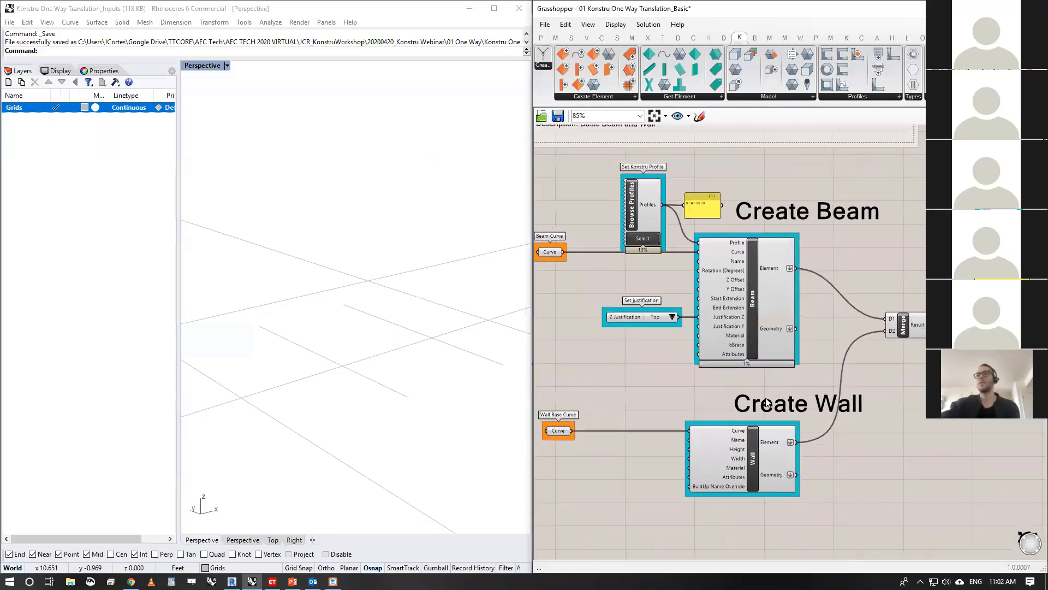
{"action": "left_click_drag", "start_coordinate": [905, 328], "coordinate": [903, 335]}
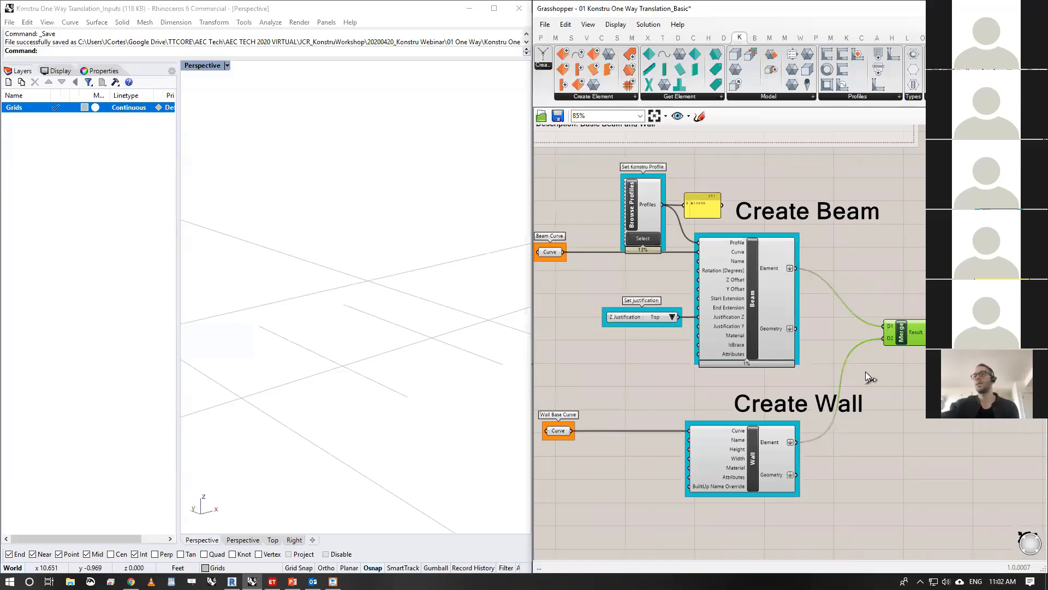
- Add two more inputs, D3 and D4, to the Merge component
{"action": "scroll", "coordinate": [890, 336], "scroll_direction": "up", "scroll_amount": 2}
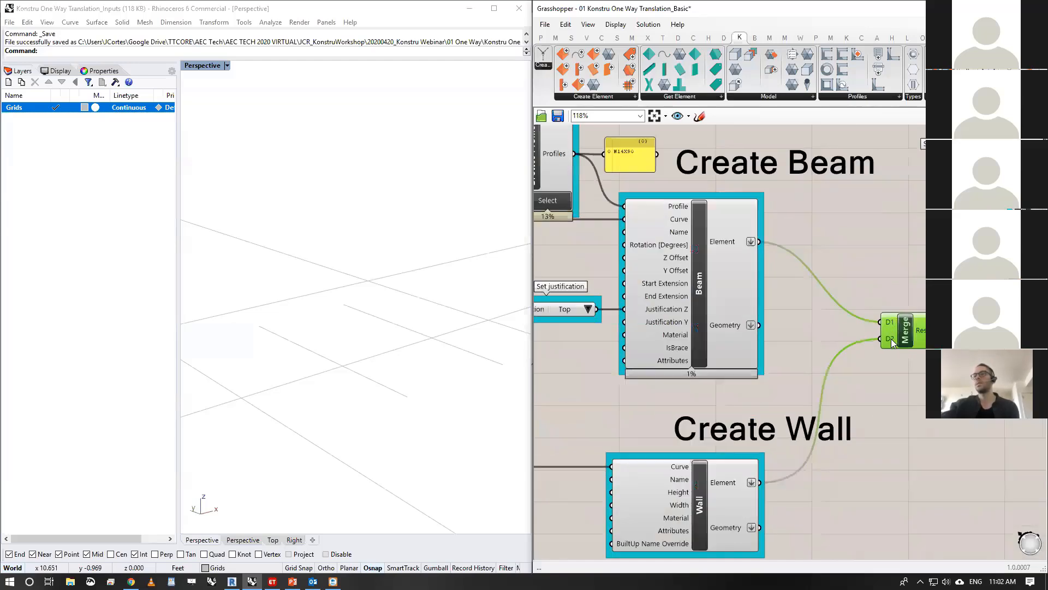
{"action": "scroll", "coordinate": [891, 338], "scroll_direction": "up", "scroll_amount": 5}
{"action": "left_click", "coordinate": [882, 344]}
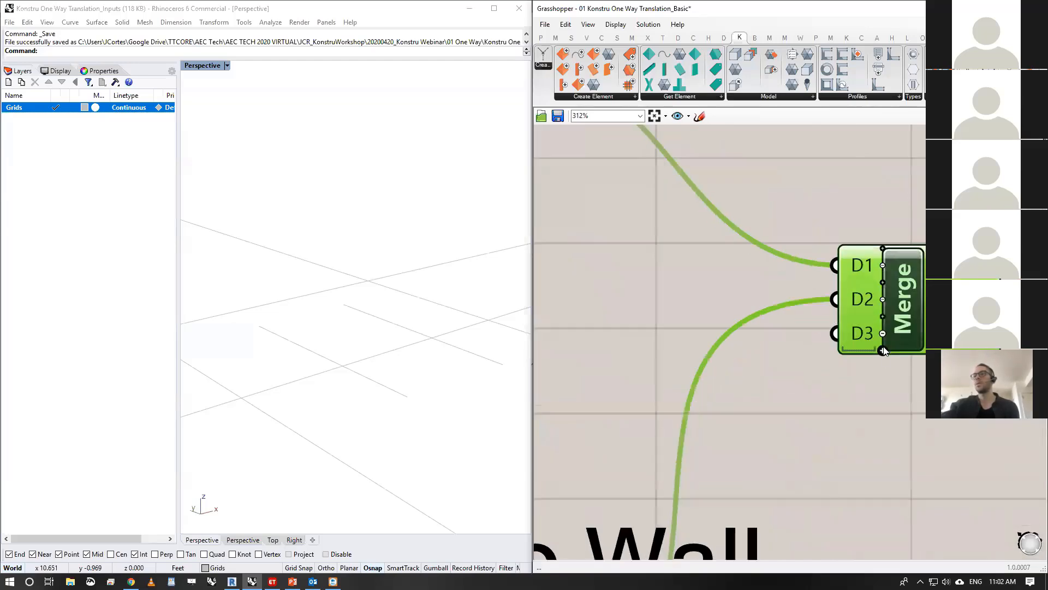
{"action": "left_click", "coordinate": [882, 351]}
{"action": "scroll", "coordinate": [887, 354], "scroll_direction": "down", "scroll_amount": 9}
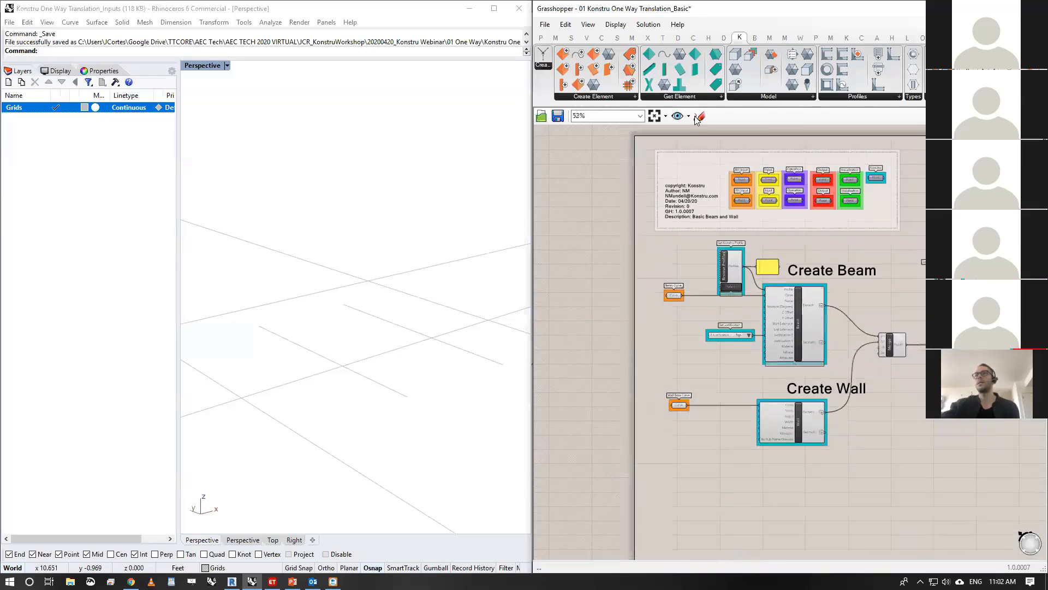
- Place a Column component below the Wall component and connect its Element output to Merge
{"action": "left_click", "coordinate": [613, 98]}
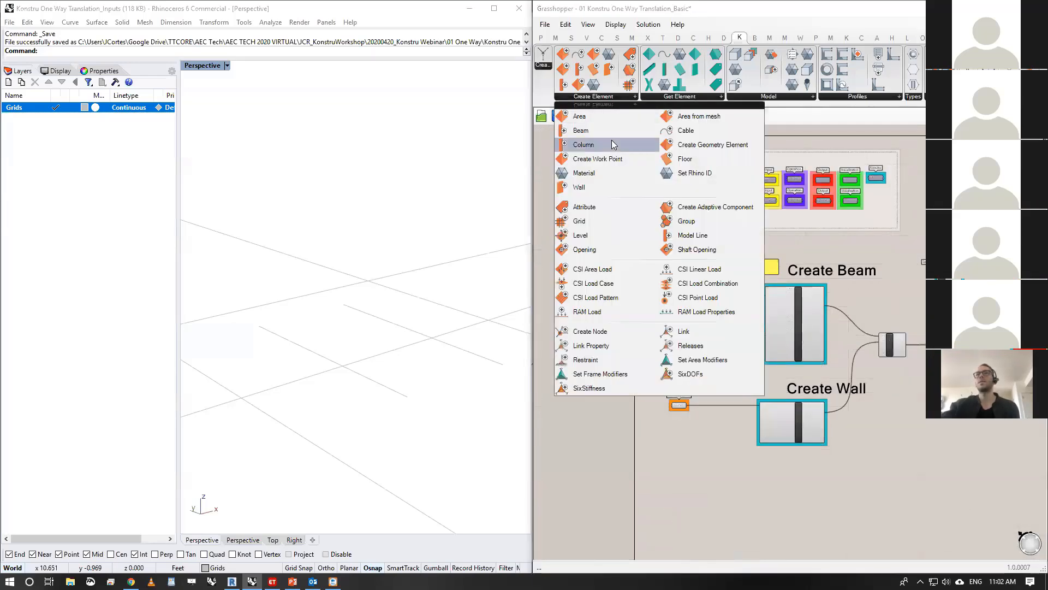
{"action": "left_click_drag", "start_coordinate": [610, 144], "coordinate": [816, 475]}
{"action": "scroll", "coordinate": [816, 475], "scroll_direction": "up", "scroll_amount": 3}
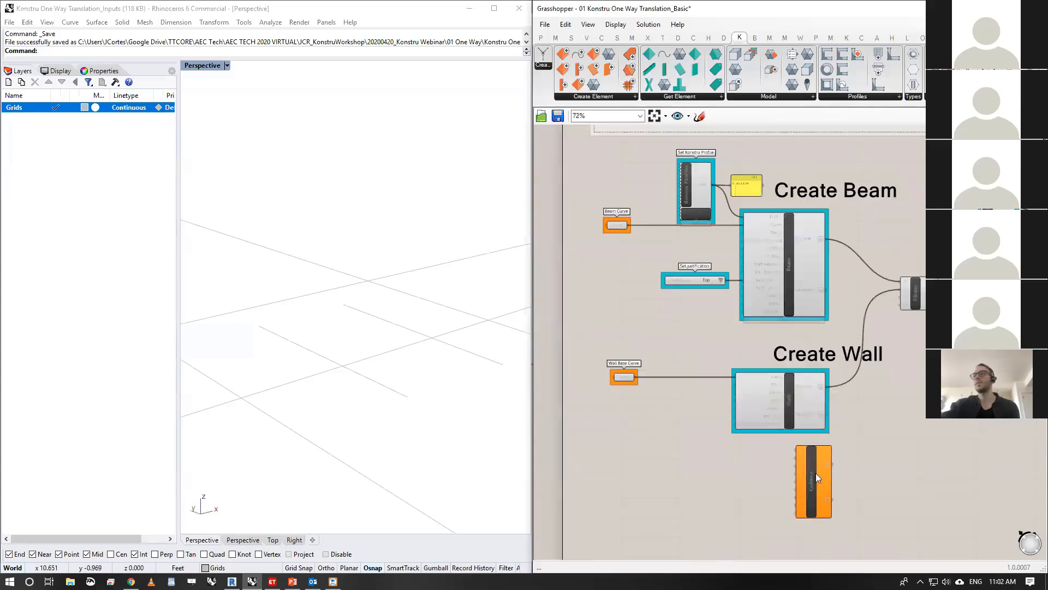
{"action": "scroll", "coordinate": [819, 432], "scroll_direction": "up", "scroll_amount": 4}
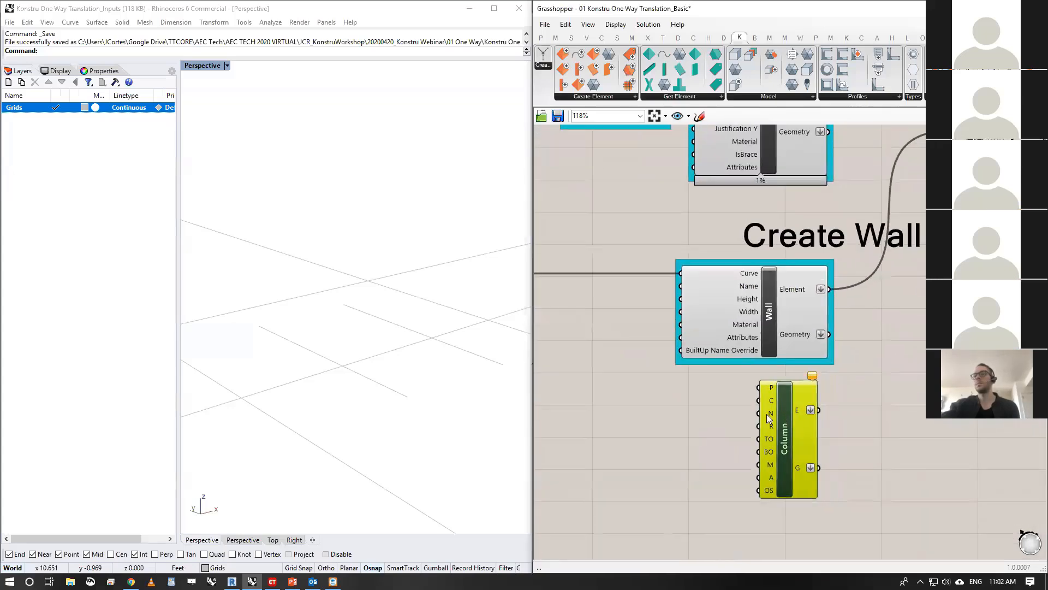
{"action": "left_click_drag", "start_coordinate": [818, 410], "coordinate": [950, 132], "text": "shift"}
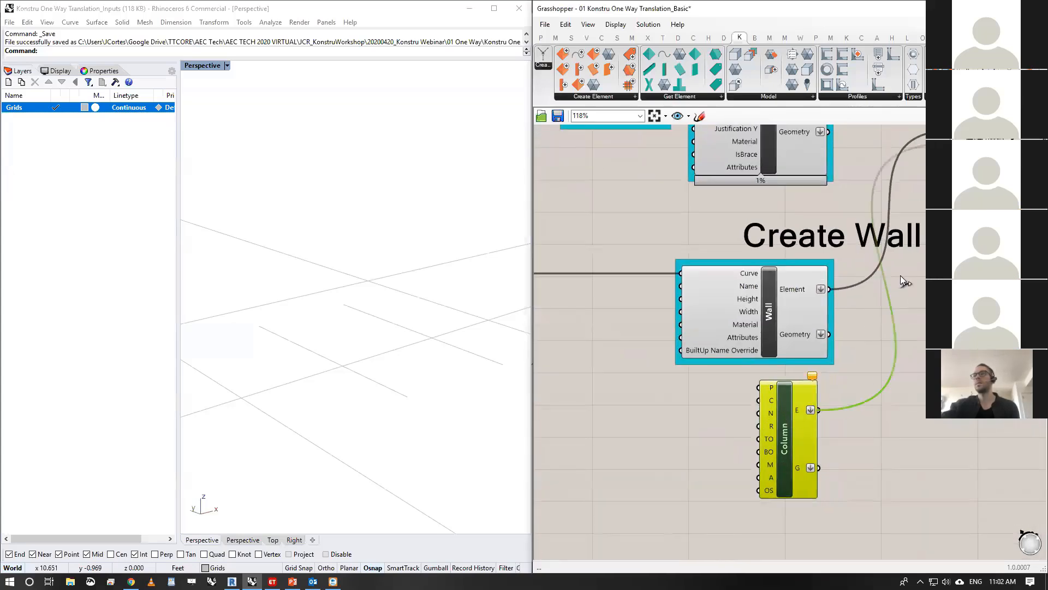
- Undo the Column component's connection to Merge and delete the Column component
{"action": "key", "text": "ctrl+z"}
{"action": "left_click_drag", "start_coordinate": [870, 432], "coordinate": [766, 481]}
{"action": "right_click_drag", "start_coordinate": [878, 300], "coordinate": [813, 381]}
{"action": "key", "text": "Delete"}
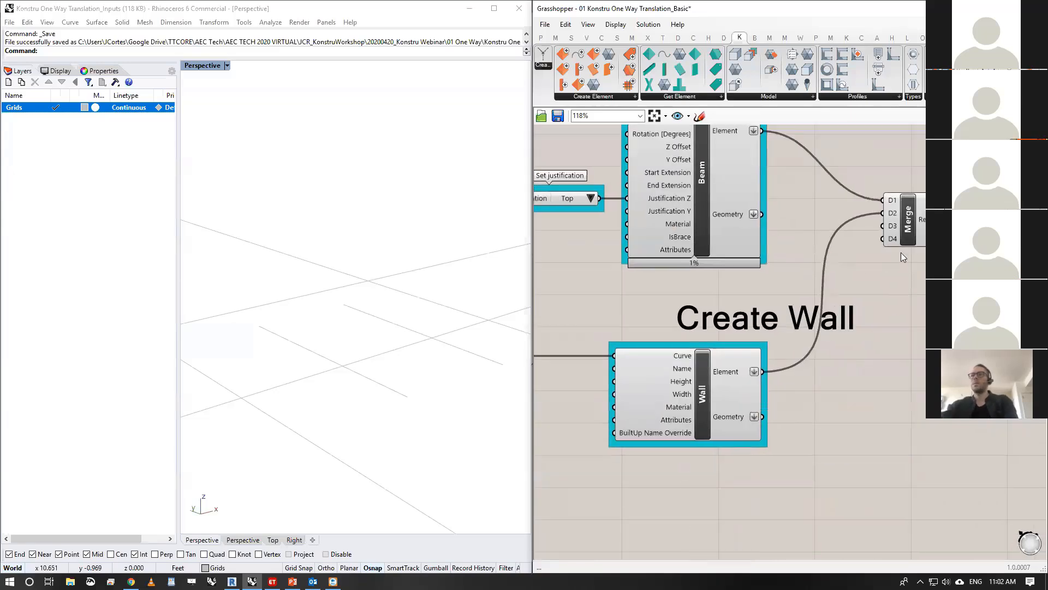
- Remove the unused D3 and D4 inputs from the Merge component
{"action": "scroll", "coordinate": [900, 226], "scroll_direction": "up", "scroll_amount": 5}
{"action": "scroll", "coordinate": [897, 218], "scroll_direction": "up", "scroll_amount": 2}
{"action": "left_click", "coordinate": [896, 224]}
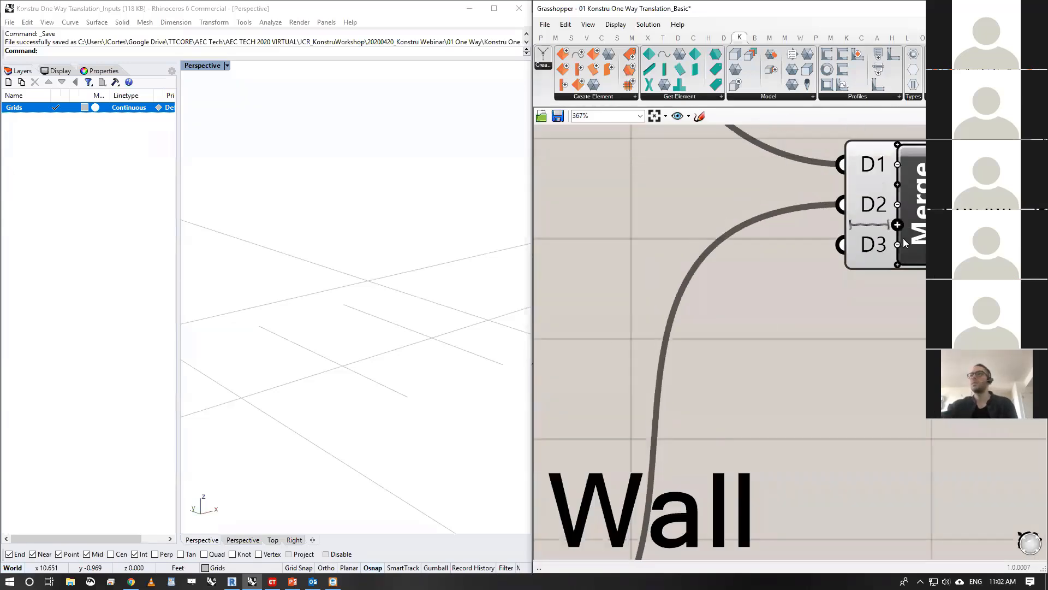
{"action": "left_click", "coordinate": [896, 243]}
{"action": "scroll", "coordinate": [869, 318], "scroll_direction": "down", "scroll_amount": 7}
{"action": "scroll", "coordinate": [869, 318], "scroll_direction": "down", "scroll_amount": 3}
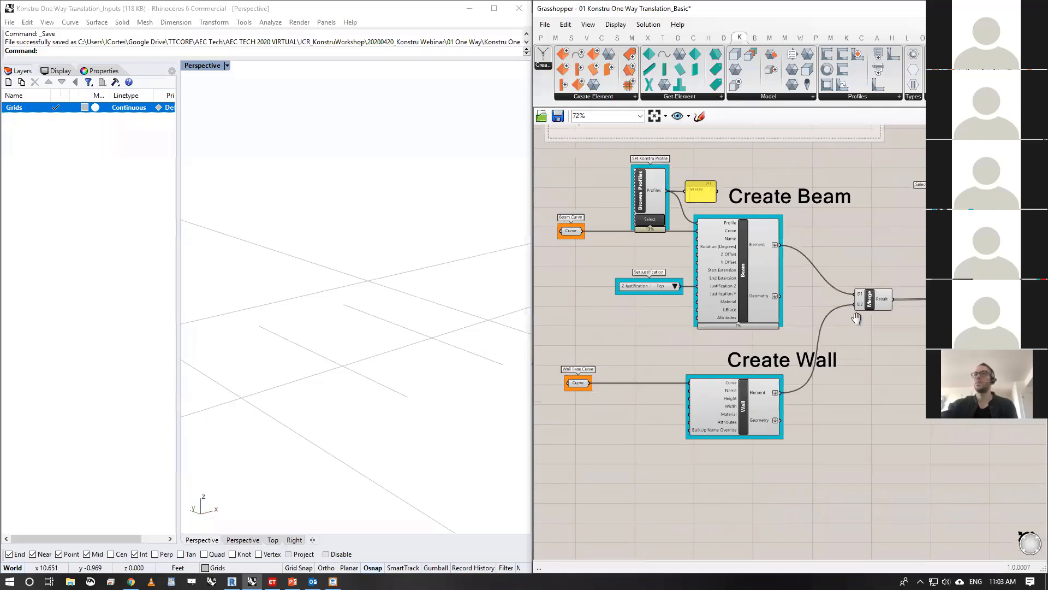
- Tidy the upload group by placing the Button above the First Upload panel and moving the Upload Konstru component slightly down
{"action": "right_click_drag", "start_coordinate": [844, 258], "coordinate": [693, 249]}
{"action": "scroll", "coordinate": [729, 225], "scroll_direction": "up", "scroll_amount": 3}
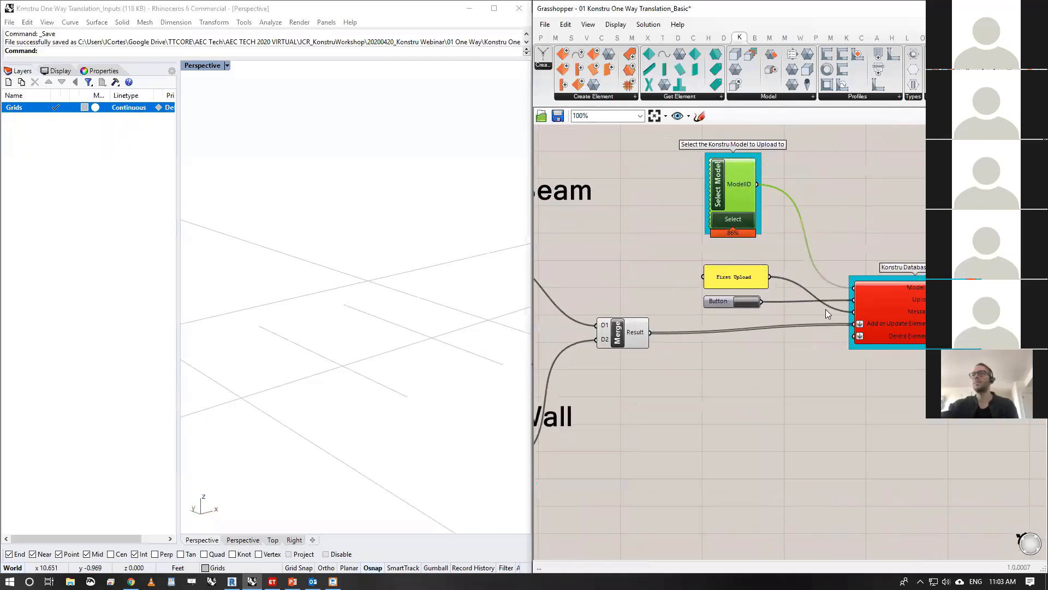
{"action": "mouse_move", "coordinate": [734, 279]}
{"action": "left_mouse_down"}
{"action": "mouse_move", "coordinate": [752, 279]}
{"action": "mouse_move", "coordinate": [727, 335]}
{"action": "mouse_move", "coordinate": [725, 269]}
{"action": "left_mouse_up"}
{"action": "left_click_drag", "start_coordinate": [731, 330], "coordinate": [730, 295]}
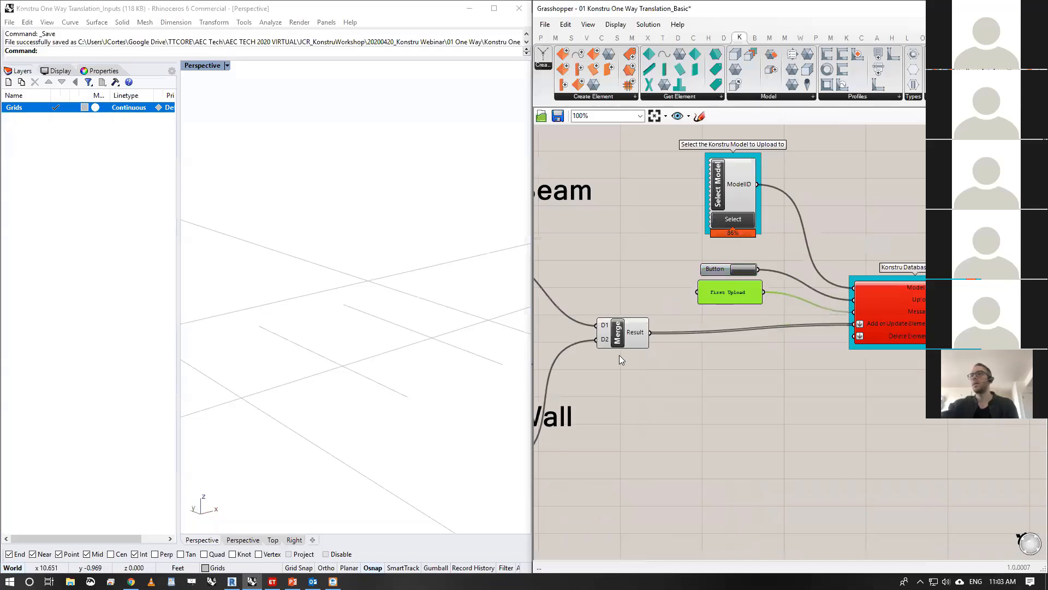
{"action": "left_click_drag", "start_coordinate": [916, 332], "coordinate": [912, 340]}
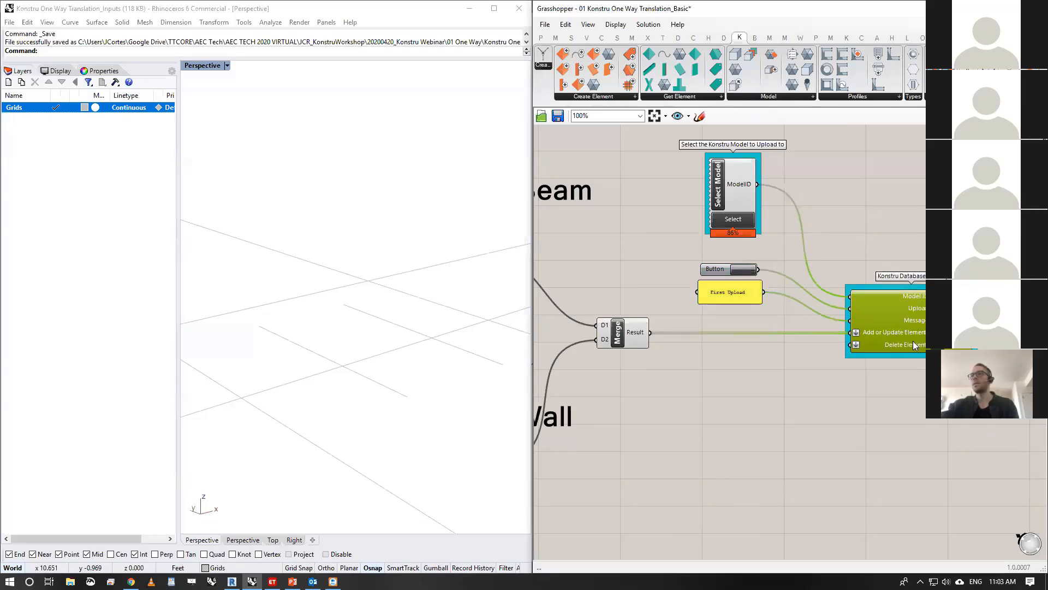
{"action": "left_click", "coordinate": [857, 196]}
- Switch to Chrome and open the Konstru web app dashboard at app.konstru.com in a new tab
{"action": "mouse_move", "coordinate": [748, 180]}
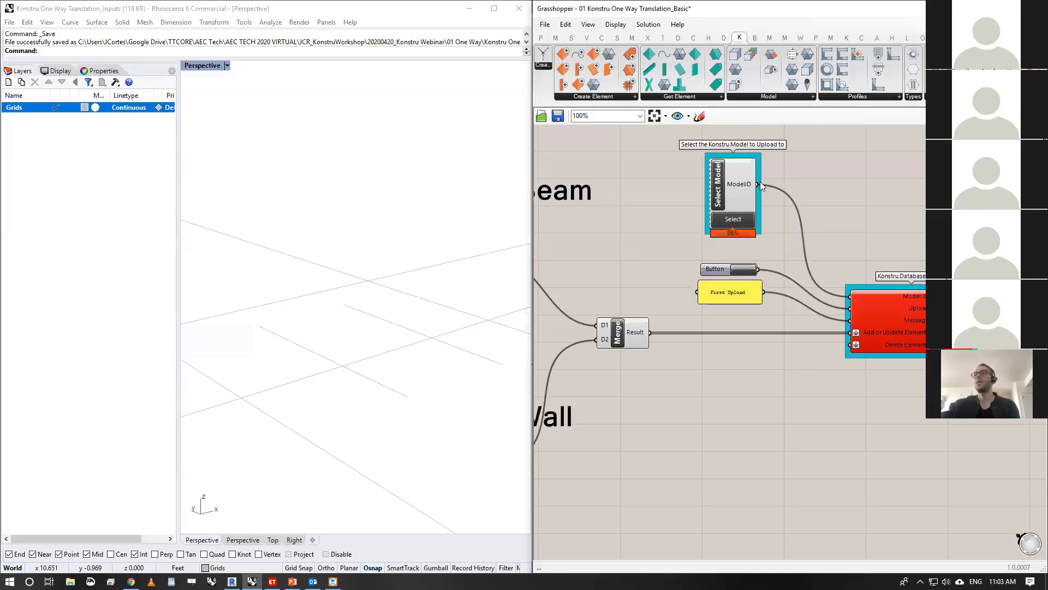
{"action": "mouse_move", "coordinate": [131, 581]}
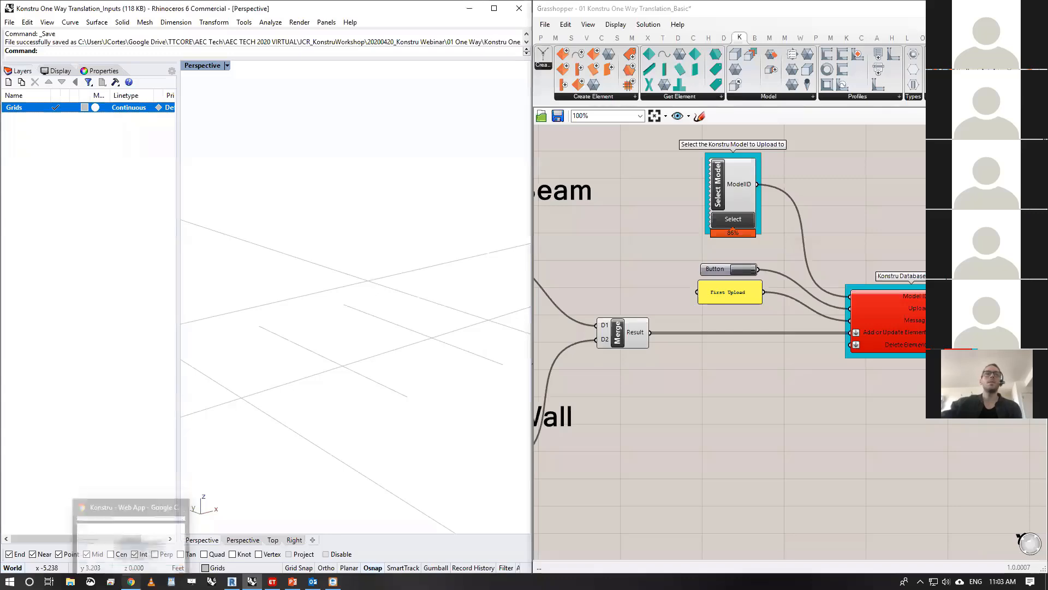
{"action": "left_click", "coordinate": [146, 540]}
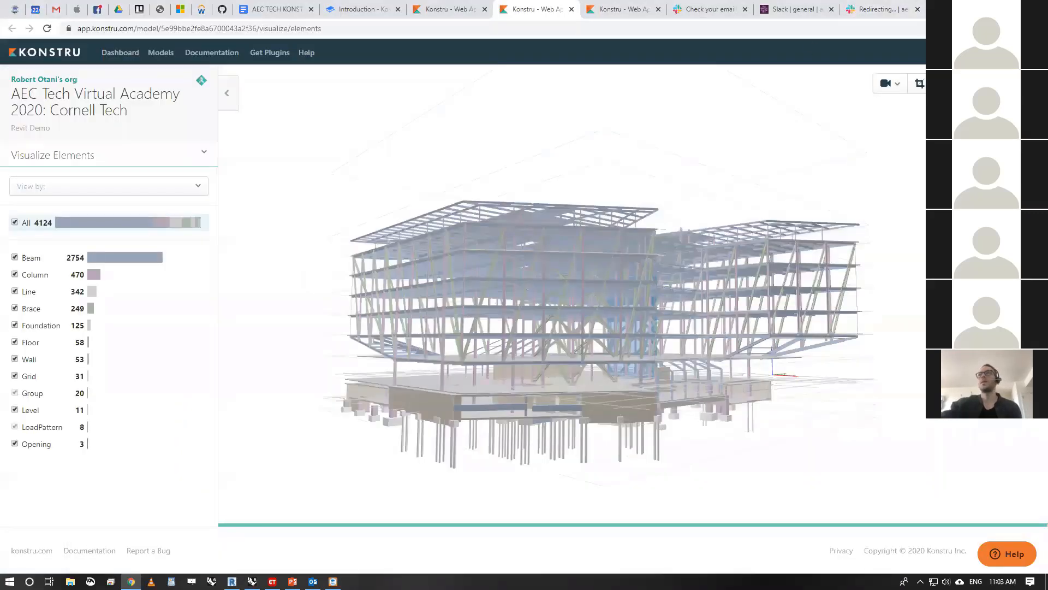
{"action": "key", "text": "ctrl+t"}
{"action": "type", "text": "ap"}
{"action": "key", "text": "Return"}
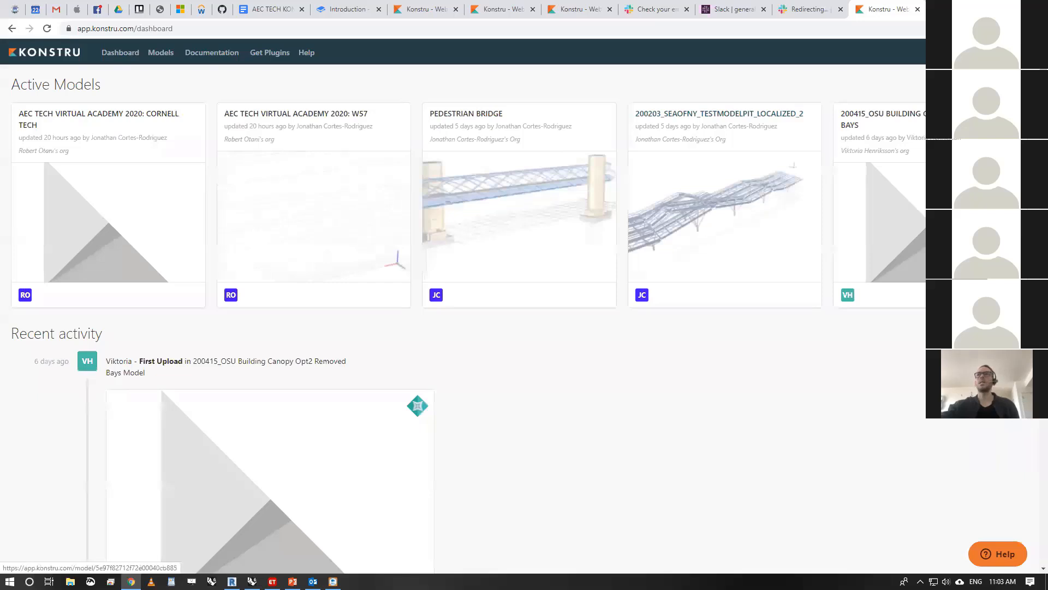
- Create a Konstru model named AEC Tech_Test 01_Basic Model with the description GH Test, and open its page
{"action": "left_click", "coordinate": [977, 53]}
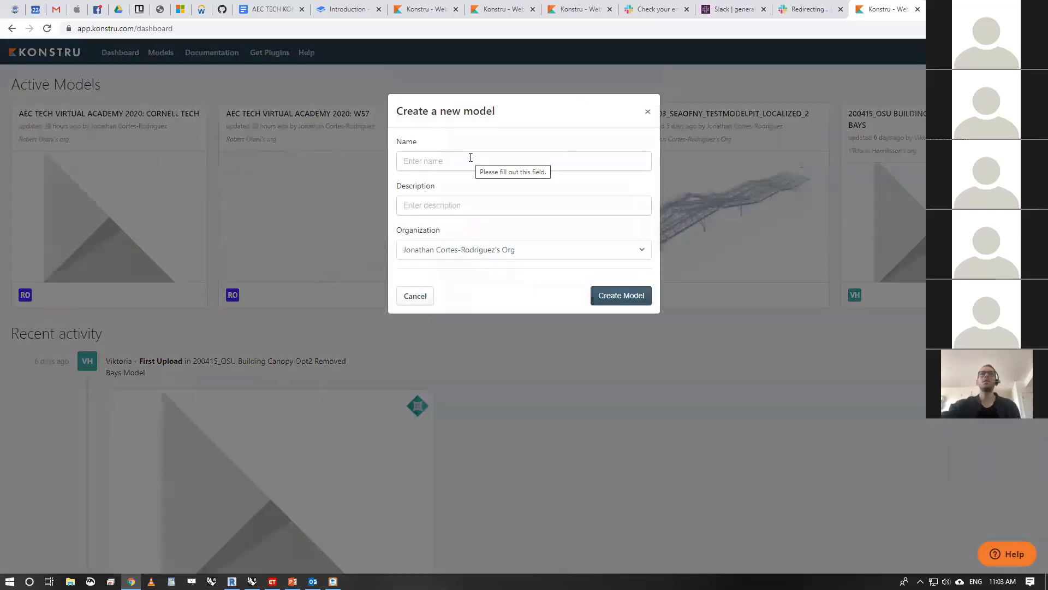
{"action": "left_click", "coordinate": [471, 157]}
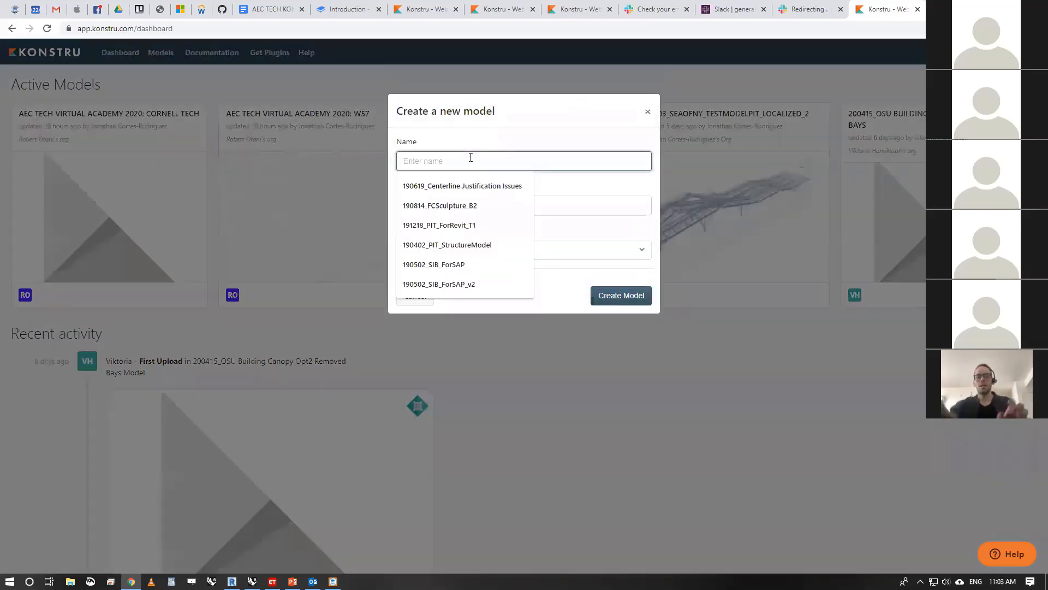
{"action": "type", "text": "AEC Tech_Test 01_Basic Model"}
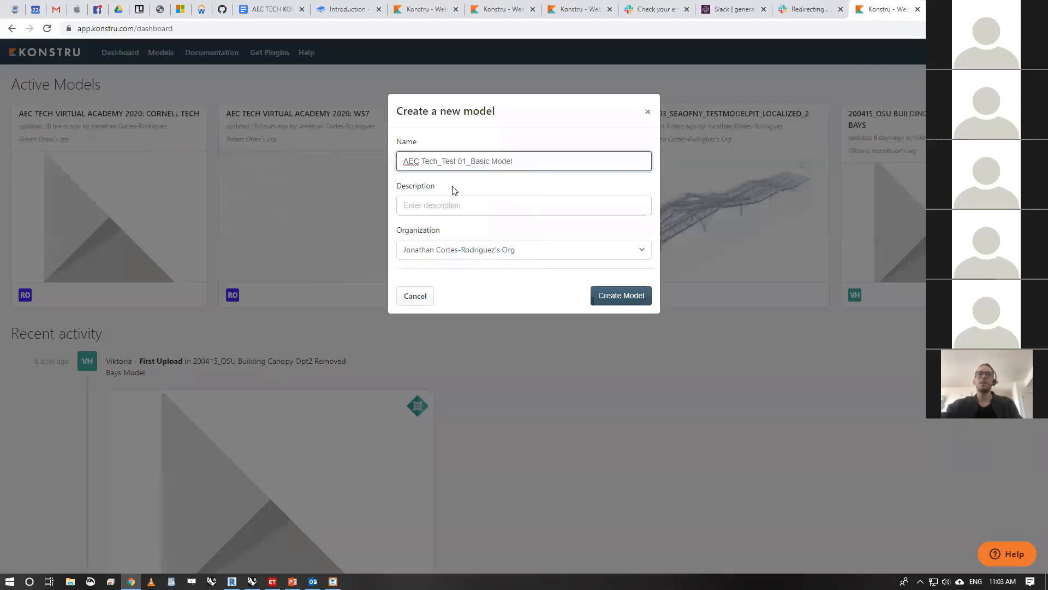
{"action": "left_click", "coordinate": [448, 205]}
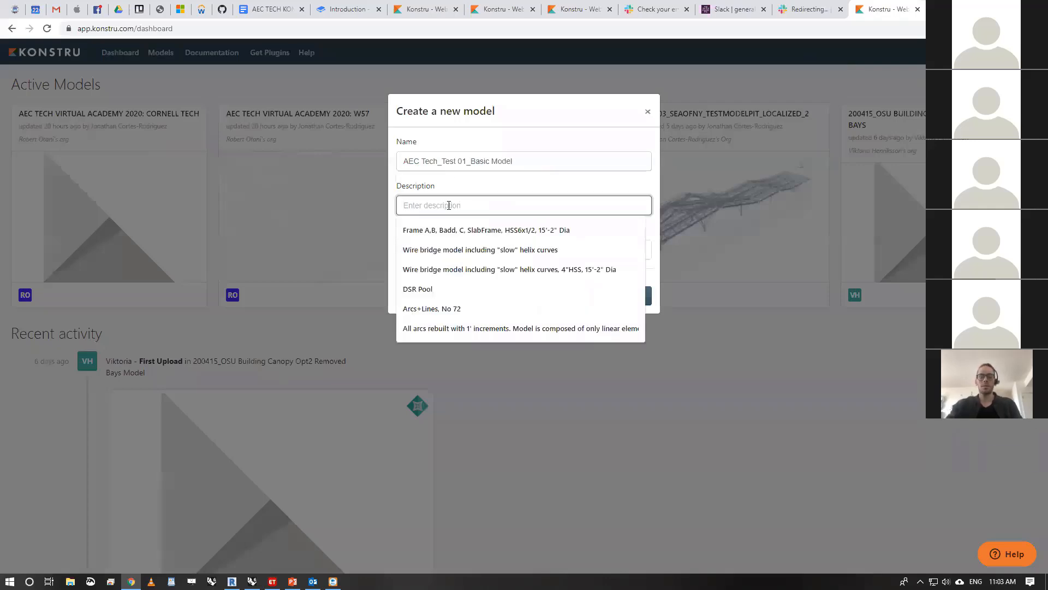
{"action": "type", "text": "GH Test"}
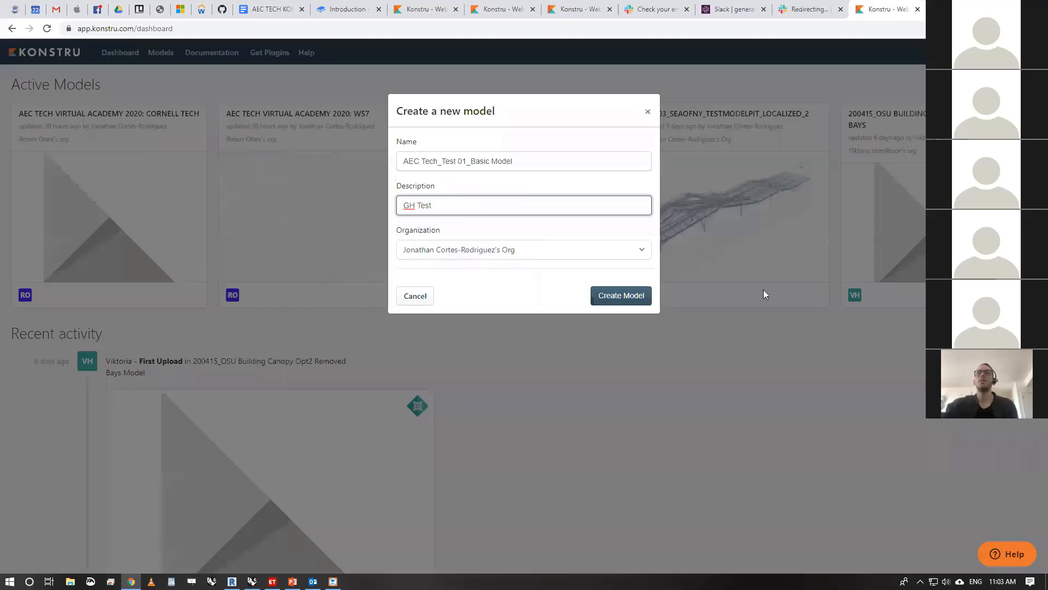
{"action": "left_click", "coordinate": [611, 298]}
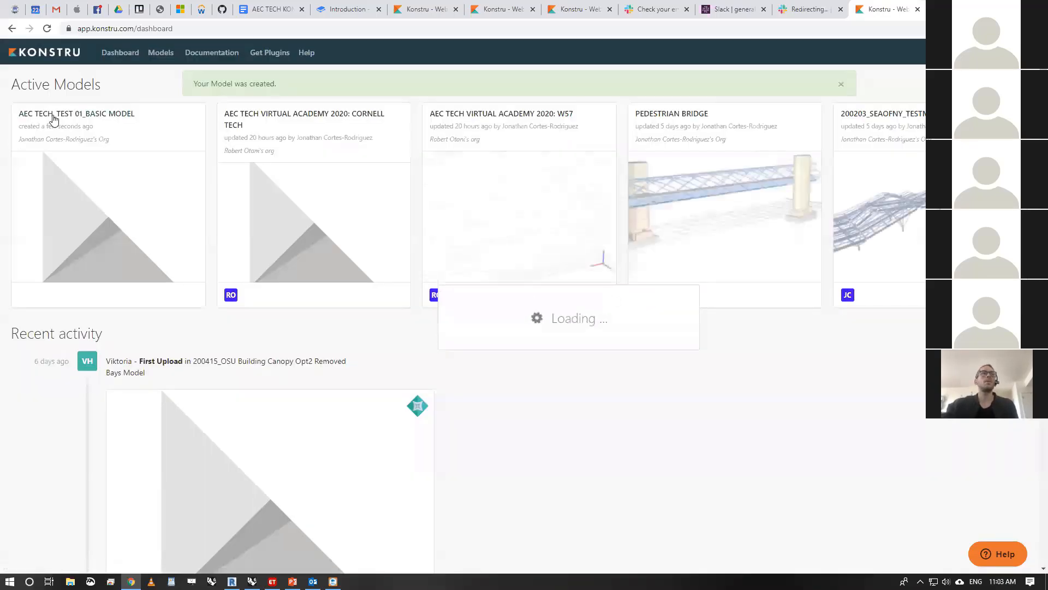
{"action": "left_click", "coordinate": [53, 119]}
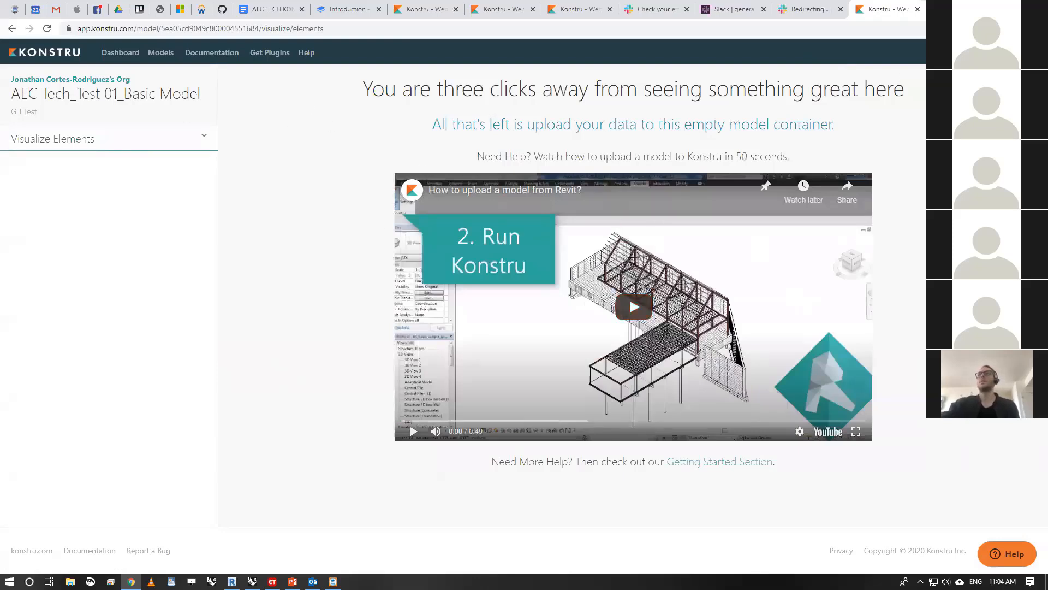
- Return to Grasshopper and choose AEC Tech_Test 01_Basic Model as the upload target in the Select Model component
{"action": "left_click", "coordinate": [985, 8]}
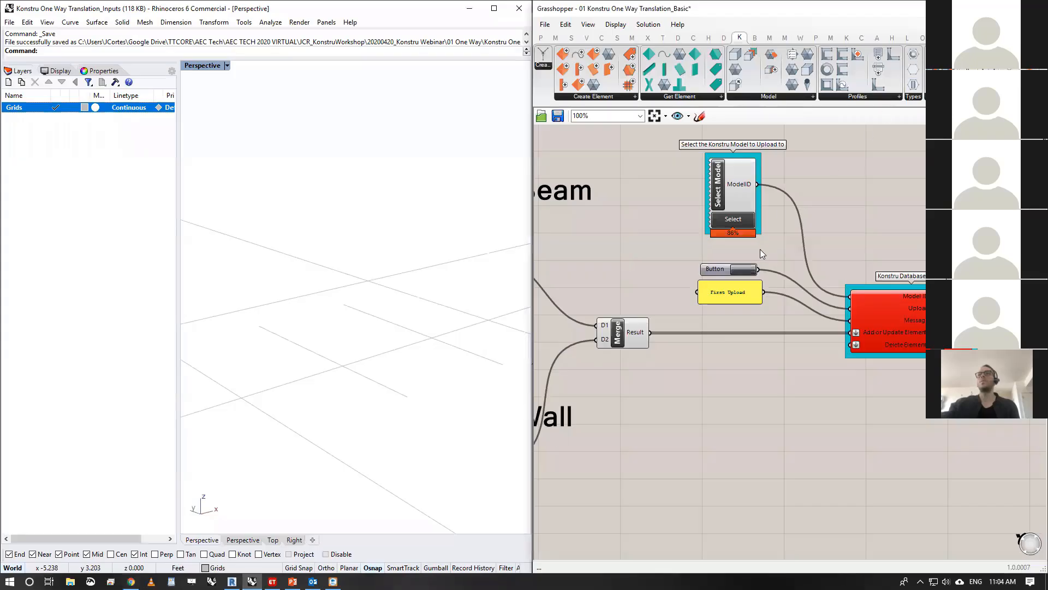
{"action": "left_click", "coordinate": [733, 219]}
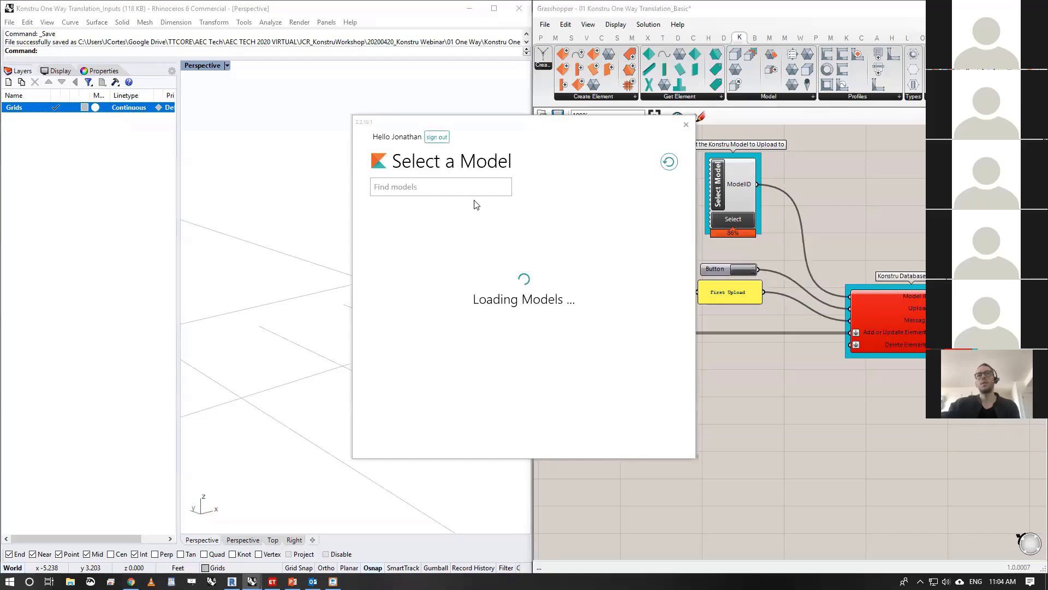
{"action": "left_click", "coordinate": [488, 234]}
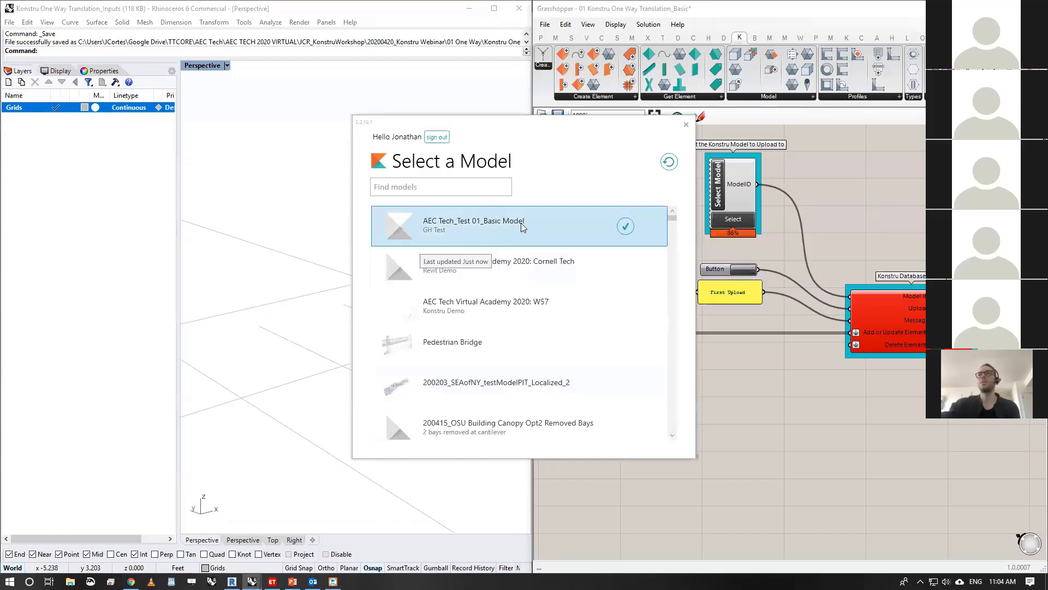
{"action": "left_click", "coordinate": [626, 227]}
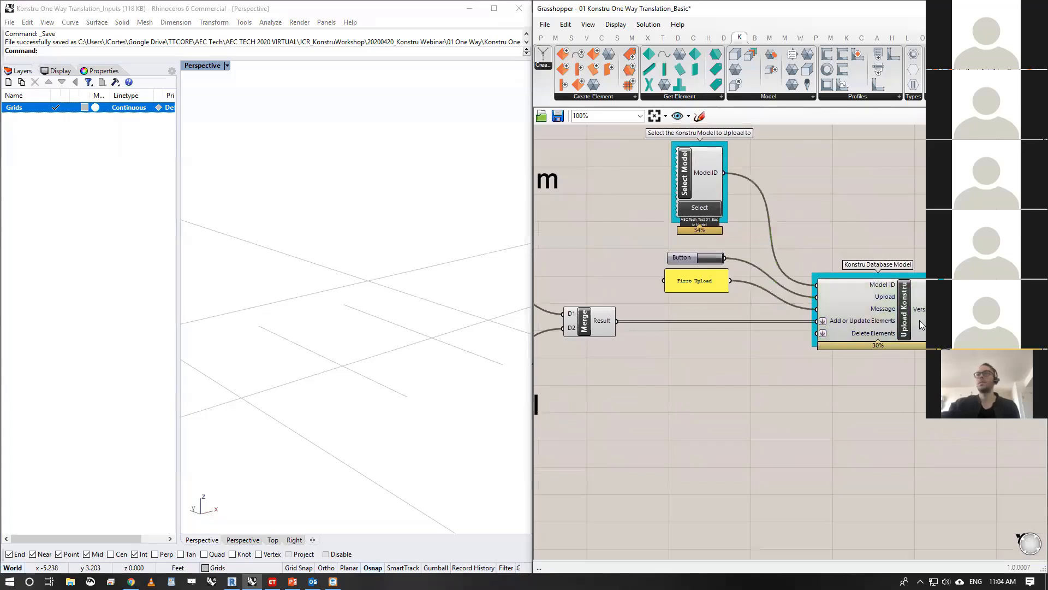
- Trigger the First Upload, review the new elements, proceed with the upload, and view the uploaded model in the browser
{"action": "left_click", "coordinate": [717, 263]}
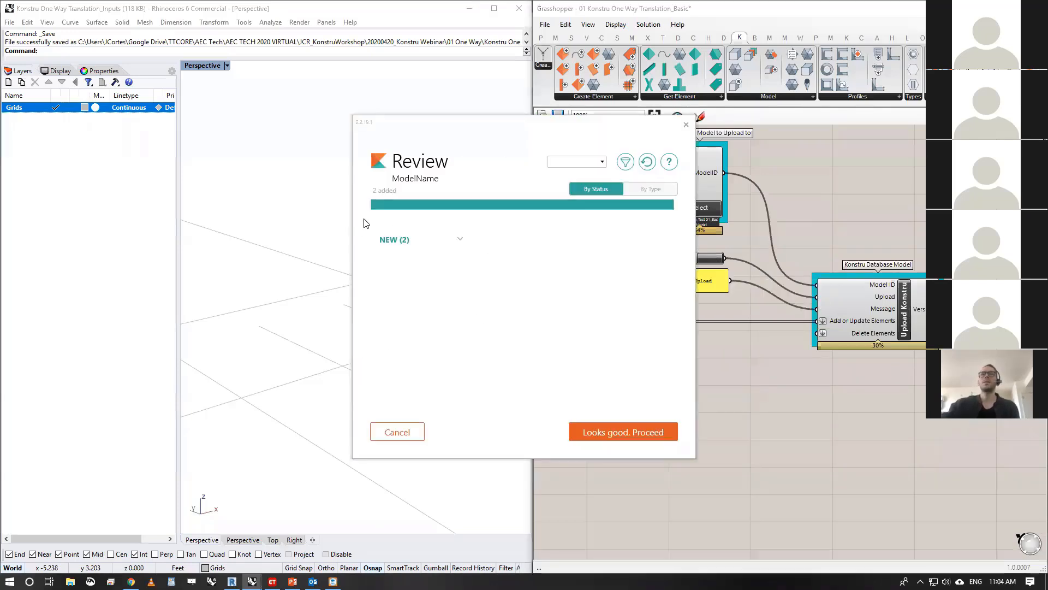
{"action": "left_click", "coordinate": [457, 237]}
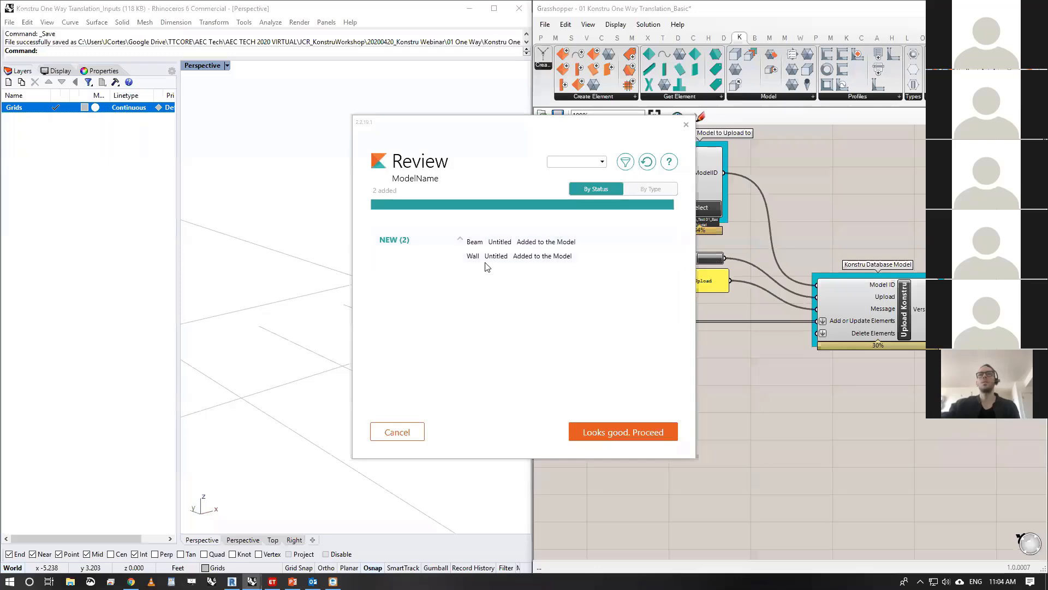
{"action": "left_click", "coordinate": [643, 429]}
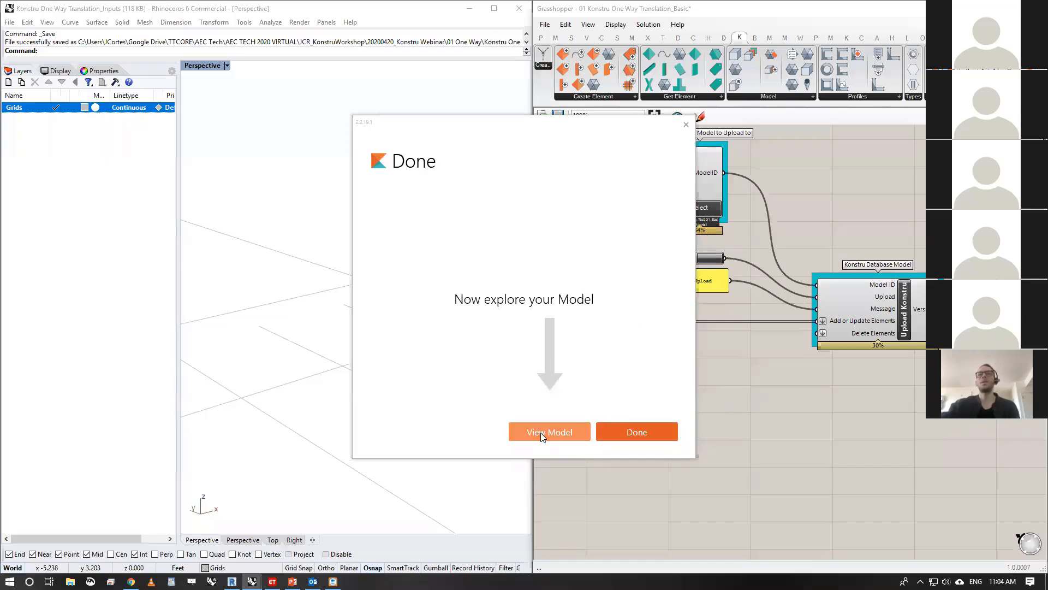
{"action": "left_click", "coordinate": [562, 430]}
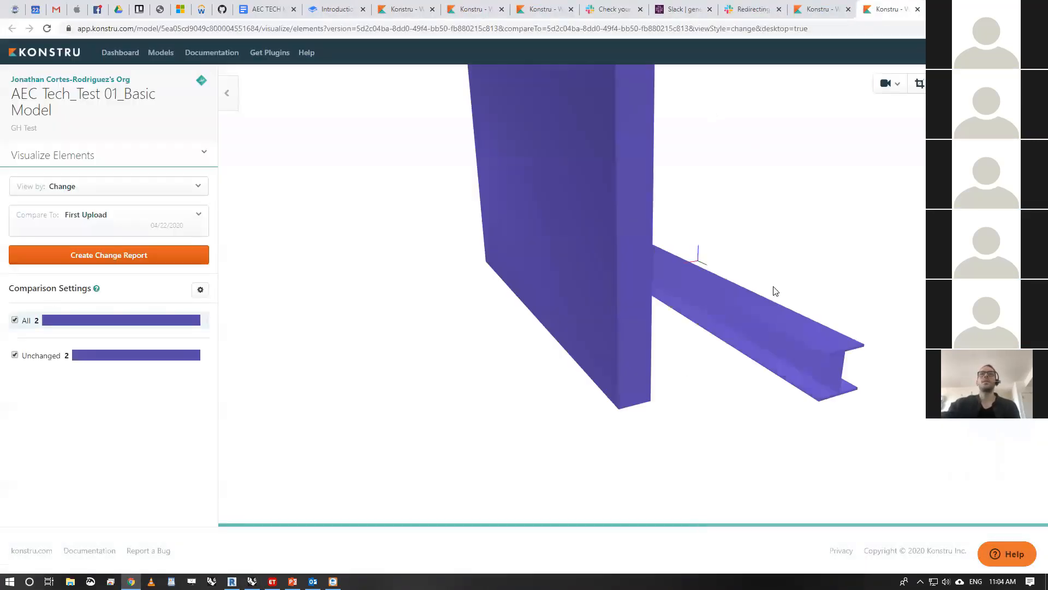
- Color the uploaded Konstru model by Profile
{"action": "left_click_drag", "start_coordinate": [835, 271], "coordinate": [723, 251]}
{"action": "left_click", "coordinate": [122, 189]}
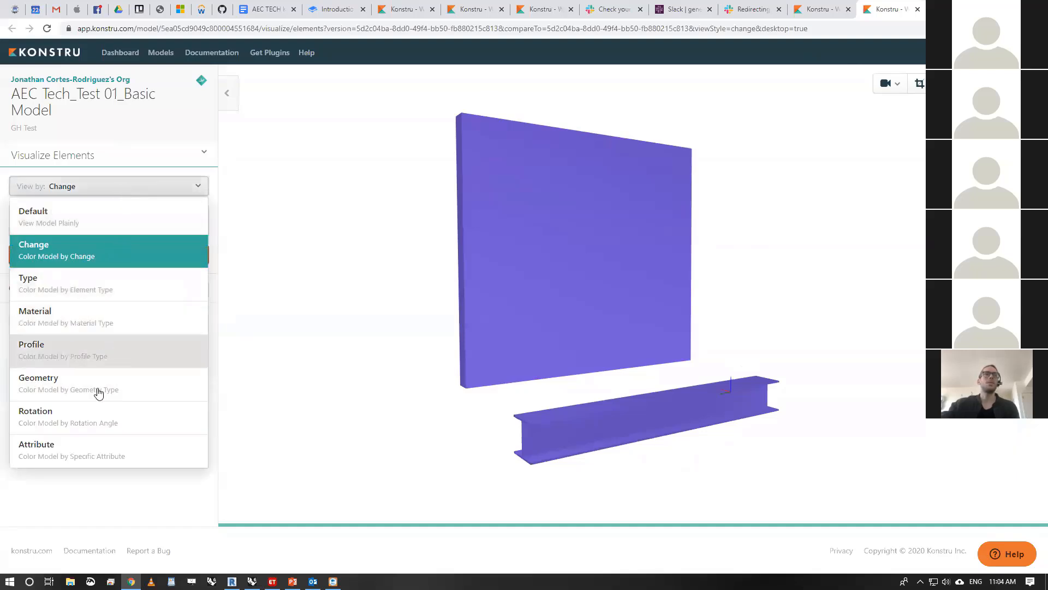
{"action": "left_click", "coordinate": [119, 350]}
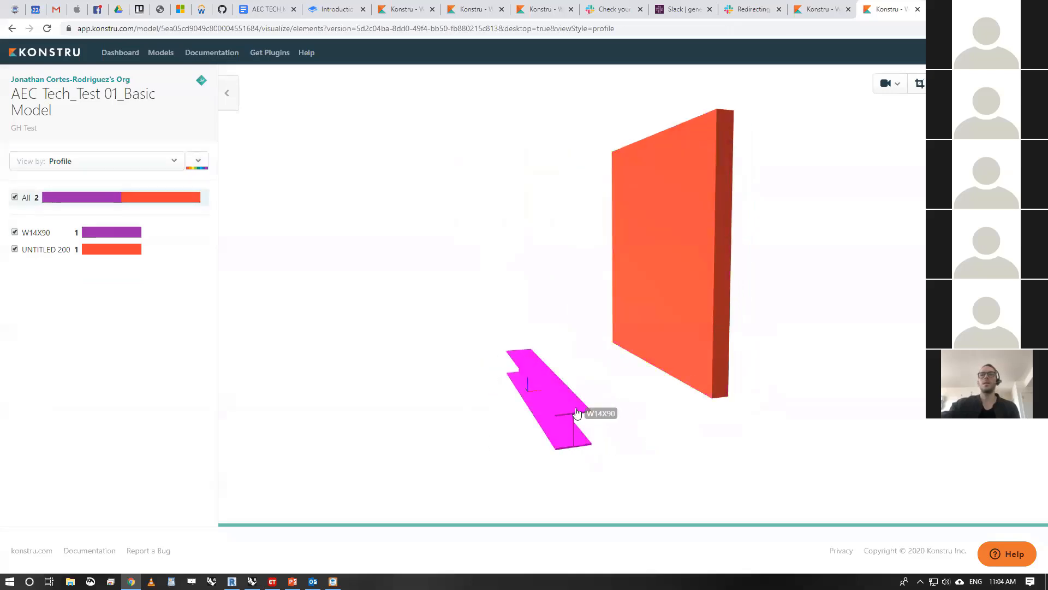
- Inspect the element details of the beam and then of the wall in the web viewer
{"action": "left_click", "coordinate": [586, 416]}
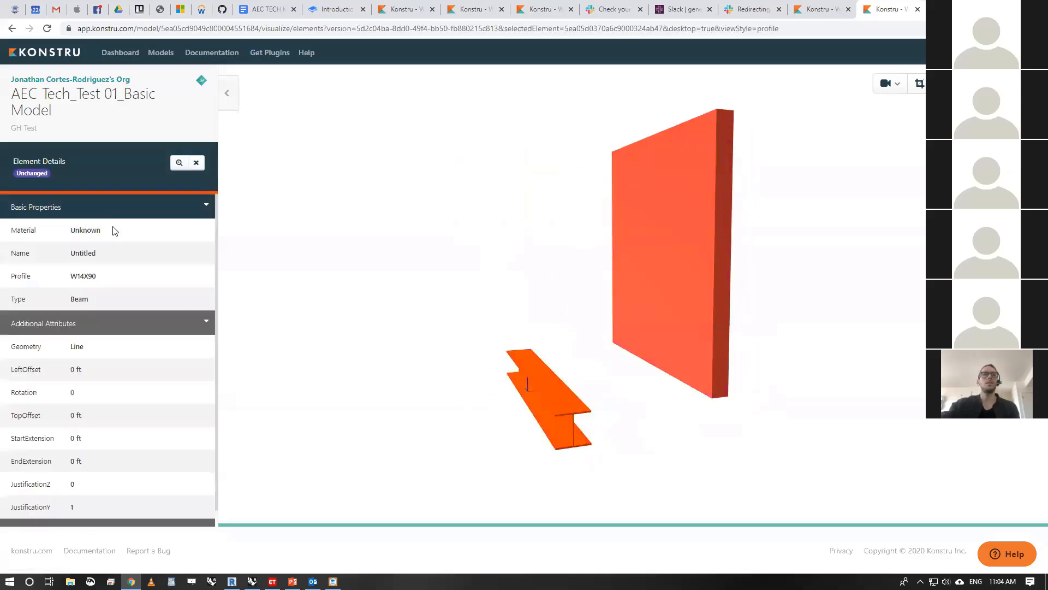
{"action": "left_click", "coordinate": [654, 262]}
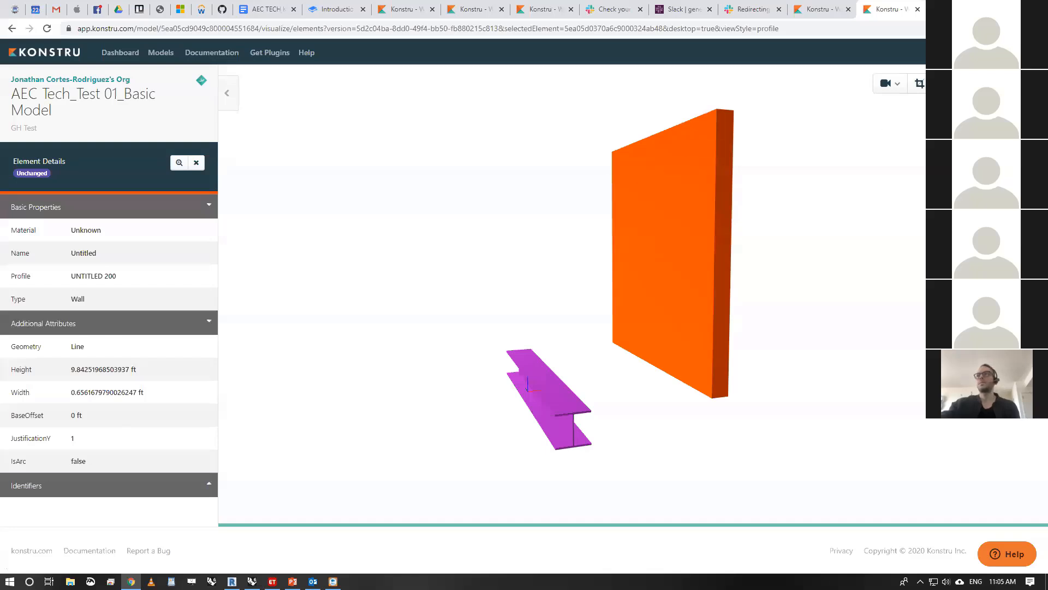
{"action": "left_click_drag", "start_coordinate": [573, 403], "coordinate": [603, 402]}
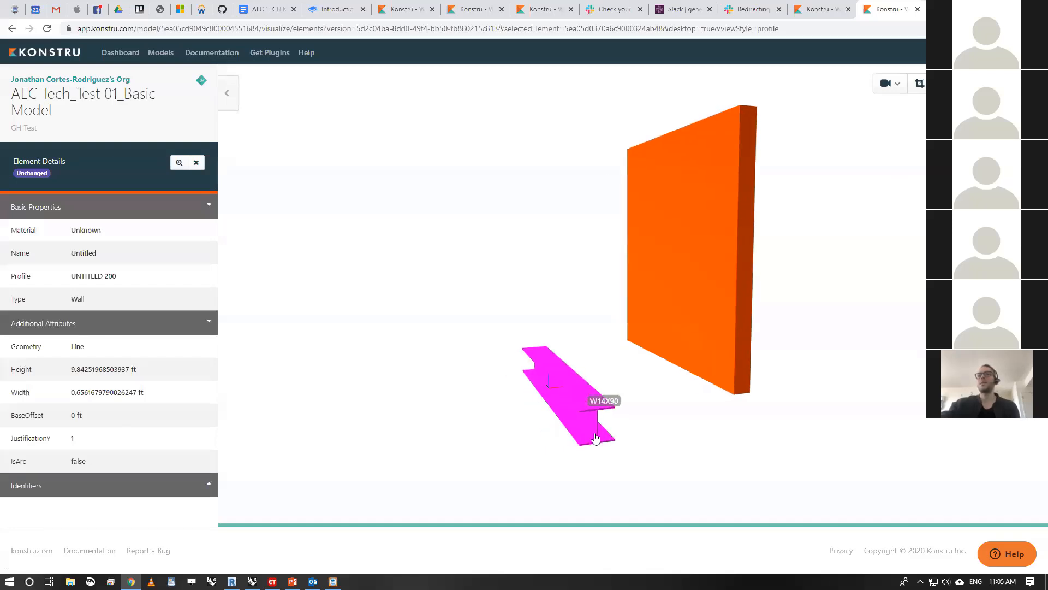
- View the beam and wall as simple lines with no element selected, and restore their solid display
{"action": "left_click", "coordinate": [983, 84]}
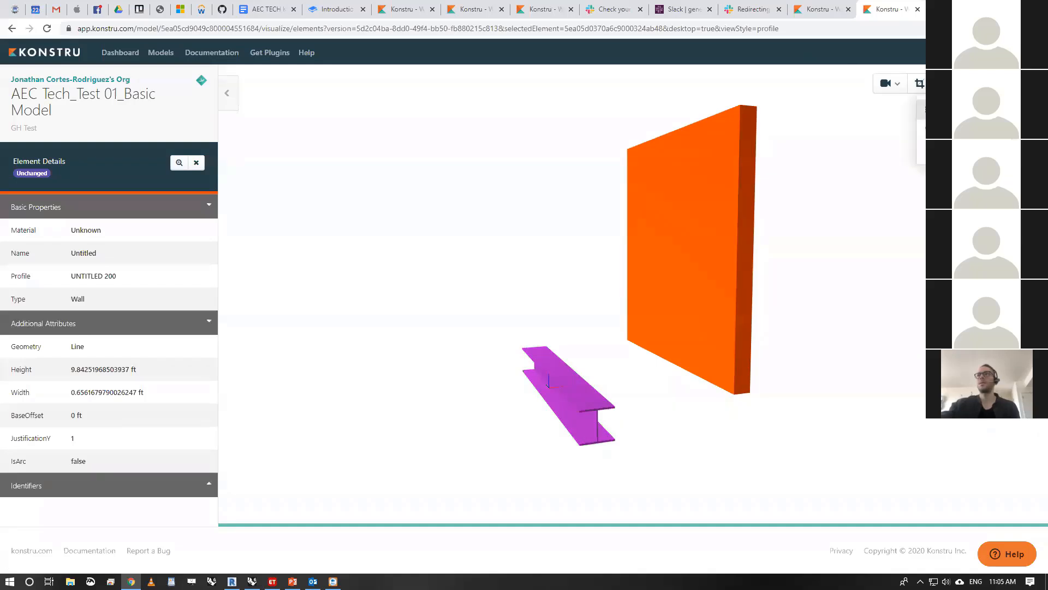
{"action": "left_click", "coordinate": [955, 109]}
{"action": "left_click_drag", "start_coordinate": [666, 390], "coordinate": [695, 390]}
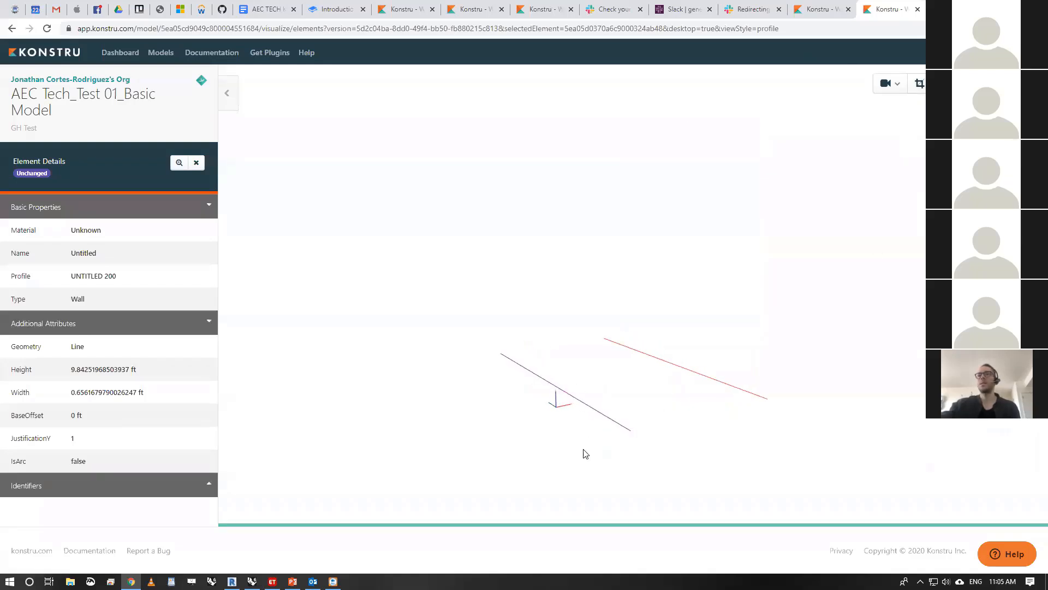
{"action": "left_click", "coordinate": [686, 372]}
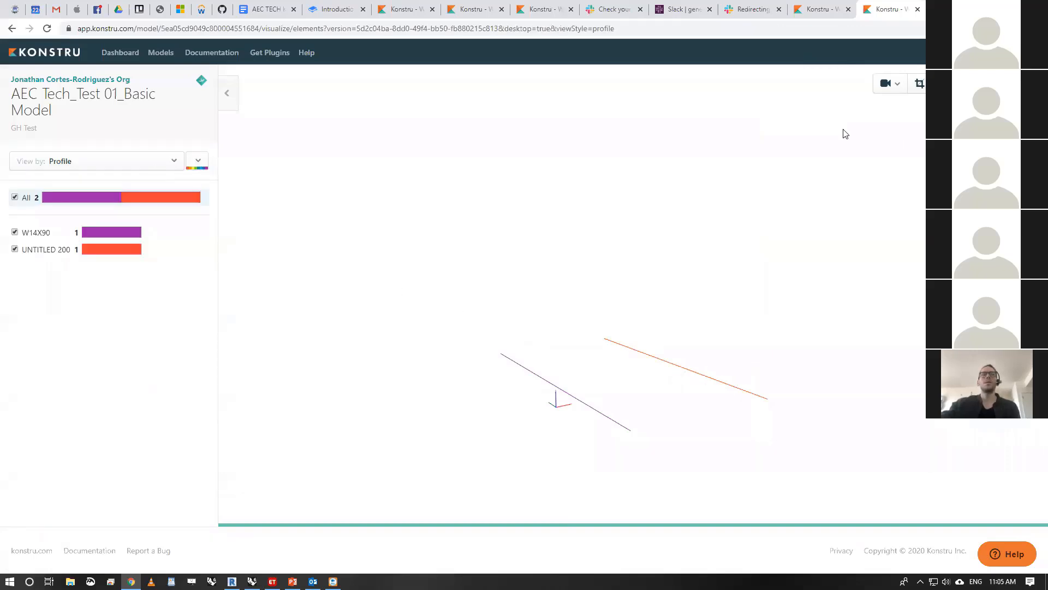
{"action": "left_click", "coordinate": [1018, 83]}
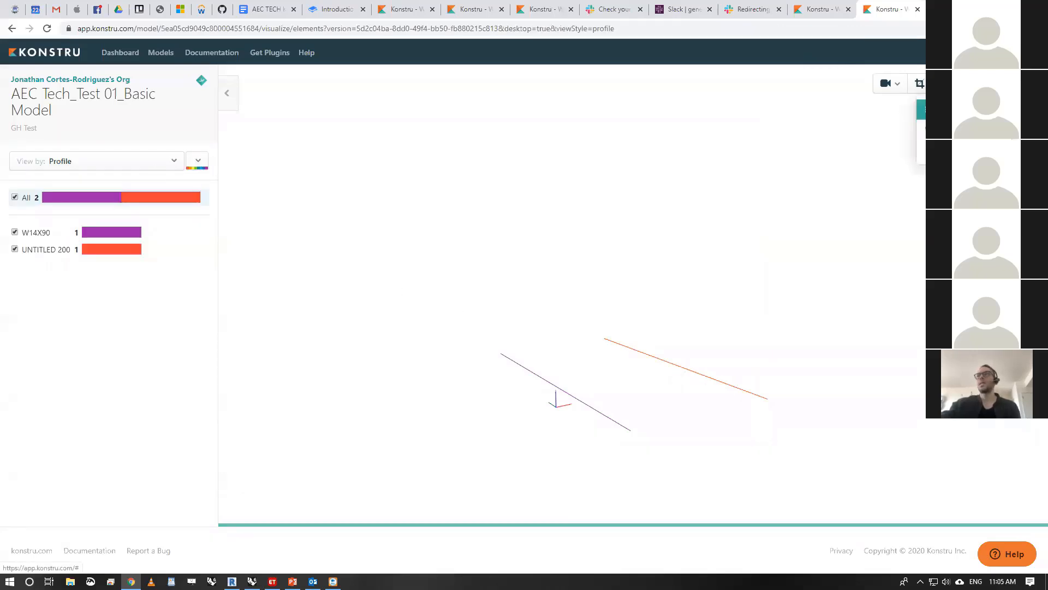
{"action": "left_click", "coordinate": [962, 110]}
{"action": "mouse_move", "coordinate": [636, 373]}
{"action": "left_mouse_down"}
{"action": "mouse_move", "coordinate": [580, 367]}
{"action": "mouse_move", "coordinate": [648, 366]}
{"action": "mouse_move", "coordinate": [653, 375]}
{"action": "left_mouse_up"}
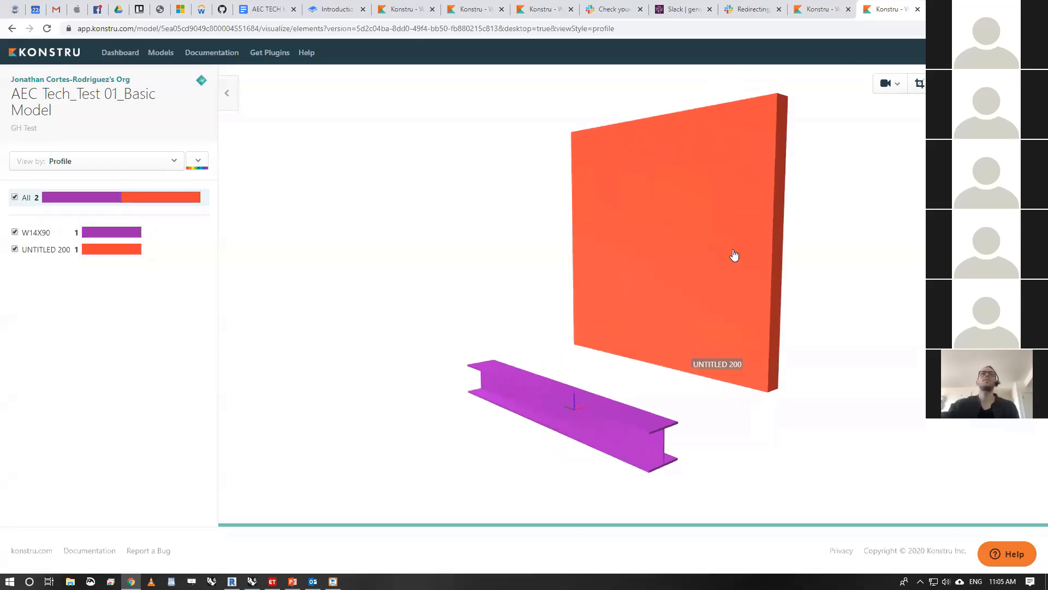
- Switch back to Rhino and Grasshopper, and select the two short source curves for the beam and wall in the Perspective view
{"action": "key", "text": "alt+Tab"}
{"action": "scroll", "coordinate": [825, 247], "scroll_direction": "down", "scroll_amount": 5}
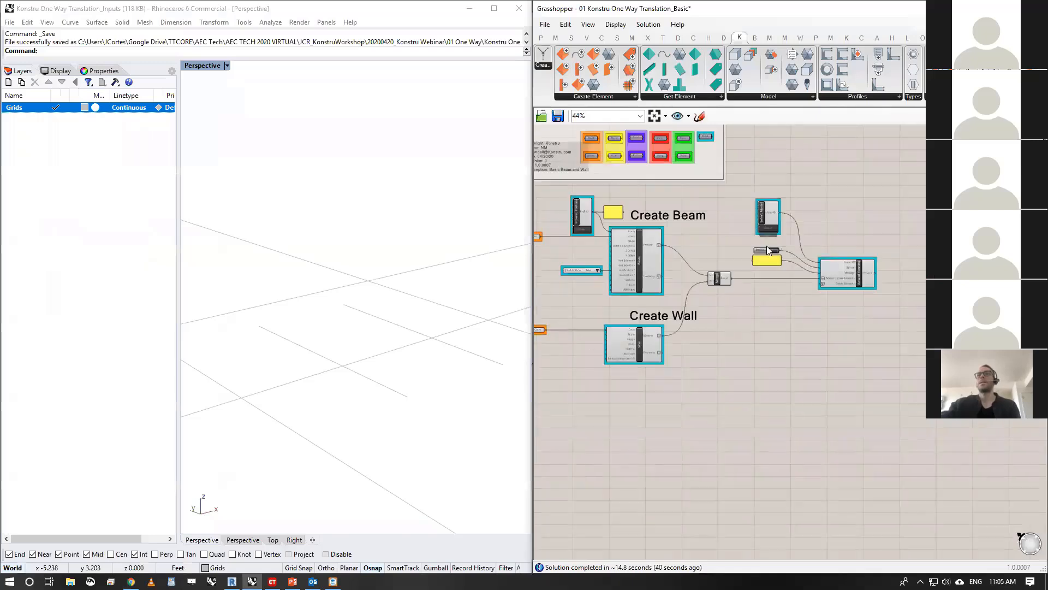
{"action": "right_click_drag", "start_coordinate": [659, 215], "coordinate": [735, 258]}
{"action": "scroll", "coordinate": [865, 237], "scroll_direction": "up", "scroll_amount": 1}
{"action": "scroll", "coordinate": [735, 258], "scroll_direction": "up", "scroll_amount": 1}
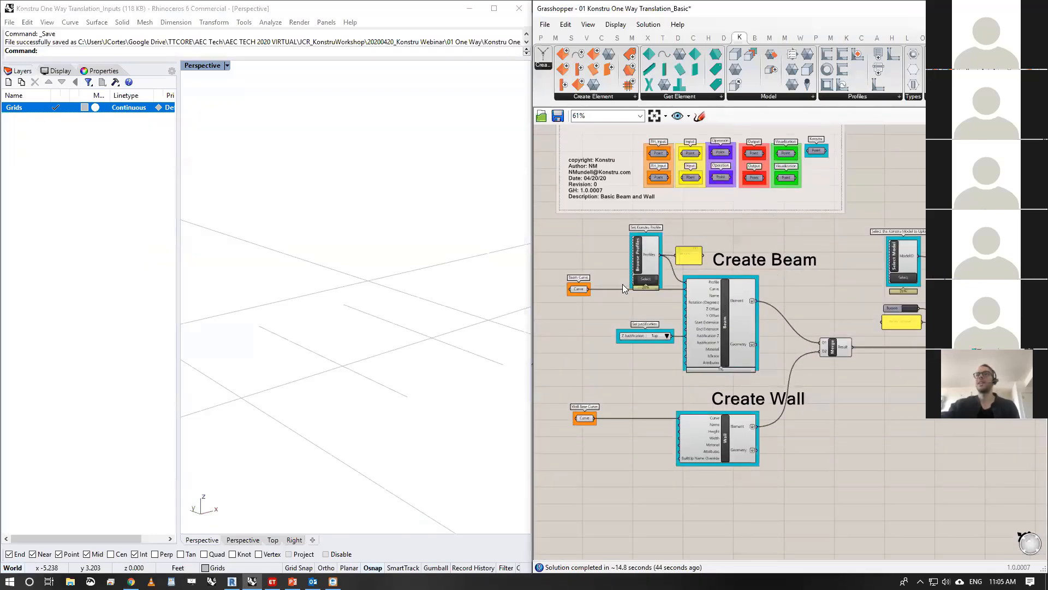
{"action": "scroll", "coordinate": [350, 306], "scroll_direction": "down", "scroll_amount": 9}
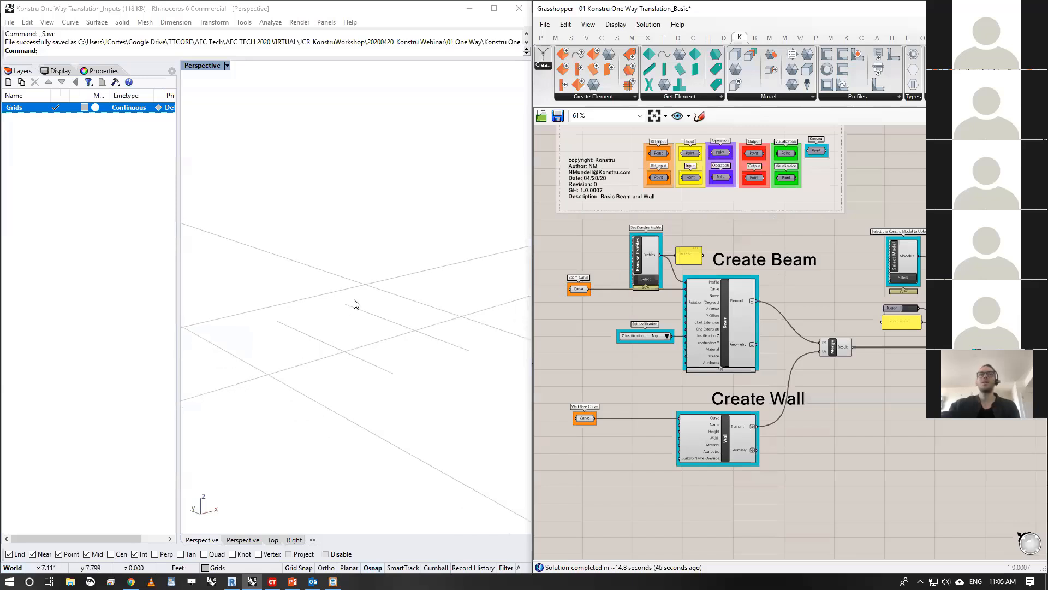
{"action": "left_click", "coordinate": [92, 53]}
{"action": "scroll", "coordinate": [393, 326], "scroll_direction": "up", "scroll_amount": 3}
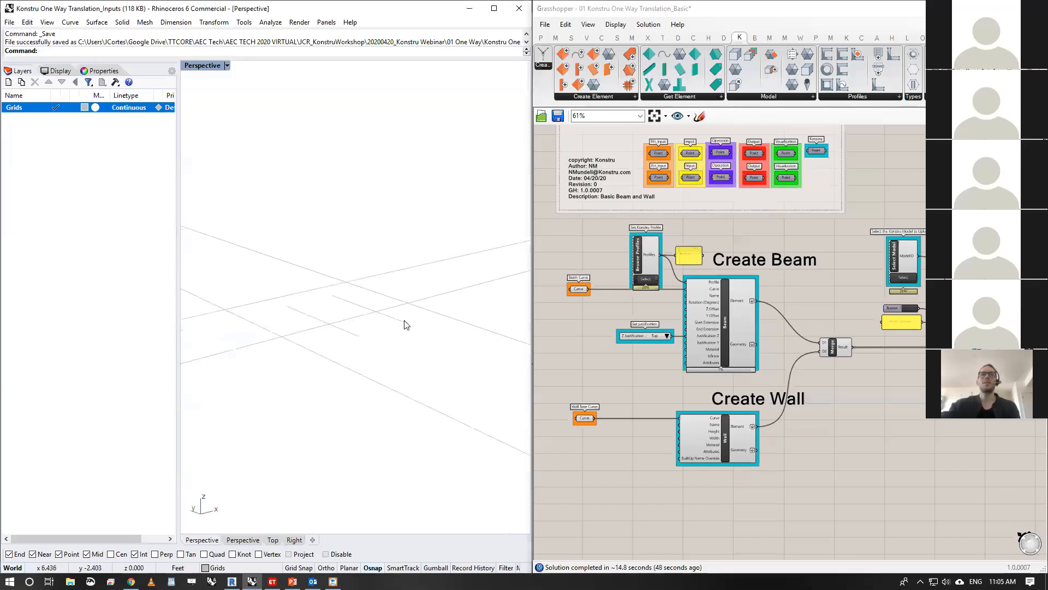
{"action": "left_click", "coordinate": [404, 322]}
{"action": "left_click", "coordinate": [356, 336]}
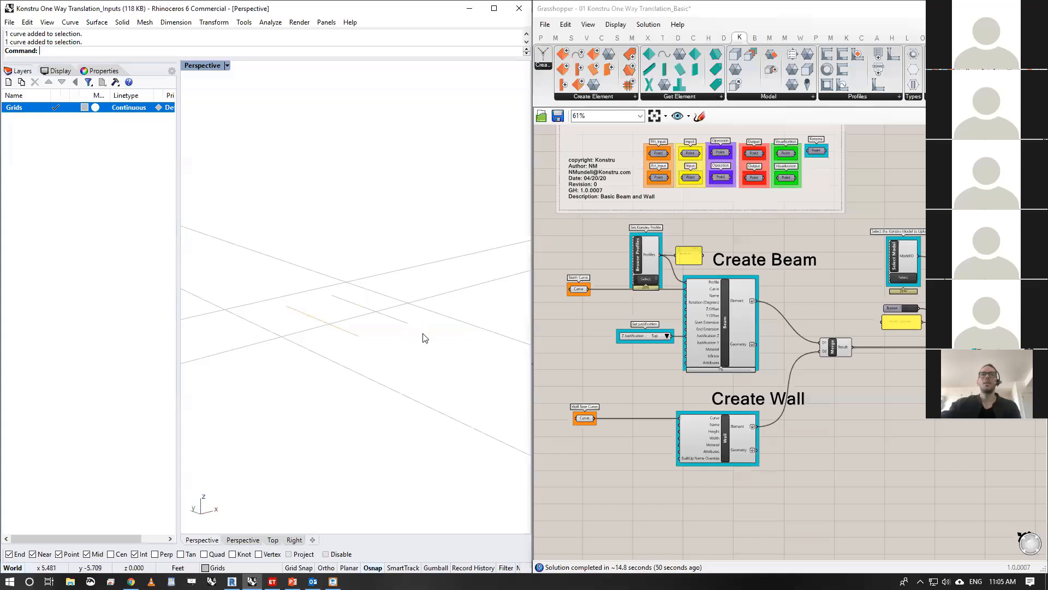
{"action": "right_click_drag", "start_coordinate": [884, 330], "coordinate": [874, 328]}
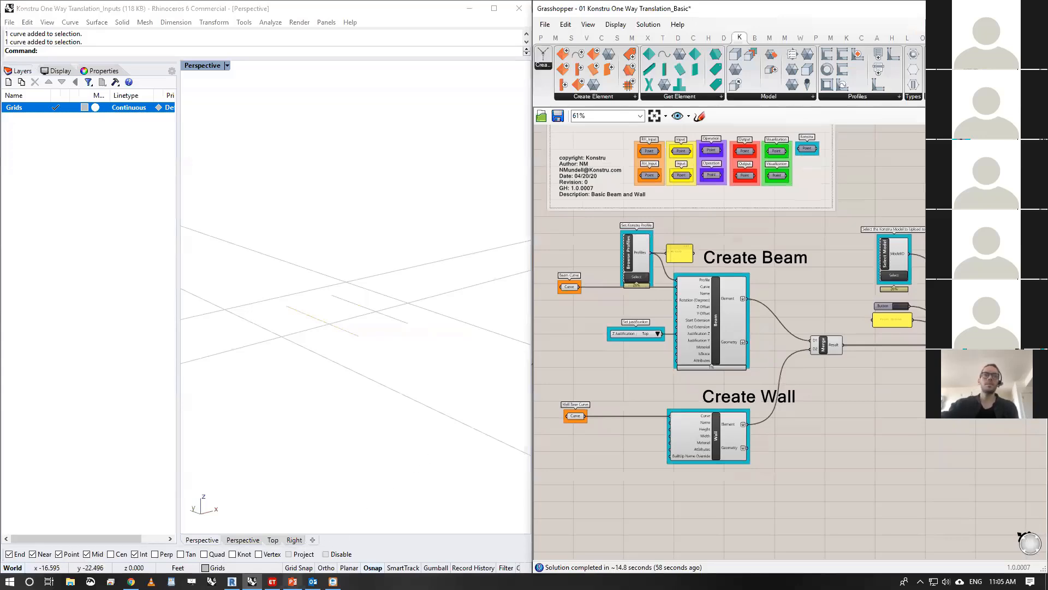
- Check the One Way examples slide in PowerPoint, and bring up the 02 Konstru One Way Translation_Basic with Update definition in Grasshopper
{"action": "left_click", "coordinate": [293, 581]}
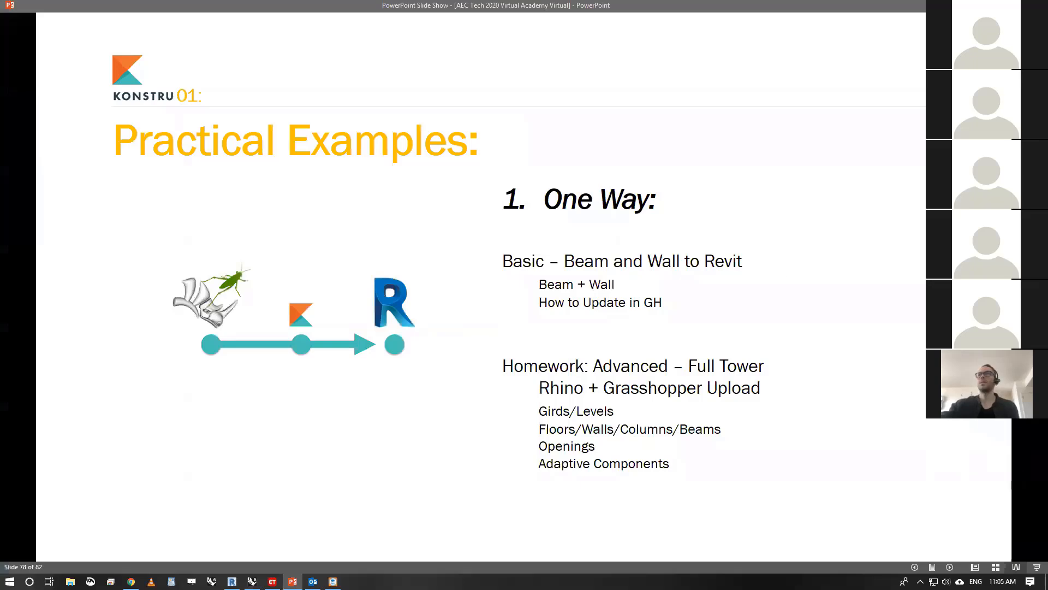
{"action": "key", "text": "alt+Tab"}
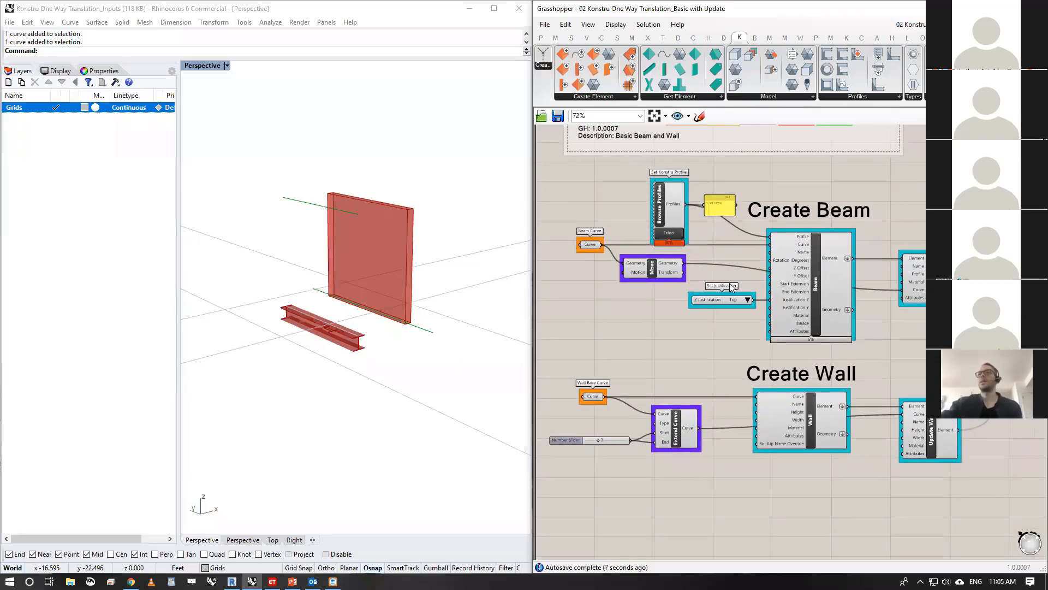
{"action": "right_click_drag", "start_coordinate": [730, 283], "coordinate": [710, 259]}
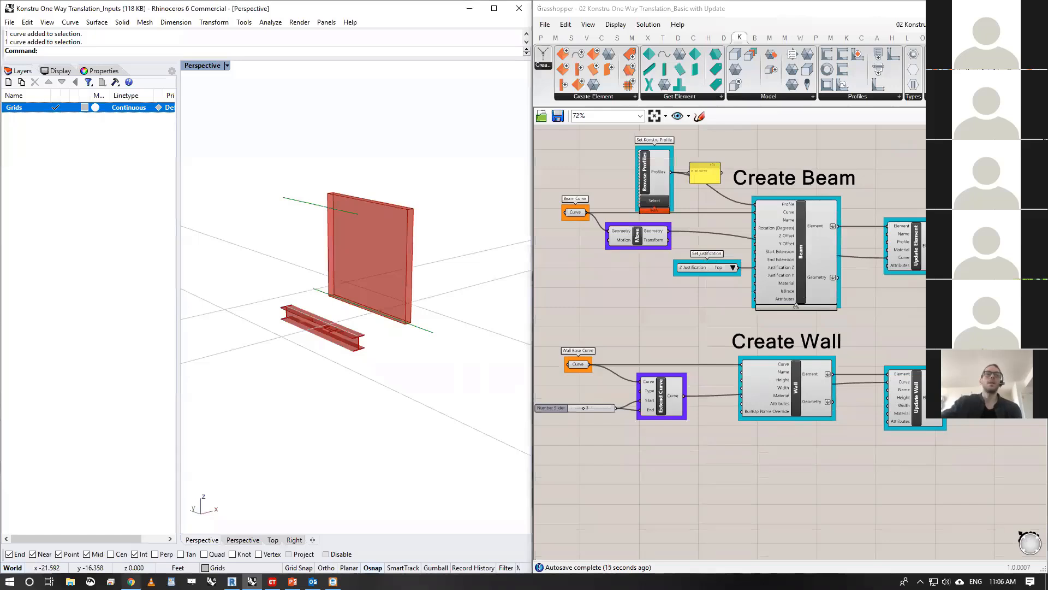
- Switch to Chrome to highlight the name of the uploaded Konstru model, and return to Grasshopper
{"action": "mouse_move", "coordinate": [131, 581]}
{"action": "left_click", "coordinate": [157, 525]}
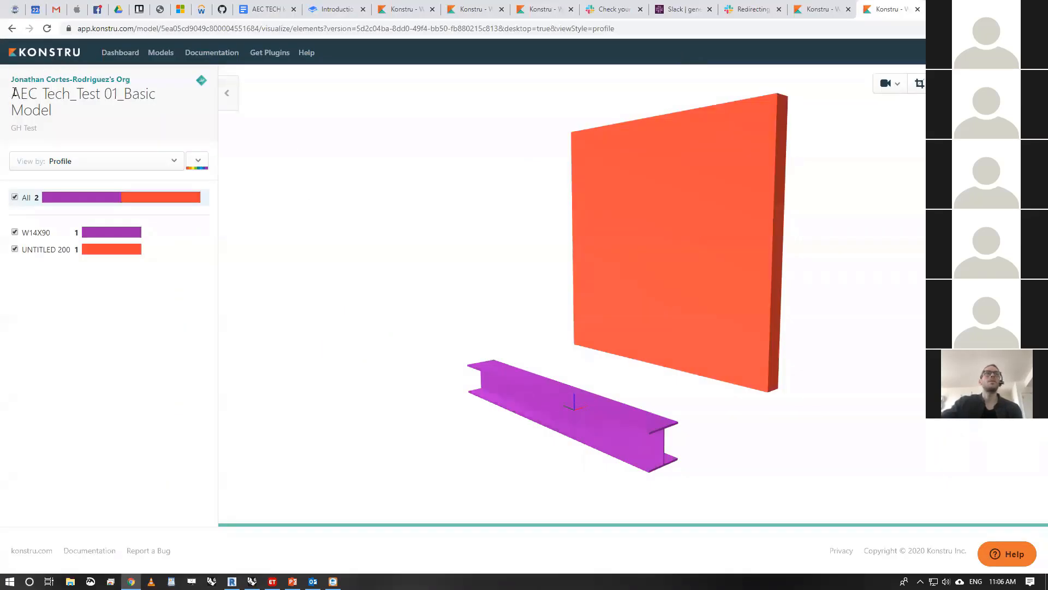
{"action": "left_click_drag", "start_coordinate": [13, 94], "coordinate": [58, 111]}
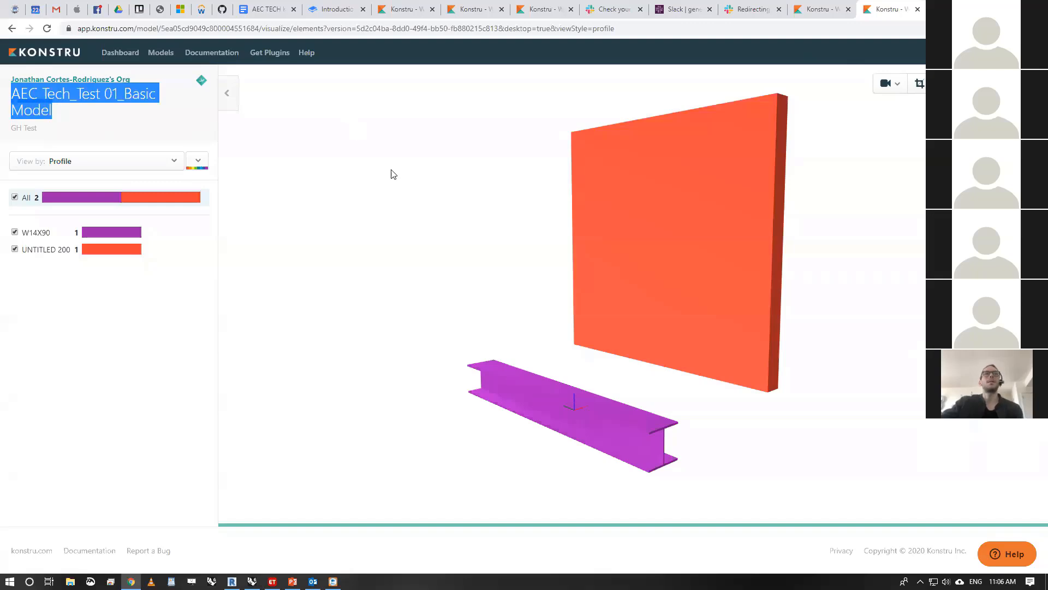
{"action": "key", "text": "alt+Tab"}
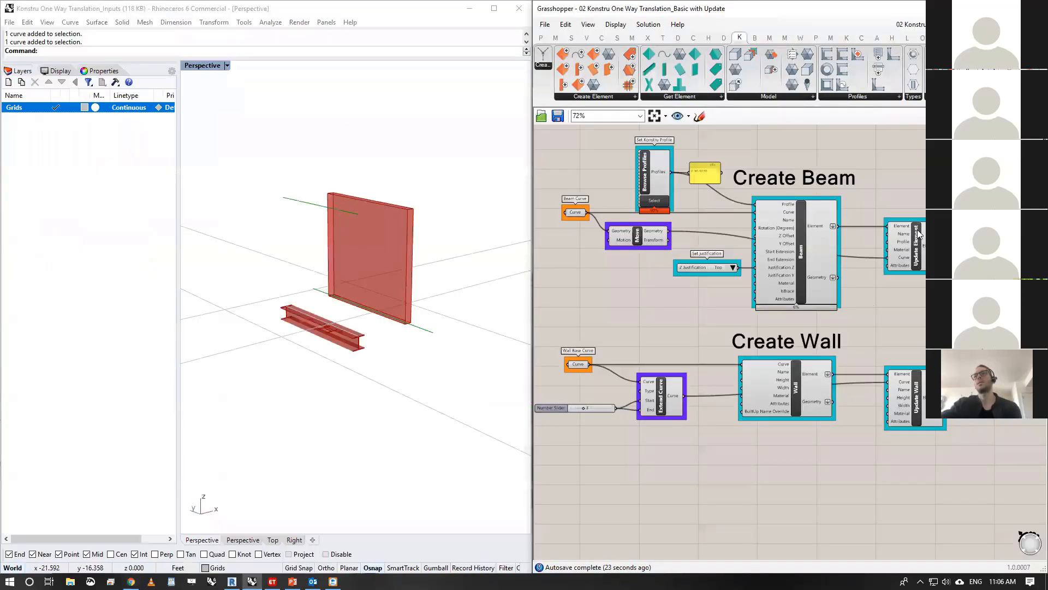
- Review the definition from the element inputs through the update components to Merge, and highlight the beam produced by the Beam component
{"action": "right_click_drag", "start_coordinate": [876, 255], "coordinate": [683, 255]}
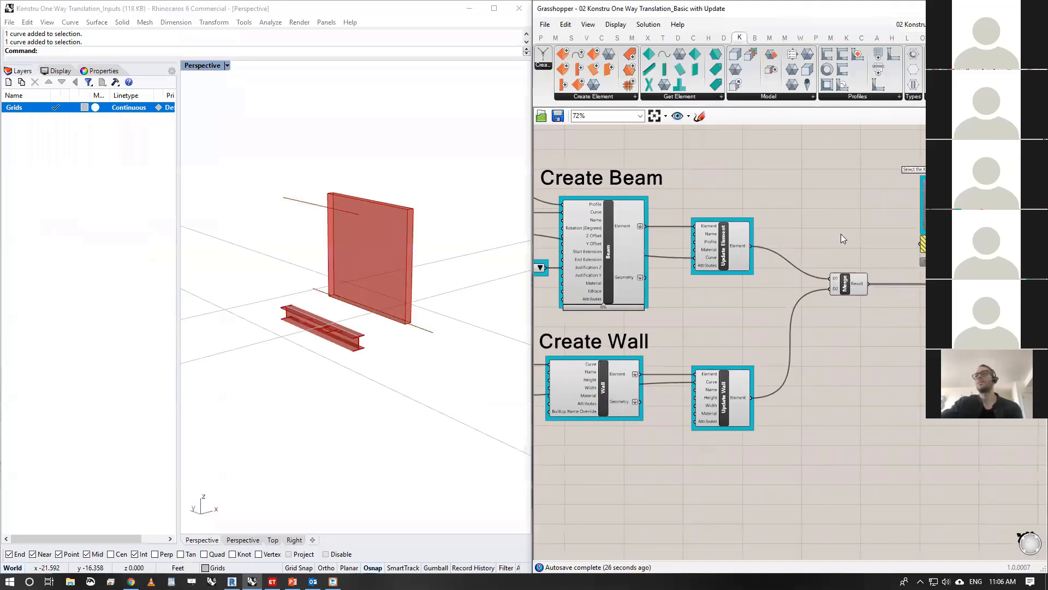
{"action": "right_click_drag", "start_coordinate": [842, 236], "coordinate": [942, 245]}
{"action": "right_click_drag", "start_coordinate": [516, 253], "coordinate": [482, 246]}
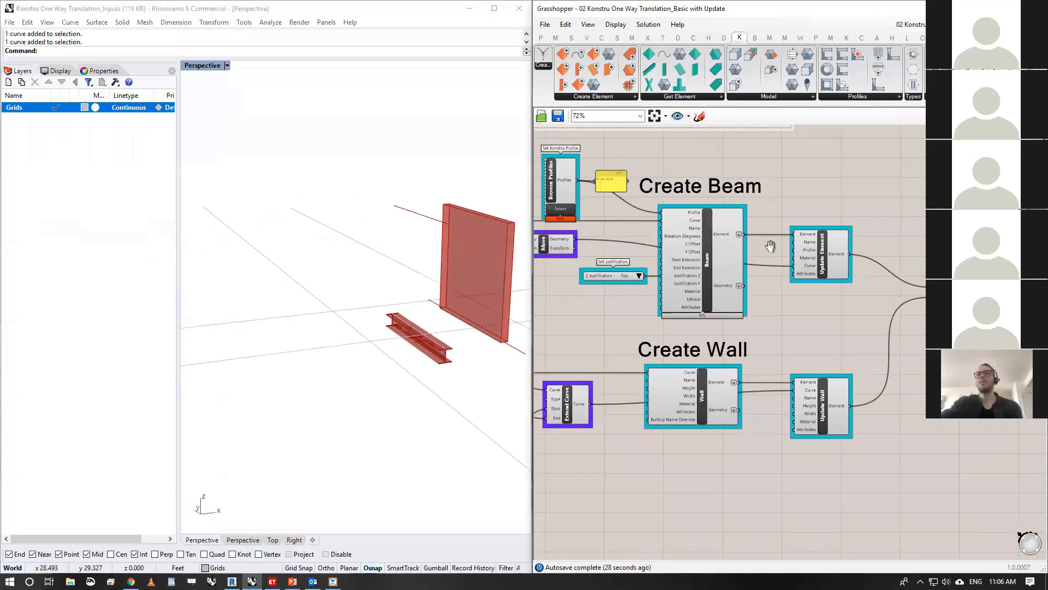
{"action": "right_click_drag", "start_coordinate": [771, 246], "coordinate": [943, 242]}
{"action": "scroll", "coordinate": [761, 271], "scroll_direction": "up", "scroll_amount": 2}
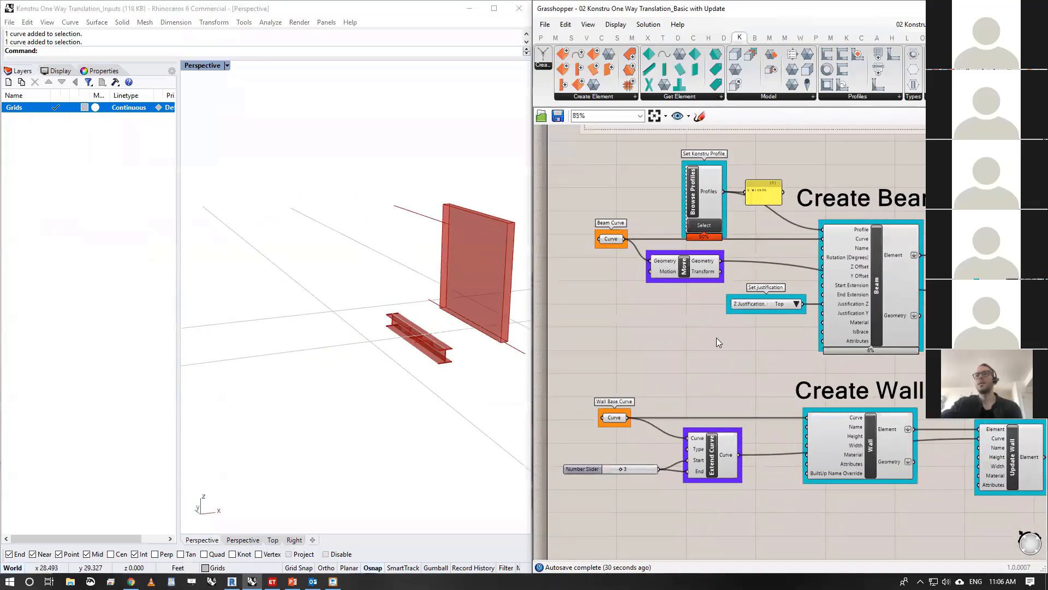
{"action": "right_click_drag", "start_coordinate": [716, 337], "coordinate": [688, 303]}
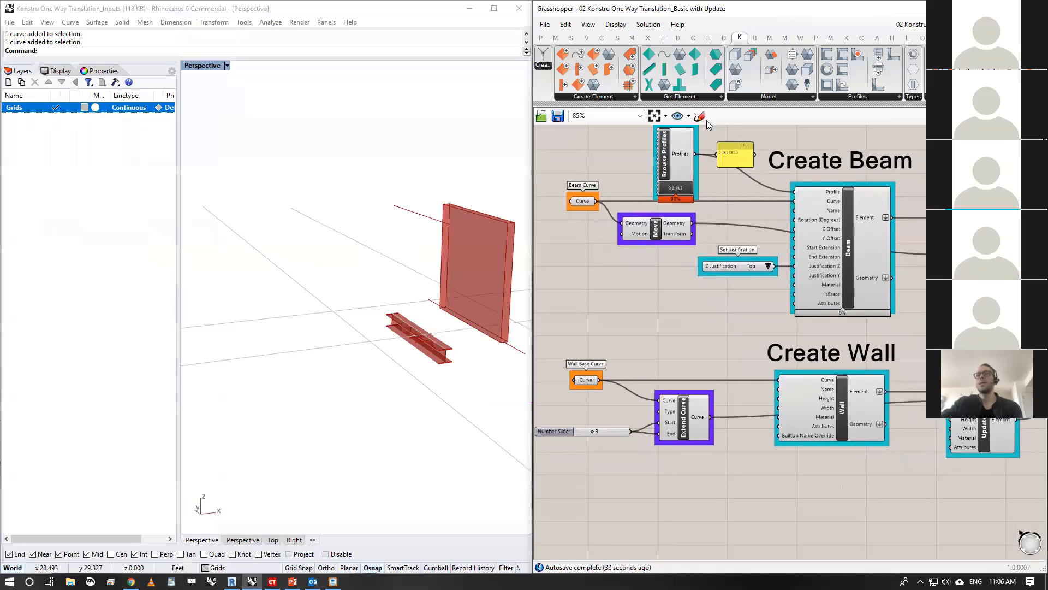
{"action": "right_click_drag", "start_coordinate": [706, 120], "coordinate": [699, 142]}
{"action": "left_click", "coordinate": [851, 257]}
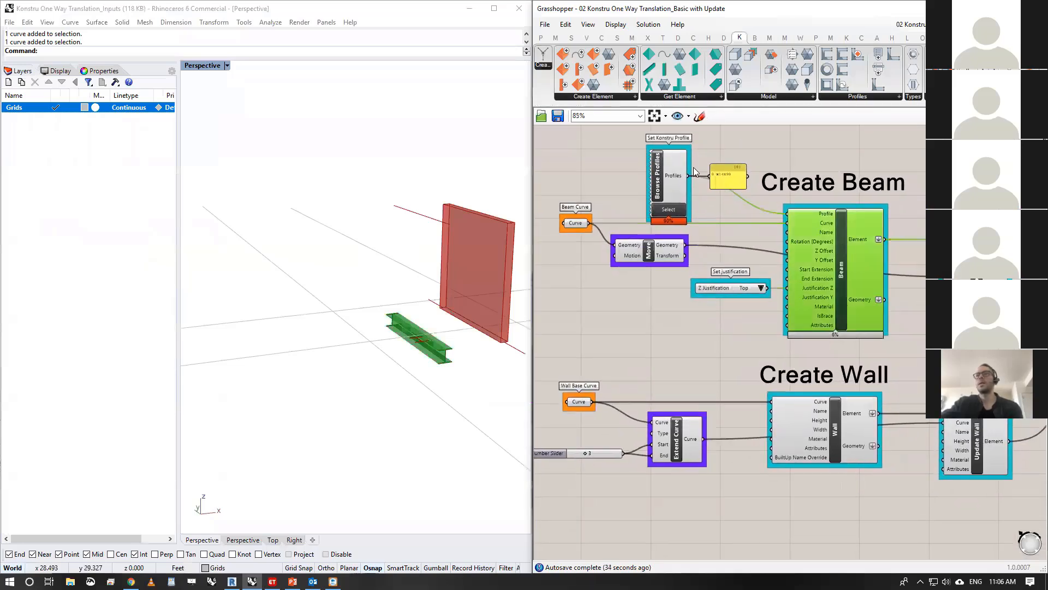
- Open the profile selector of Browse Profiles and add W40X249 from the USImperial W shapes
{"action": "scroll", "coordinate": [694, 172], "scroll_direction": "up", "scroll_amount": 2}
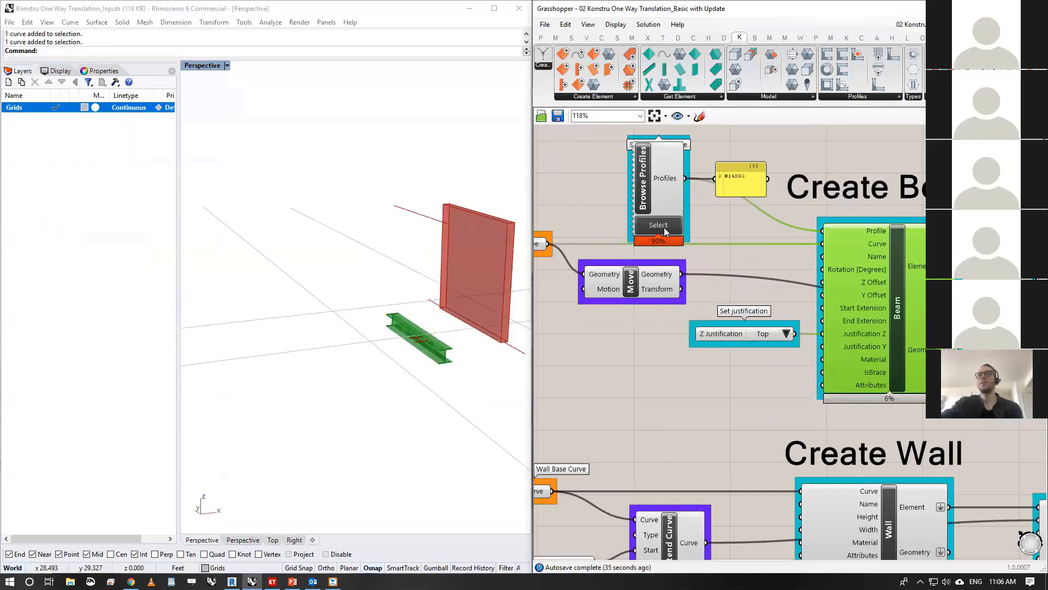
{"action": "left_click", "coordinate": [659, 225]}
{"action": "scroll", "coordinate": [396, 328], "scroll_direction": "down", "scroll_amount": 5}
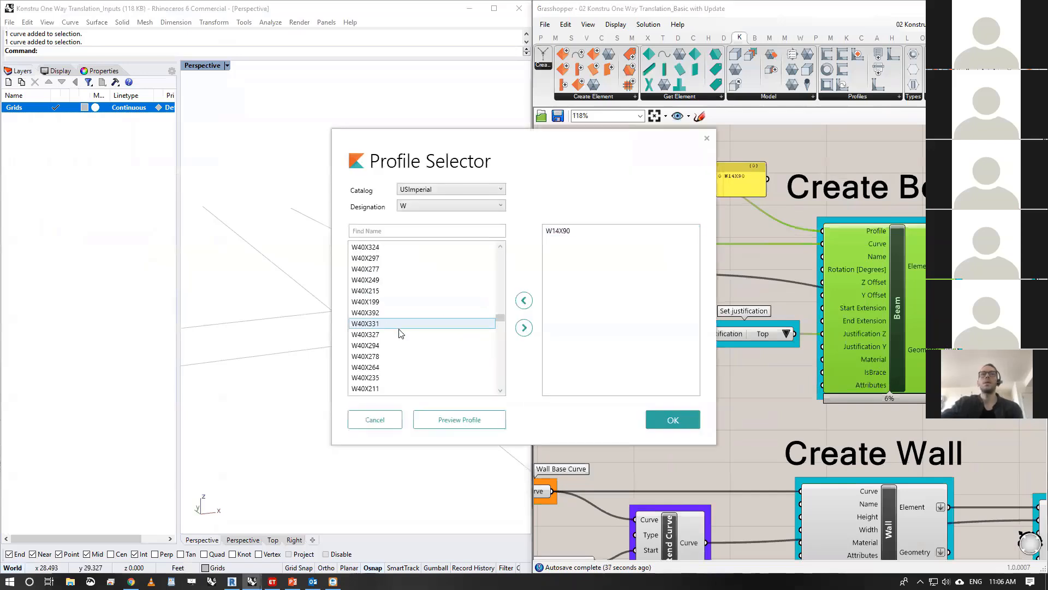
{"action": "scroll", "coordinate": [409, 372], "scroll_direction": "up", "scroll_amount": 2}
{"action": "left_click", "coordinate": [417, 346]}
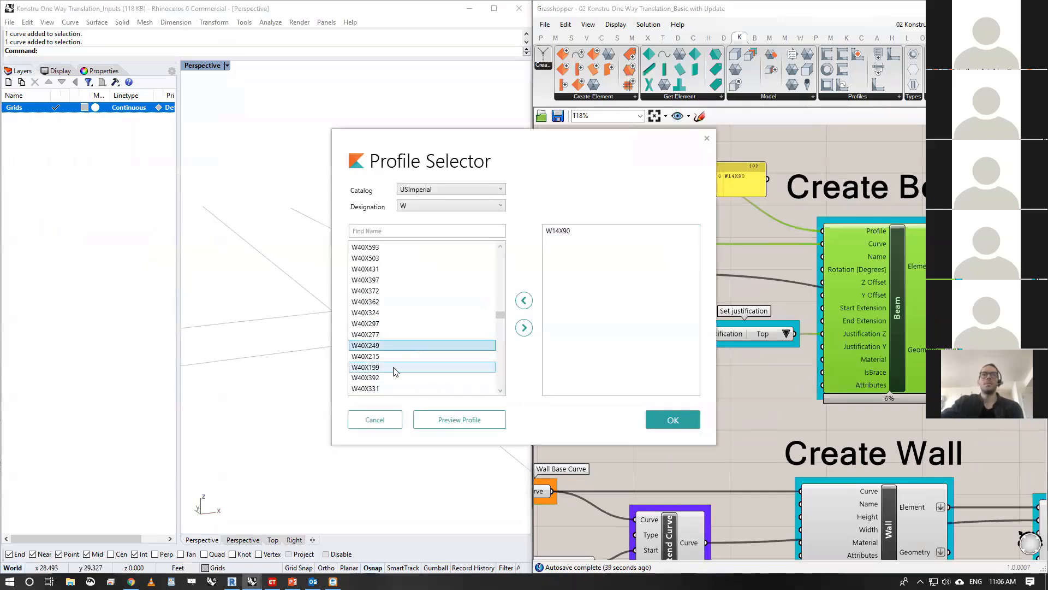
{"action": "left_click", "coordinate": [525, 330]}
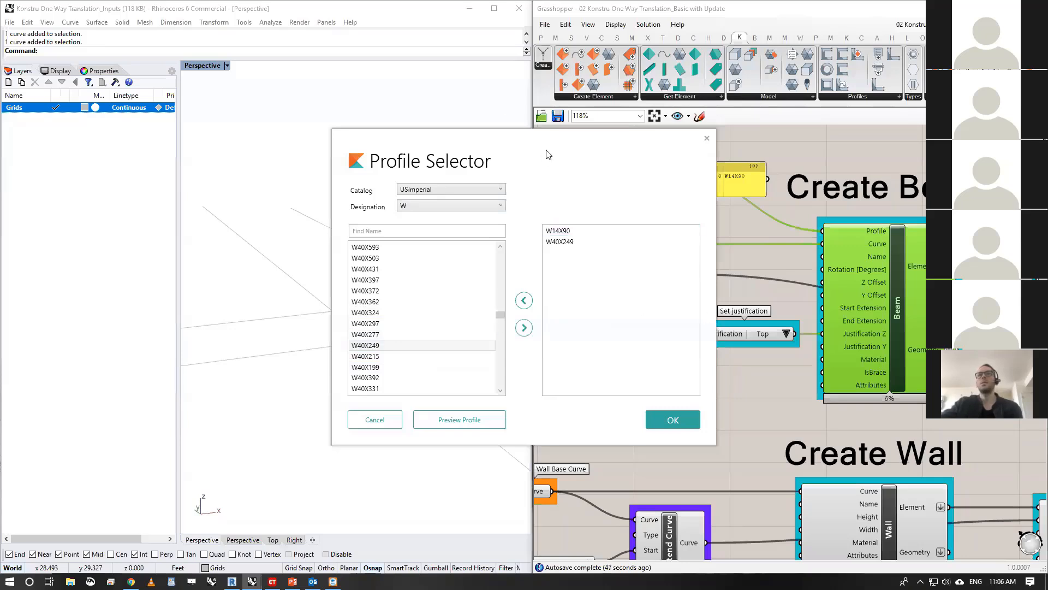
- Remove W14X90 from the chosen profiles, keeping W40X249 as the only one
{"action": "left_click_drag", "start_coordinate": [543, 139], "coordinate": [449, 108]}
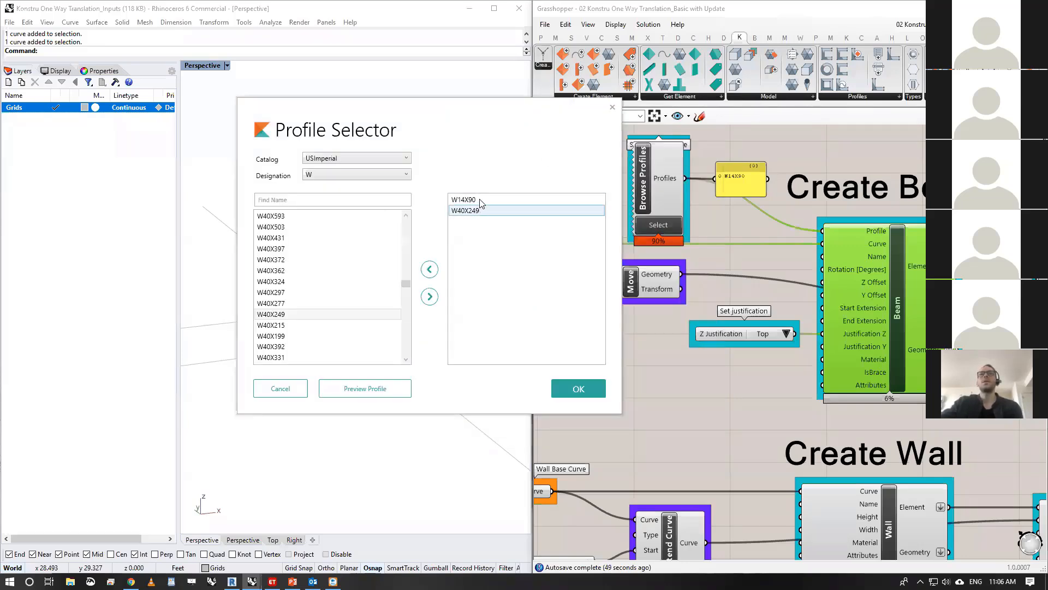
{"action": "left_click", "coordinate": [334, 314]}
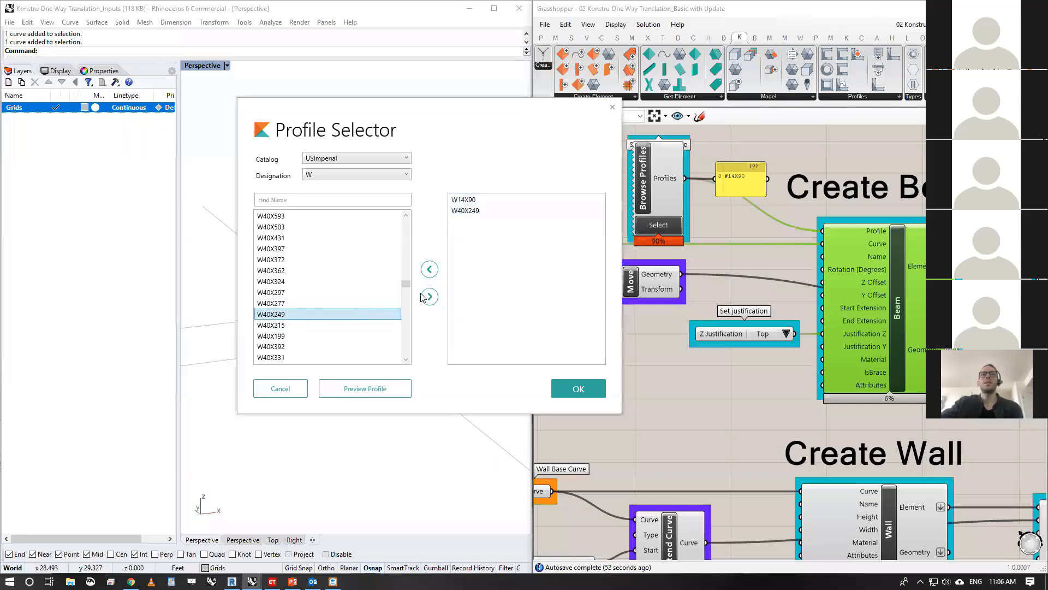
{"action": "left_click", "coordinate": [495, 201]}
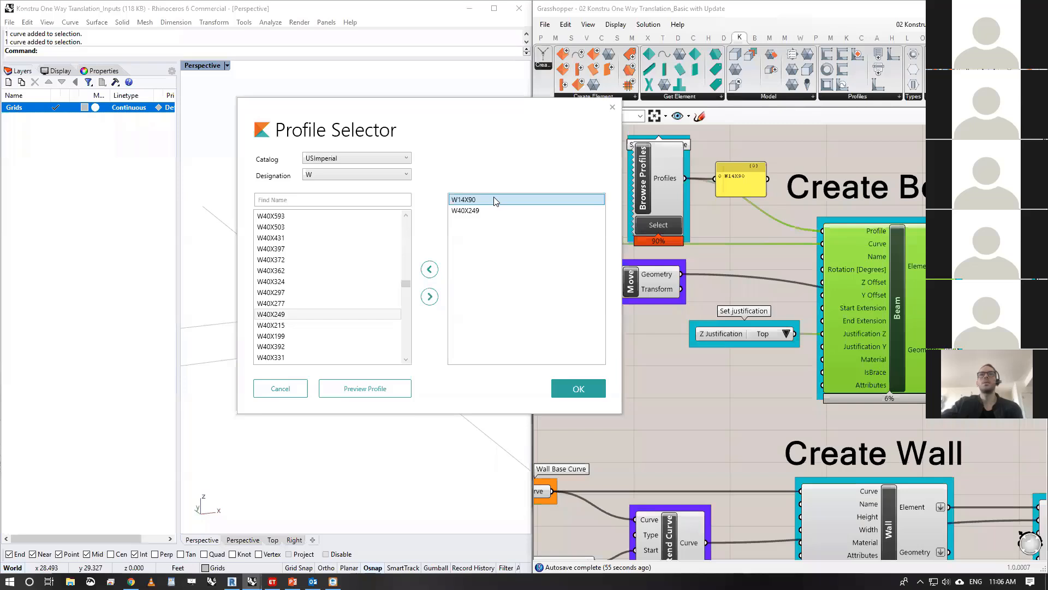
{"action": "left_click", "coordinate": [430, 270]}
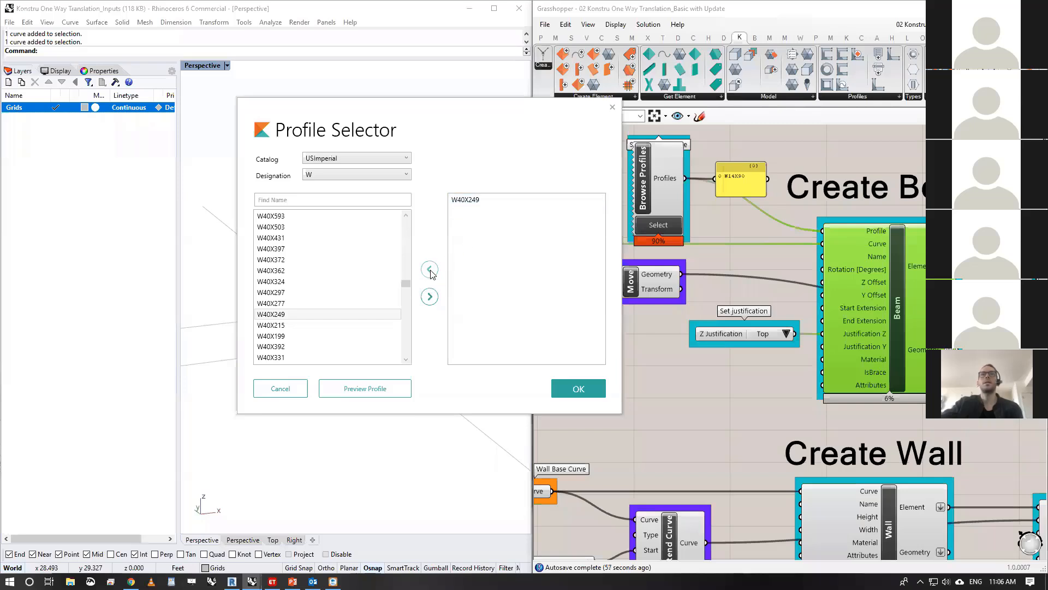
- Look through the available profile catalogs and shape designations, leaving USImperial and W selected
{"action": "left_click", "coordinate": [399, 159]}
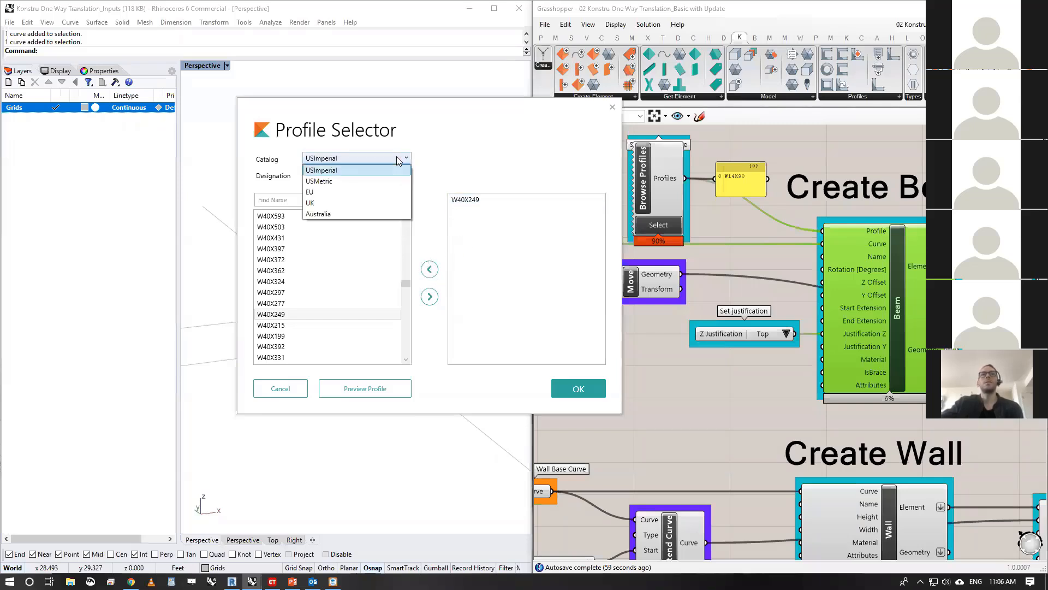
{"action": "left_click", "coordinate": [452, 152]}
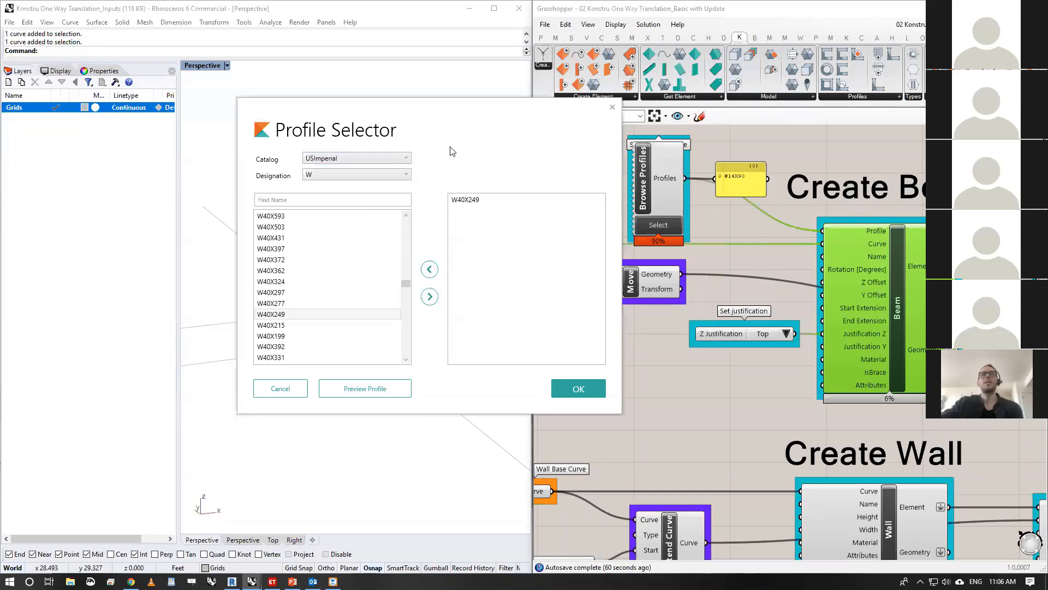
{"action": "left_click", "coordinate": [384, 159]}
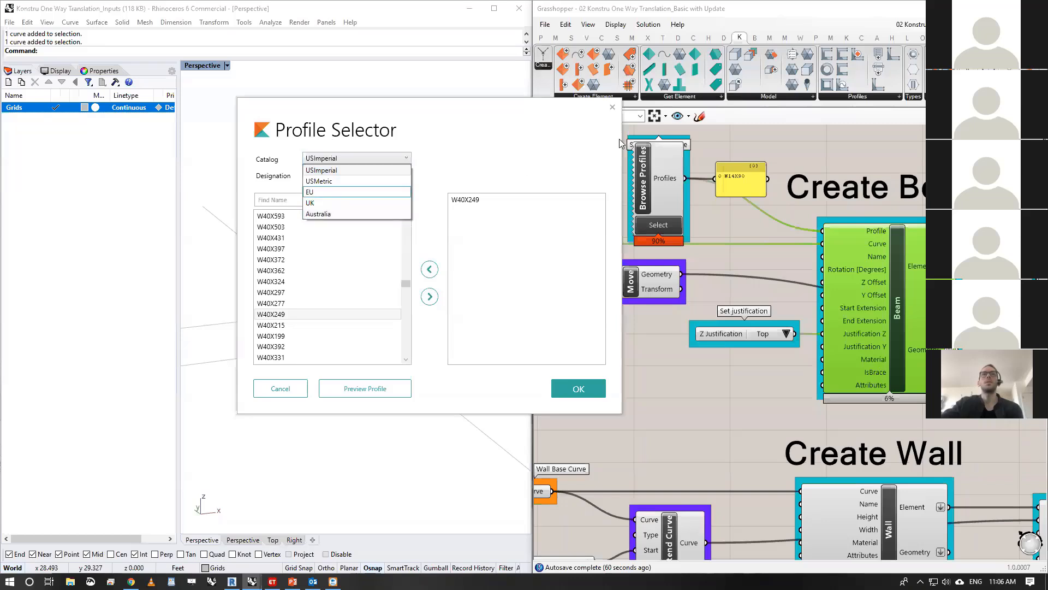
{"action": "left_click", "coordinate": [439, 180]}
{"action": "left_click", "coordinate": [400, 175]}
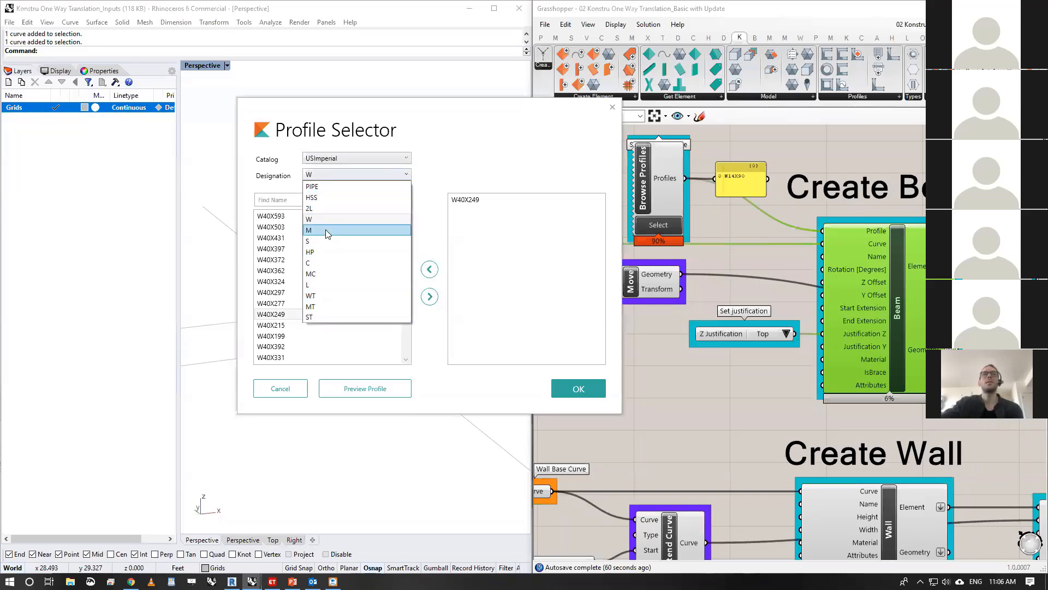
{"action": "left_click", "coordinate": [571, 145]}
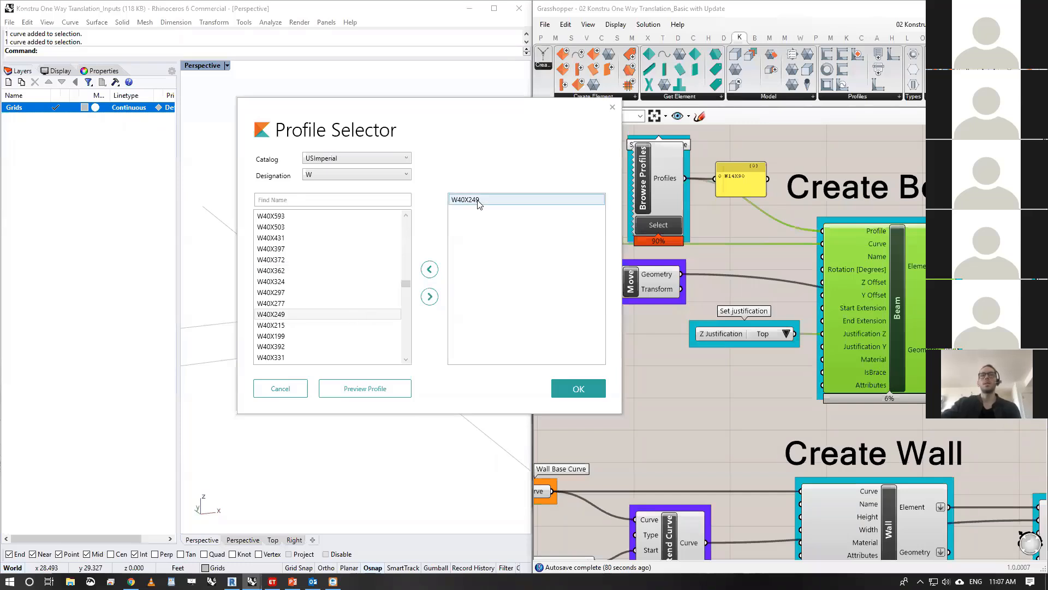
- Apply the profile selection to the beam, inspect the beam in Rhino, and nudge the profile readout panel beside Browse Profiles
{"action": "left_click", "coordinate": [593, 389]}
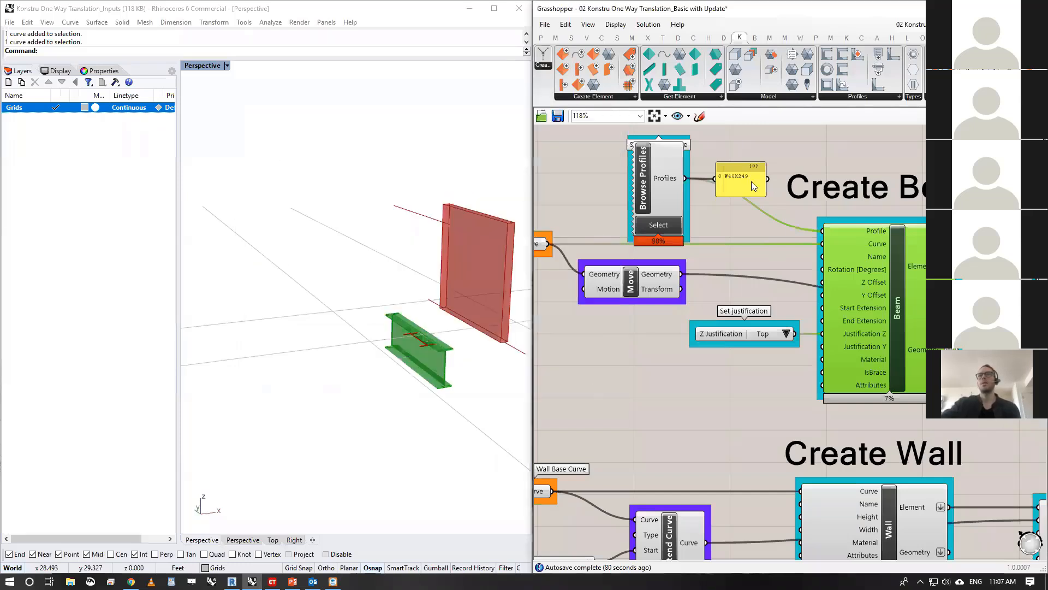
{"action": "right_click_drag", "start_coordinate": [429, 337], "coordinate": [404, 349]}
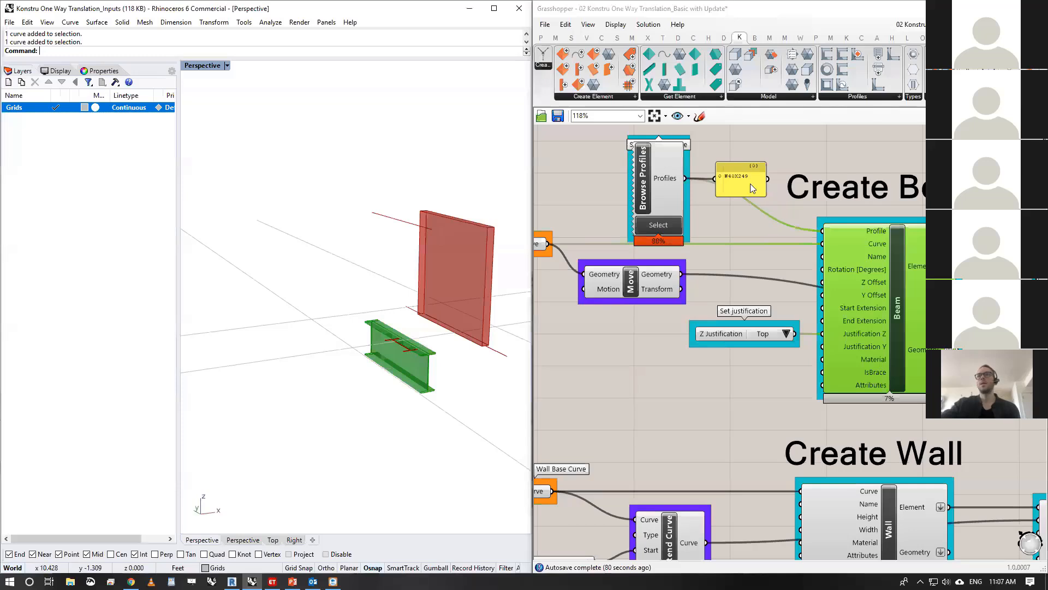
{"action": "left_click_drag", "start_coordinate": [750, 183], "coordinate": [755, 186]}
{"action": "left_click", "coordinate": [888, 313]}
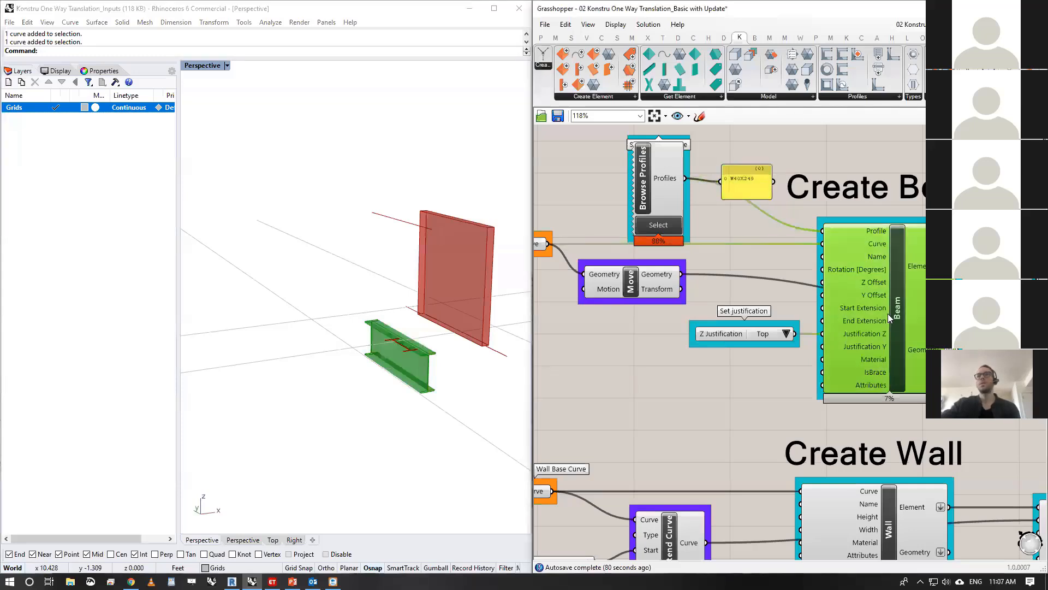
{"action": "left_click", "coordinate": [713, 385]}
- Reposition the Move component of the beam curve below the Z Justification input, and check its Motion vector and Geometry output
{"action": "right_click_drag", "start_coordinate": [730, 304], "coordinate": [786, 286]}
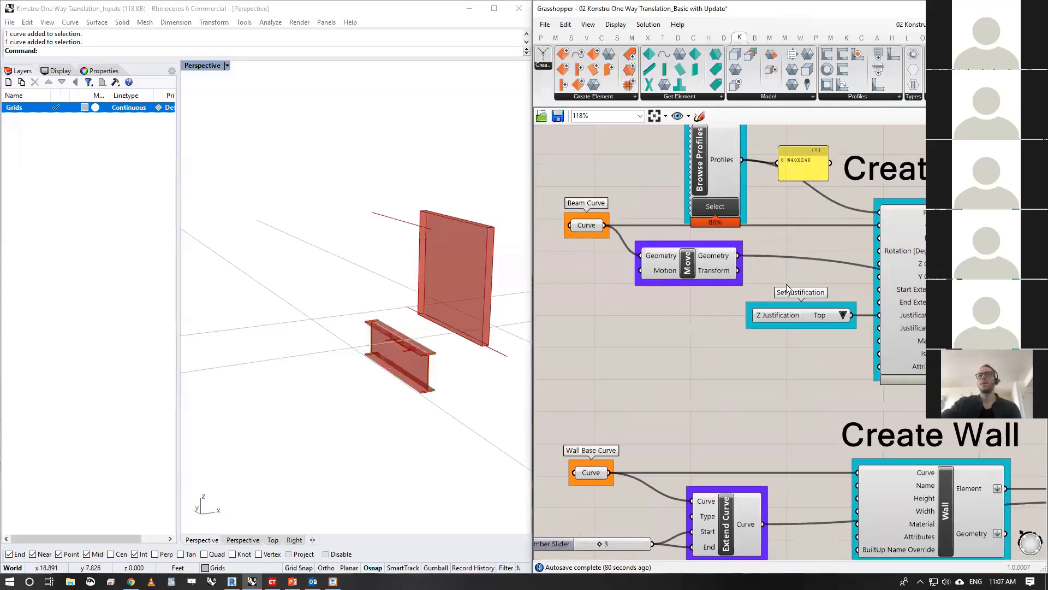
{"action": "left_click", "coordinate": [671, 268]}
{"action": "scroll", "coordinate": [655, 259], "scroll_direction": "down", "scroll_amount": 3}
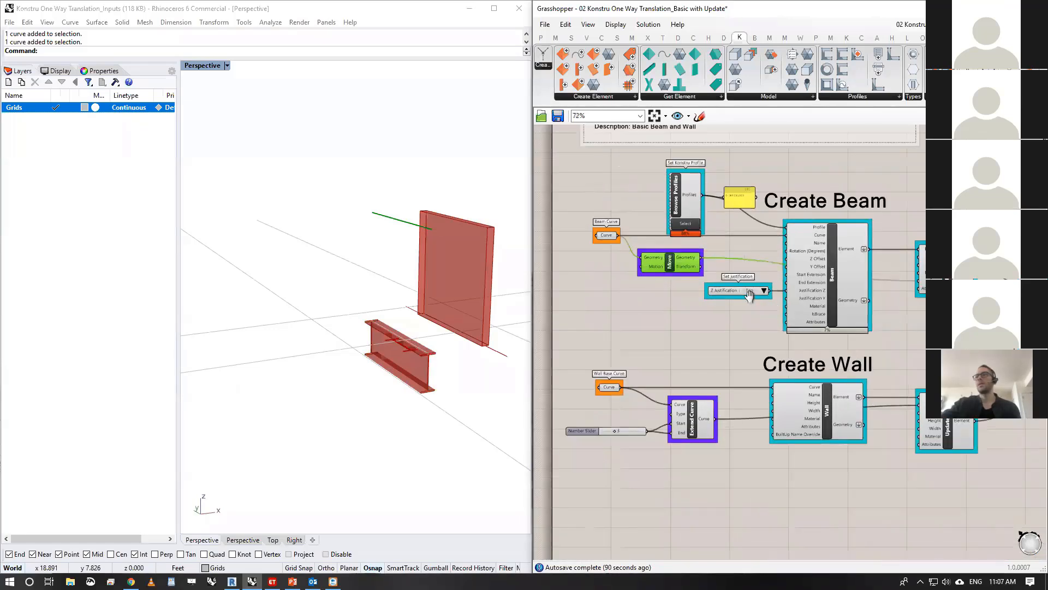
{"action": "scroll", "coordinate": [749, 295], "scroll_direction": "up", "scroll_amount": 1}
{"action": "left_click_drag", "start_coordinate": [642, 252], "coordinate": [662, 329]}
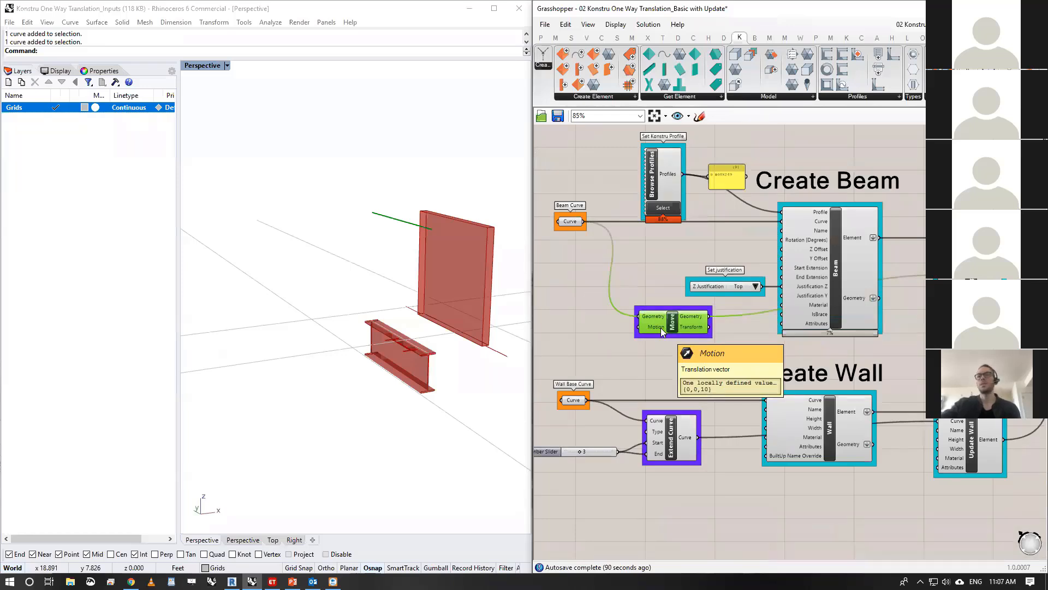
{"action": "right_click_drag", "start_coordinate": [663, 349], "coordinate": [654, 348]}
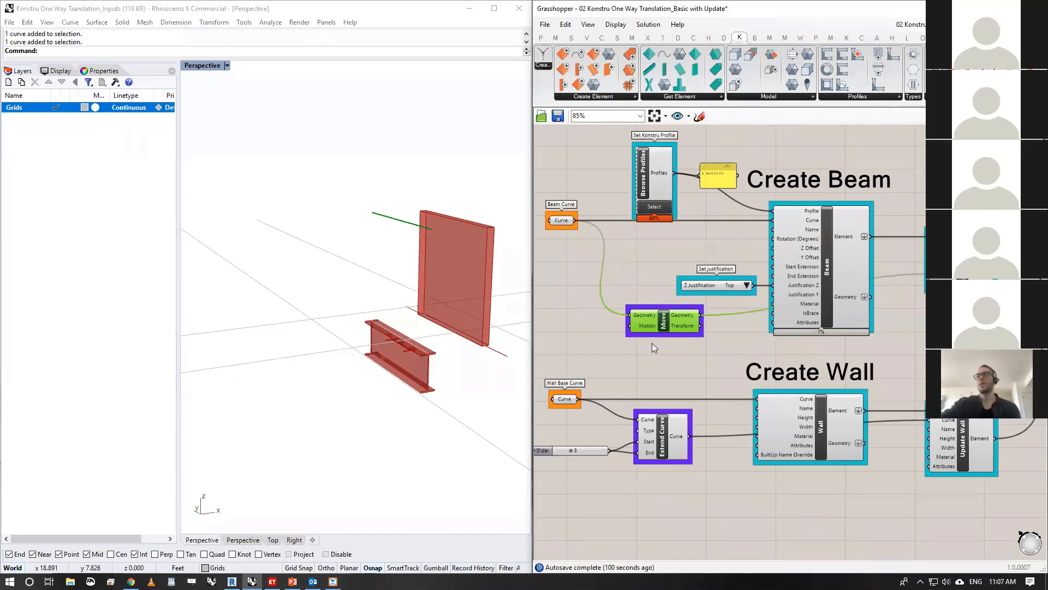
{"action": "left_click_drag", "start_coordinate": [662, 330], "coordinate": [679, 344]}
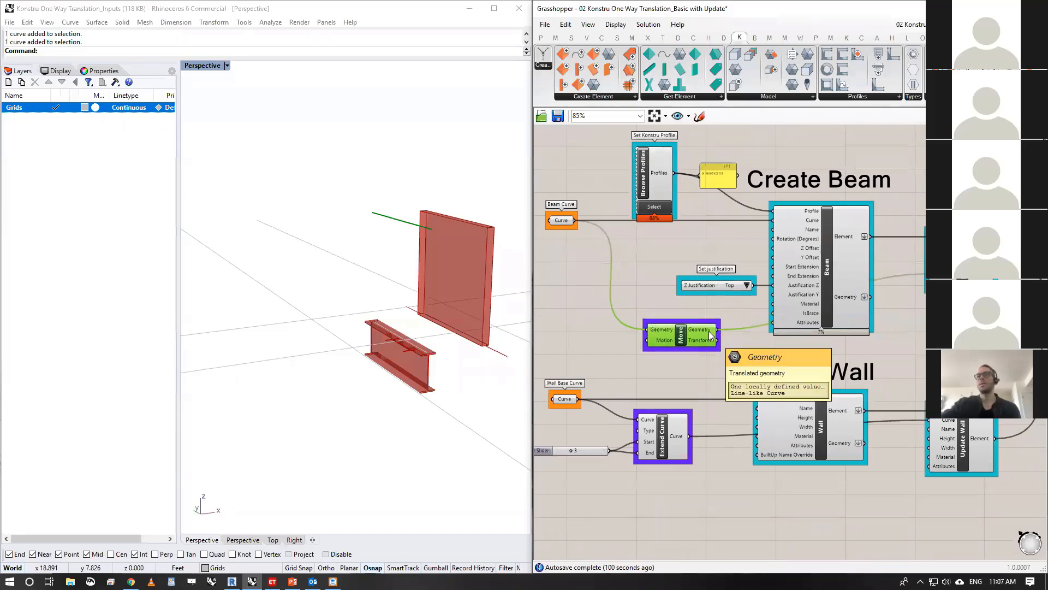
- Place a new Curve parameter on the canvas beside the Move component
{"action": "double_click", "coordinate": [587, 342]}
{"action": "type", "text": "curve"}
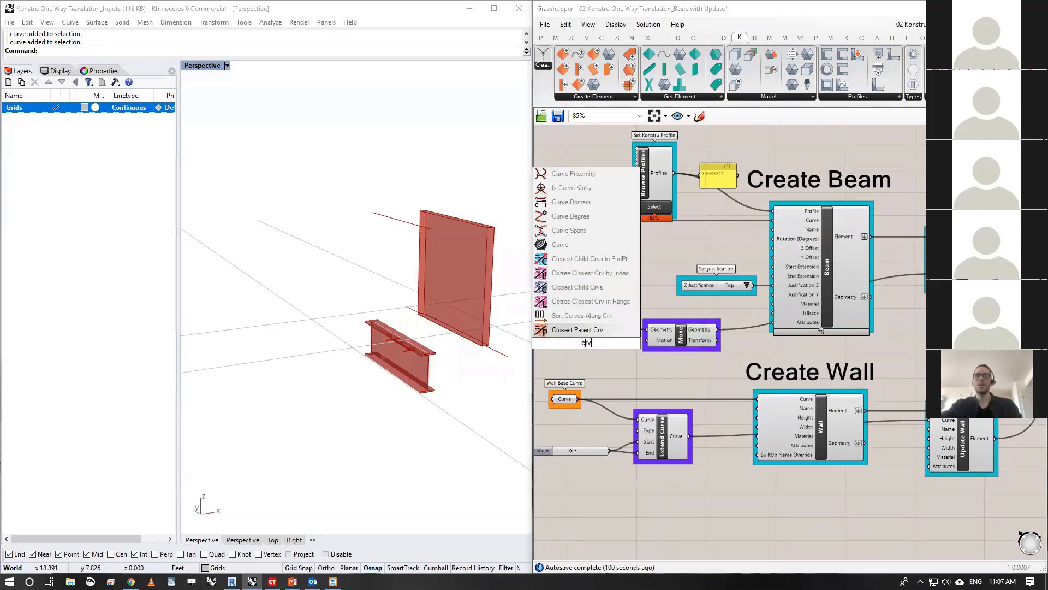
{"action": "left_click", "coordinate": [606, 259]}
- Highlight the original beam curve and the curve from the Move component in turn, comparing their positions in the Perspective view
{"action": "left_click", "coordinate": [560, 221]}
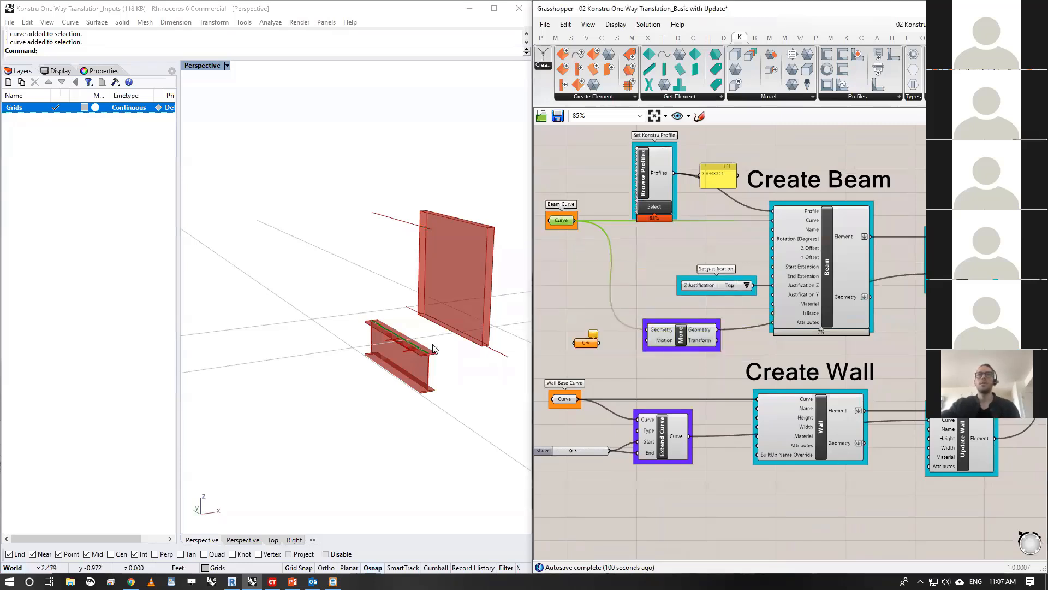
{"action": "scroll", "coordinate": [419, 364], "scroll_direction": "up", "scroll_amount": 3}
{"action": "scroll", "coordinate": [418, 359], "scroll_direction": "down", "scroll_amount": 1}
{"action": "mouse_move", "coordinate": [418, 359]}
{"action": "right_mouse_down"}
{"action": "mouse_move", "coordinate": [408, 319]}
{"action": "mouse_move", "coordinate": [418, 351]}
{"action": "right_mouse_up"}
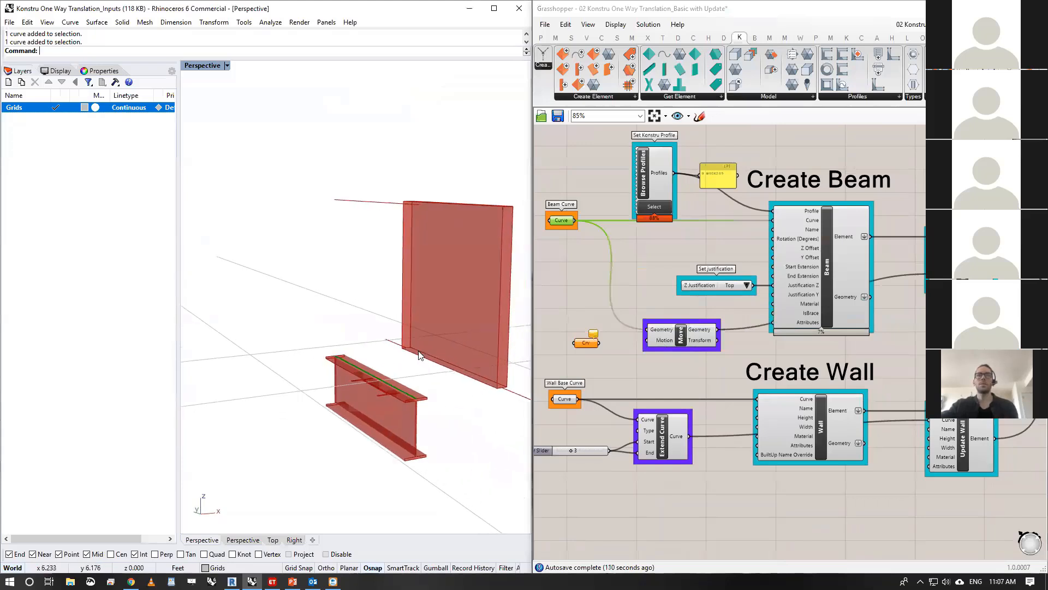
{"action": "left_click", "coordinate": [685, 336]}
{"action": "left_click_drag", "start_coordinate": [357, 169], "coordinate": [318, 221]}
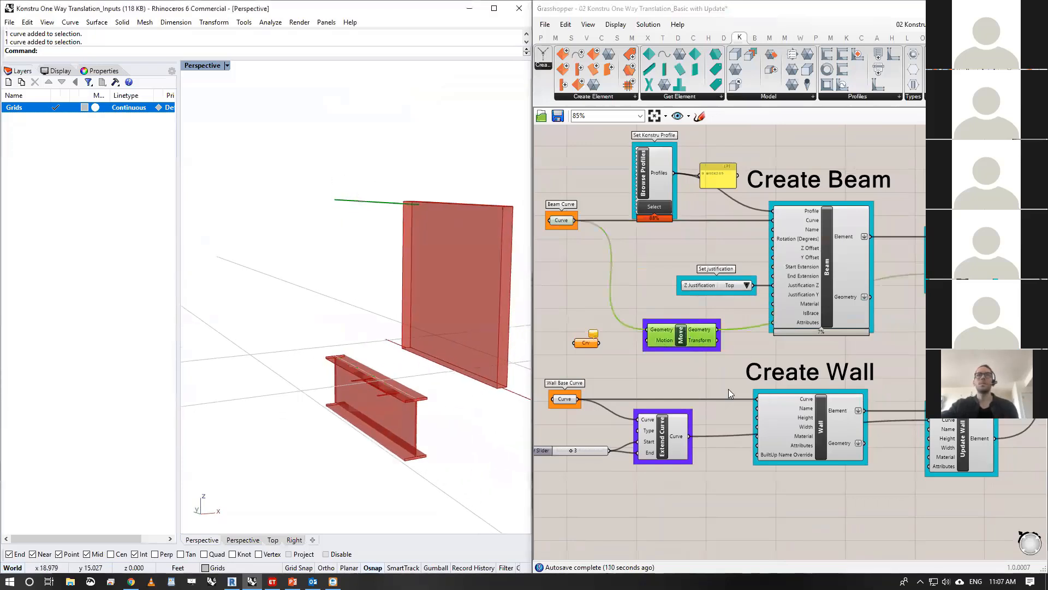
- Delete the unused Curve parameter beside the Move component
{"action": "left_click_drag", "start_coordinate": [597, 326], "coordinate": [537, 389]}
{"action": "key", "text": "Delete"}
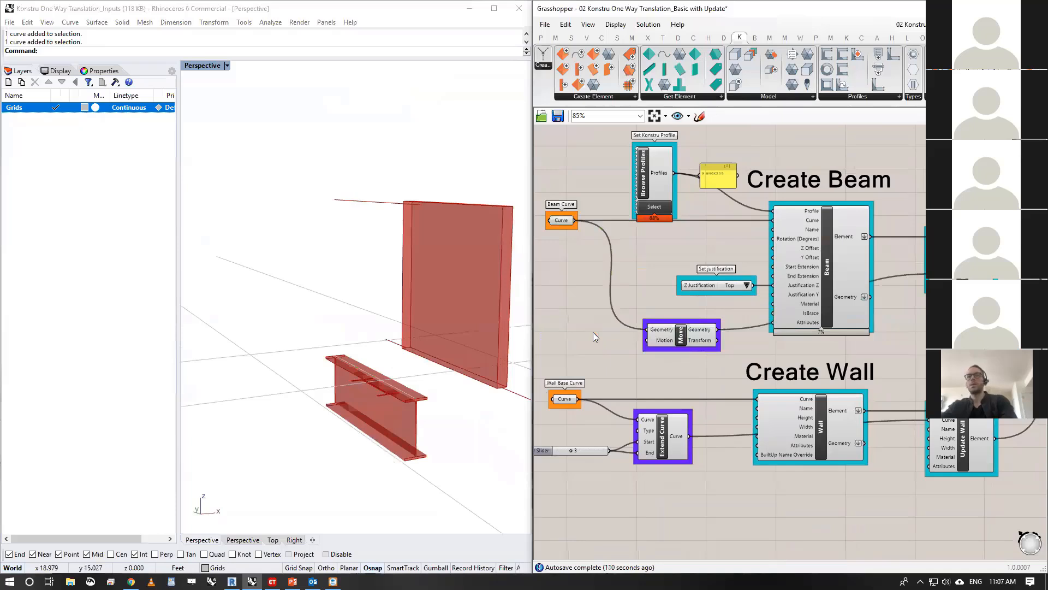
- Highlight the Extend Curve component's result to examine the lengthened wall base curve in the Perspective view
{"action": "right_click_drag", "start_coordinate": [663, 248], "coordinate": [637, 253]}
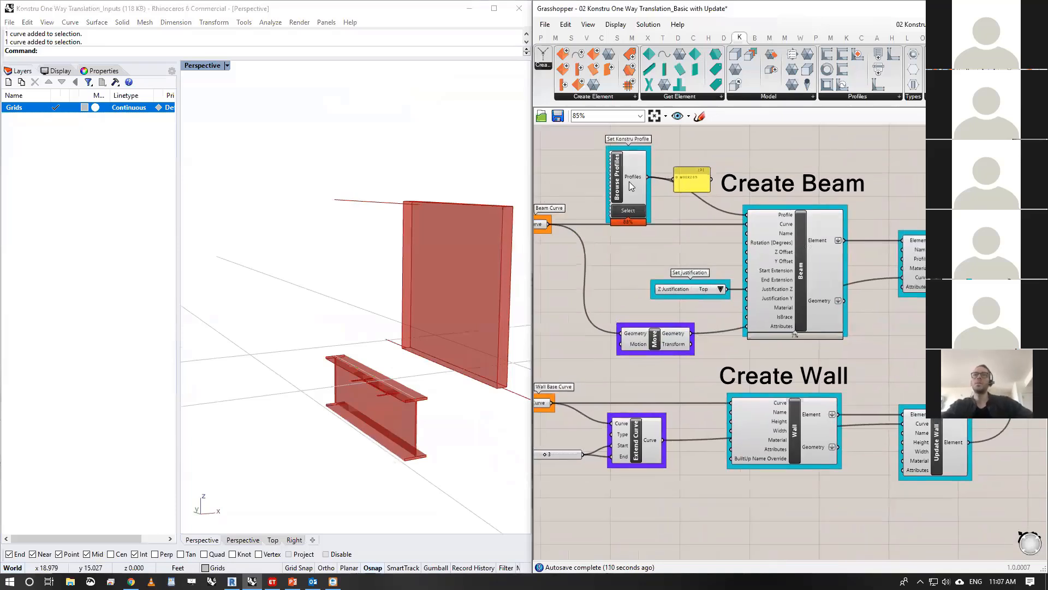
{"action": "right_click_drag", "start_coordinate": [834, 332], "coordinate": [855, 264]}
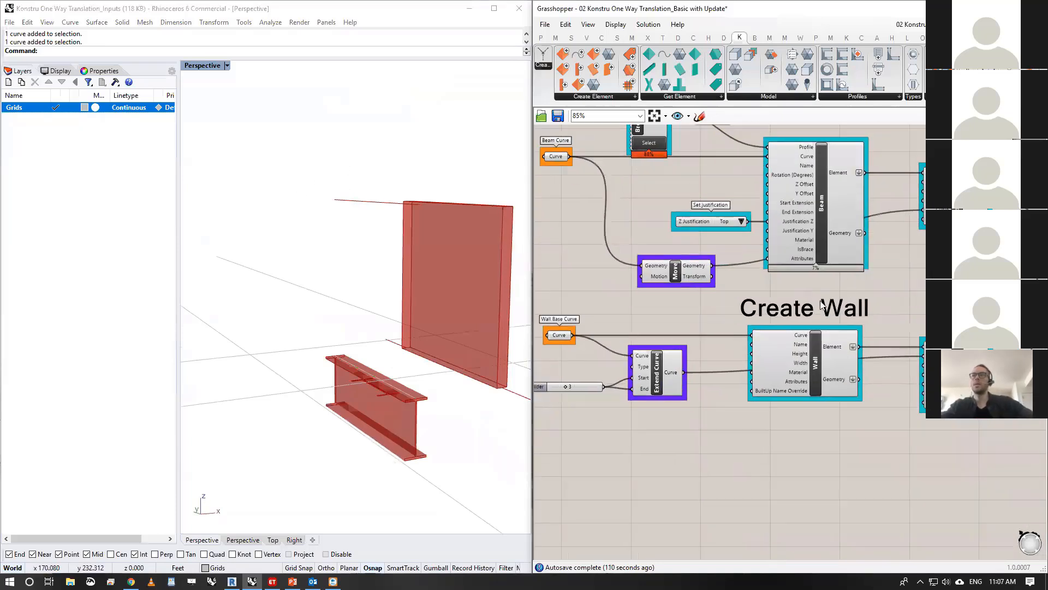
{"action": "right_click_drag", "start_coordinate": [372, 382], "coordinate": [393, 368]}
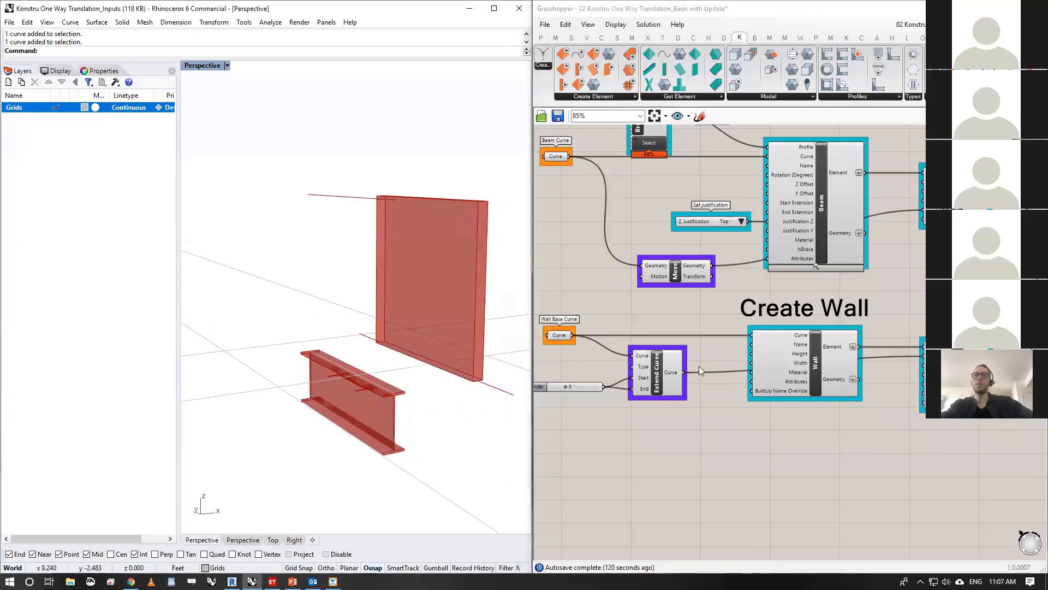
{"action": "left_click", "coordinate": [655, 370]}
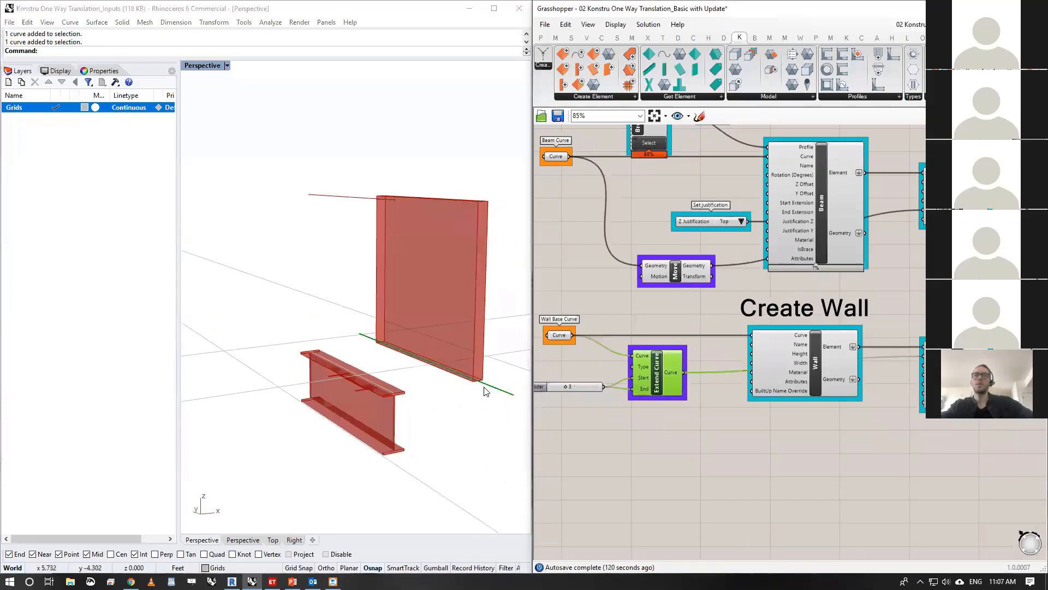
- Move the Extend Curve component and its number slider to a clear spot below the Wall component
{"action": "right_click_drag", "start_coordinate": [742, 407], "coordinate": [727, 400]}
{"action": "left_click_drag", "start_coordinate": [660, 444], "coordinate": [543, 350]}
{"action": "left_click_drag", "start_coordinate": [664, 368], "coordinate": [840, 434]}
{"action": "left_click", "coordinate": [942, 366]}
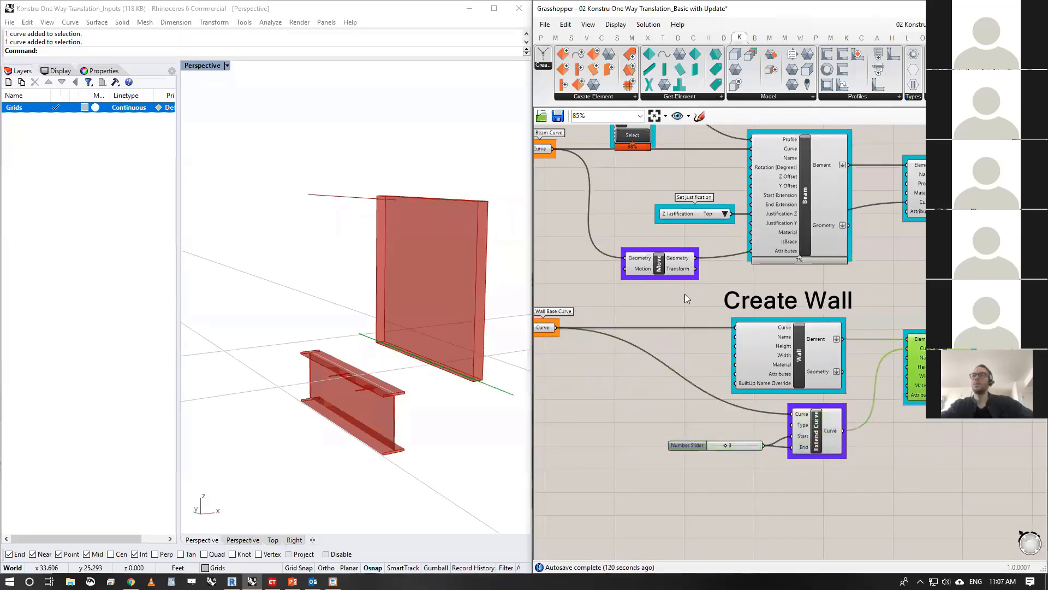
- Place the Move component below the Beam component and shift the Create Wall title and components down to make room
{"action": "left_click_drag", "start_coordinate": [676, 263], "coordinate": [828, 282]}
{"action": "left_click_drag", "start_coordinate": [963, 450], "coordinate": [536, 315]}
{"action": "left_click_drag", "start_coordinate": [812, 342], "coordinate": [813, 378]}
{"action": "left_click_drag", "start_coordinate": [823, 309], "coordinate": [826, 341]}
{"action": "left_click", "coordinate": [883, 290]}
{"action": "left_click_drag", "start_coordinate": [808, 286], "coordinate": [804, 301]}
{"action": "left_click", "coordinate": [903, 274]}
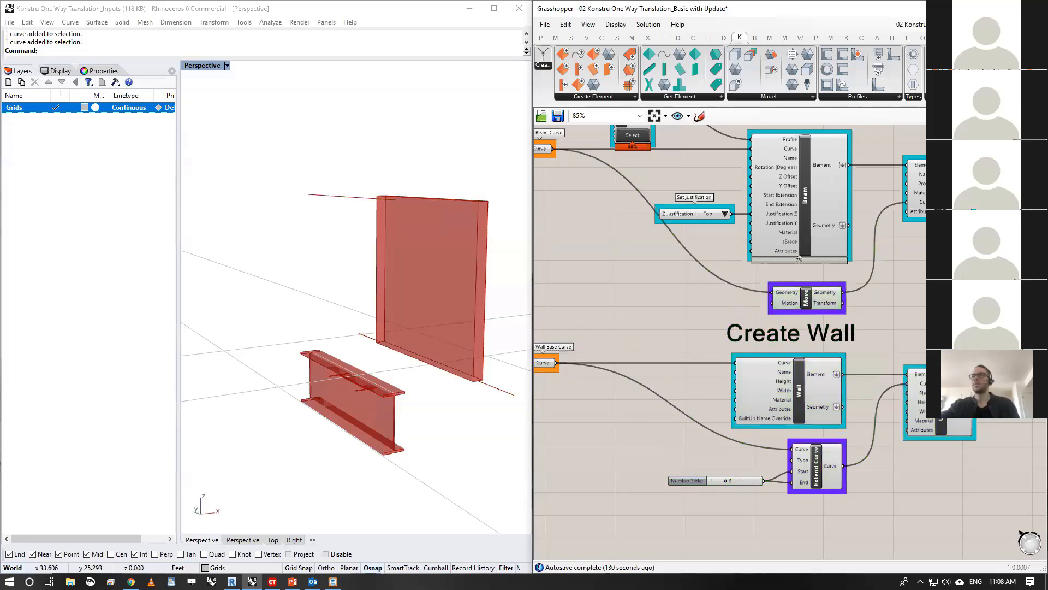
- Examine the Name, Profile and Curve inputs of the Update Element component that modifies the beam
{"action": "right_click_drag", "start_coordinate": [922, 265], "coordinate": [915, 275]}
{"action": "mouse_move", "coordinate": [917, 212]}
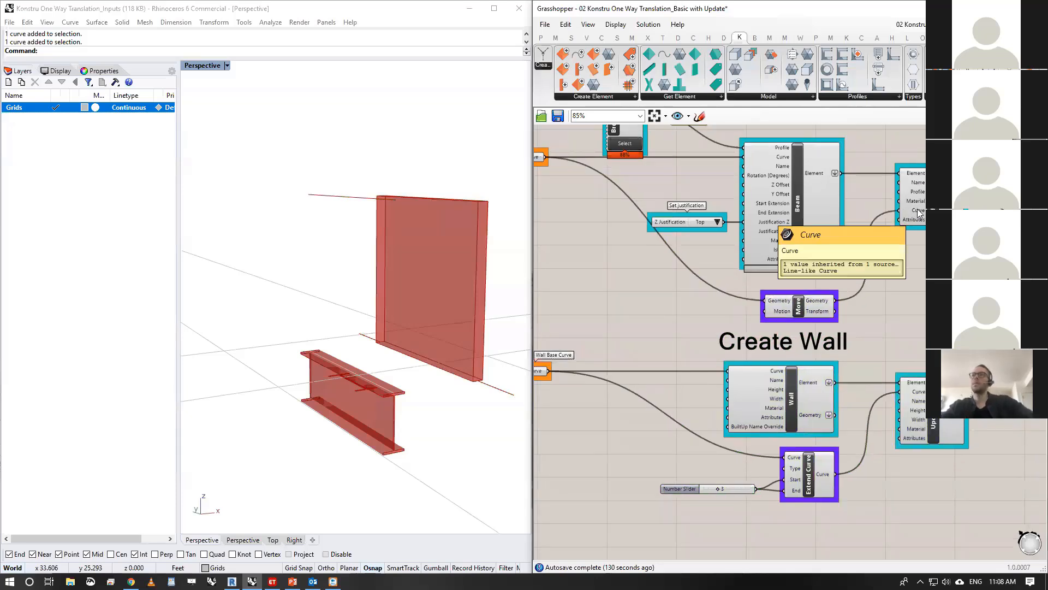
{"action": "mouse_move", "coordinate": [817, 174]}
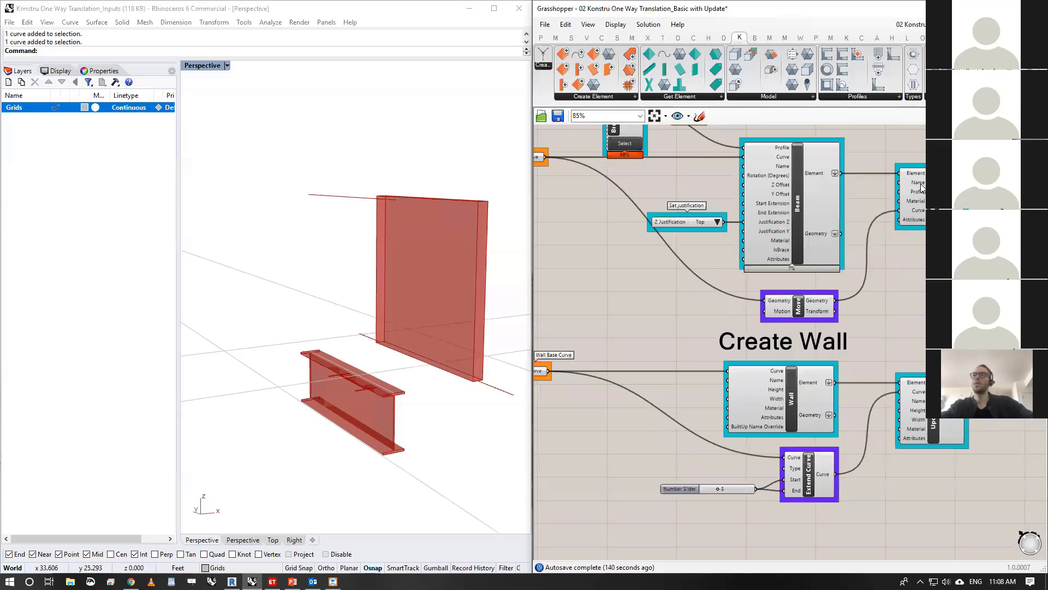
{"action": "mouse_move", "coordinate": [920, 194]}
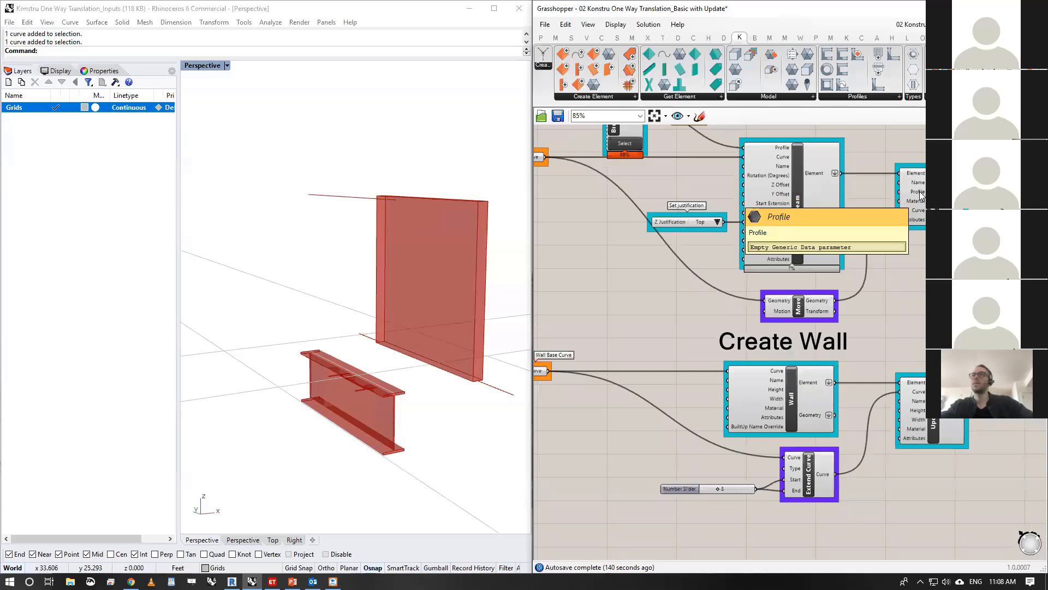
{"action": "right_click_drag", "start_coordinate": [920, 193], "coordinate": [921, 199]}
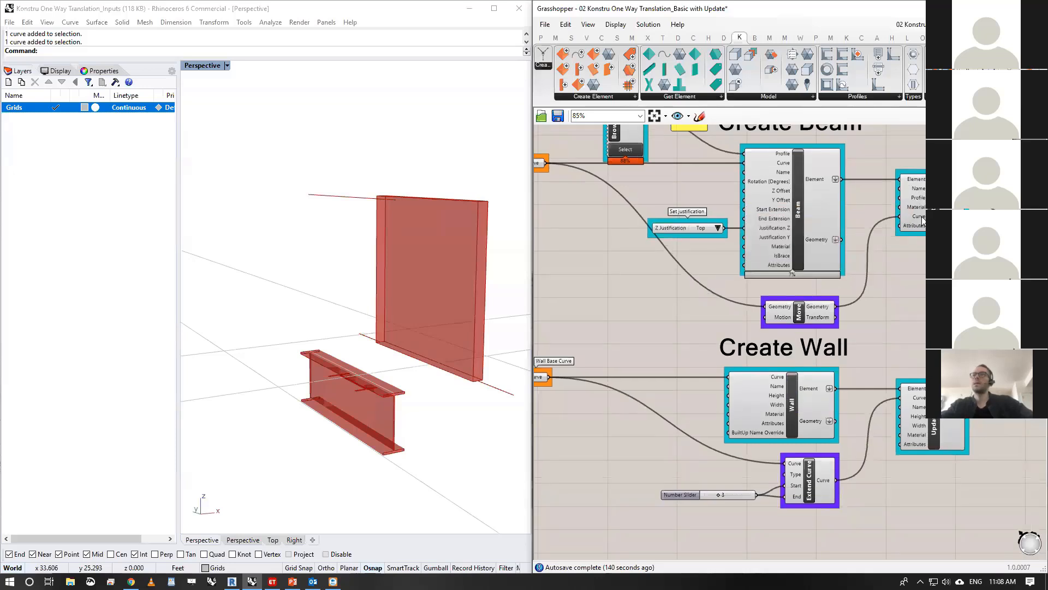
{"action": "mouse_move", "coordinate": [922, 220]}
- Shift the Merge component that combines the updated beam and wall slightly closer to the upload components
{"action": "mouse_move", "coordinate": [916, 208]}
{"action": "right_mouse_down"}
{"action": "mouse_move", "coordinate": [847, 197]}
{"action": "mouse_move", "coordinate": [771, 209]}
{"action": "right_mouse_up"}
{"action": "mouse_move", "coordinate": [897, 242]}
{"action": "right_mouse_down"}
{"action": "mouse_move", "coordinate": [700, 260]}
{"action": "mouse_move", "coordinate": [755, 284]}
{"action": "right_mouse_up"}
{"action": "left_click", "coordinate": [809, 287]}
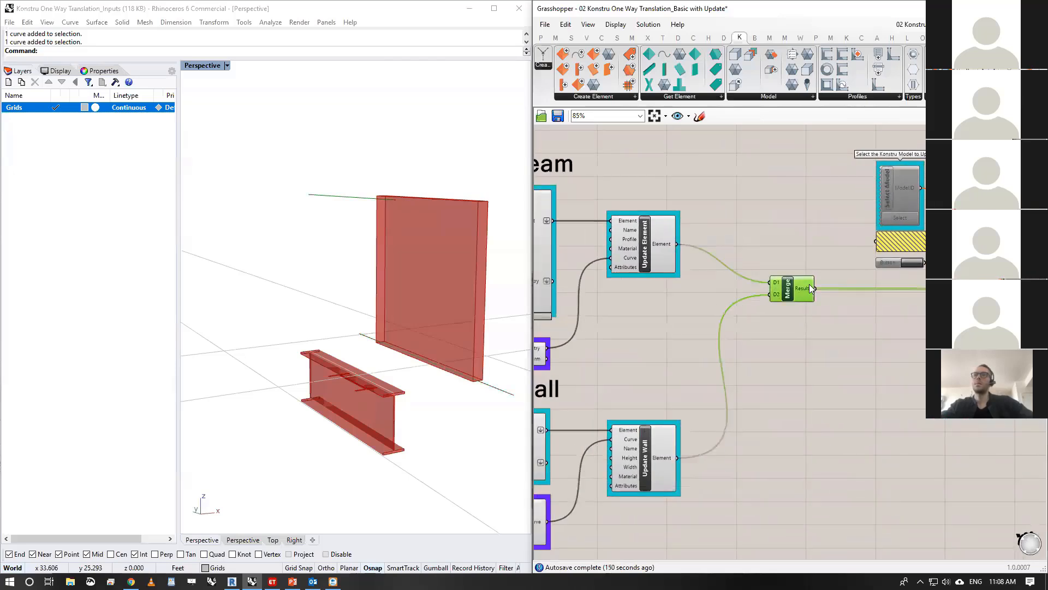
{"action": "mouse_move", "coordinate": [809, 284]}
{"action": "left_mouse_down"}
{"action": "mouse_move", "coordinate": [829, 282]}
{"action": "mouse_move", "coordinate": [820, 280]}
{"action": "left_mouse_up"}
{"action": "right_click_drag", "start_coordinate": [911, 329], "coordinate": [752, 315]}
{"action": "left_click", "coordinate": [752, 314]}
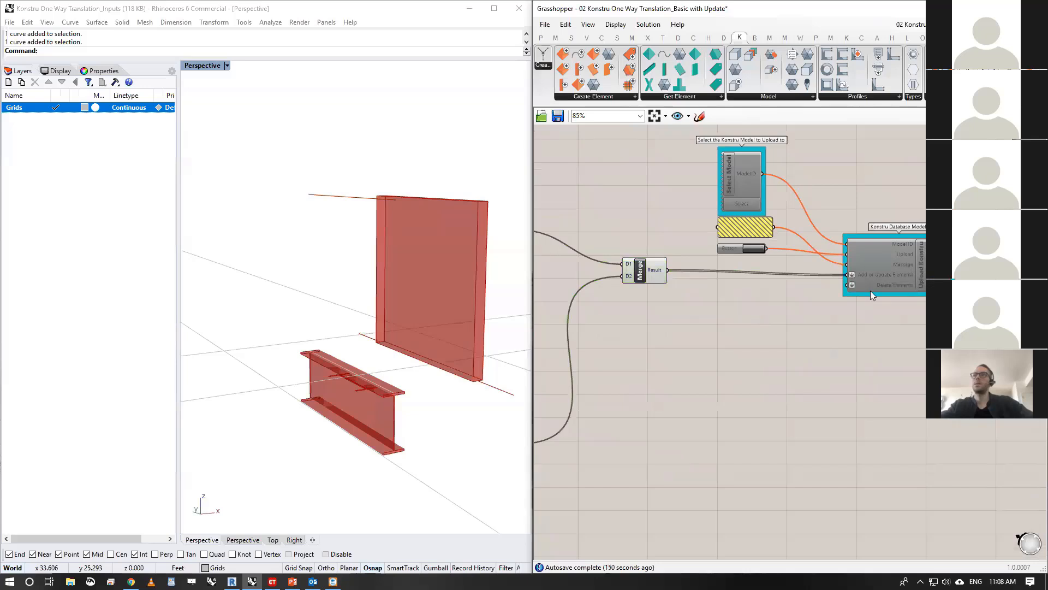
- Enable the disabled Select Model and Upload Konstru components together with their message panel and button
{"action": "left_click_drag", "start_coordinate": [888, 273], "coordinate": [885, 272]}
{"action": "left_click_drag", "start_coordinate": [973, 171], "coordinate": [749, 278]}
{"action": "middle_click", "coordinate": [794, 200]}
{"action": "left_click", "coordinate": [826, 202]}
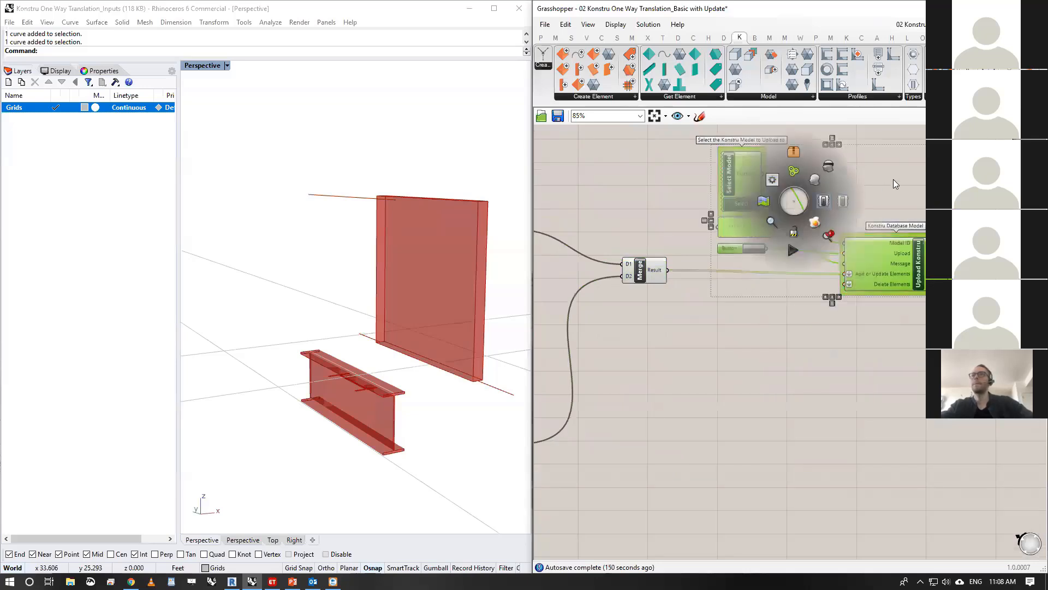
{"action": "left_click", "coordinate": [912, 187]}
{"action": "right_click_drag", "start_coordinate": [904, 186], "coordinate": [881, 192]}
- Move the Select Model component slightly up and choose AEC Tech_Test 01_Basic Model as the upload target
{"action": "mouse_move", "coordinate": [921, 240]}
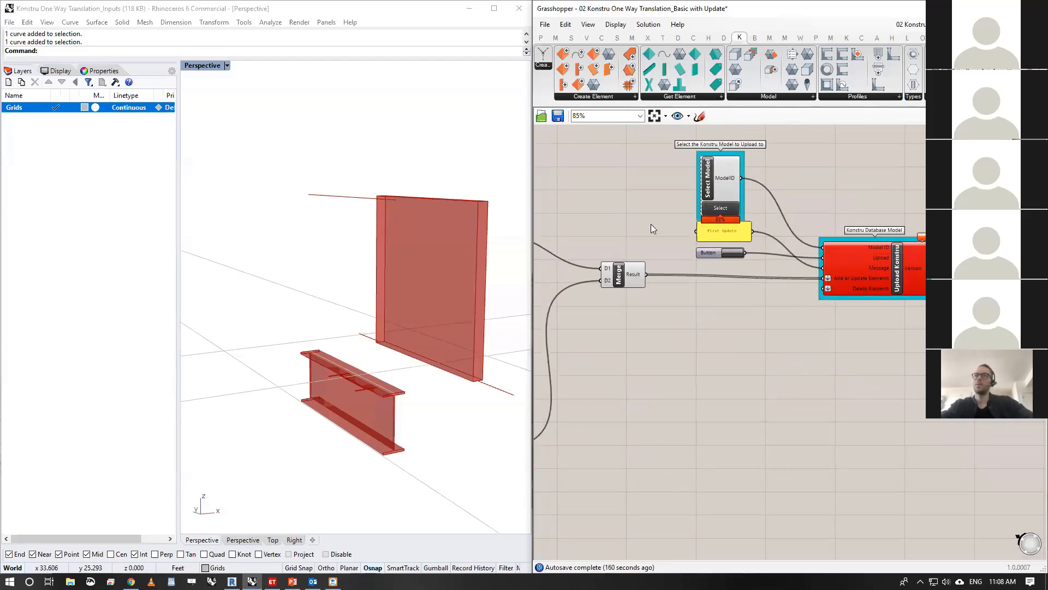
{"action": "left_click_drag", "start_coordinate": [716, 171], "coordinate": [712, 162]}
{"action": "left_click", "coordinate": [730, 205]}
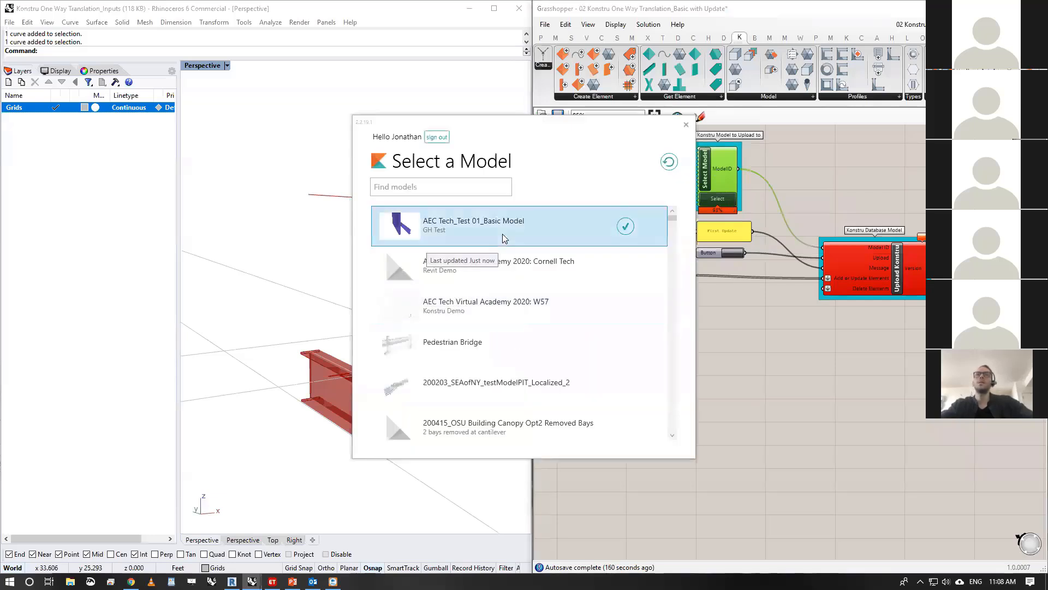
{"action": "left_click", "coordinate": [627, 227]}
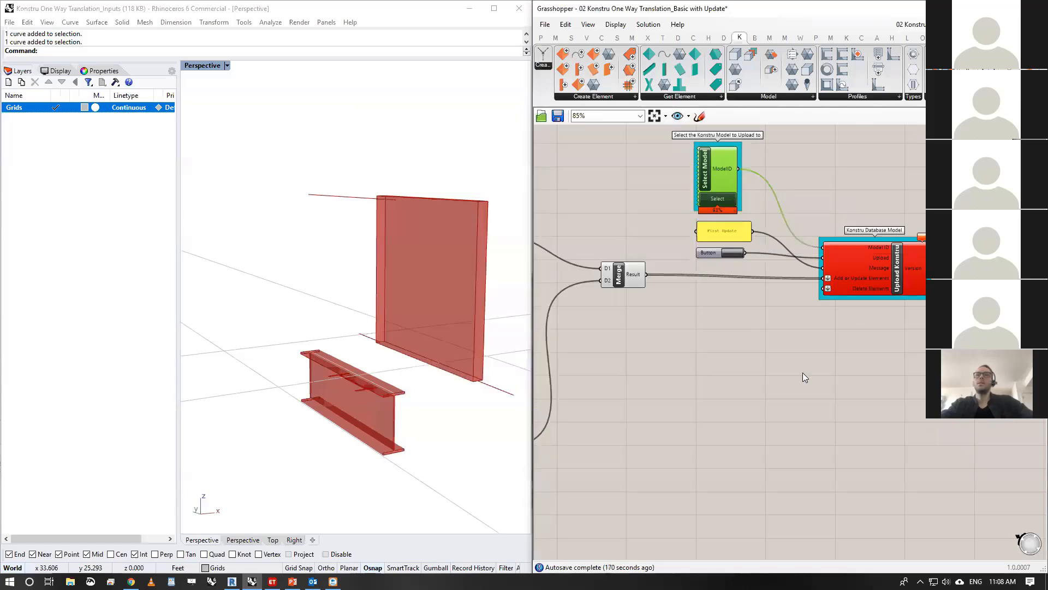
- Trigger the Konstru upload and review the before and after details of the updated beam and wall
{"action": "scroll", "coordinate": [816, 253], "scroll_direction": "up", "scroll_amount": 2}
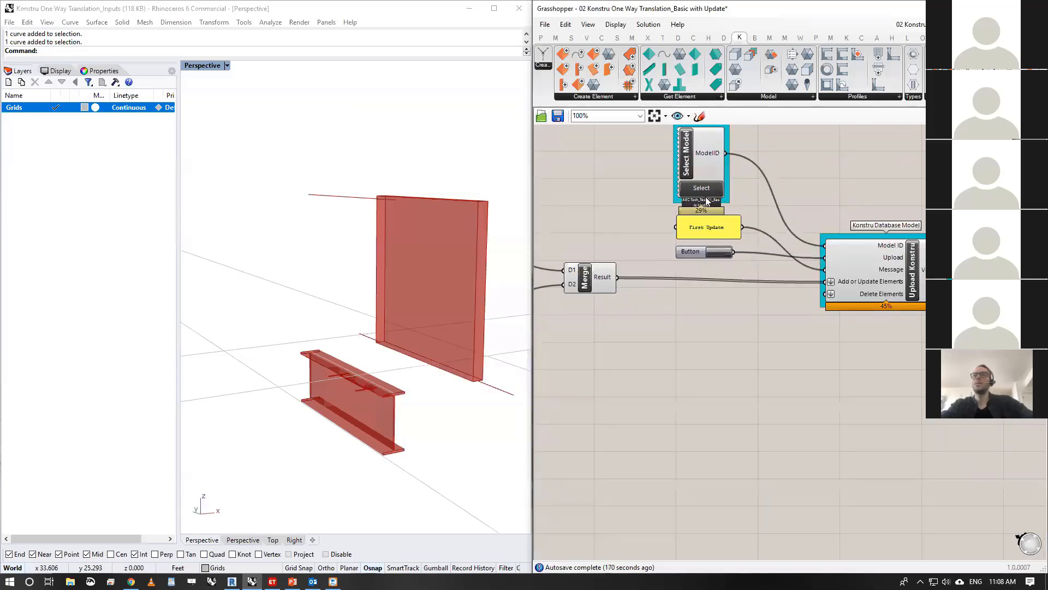
{"action": "left_click", "coordinate": [715, 253]}
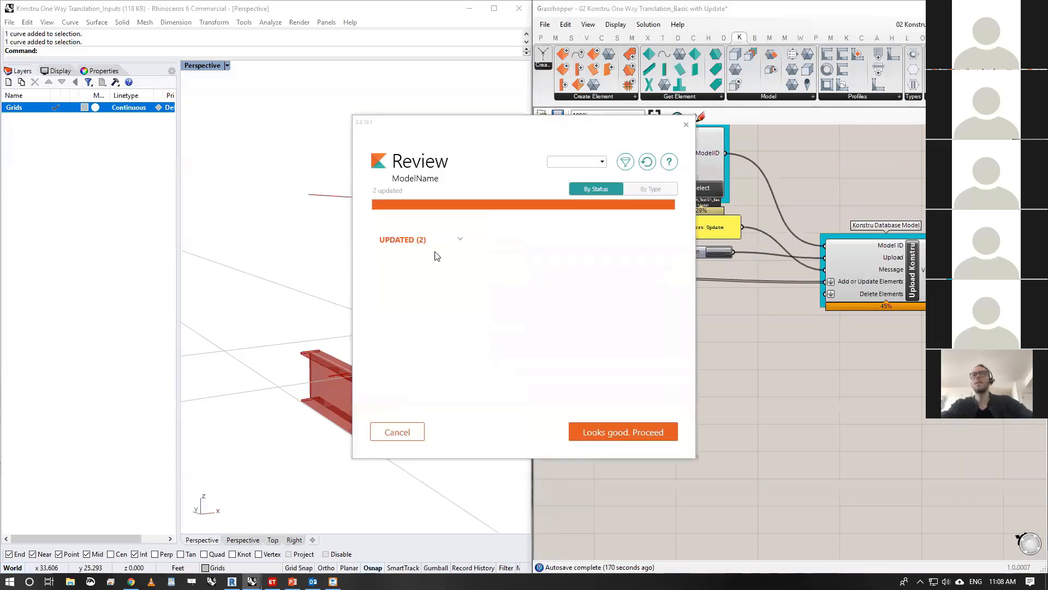
{"action": "left_click", "coordinate": [460, 242]}
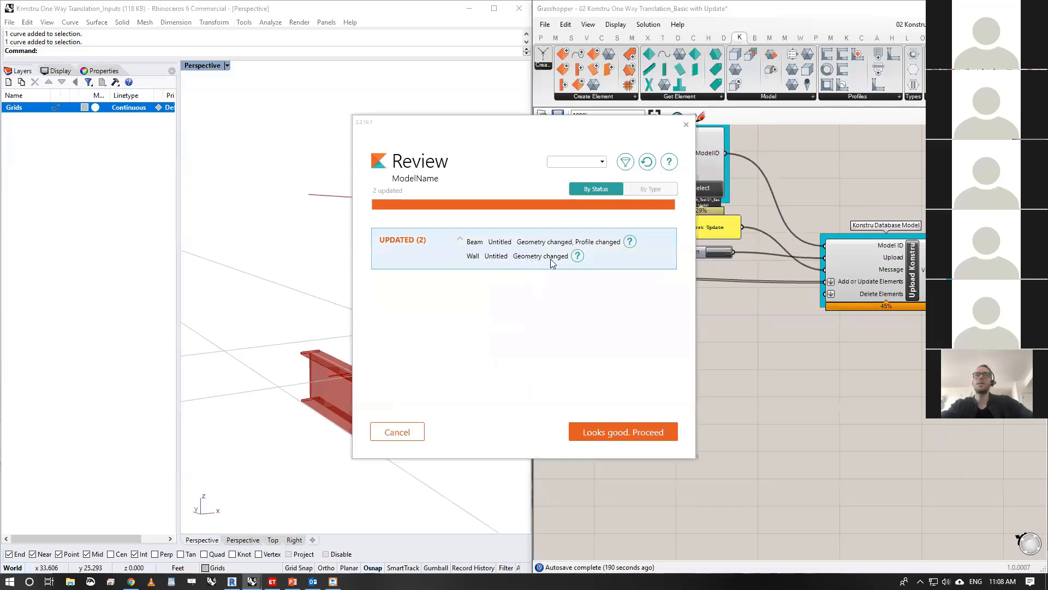
{"action": "left_click", "coordinate": [630, 244]}
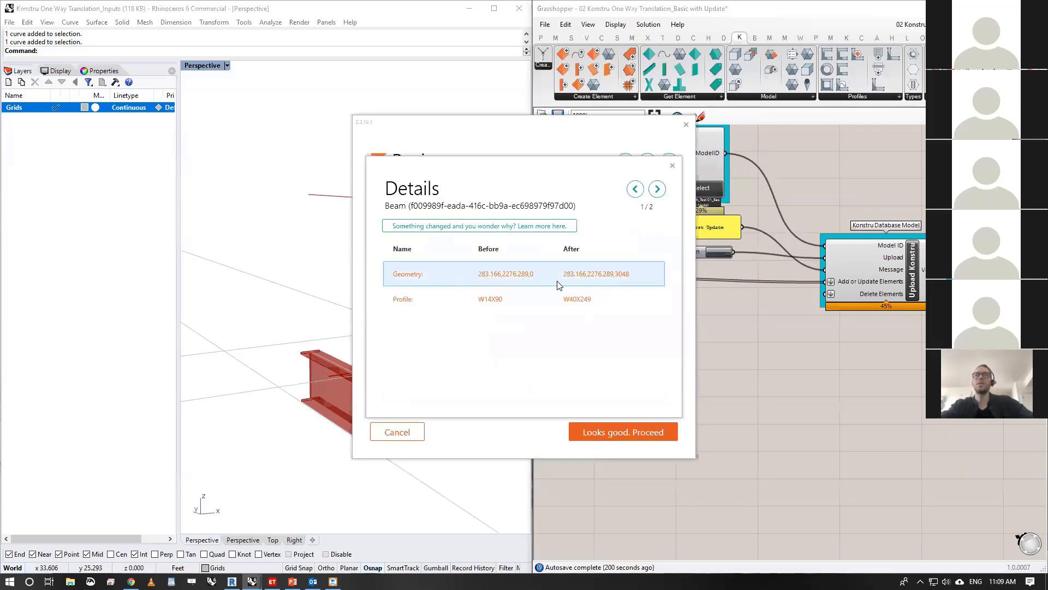
{"action": "left_click", "coordinate": [659, 190]}
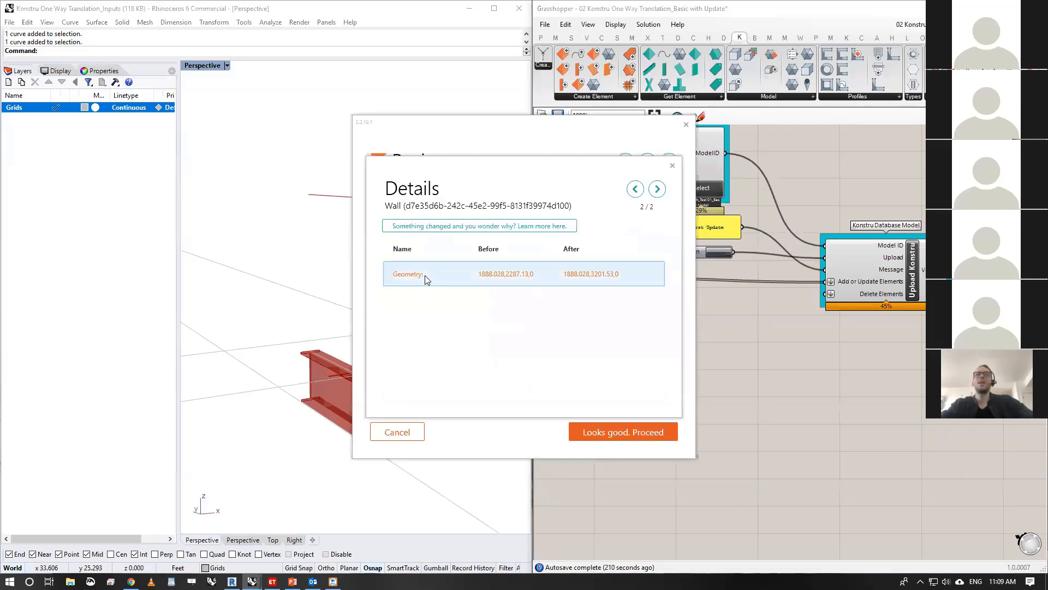
{"action": "left_click", "coordinate": [673, 166]}
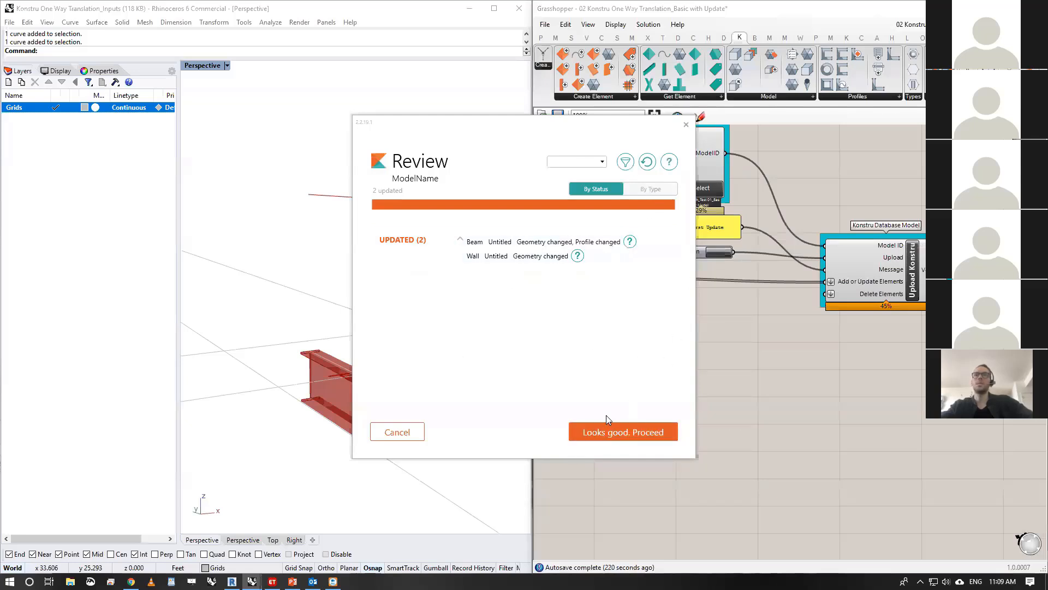
- Approve the reviewed changes and open the updated model in the Konstru web viewer
{"action": "left_click", "coordinate": [618, 432]}
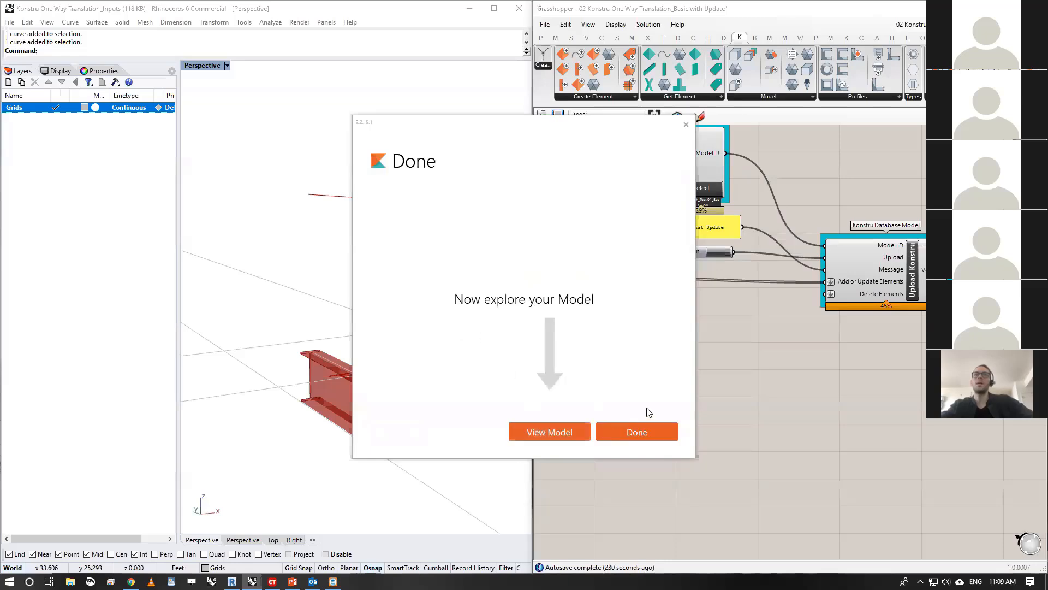
{"action": "left_click", "coordinate": [547, 431]}
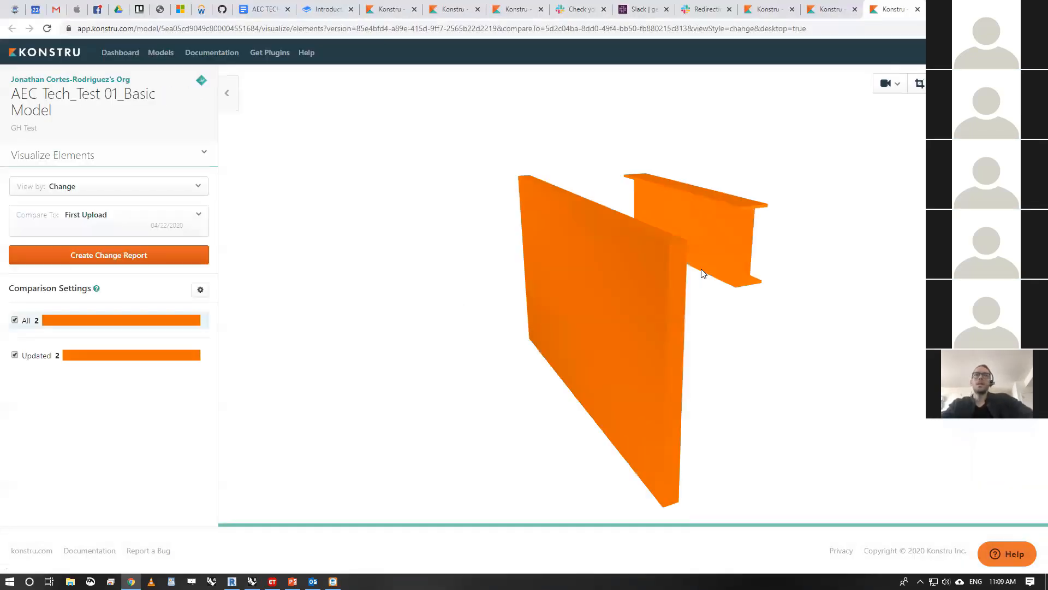
{"action": "left_click_drag", "start_coordinate": [792, 380], "coordinate": [699, 367]}
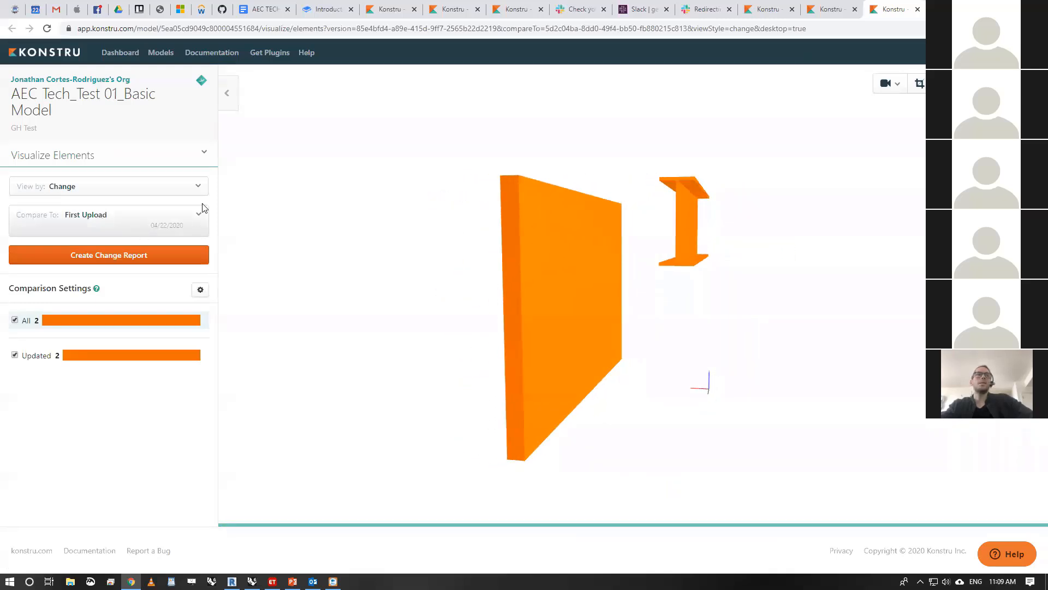
- Look through the model's view options, orbit to both elements and show the wall's element details
{"action": "left_click", "coordinate": [192, 187]}
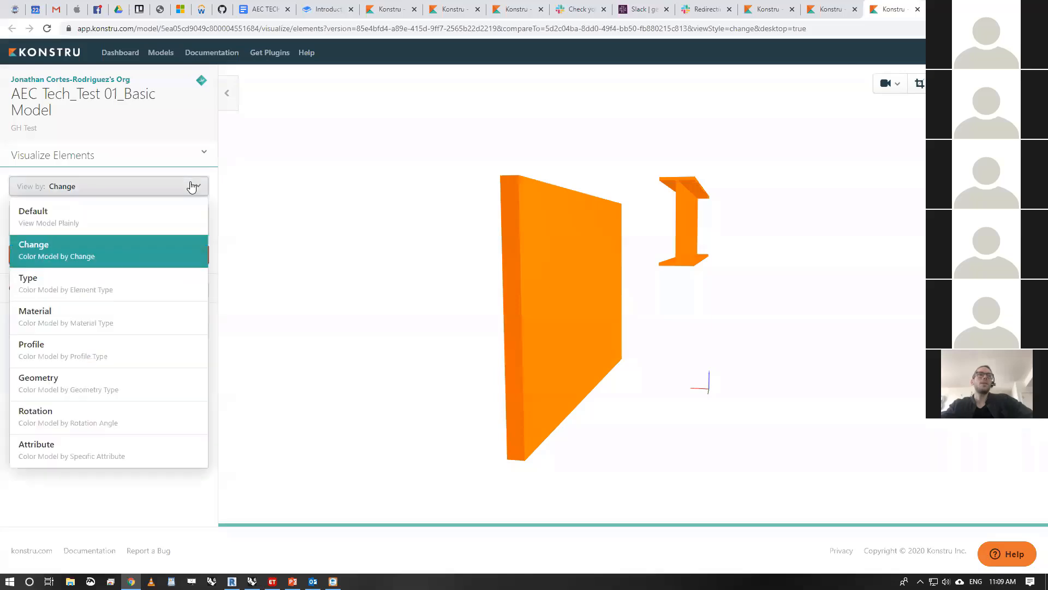
{"action": "left_click", "coordinate": [806, 353]}
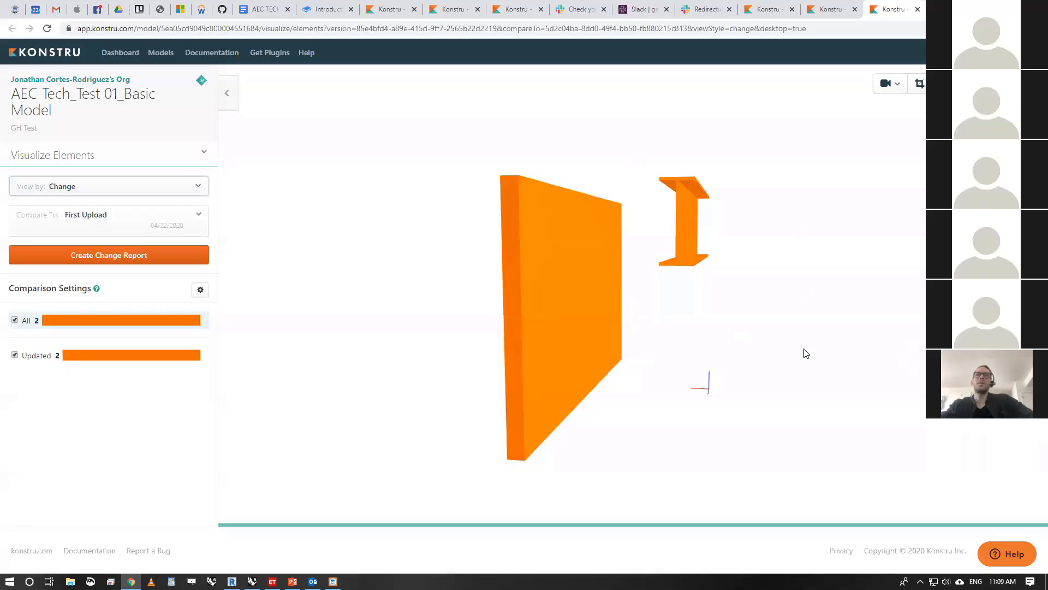
{"action": "left_click_drag", "start_coordinate": [806, 353], "coordinate": [688, 330]}
{"action": "left_click", "coordinate": [490, 224]}
{"action": "left_click", "coordinate": [381, 296]}
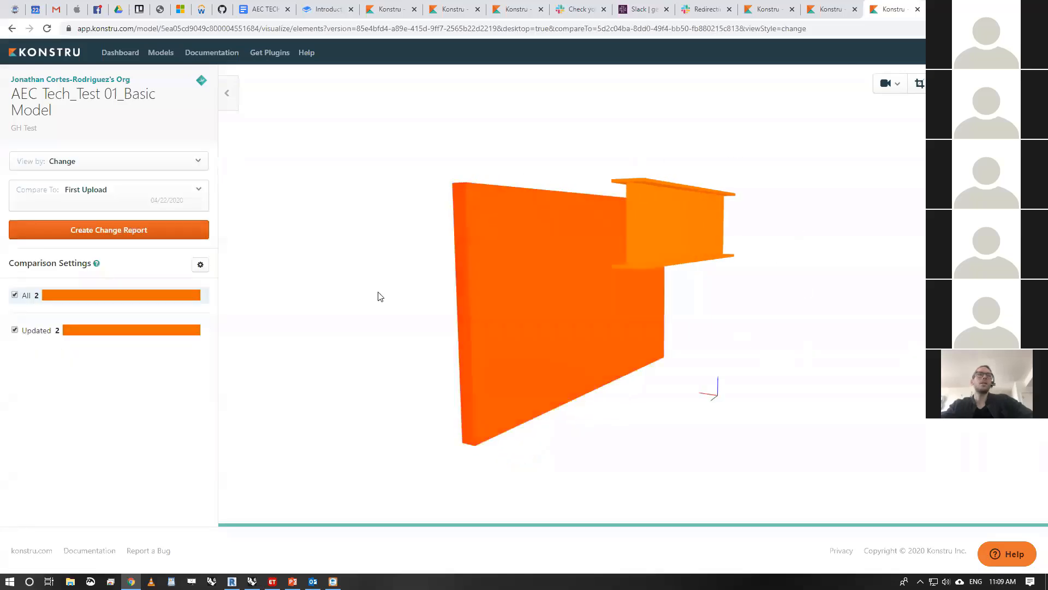
{"action": "left_click", "coordinate": [450, 210]}
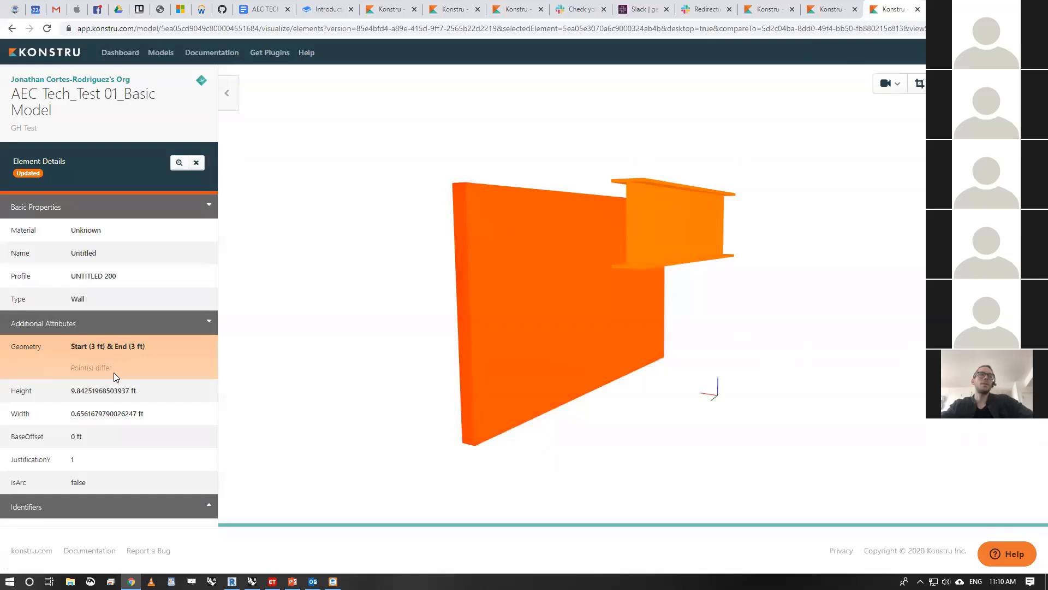
- Examine the beam's element details, including its profile and geometry change, and deselect it
{"action": "left_click", "coordinate": [698, 219]}
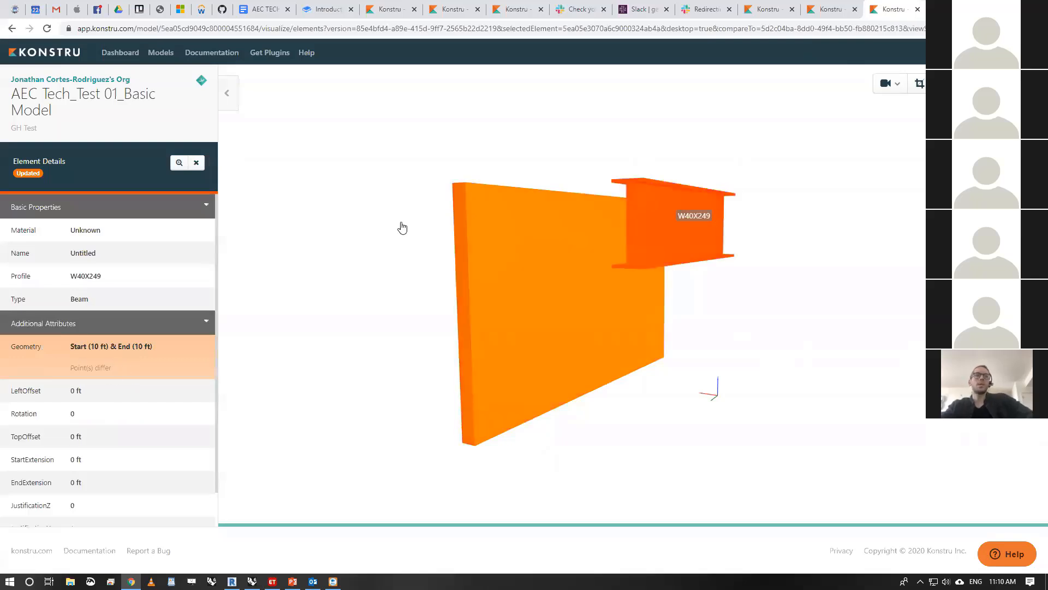
{"action": "left_click_drag", "start_coordinate": [297, 243], "coordinate": [308, 239]}
{"action": "scroll", "coordinate": [122, 424], "scroll_direction": "down", "scroll_amount": 1}
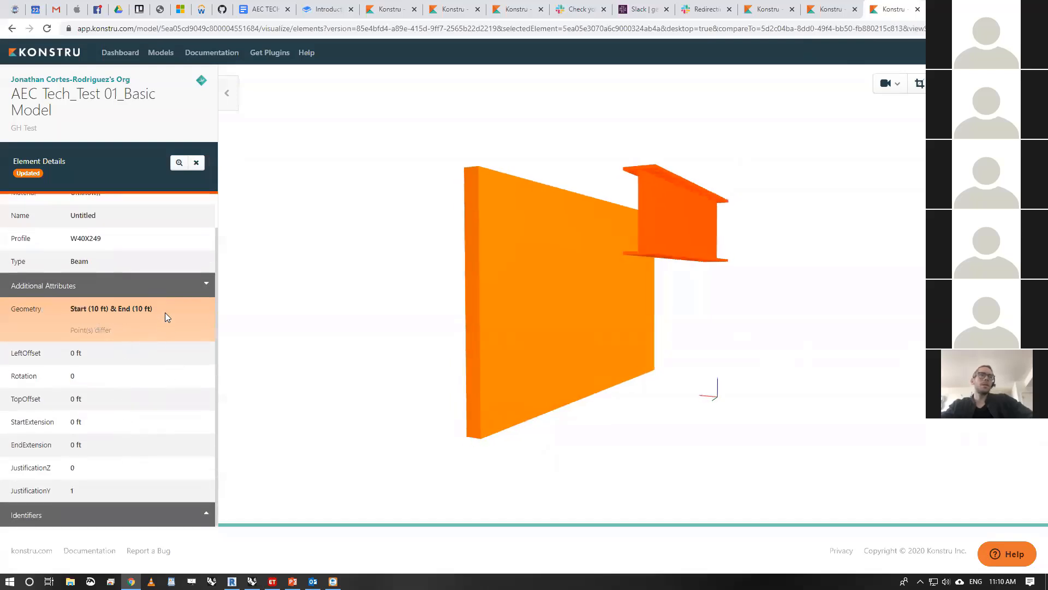
{"action": "scroll", "coordinate": [162, 317], "scroll_direction": "up", "scroll_amount": 1}
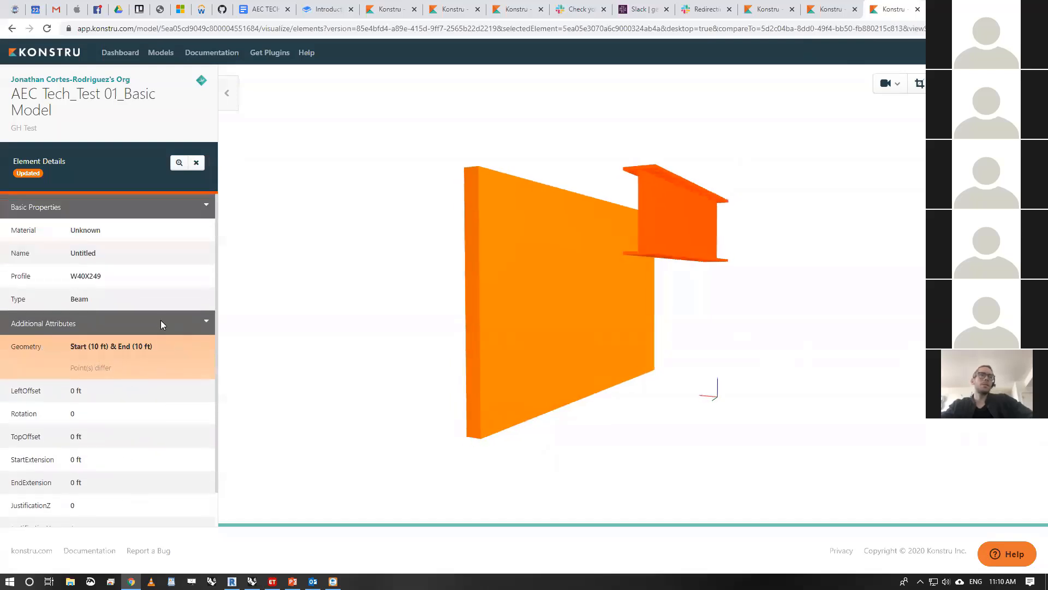
{"action": "left_click", "coordinate": [598, 149]}
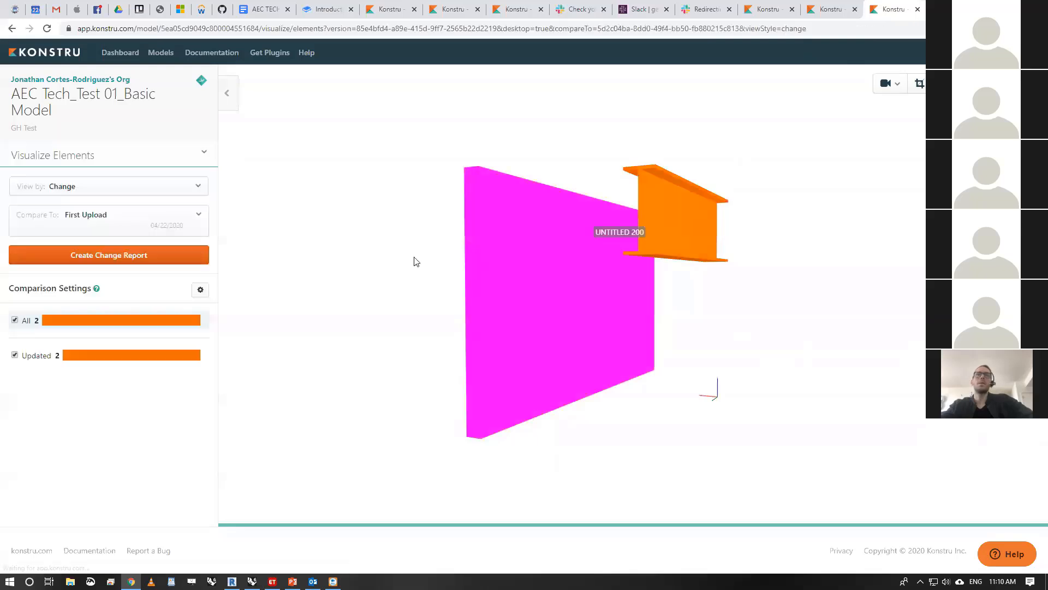
- Display the model in the Default view and recolor it by element Type
{"action": "left_click", "coordinate": [141, 189]}
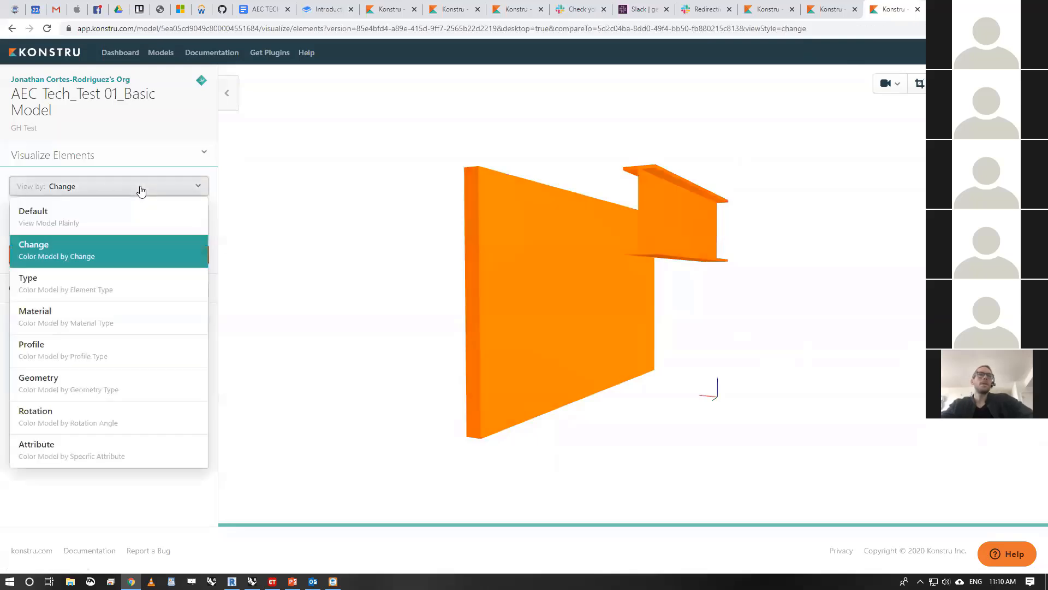
{"action": "left_click", "coordinate": [116, 225]}
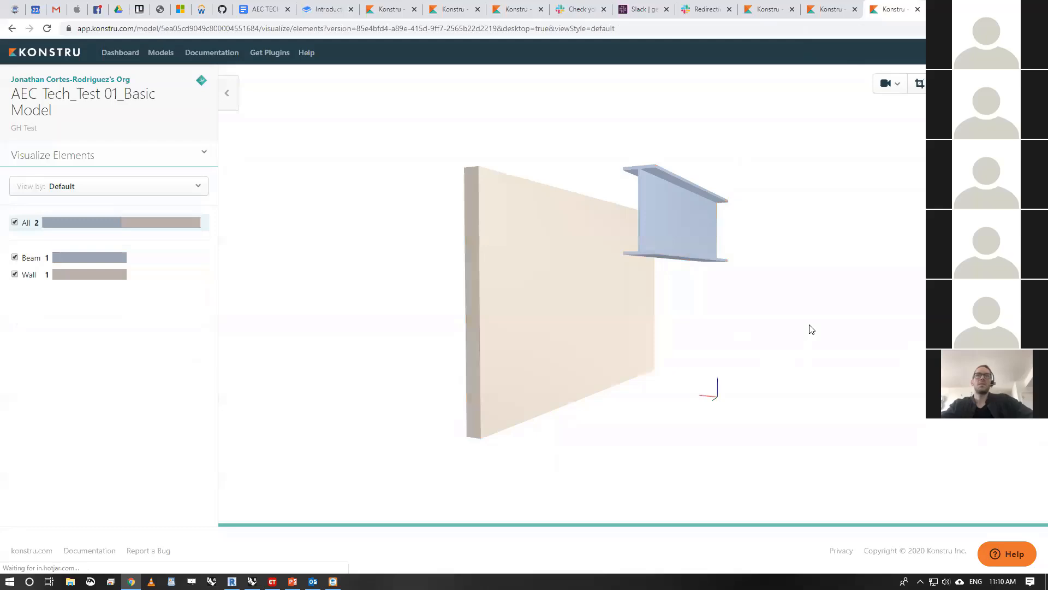
{"action": "left_click", "coordinate": [161, 191]}
{"action": "left_click", "coordinate": [122, 287]}
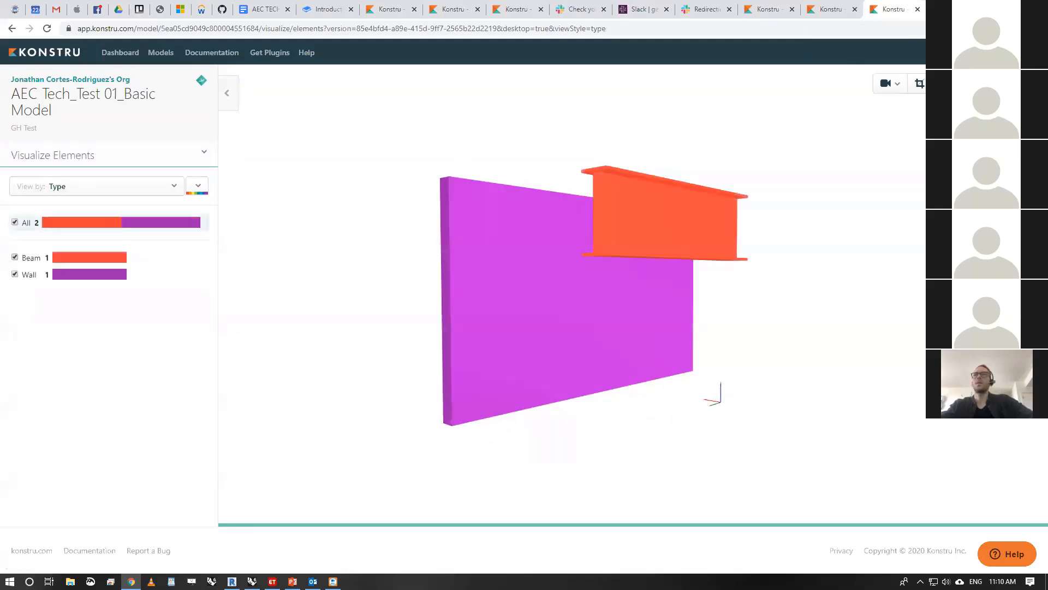
- Switch to Grasshopper and bring up the whole 03 Konstru One Way Translation Homework_Full Tower definition
{"action": "key", "text": "alt+Tab"}
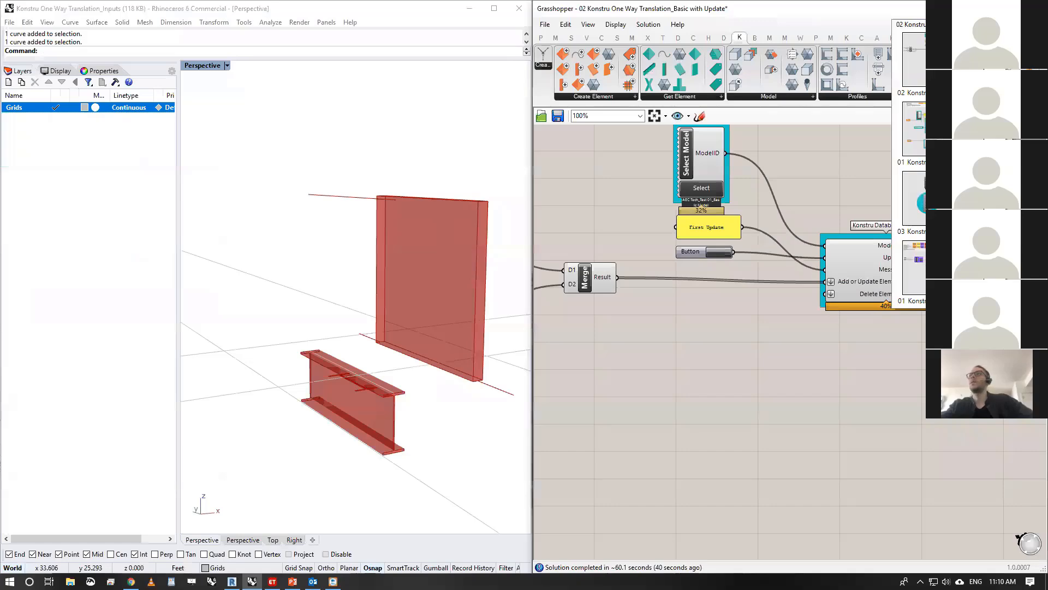
{"action": "left_click", "coordinate": [934, 202]}
{"action": "scroll", "coordinate": [803, 276], "scroll_direction": "down", "scroll_amount": 8}
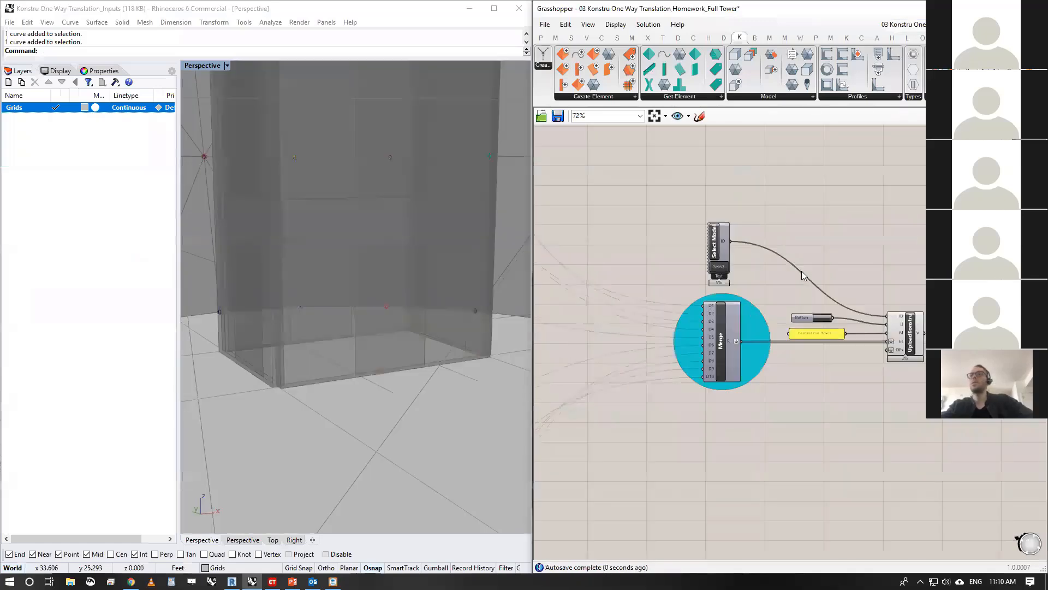
{"action": "right_click_drag", "start_coordinate": [654, 252], "coordinate": [832, 243]}
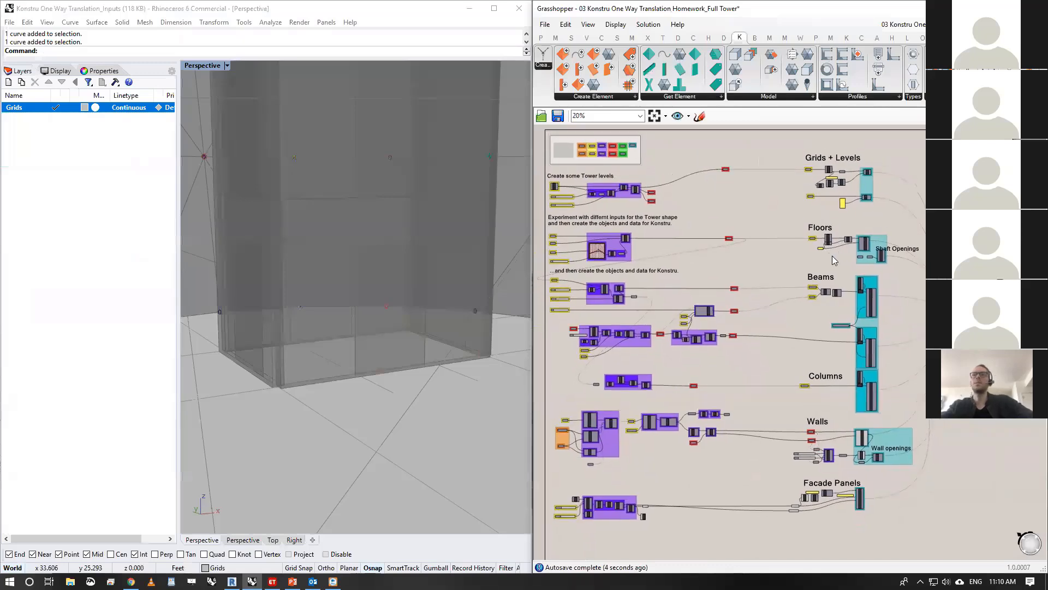
- Look over the full tower definition and the complete tower in Rhino, and show the list of Create Element components
{"action": "left_click", "coordinate": [921, 27]}
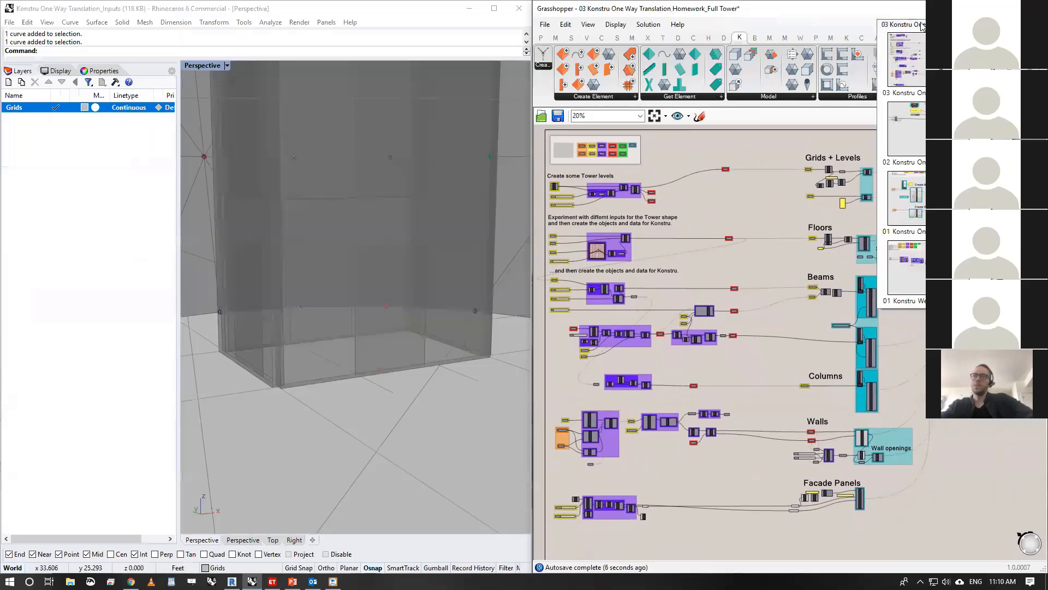
{"action": "left_click", "coordinate": [768, 160]}
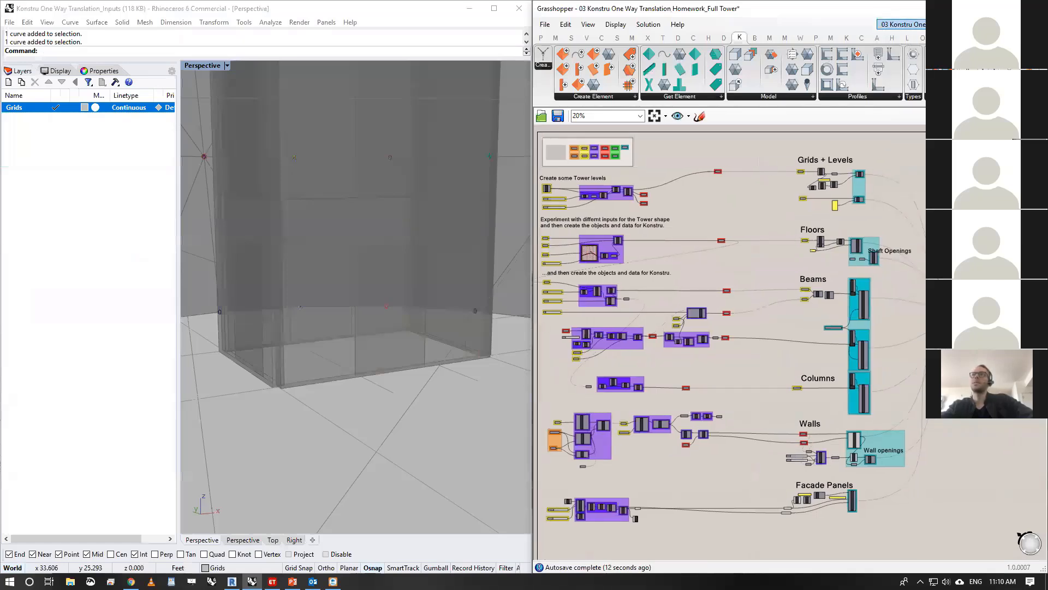
{"action": "right_click_drag", "start_coordinate": [932, 253], "coordinate": [915, 251]}
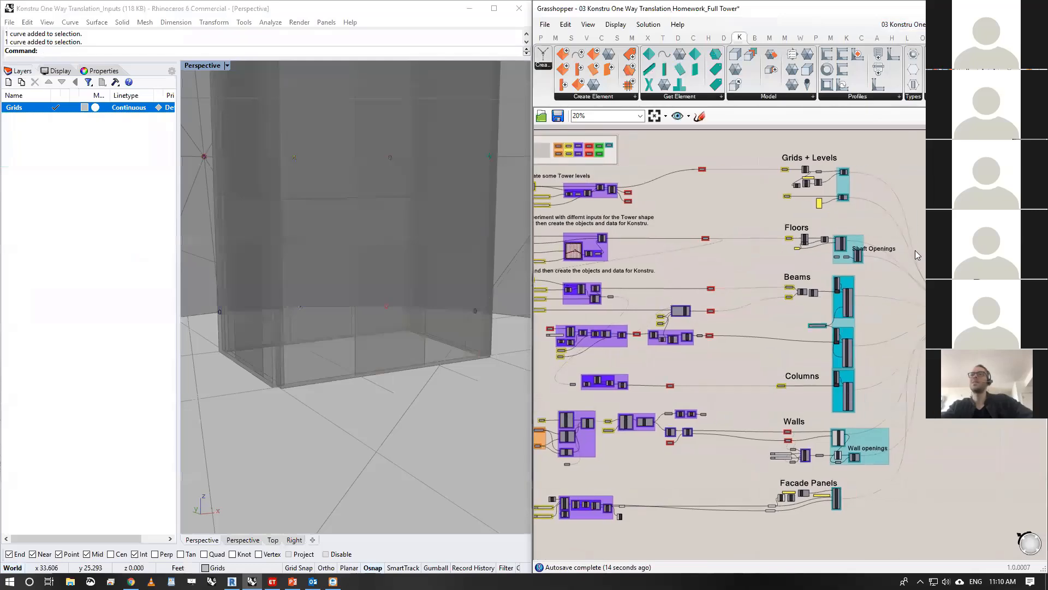
{"action": "scroll", "coordinate": [1011, 291], "scroll_direction": "up", "scroll_amount": 4}
{"action": "scroll", "coordinate": [1011, 291], "scroll_direction": "down", "scroll_amount": 4}
{"action": "scroll", "coordinate": [603, 184], "scroll_direction": "down", "scroll_amount": 2}
{"action": "scroll", "coordinate": [603, 184], "scroll_direction": "up", "scroll_amount": 2}
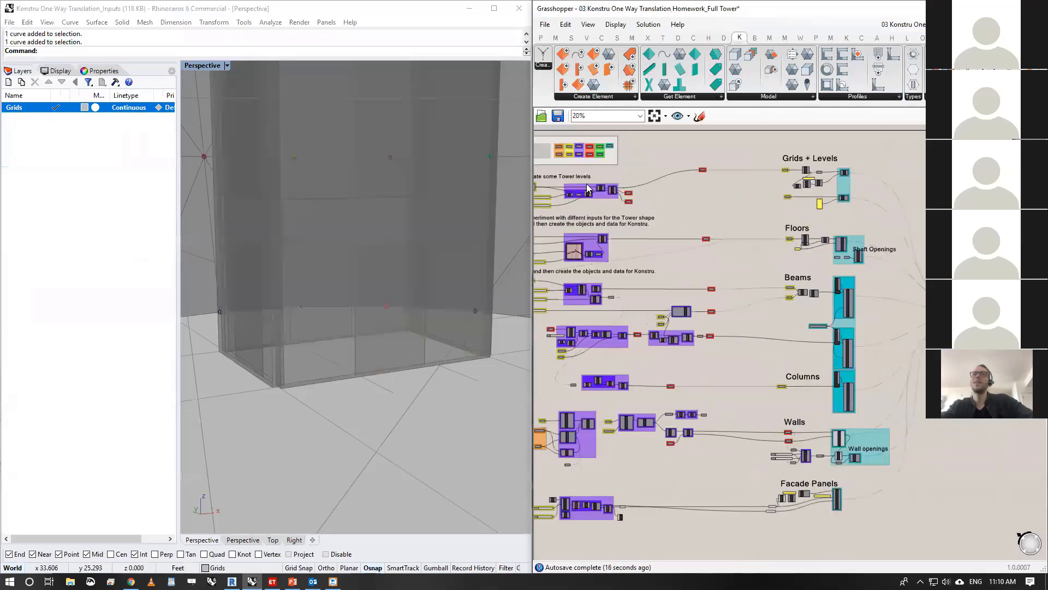
{"action": "right_click_drag", "start_coordinate": [591, 179], "coordinate": [649, 184]}
{"action": "scroll", "coordinate": [355, 343], "scroll_direction": "down", "scroll_amount": 8}
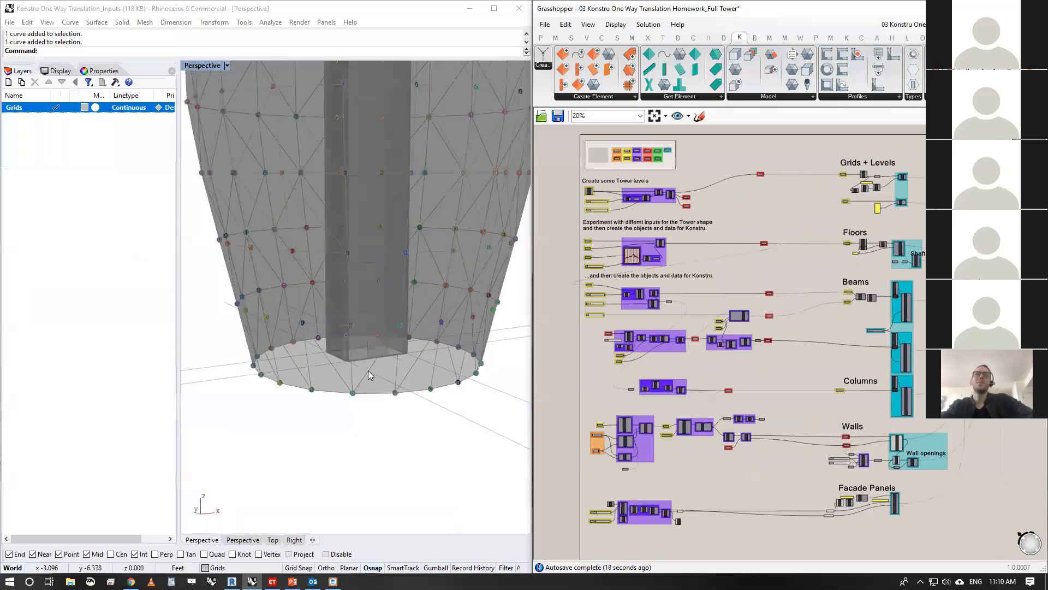
{"action": "scroll", "coordinate": [374, 318], "scroll_direction": "up", "scroll_amount": 6}
{"action": "right_click_drag", "start_coordinate": [373, 320], "coordinate": [381, 269]}
{"action": "right_click_drag", "start_coordinate": [920, 258], "coordinate": [911, 257]}
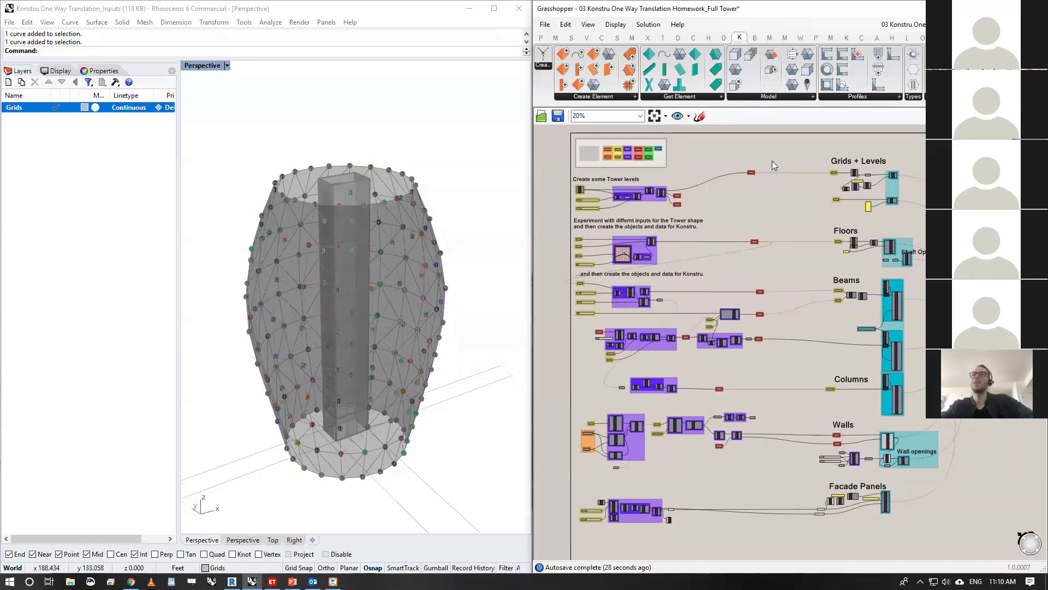
{"action": "left_click", "coordinate": [608, 97]}
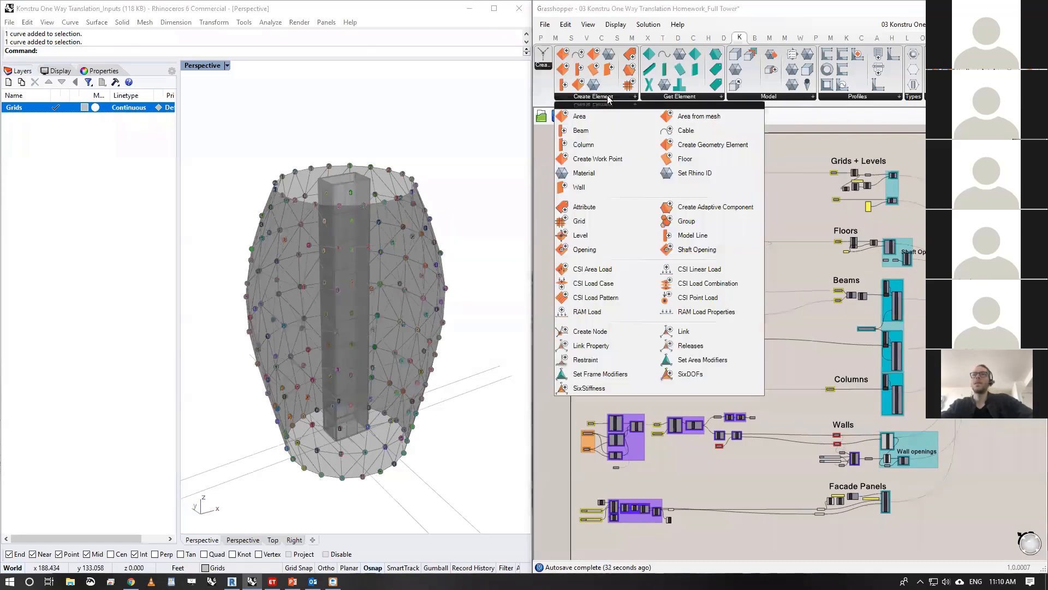
- Preview the Tower Levels points in Rhino, examine them inside the tower core and hide them again
{"action": "scroll", "coordinate": [909, 175], "scroll_direction": "up", "scroll_amount": 4}
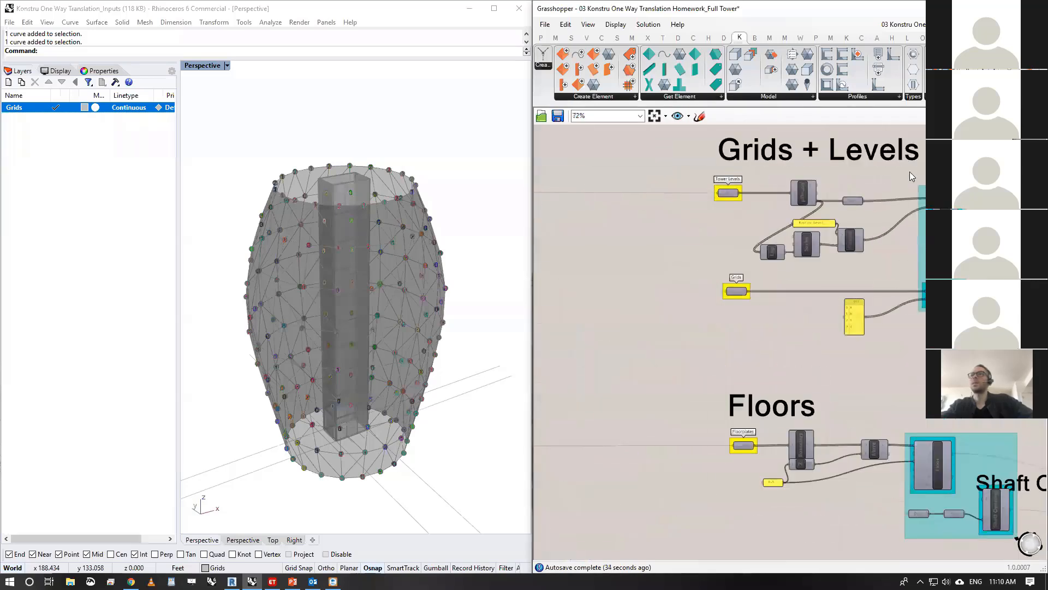
{"action": "scroll", "coordinate": [909, 171], "scroll_direction": "up", "scroll_amount": 3}
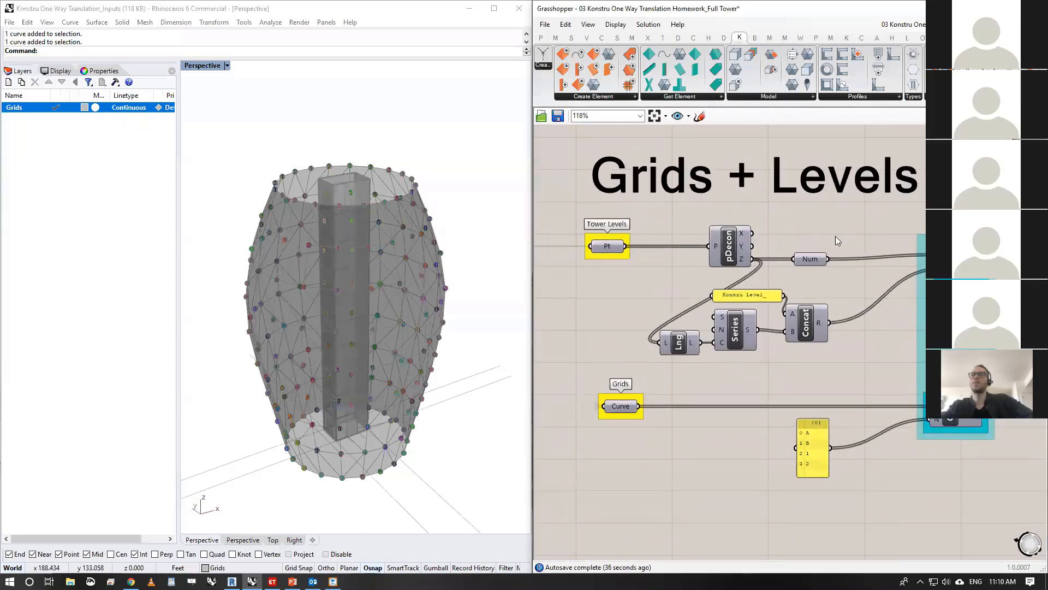
{"action": "left_click", "coordinate": [612, 246]}
{"action": "middle_click", "coordinate": [617, 244]}
{"action": "left_click", "coordinate": [635, 224]}
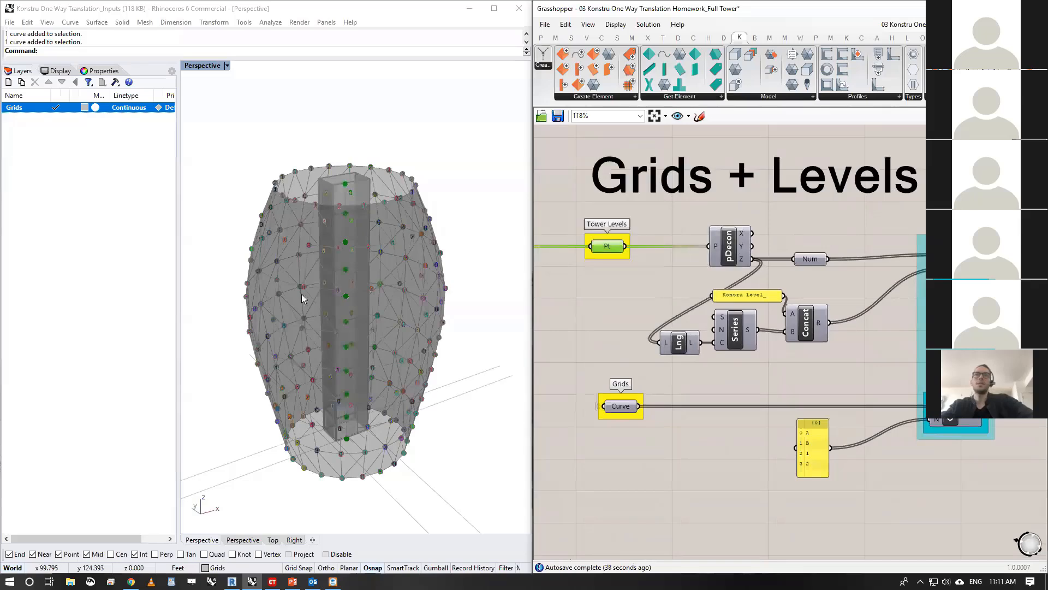
{"action": "right_click_drag", "start_coordinate": [303, 294], "coordinate": [367, 295]}
{"action": "scroll", "coordinate": [367, 295], "scroll_direction": "up", "scroll_amount": 10}
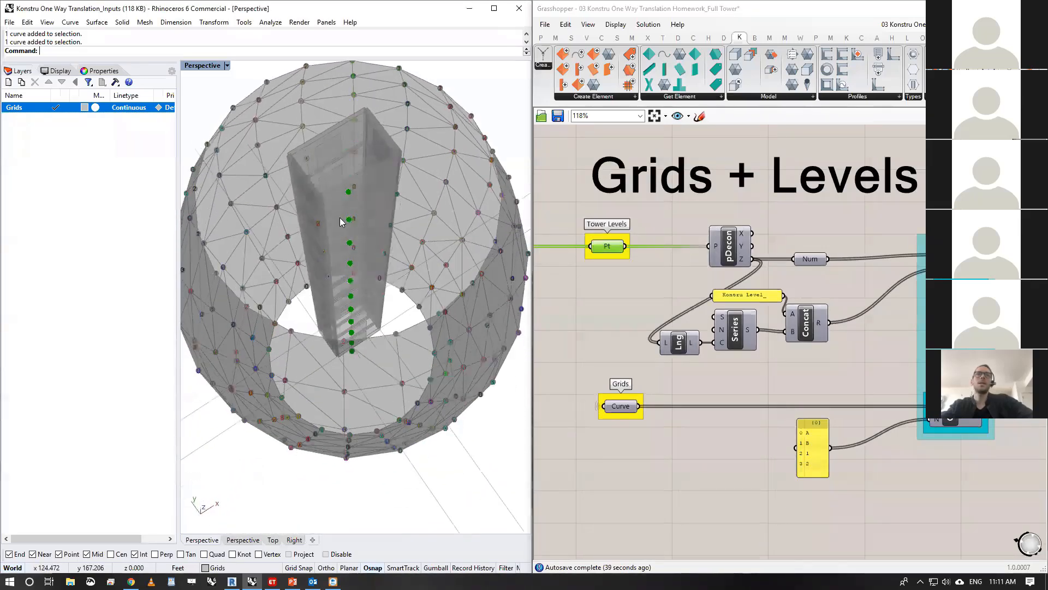
{"action": "right_click_drag", "start_coordinate": [354, 213], "coordinate": [347, 224]}
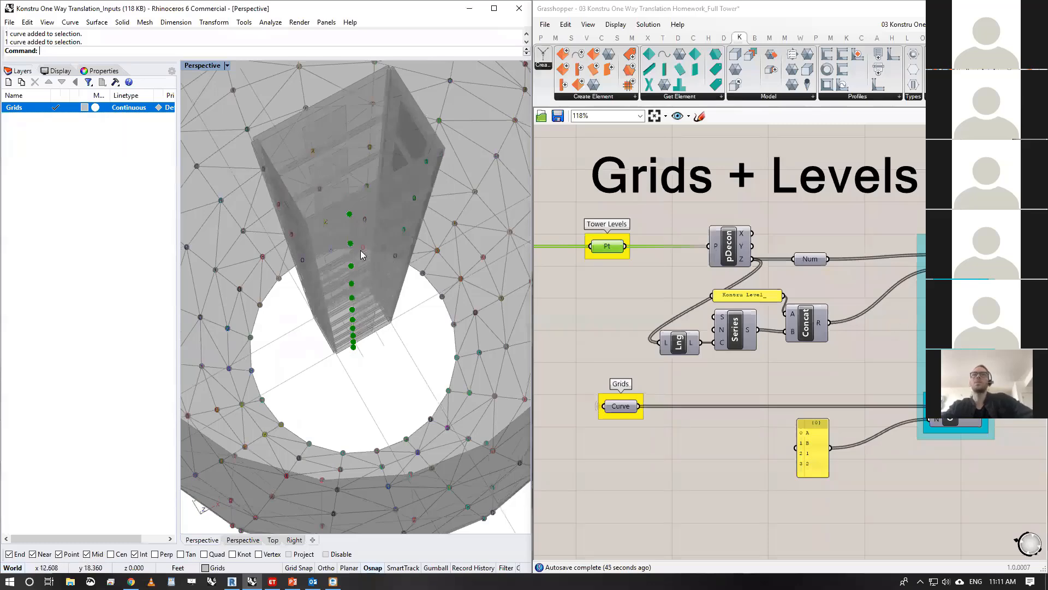
{"action": "scroll", "coordinate": [361, 252], "scroll_direction": "down", "scroll_amount": 7}
{"action": "right_click_drag", "start_coordinate": [376, 441], "coordinate": [383, 305]}
{"action": "middle_click", "coordinate": [608, 246]}
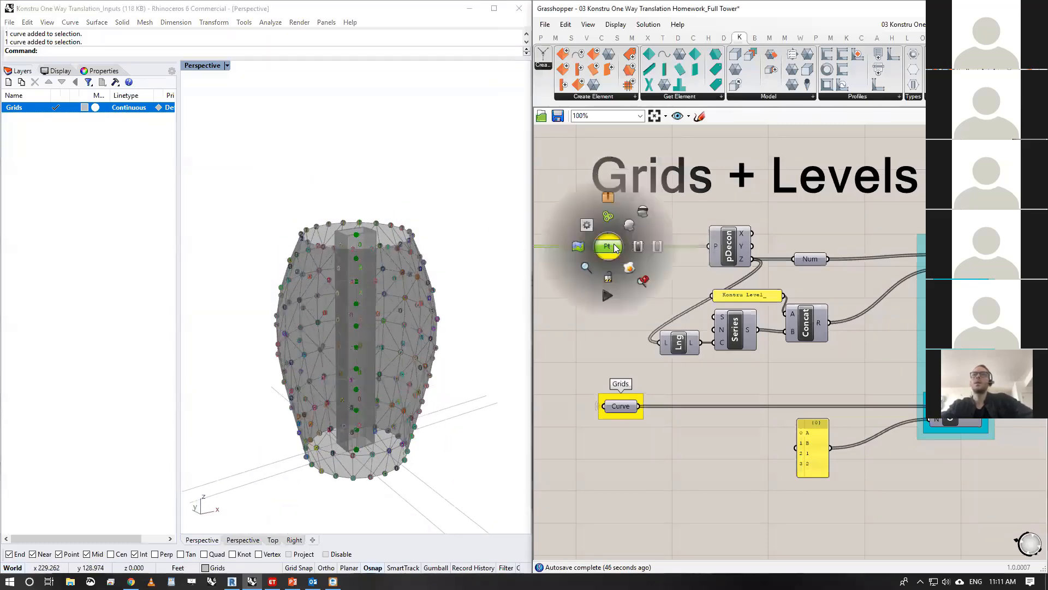
{"action": "scroll", "coordinate": [613, 248], "scroll_direction": "down", "scroll_amount": 1}
{"action": "left_click", "coordinate": [643, 213]}
- Examine the Level component's element output and the Grid component with its curve and name inputs
{"action": "scroll", "coordinate": [917, 314], "scroll_direction": "up", "scroll_amount": 1}
{"action": "right_click_drag", "start_coordinate": [918, 314], "coordinate": [900, 303]}
{"action": "left_click", "coordinate": [900, 303]}
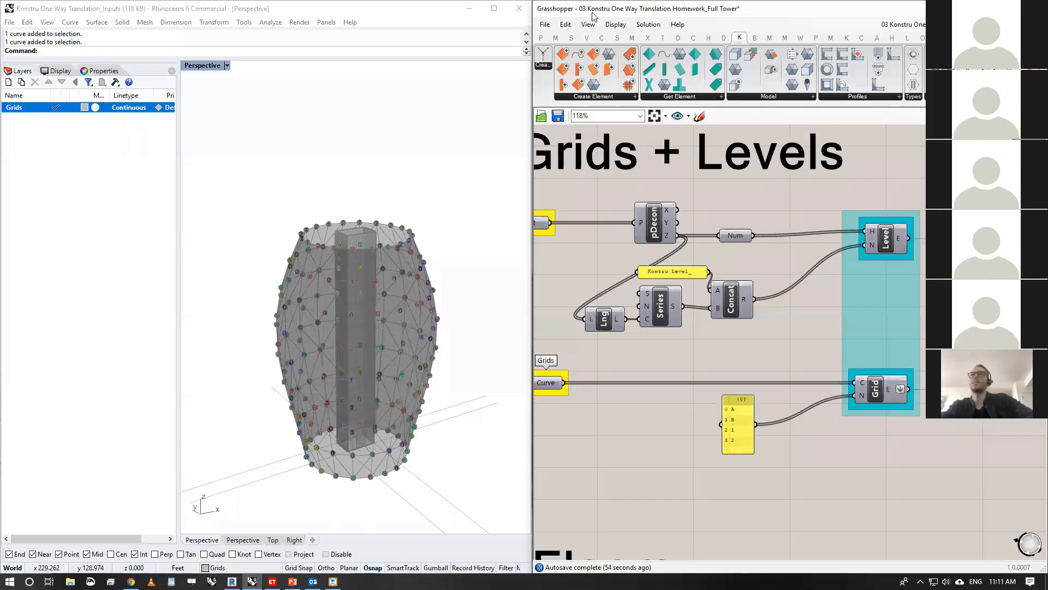
{"action": "mouse_move", "coordinate": [900, 244]}
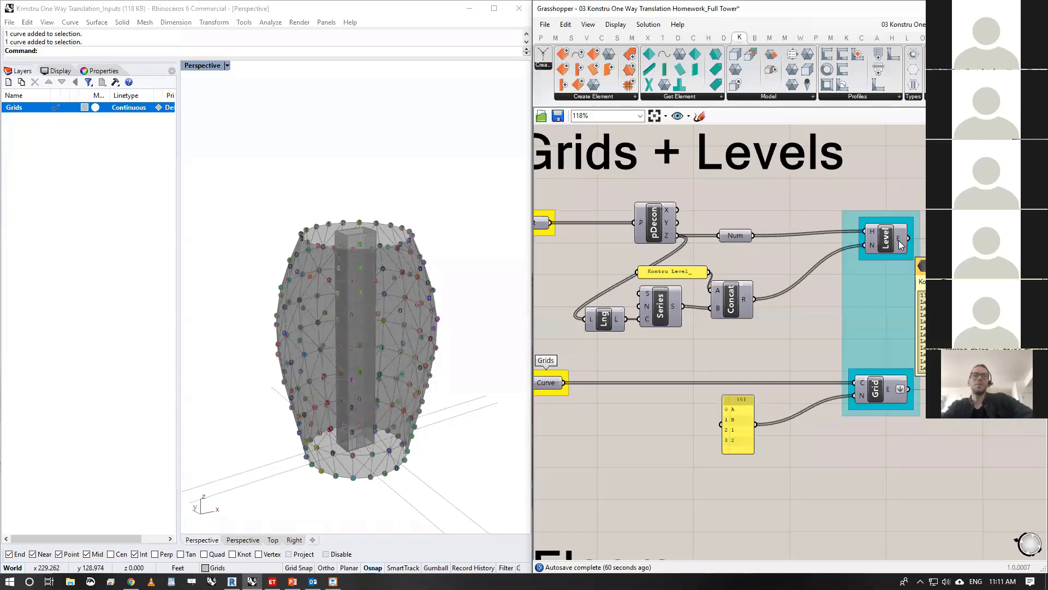
{"action": "right_click_drag", "start_coordinate": [906, 462], "coordinate": [905, 440]}
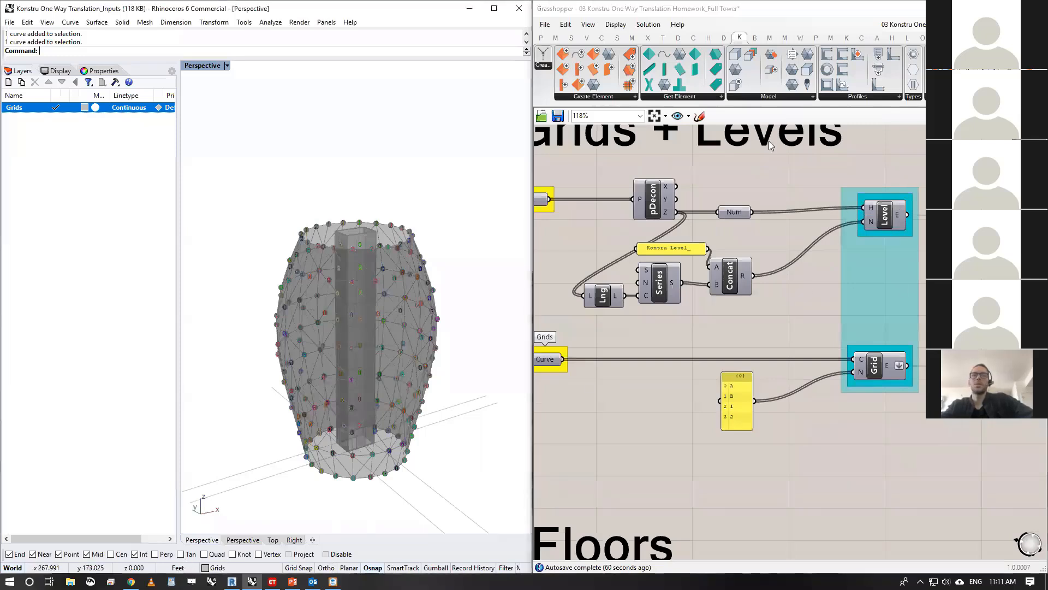
{"action": "right_click_drag", "start_coordinate": [806, 357], "coordinate": [796, 344]}
{"action": "right_click_drag", "start_coordinate": [823, 437], "coordinate": [812, 416]}
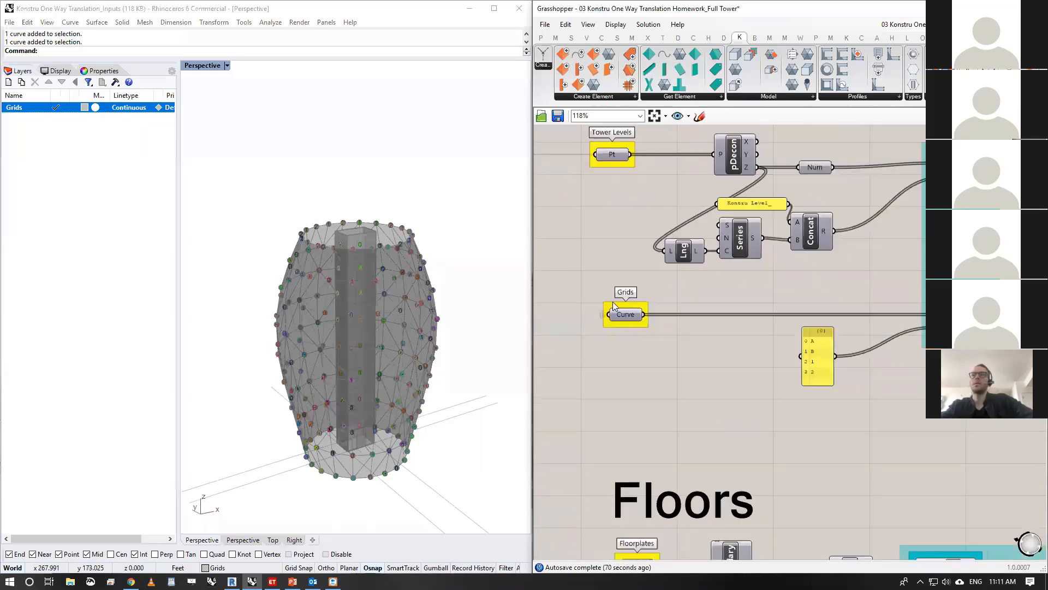
- Select the Grids curve parameter, check its lines around the tower base and switch its preview off
{"action": "left_click", "coordinate": [612, 301]}
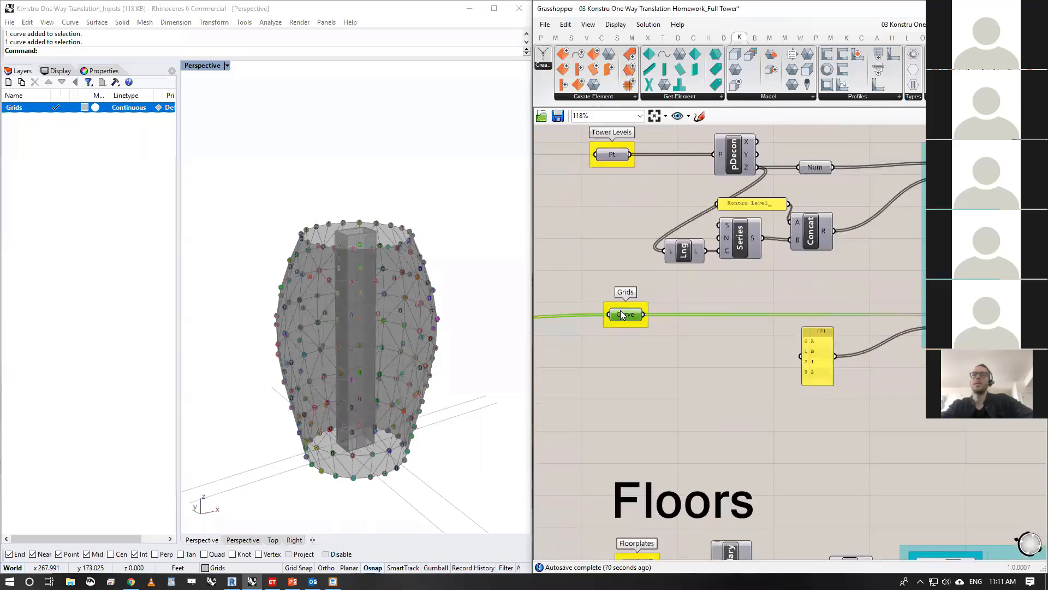
{"action": "middle_click", "coordinate": [629, 313]}
{"action": "right_click_drag", "start_coordinate": [369, 306], "coordinate": [380, 334]}
{"action": "middle_click", "coordinate": [632, 315]}
{"action": "scroll", "coordinate": [633, 314], "scroll_direction": "down", "scroll_amount": 1}
{"action": "left_click", "coordinate": [658, 293]}
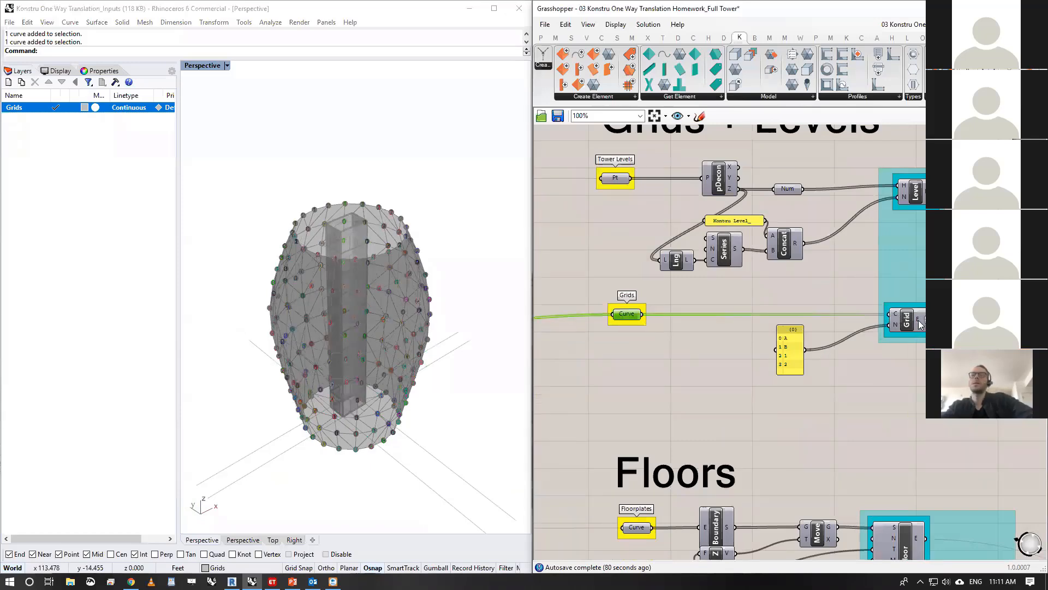
- Preview the Floor component's slabs under Floors, view the tower from the side and hide the preview again
{"action": "right_click_drag", "start_coordinate": [886, 297], "coordinate": [878, 116]}
{"action": "scroll", "coordinate": [862, 349], "scroll_direction": "down", "scroll_amount": 1}
{"action": "right_click_drag", "start_coordinate": [862, 352], "coordinate": [855, 287]}
{"action": "scroll", "coordinate": [855, 287], "scroll_direction": "down", "scroll_amount": 2}
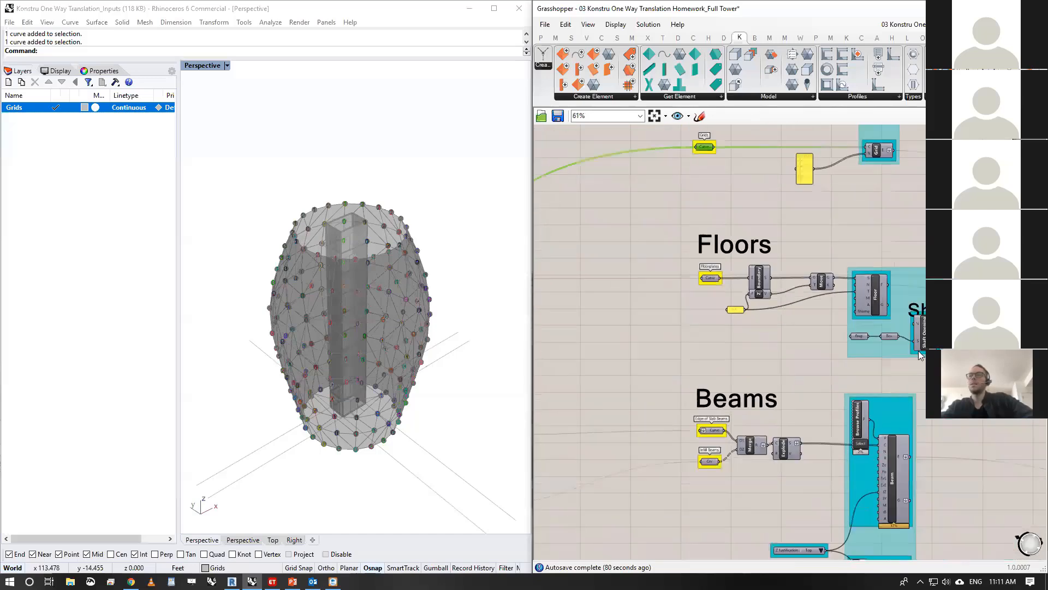
{"action": "scroll", "coordinate": [918, 350], "scroll_direction": "up", "scroll_amount": 1}
{"action": "right_click_drag", "start_coordinate": [910, 306], "coordinate": [907, 276]}
{"action": "left_click", "coordinate": [864, 258]}
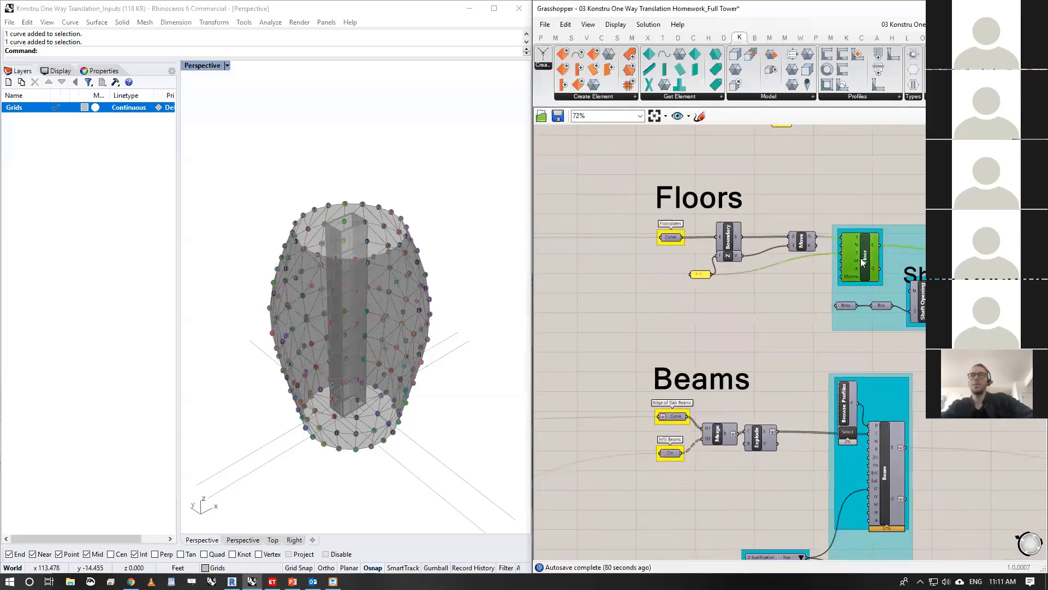
{"action": "middle_click", "coordinate": [862, 257]}
{"action": "left_click", "coordinate": [878, 242]}
{"action": "right_click_drag", "start_coordinate": [403, 310], "coordinate": [440, 281]}
{"action": "scroll", "coordinate": [869, 240], "scroll_direction": "down", "scroll_amount": 1}
{"action": "middle_click", "coordinate": [870, 240]}
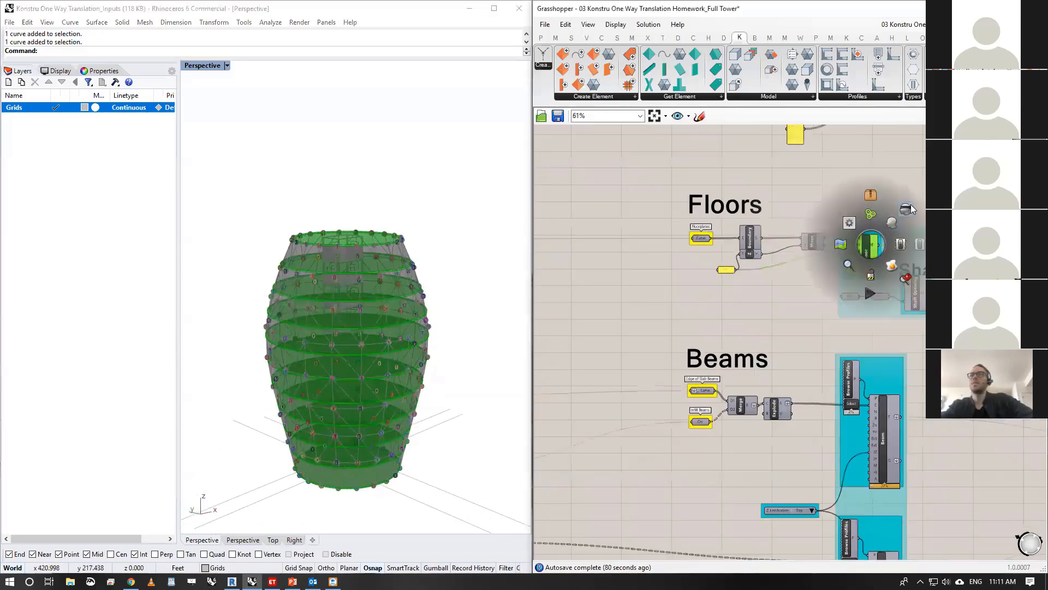
{"action": "left_click", "coordinate": [907, 208]}
- Preview the moved floorplate surfaces from the Move component in the Floors section and hide them again
{"action": "scroll", "coordinate": [907, 208], "scroll_direction": "up", "scroll_amount": 3}
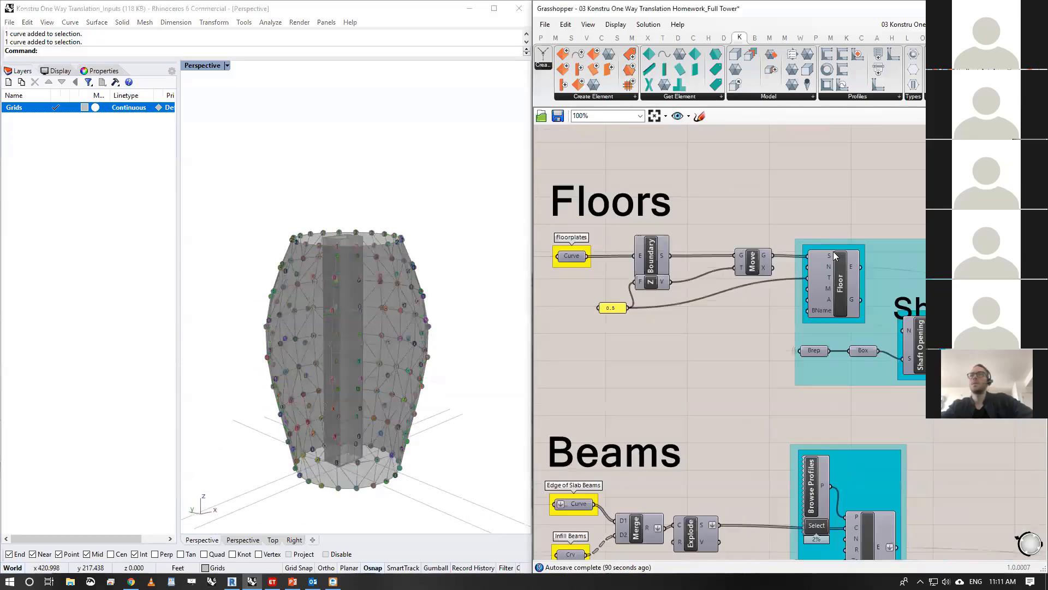
{"action": "left_click", "coordinate": [753, 259]}
{"action": "middle_click", "coordinate": [753, 258]}
{"action": "scroll", "coordinate": [753, 258], "scroll_direction": "down", "scroll_amount": 1}
{"action": "left_click", "coordinate": [776, 242]}
{"action": "middle_click", "coordinate": [769, 261]}
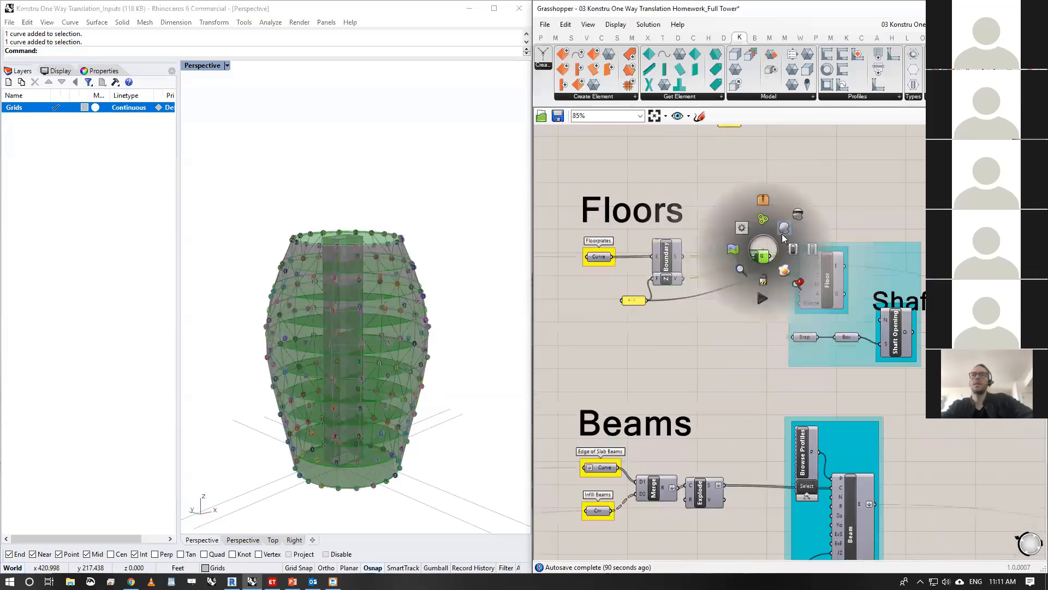
{"action": "left_click", "coordinate": [784, 284]}
- Examine the Floor component's Thickness input and its element output
{"action": "scroll", "coordinate": [821, 274], "scroll_direction": "up", "scroll_amount": 3}
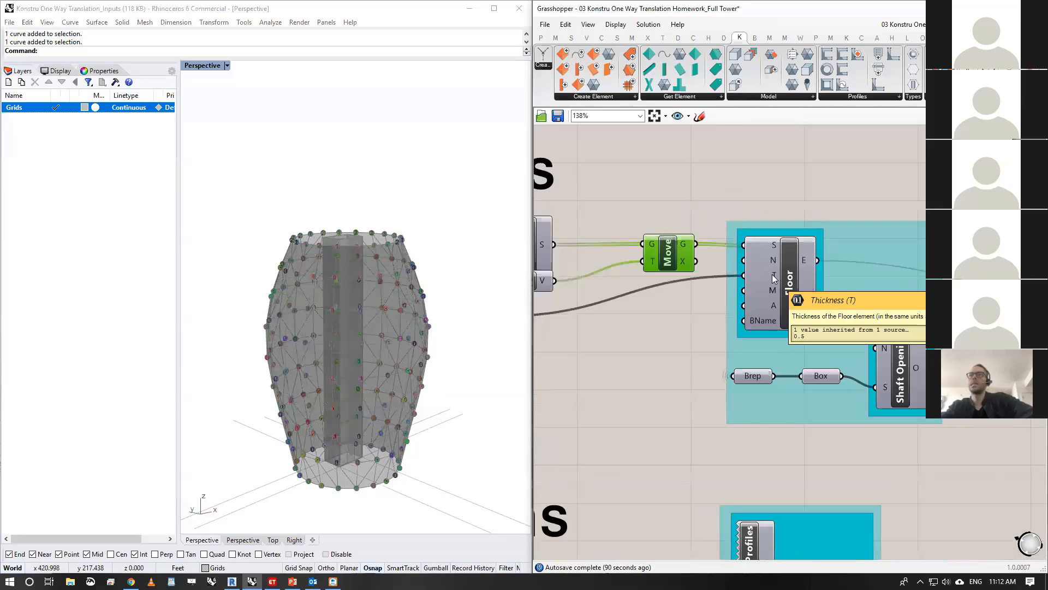
{"action": "mouse_move", "coordinate": [806, 260]}
{"action": "scroll", "coordinate": [806, 257], "scroll_direction": "down", "scroll_amount": 3}
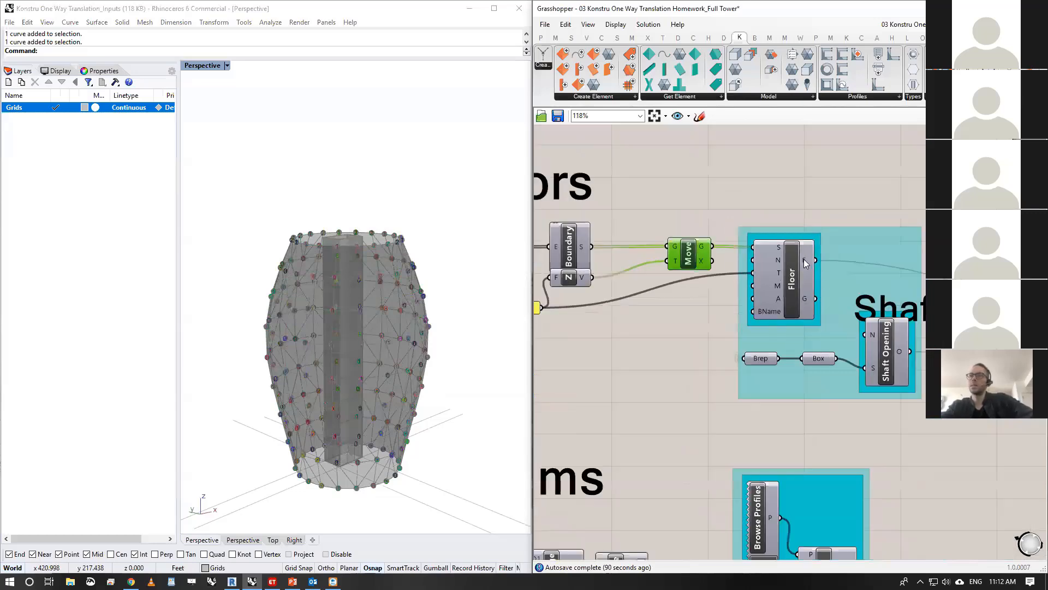
{"action": "scroll", "coordinate": [844, 279], "scroll_direction": "up", "scroll_amount": 1}
- Enable the preview of the Shaft Opening component
{"action": "left_click", "coordinate": [854, 300]}
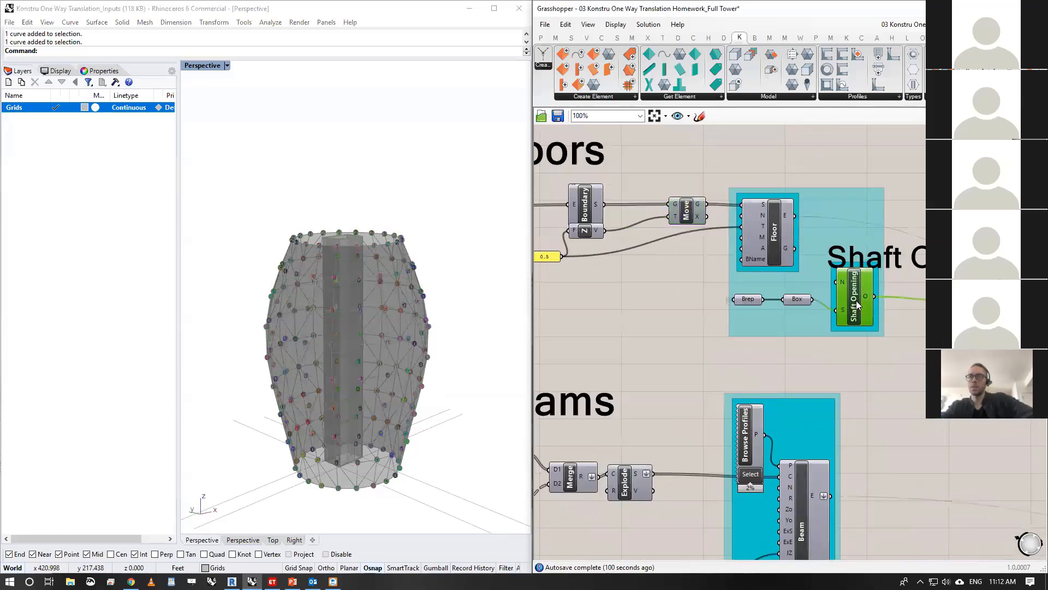
{"action": "middle_click", "coordinate": [863, 306]}
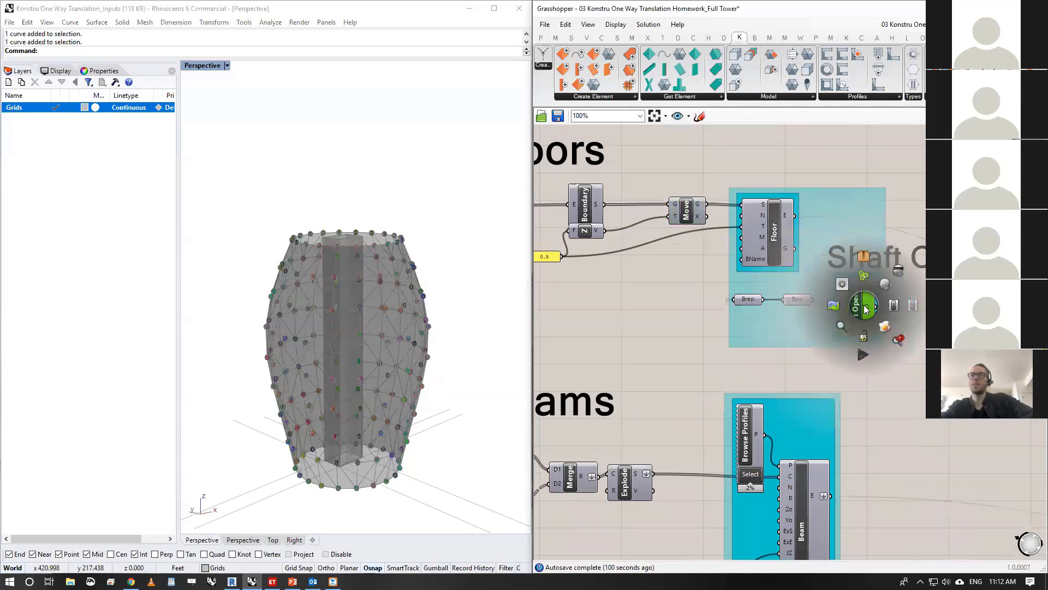
{"action": "left_click", "coordinate": [885, 285]}
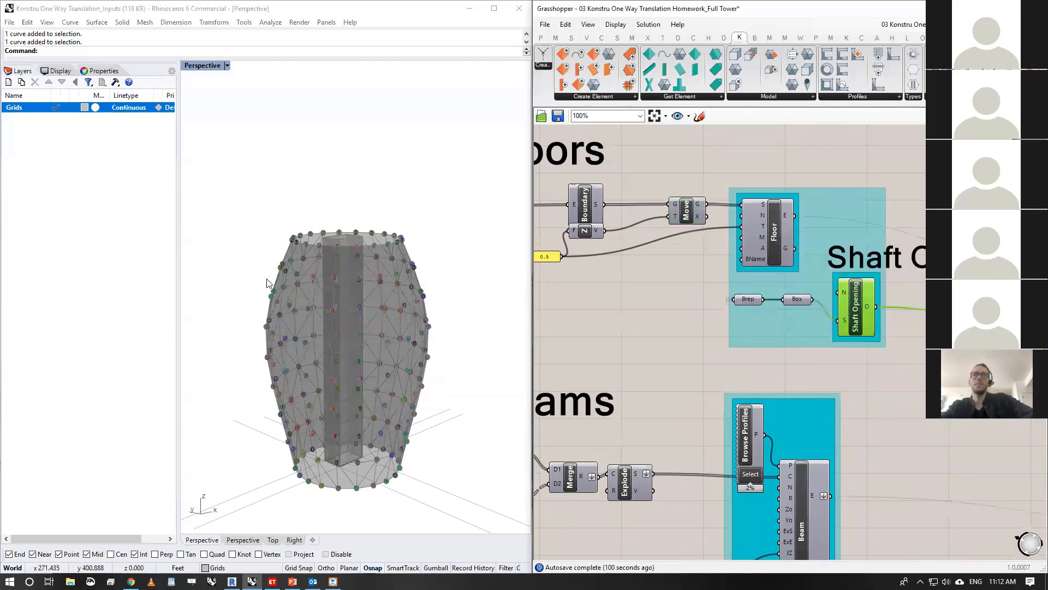
- Preview the Brep that feeds the shaft opening, view the core from above and hide the preview again
{"action": "left_click", "coordinate": [748, 298]}
{"action": "middle_click", "coordinate": [746, 297]}
{"action": "left_click", "coordinate": [765, 277]}
{"action": "scroll", "coordinate": [340, 236], "scroll_direction": "up", "scroll_amount": 5}
{"action": "right_click_drag", "start_coordinate": [339, 235], "coordinate": [336, 287]}
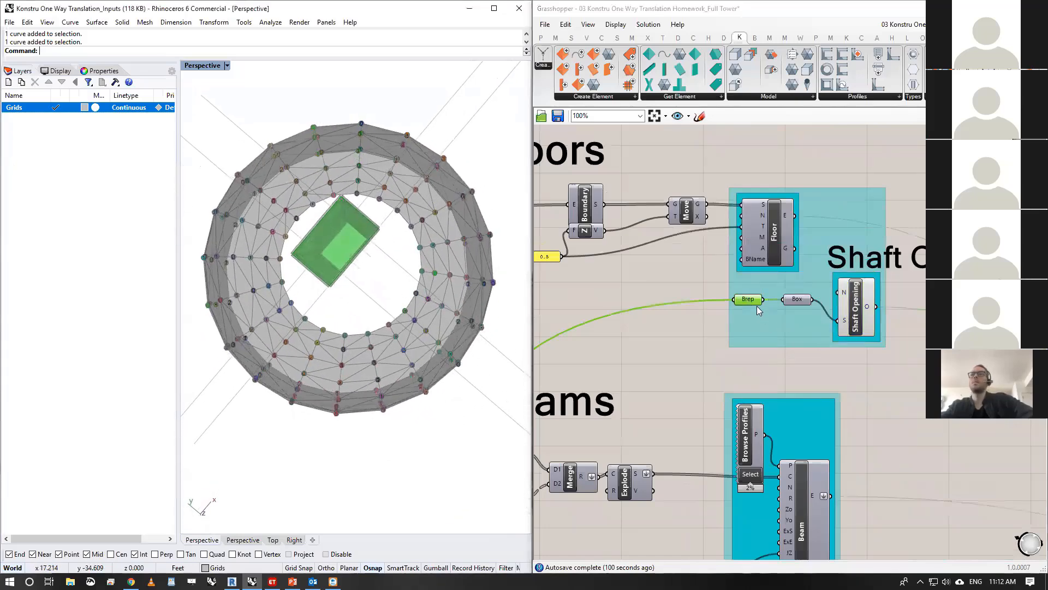
{"action": "mouse_move", "coordinate": [758, 309]}
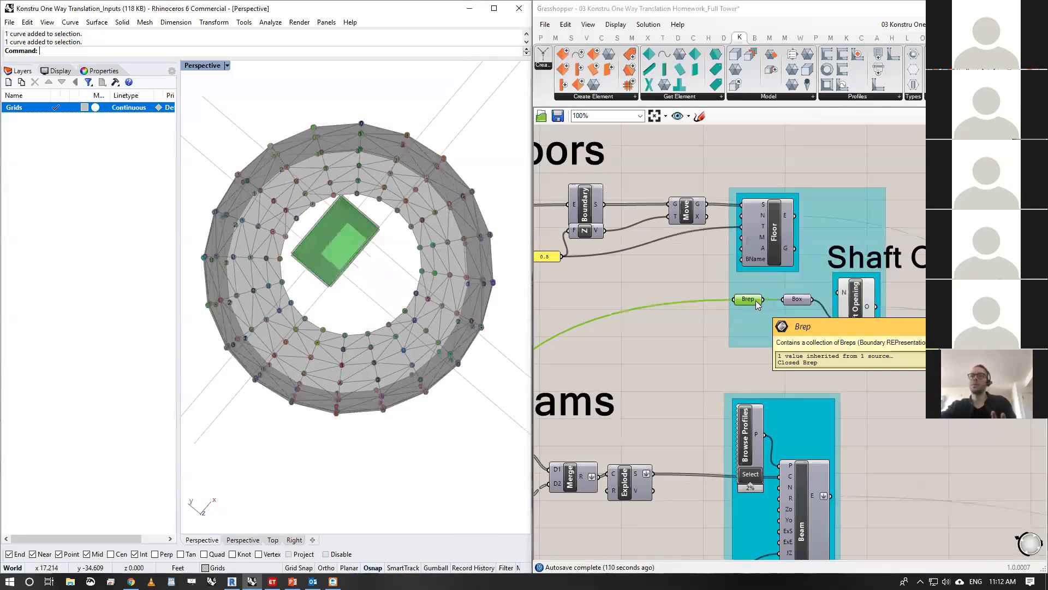
{"action": "scroll", "coordinate": [757, 301], "scroll_direction": "down", "scroll_amount": 1}
{"action": "middle_click", "coordinate": [756, 301]}
{"action": "left_click", "coordinate": [786, 275]}
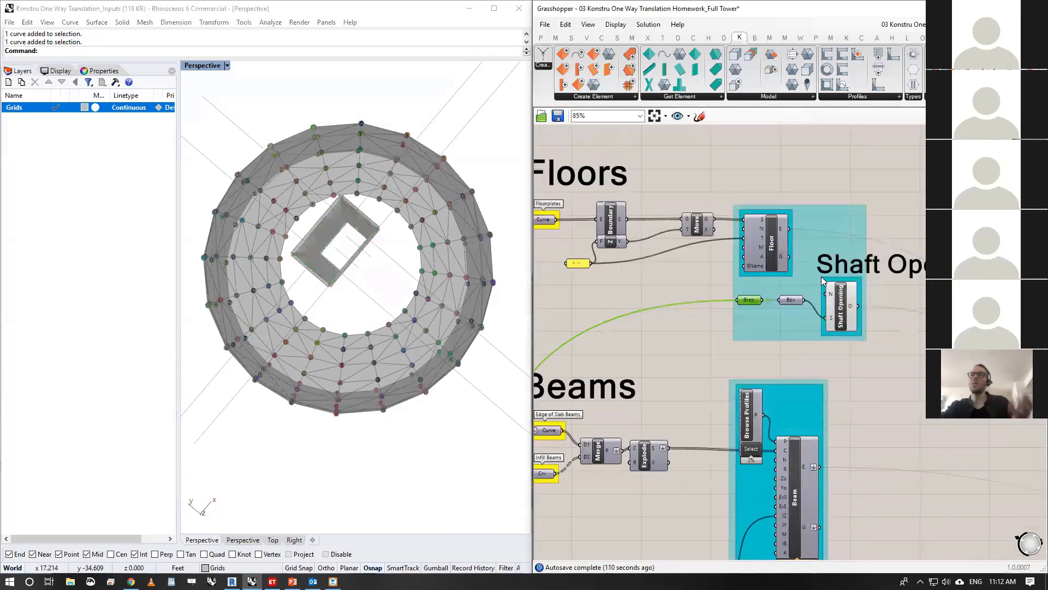
- Turn on the preview of the upper Beam component in the Beams section
{"action": "right_click_drag", "start_coordinate": [851, 326], "coordinate": [826, 299]}
{"action": "right_click_drag", "start_coordinate": [721, 424], "coordinate": [767, 322]}
{"action": "scroll", "coordinate": [767, 342], "scroll_direction": "down", "scroll_amount": 1}
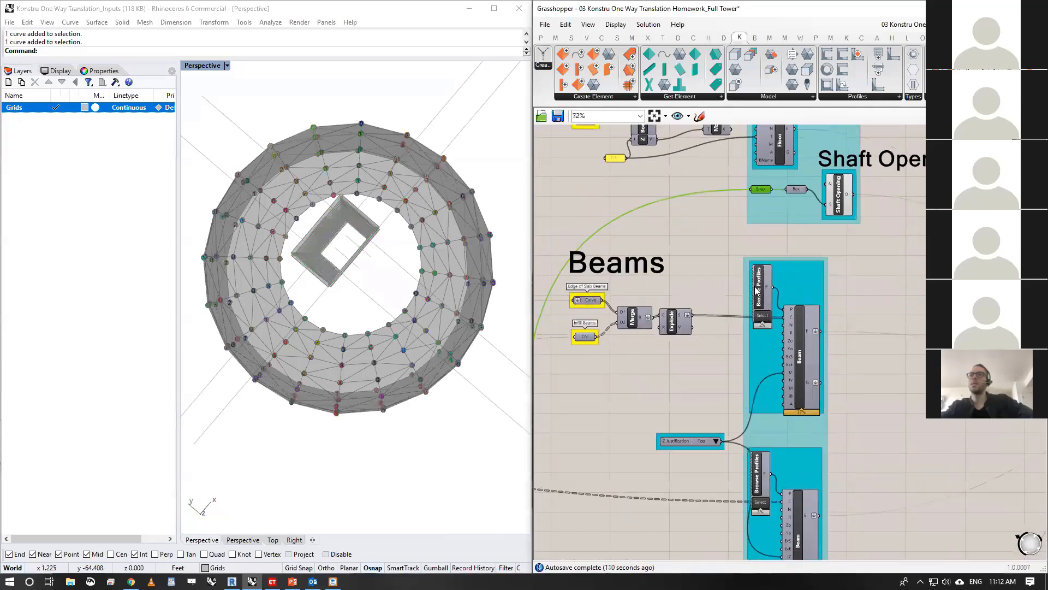
{"action": "scroll", "coordinate": [756, 291], "scroll_direction": "up", "scroll_amount": 1}
{"action": "right_click_drag", "start_coordinate": [807, 366], "coordinate": [823, 238]}
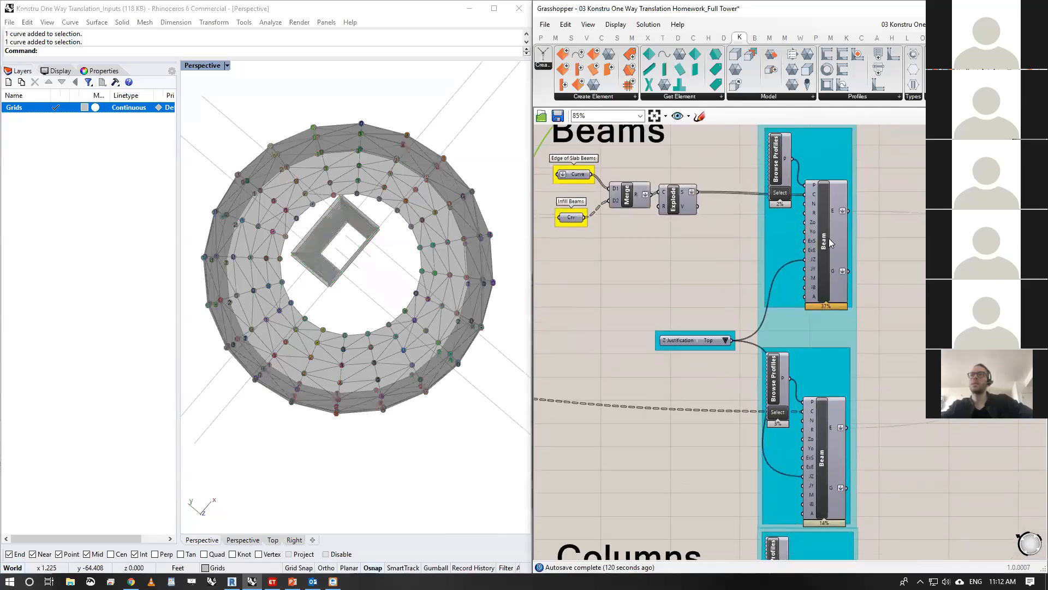
{"action": "left_click", "coordinate": [831, 243]}
{"action": "right_click_drag", "start_coordinate": [273, 418], "coordinate": [294, 278]}
{"action": "scroll", "coordinate": [295, 281], "scroll_direction": "down", "scroll_amount": 5}
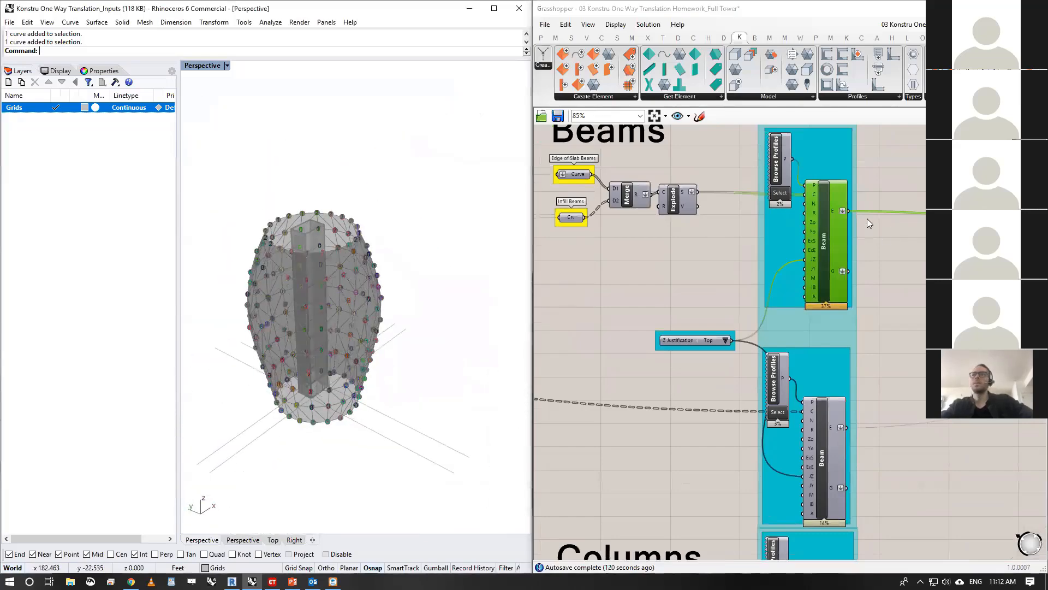
{"action": "scroll", "coordinate": [841, 226], "scroll_direction": "down", "scroll_amount": 1}
{"action": "middle_click", "coordinate": [841, 226]}
{"action": "left_click", "coordinate": [860, 206]}
- Inspect the beams in the tower from the side and turn the upper Beam component's preview off again
{"action": "right_click_drag", "start_coordinate": [240, 385], "coordinate": [360, 257]}
{"action": "scroll", "coordinate": [314, 329], "scroll_direction": "up", "scroll_amount": 4}
{"action": "scroll", "coordinate": [313, 329], "scroll_direction": "up", "scroll_amount": 2}
{"action": "scroll", "coordinate": [406, 275], "scroll_direction": "down", "scroll_amount": 5}
{"action": "scroll", "coordinate": [360, 378], "scroll_direction": "up", "scroll_amount": 2}
{"action": "middle_click", "coordinate": [820, 239]}
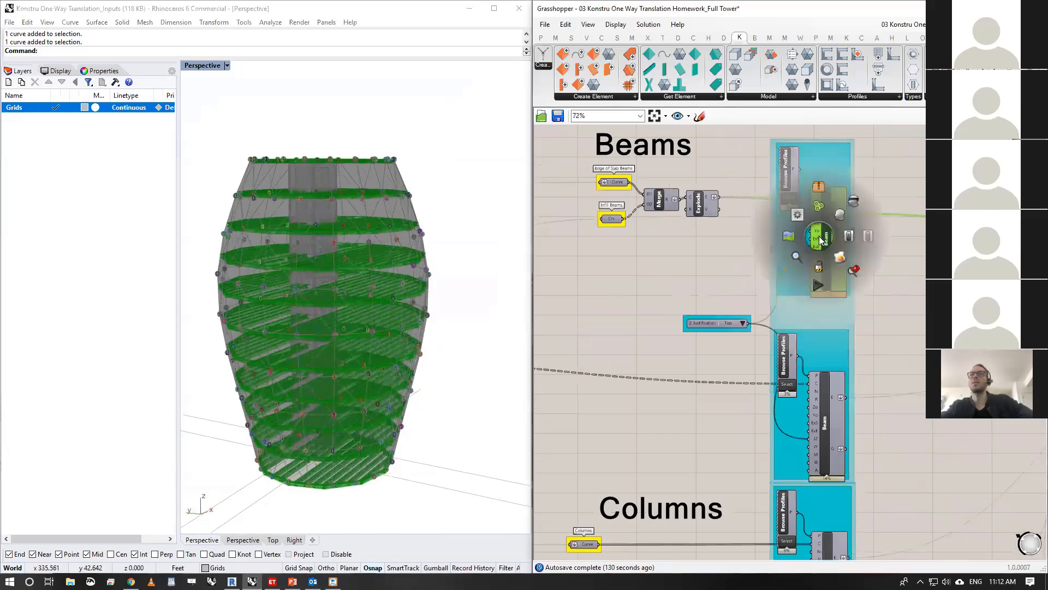
{"action": "left_click", "coordinate": [854, 206]}
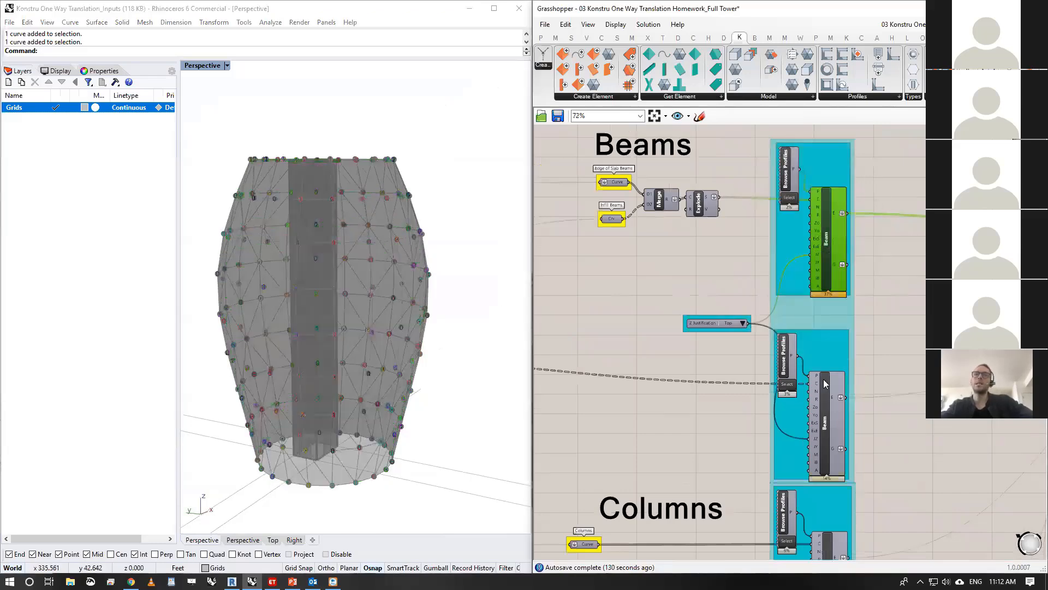
- In the Facade Panels section, move the CreateAdaptiveComponent component slightly down and the Konstru Quad Panel text panel slightly up
{"action": "right_click_drag", "start_coordinate": [824, 384], "coordinate": [784, 161]}
{"action": "scroll", "coordinate": [779, 257], "scroll_direction": "down", "scroll_amount": 3}
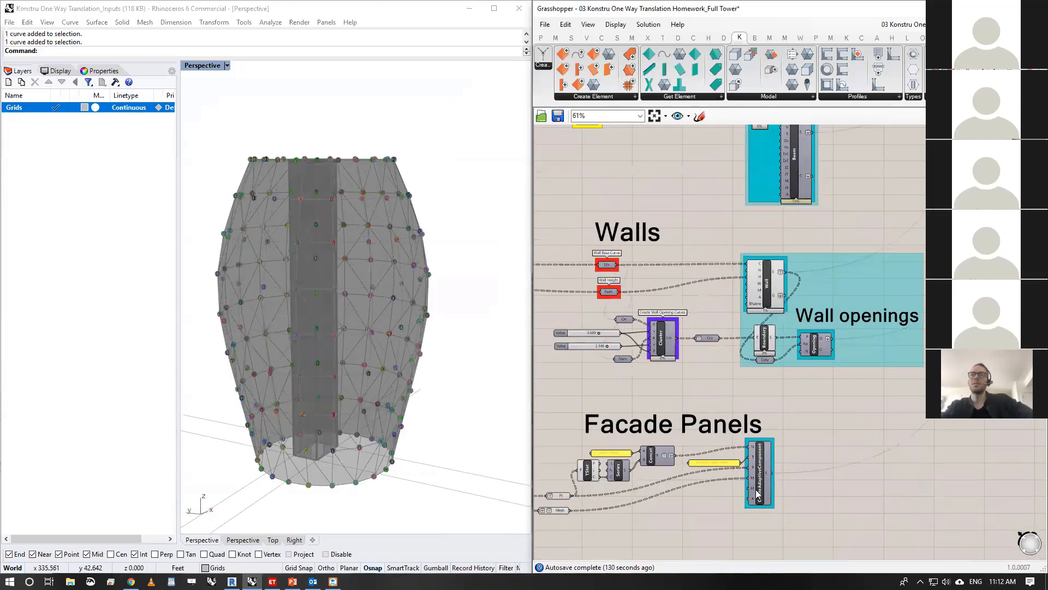
{"action": "right_click_drag", "start_coordinate": [758, 494], "coordinate": [767, 407]}
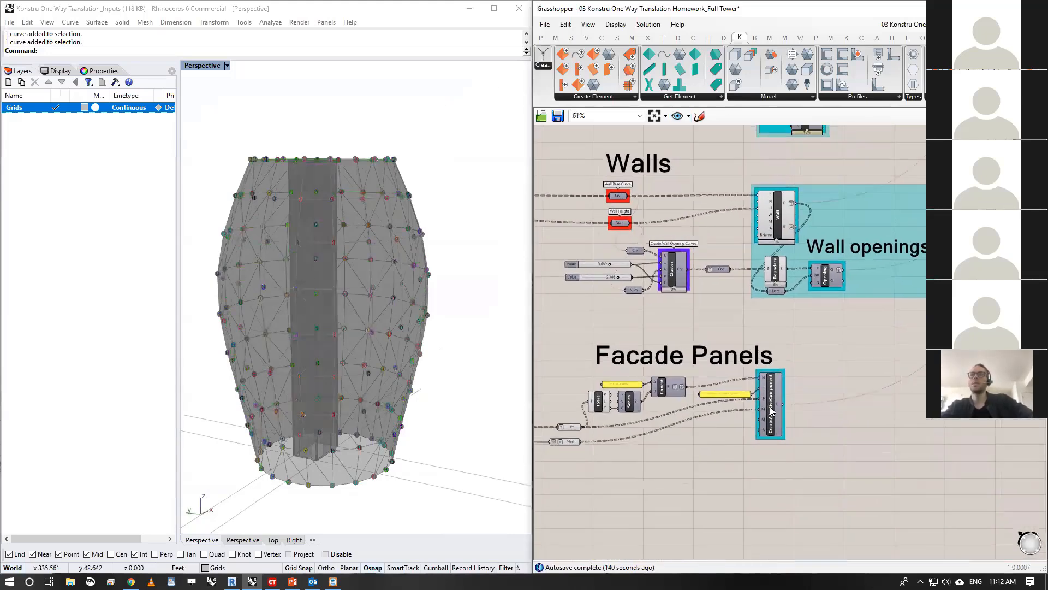
{"action": "left_click_drag", "start_coordinate": [767, 408], "coordinate": [769, 436]}
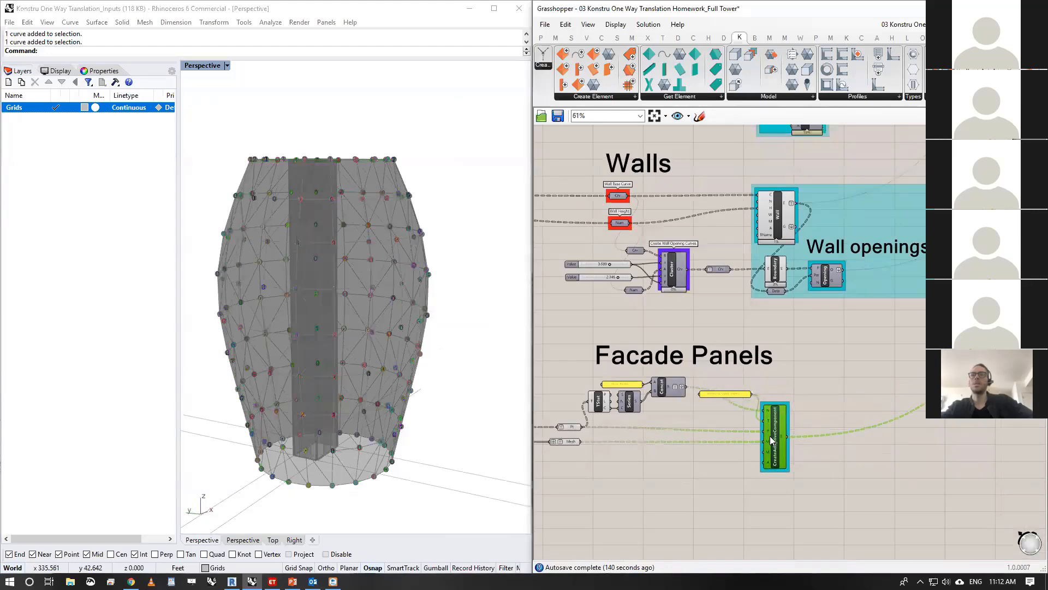
{"action": "left_click", "coordinate": [789, 348]}
{"action": "scroll", "coordinate": [737, 366], "scroll_direction": "up", "scroll_amount": 3}
{"action": "left_click_drag", "start_coordinate": [740, 378], "coordinate": [738, 350]}
{"action": "right_click_drag", "start_coordinate": [815, 359], "coordinate": [842, 329]}
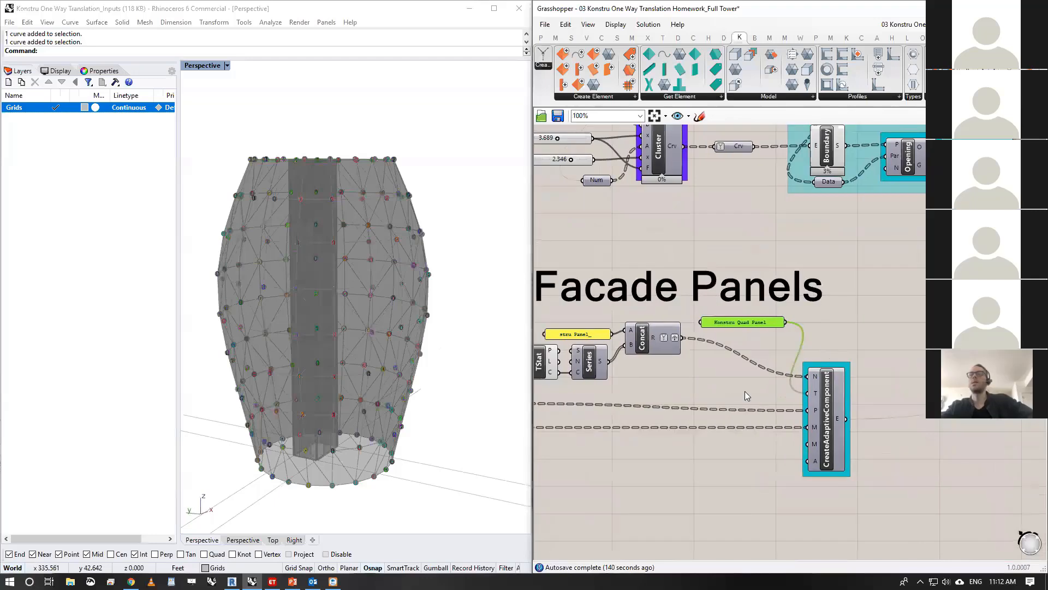
{"action": "right_click_drag", "start_coordinate": [713, 409], "coordinate": [733, 376]}
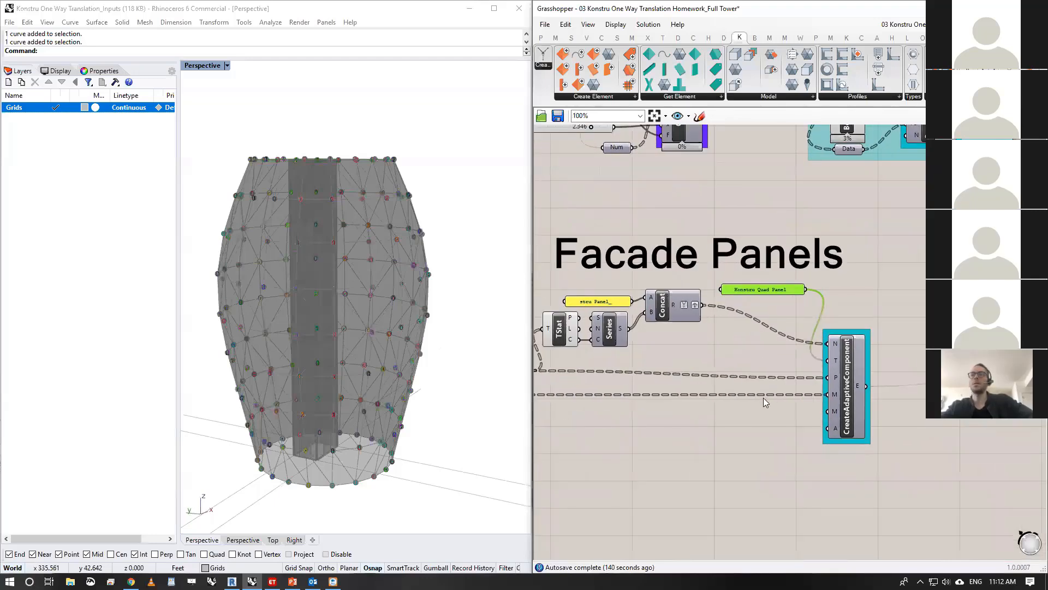
- Highlight the core walls in the tower through the Wall component, then clear the selection
{"action": "scroll", "coordinate": [765, 398], "scroll_direction": "down", "scroll_amount": 1}
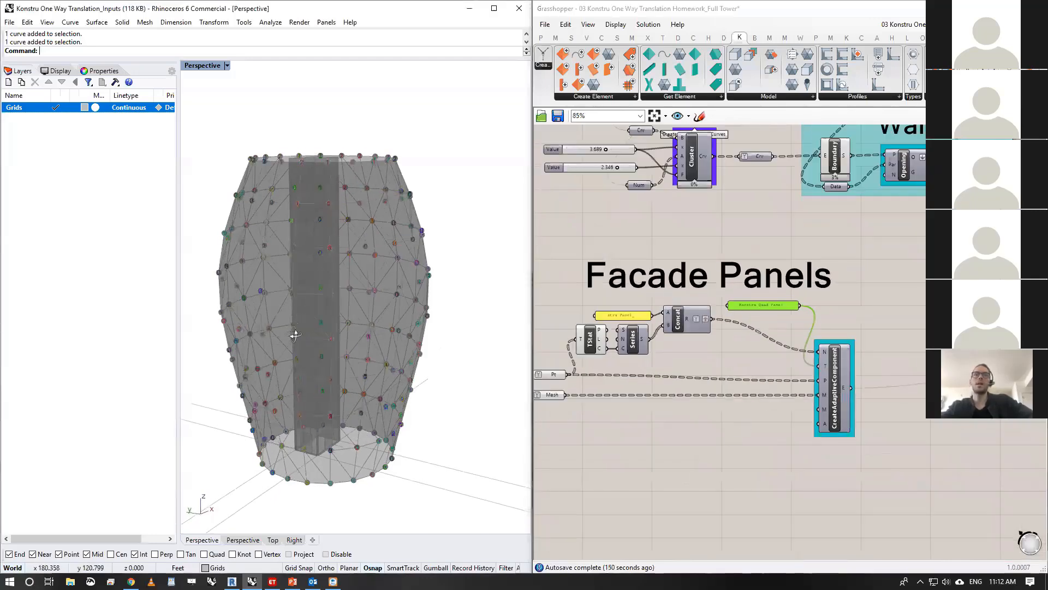
{"action": "right_click_drag", "start_coordinate": [796, 368], "coordinate": [800, 413]}
{"action": "scroll", "coordinate": [801, 413], "scroll_direction": "down", "scroll_amount": 2}
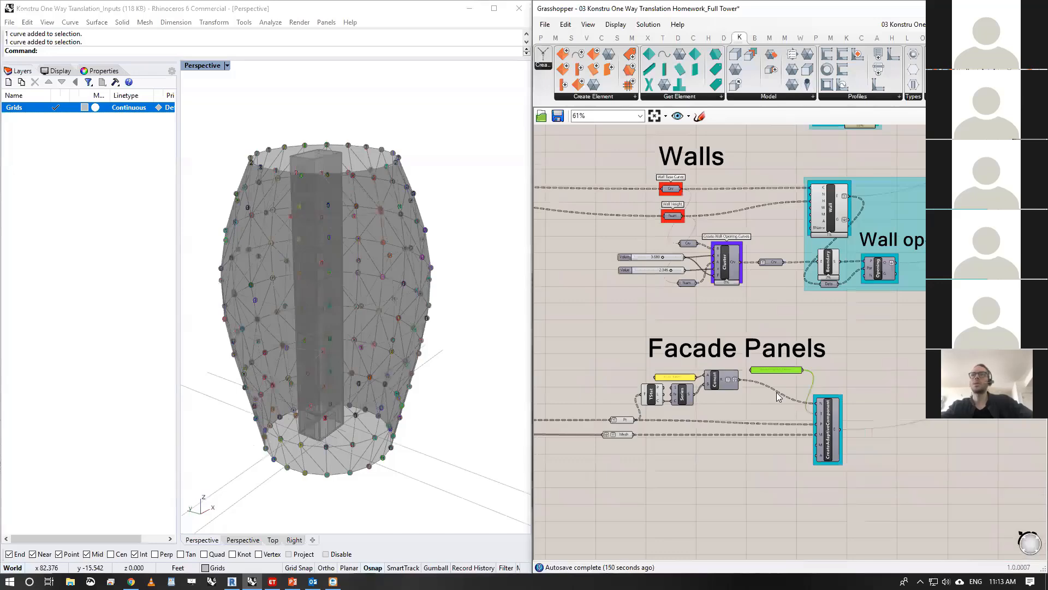
{"action": "left_click", "coordinate": [834, 212]}
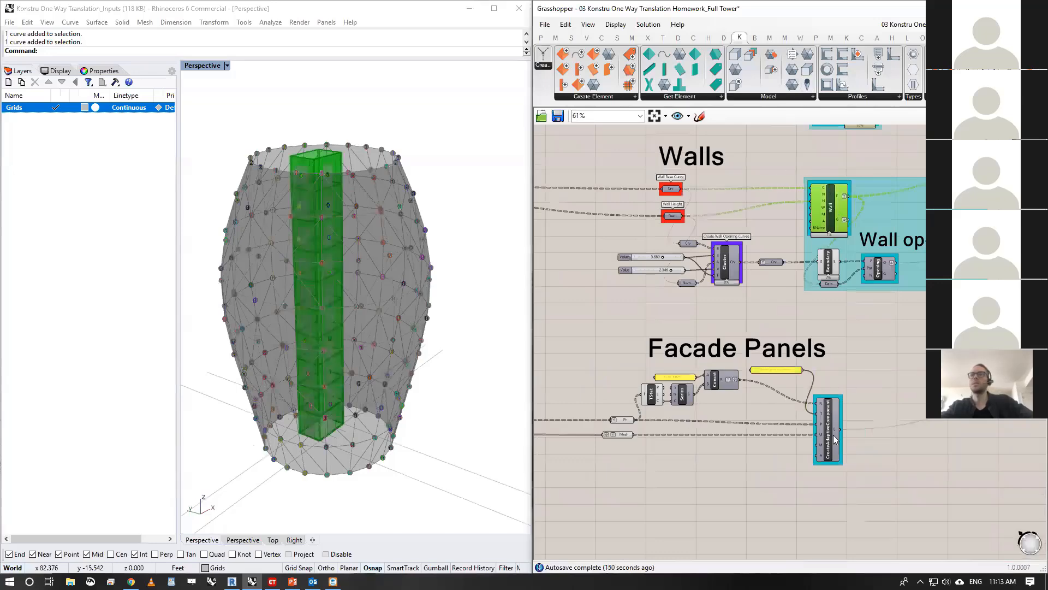
{"action": "left_click", "coordinate": [820, 469]}
- Examine the name, type, point and mesh inputs of CreateAdaptiveComponent and compare them with the tower's facade
{"action": "scroll", "coordinate": [820, 468], "scroll_direction": "up", "scroll_amount": 3}
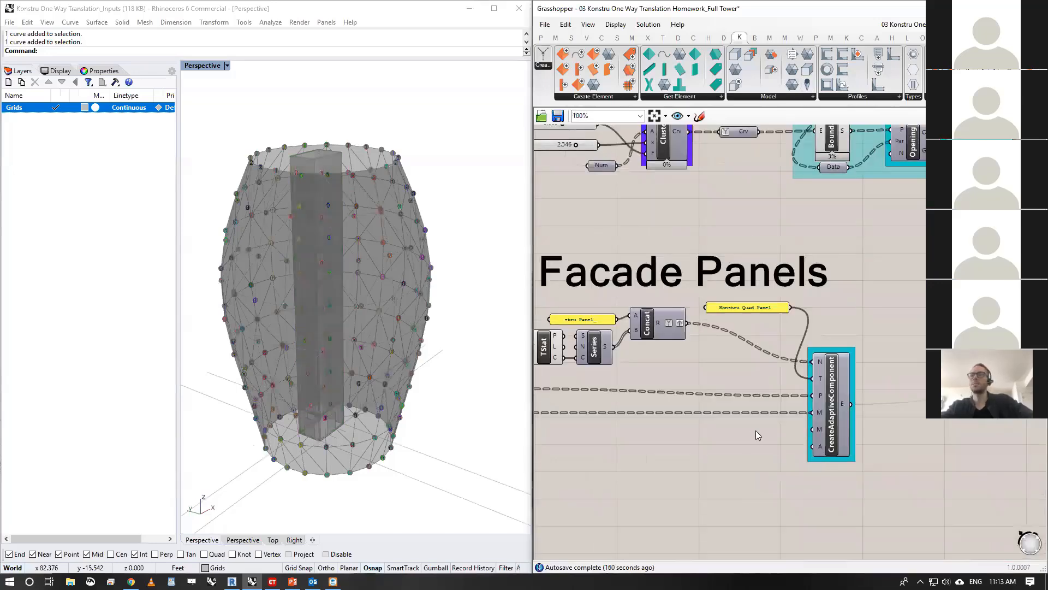
{"action": "right_click_drag", "start_coordinate": [756, 434], "coordinate": [890, 411]}
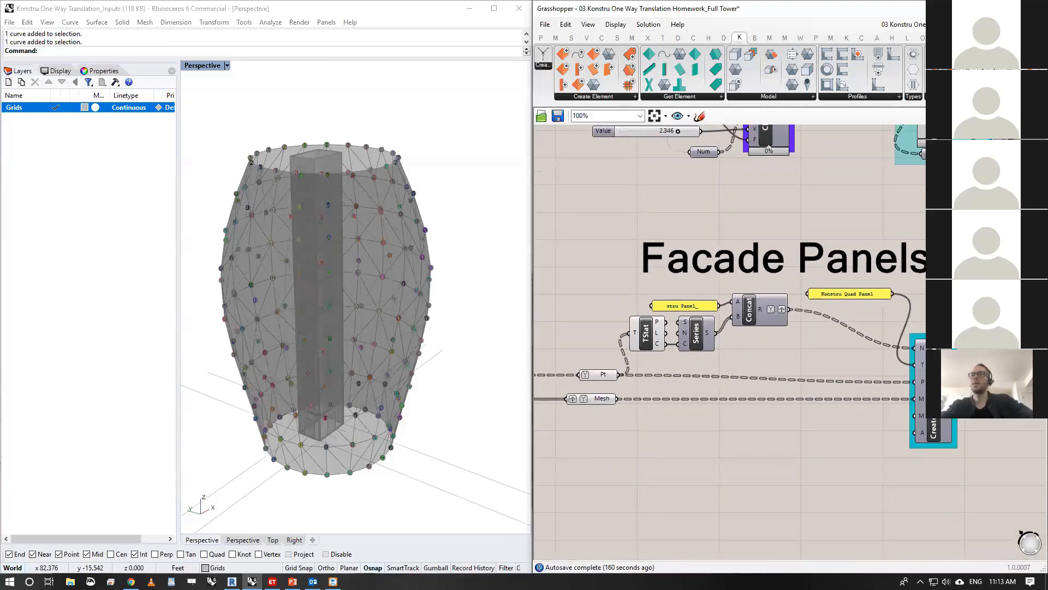
{"action": "left_click_drag", "start_coordinate": [1002, 216], "coordinate": [1003, 382]}
{"action": "right_click_drag", "start_coordinate": [480, 384], "coordinate": [225, 342]}
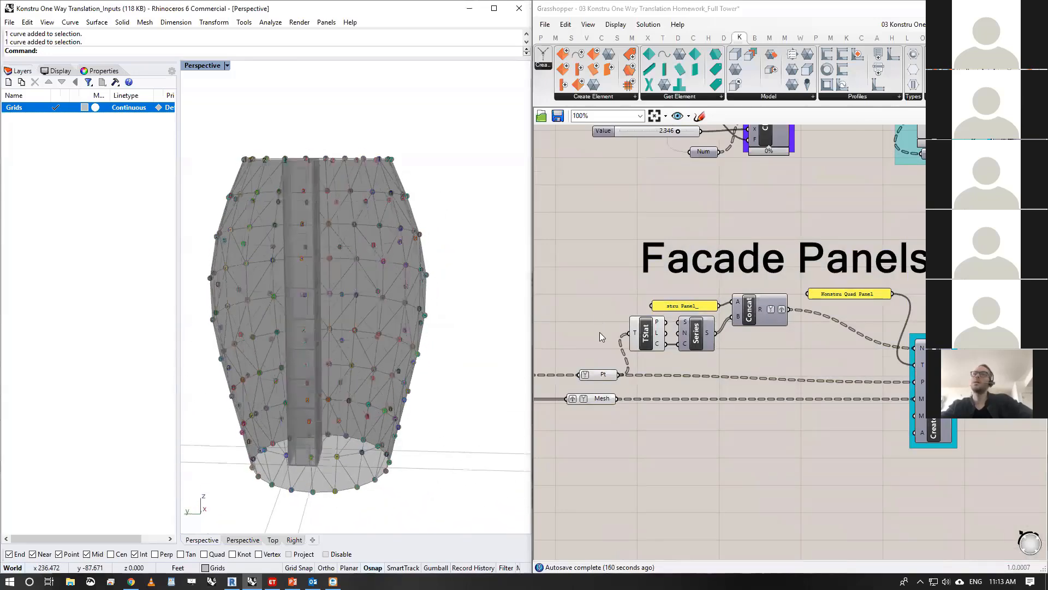
{"action": "right_click_drag", "start_coordinate": [940, 448], "coordinate": [925, 442]}
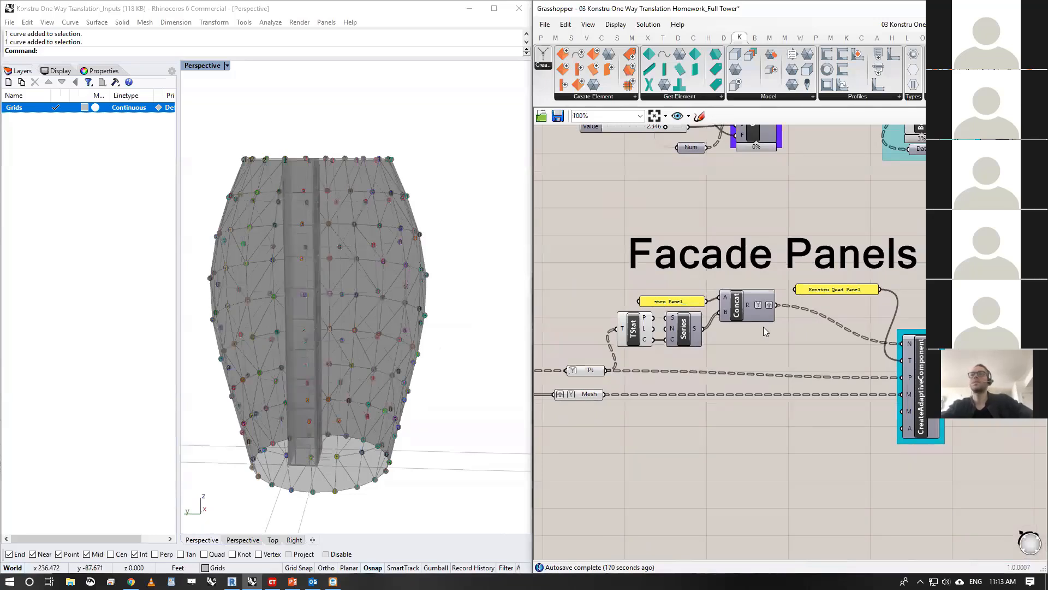
- Go to the upload part of the definition and move the Select Model component slightly up above the Merge component
{"action": "scroll", "coordinate": [763, 326], "scroll_direction": "down", "scroll_amount": 5}
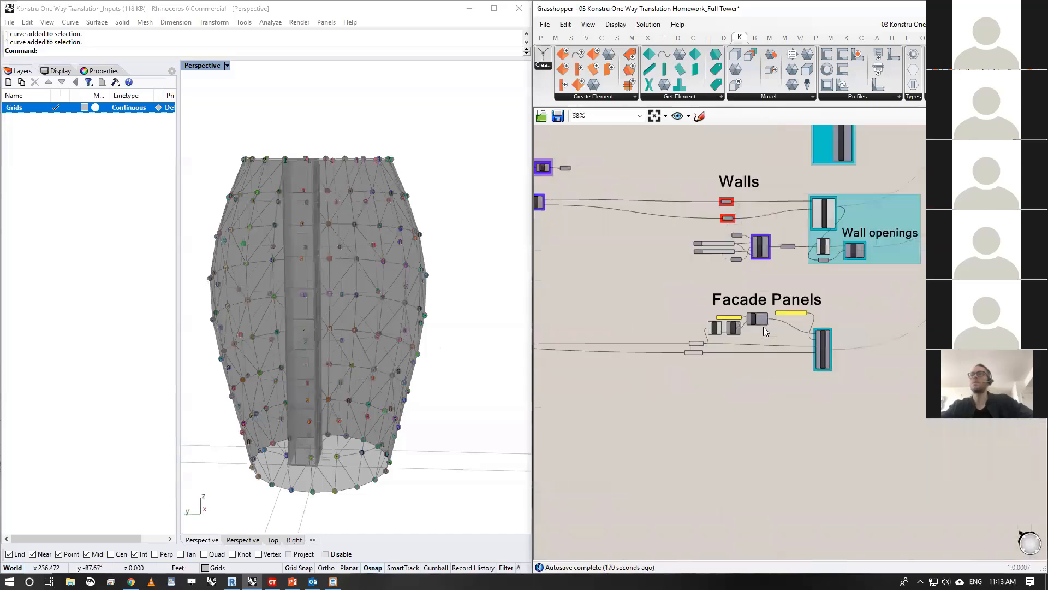
{"action": "scroll", "coordinate": [750, 328], "scroll_direction": "down", "scroll_amount": 3}
{"action": "scroll", "coordinate": [765, 312], "scroll_direction": "up", "scroll_amount": 8}
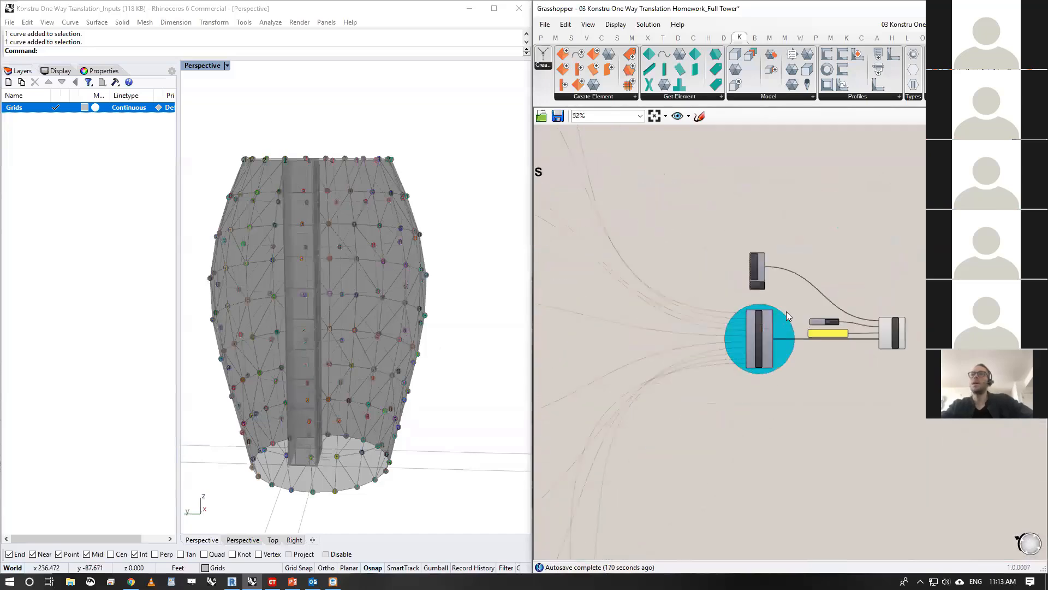
{"action": "right_click_drag", "start_coordinate": [740, 339], "coordinate": [691, 342]}
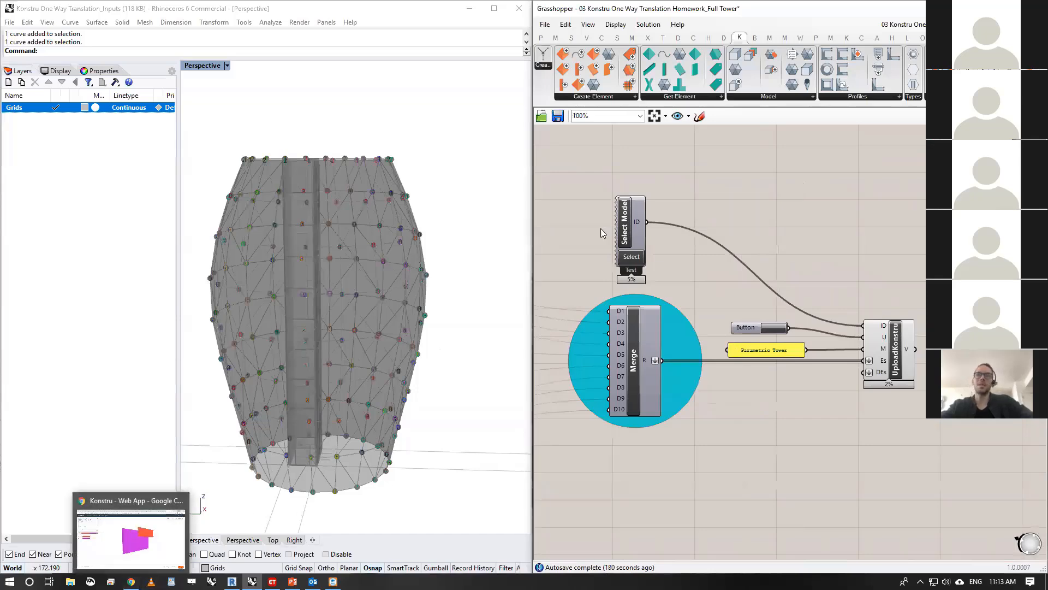
{"action": "left_click_drag", "start_coordinate": [625, 219], "coordinate": [628, 212]}
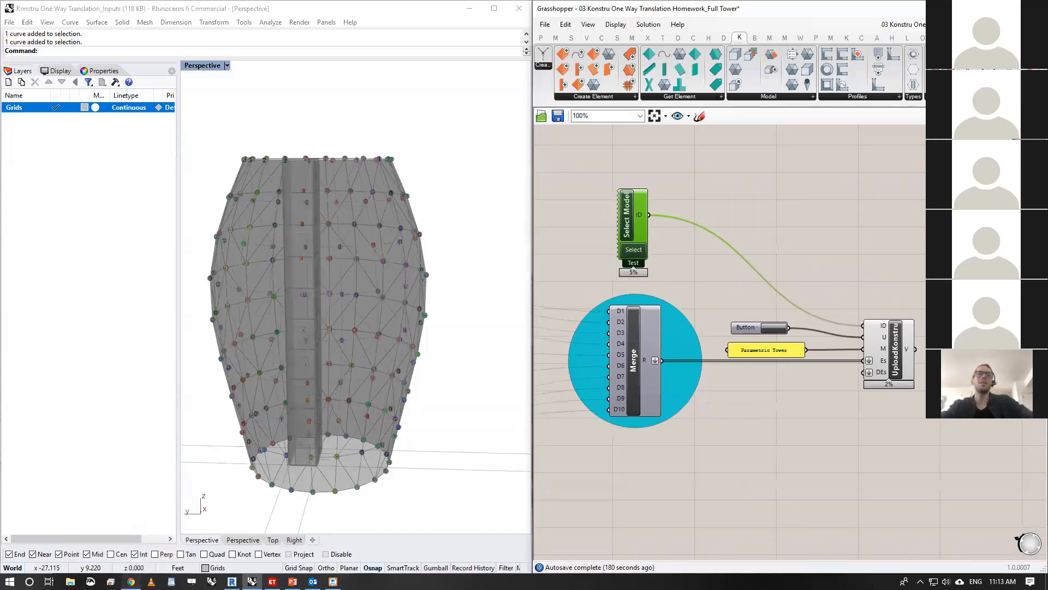
- Switch to Chrome and open the Konstru web app dashboard in a new tab
{"action": "mouse_move", "coordinate": [131, 581]}
{"action": "left_click", "coordinate": [131, 533]}
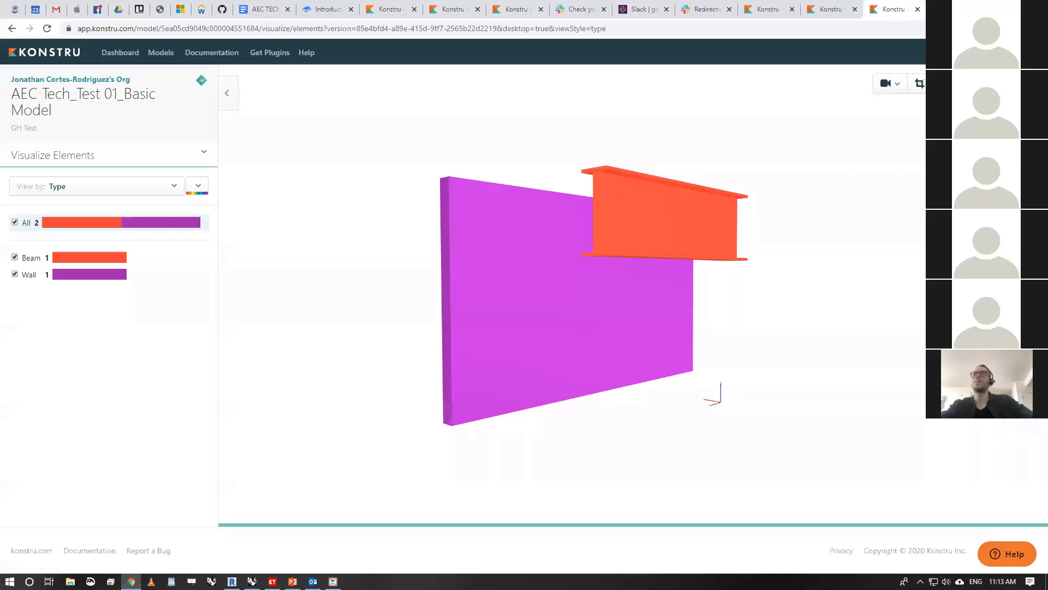
{"action": "key", "text": "ctrl+t"}
{"action": "type", "text": "ap"}
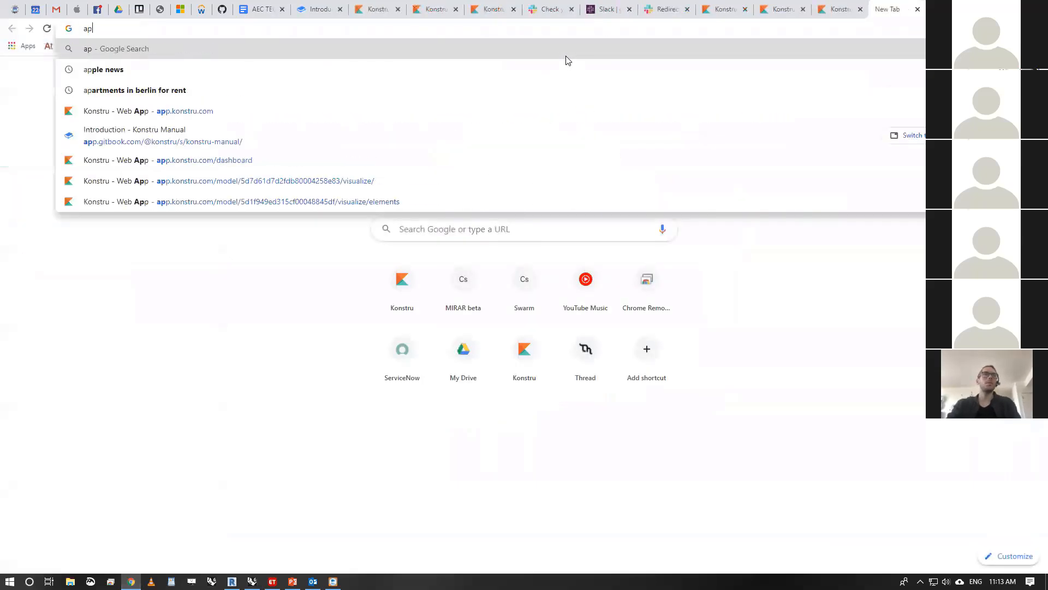
{"action": "key", "text": "Return"}
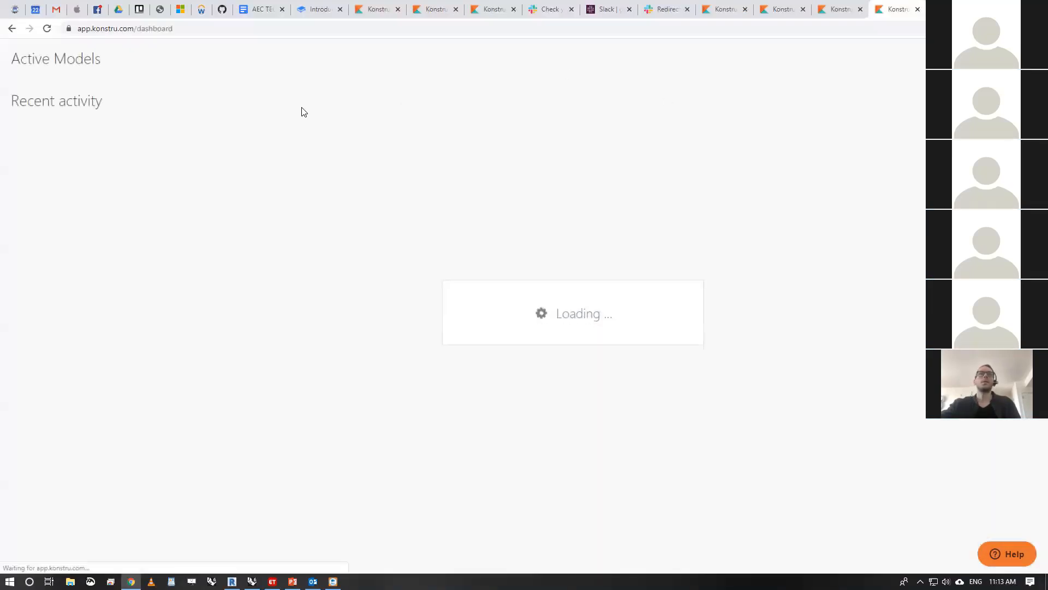
- Create a new Konstru model named AEC Tech Tower Test with the description Test
{"action": "left_click", "coordinate": [977, 52]}
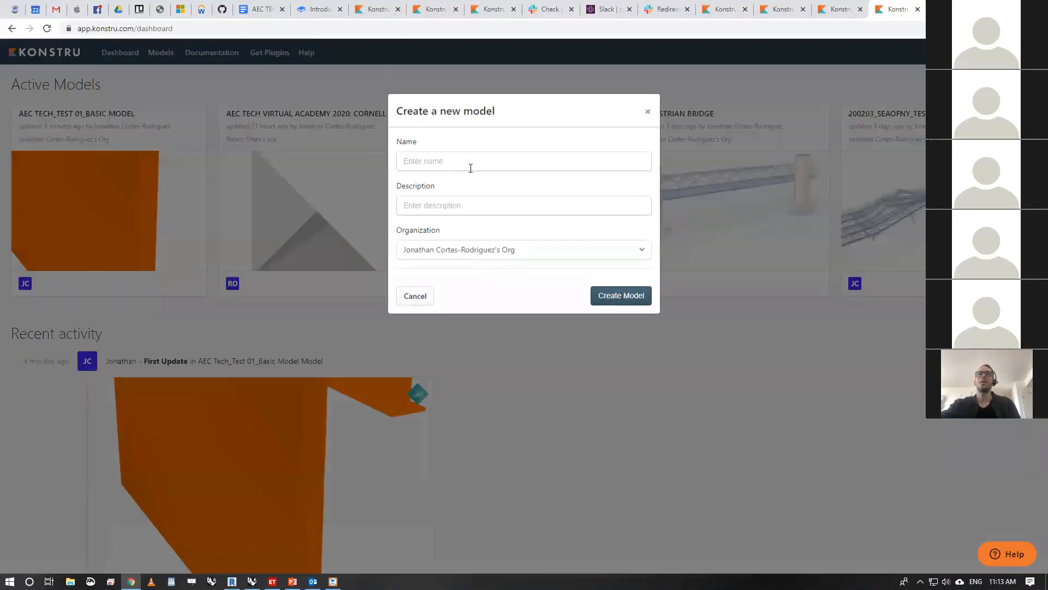
{"action": "left_click", "coordinate": [465, 161]}
{"action": "type", "text": "AEC Tech Tower Test"}
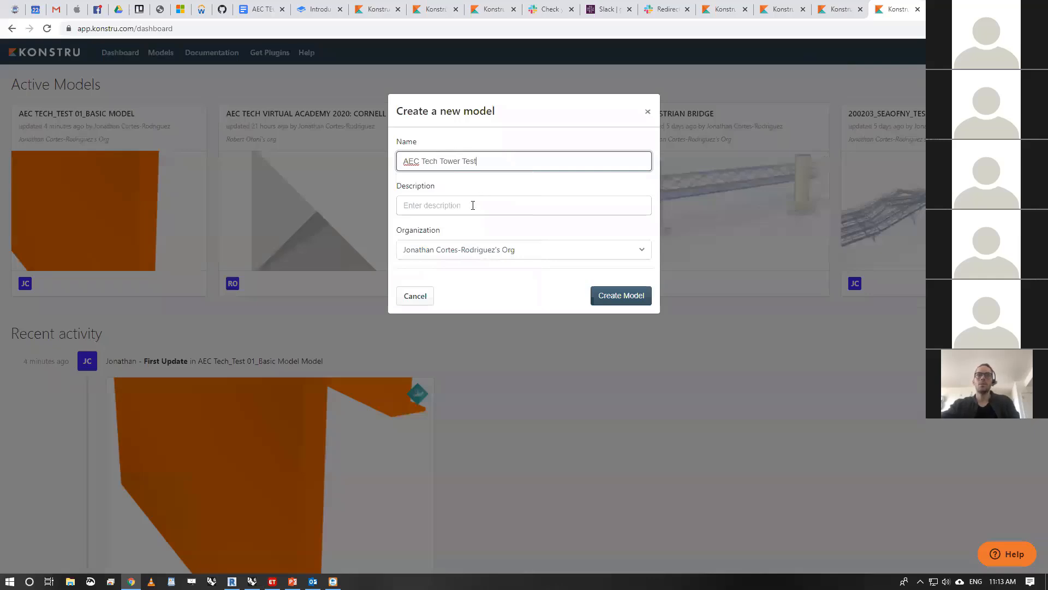
{"action": "left_click", "coordinate": [472, 206]}
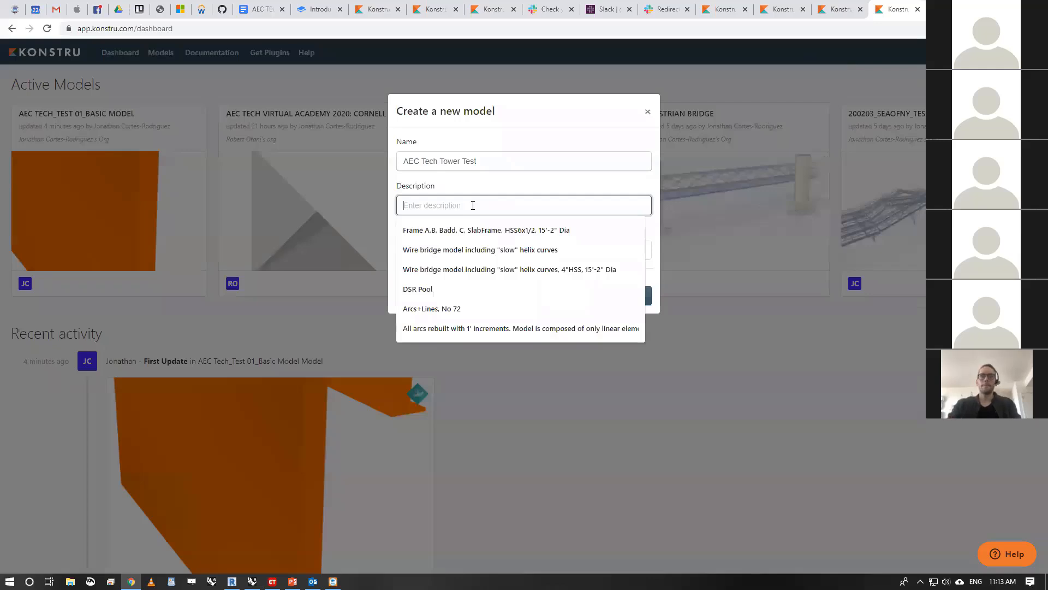
{"action": "type", "text": "Test"}
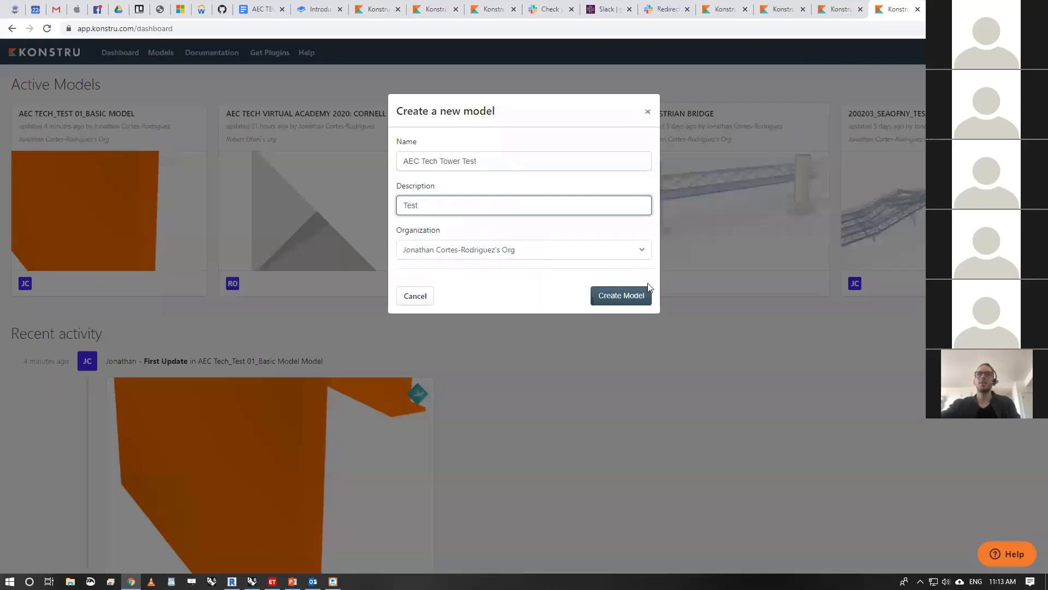
{"action": "left_click", "coordinate": [633, 295]}
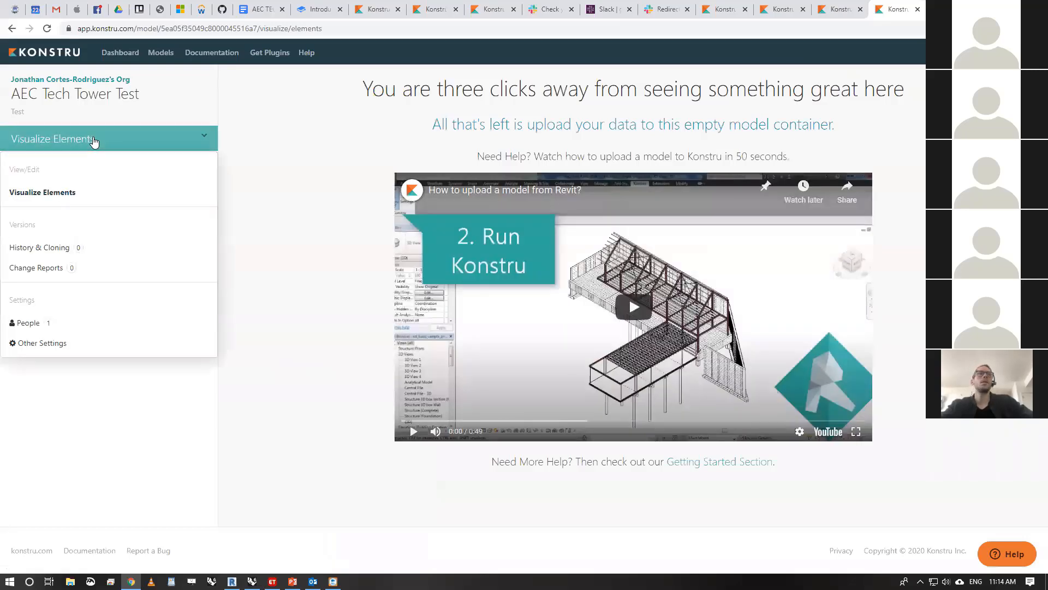
- Switch back to Grasshopper and set AEC Tech Tower Test as the target in the Select Model component
{"action": "key", "text": "alt+Tab"}
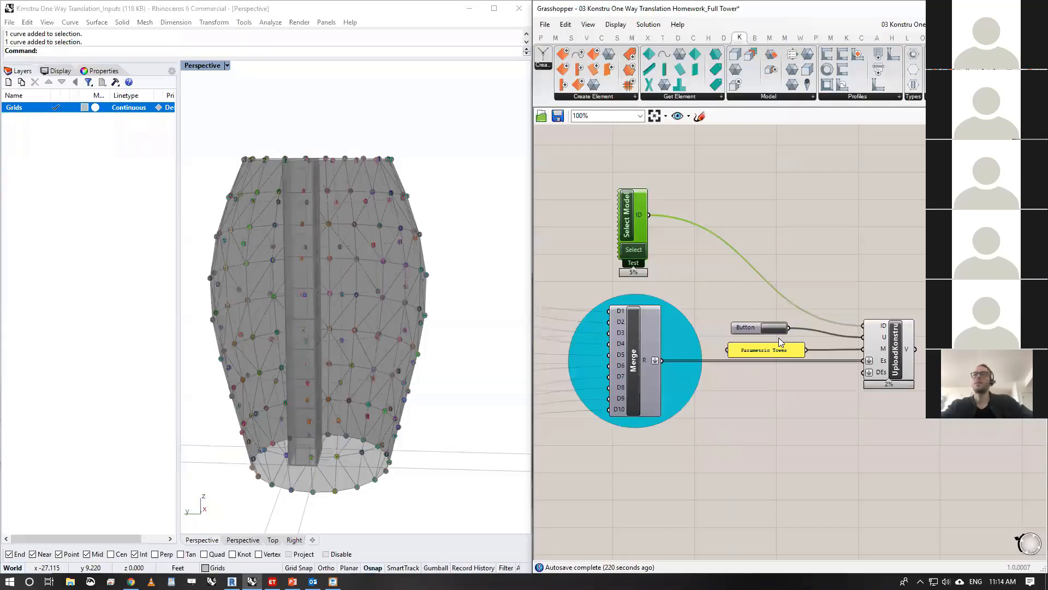
{"action": "double_click", "coordinate": [637, 251]}
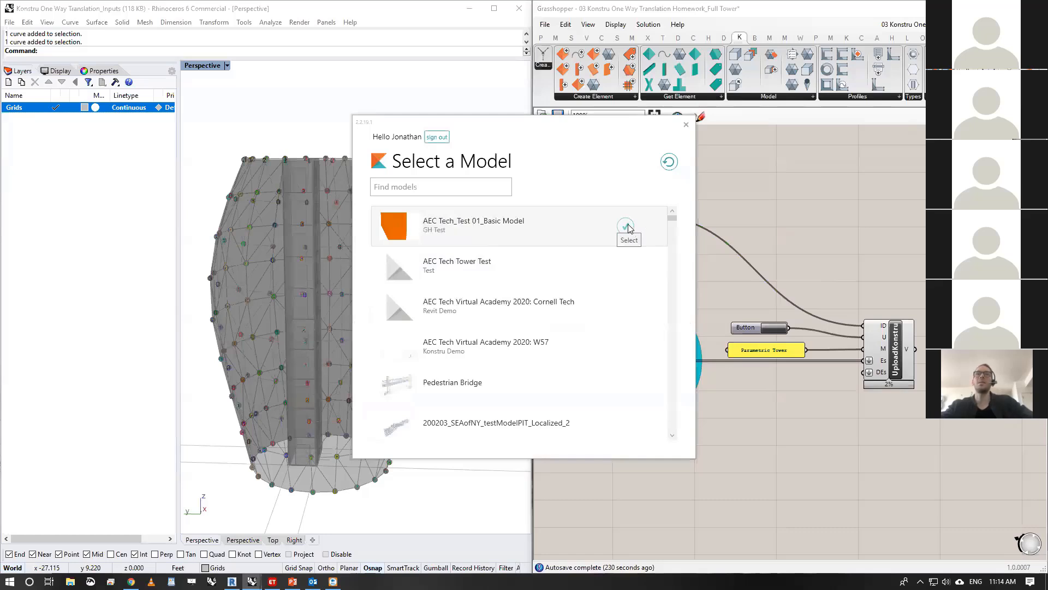
{"action": "left_click", "coordinate": [628, 269]}
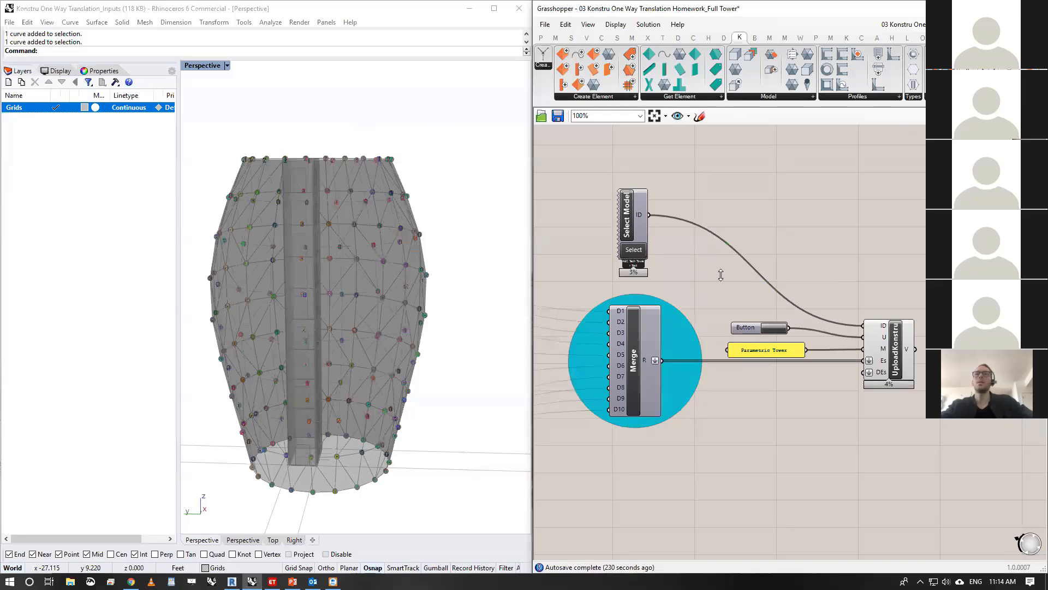
- Start the Konstru upload, expand the list of new elements for review and proceed with uploading them
{"action": "left_click", "coordinate": [774, 327]}
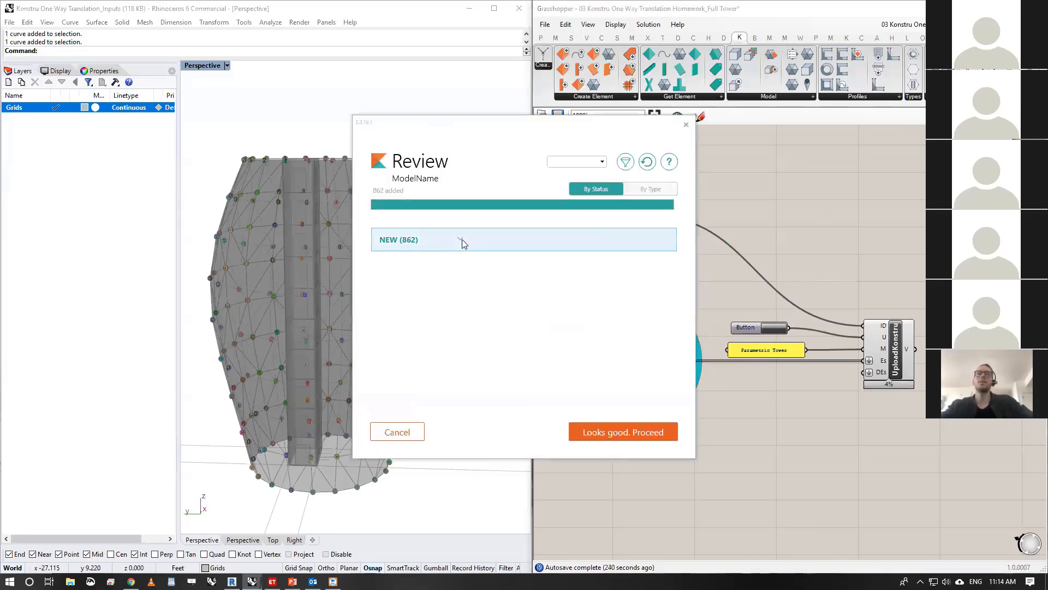
{"action": "left_click", "coordinate": [462, 239]}
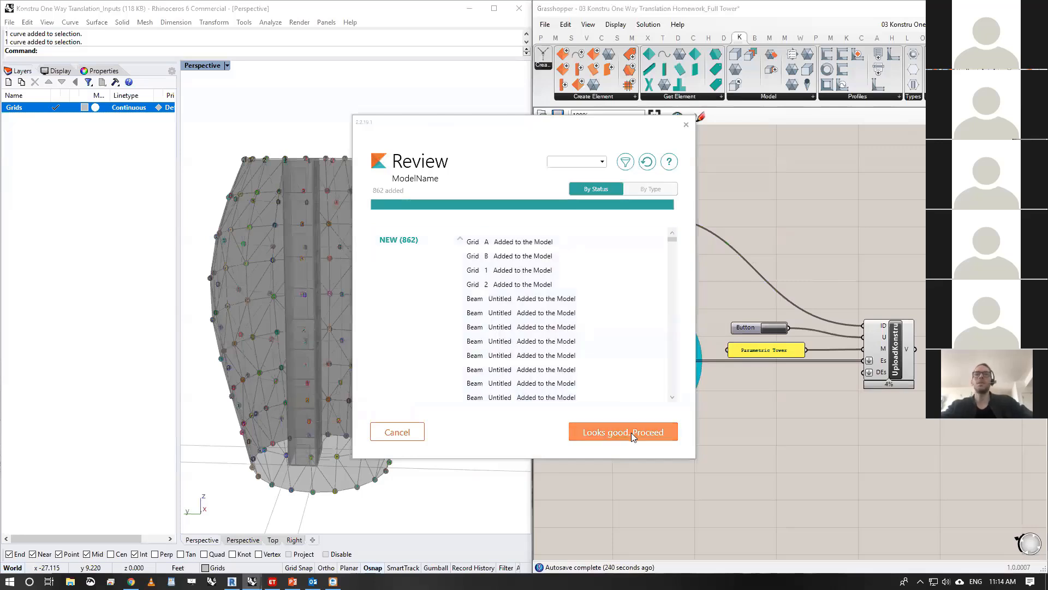
{"action": "left_click", "coordinate": [632, 437]}
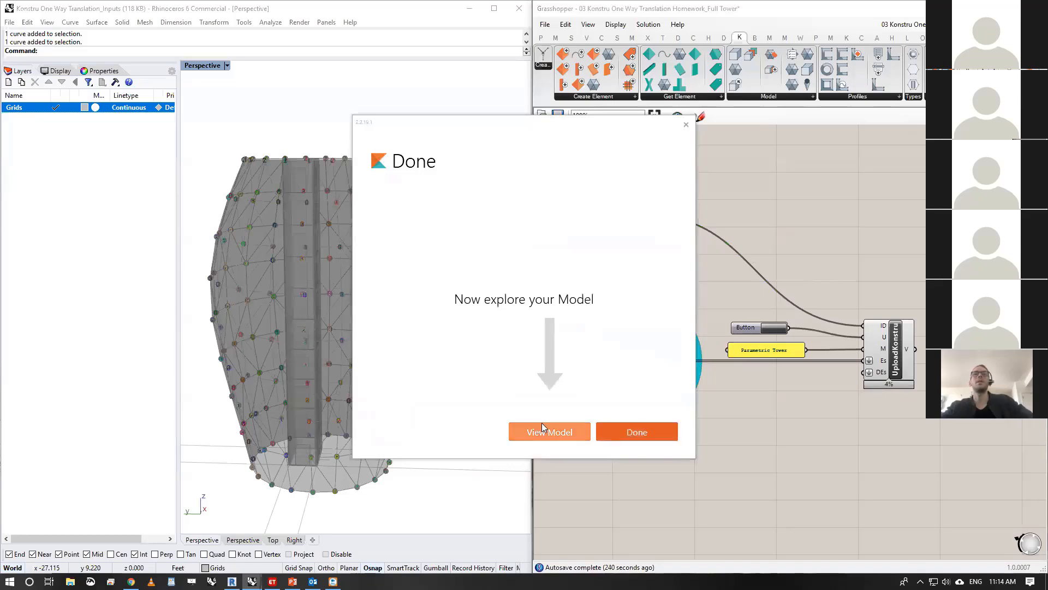
- Open the uploaded tower model in the Konstru web viewer and view its elements by Profile
{"action": "left_click", "coordinate": [552, 430]}
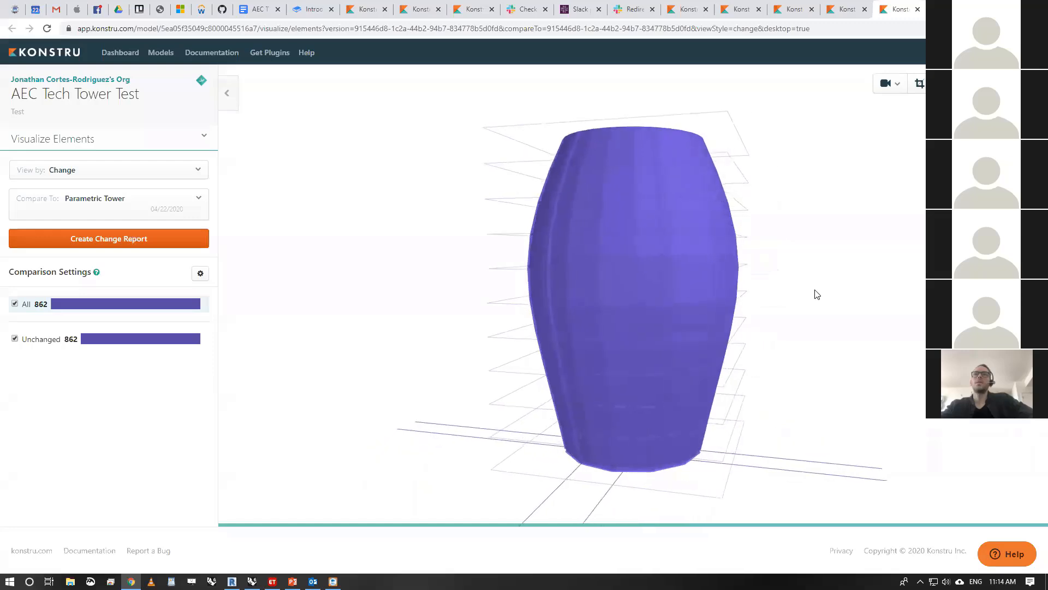
{"action": "left_click", "coordinate": [54, 172]}
{"action": "left_click", "coordinate": [76, 330]}
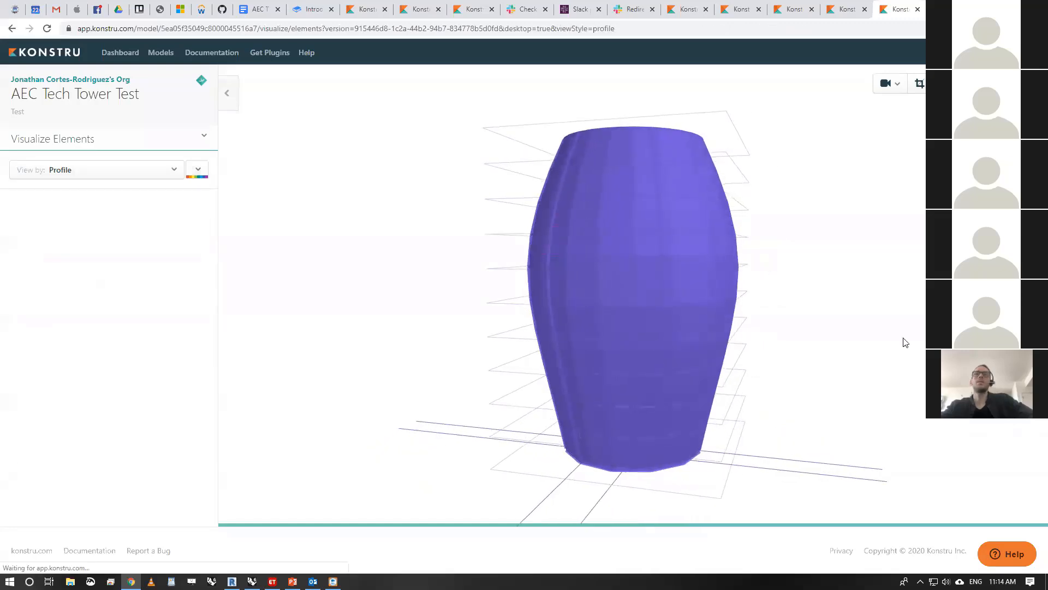
- Show the element details of a perimeter column on one of the tower's upper floors
{"action": "left_click_drag", "start_coordinate": [903, 342], "coordinate": [754, 261]}
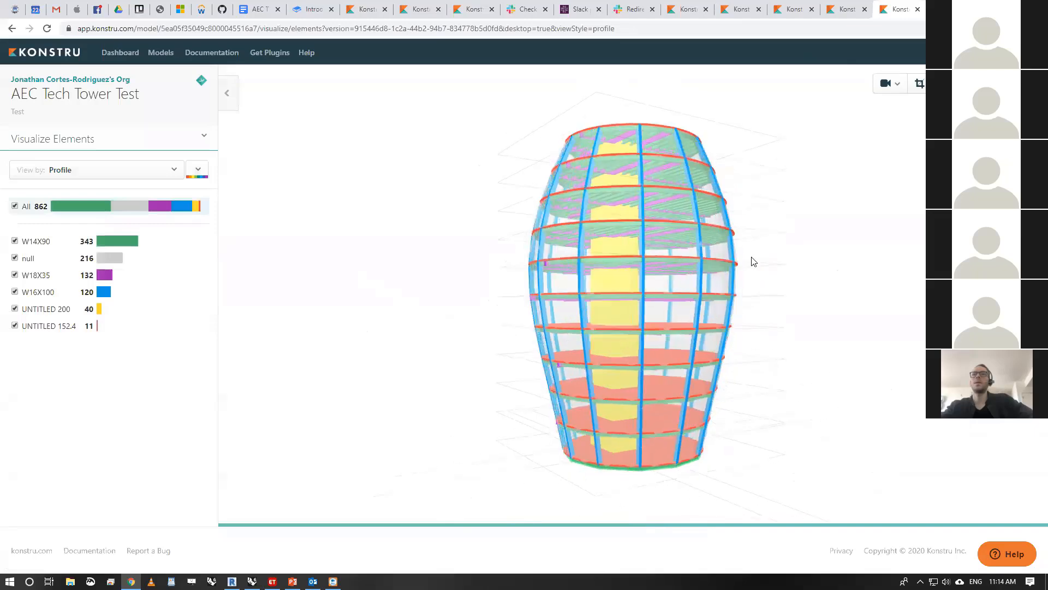
{"action": "left_click", "coordinate": [586, 208]}
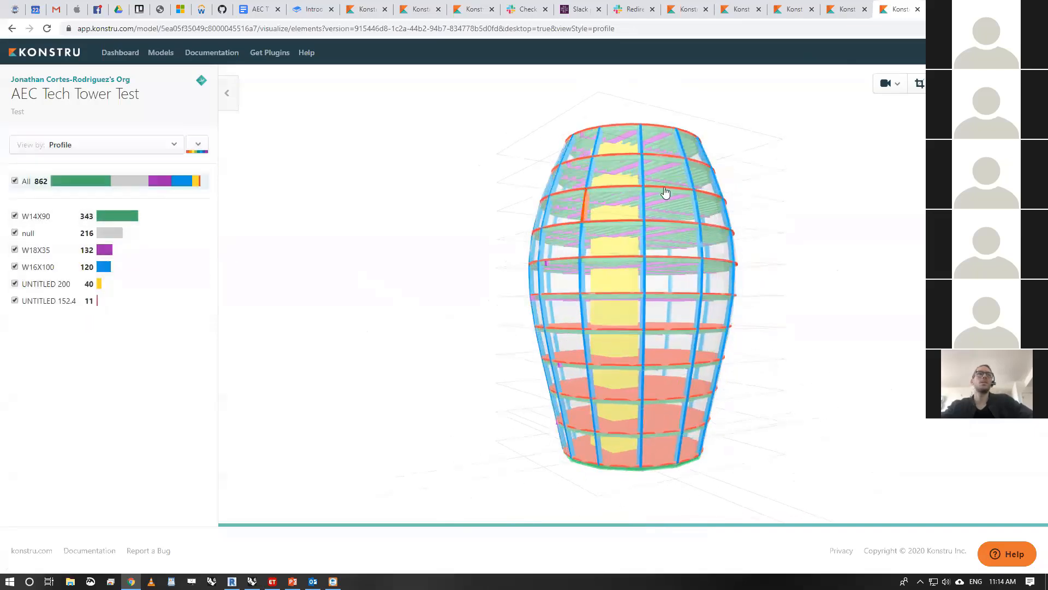
{"action": "left_click", "coordinate": [587, 210]}
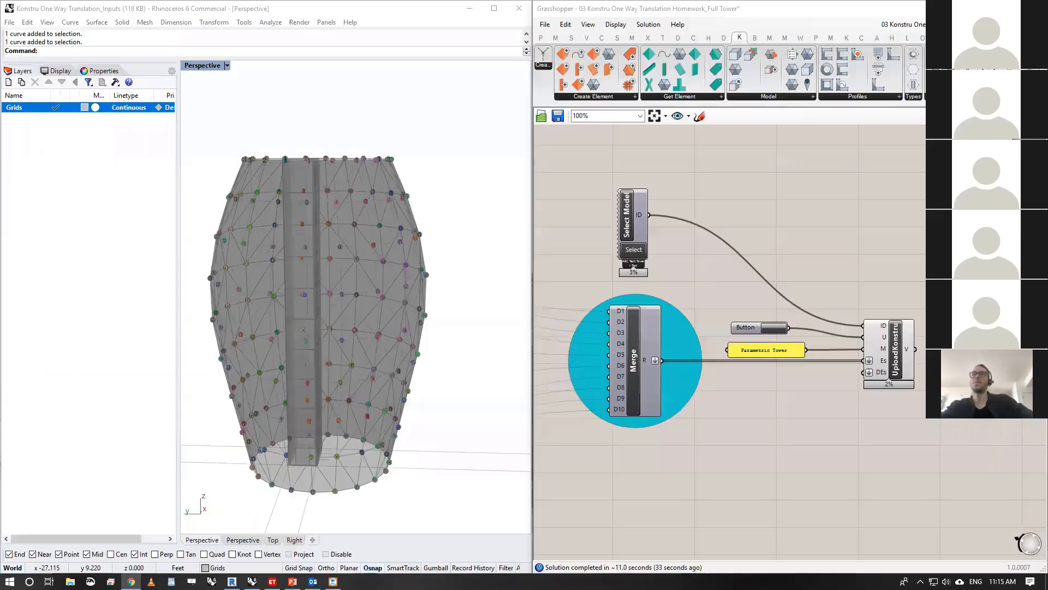
- Switch back to Grasshopper and reshape the Tower Shape graph by moving its upper handle up and further left, locking the solver during the edit
{"action": "key", "text": "alt+Tab"}
{"action": "right_click_drag", "start_coordinate": [846, 315], "coordinate": [1008, 353]}
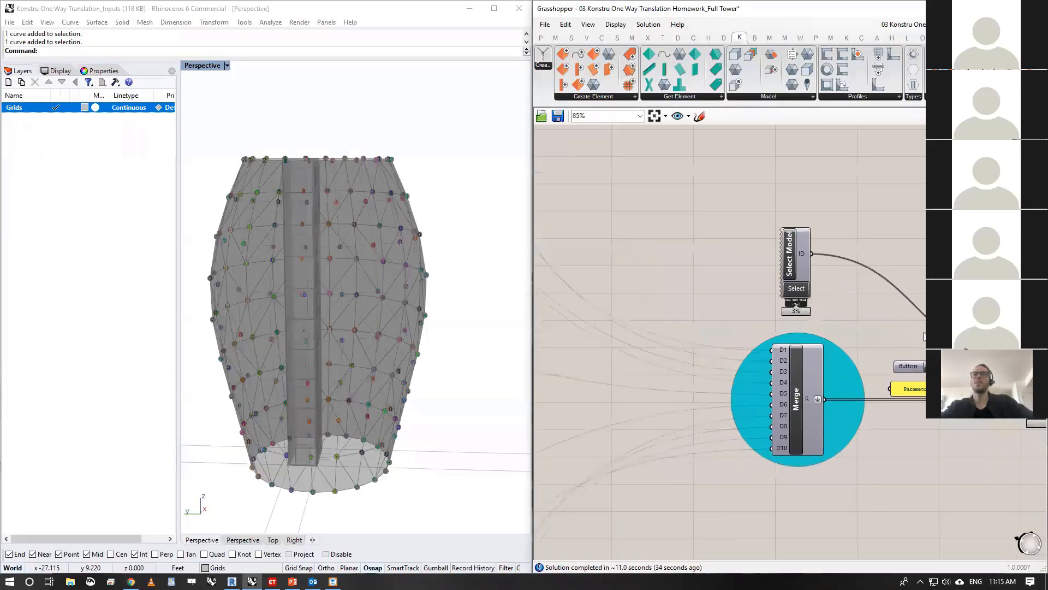
{"action": "scroll", "coordinate": [983, 338], "scroll_direction": "down", "scroll_amount": 5}
{"action": "right_click_drag", "start_coordinate": [627, 220], "coordinate": [1019, 310]}
{"action": "scroll", "coordinate": [700, 273], "scroll_direction": "up", "scroll_amount": 5}
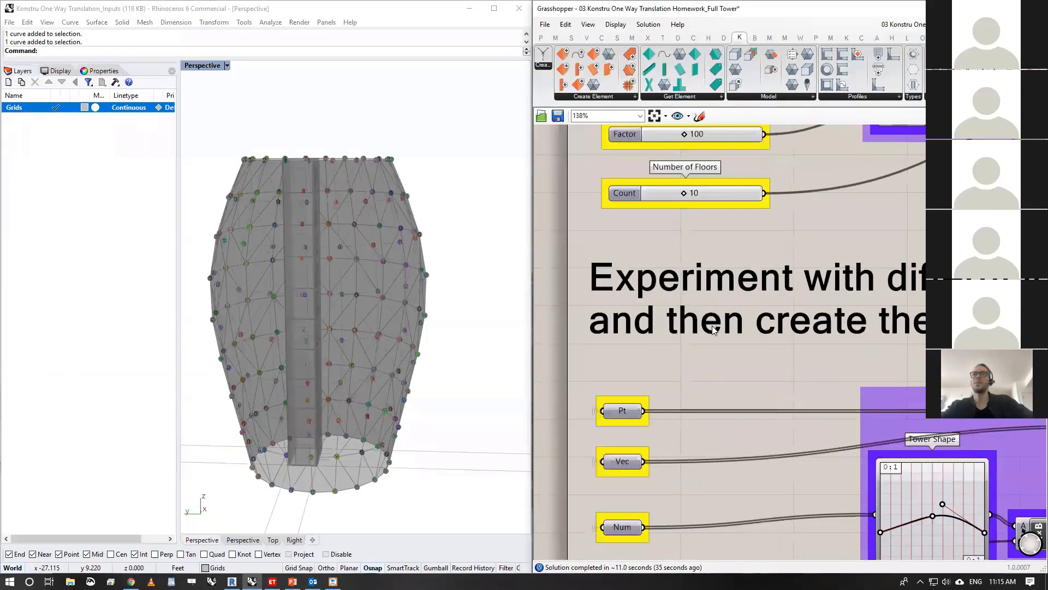
{"action": "right_click_drag", "start_coordinate": [703, 312], "coordinate": [636, 243]}
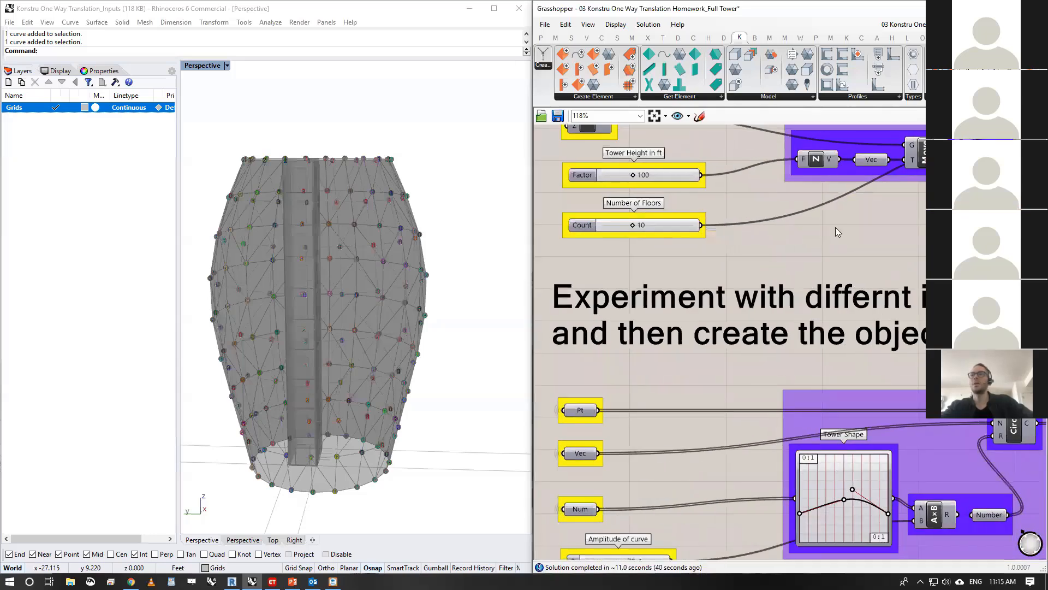
{"action": "right_click", "coordinate": [838, 232]}
{"action": "left_click", "coordinate": [876, 352]}
{"action": "left_click_drag", "start_coordinate": [852, 489], "coordinate": [815, 454]}
{"action": "right_click", "coordinate": [792, 218]}
{"action": "left_click", "coordinate": [834, 339]}
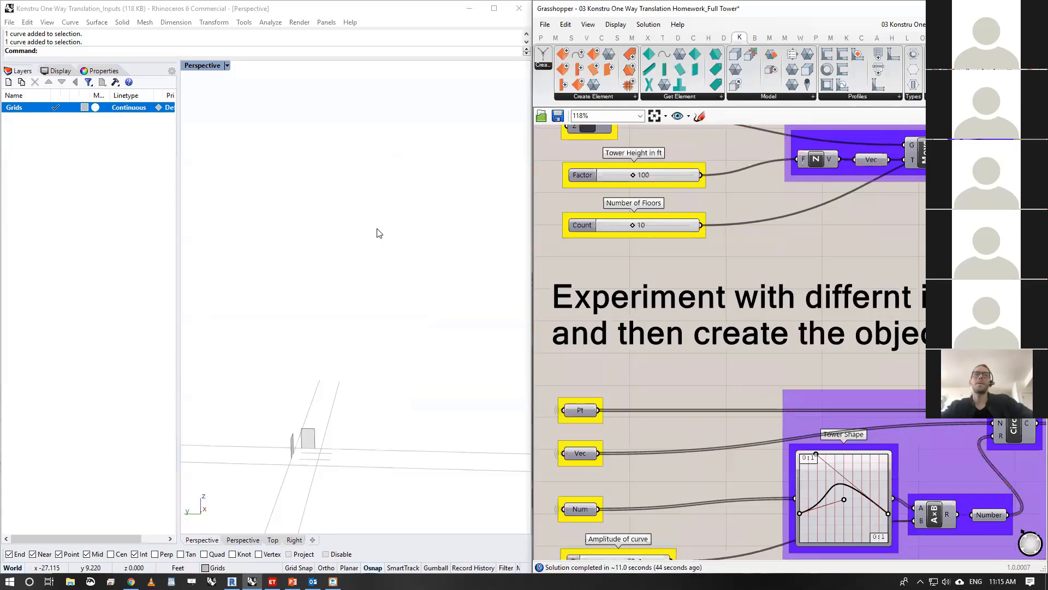
{"action": "right_click_drag", "start_coordinate": [377, 232], "coordinate": [358, 260]}
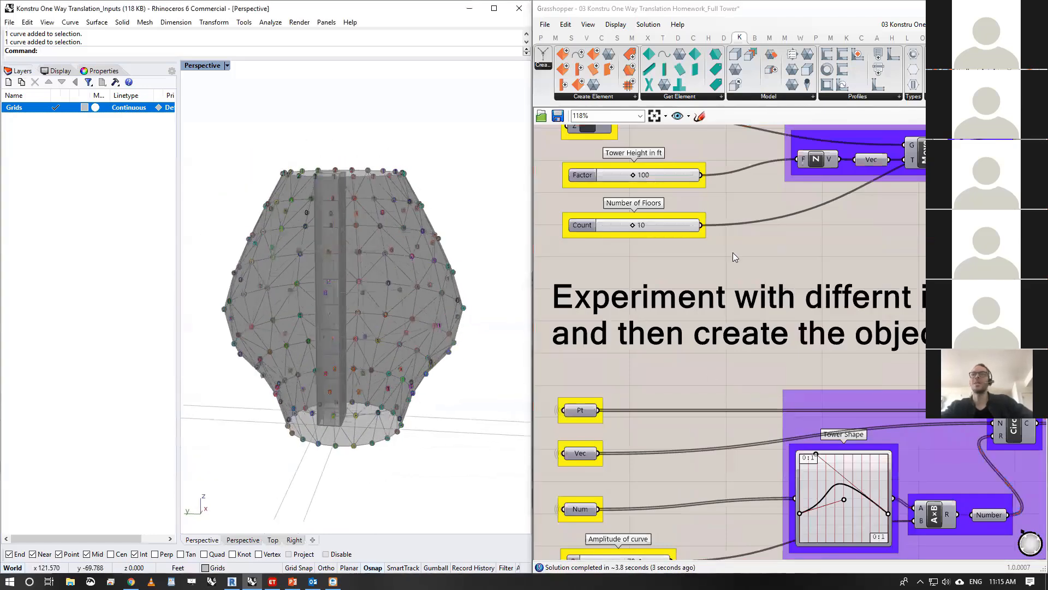
- Switch to the PowerPoint slide show and advance to the Round Trip + Model Updates slide
{"action": "scroll", "coordinate": [698, 259], "scroll_direction": "down", "scroll_amount": 6}
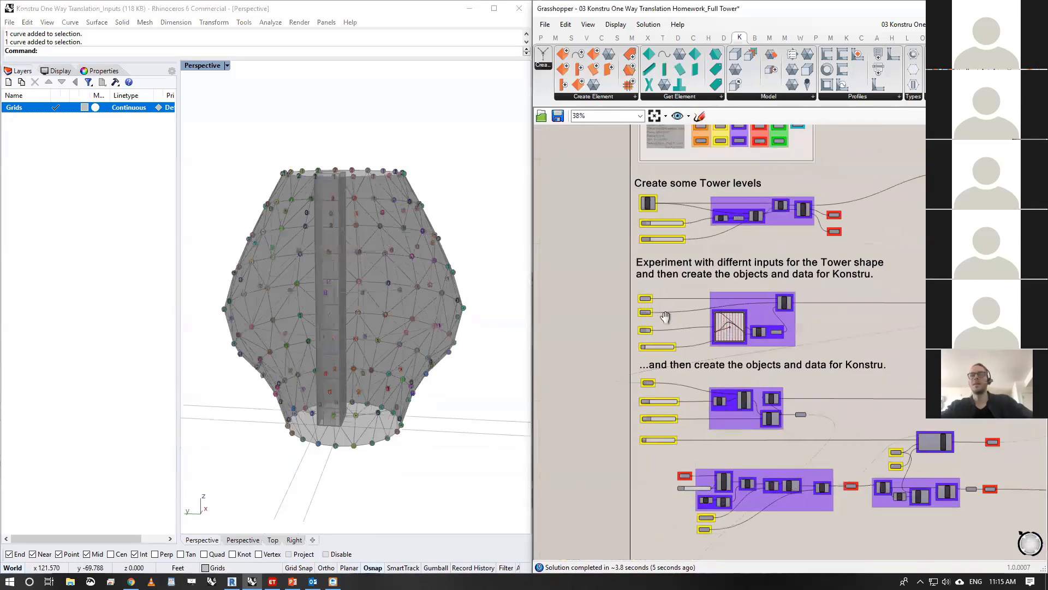
{"action": "scroll", "coordinate": [634, 276], "scroll_direction": "down", "scroll_amount": 2}
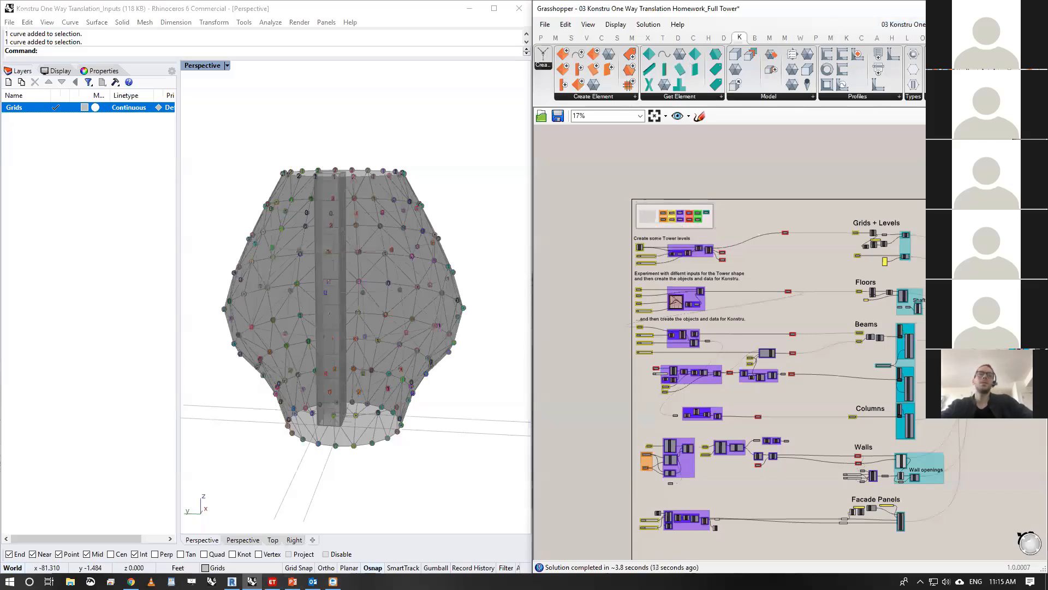
{"action": "mouse_move", "coordinate": [332, 581]}
{"action": "left_click", "coordinate": [293, 581]}
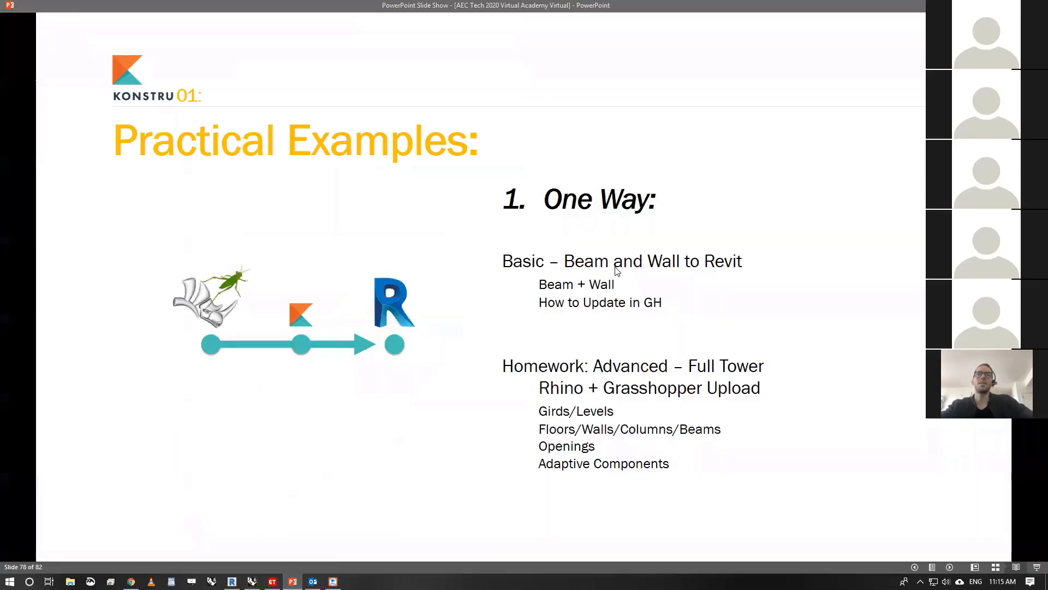
{"action": "left_click", "coordinate": [615, 267]}
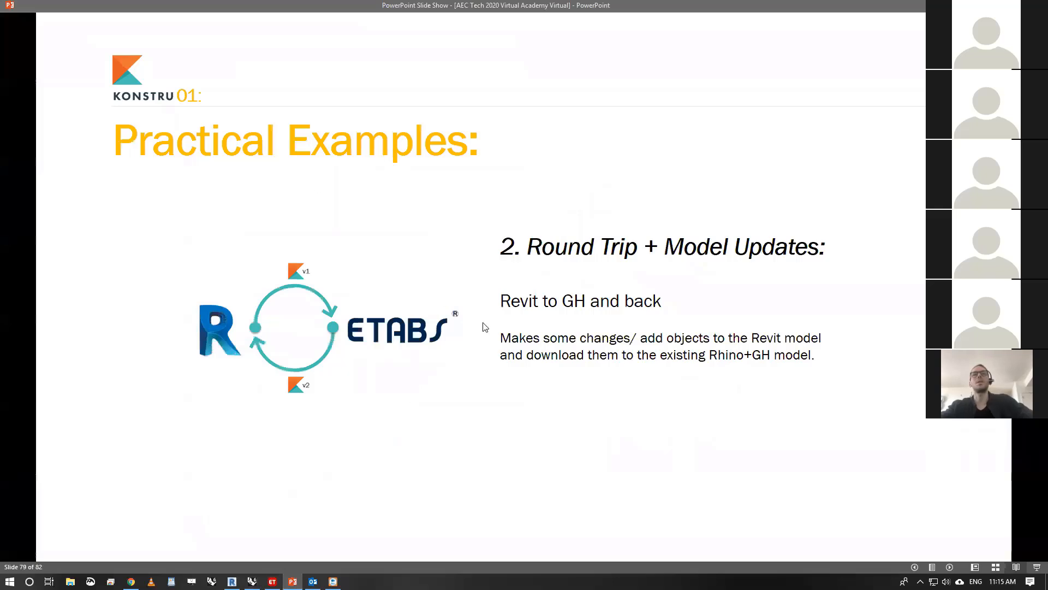
- Return to Grasshopper, switch to the last open definition in the document list, and minimise the Grasshopper and Rhino windows
{"action": "key", "text": "alt+Tab"}
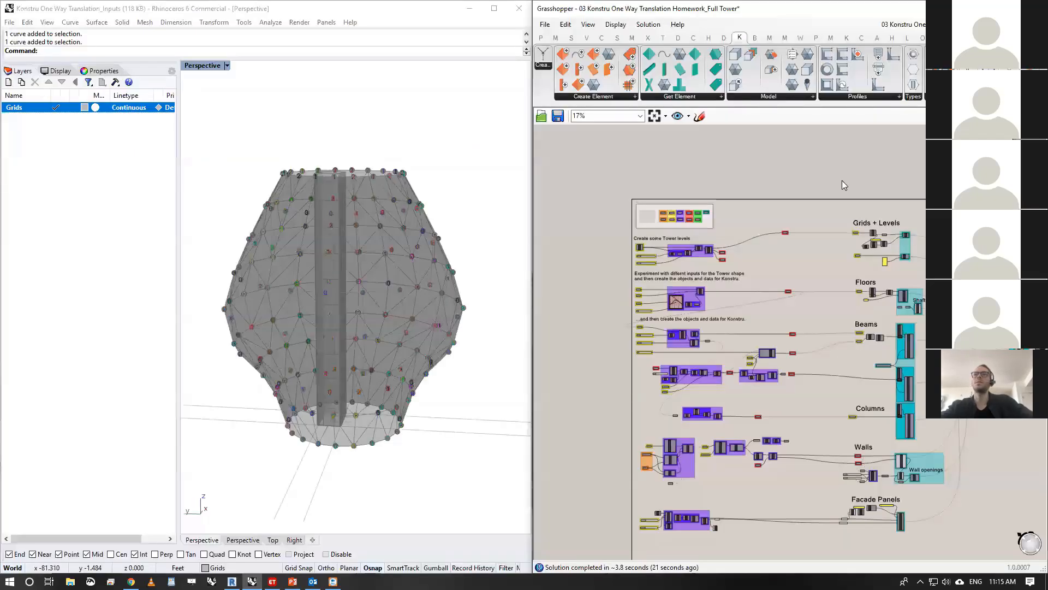
{"action": "left_click", "coordinate": [904, 24]}
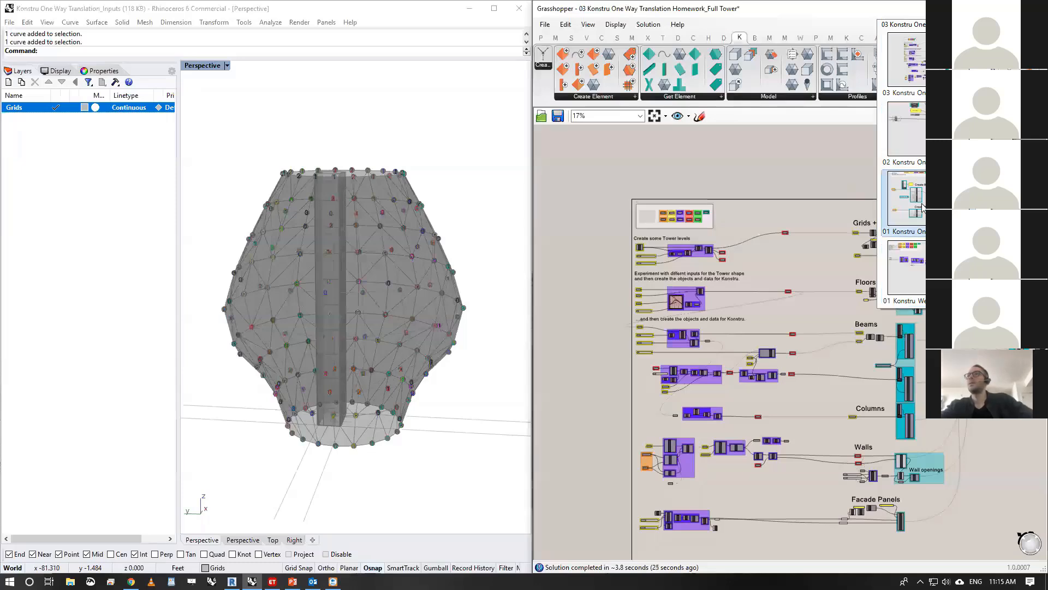
{"action": "left_click", "coordinate": [911, 289]}
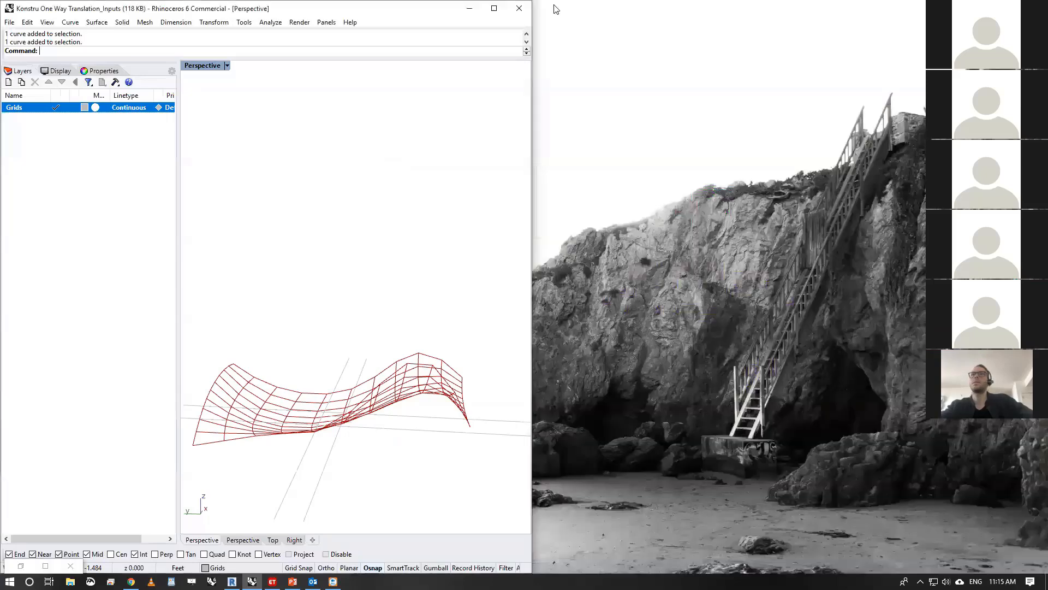
{"action": "left_click", "coordinate": [469, 8]}
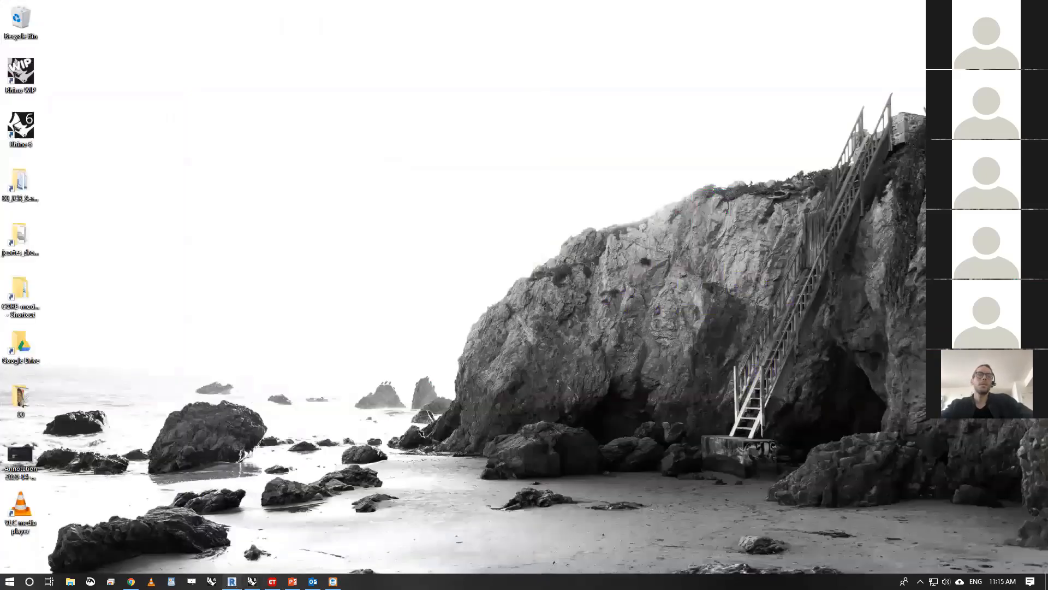
- Switch to Revit and display the {3D} view of the 01 Konstru Basic Revit Model
{"action": "left_click", "coordinate": [231, 580]}
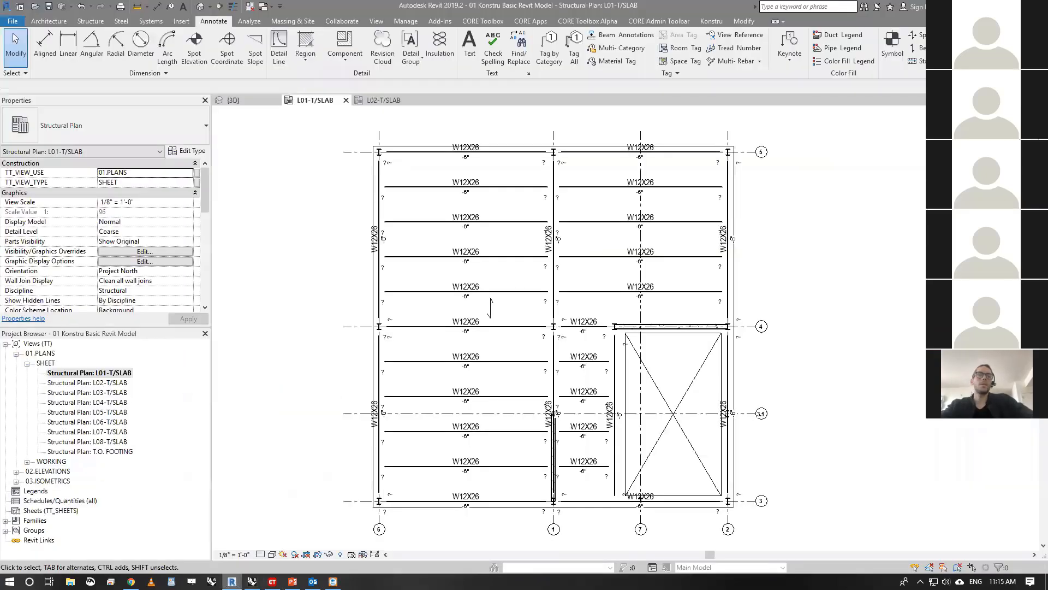
{"action": "left_click", "coordinate": [240, 101]}
{"action": "middle_click_drag", "start_coordinate": [510, 223], "coordinate": [482, 211]}
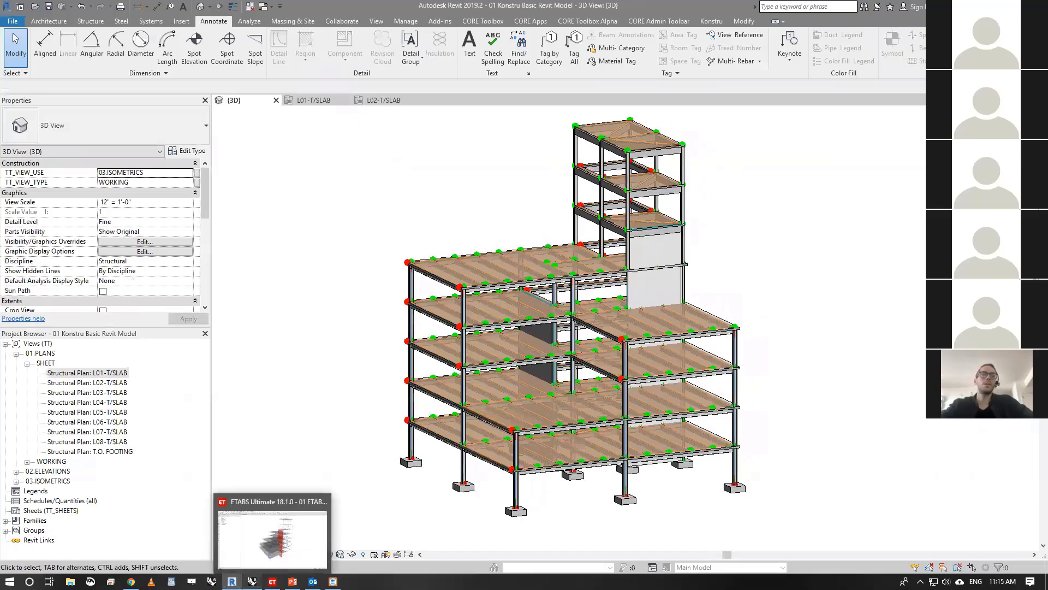
- Review the Round Trip + Model Updates slide in PowerPoint, and return to Revit to display the Konstru tools
{"action": "mouse_move", "coordinate": [251, 581]}
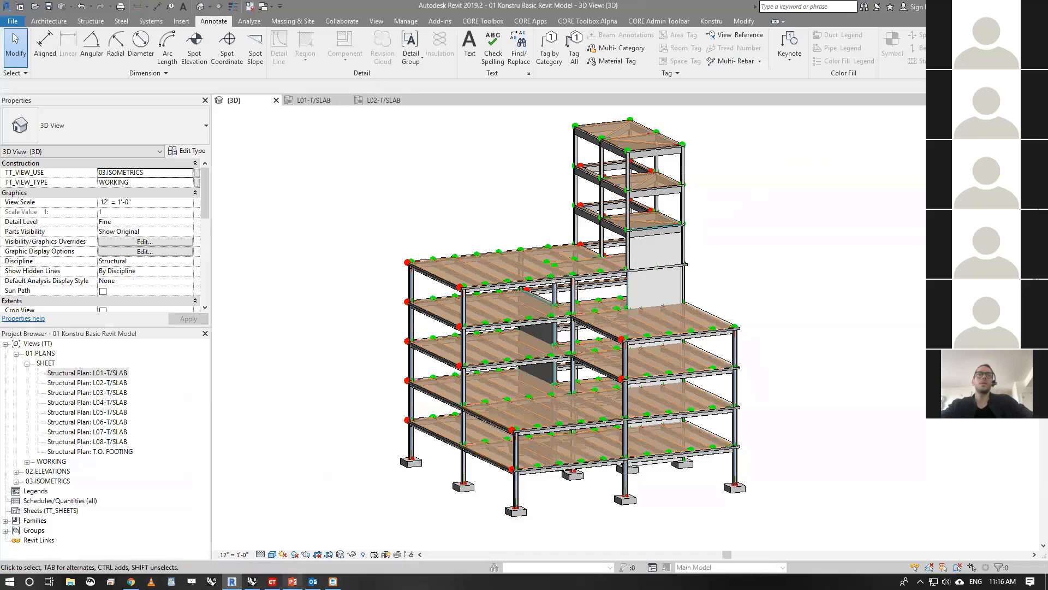
{"action": "left_click", "coordinate": [290, 526]}
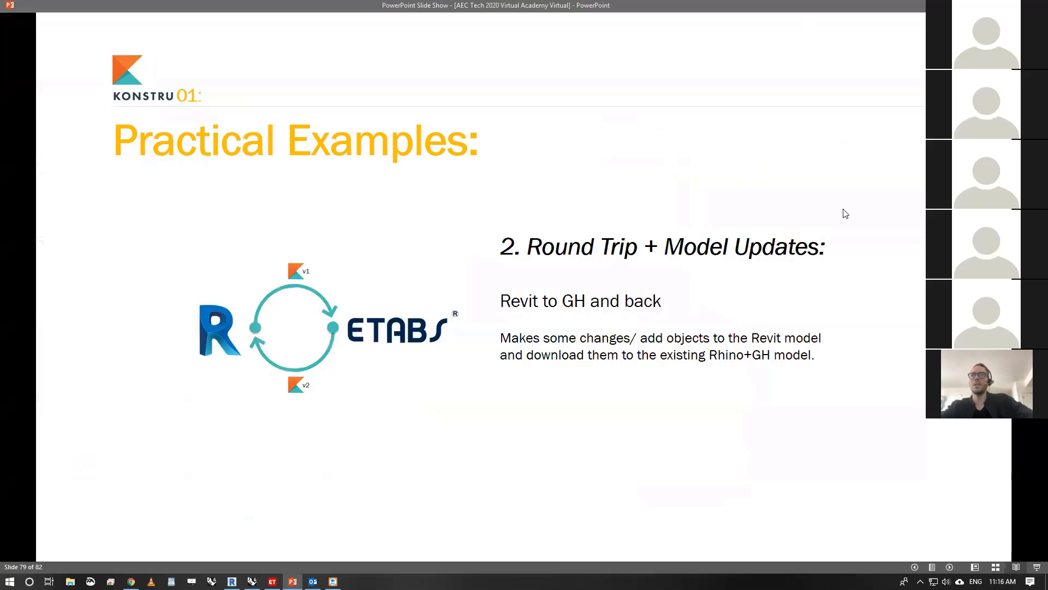
{"action": "key", "text": "alt+Tab"}
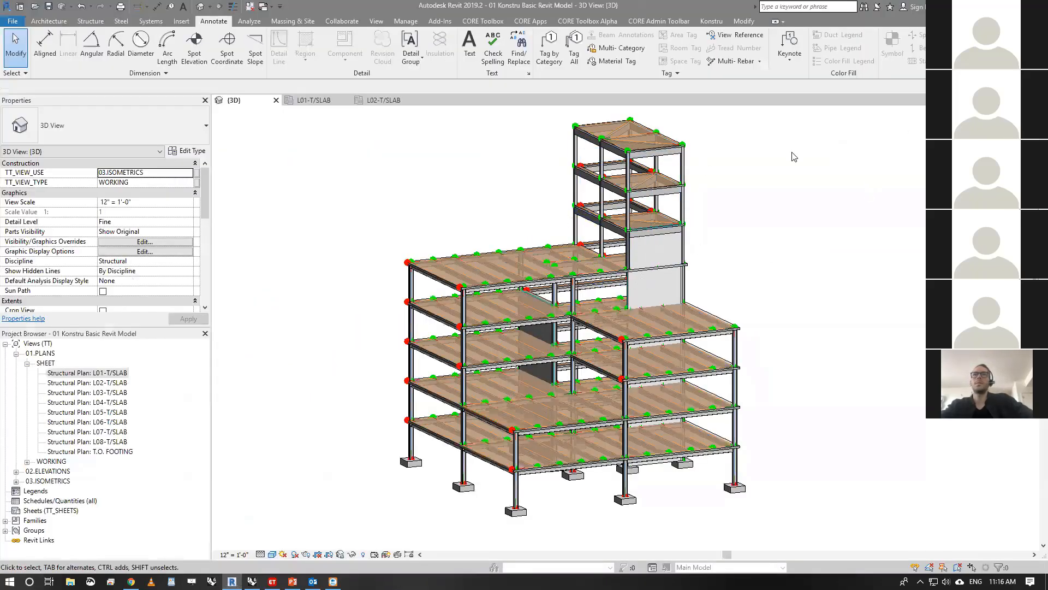
{"action": "left_click", "coordinate": [718, 23]}
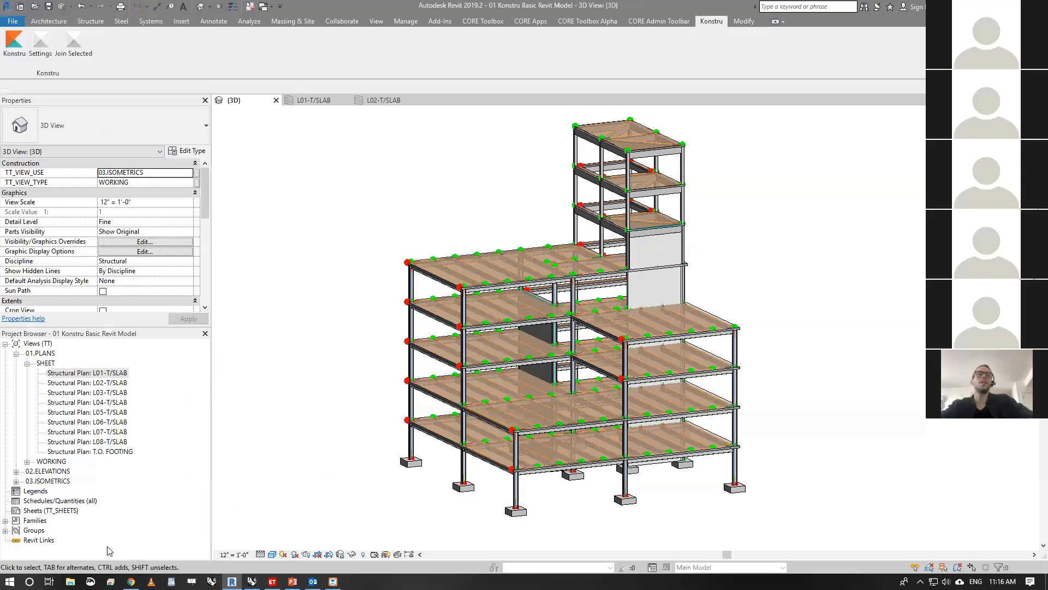
- Switch to Chrome and open the organization's Konstru models page in a new tab
{"action": "left_click", "coordinate": [131, 581]}
{"action": "key", "text": "ctrl+t"}
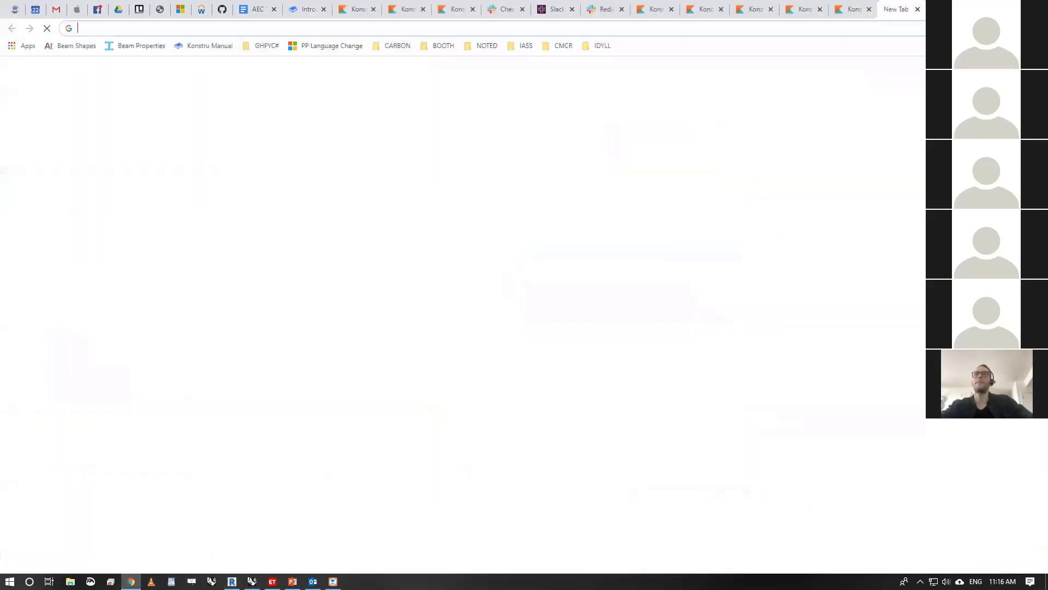
{"action": "left_click", "coordinate": [917, 10]}
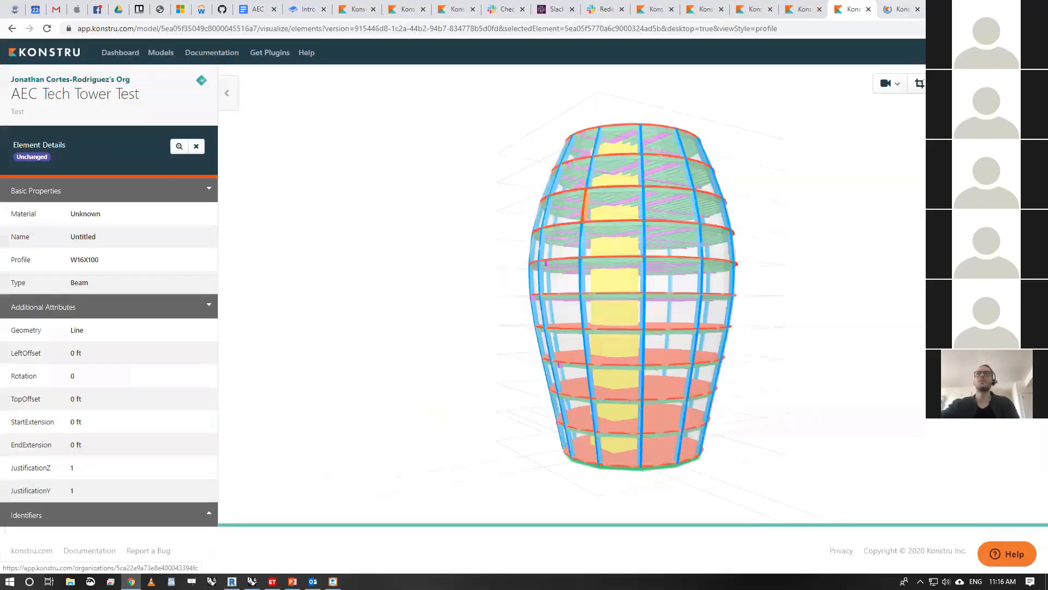
{"action": "key", "text": "ctrl+Tab"}
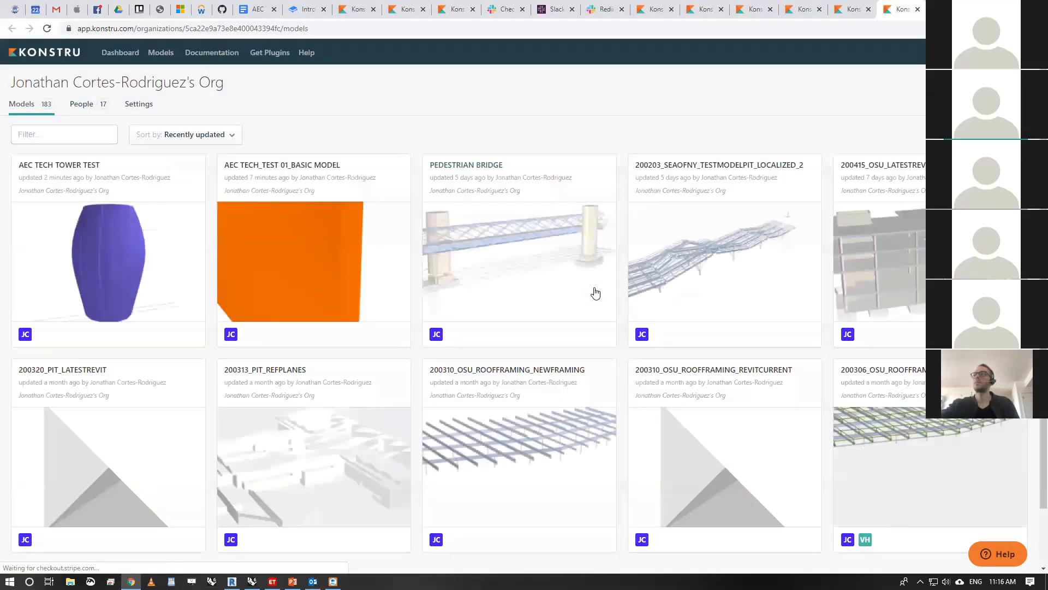
- Create a new Konstru model named AEC Tech_Revit Model For Etabs and dismiss the notification
{"action": "left_click", "coordinate": [986, 135]}
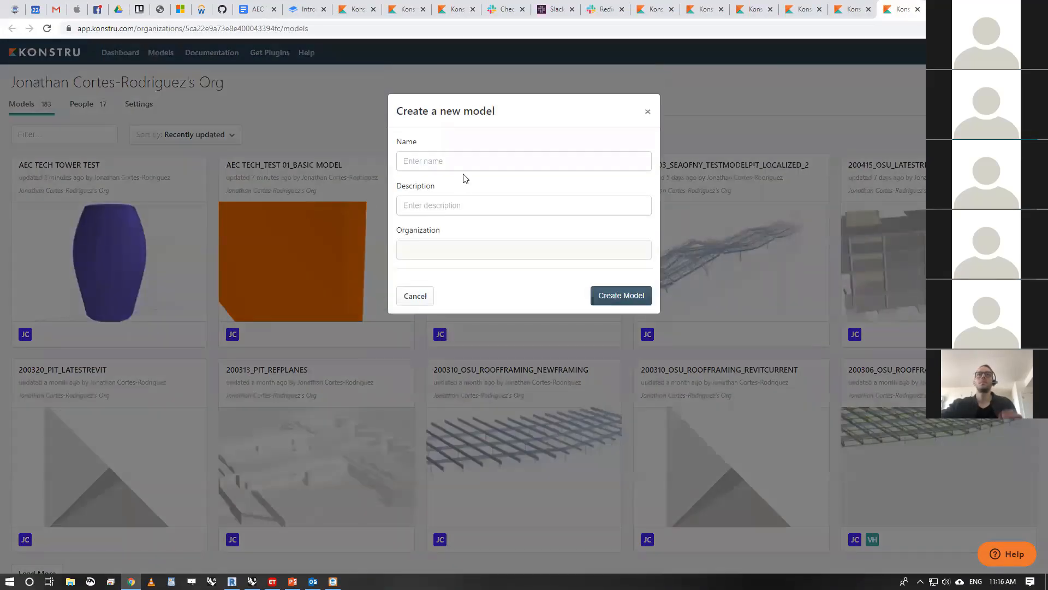
{"action": "left_click", "coordinate": [470, 157]}
{"action": "type", "text": "AEC "}
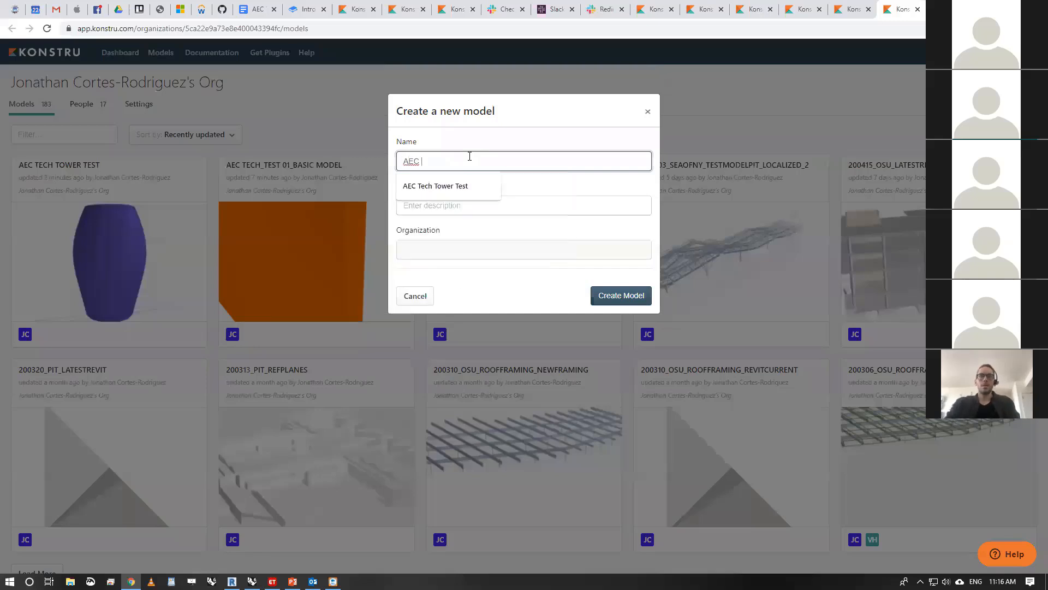
{"action": "type", "text": "Tech_Revit Model For Etabs"}
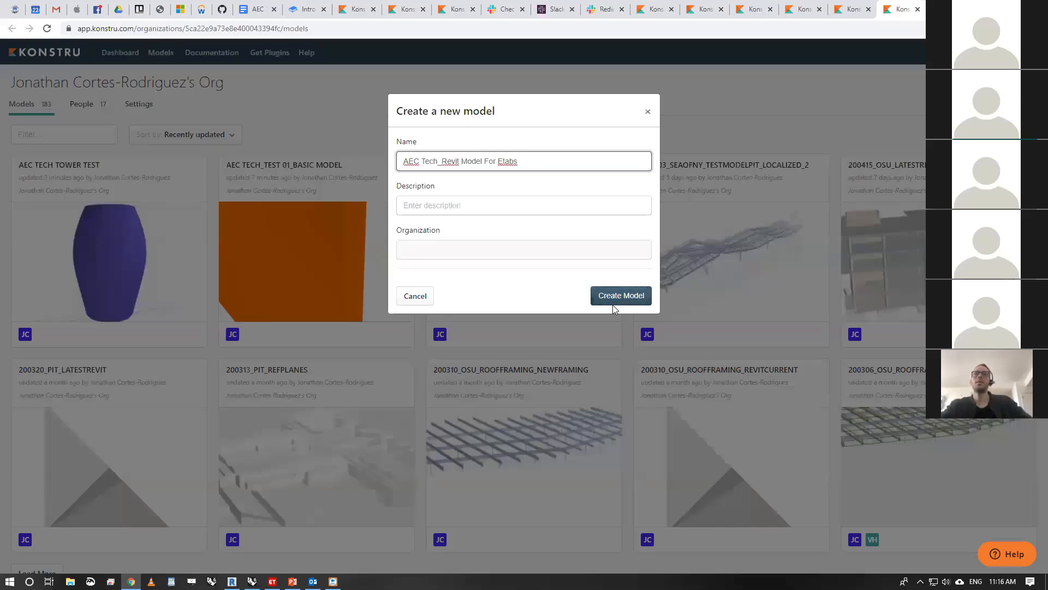
{"action": "left_click", "coordinate": [626, 296]}
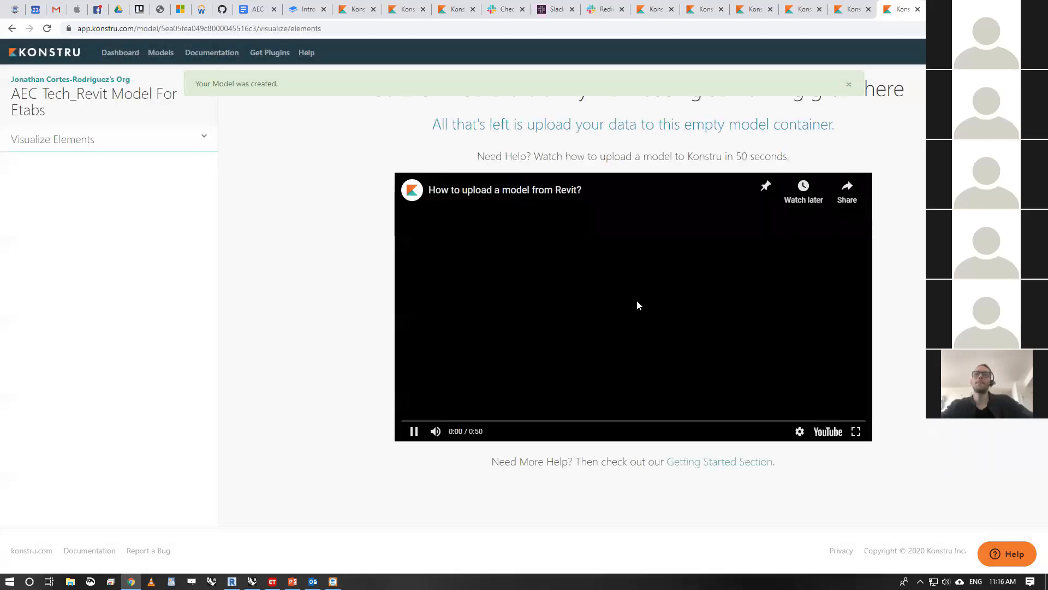
{"action": "left_click", "coordinate": [849, 84]}
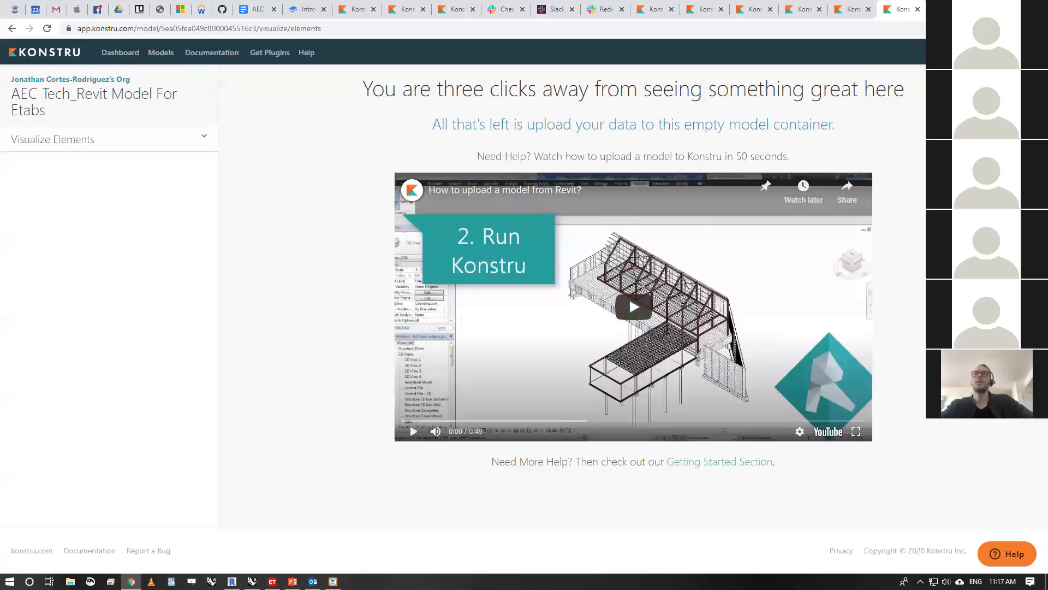
- Switch back to Revit, launch the Konstru plugin and select AEC Tech_Revit Model For Etabs as the target model
{"action": "key", "text": "alt+Tab"}
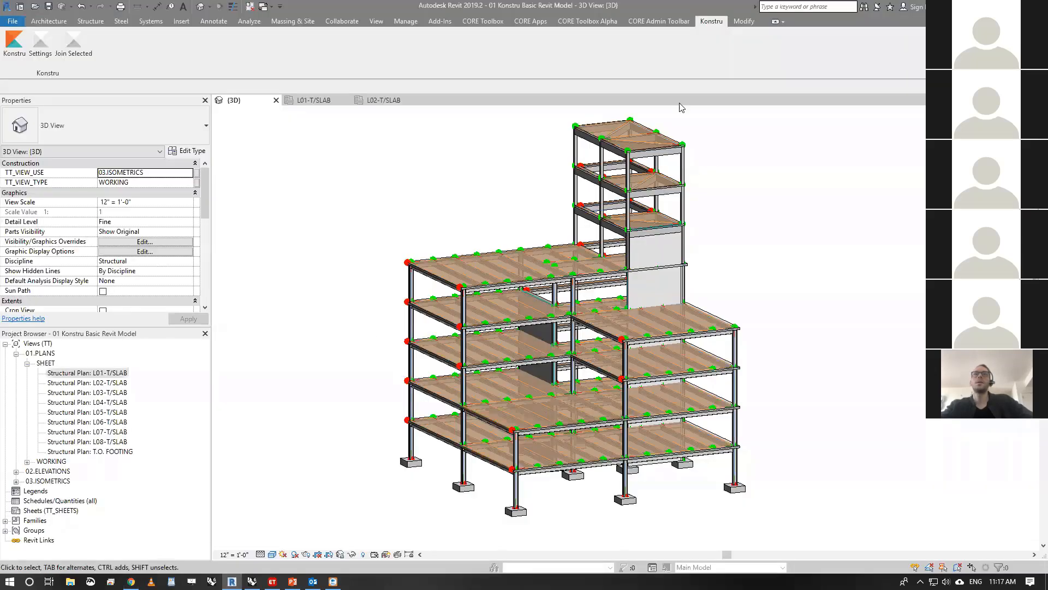
{"action": "left_click", "coordinate": [14, 42]}
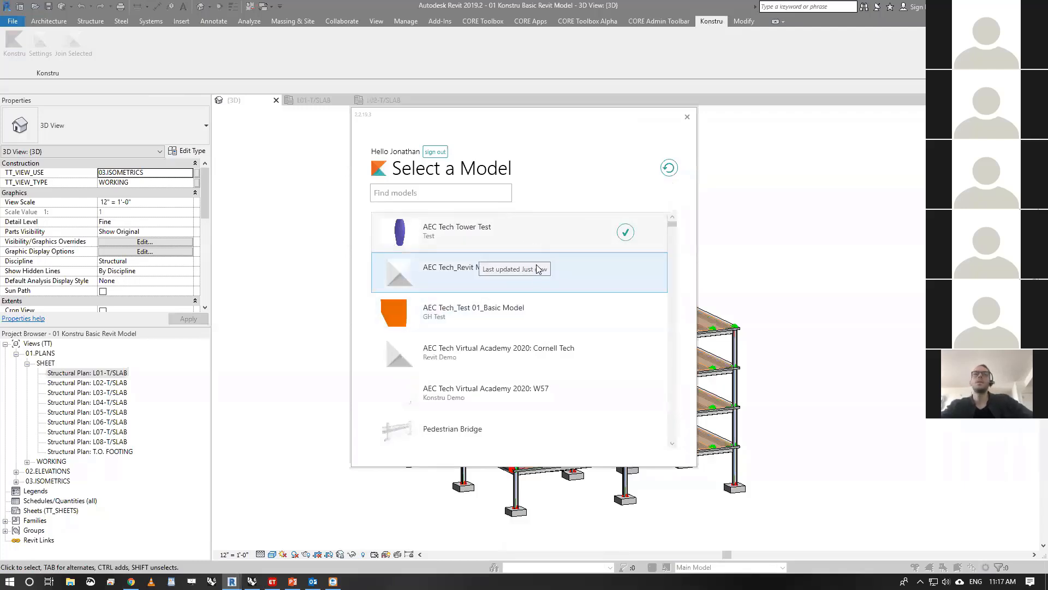
{"action": "left_click", "coordinate": [501, 263]}
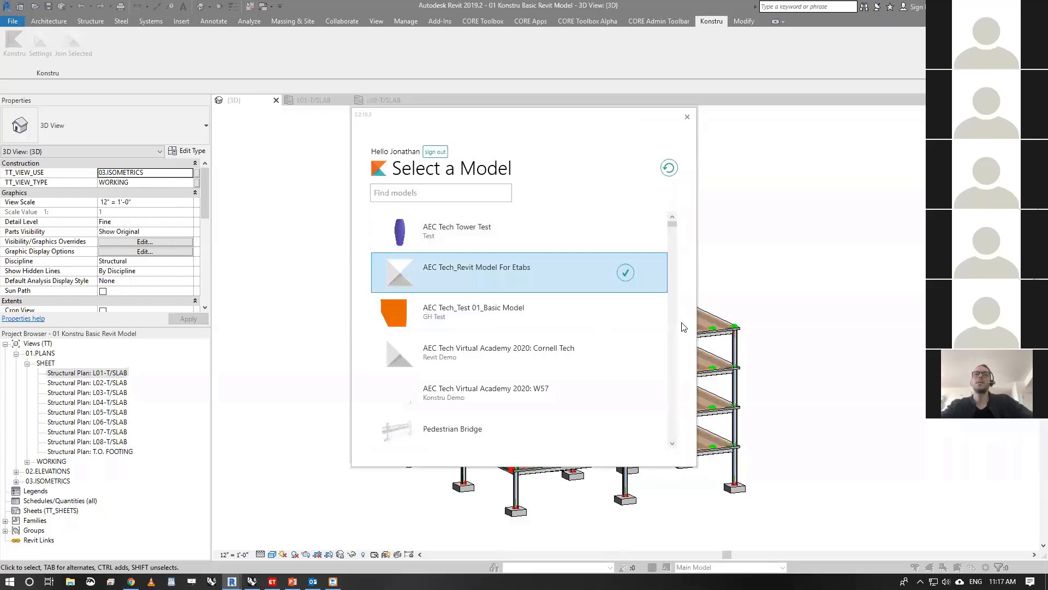
{"action": "left_click", "coordinate": [625, 273]}
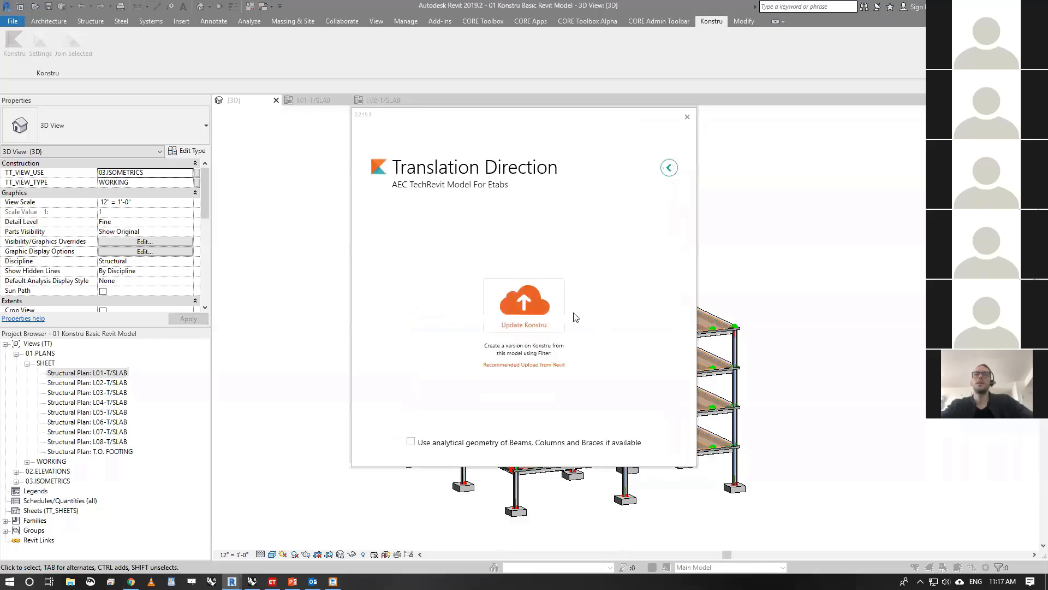
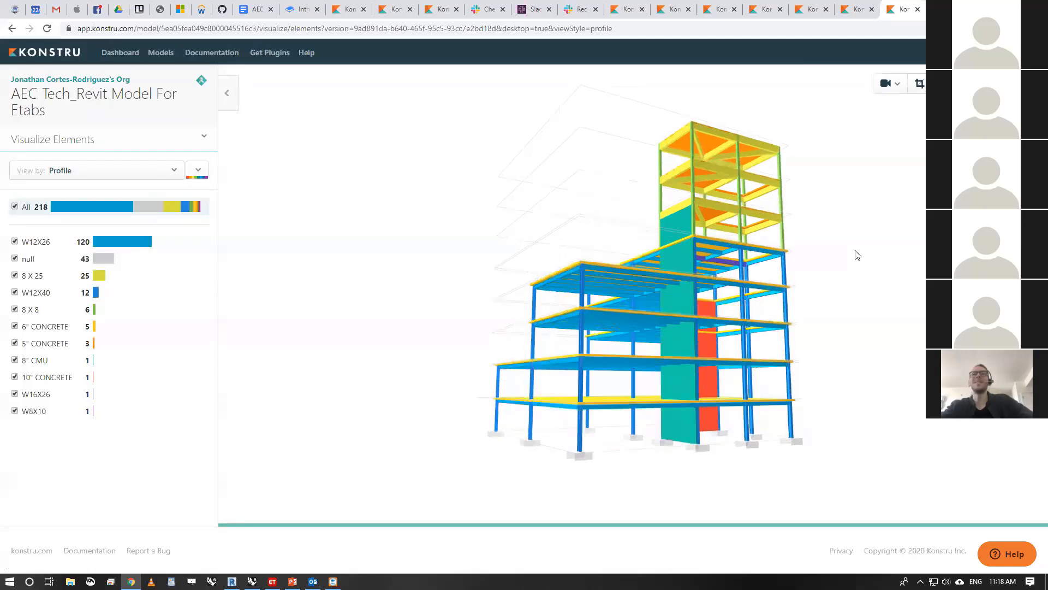
- Inspect the uploaded model in 3D, switch to ETABS and start a blank model with saved default settings, discarding changes to the open model
{"action": "left_click_drag", "start_coordinate": [463, 216], "coordinate": [741, 131]}
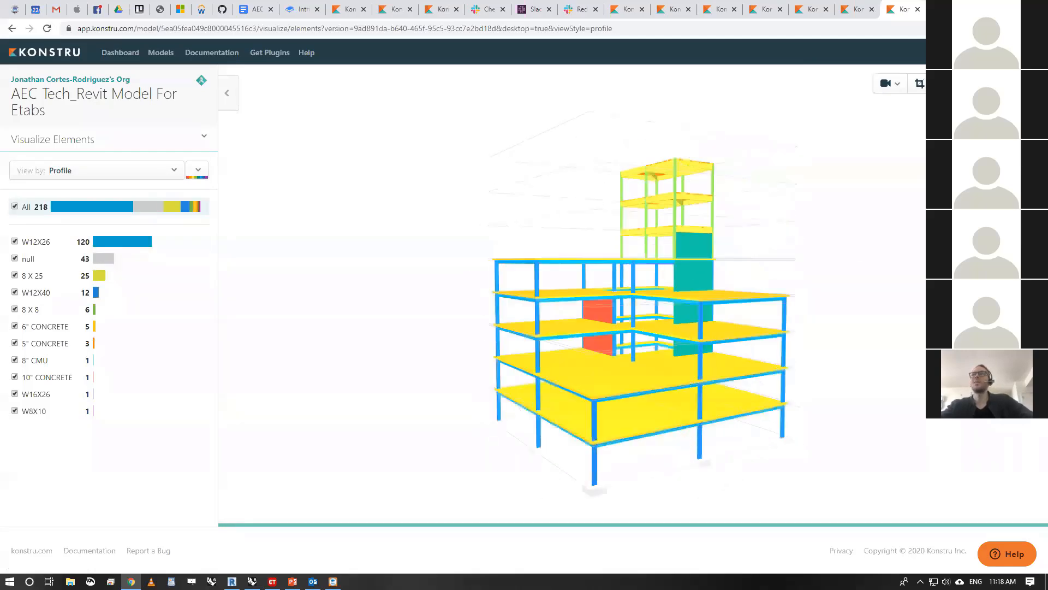
{"action": "left_click", "coordinate": [273, 581]}
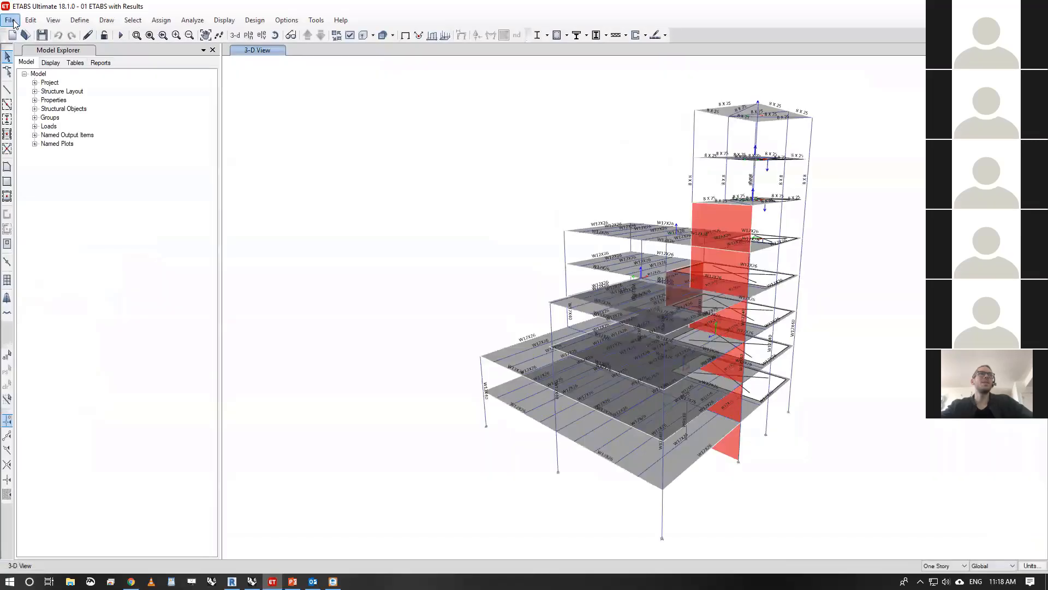
{"action": "left_click", "coordinate": [10, 20]}
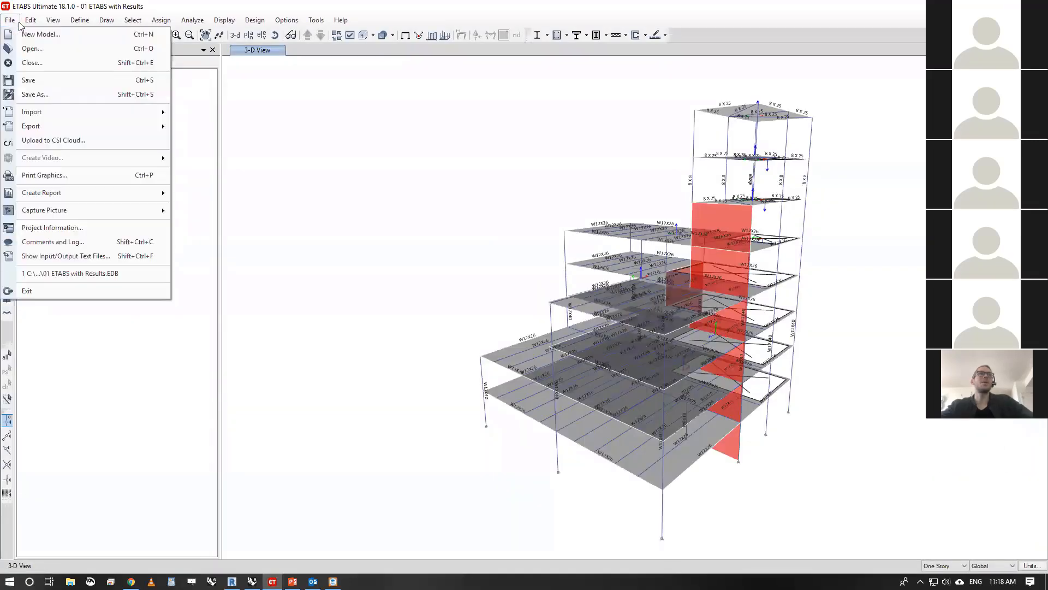
{"action": "left_click", "coordinate": [20, 33]}
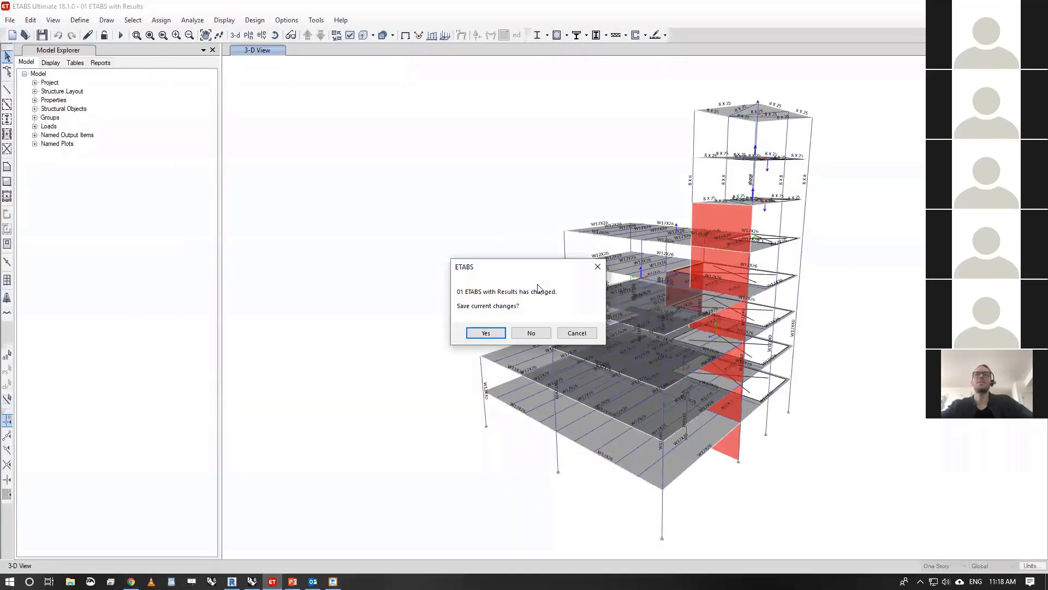
{"action": "left_click", "coordinate": [531, 333]}
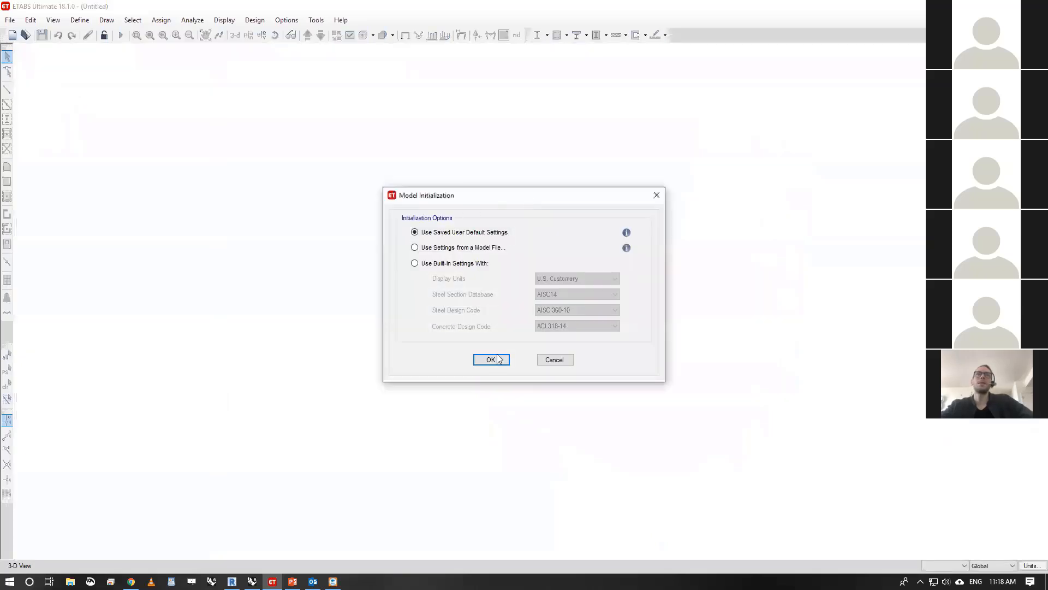
{"action": "left_click", "coordinate": [494, 359]}
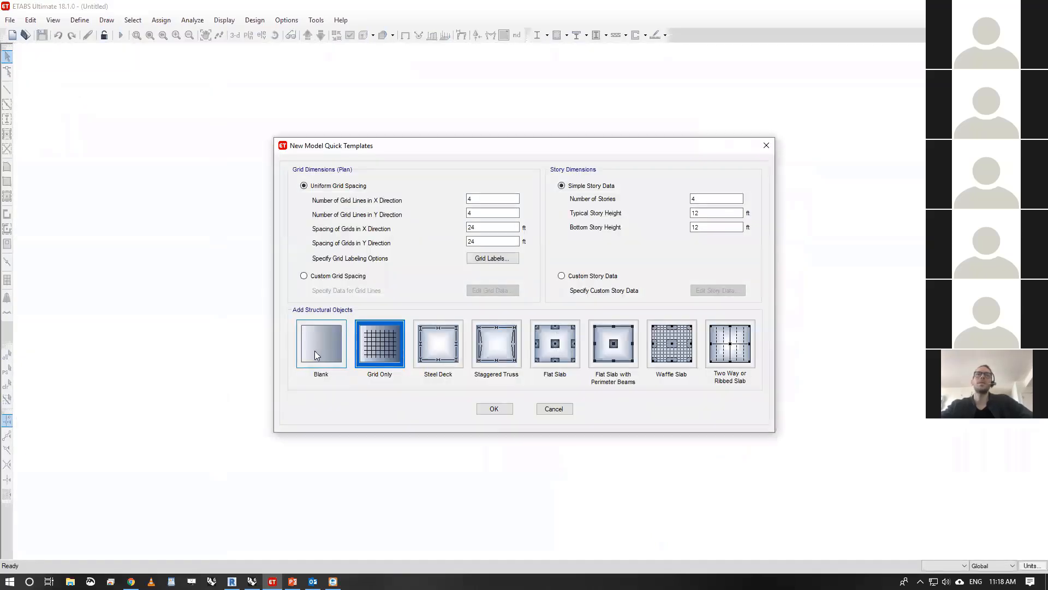
{"action": "left_click", "coordinate": [316, 356]}
{"action": "left_click", "coordinate": [493, 408]}
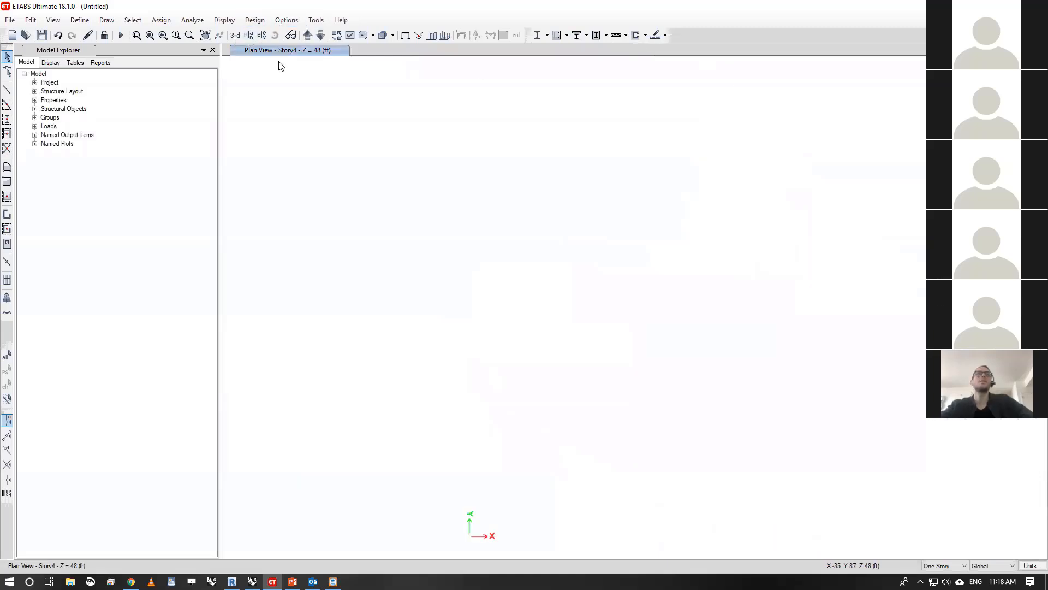
- Launch the myKonstru ETABS v18 plugin and select AEC Tech_Revit Model For Etabs as the source model
{"action": "left_click", "coordinate": [53, 20]}
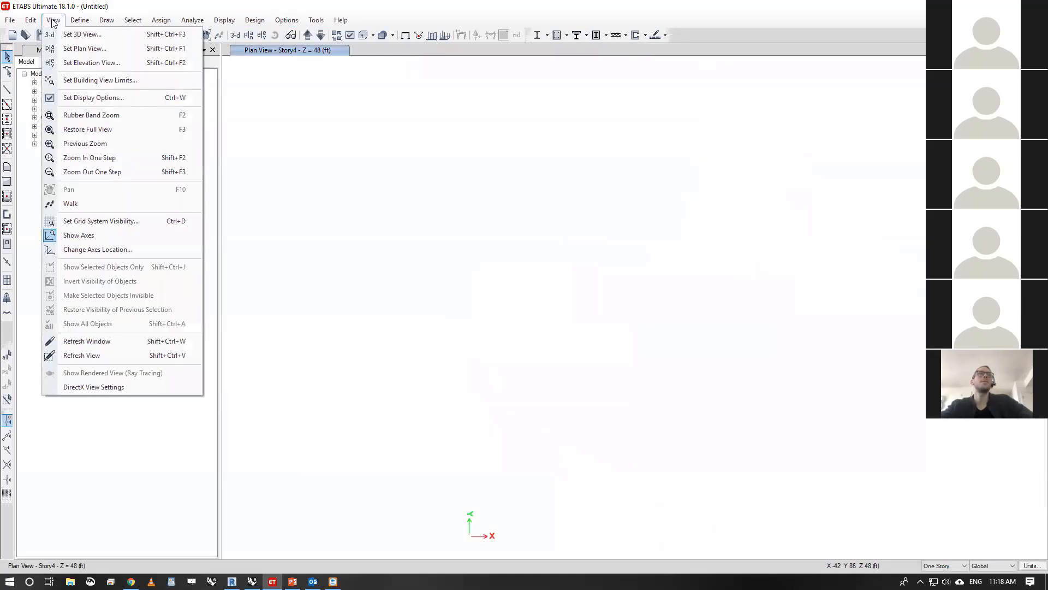
{"action": "left_click", "coordinate": [316, 19]}
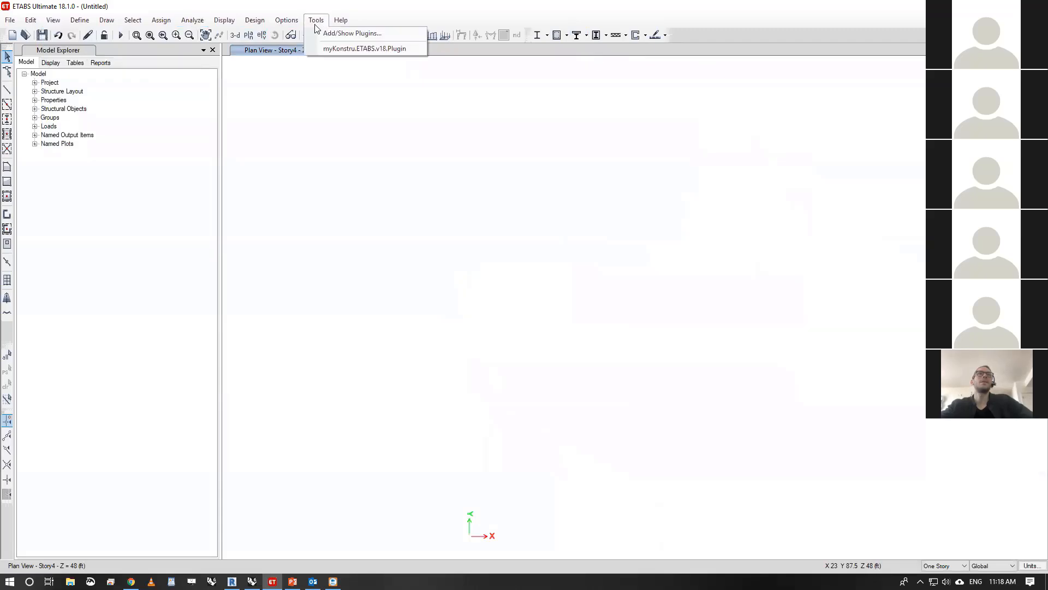
{"action": "left_click", "coordinate": [335, 50]}
{"action": "left_click", "coordinate": [494, 349]}
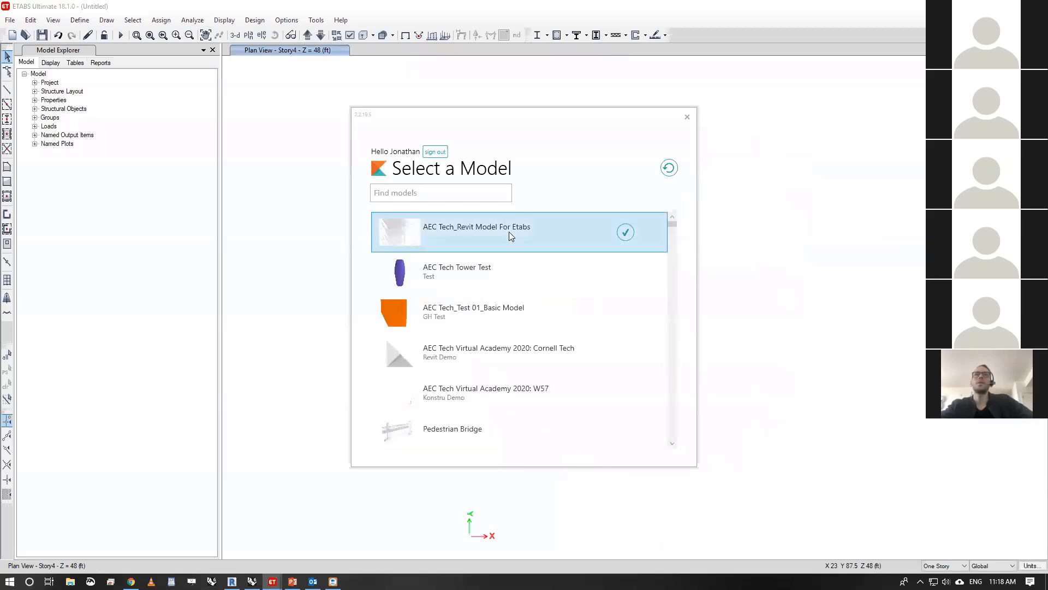
{"action": "left_click", "coordinate": [626, 233]}
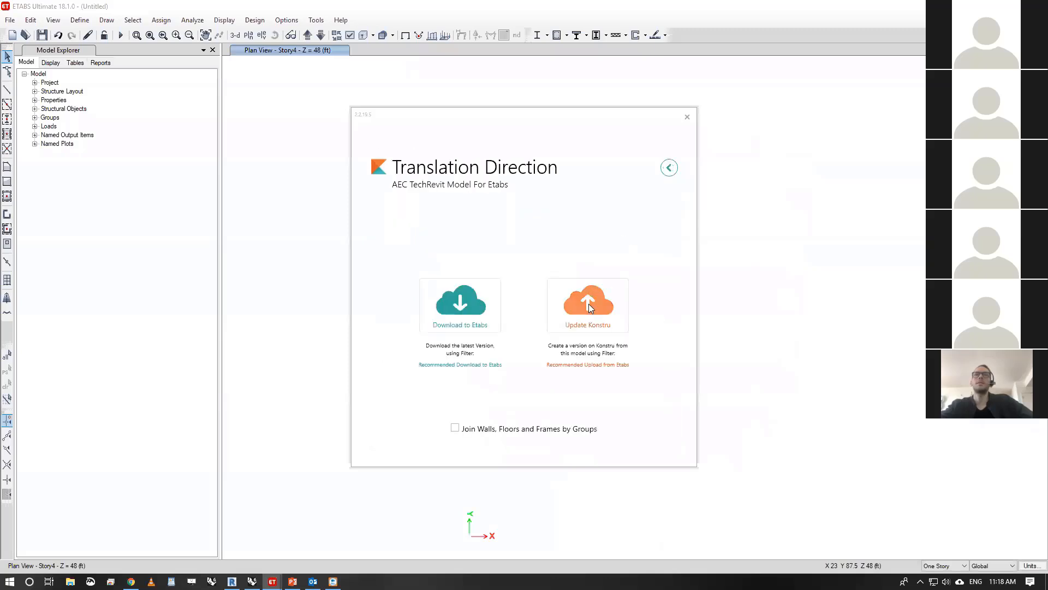
- Download the Konstru model to ETABS with the recommended filter, reviewing the material, area and profile section mappings and accepting them
{"action": "left_click", "coordinate": [473, 294]}
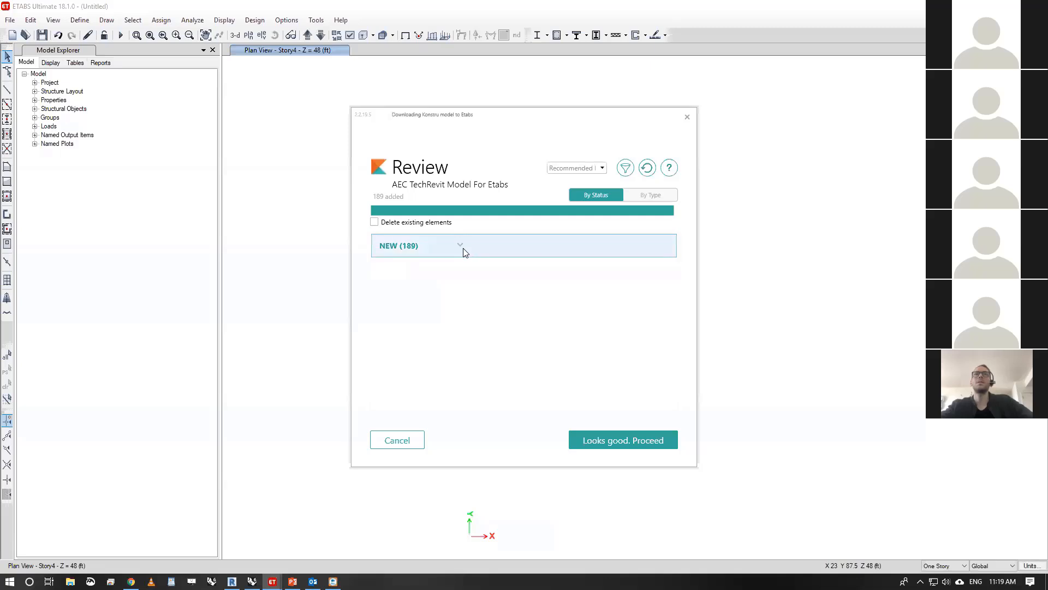
{"action": "left_click", "coordinate": [462, 252]}
{"action": "left_click", "coordinate": [637, 440]}
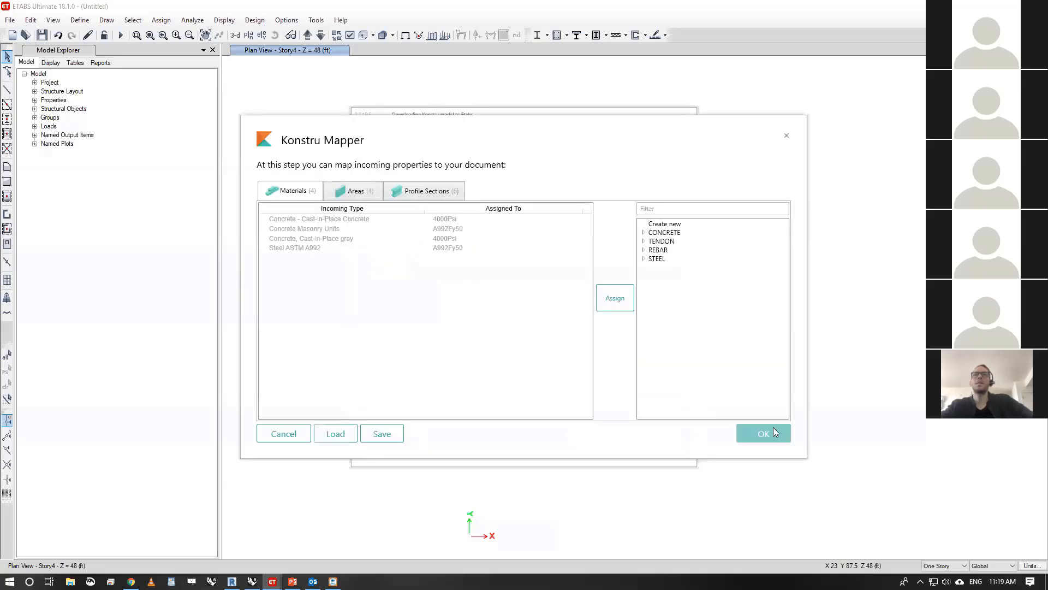
{"action": "left_click", "coordinate": [363, 195]}
{"action": "left_click", "coordinate": [428, 194]}
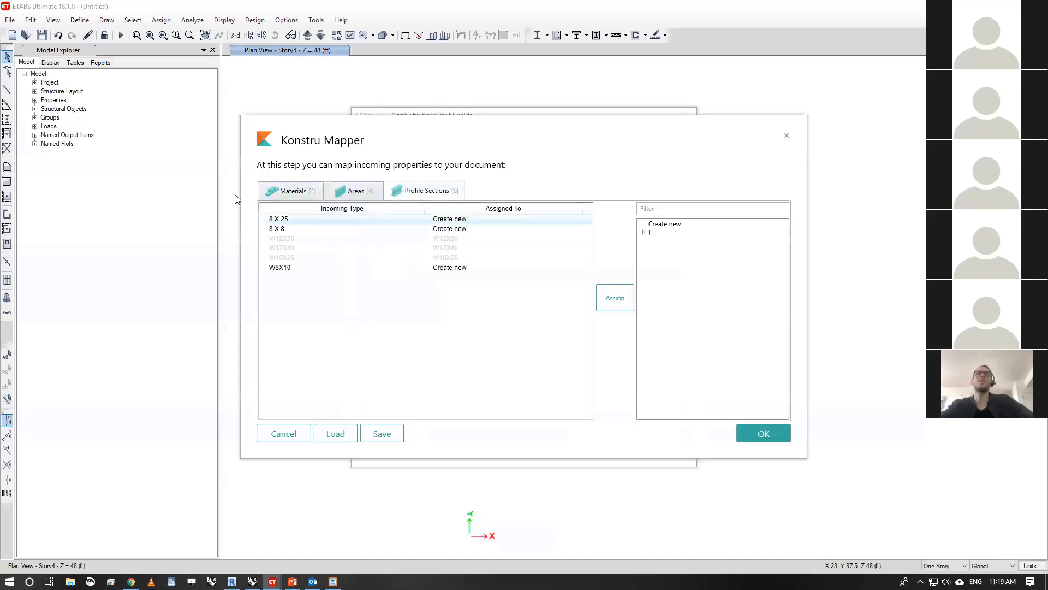
{"action": "left_click", "coordinate": [782, 439]}
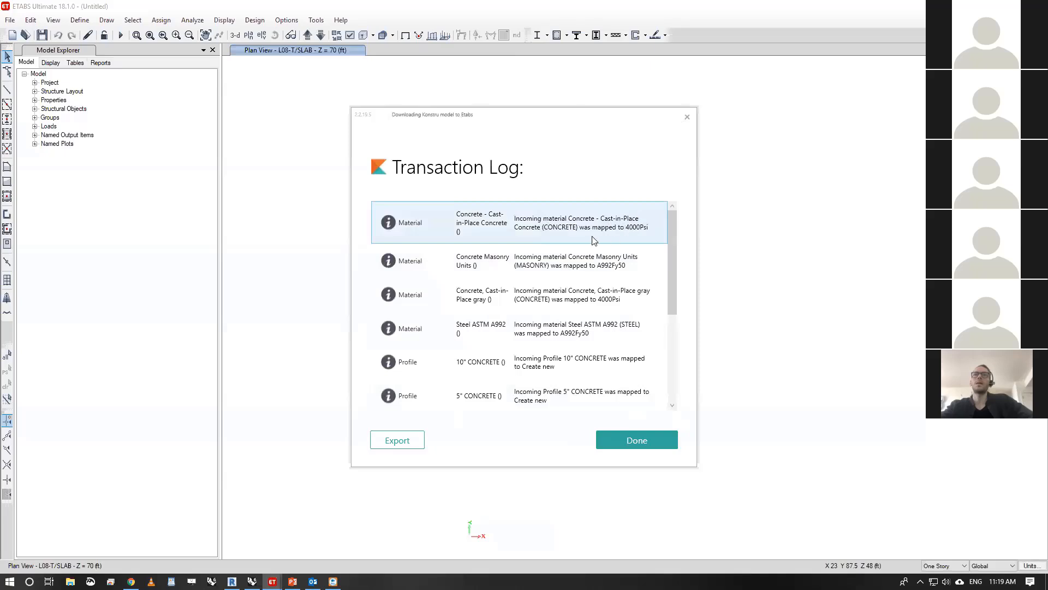
- Read through the transaction log of mapped materials and profiles and finish the download
{"action": "scroll", "coordinate": [676, 277], "scroll_direction": "down", "scroll_amount": 1}
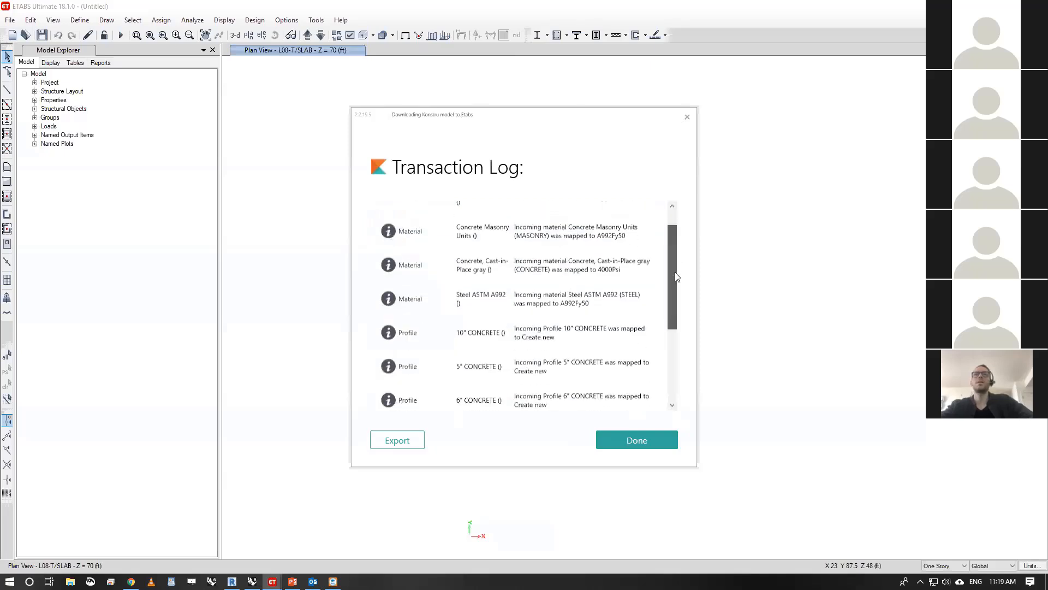
{"action": "left_click_drag", "start_coordinate": [676, 277], "coordinate": [675, 383]}
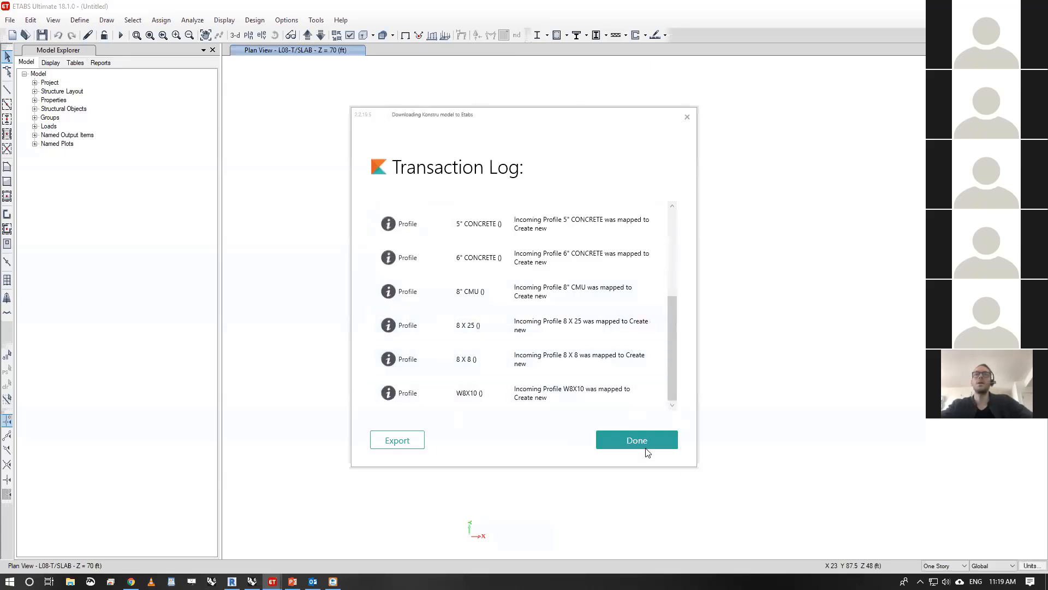
{"action": "left_click_drag", "start_coordinate": [672, 328], "coordinate": [673, 219]}
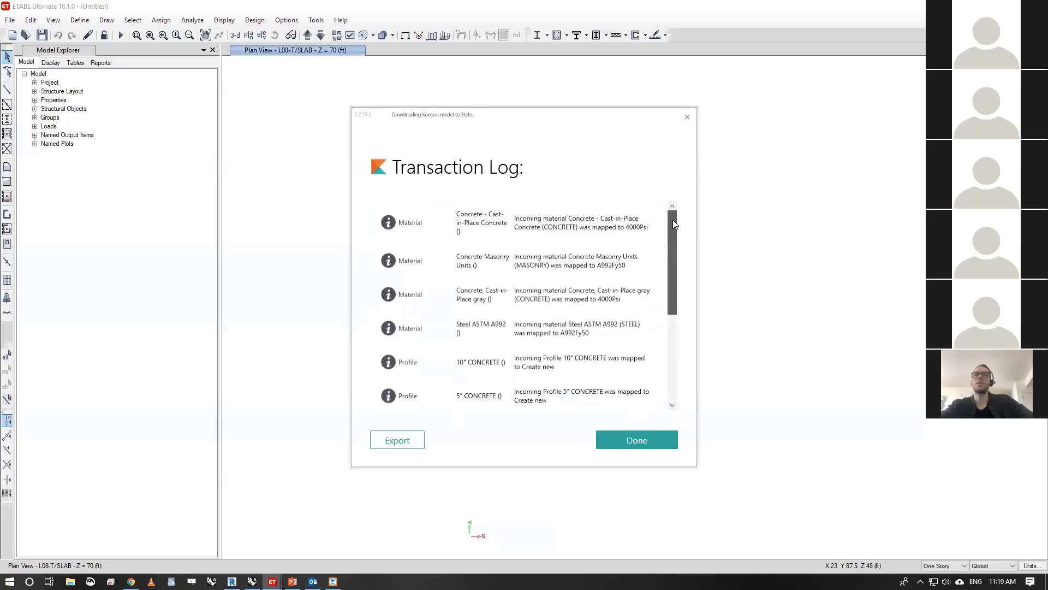
{"action": "left_click", "coordinate": [648, 440]}
{"action": "left_click", "coordinate": [573, 334]}
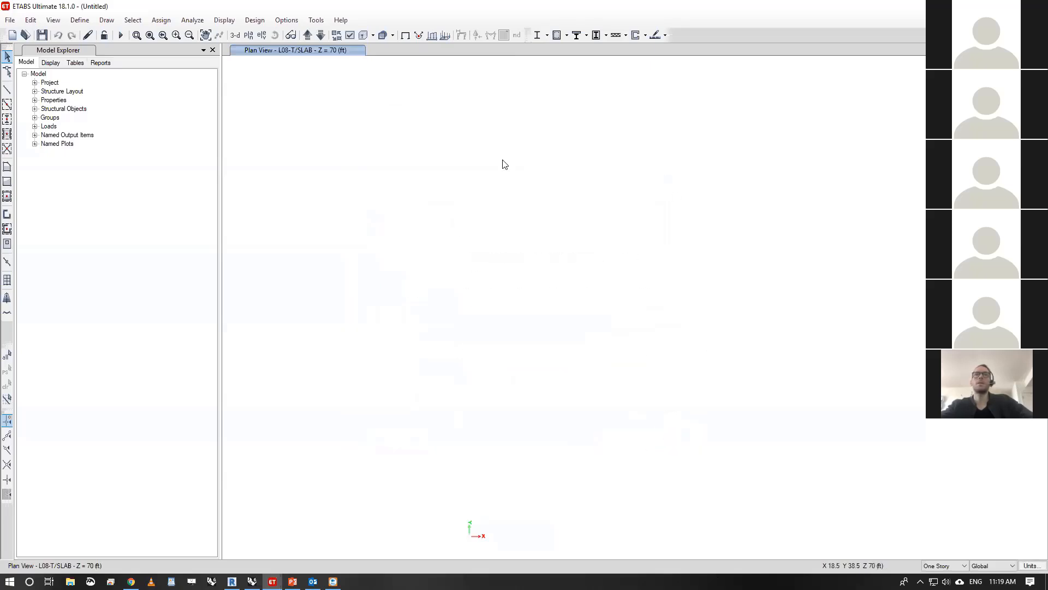
- Display the downloaded building in a 3-D view beside the L08-T/SLAB plan view
{"action": "scroll", "coordinate": [494, 248], "scroll_direction": "down", "scroll_amount": 3}
{"action": "scroll", "coordinate": [464, 250], "scroll_direction": "up", "scroll_amount": 5}
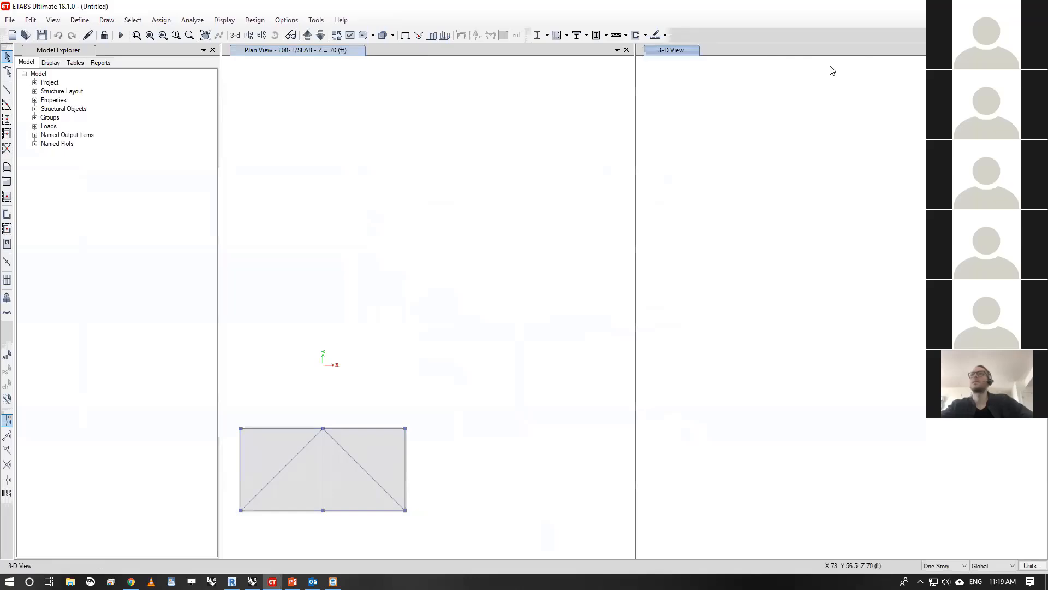
{"action": "scroll", "coordinate": [736, 282], "scroll_direction": "down", "scroll_amount": 5}
{"action": "scroll", "coordinate": [737, 251], "scroll_direction": "up", "scroll_amount": 5}
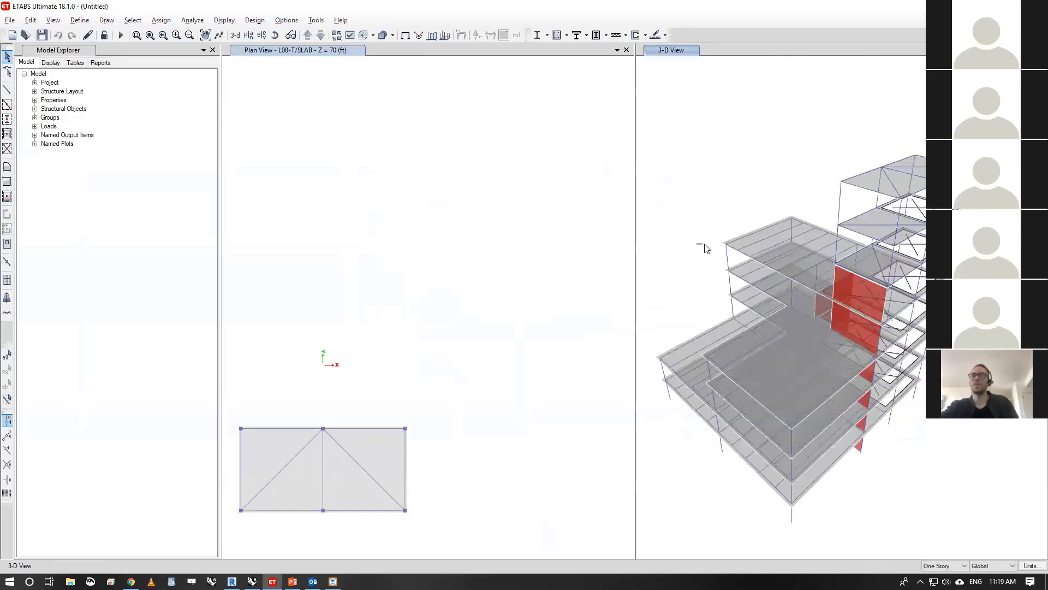
- Examine the downloaded building from several sides in 3-D and check the assignments of the L05-T/SLAB floor slab
{"action": "left_click_drag", "start_coordinate": [709, 253], "coordinate": [908, 231]}
{"action": "scroll", "coordinate": [870, 228], "scroll_direction": "down", "scroll_amount": 3}
{"action": "scroll", "coordinate": [868, 229], "scroll_direction": "up", "scroll_amount": 6}
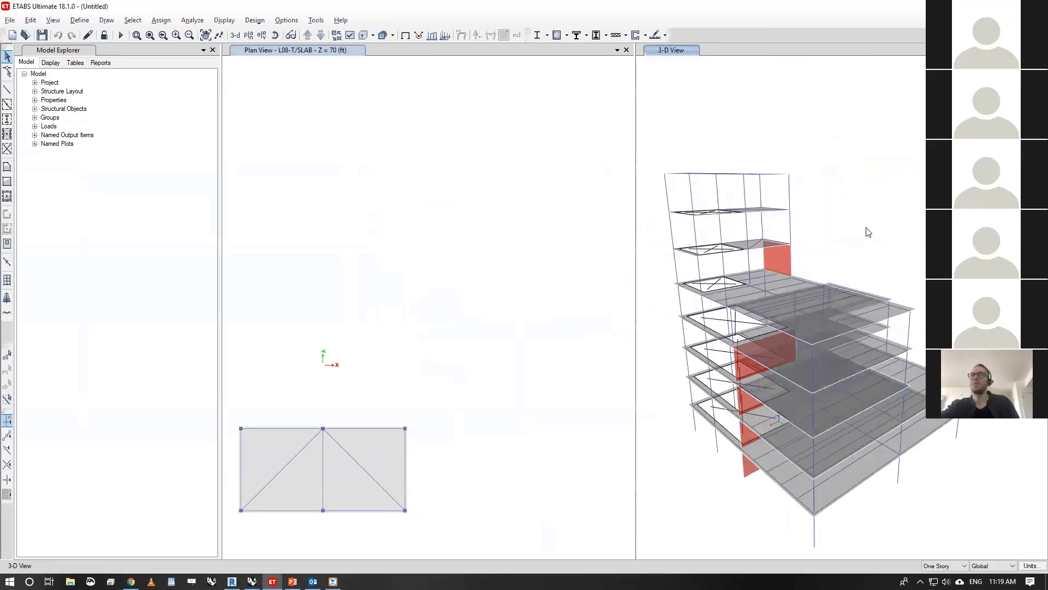
{"action": "scroll", "coordinate": [840, 223], "scroll_direction": "down", "scroll_amount": 3}
{"action": "middle_click_drag", "start_coordinate": [854, 222], "coordinate": [732, 210], "text": "shift"}
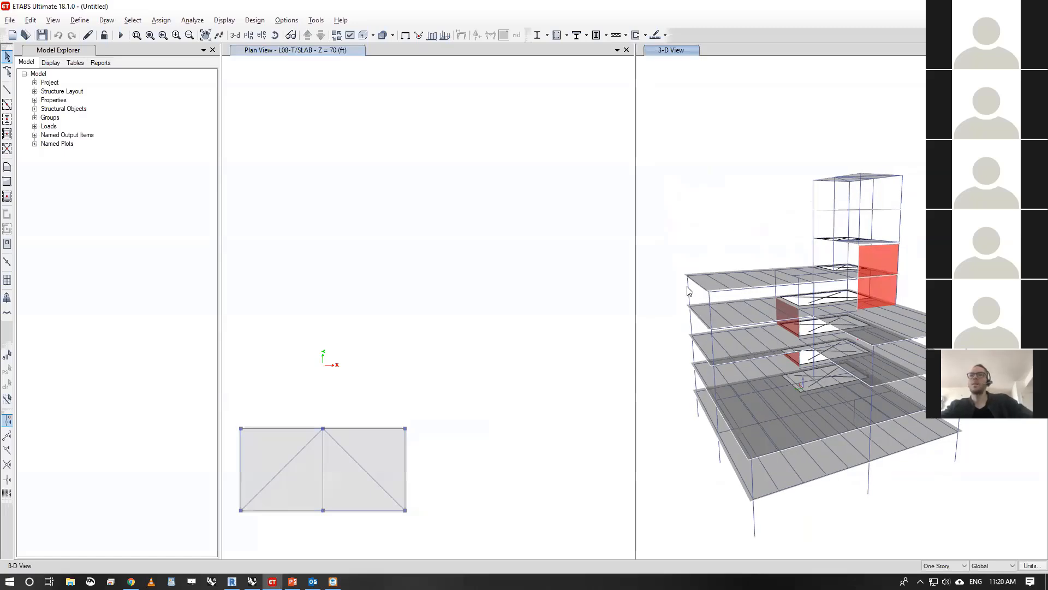
{"action": "right_click", "coordinate": [722, 282]}
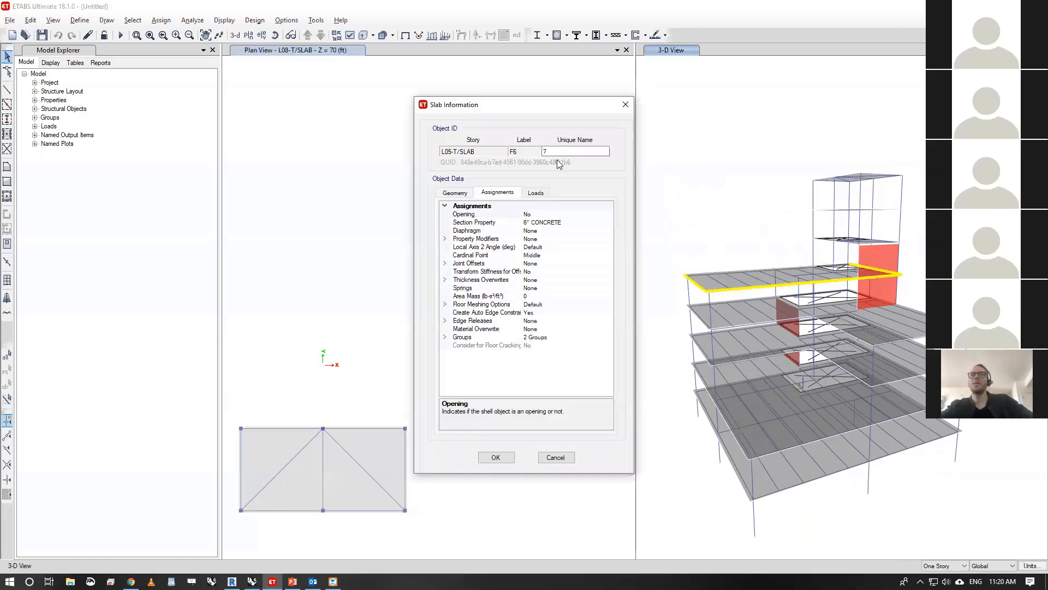
{"action": "left_click", "coordinate": [627, 106]}
- Change the section property of beam B21 on story L03-T/STEEL to W14X22
{"action": "scroll", "coordinate": [704, 345], "scroll_direction": "up", "scroll_amount": 3}
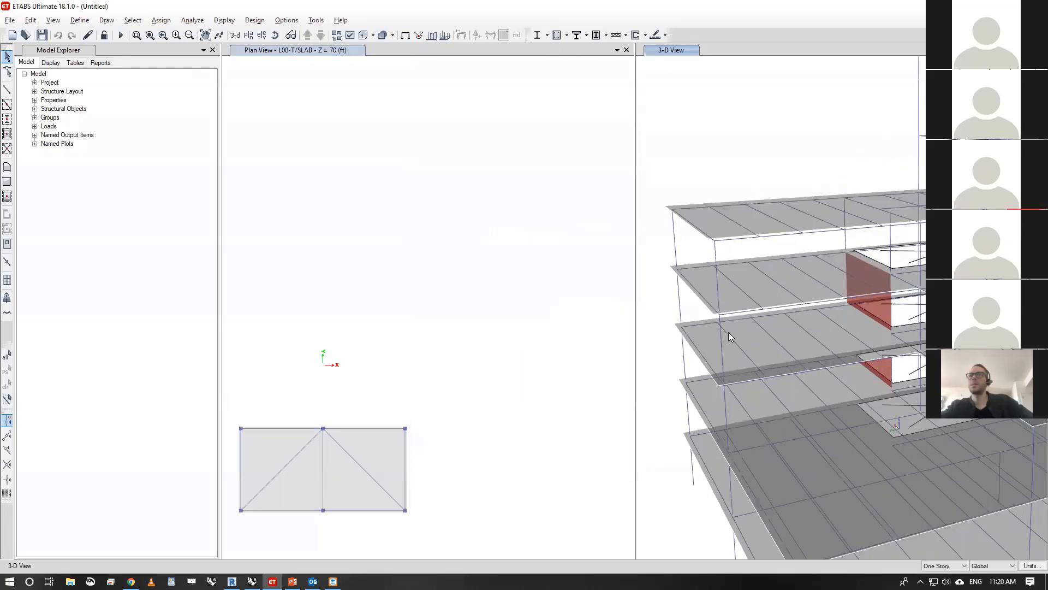
{"action": "right_click", "coordinate": [731, 338]}
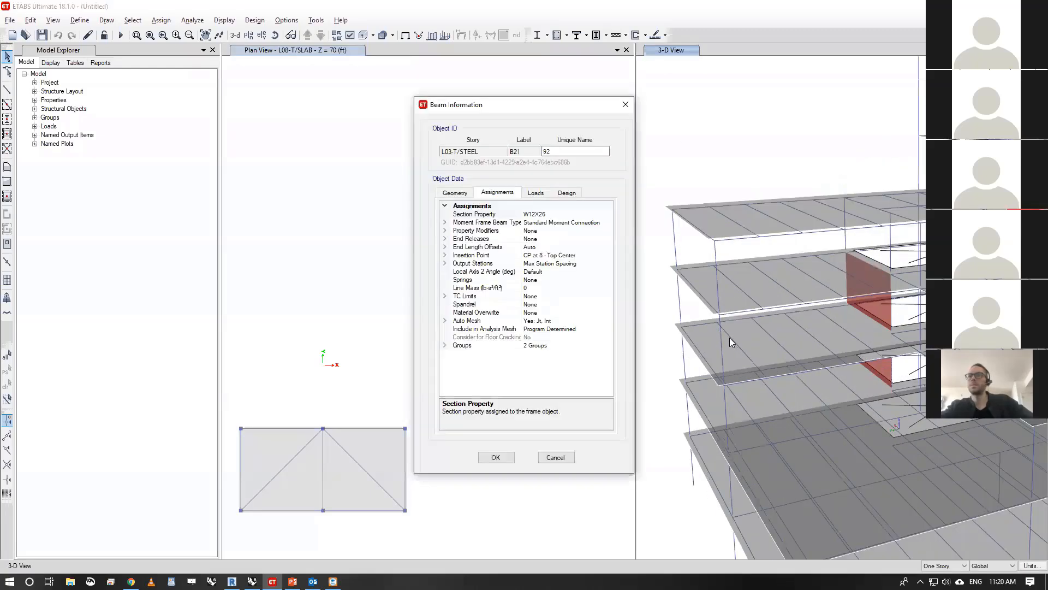
{"action": "left_click", "coordinate": [532, 214]}
{"action": "left_click", "coordinate": [608, 214]}
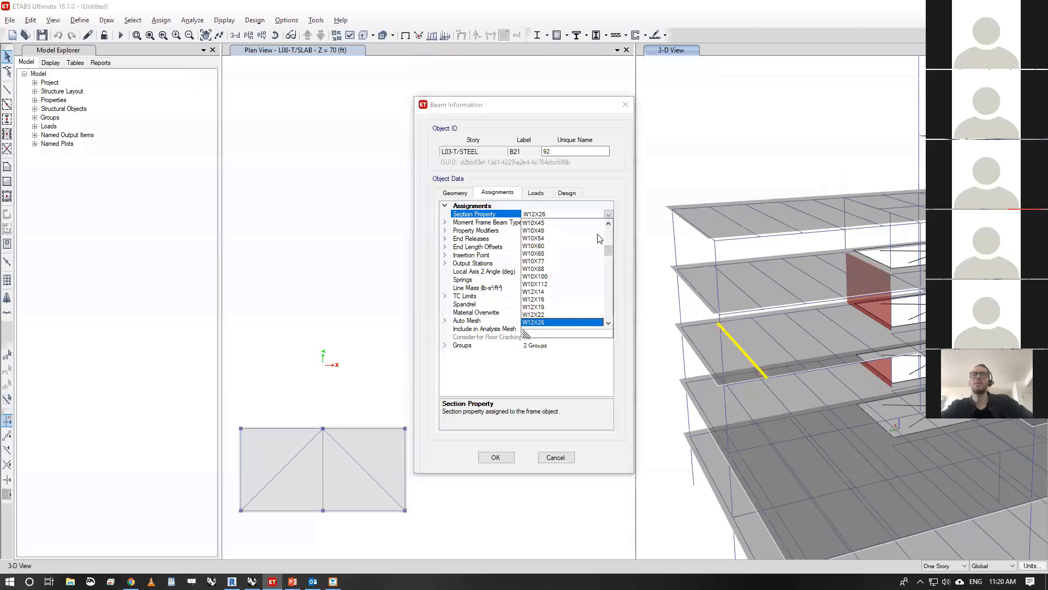
{"action": "scroll", "coordinate": [561, 257], "scroll_direction": "down", "scroll_amount": 5}
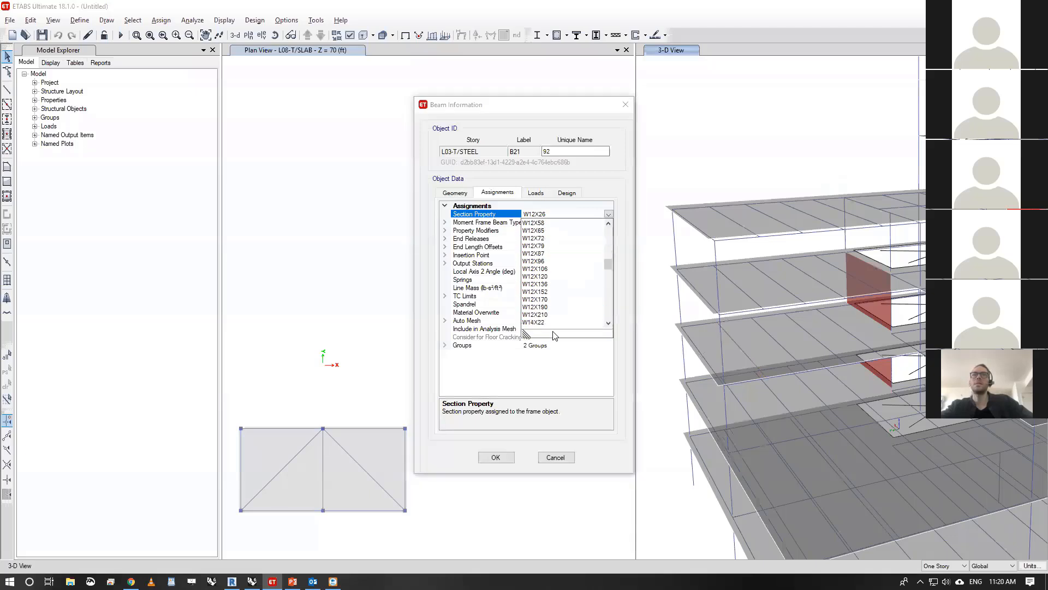
{"action": "left_click", "coordinate": [538, 322]}
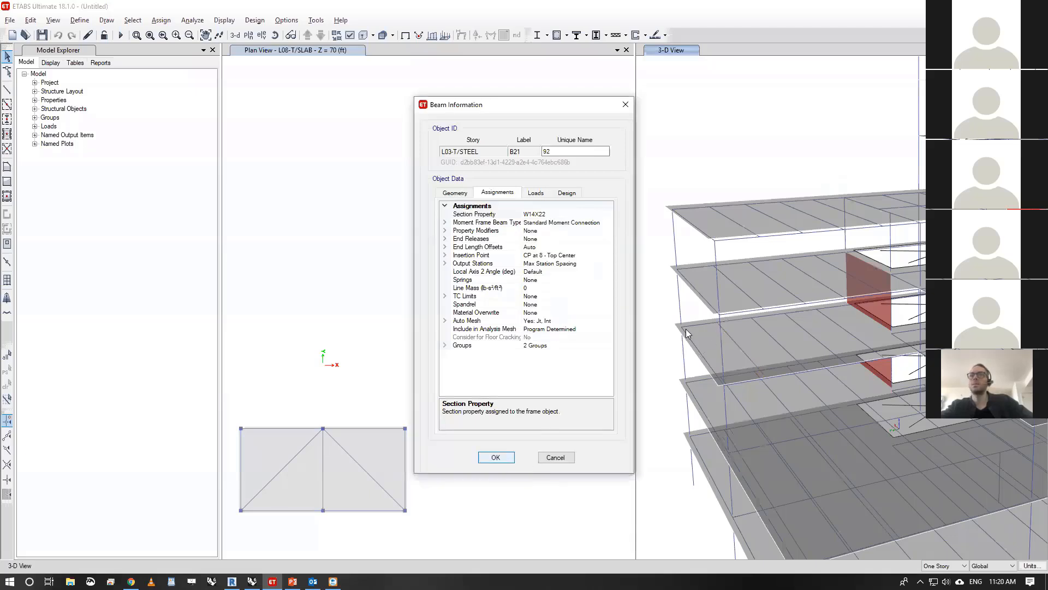
{"action": "left_click", "coordinate": [496, 457]}
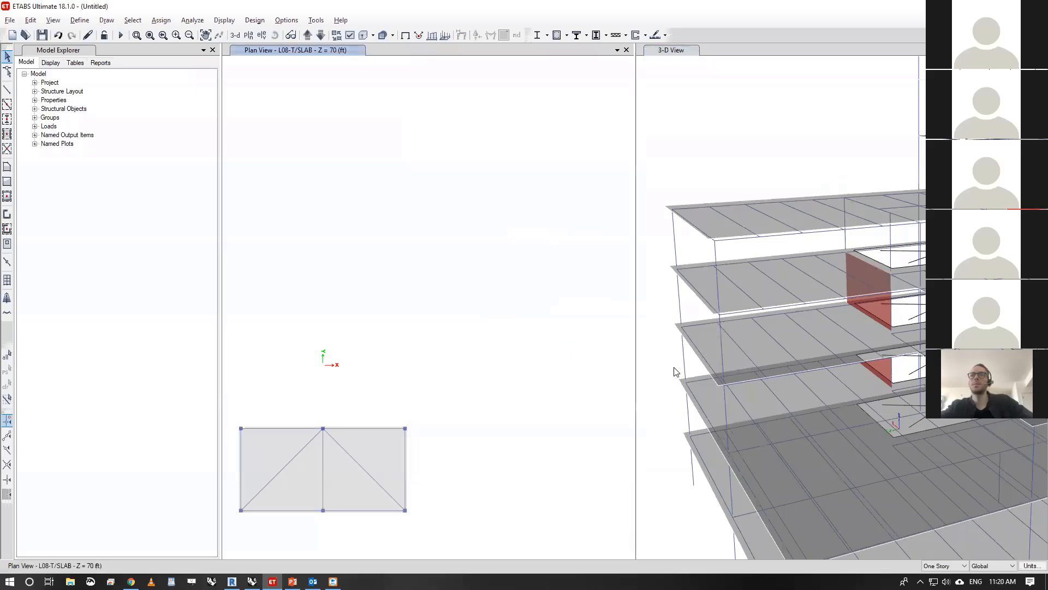
- Change the section property of beam B12 on story L03-T/STEEL to W36X182
{"action": "right_click", "coordinate": [693, 342]}
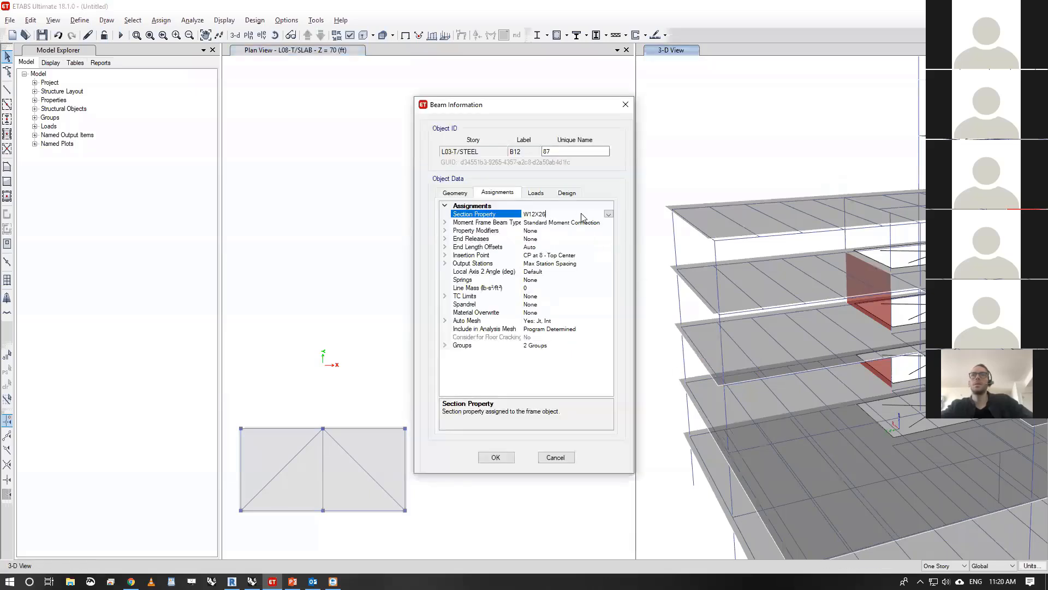
{"action": "left_click", "coordinate": [608, 214]}
{"action": "scroll", "coordinate": [562, 315], "scroll_direction": "up", "scroll_amount": 1}
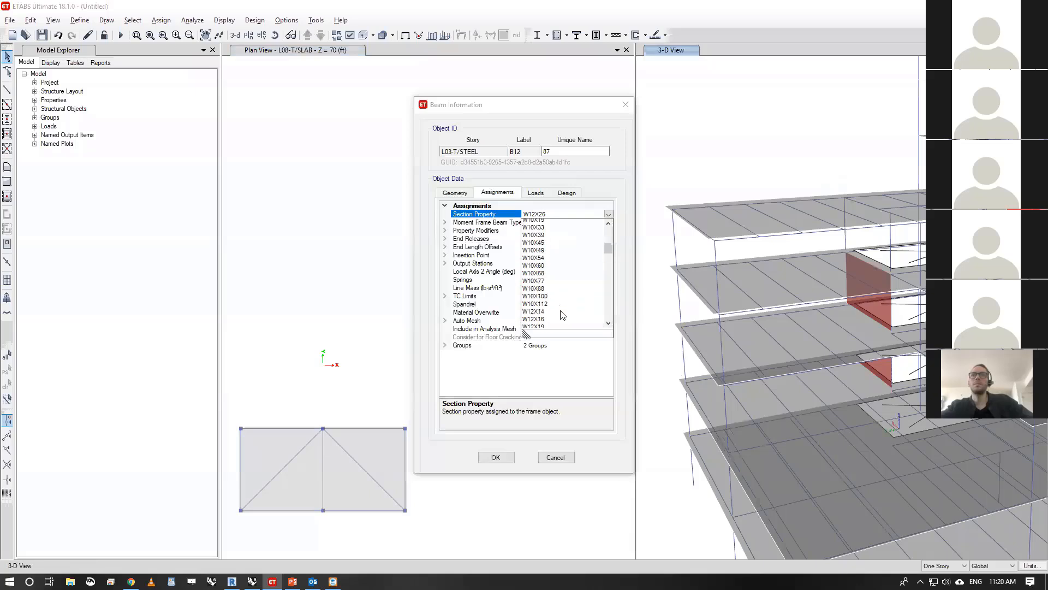
{"action": "scroll", "coordinate": [563, 315], "scroll_direction": "down", "scroll_amount": 15}
{"action": "left_click", "coordinate": [544, 321]}
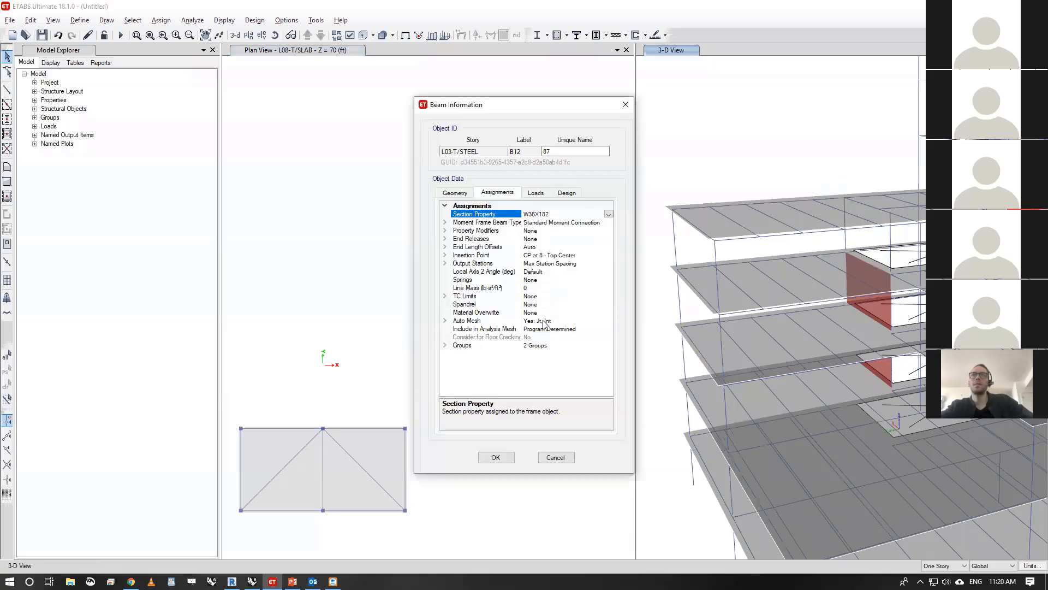
{"action": "left_click", "coordinate": [496, 461]}
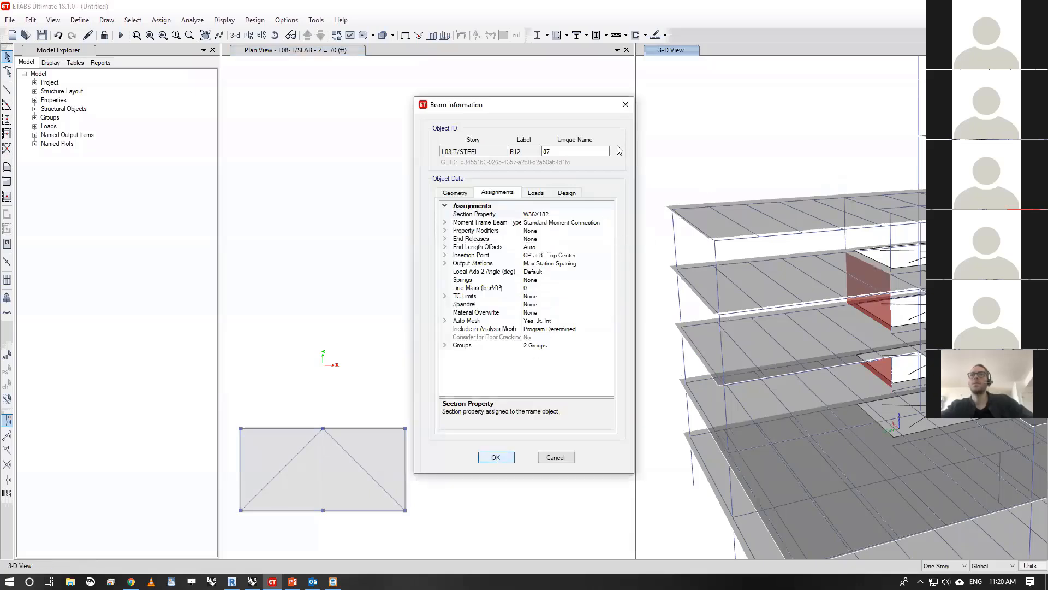
- Change the section property of column C8 on story L05-T/STEEL to W36X160
{"action": "right_click", "coordinate": [681, 300]}
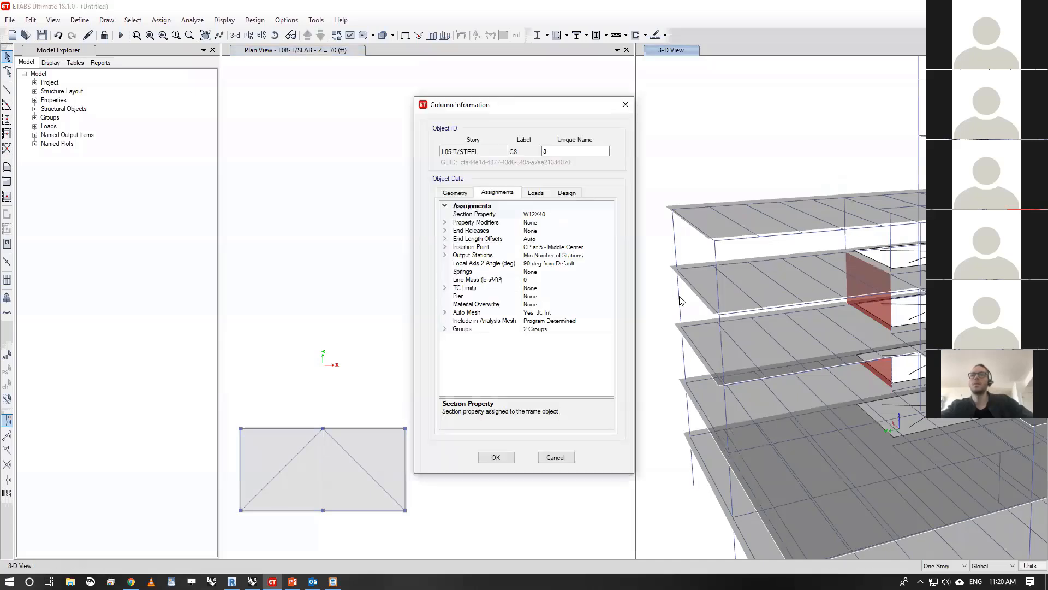
{"action": "left_click", "coordinate": [579, 214]}
{"action": "left_click", "coordinate": [608, 214]}
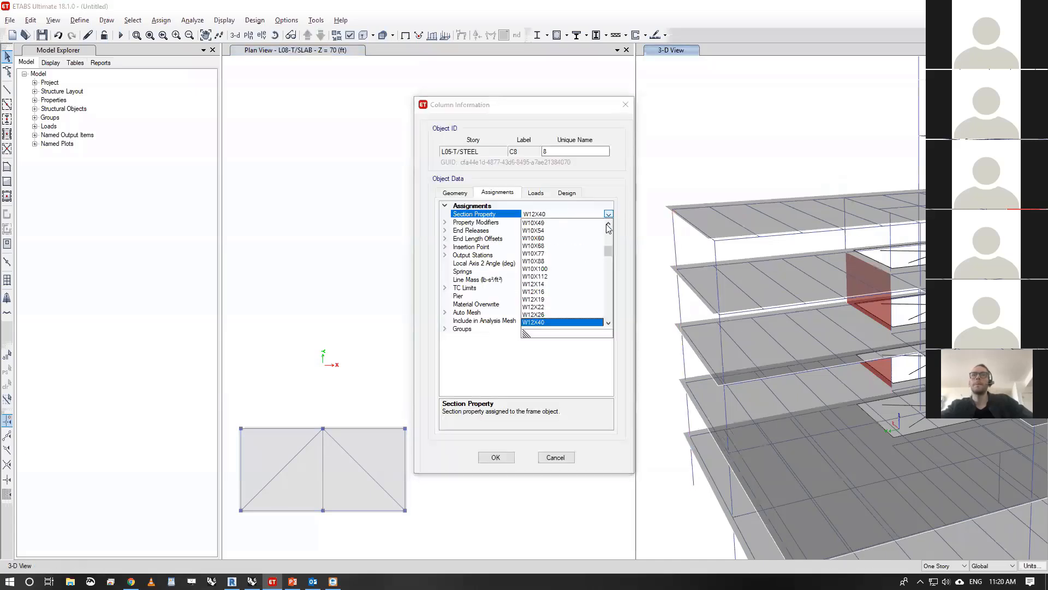
{"action": "scroll", "coordinate": [580, 282], "scroll_direction": "down", "scroll_amount": 20}
{"action": "left_click", "coordinate": [562, 307]}
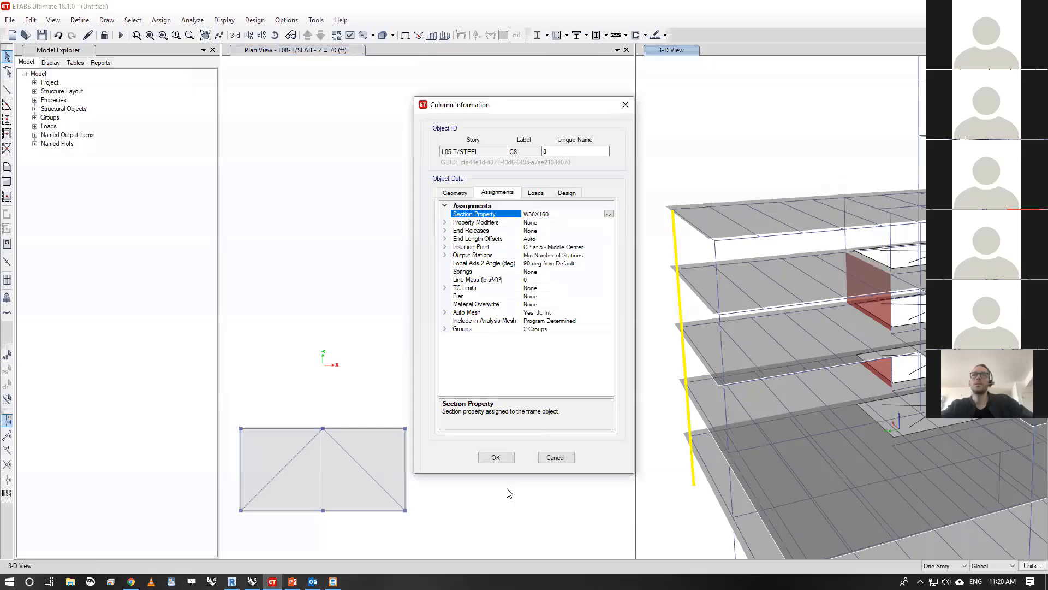
{"action": "left_click", "coordinate": [499, 459]}
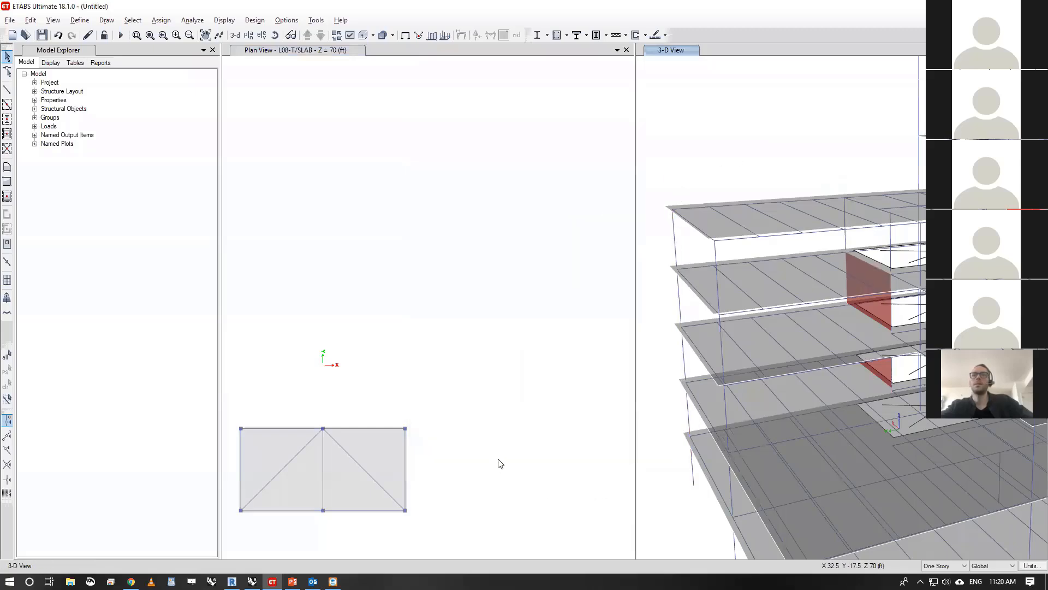
- Launch the Konstru plugin for the edited building and select the model AEC Tech_Revit Model For Etabs
{"action": "scroll", "coordinate": [760, 180], "scroll_direction": "down", "scroll_amount": 4}
{"action": "scroll", "coordinate": [764, 176], "scroll_direction": "up", "scroll_amount": 5}
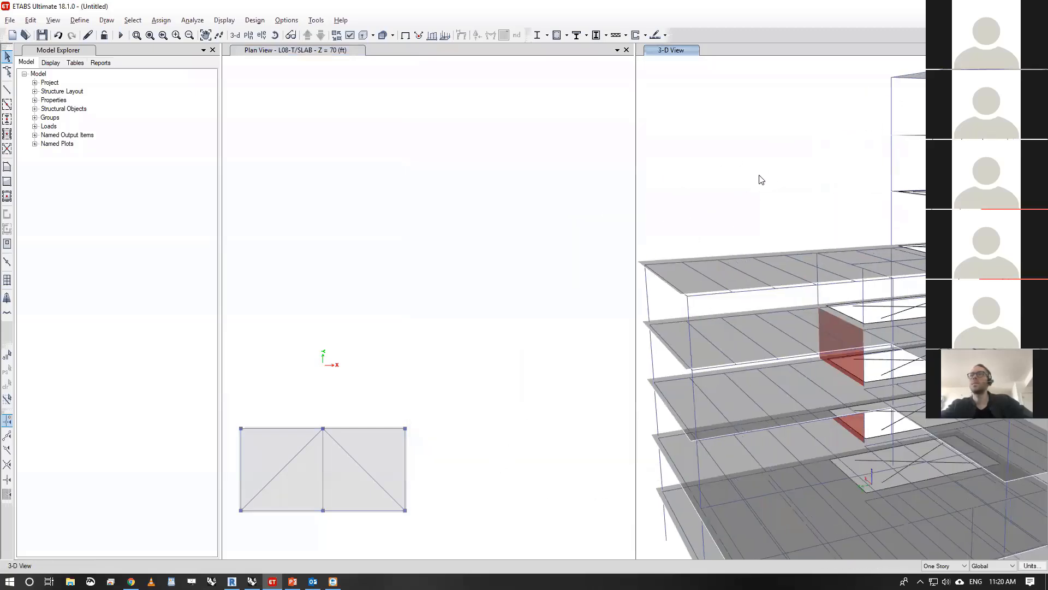
{"action": "scroll", "coordinate": [761, 180], "scroll_direction": "down", "scroll_amount": 4}
{"action": "scroll", "coordinate": [764, 178], "scroll_direction": "up", "scroll_amount": 4}
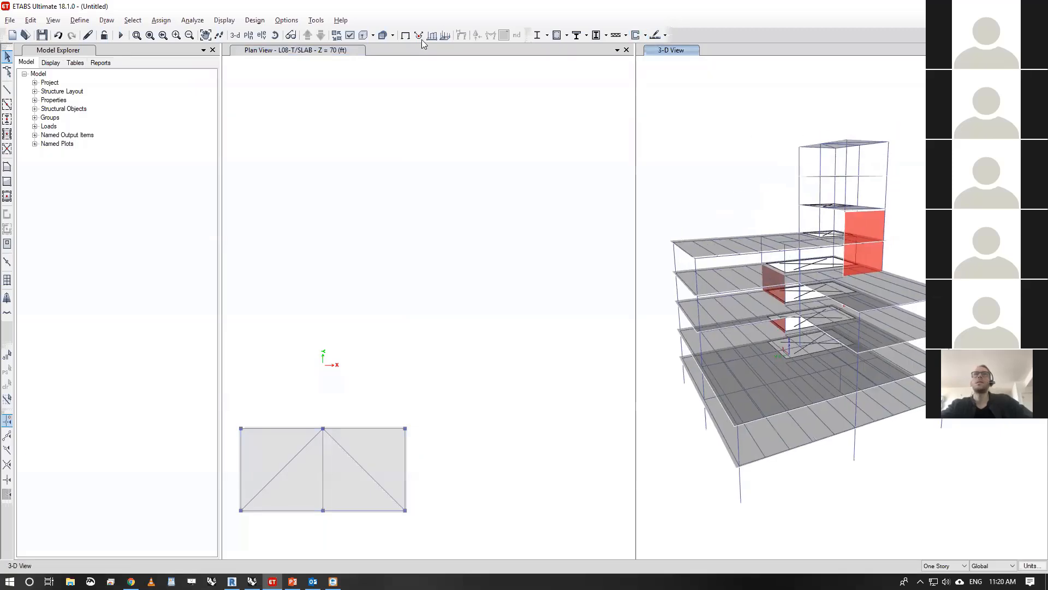
{"action": "left_click", "coordinate": [316, 20]}
{"action": "left_click", "coordinate": [351, 50]}
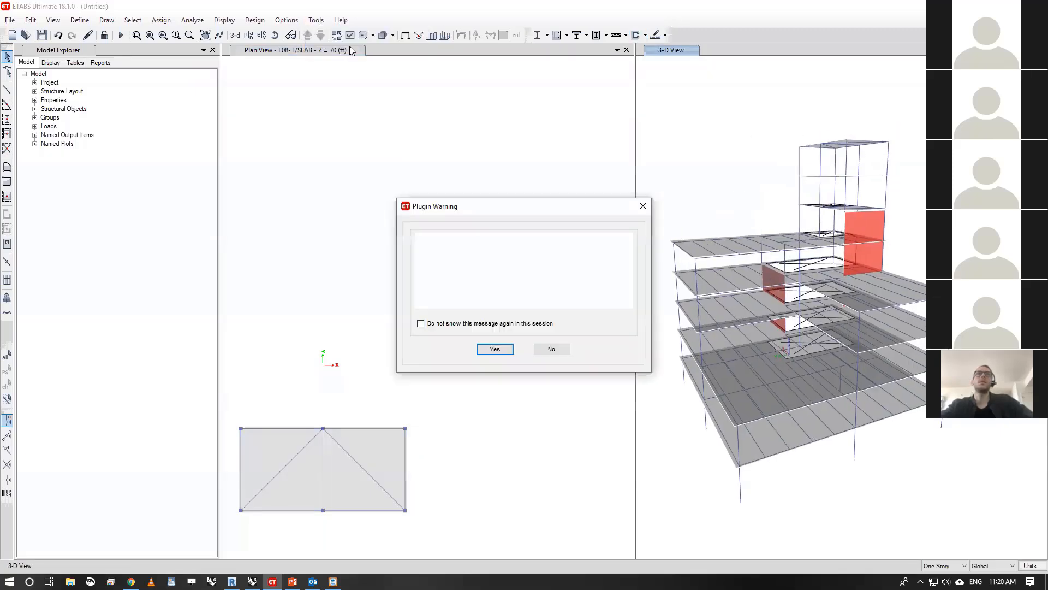
{"action": "left_click", "coordinate": [495, 349]}
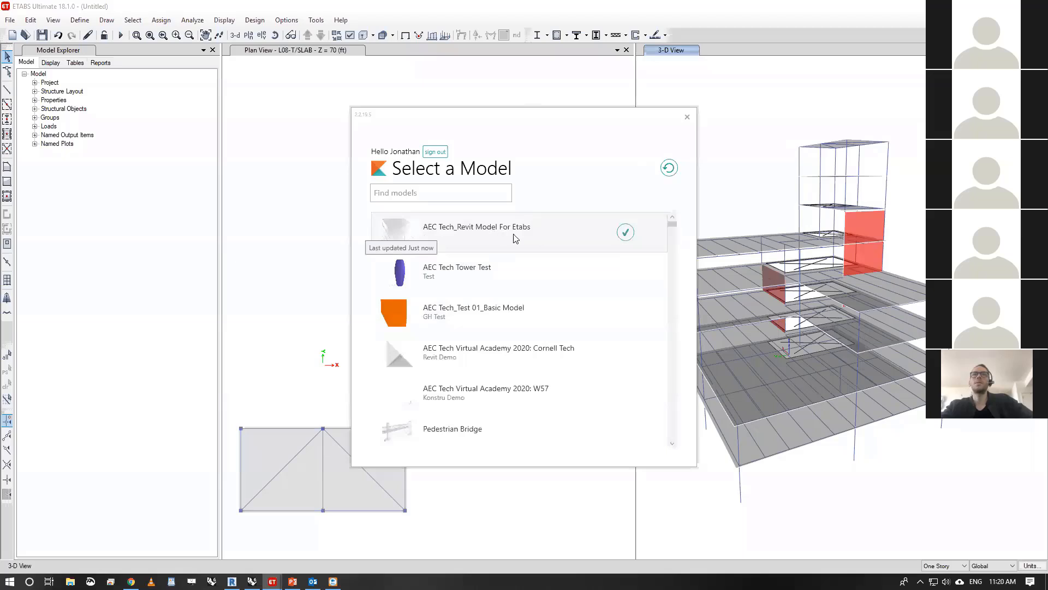
{"action": "left_click", "coordinate": [627, 234]}
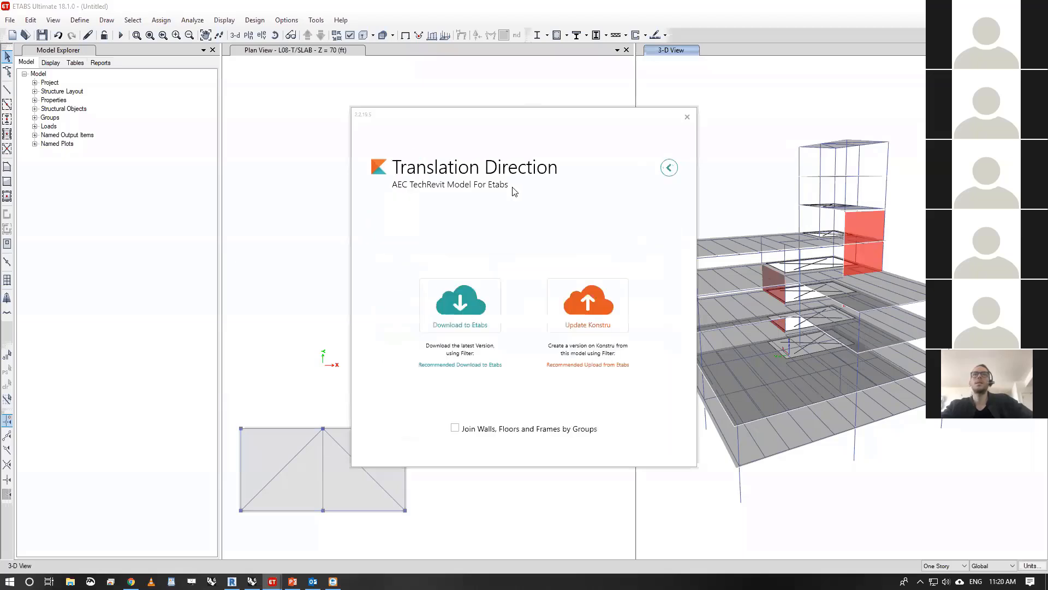
- Start a Konstru update from the ETABS model, bring up the change review and check the available upload filters
{"action": "left_click", "coordinate": [600, 307]}
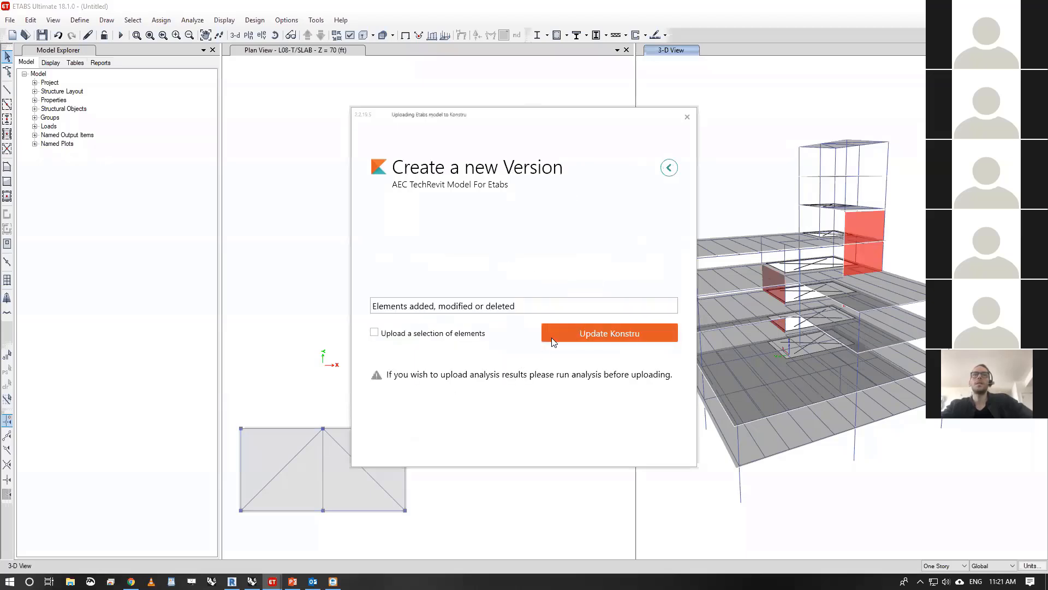
{"action": "left_click", "coordinate": [562, 329]}
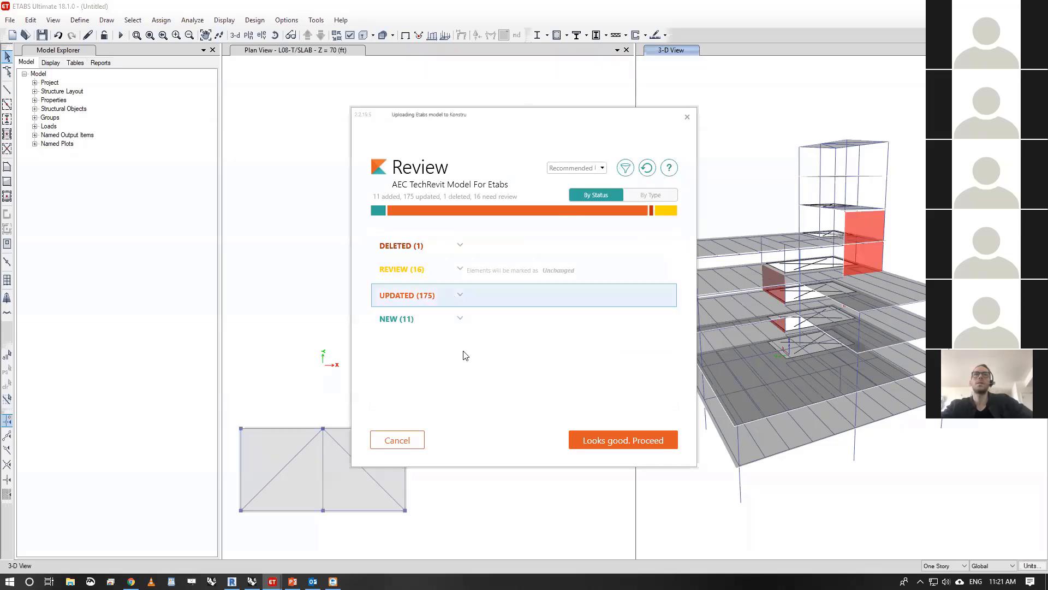
{"action": "left_click", "coordinate": [596, 171]}
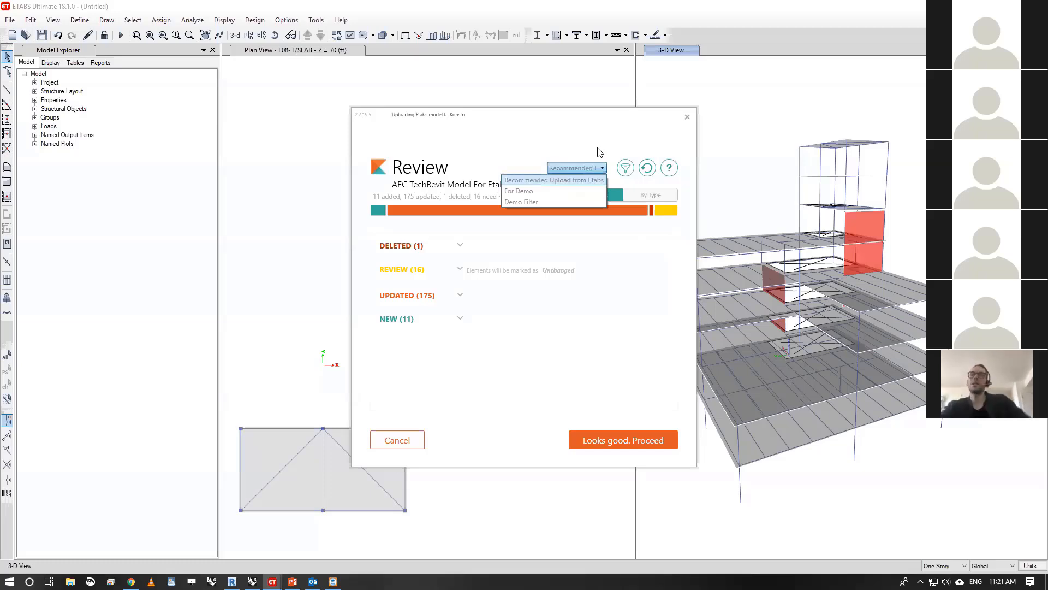
{"action": "left_click", "coordinate": [610, 146]}
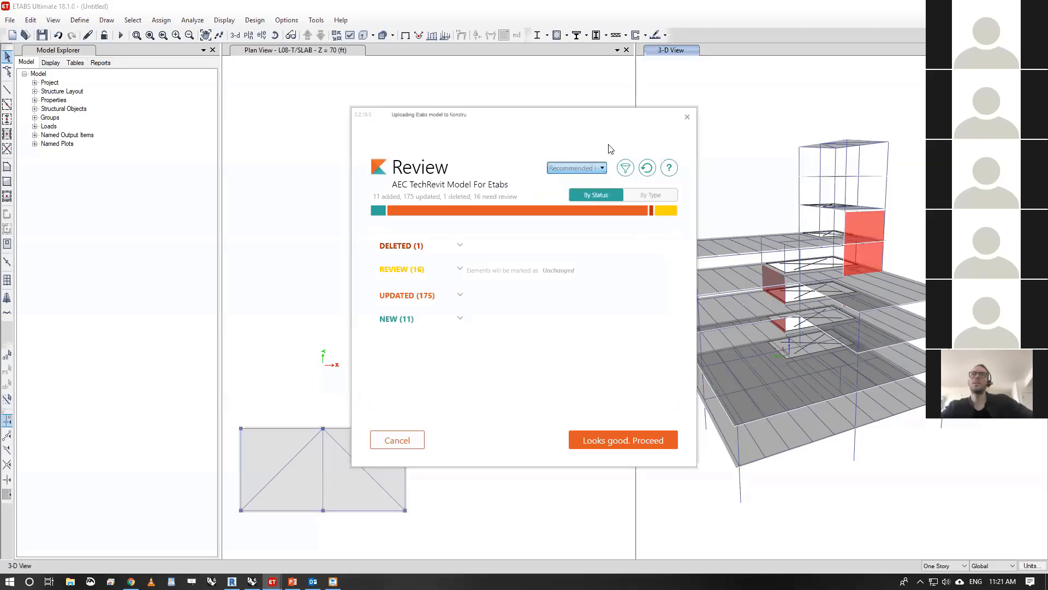
- Open the Konstru filter settings and define a new Etabs-to-Konstru filter named Remove Materials with the description "Remove ETABS materials"
{"action": "left_click", "coordinate": [626, 172]}
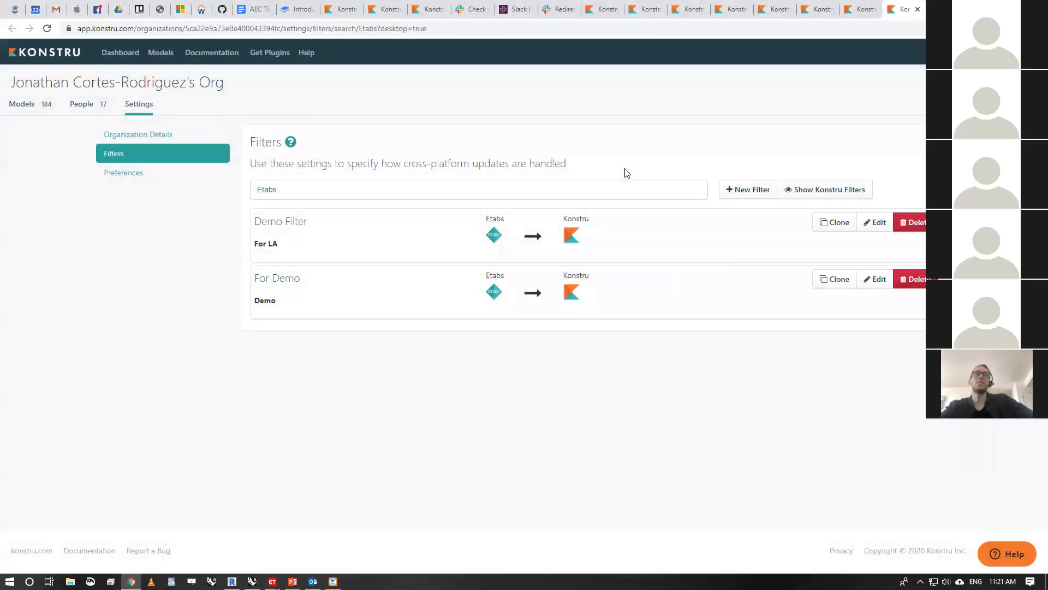
{"action": "left_click", "coordinate": [746, 191]}
{"action": "left_click", "coordinate": [444, 141]}
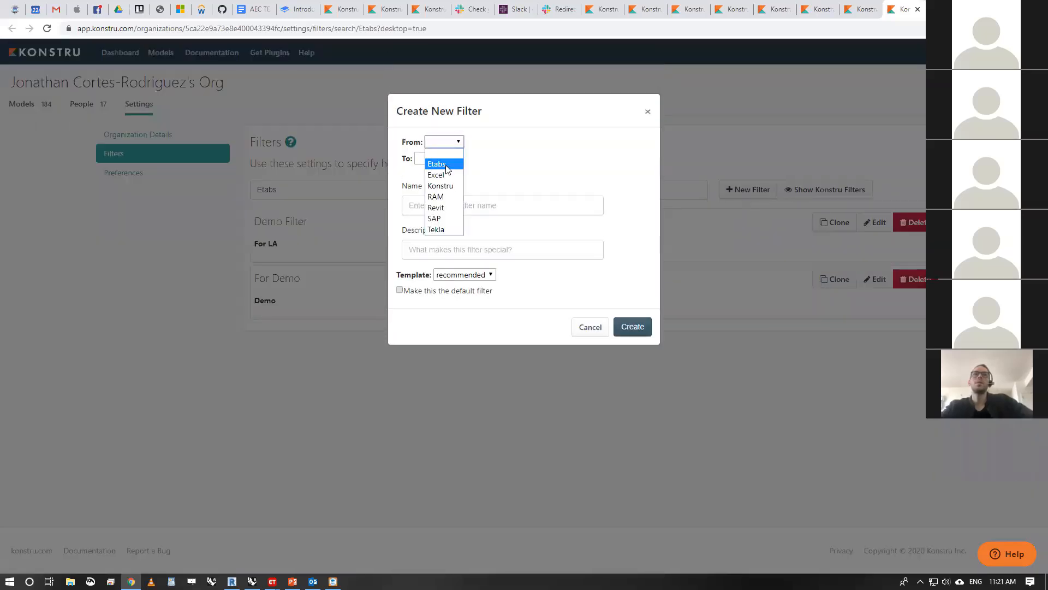
{"action": "left_click", "coordinate": [446, 165]}
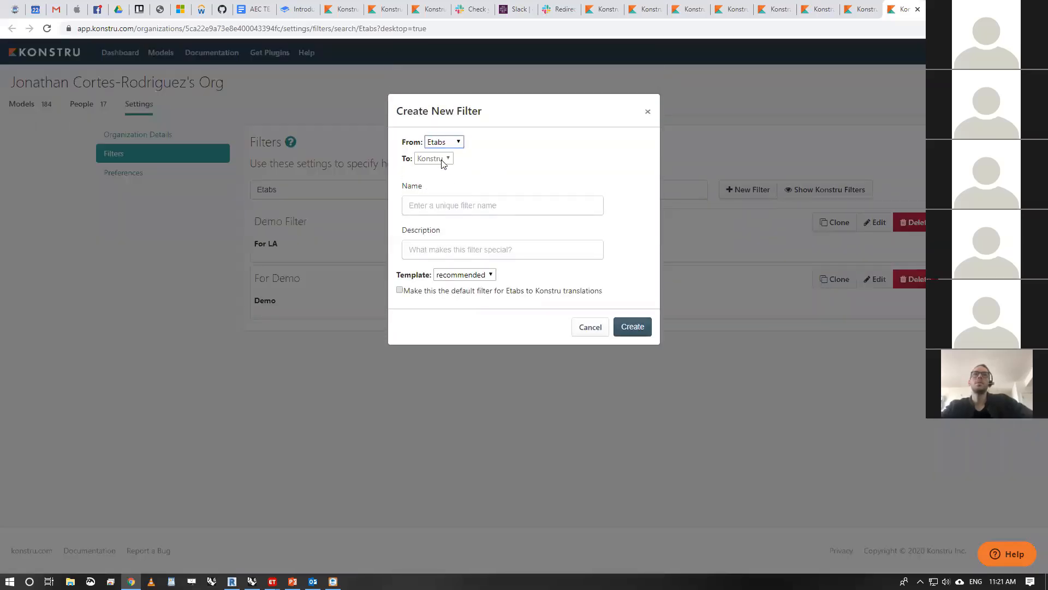
{"action": "left_click", "coordinate": [485, 206]}
{"action": "type", "text": "Remove Materials"}
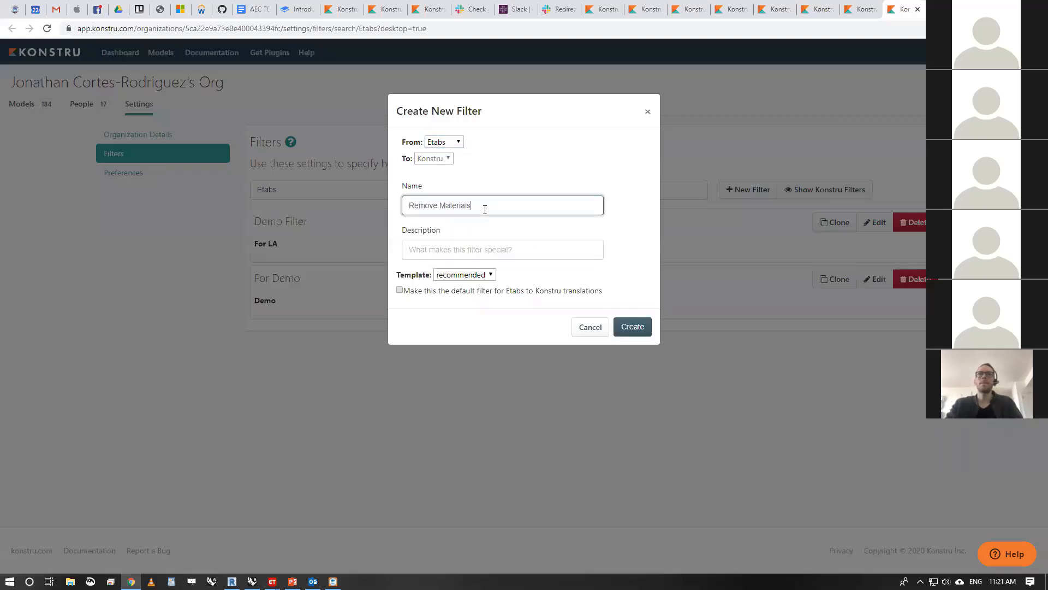
{"action": "left_click", "coordinate": [517, 255]}
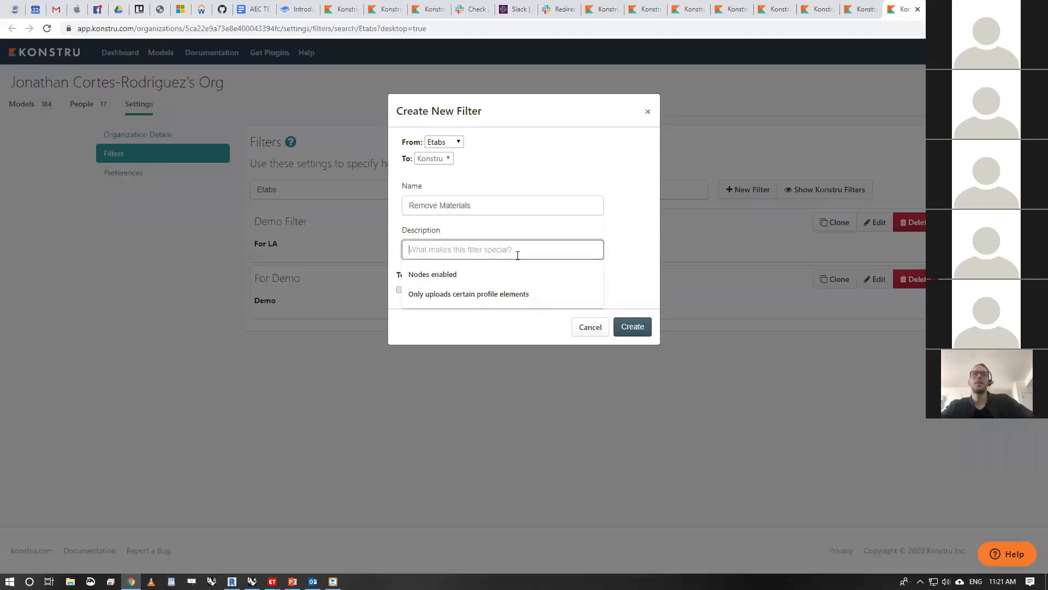
{"action": "type", "text": "Remove ETABS materi"}
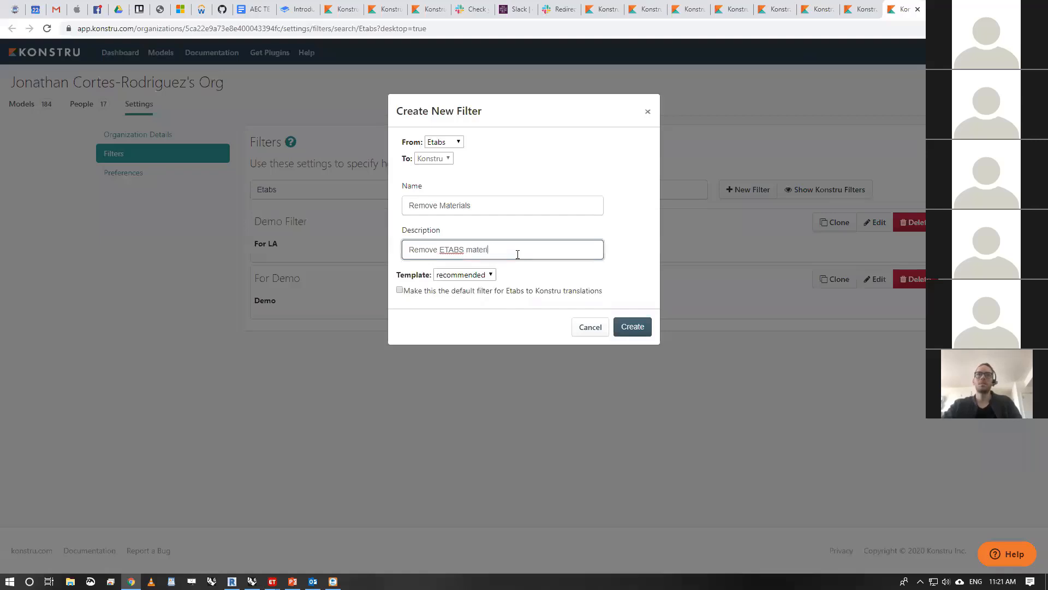
{"action": "type", "text": "als"}
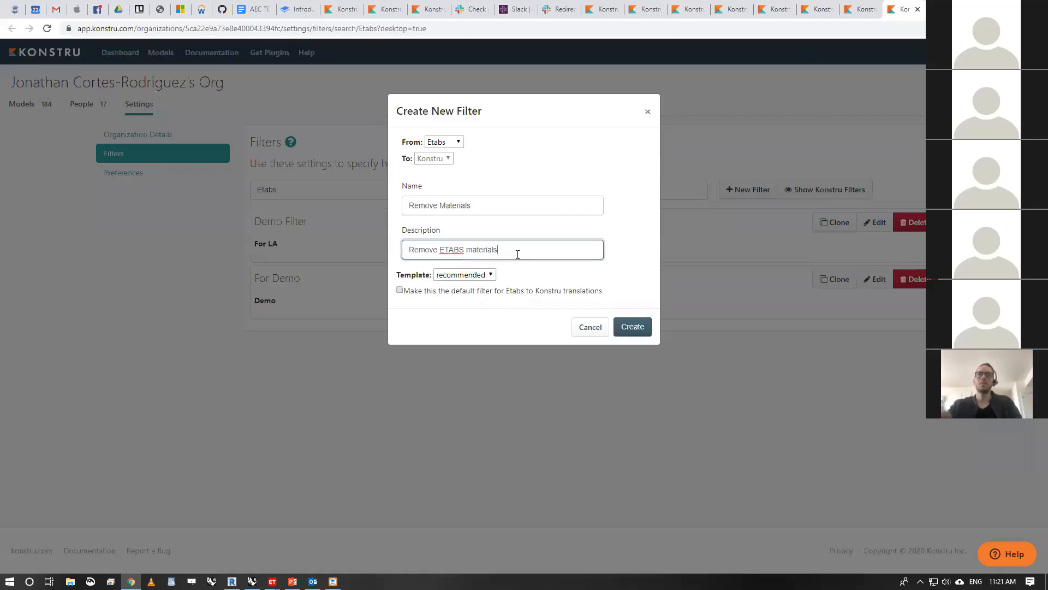
- Compare the template options, keep the recommended template and create the Remove Materials filter
{"action": "left_click", "coordinate": [490, 276]}
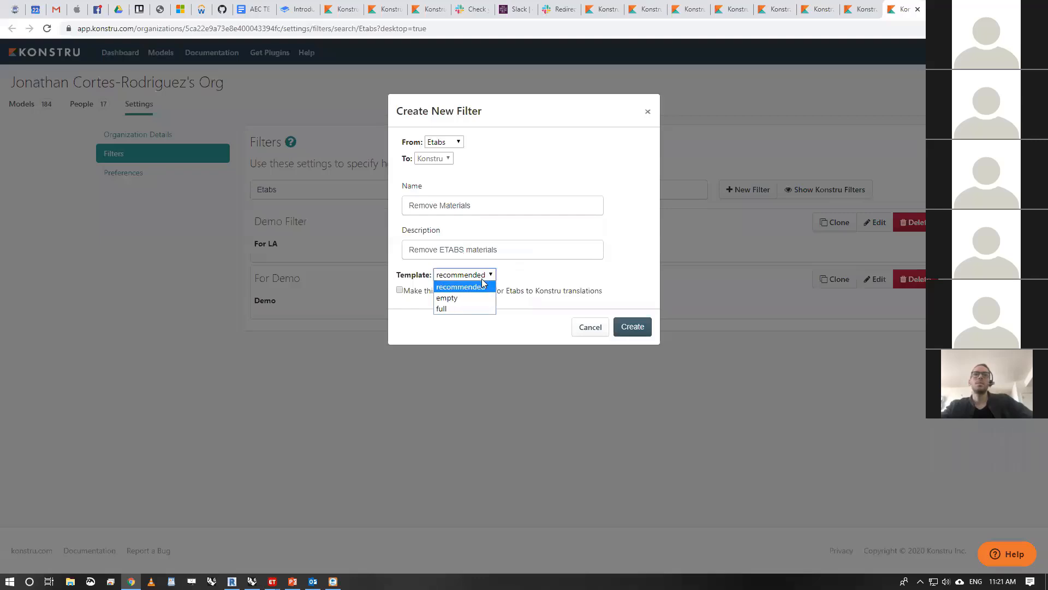
{"action": "left_click", "coordinate": [482, 279]}
{"action": "left_click", "coordinate": [489, 277]}
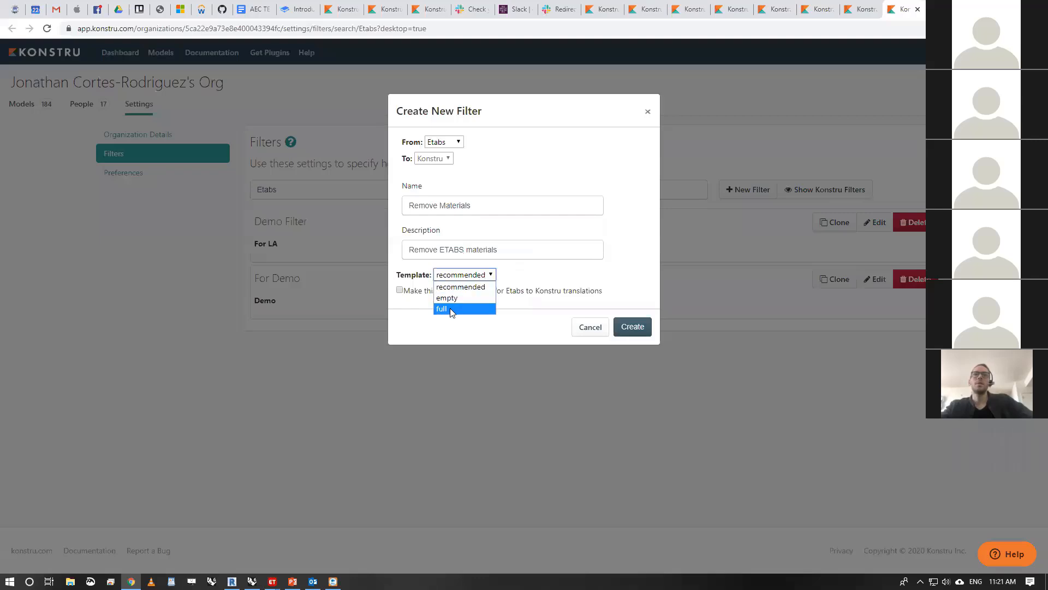
{"action": "left_click", "coordinate": [449, 308]}
{"action": "left_click", "coordinate": [464, 275]}
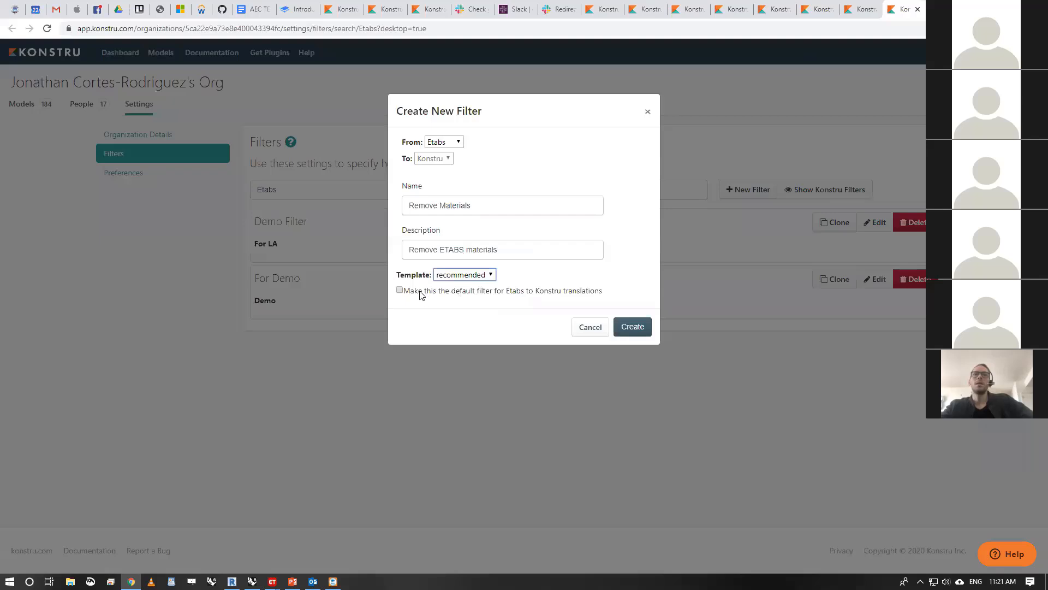
{"action": "left_click", "coordinate": [642, 329]}
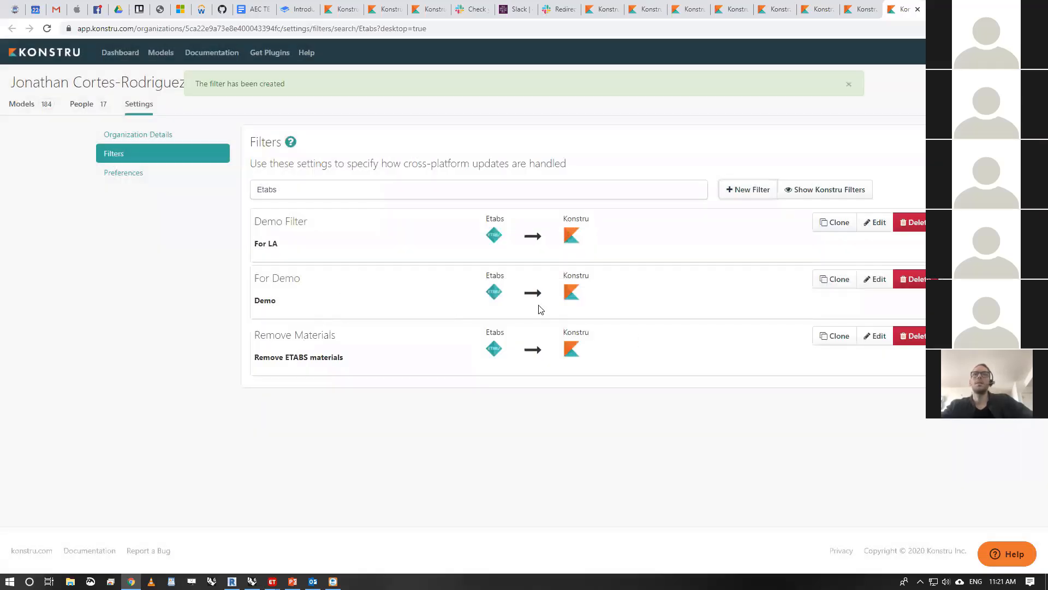
- Edit the Remove Materials filter and turn off the Material property for beams
{"action": "left_click", "coordinate": [875, 335]}
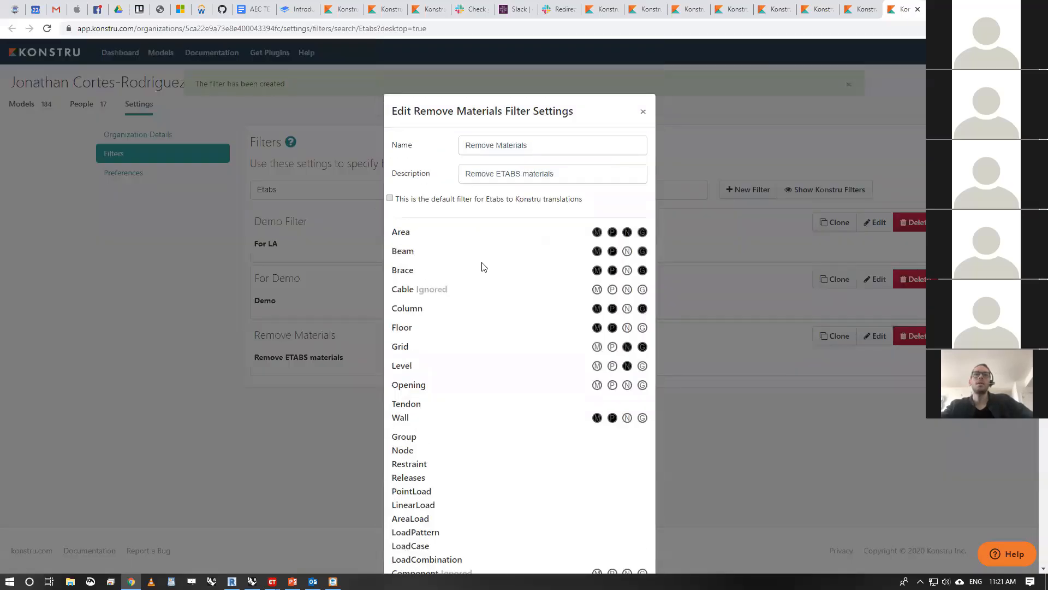
{"action": "scroll", "coordinate": [483, 267], "scroll_direction": "down", "scroll_amount": 3}
{"action": "scroll", "coordinate": [568, 303], "scroll_direction": "up", "scroll_amount": 3}
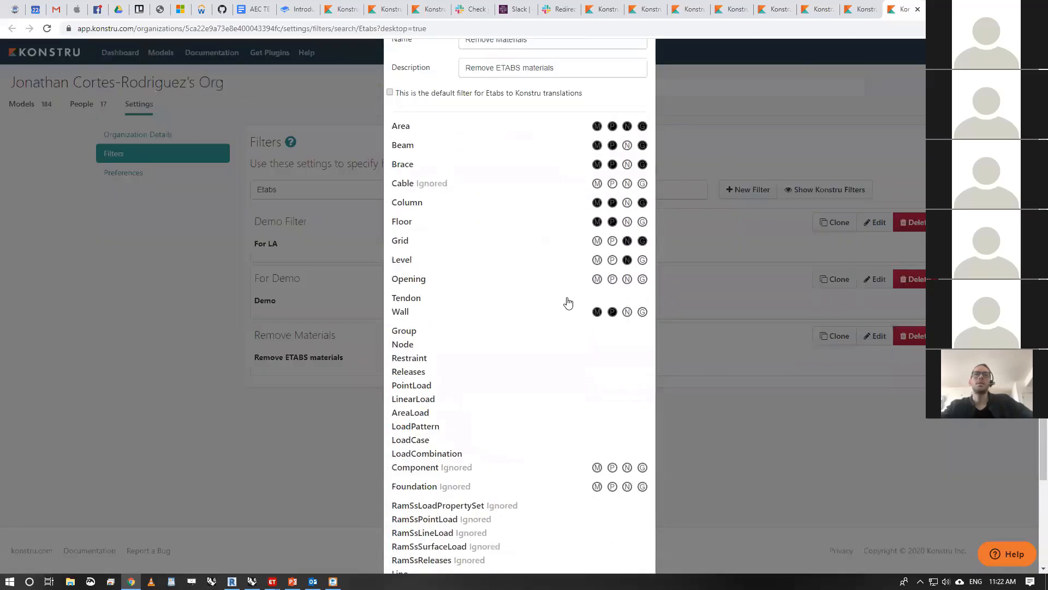
{"action": "scroll", "coordinate": [568, 303], "scroll_direction": "down", "scroll_amount": 3}
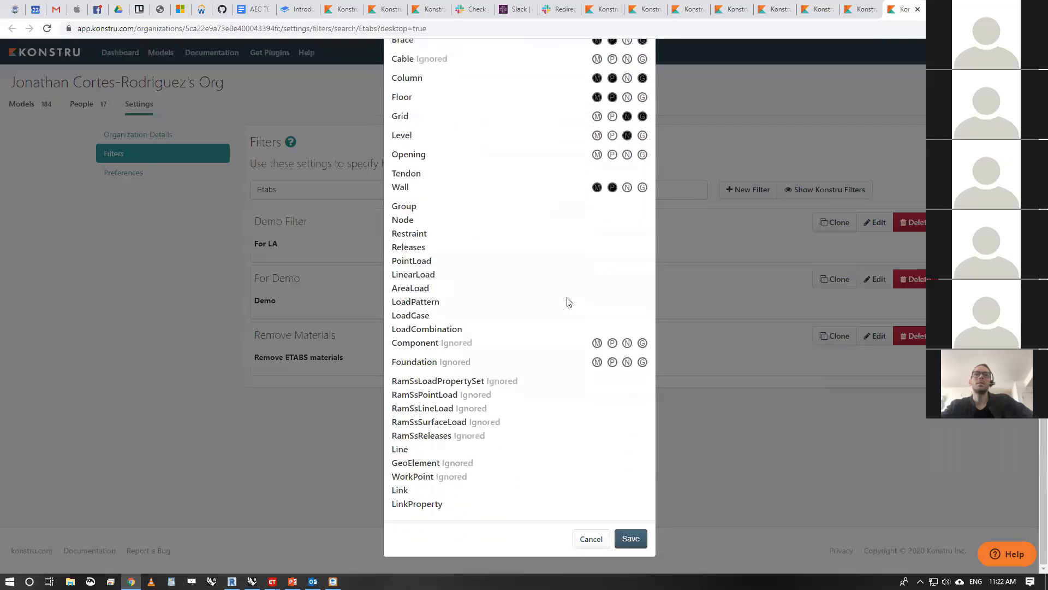
{"action": "scroll", "coordinate": [567, 300], "scroll_direction": "up", "scroll_amount": 4}
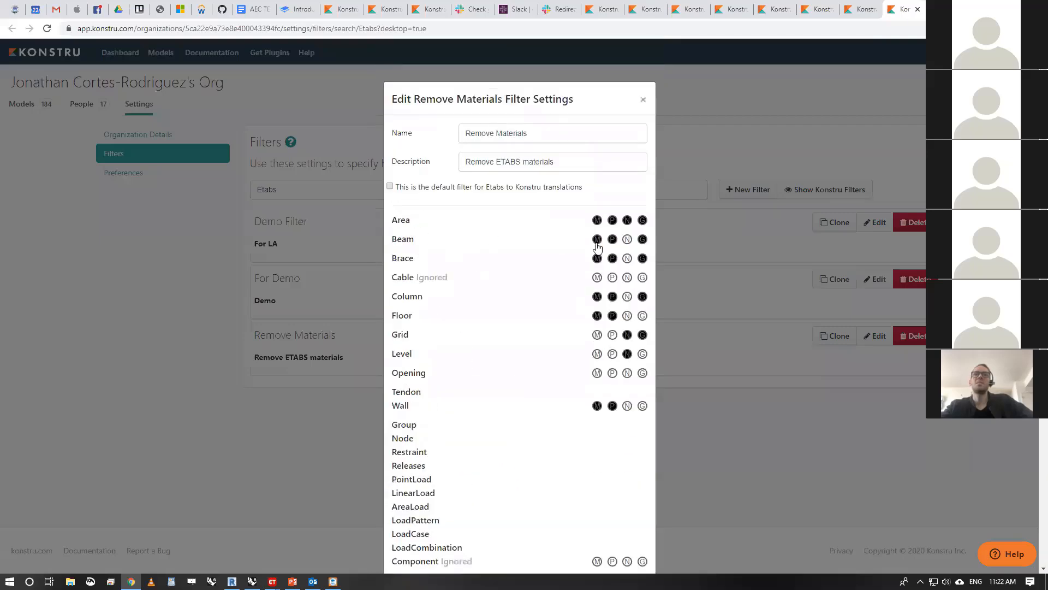
{"action": "left_click", "coordinate": [598, 243]}
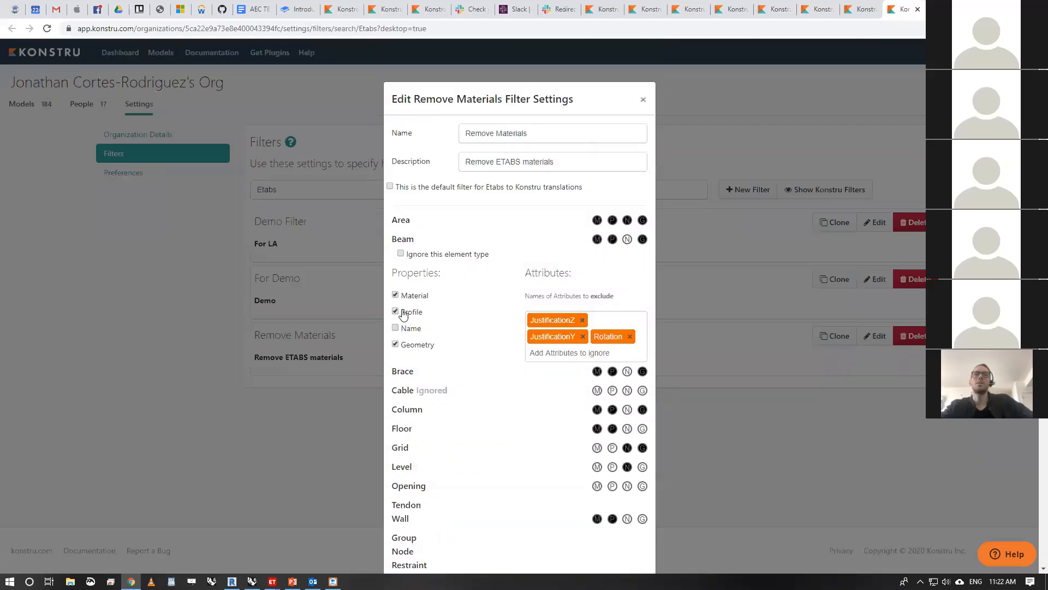
{"action": "left_click", "coordinate": [396, 295]}
- Turn off the Material property for columns in the Remove Materials filter and look through the remaining element types
{"action": "left_click", "coordinate": [414, 413]}
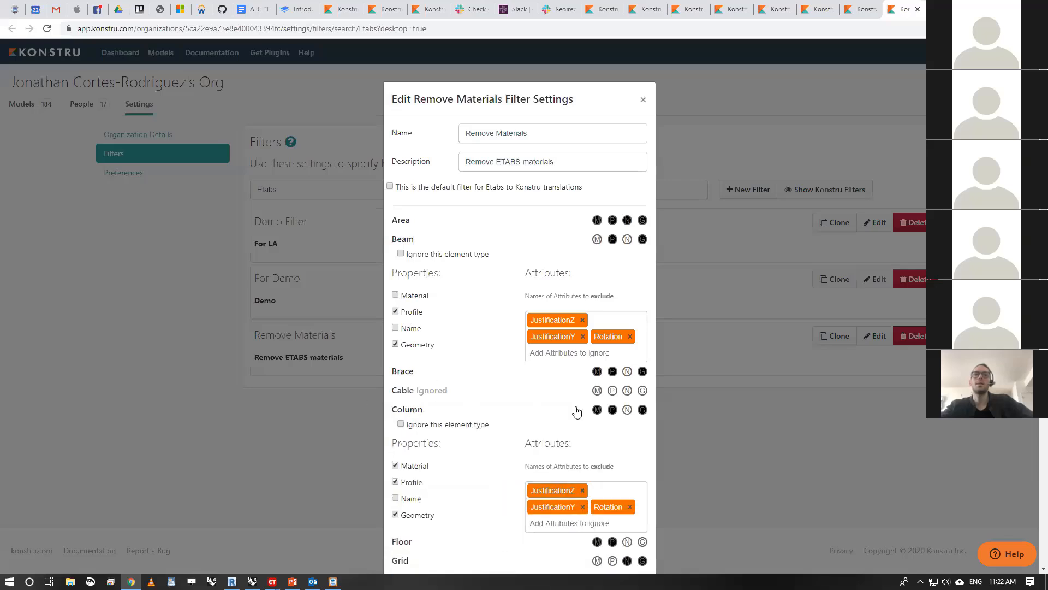
{"action": "left_click", "coordinate": [597, 410]}
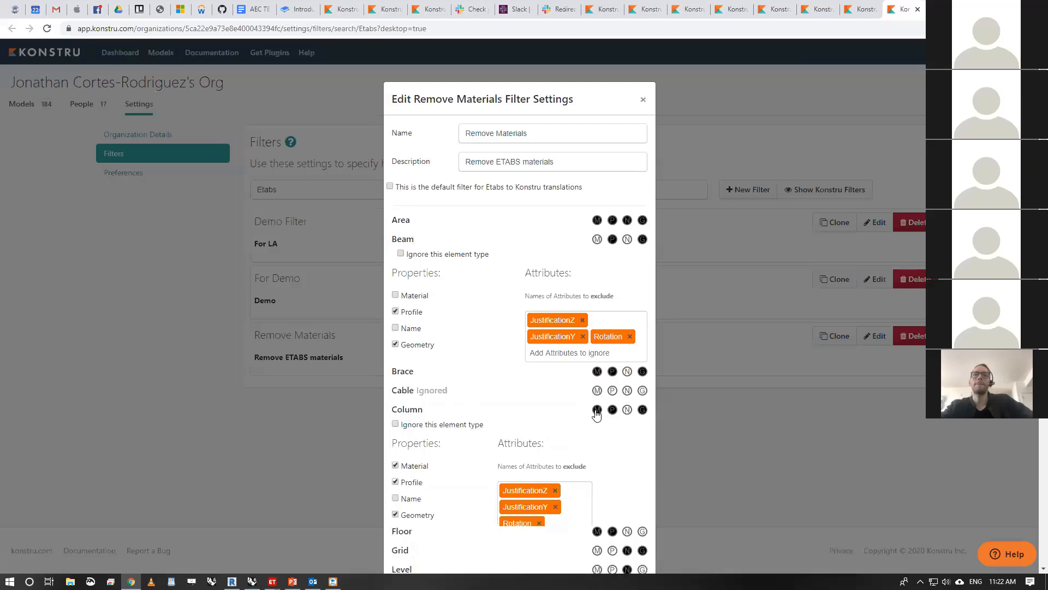
{"action": "left_click", "coordinate": [437, 411]}
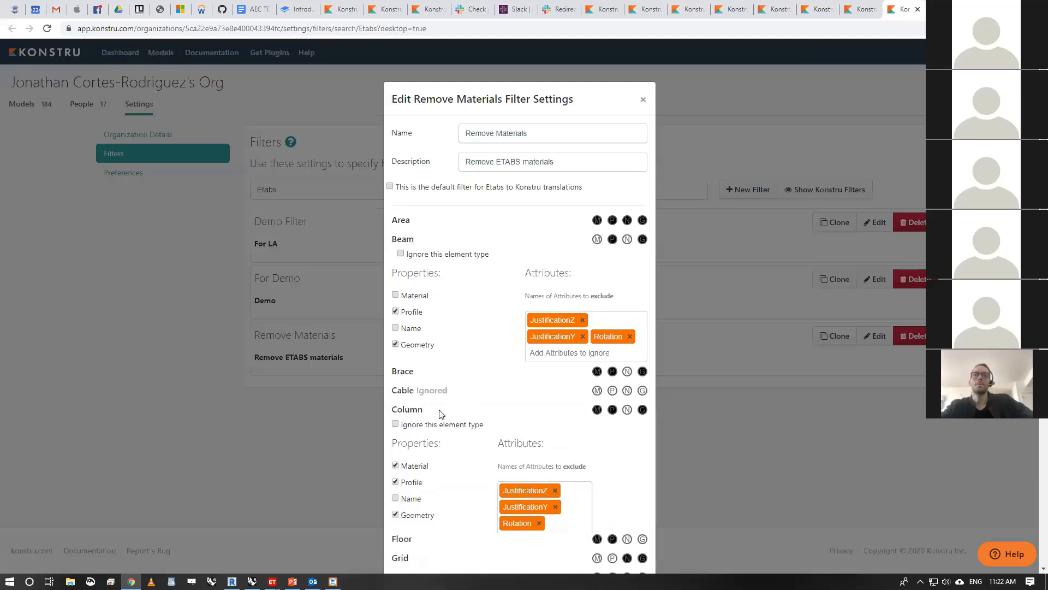
{"action": "left_click", "coordinate": [396, 465]}
{"action": "scroll", "coordinate": [477, 258], "scroll_direction": "down", "scroll_amount": 6}
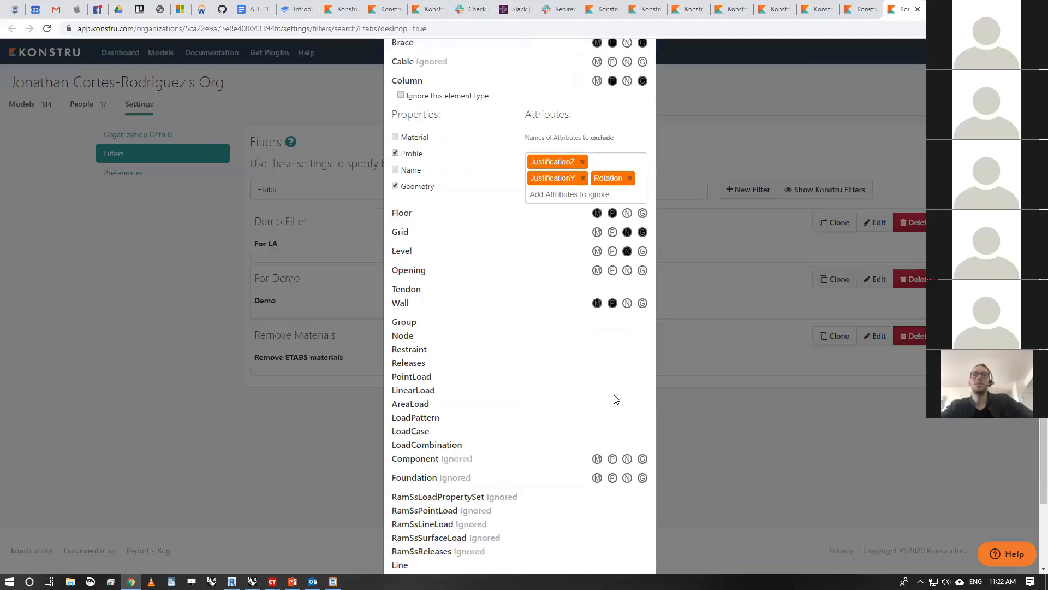
{"action": "scroll", "coordinate": [592, 386], "scroll_direction": "up", "scroll_amount": 5}
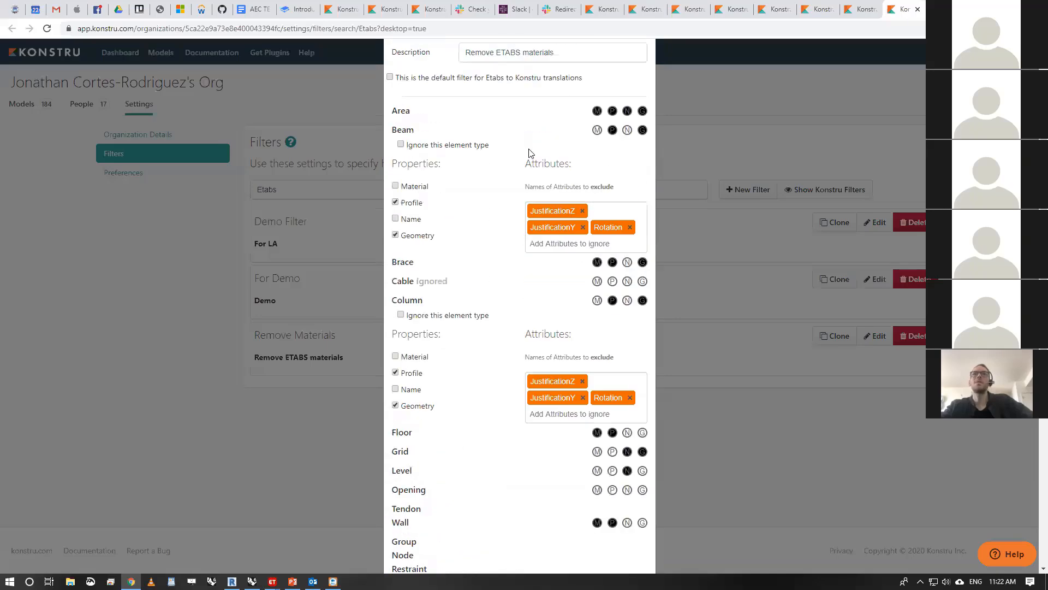
{"action": "scroll", "coordinate": [528, 153], "scroll_direction": "up", "scroll_amount": 2}
{"action": "scroll", "coordinate": [529, 235], "scroll_direction": "down", "scroll_amount": 8}
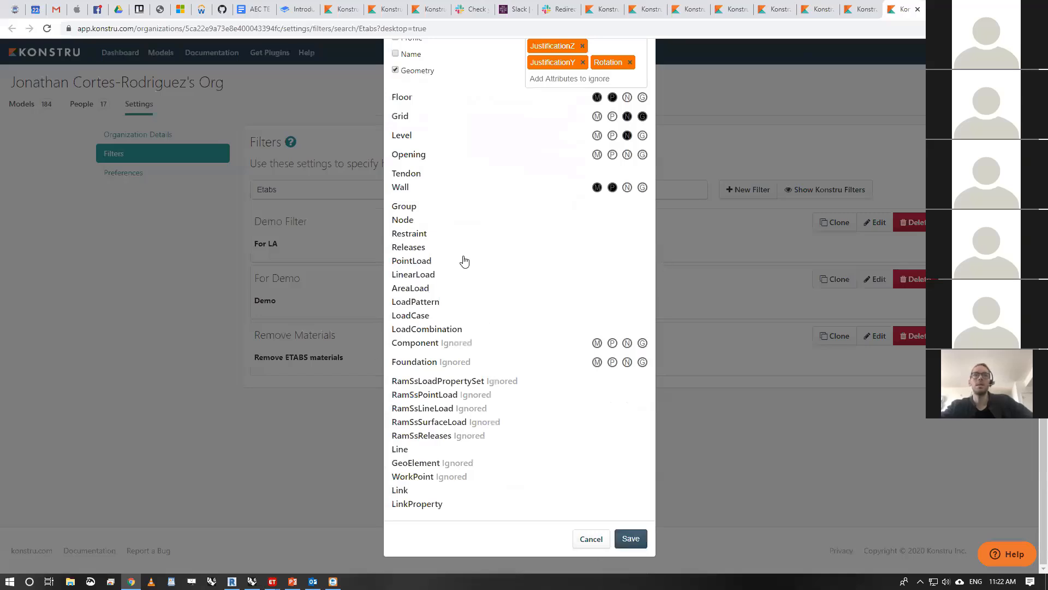
- Turn off the Material property for walls, braces and areas in the Remove Materials filter
{"action": "scroll", "coordinate": [464, 261], "scroll_direction": "up", "scroll_amount": 3}
{"action": "left_click", "coordinate": [510, 354]}
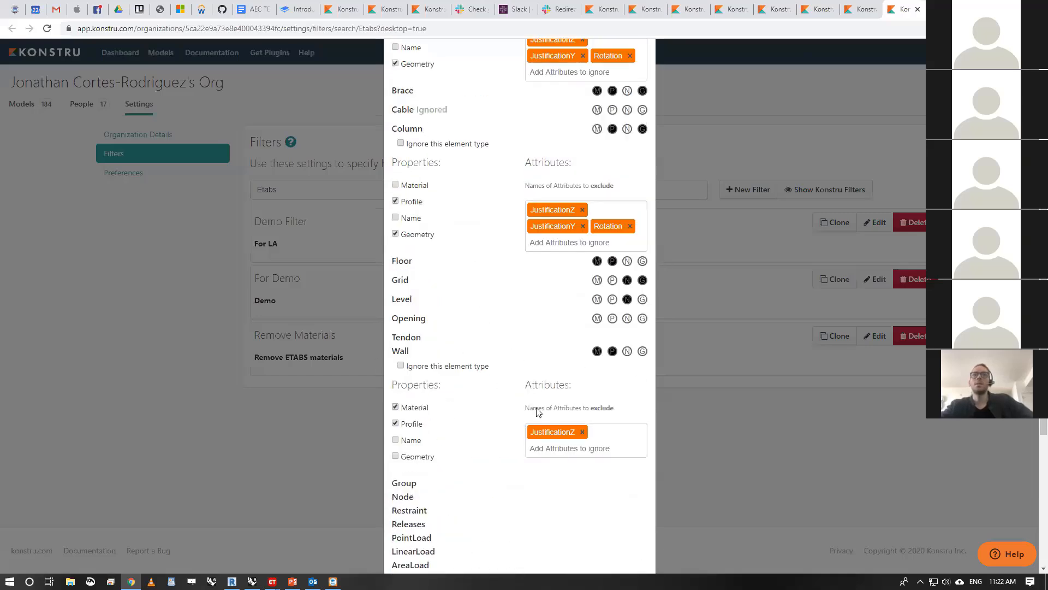
{"action": "scroll", "coordinate": [538, 276], "scroll_direction": "up", "scroll_amount": 3}
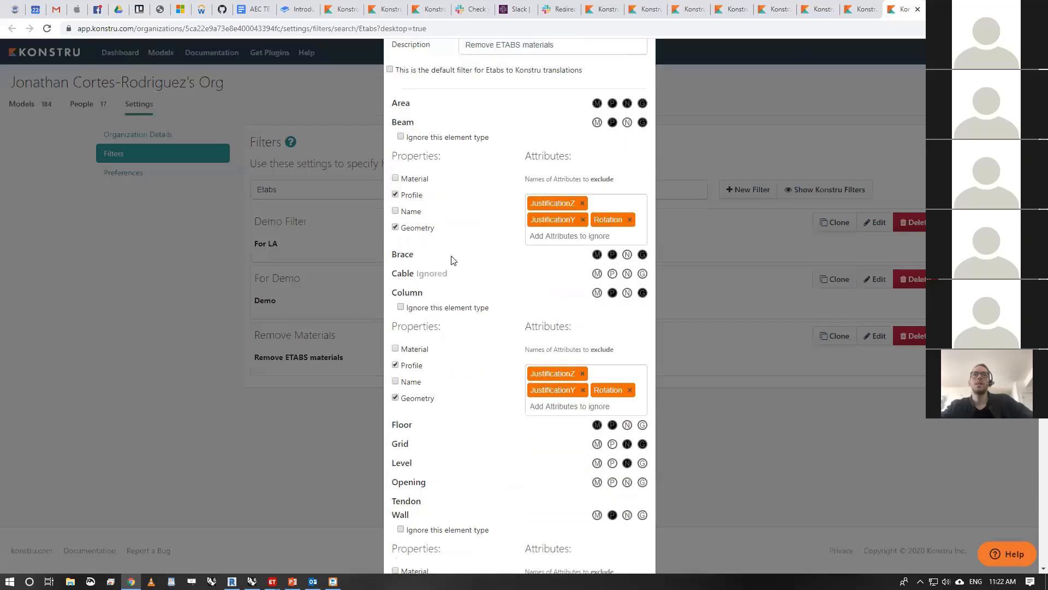
{"action": "left_click", "coordinate": [426, 261]}
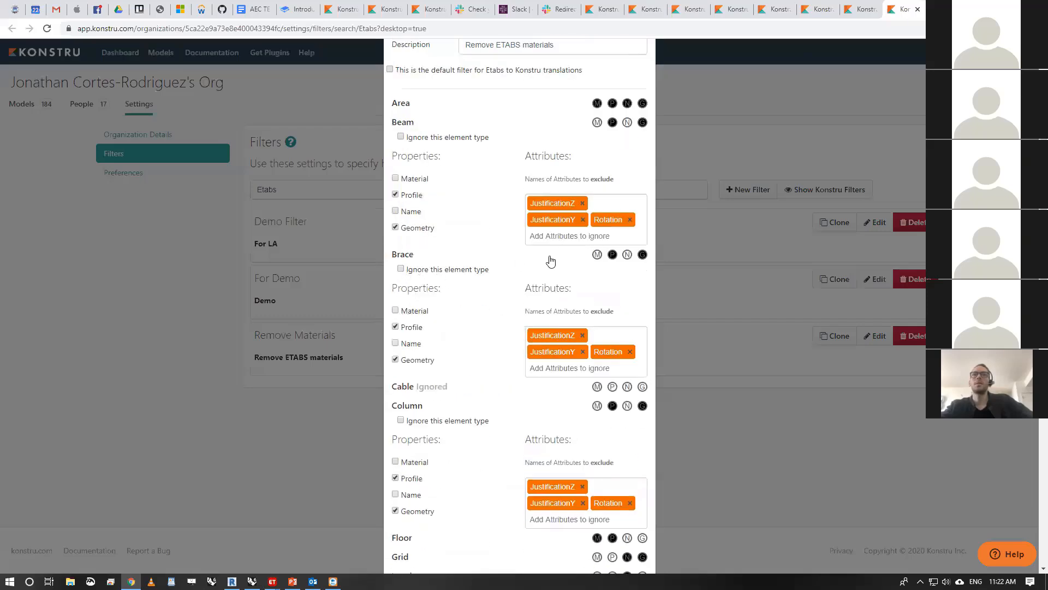
{"action": "scroll", "coordinate": [550, 262], "scroll_direction": "up", "scroll_amount": 1}
{"action": "left_click", "coordinate": [476, 164]}
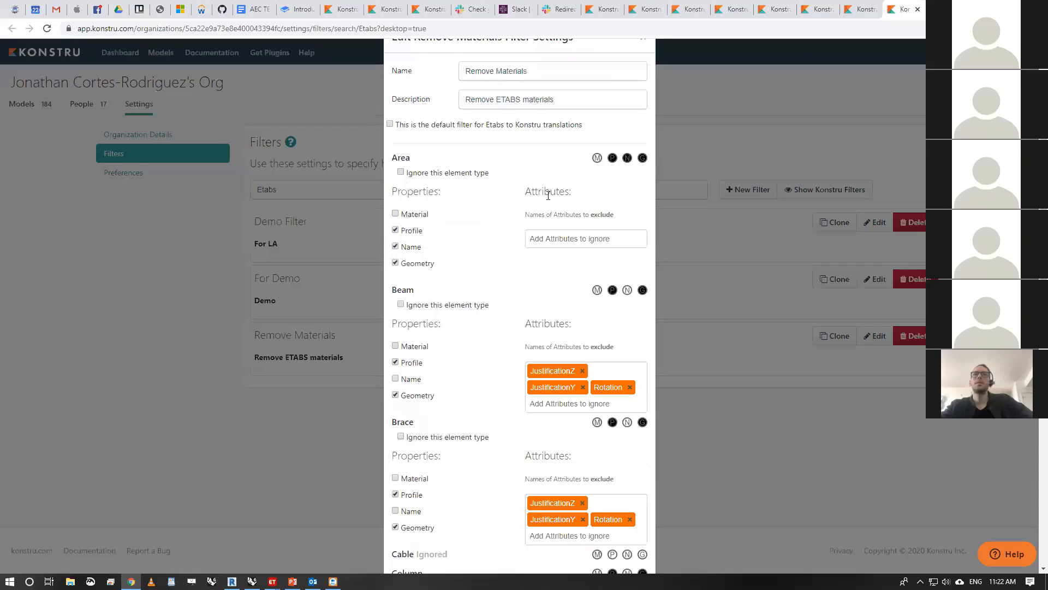
- Turn off the Material property for floors as well and save the Remove Materials filter
{"action": "scroll", "coordinate": [548, 195], "scroll_direction": "down", "scroll_amount": 10}
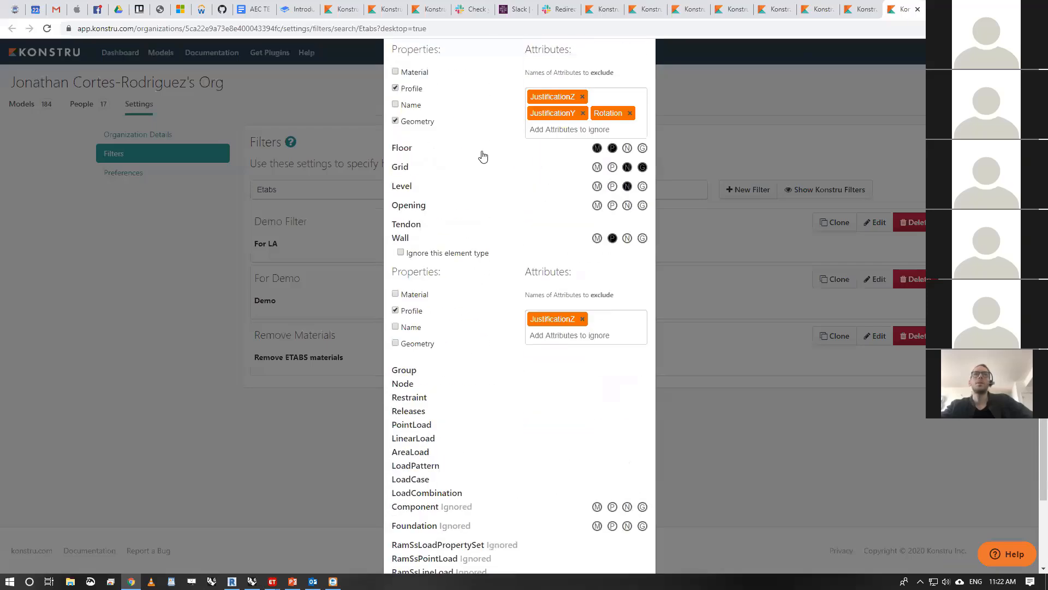
{"action": "left_click", "coordinate": [482, 156]}
{"action": "scroll", "coordinate": [425, 200], "scroll_direction": "down", "scroll_amount": 5}
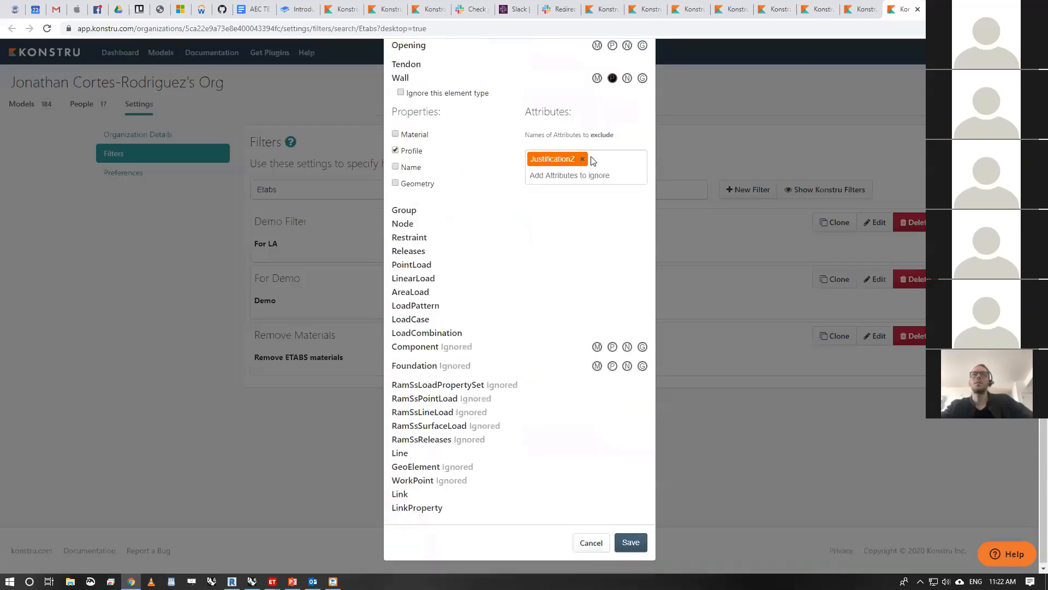
{"action": "left_click", "coordinate": [630, 538]}
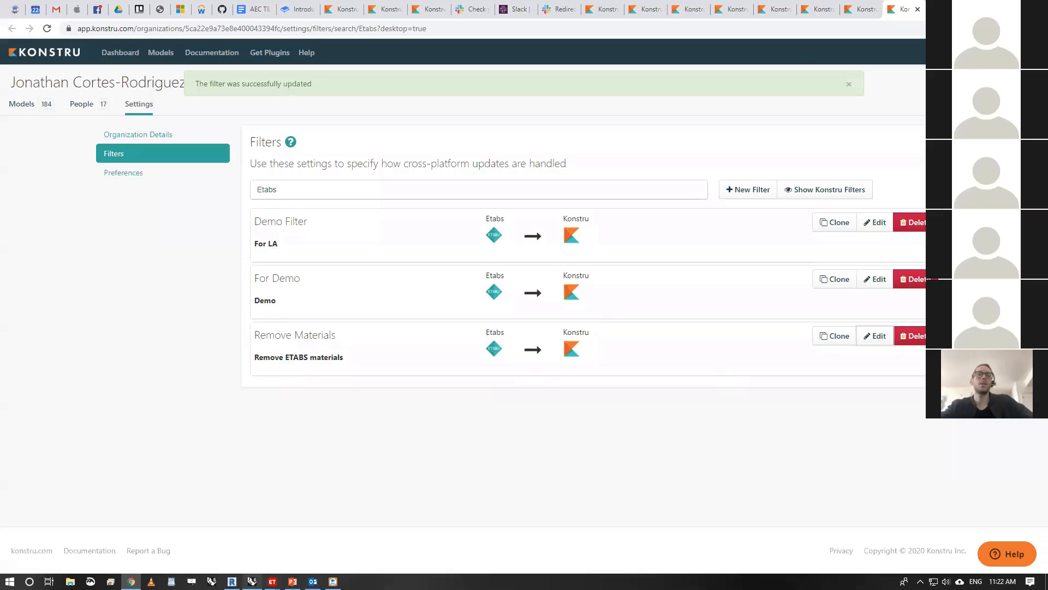
- Return to the ETABS upload review, apply the Remove Materials filter, upload the new version and open the model on the web
{"action": "mouse_move", "coordinate": [272, 581]}
{"action": "left_click", "coordinate": [338, 535]}
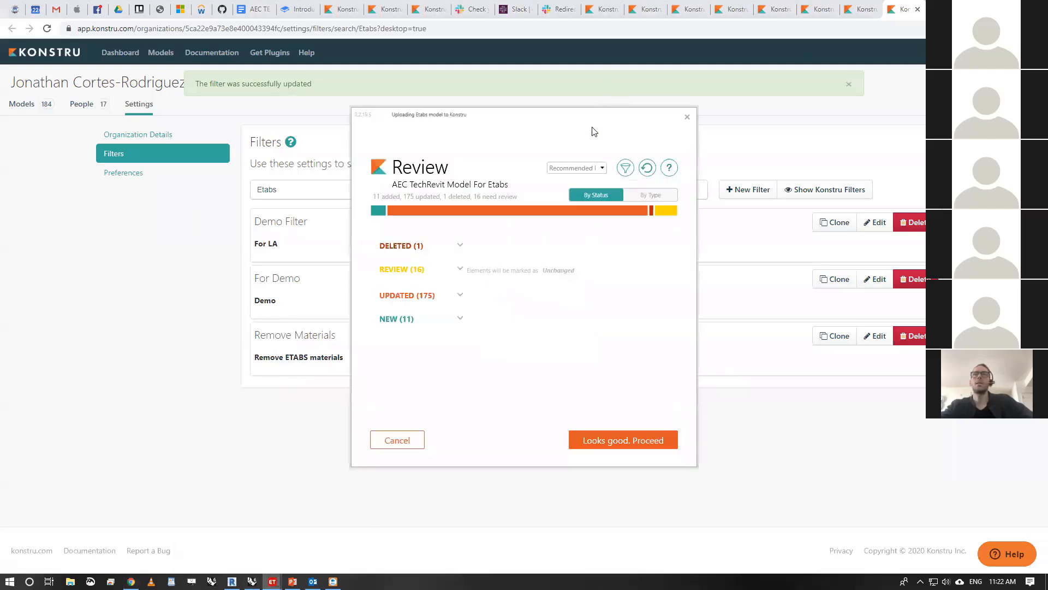
{"action": "left_click", "coordinate": [604, 170]}
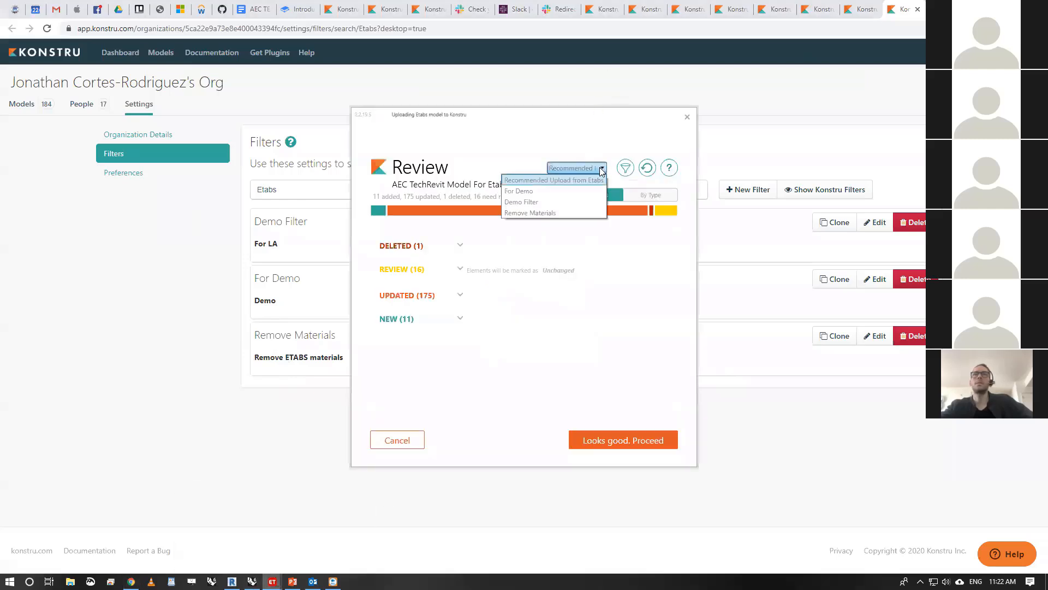
{"action": "left_click", "coordinate": [552, 211]}
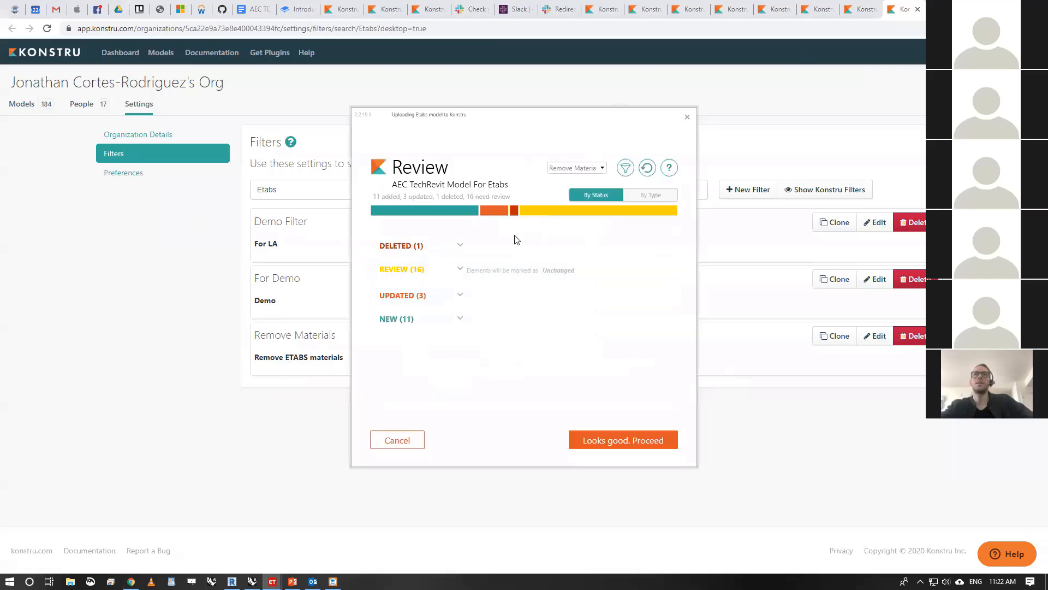
{"action": "left_click", "coordinate": [643, 448]}
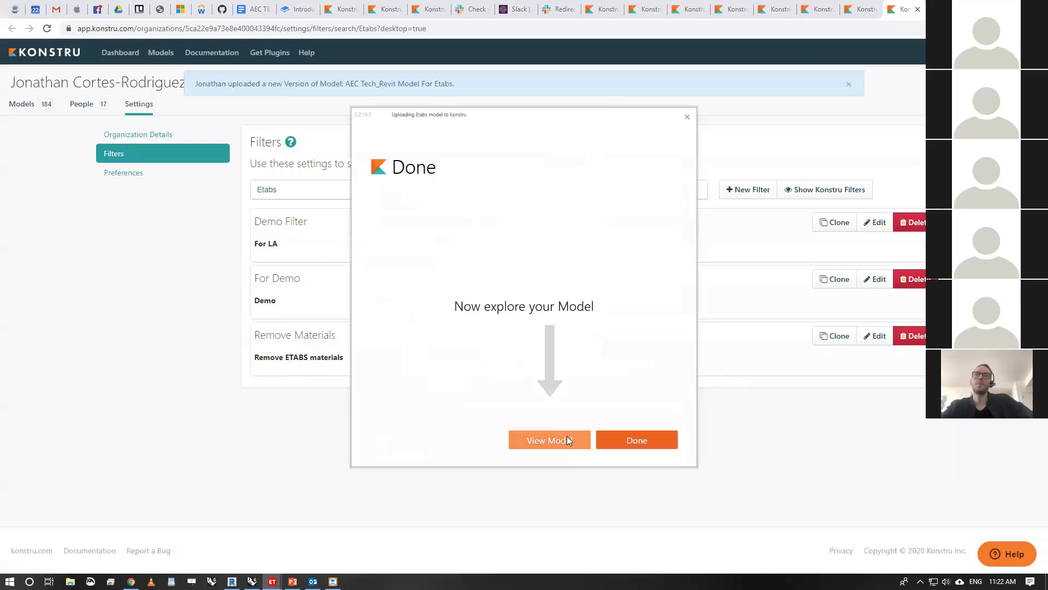
{"action": "left_click", "coordinate": [567, 439]}
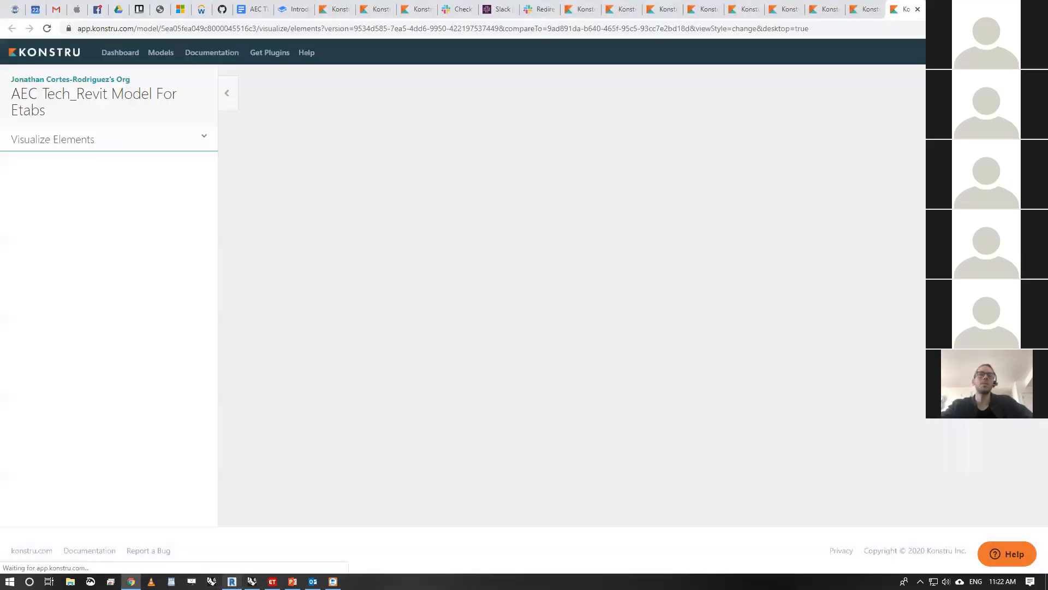
- Switch to Revit, start Konstru and download the latest version of AEC Tech_Revit Model For Etabs using the recommended filter
{"action": "mouse_move", "coordinate": [232, 581]}
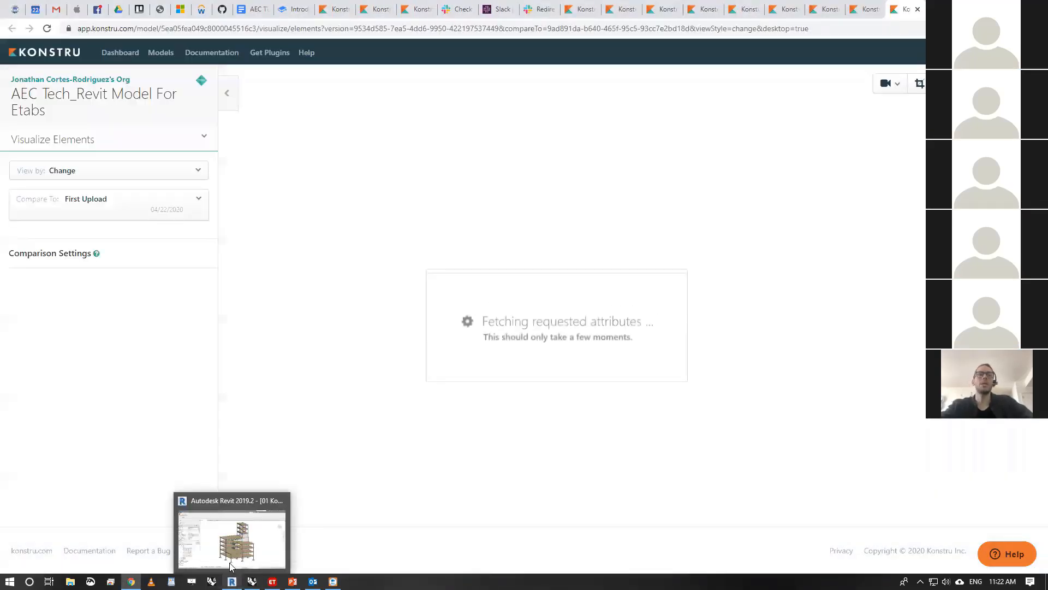
{"action": "left_click", "coordinate": [229, 553]}
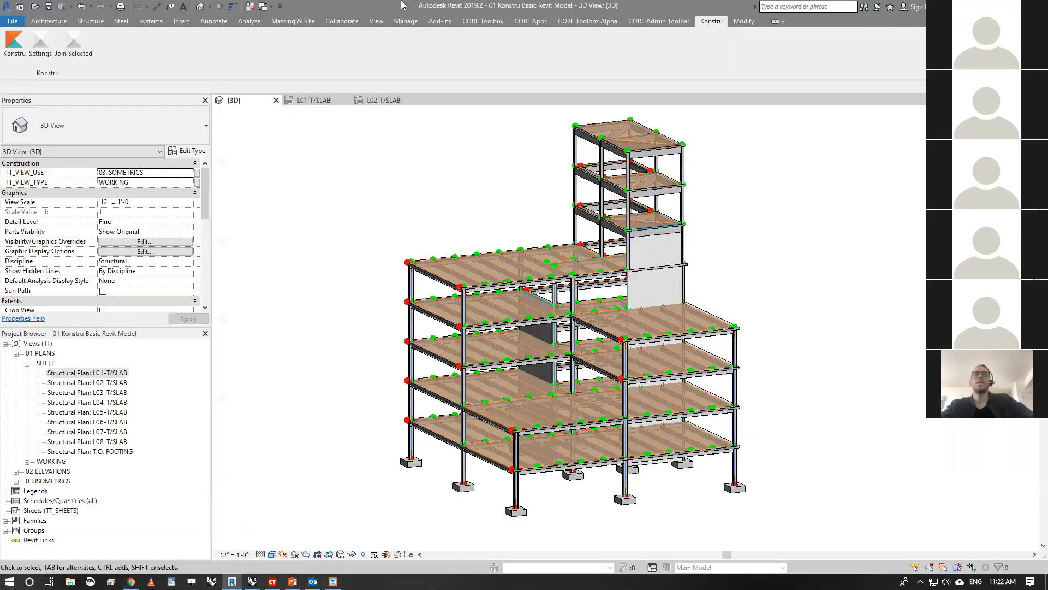
{"action": "left_click", "coordinate": [14, 52]}
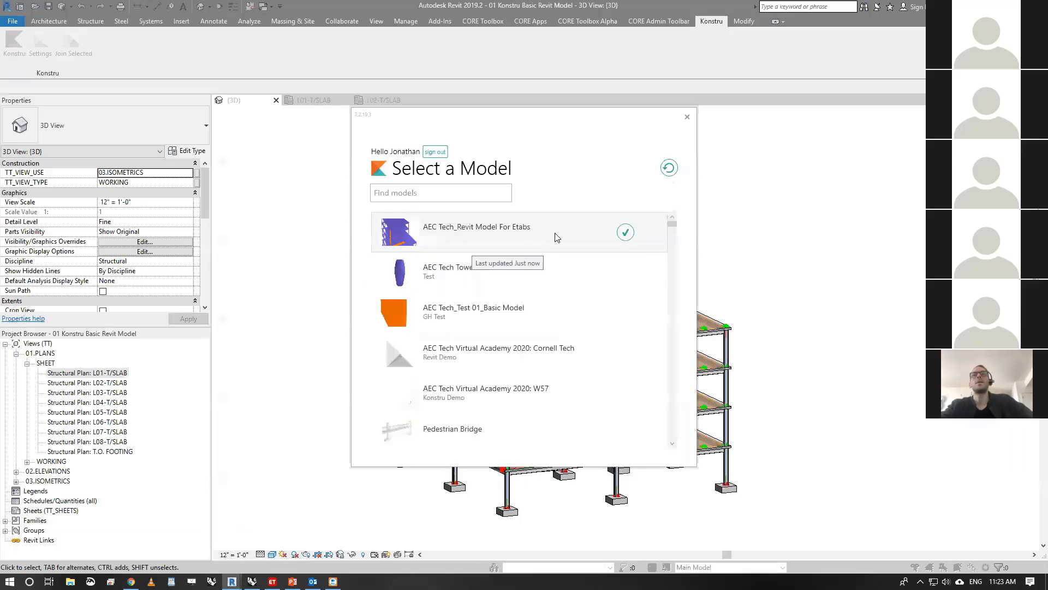
{"action": "left_click", "coordinate": [556, 237]}
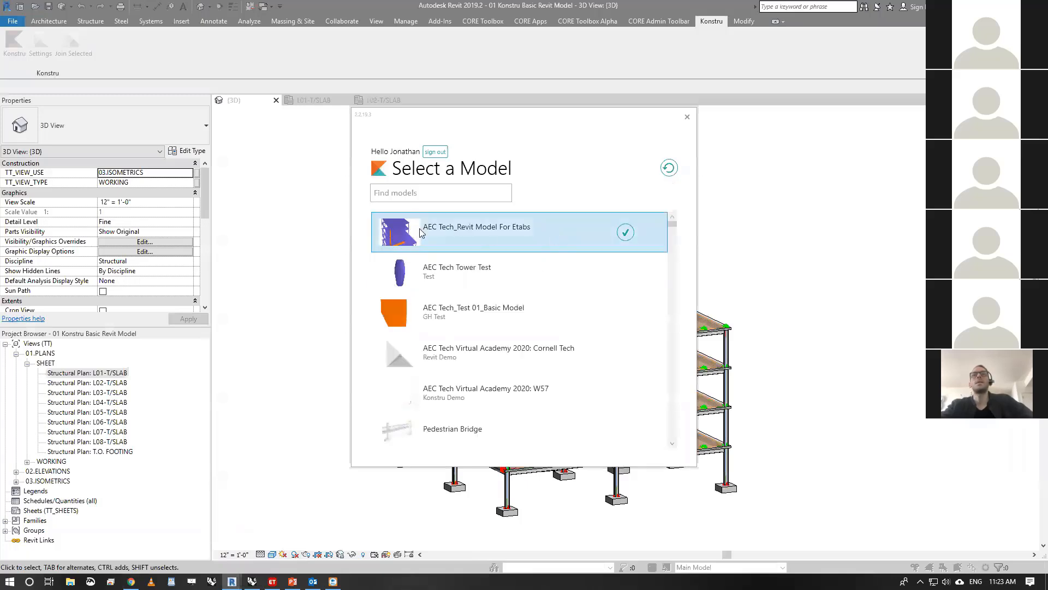
{"action": "left_click", "coordinate": [624, 231]}
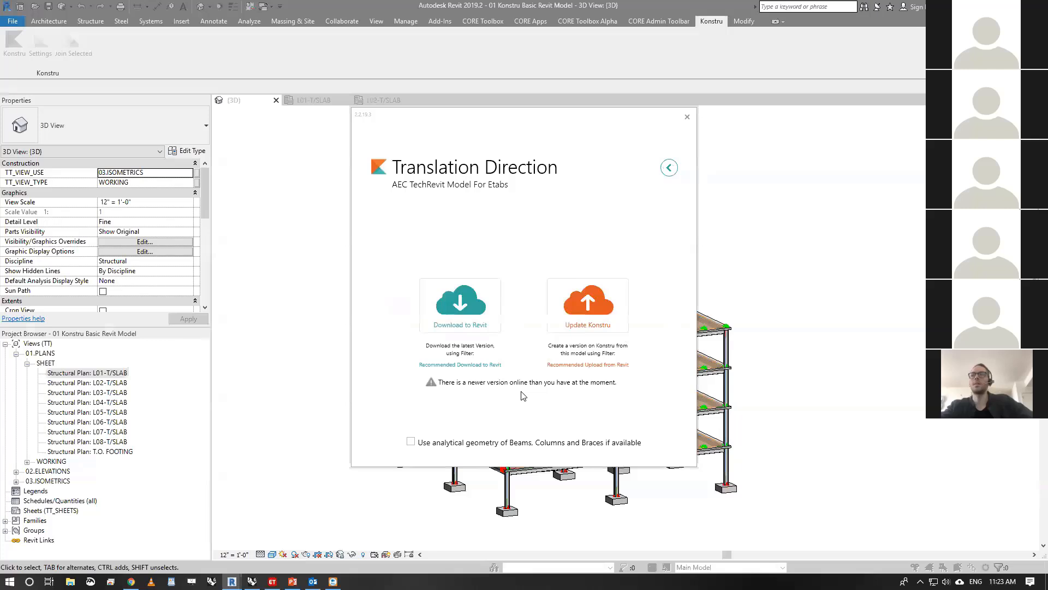
{"action": "left_click", "coordinate": [459, 306]}
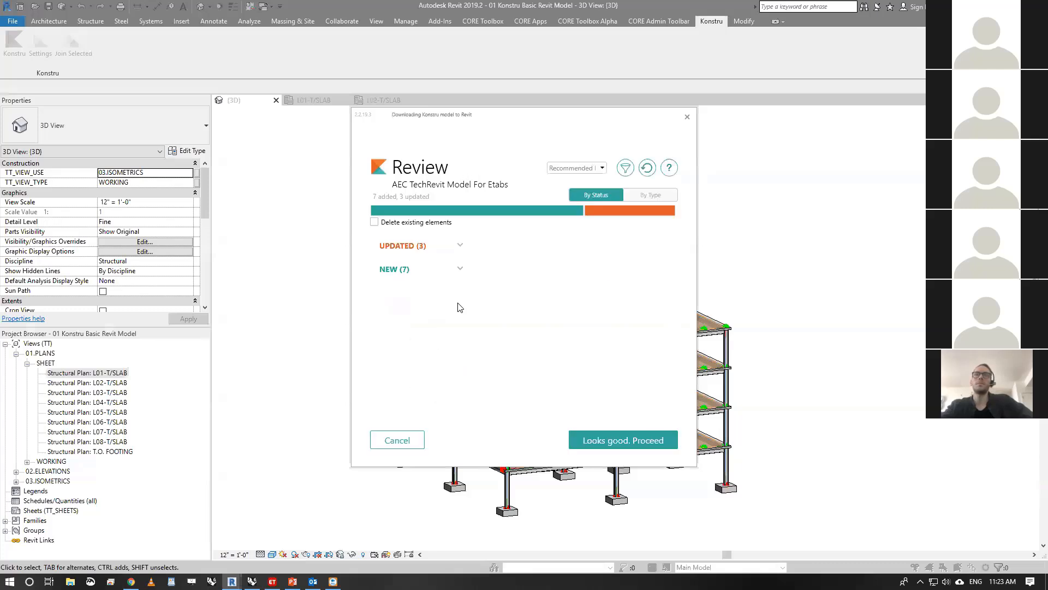
- Review the new and updated elements and proceed with the download to Revit, keeping the proposed property mappings
{"action": "left_click", "coordinate": [460, 270]}
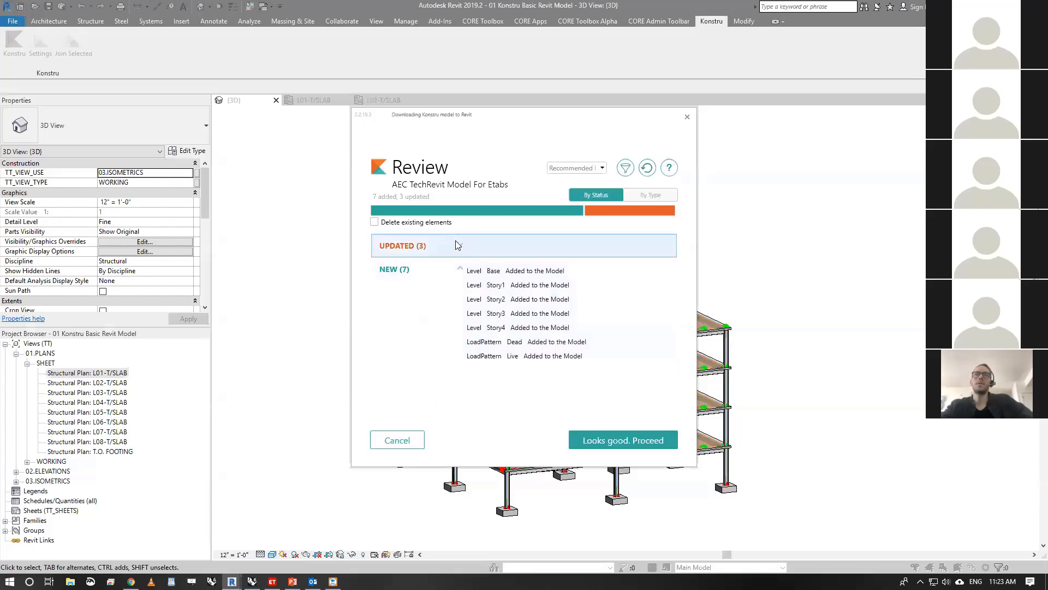
{"action": "left_click", "coordinate": [458, 245]}
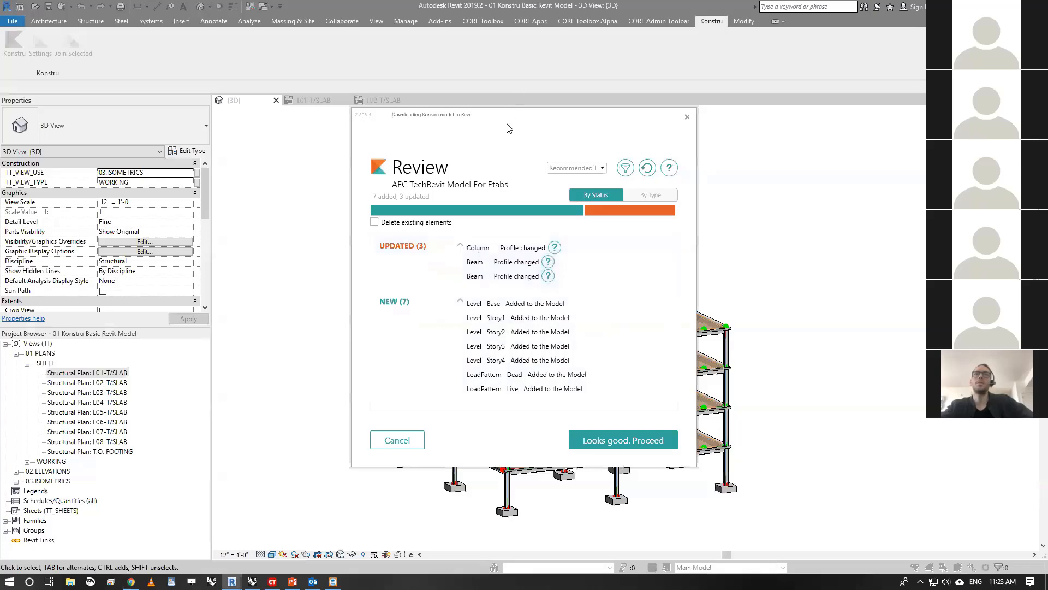
{"action": "left_click_drag", "start_coordinate": [507, 128], "coordinate": [729, 139]}
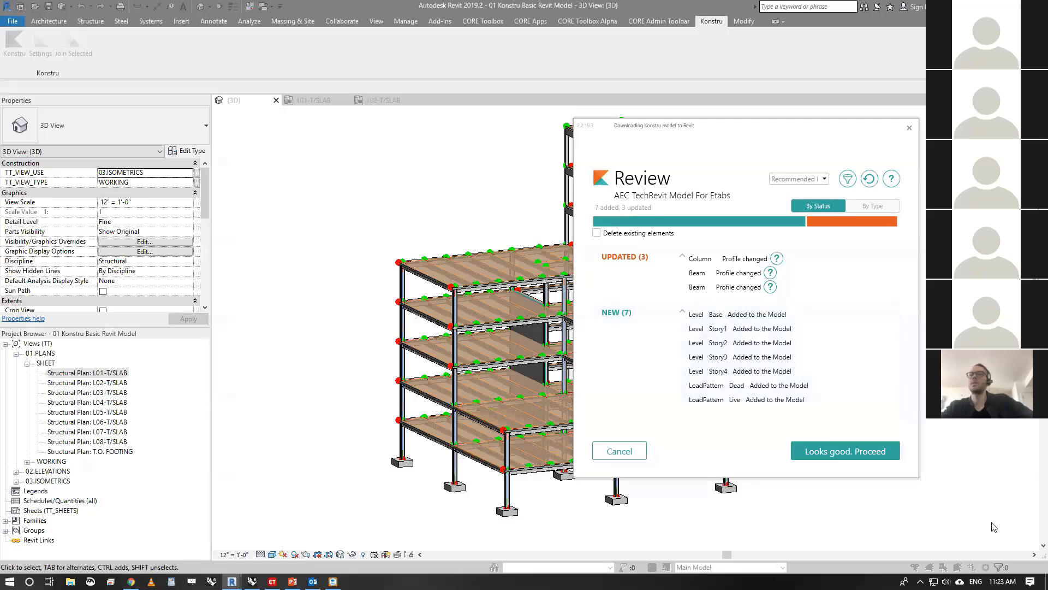
{"action": "left_click", "coordinate": [869, 452]}
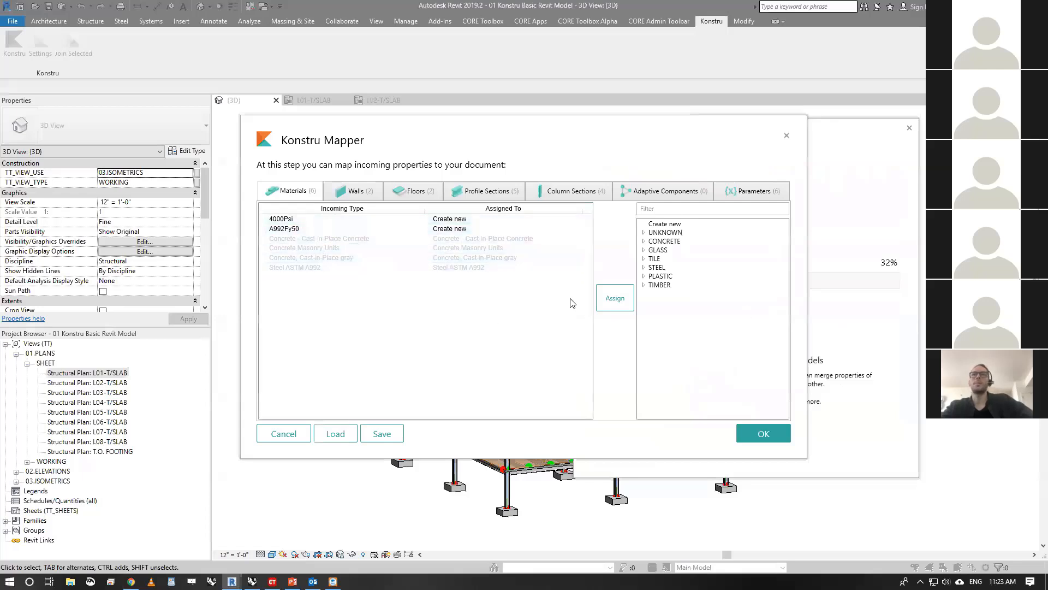
{"action": "left_click", "coordinate": [771, 429]}
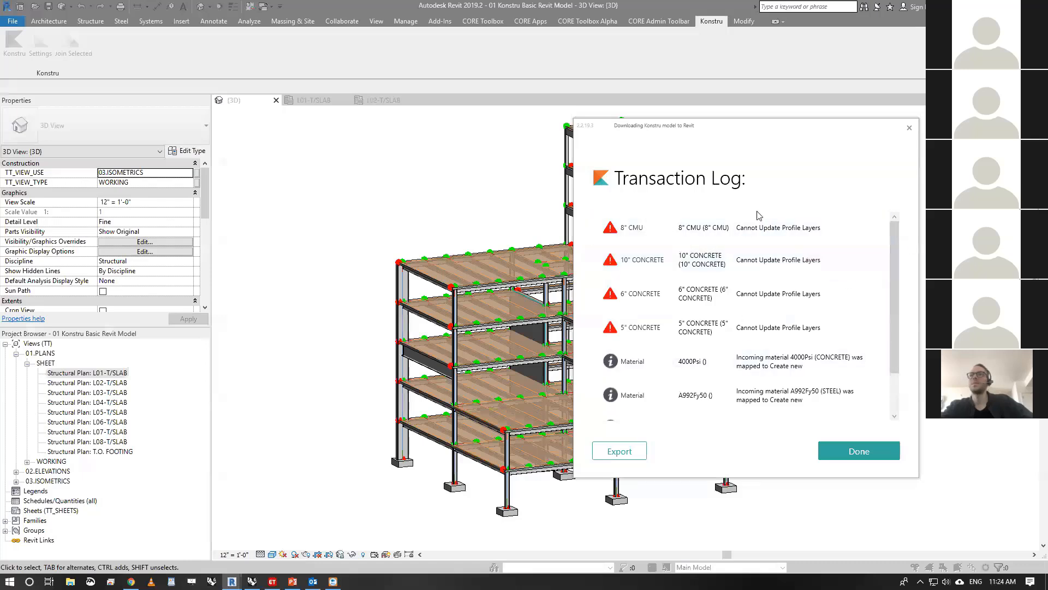
- Read through the download's transaction log and close it
{"action": "mouse_move", "coordinate": [898, 244]}
{"action": "left_mouse_down"}
{"action": "mouse_move", "coordinate": [901, 268]}
{"action": "mouse_move", "coordinate": [900, 247]}
{"action": "left_mouse_up"}
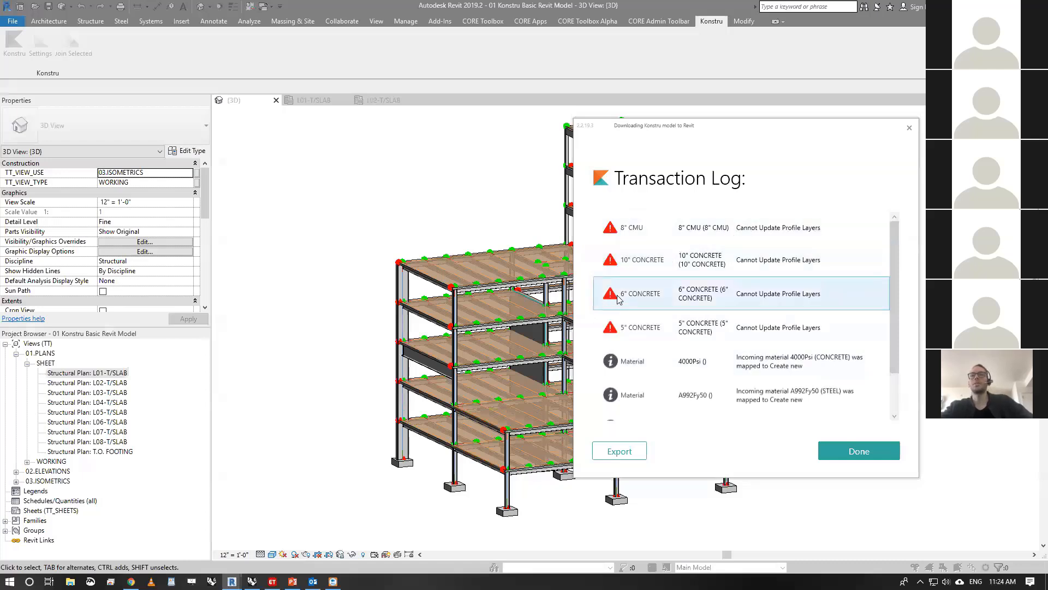
{"action": "scroll", "coordinate": [896, 276], "scroll_direction": "down", "scroll_amount": 2}
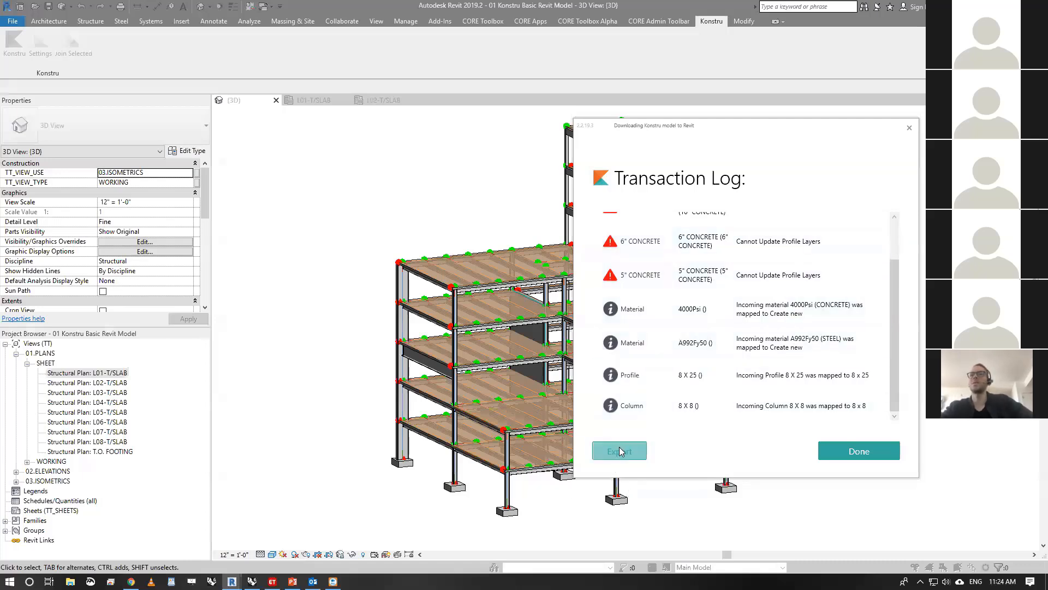
{"action": "left_click", "coordinate": [858, 452]}
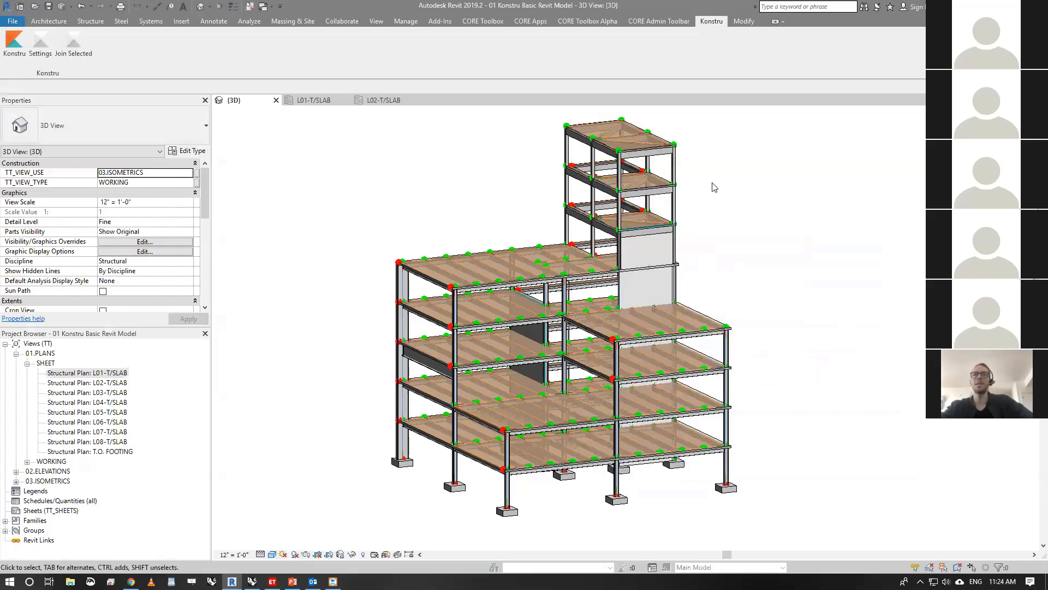
- Inspect the Revit 3D model from several sides, checking the column and beams whose profiles were updated
{"action": "mouse_move", "coordinate": [715, 187]}
{"action": "middle_mouse_down", "text": "shift"}
{"action": "mouse_move", "coordinate": [759, 191]}
{"action": "mouse_move", "coordinate": [585, 205]}
{"action": "mouse_move", "coordinate": [497, 163]}
{"action": "mouse_move", "coordinate": [461, 202]}
{"action": "mouse_move", "coordinate": [403, 230]}
{"action": "middle_mouse_up", "text": "shift"}
{"action": "mouse_move", "coordinate": [760, 303]}
{"action": "middle_mouse_down"}
{"action": "mouse_move", "coordinate": [762, 243]}
{"action": "mouse_move", "coordinate": [758, 449]}
{"action": "mouse_move", "coordinate": [698, 448]}
{"action": "middle_mouse_up"}
{"action": "scroll", "coordinate": [765, 245], "scroll_direction": "up", "scroll_amount": 1}
{"action": "left_click", "coordinate": [1005, 142]}
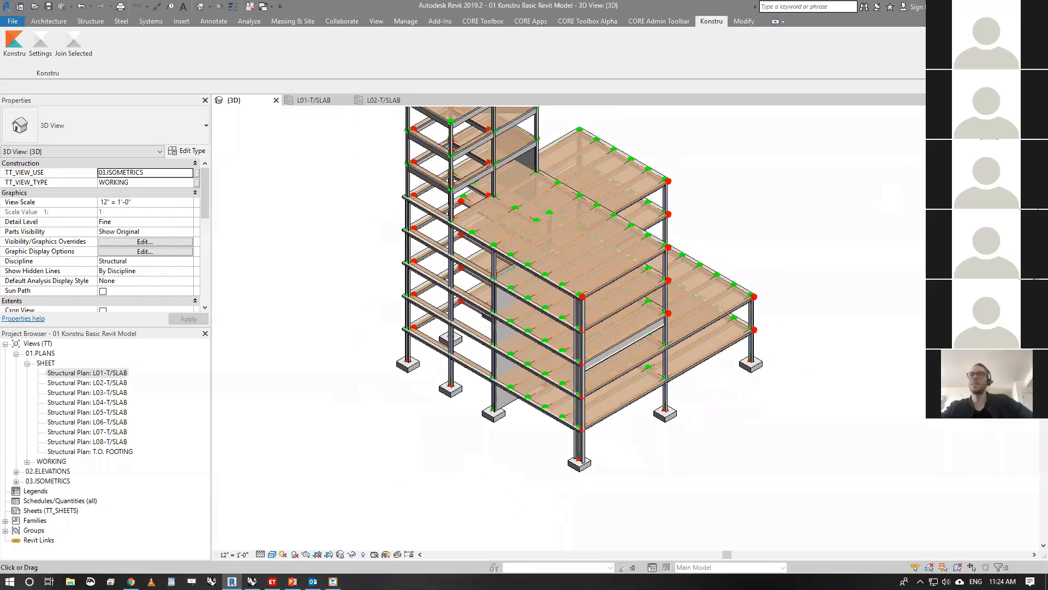
{"action": "left_click_drag", "start_coordinate": [996, 143], "coordinate": [996, 116]}
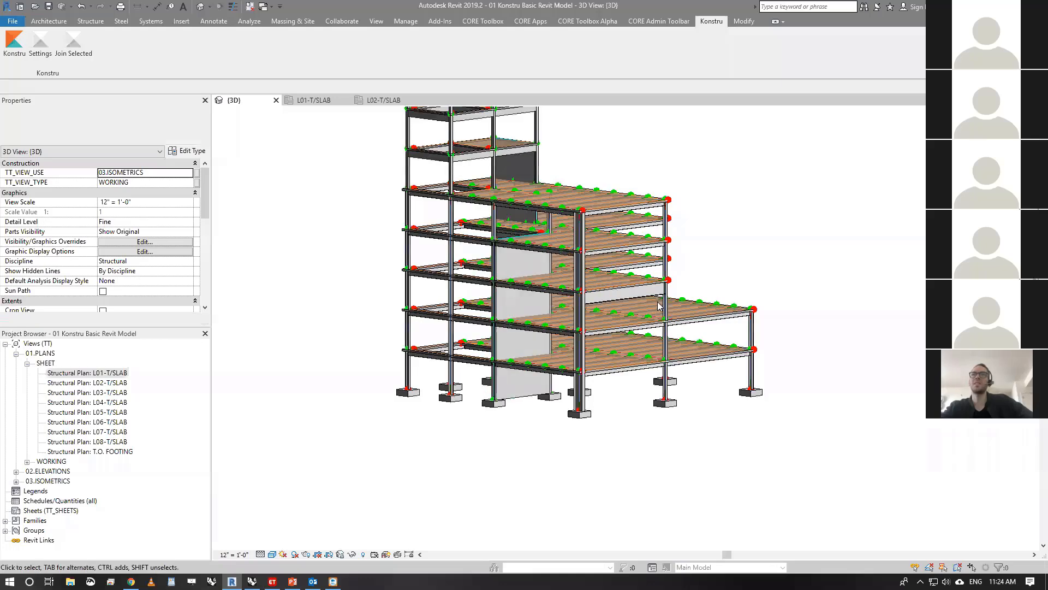
{"action": "scroll", "coordinate": [659, 307], "scroll_direction": "up", "scroll_amount": 4}
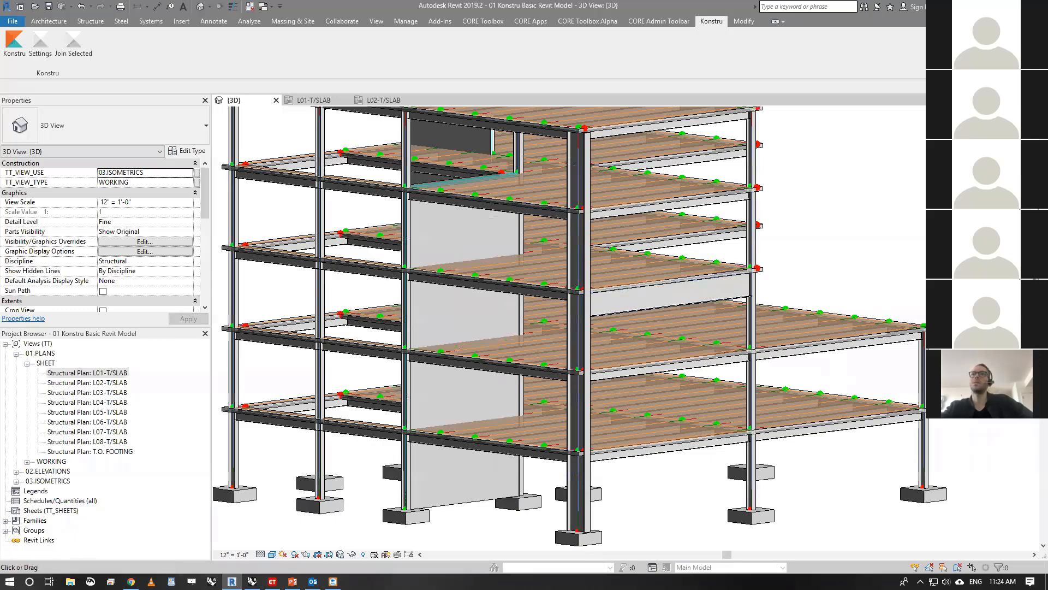
{"action": "middle_click_drag", "start_coordinate": [664, 281], "coordinate": [562, 317], "text": "shift"}
{"action": "scroll", "coordinate": [560, 315], "scroll_direction": "down", "scroll_amount": 2}
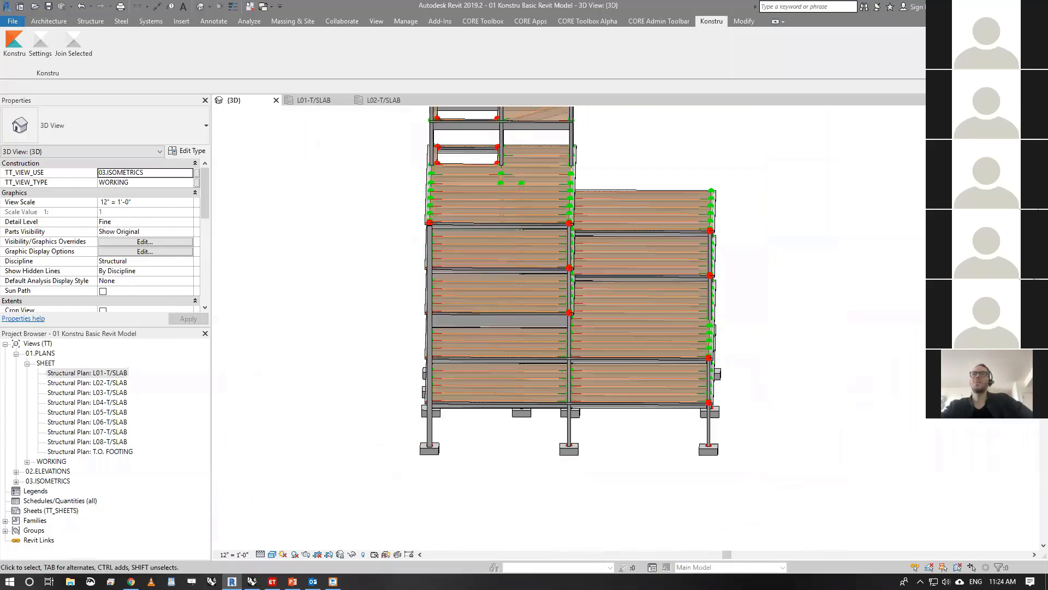
{"action": "middle_click_drag", "start_coordinate": [846, 191], "coordinate": [763, 301], "text": "shift"}
{"action": "scroll", "coordinate": [763, 304], "scroll_direction": "down", "scroll_amount": 1}
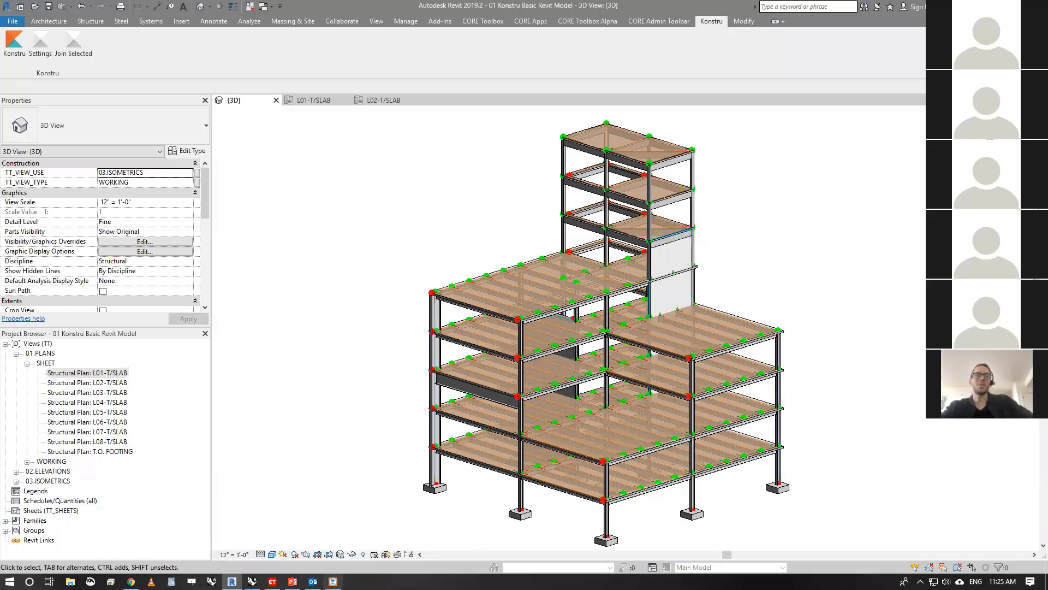
- Switch to the PowerPoint slide show, check the Round Trip and Konstru Web example slides, and end the show
{"action": "mouse_move", "coordinate": [293, 580]}
{"action": "left_click", "coordinate": [287, 548]}
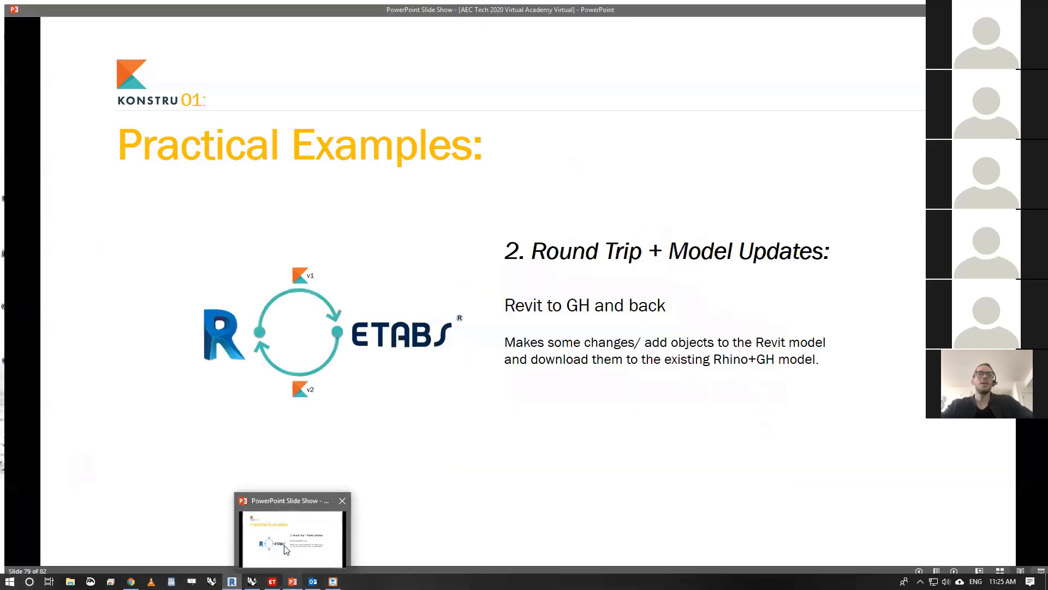
{"action": "key", "text": "Right"}
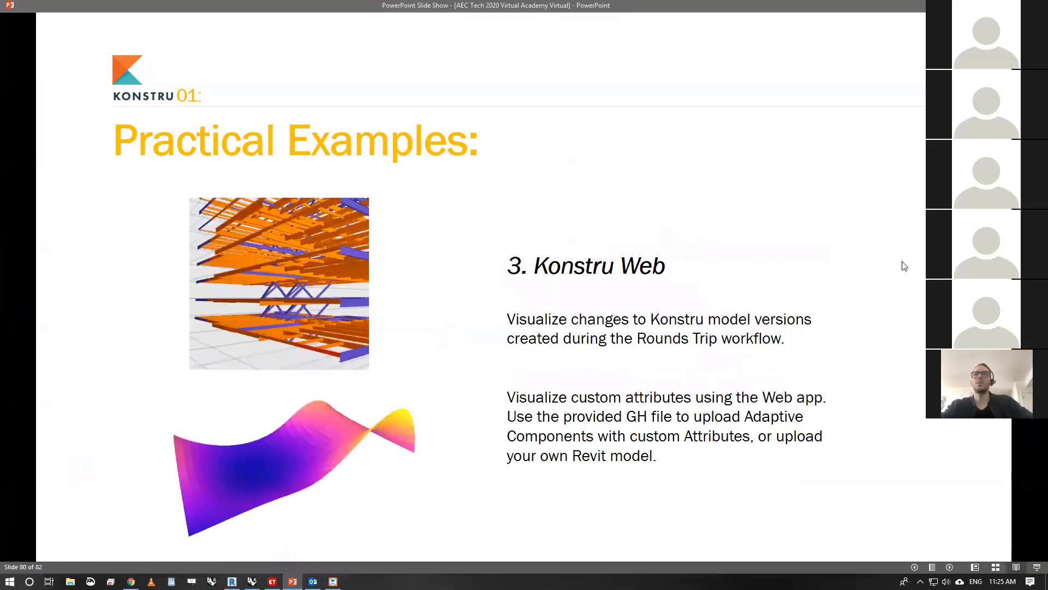
{"action": "key", "text": "Left"}
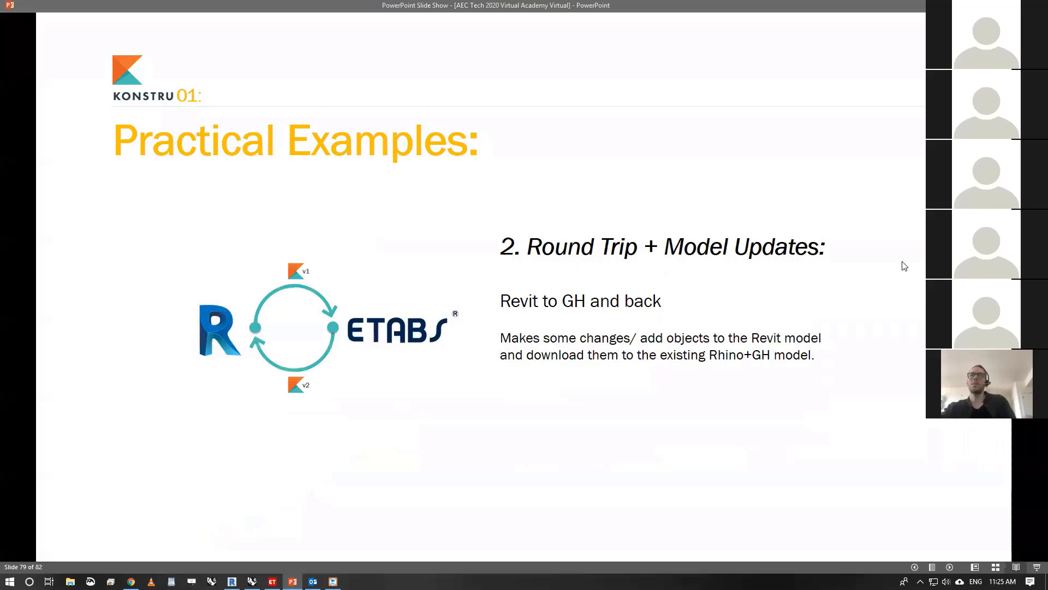
{"action": "key", "text": "Escape"}
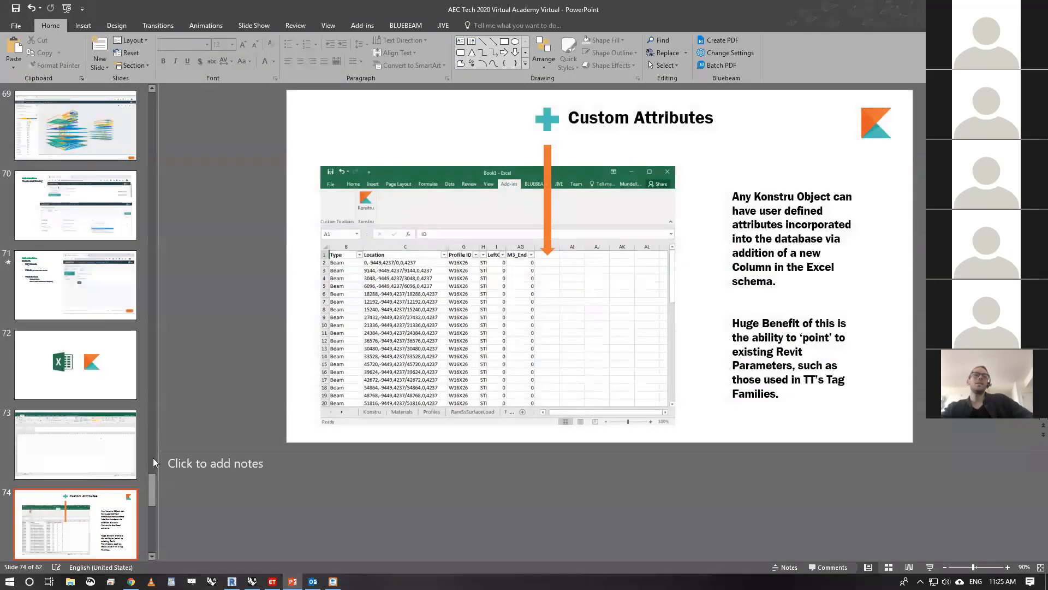
- Find the "3. Konstru Web" Practical Examples slide and present it in Reading View
{"action": "scroll", "coordinate": [128, 462], "scroll_direction": "down", "scroll_amount": 4}
{"action": "left_click", "coordinate": [101, 468]}
{"action": "scroll", "coordinate": [97, 489], "scroll_direction": "down", "scroll_amount": 4}
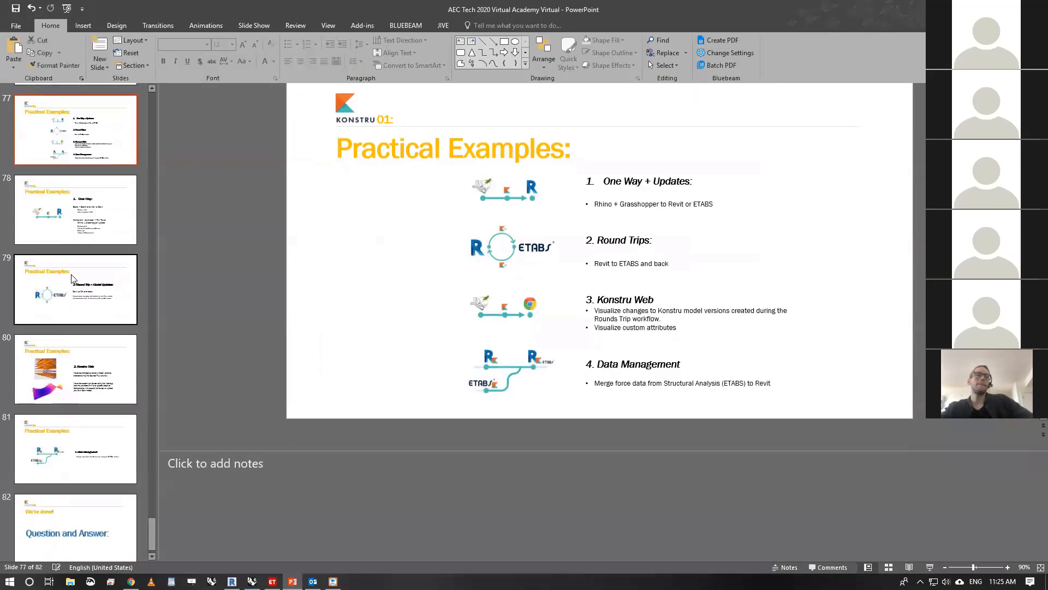
{"action": "left_click", "coordinate": [73, 279]}
{"action": "key", "text": "Down"}
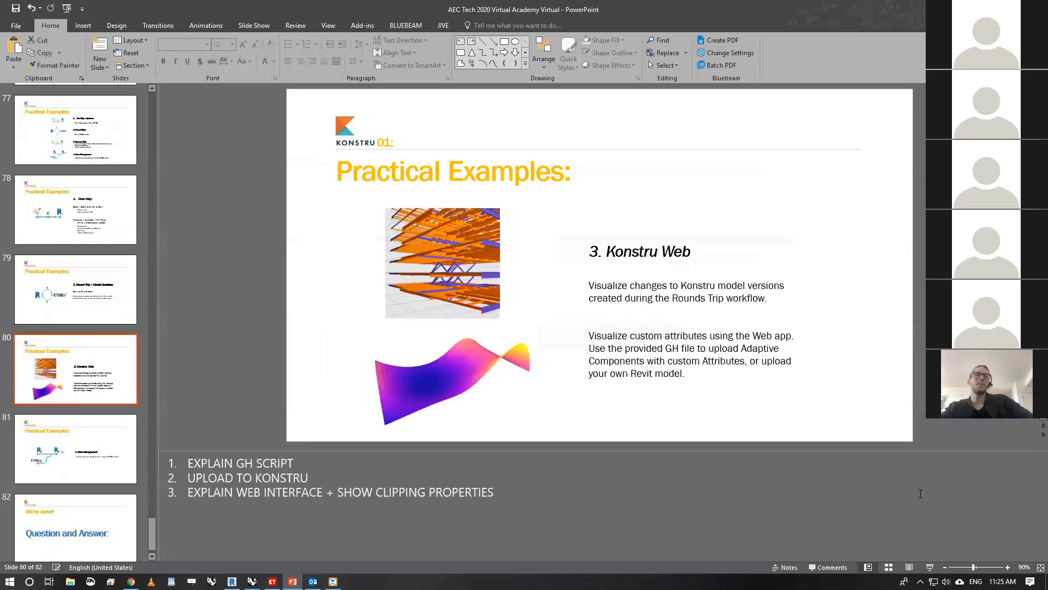
{"action": "left_click", "coordinate": [907, 568]}
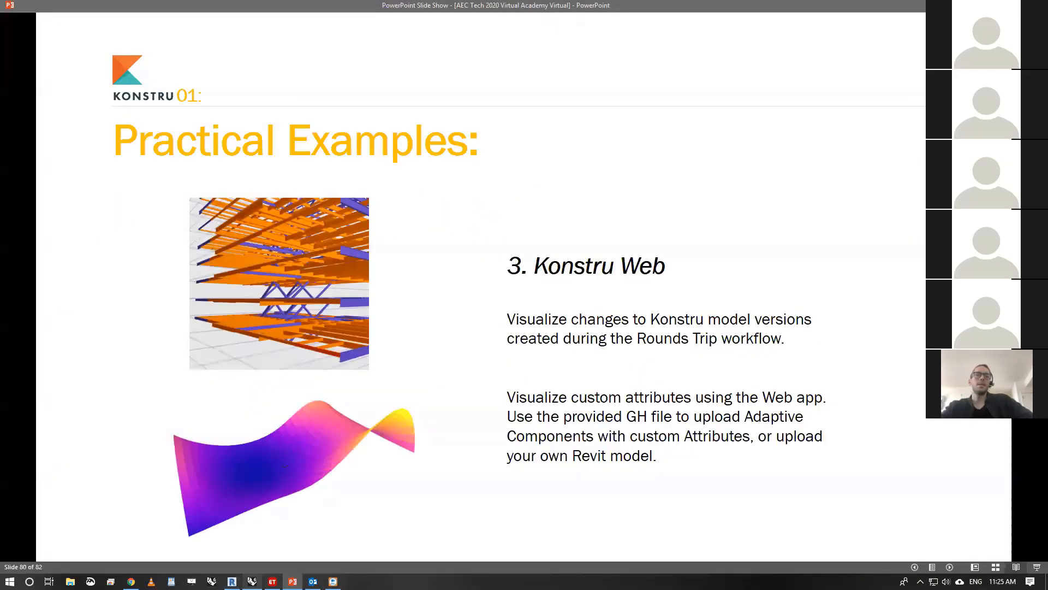
- Switch to ETABS, widen the 3-D view window, and show the whole building in the default 3-D view
{"action": "left_click", "coordinate": [251, 582]}
{"action": "left_click", "coordinate": [251, 581]}
{"action": "left_click", "coordinate": [272, 582]}
{"action": "left_click", "coordinate": [567, 331]}
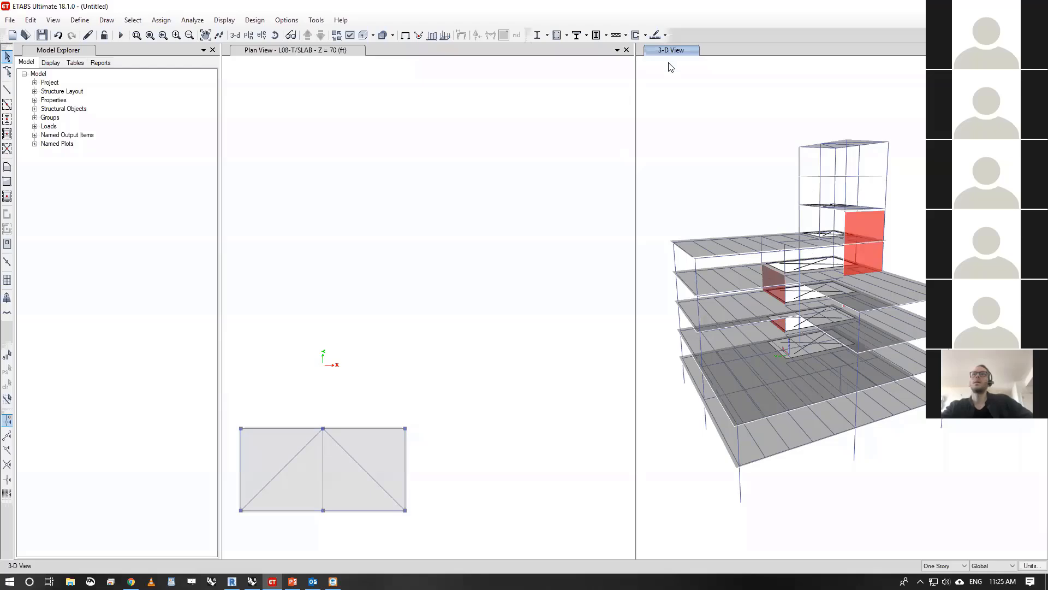
{"action": "left_click_drag", "start_coordinate": [635, 87], "coordinate": [408, 90]}
{"action": "left_click", "coordinate": [234, 35]}
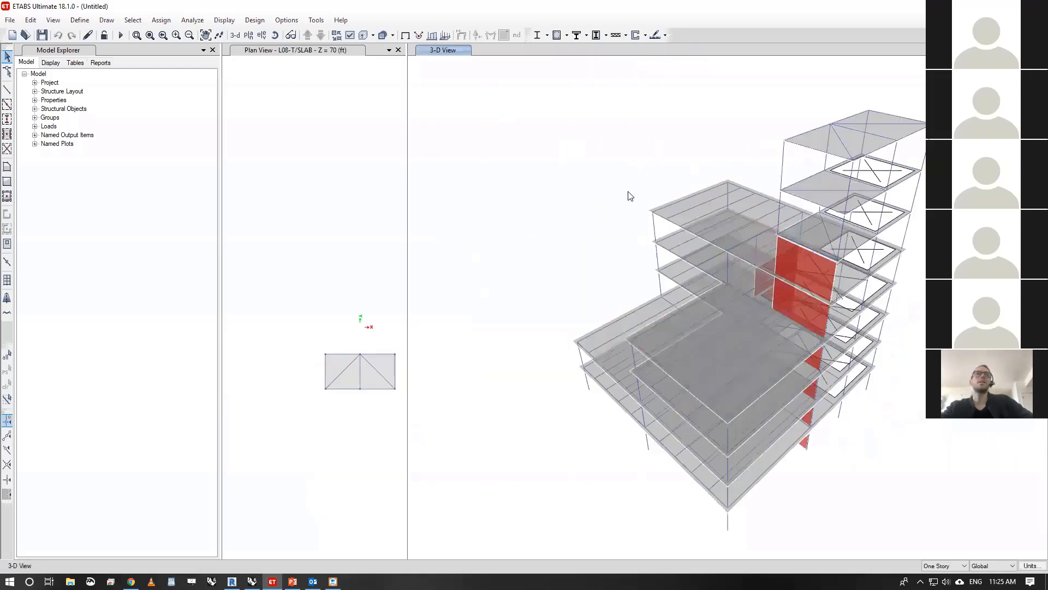
{"action": "scroll", "coordinate": [617, 188], "scroll_direction": "down", "scroll_amount": 4}
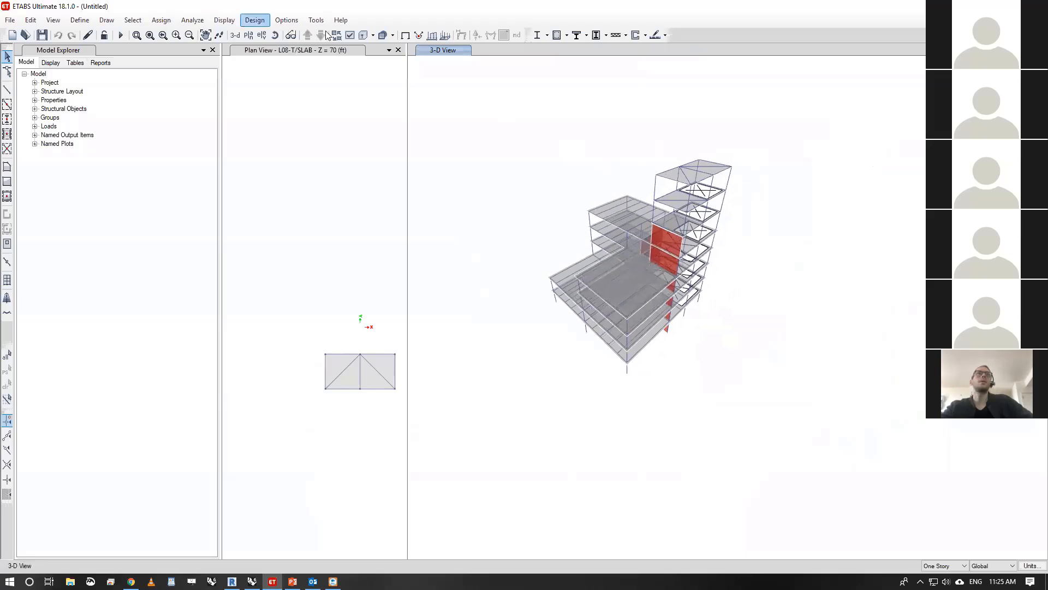
{"action": "middle_click_drag", "start_coordinate": [425, 129], "coordinate": [400, 154]}
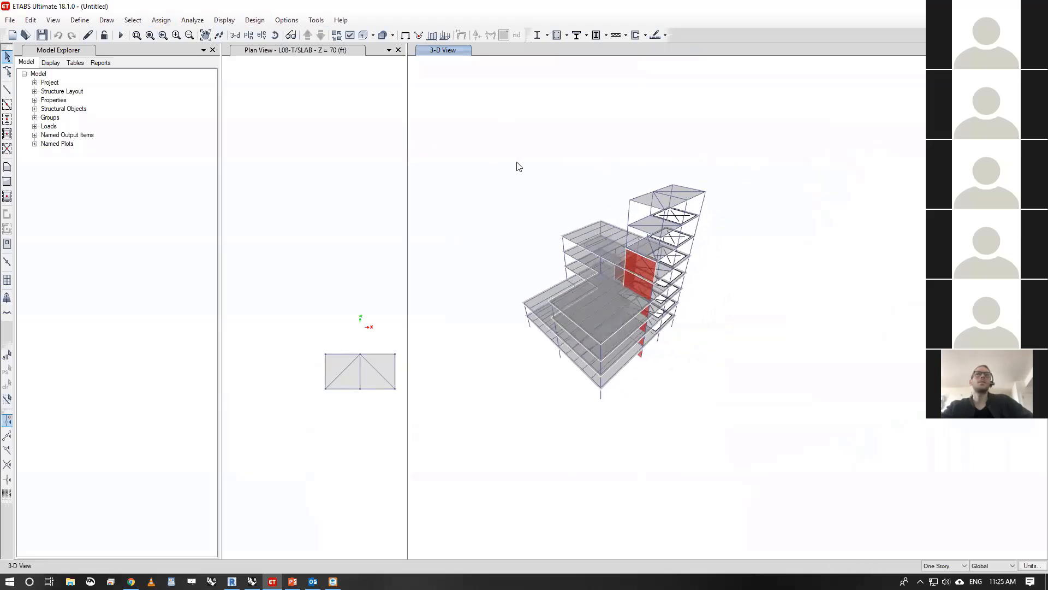
{"action": "scroll", "coordinate": [519, 166], "scroll_direction": "up", "scroll_amount": 4}
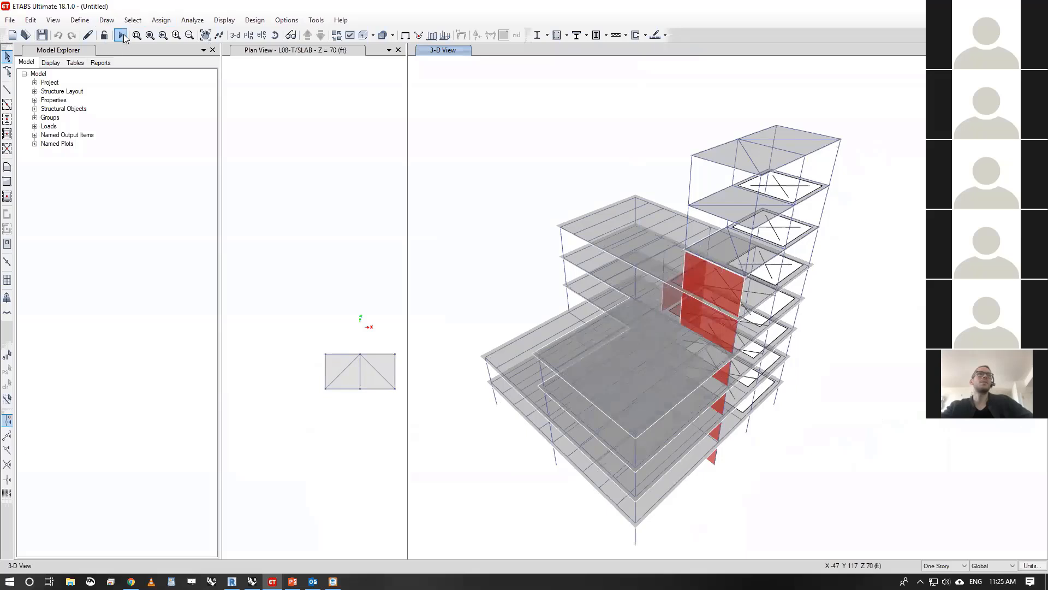
- Save the ETABS model as aectest in a new folder named test on the Desktop
{"action": "key", "text": "ctrl+s"}
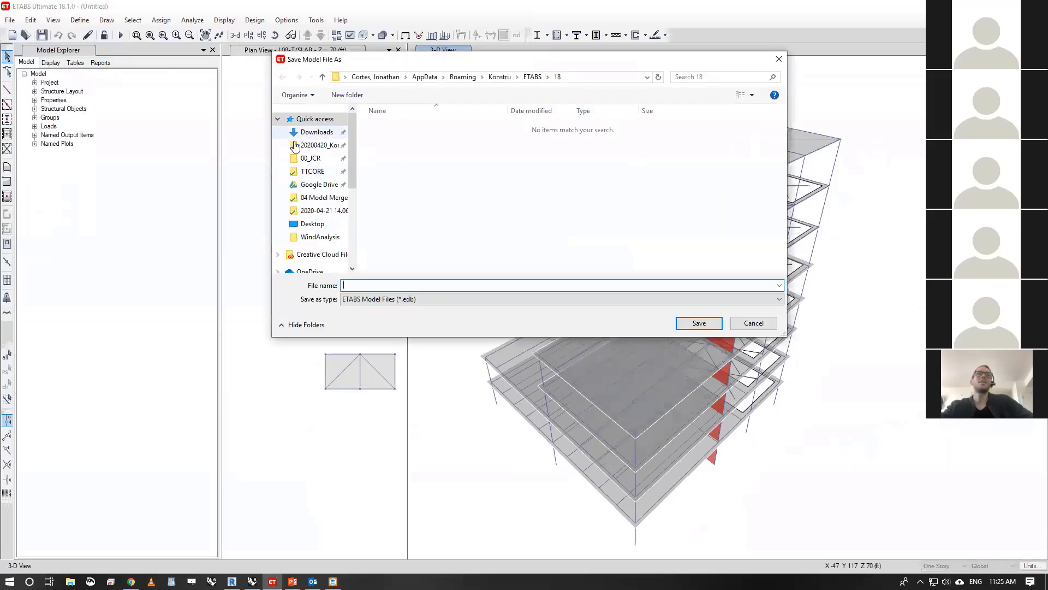
{"action": "left_click", "coordinate": [315, 171]}
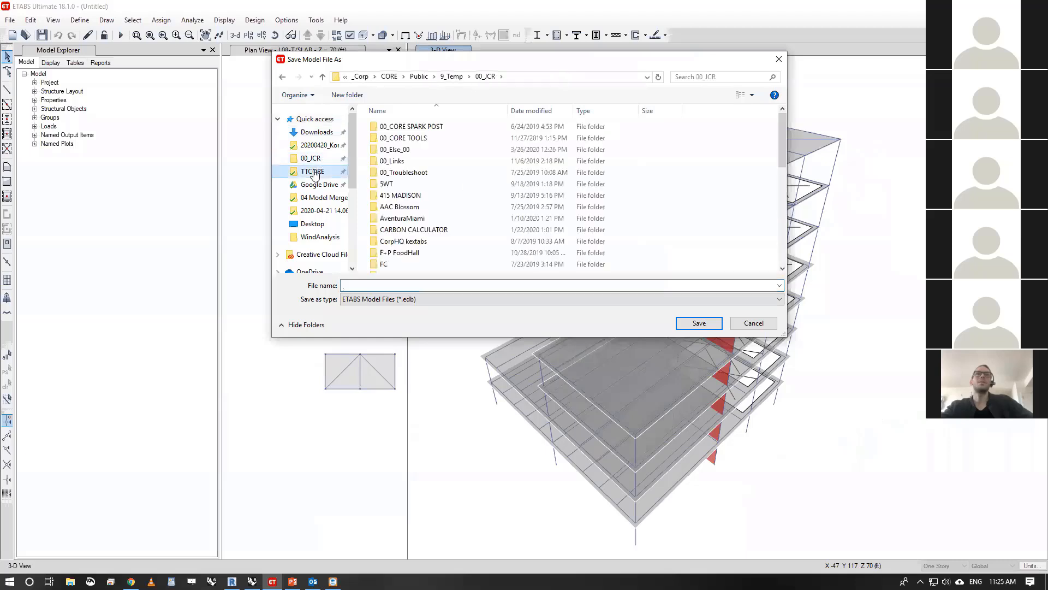
{"action": "left_click", "coordinate": [312, 223]}
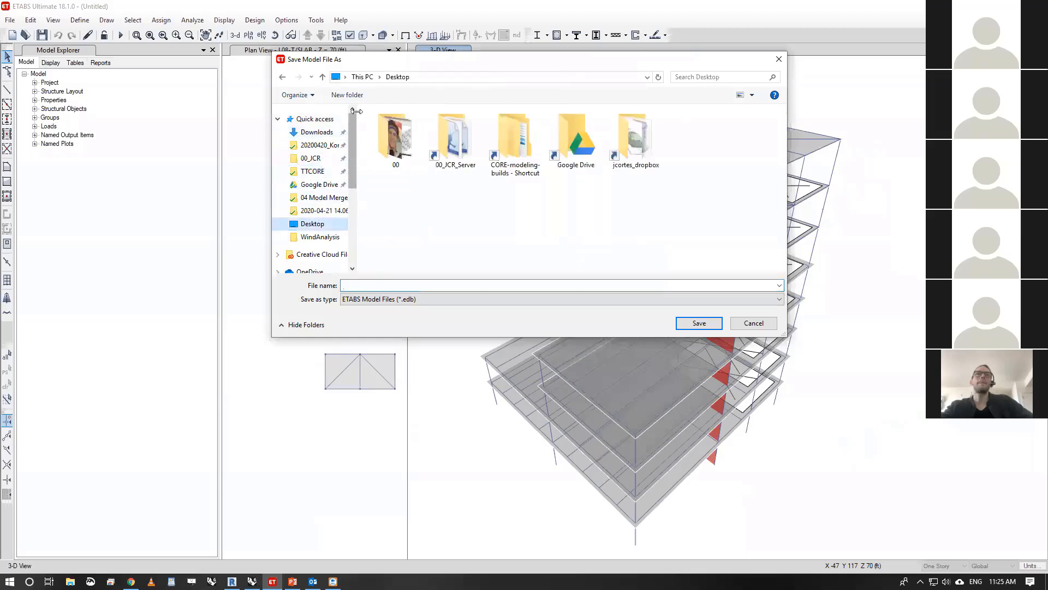
{"action": "type", "text": "test"}
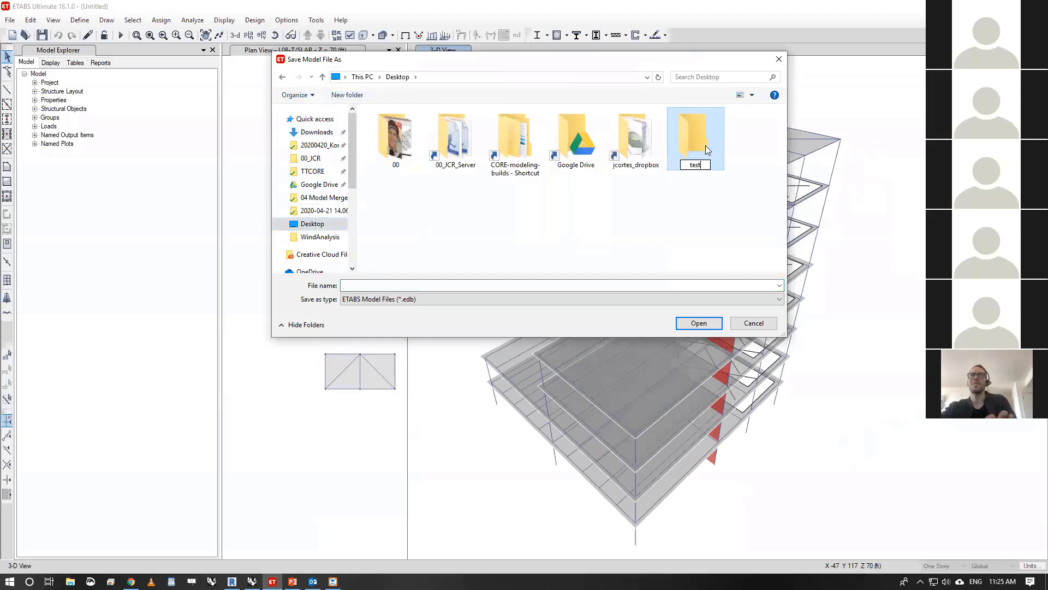
{"action": "left_click", "coordinate": [699, 323]}
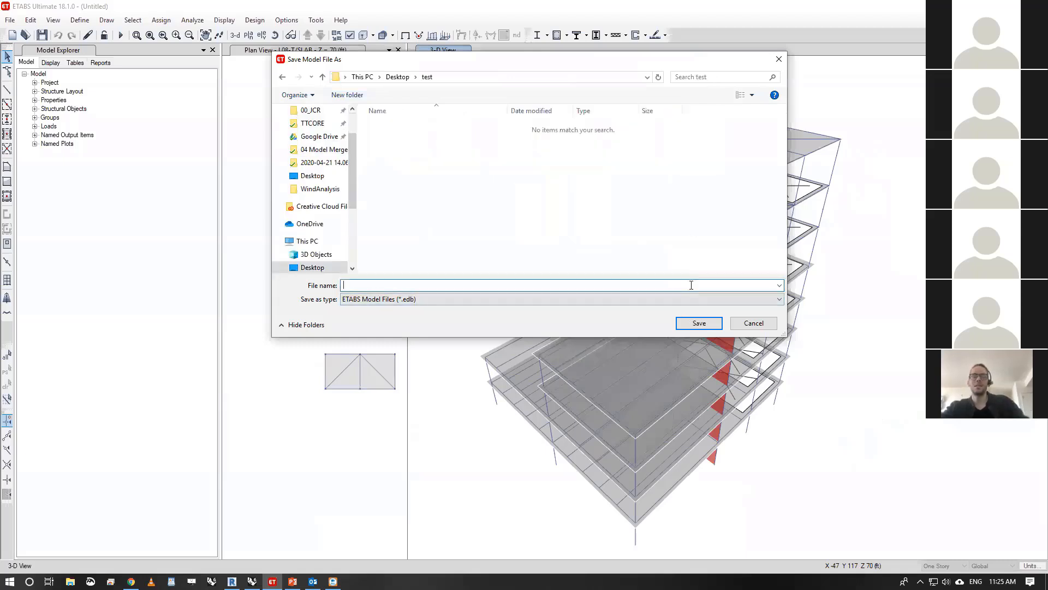
{"action": "type", "text": "aec"}
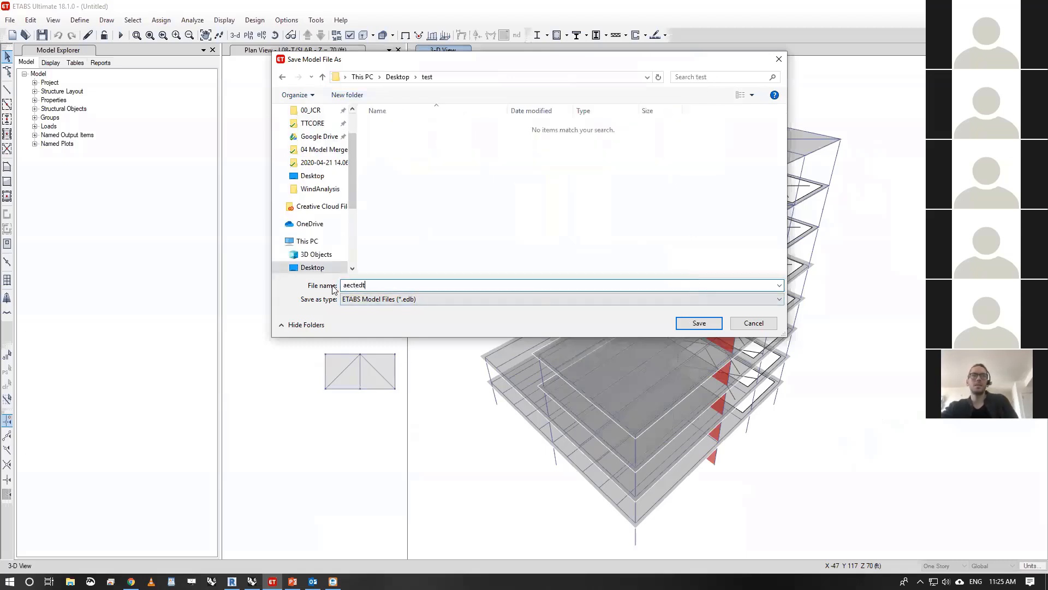
{"action": "type", "text": "test"}
{"action": "left_click", "coordinate": [702, 325]}
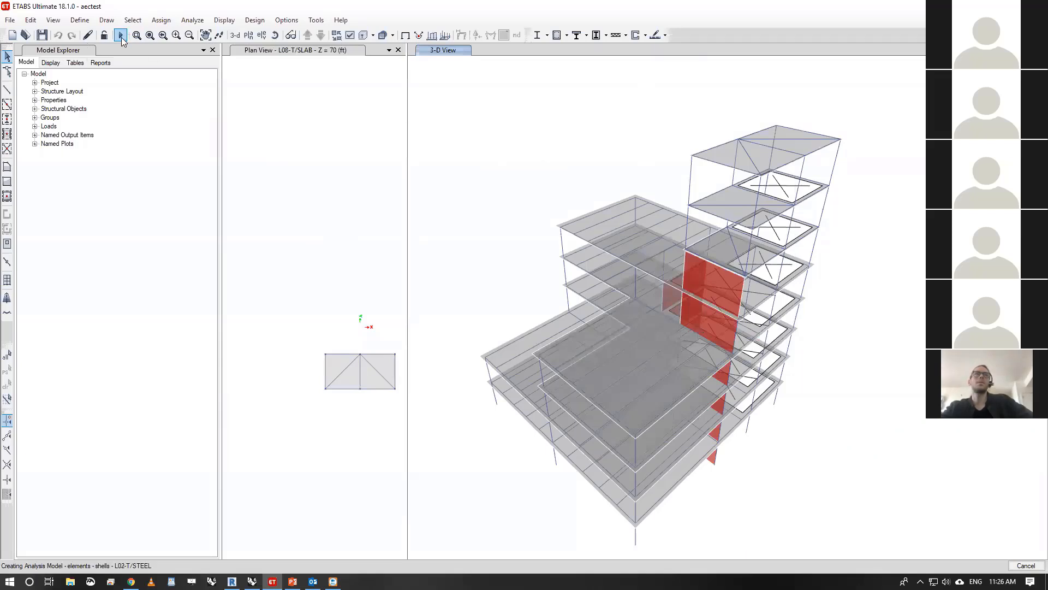
- Run the analysis on the ETABS model and dismiss the warning messages
{"action": "left_click", "coordinate": [586, 331]}
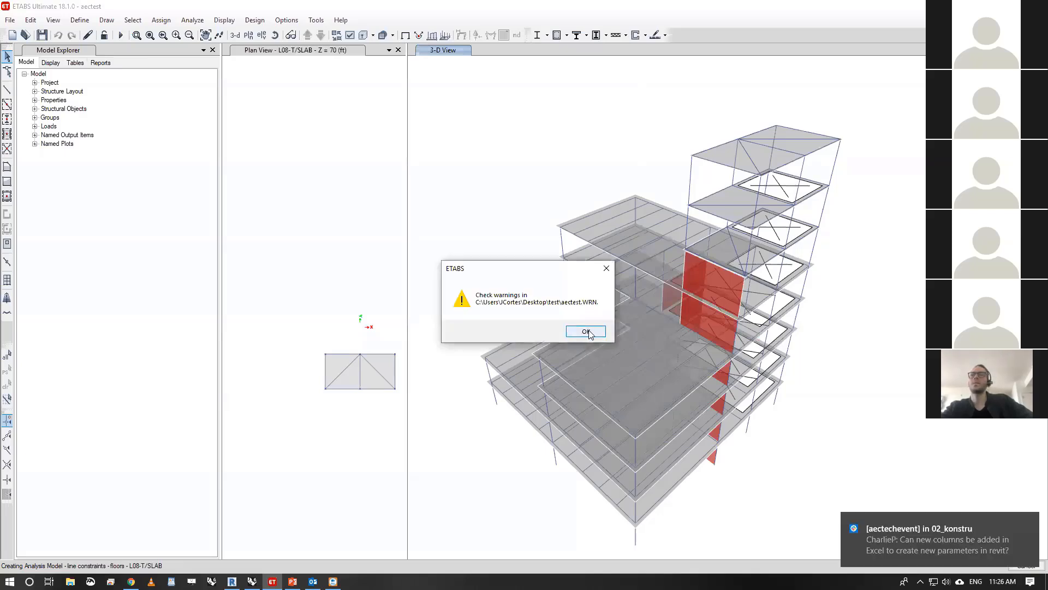
{"action": "left_click", "coordinate": [586, 332]}
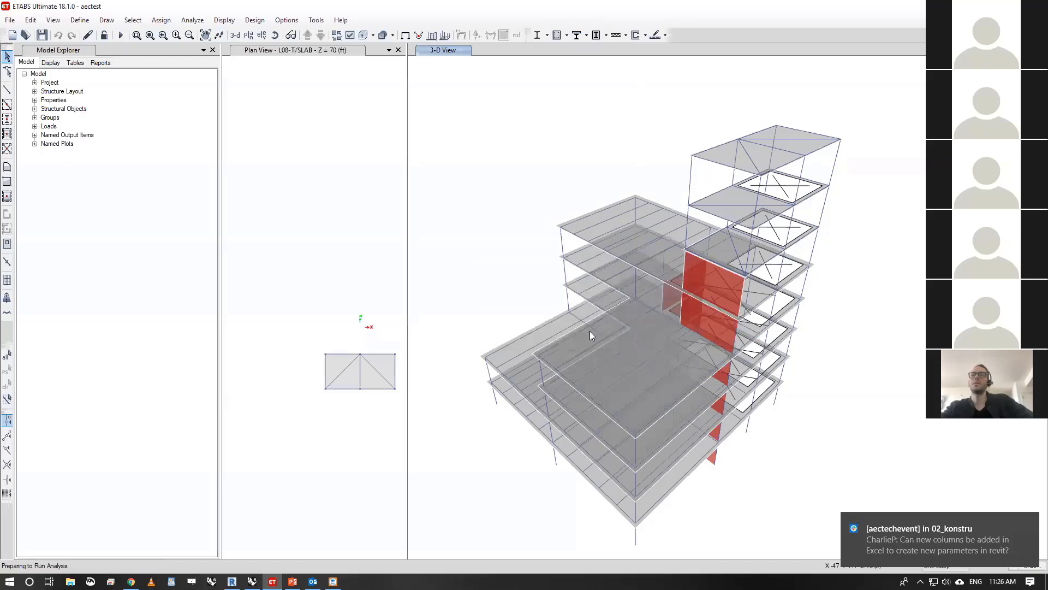
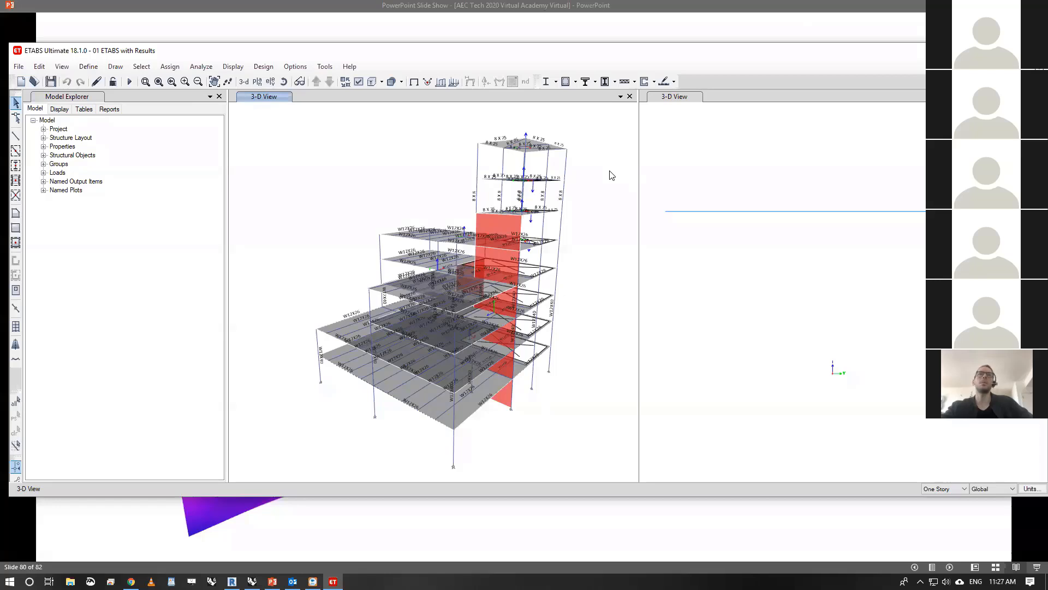
- Run the analysis on the ETABS model and switch to the organization's models page in the Konstru web app
{"action": "left_click", "coordinate": [130, 82]}
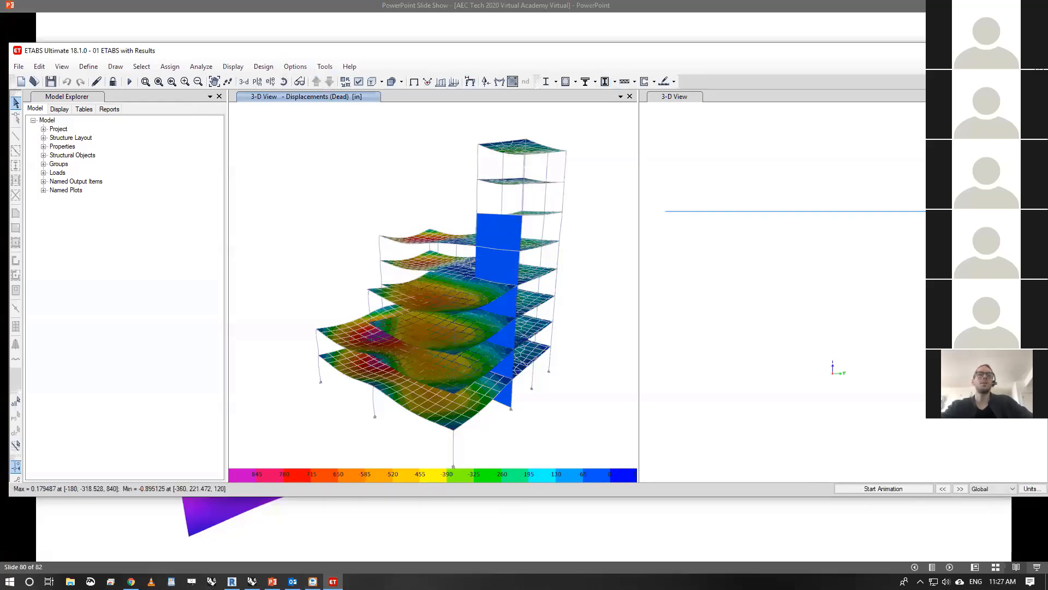
{"action": "mouse_move", "coordinate": [131, 580]}
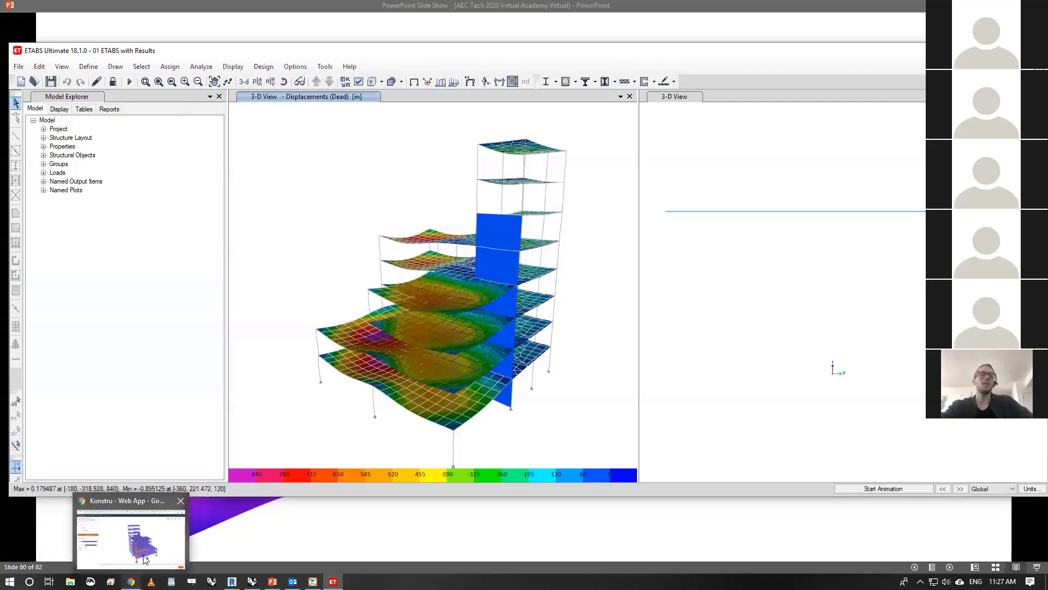
{"action": "left_click", "coordinate": [144, 559]}
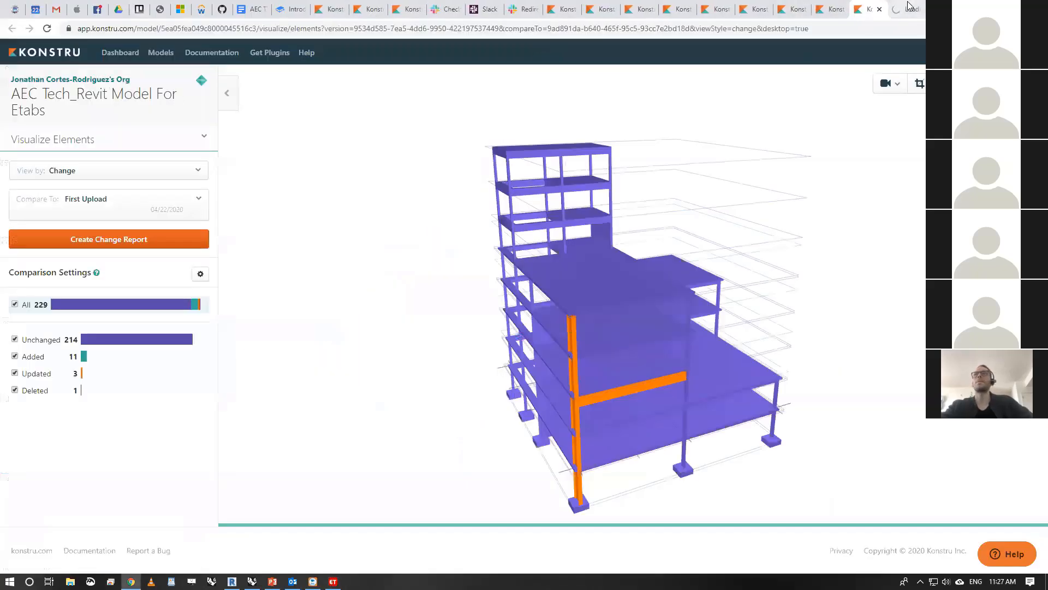
{"action": "left_click", "coordinate": [909, 5]}
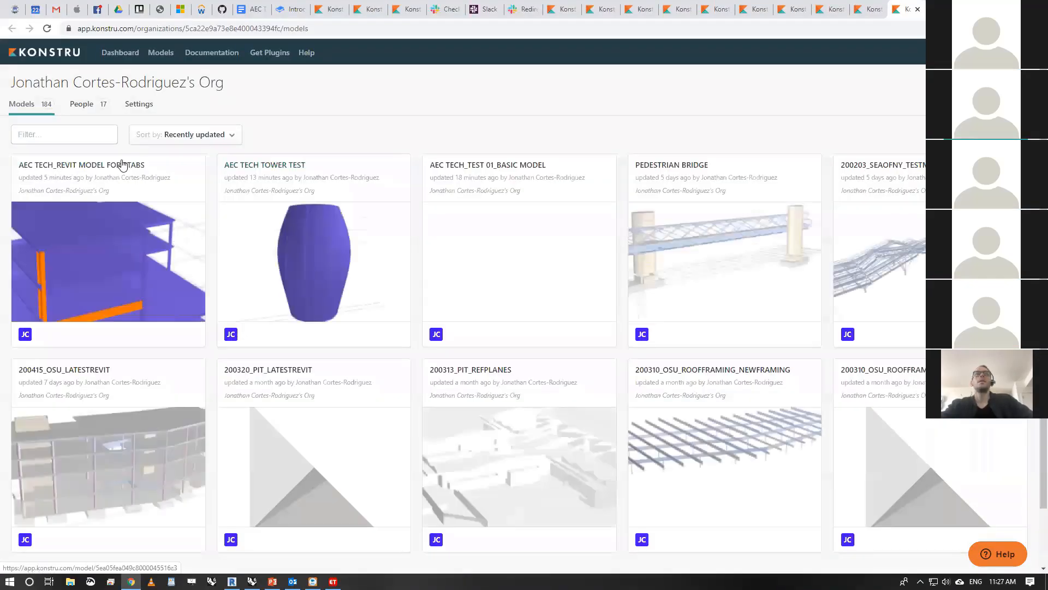
- Create a new Konstru model named AEC TECH_Etabs Analytical Run
{"action": "left_click", "coordinate": [993, 133]}
{"action": "left_click", "coordinate": [484, 163]}
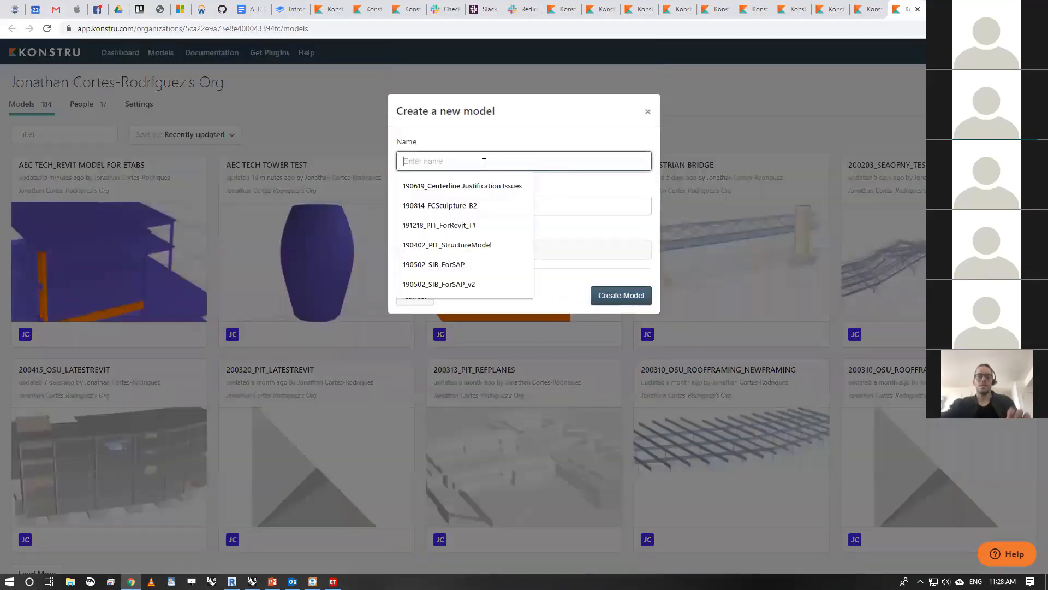
{"action": "type", "text": "AEC TECH"}
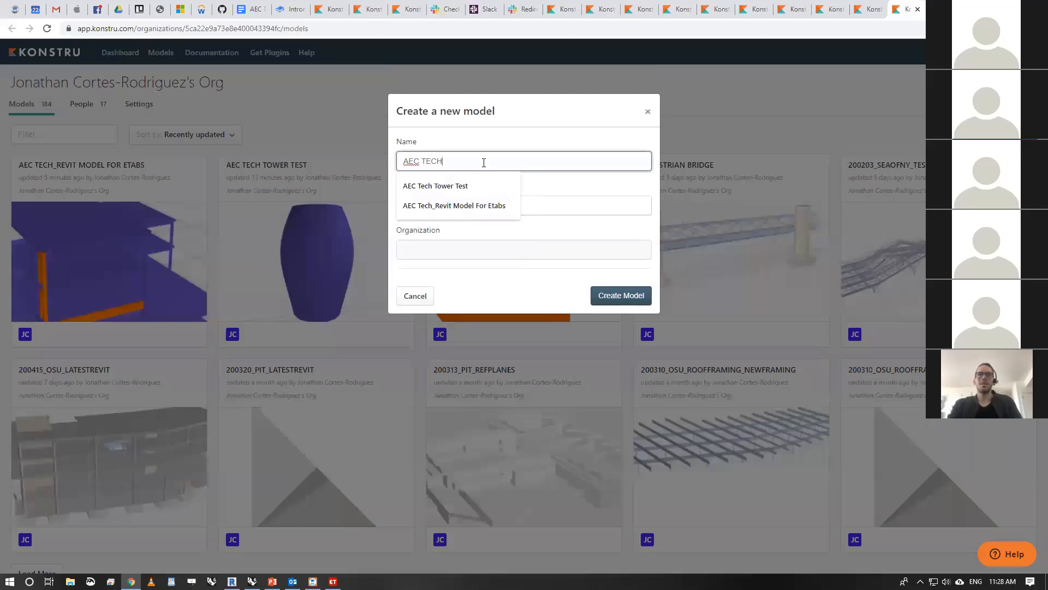
{"action": "type", "text": "_Etabs Analytical Run"}
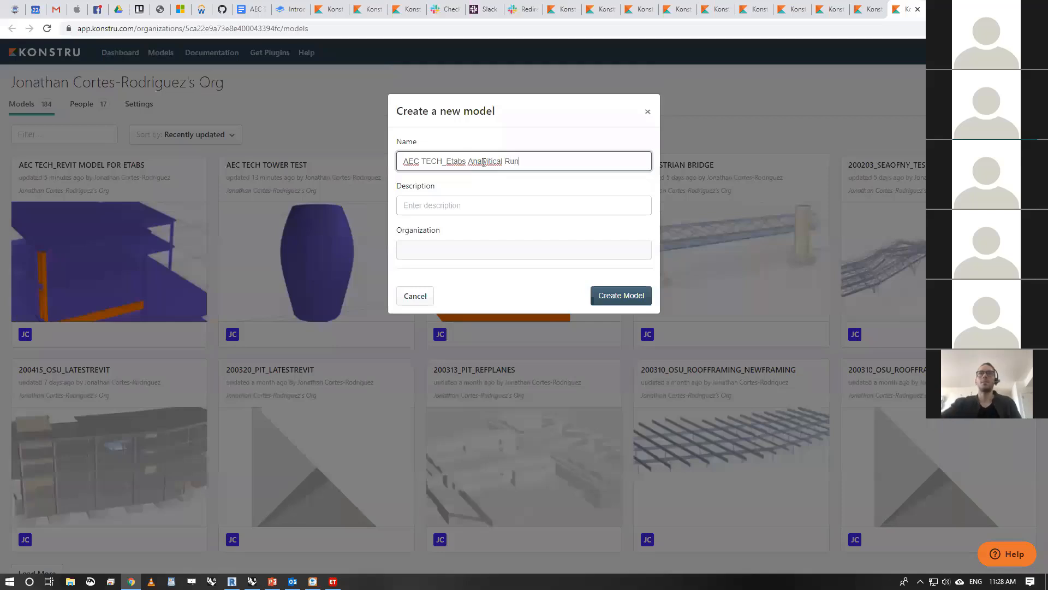
{"action": "right_click", "coordinate": [483, 162]}
{"action": "left_click", "coordinate": [510, 171]}
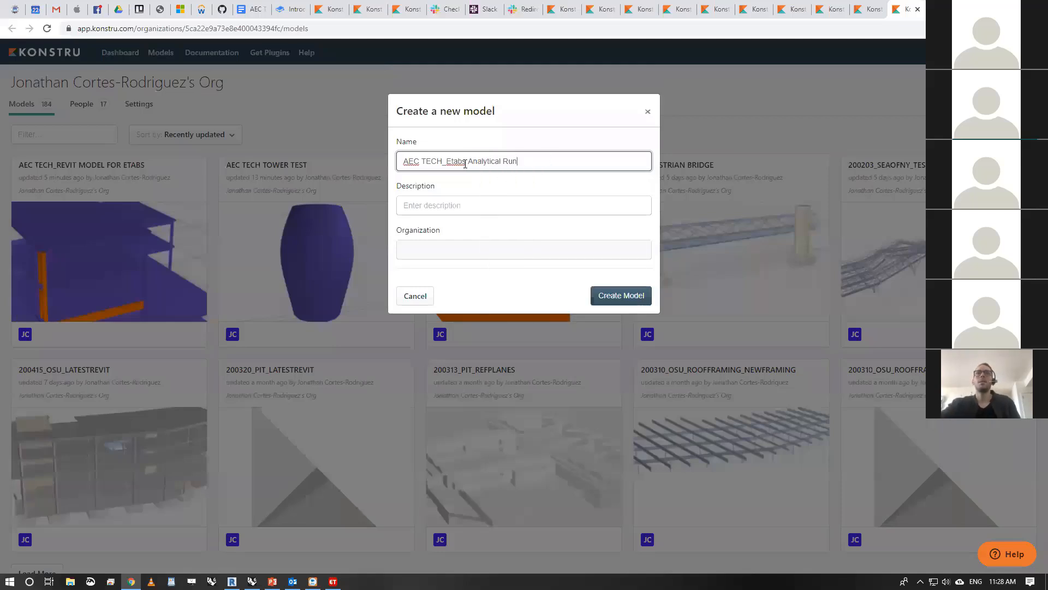
{"action": "left_click", "coordinate": [636, 294]}
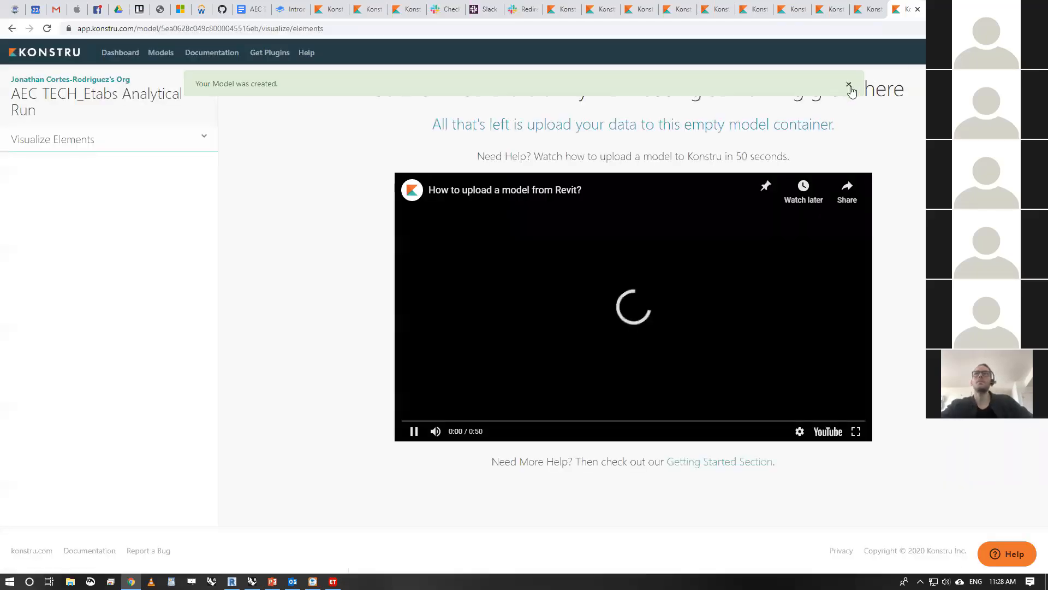
{"action": "left_click", "coordinate": [231, 582]}
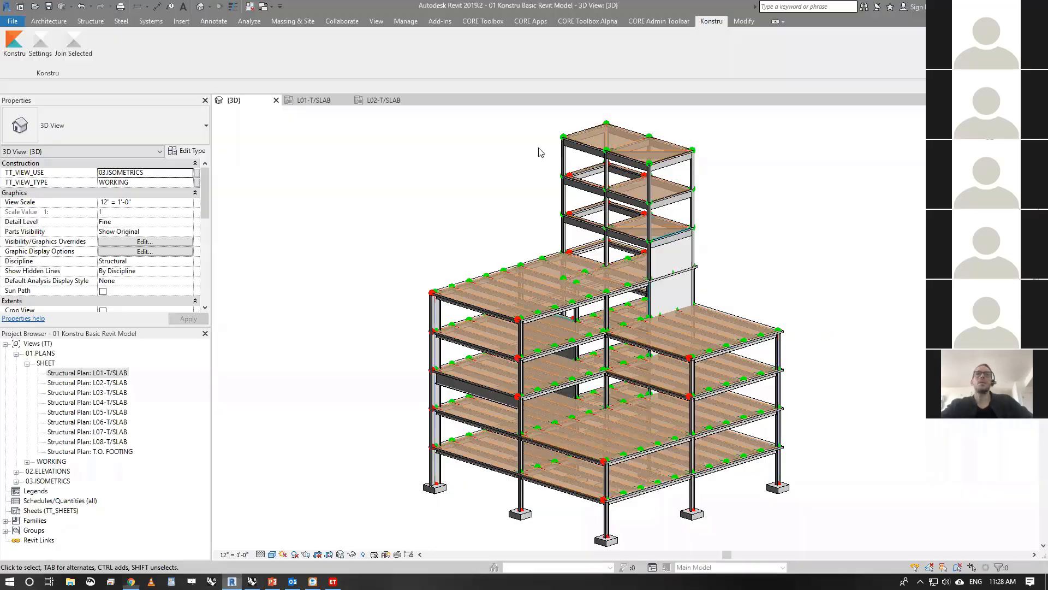
{"action": "scroll", "coordinate": [511, 188], "scroll_direction": "down", "scroll_amount": 3}
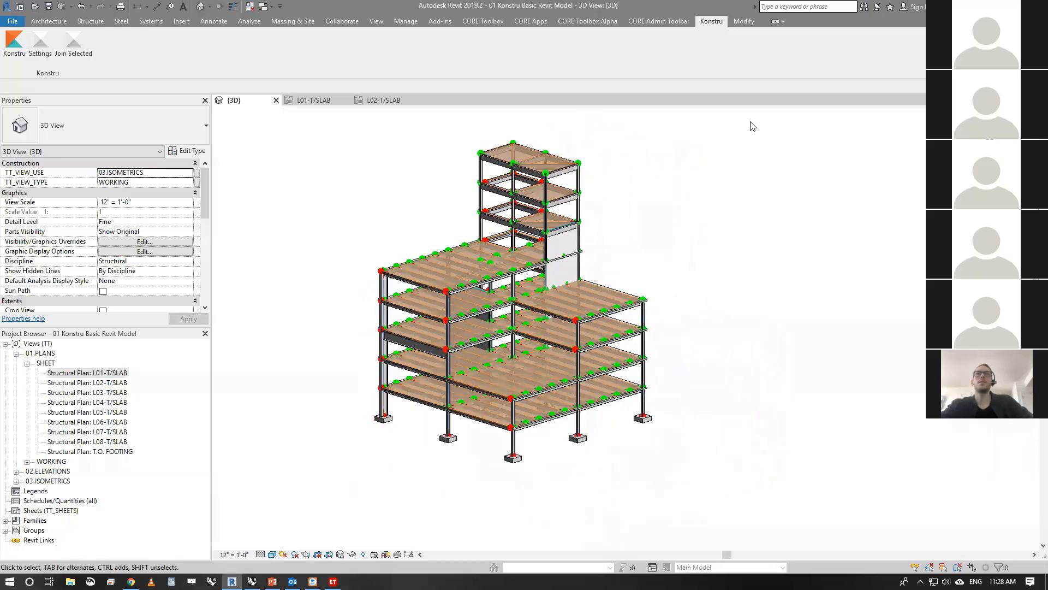
{"action": "left_click_drag", "start_coordinate": [751, 123], "coordinate": [821, 250]}
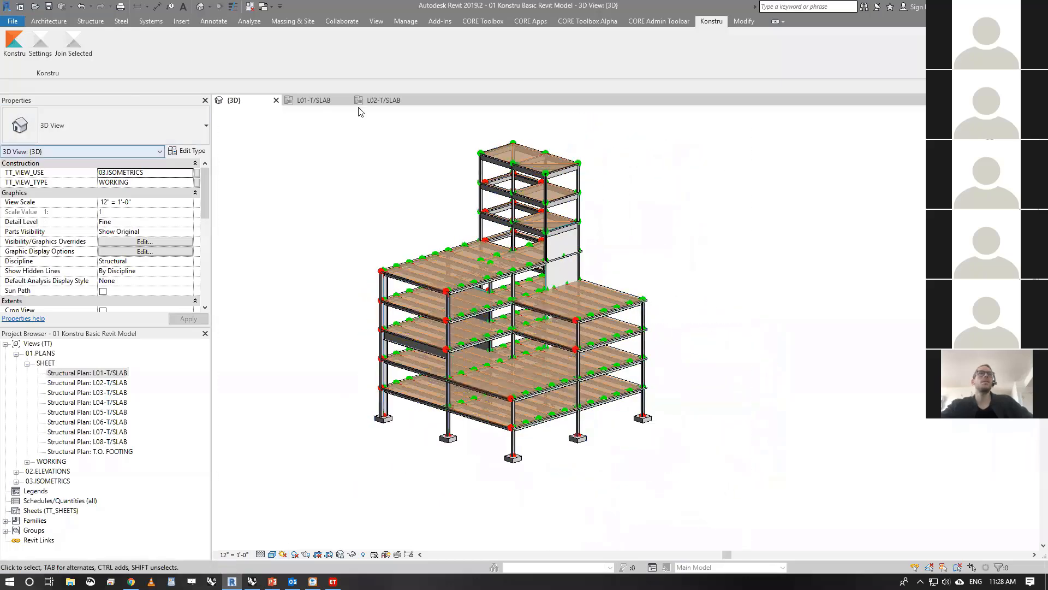
{"action": "left_click", "coordinate": [15, 41]}
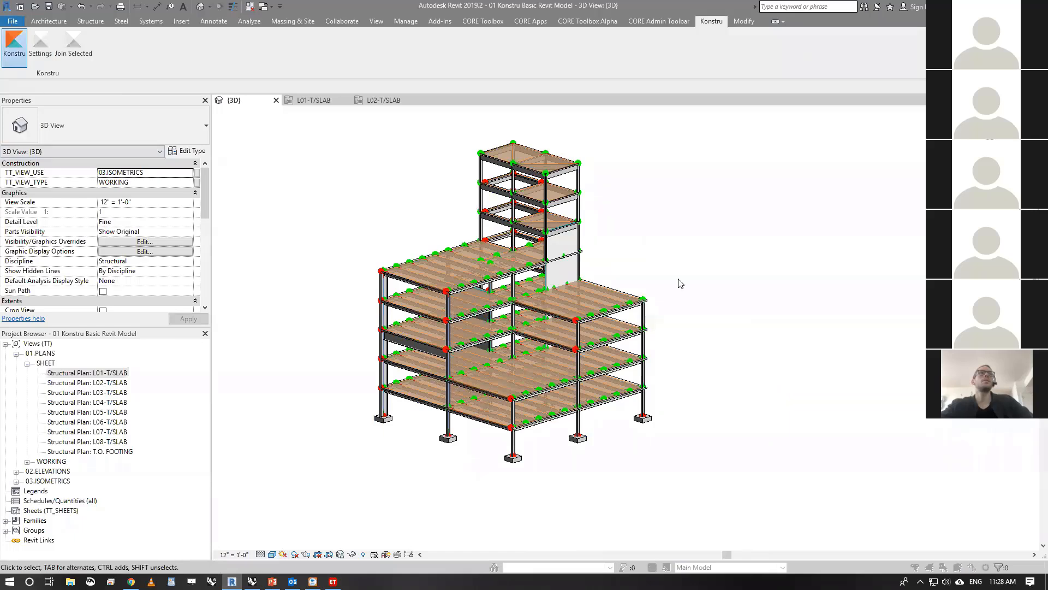
{"action": "left_click", "coordinate": [689, 119]}
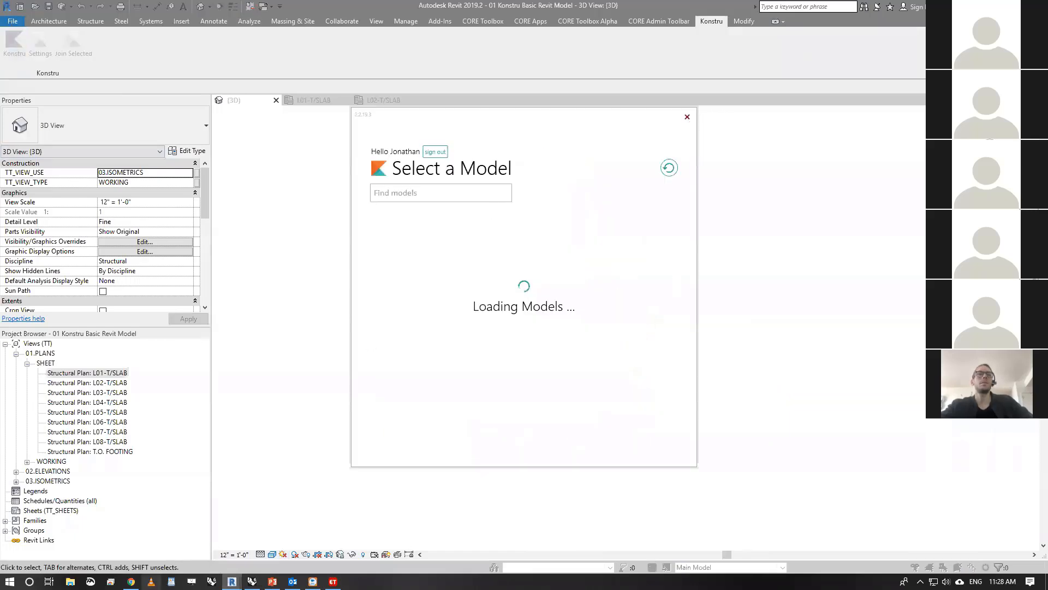
- Return to the Konstru web app, create another model named AEC TECH_Revit For Merge, and check the pages of both new models
{"action": "left_click", "coordinate": [131, 582]}
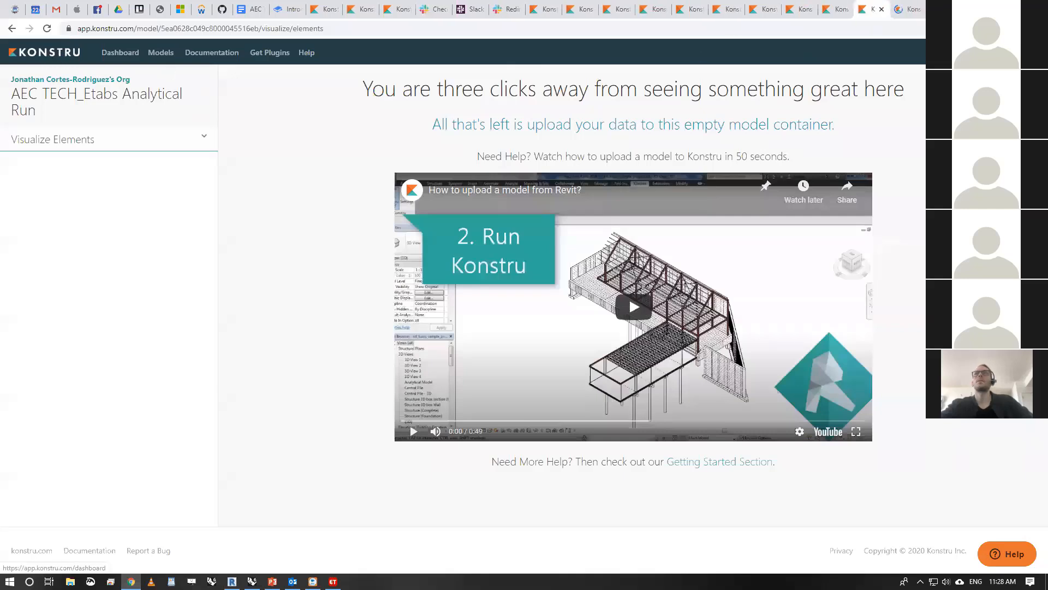
{"action": "left_click", "coordinate": [897, 12]}
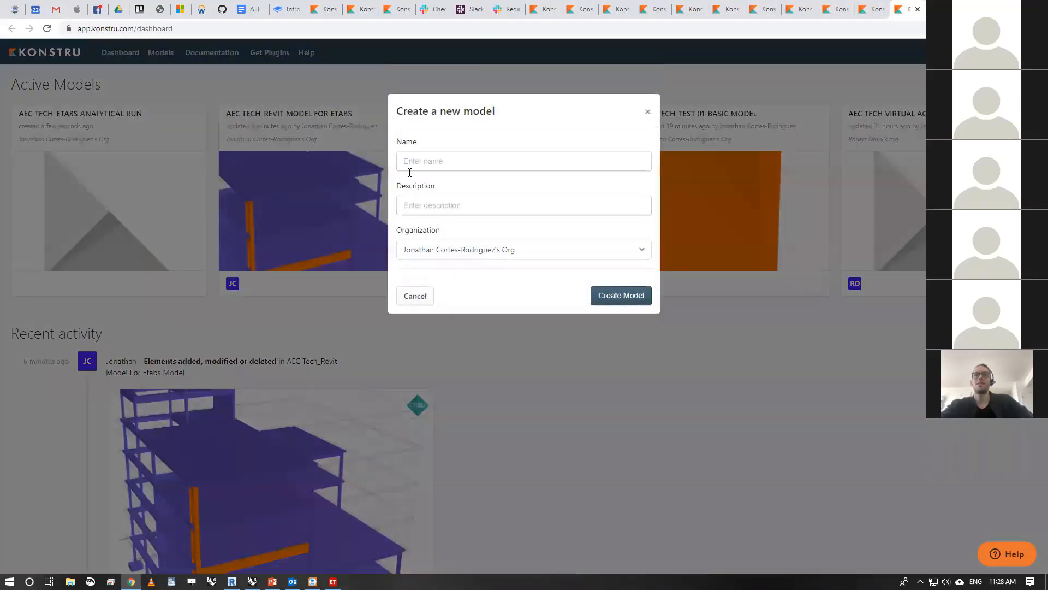
{"action": "left_click", "coordinate": [446, 154]}
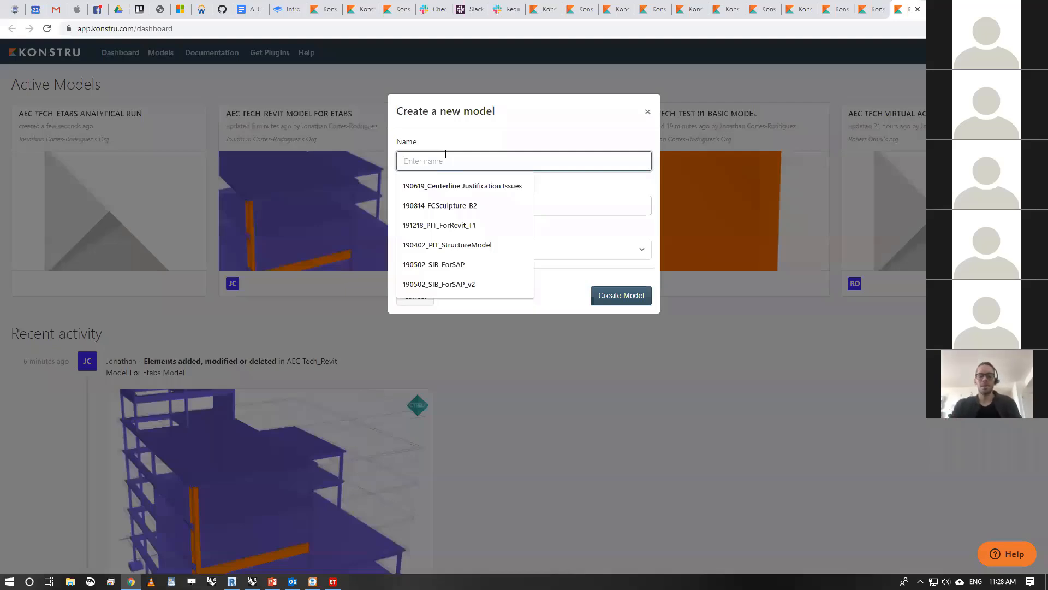
{"action": "type", "text": "Rvit"}
{"action": "key", "text": "BackSpace"}
{"action": "key", "text": "BackSpace"}
{"action": "key", "text": "BackSpace"}
{"action": "key", "text": "BackSpace"}
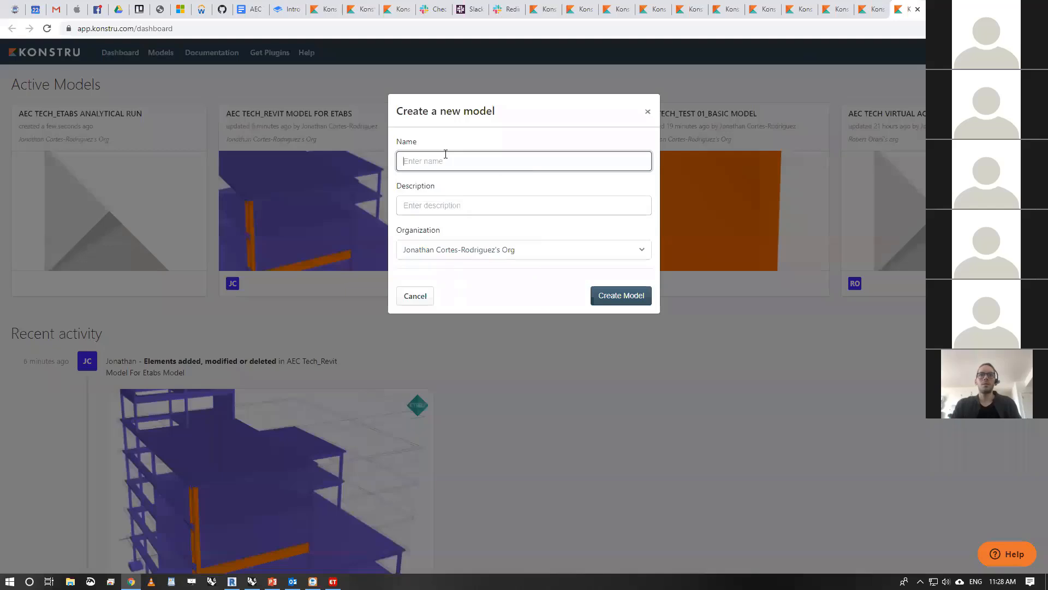
{"action": "type", "text": "AEC TECH_"}
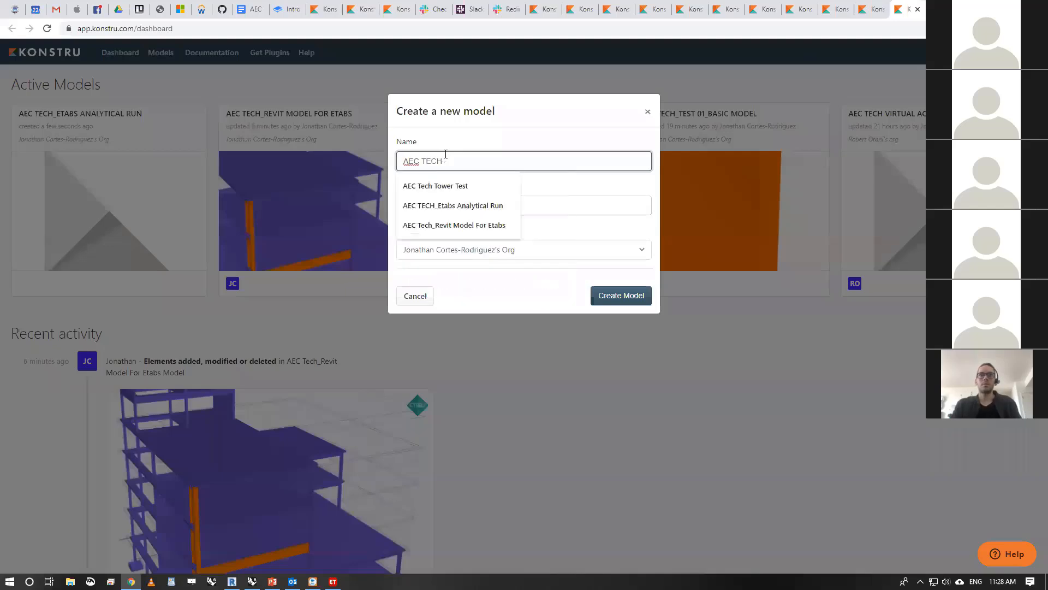
{"action": "type", "text": "Revit "}
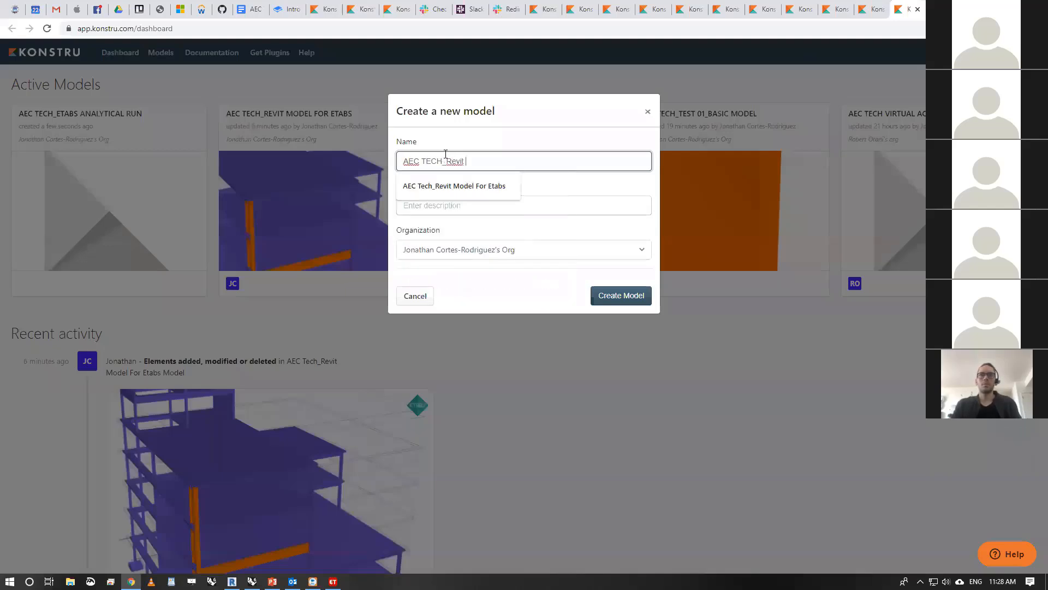
{"action": "type", "text": "FOr"}
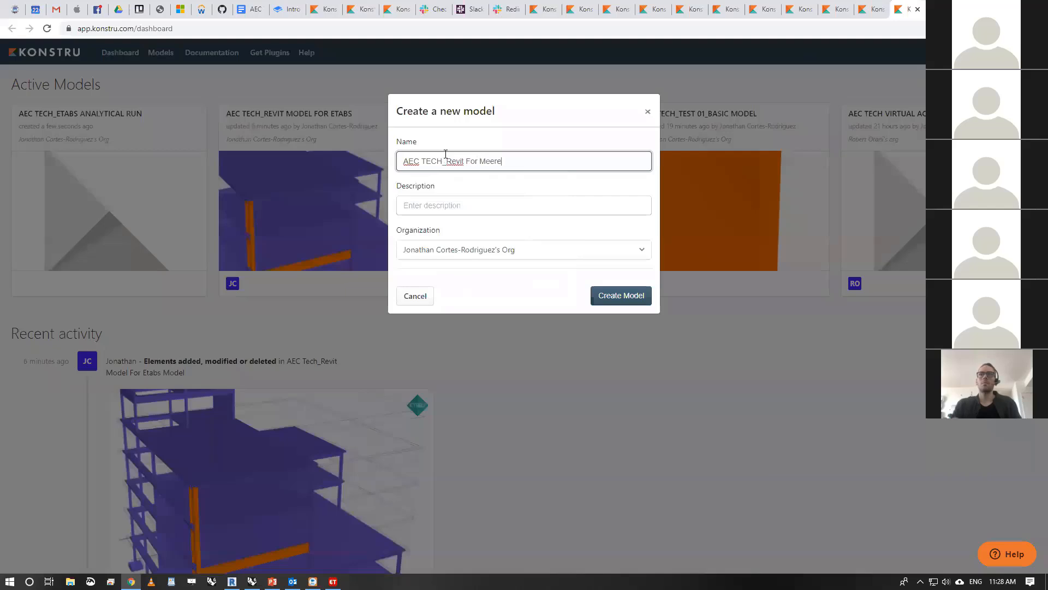
{"action": "type", "text": " Merge"}
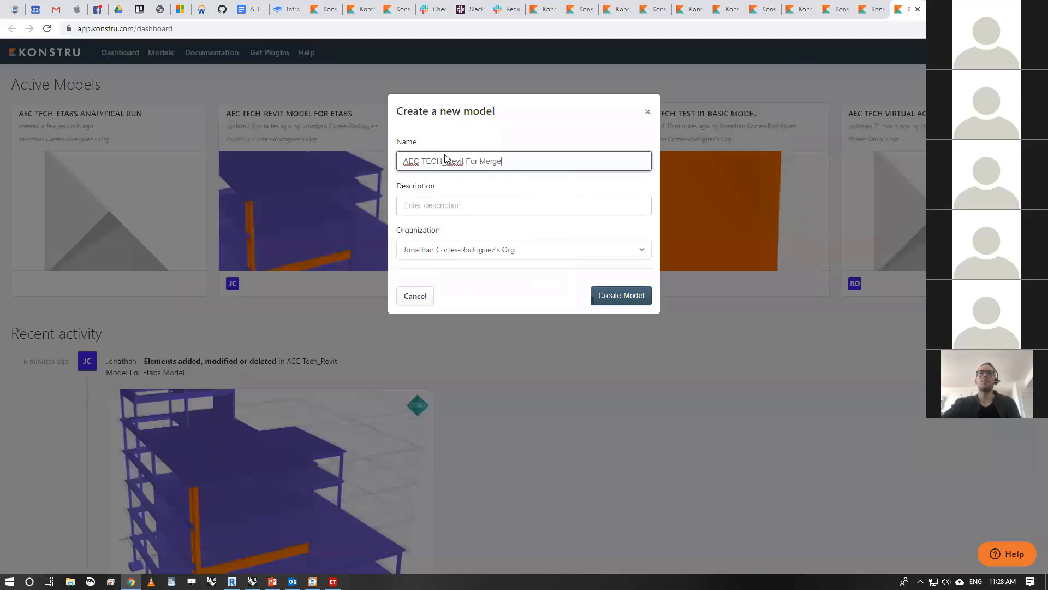
{"action": "left_click", "coordinate": [632, 296]}
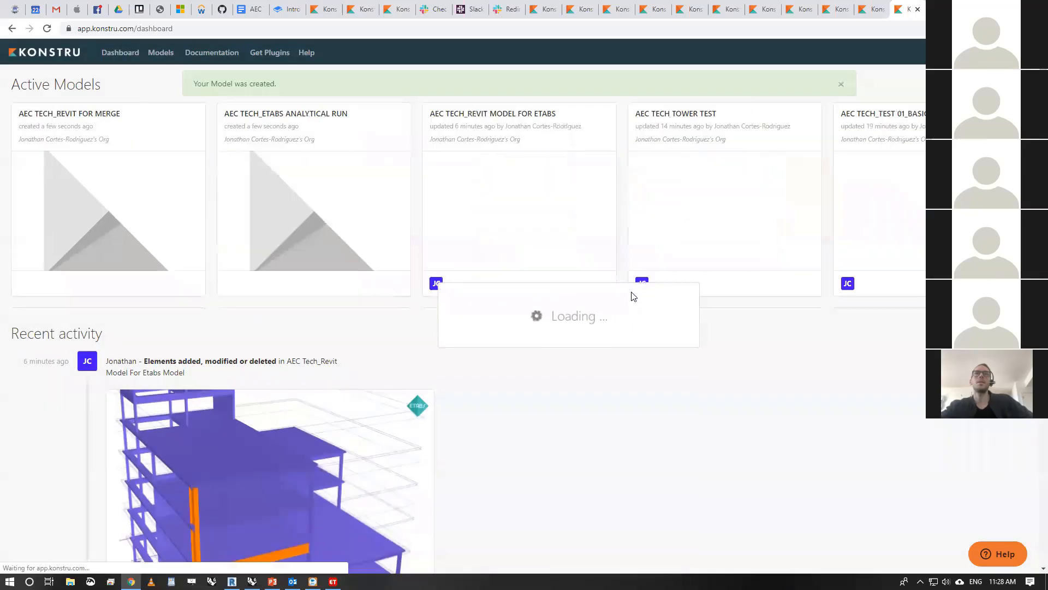
{"action": "left_click", "coordinate": [873, 12]}
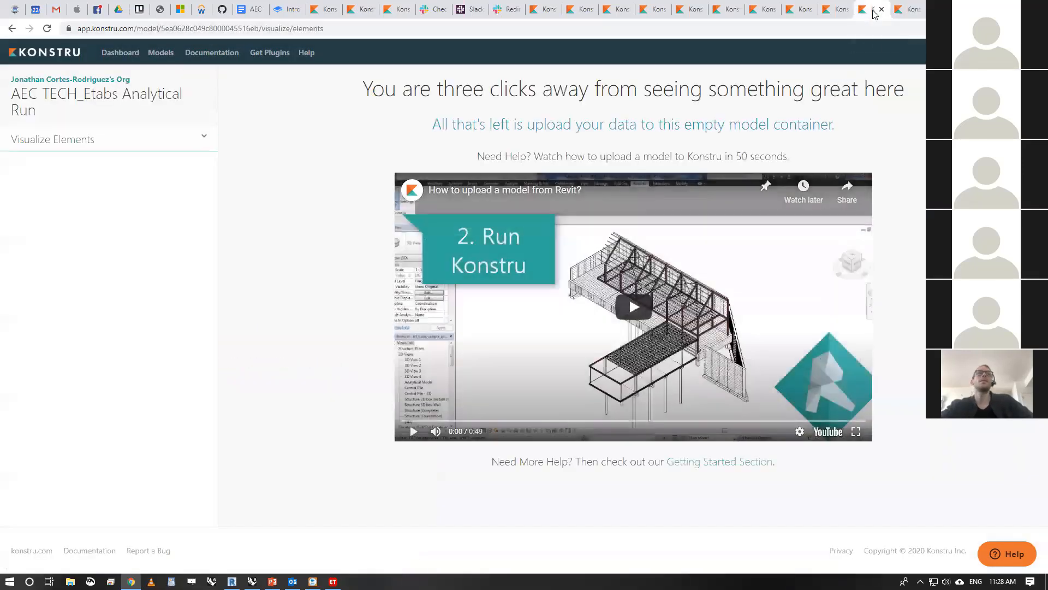
{"action": "left_click", "coordinate": [900, 9]}
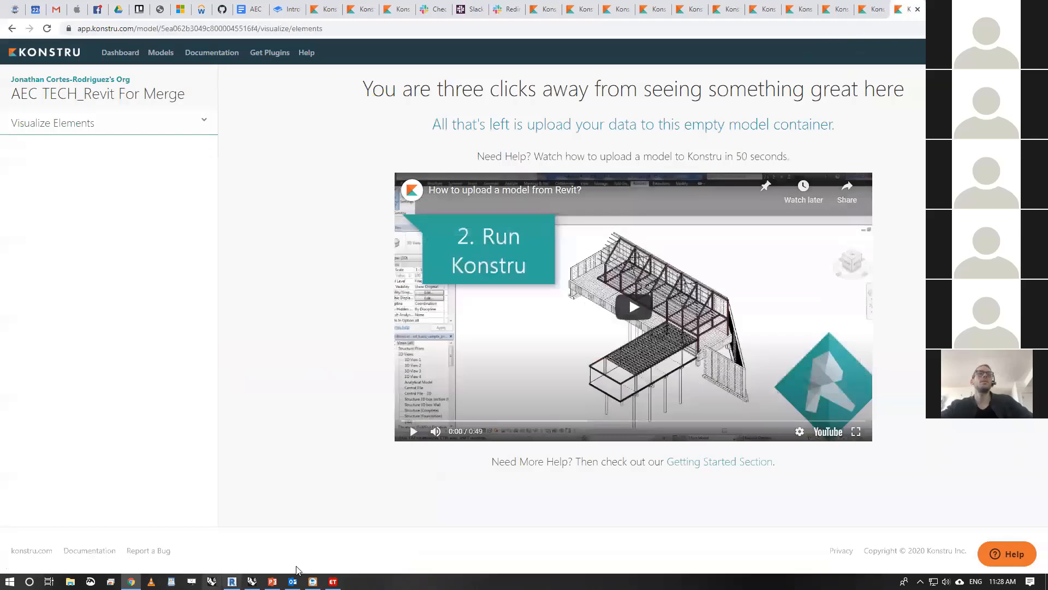
- Switch to ETABS, launch the Konstru plugin, and select the AEC TECH_Etabs Analytical Run model
{"action": "left_click", "coordinate": [333, 581]}
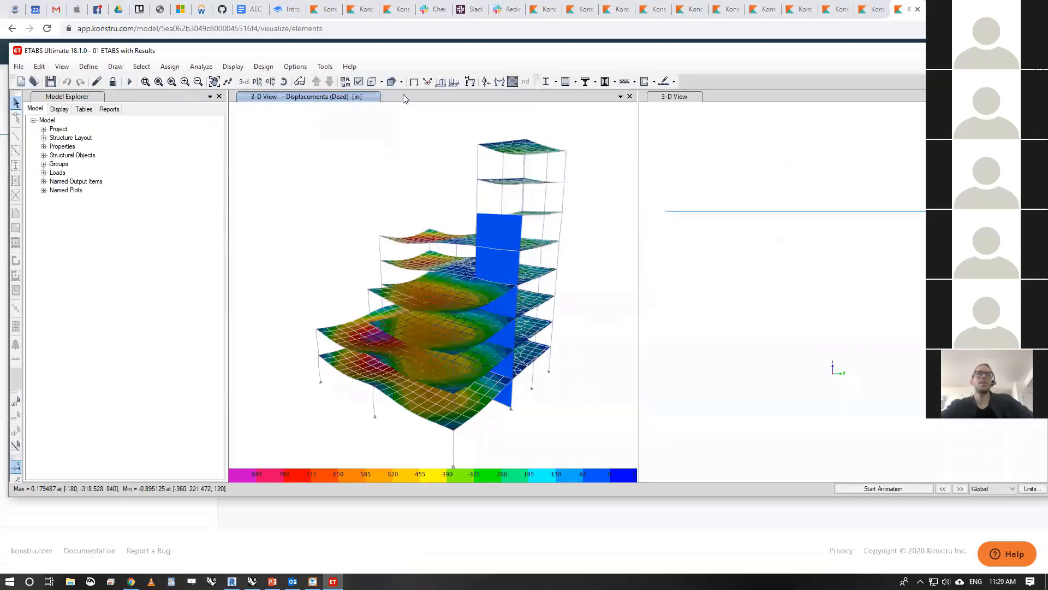
{"action": "left_click", "coordinate": [325, 66]}
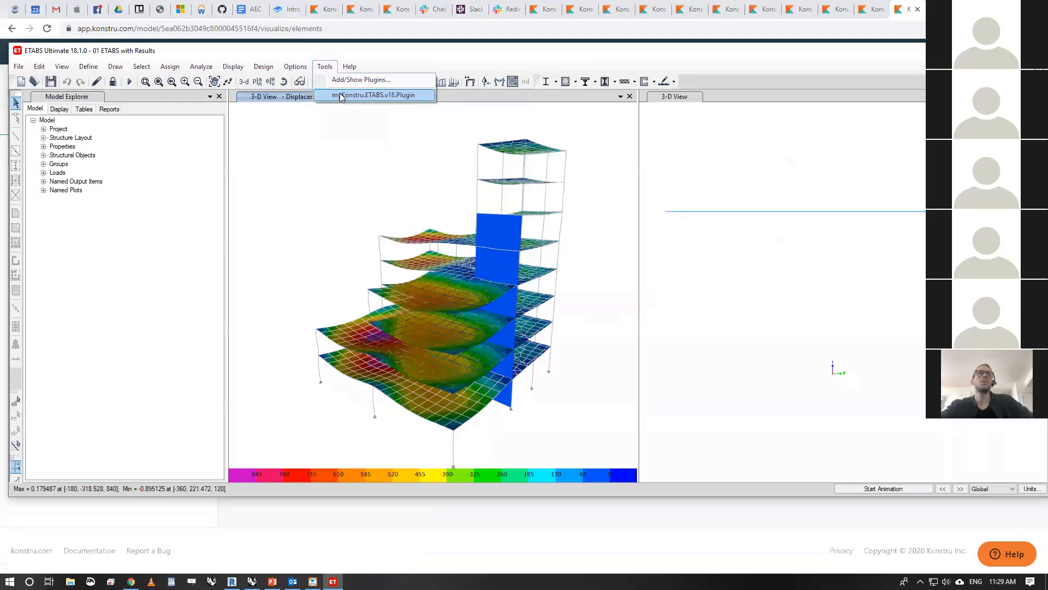
{"action": "left_click", "coordinate": [373, 95]}
{"action": "left_click", "coordinate": [494, 351]}
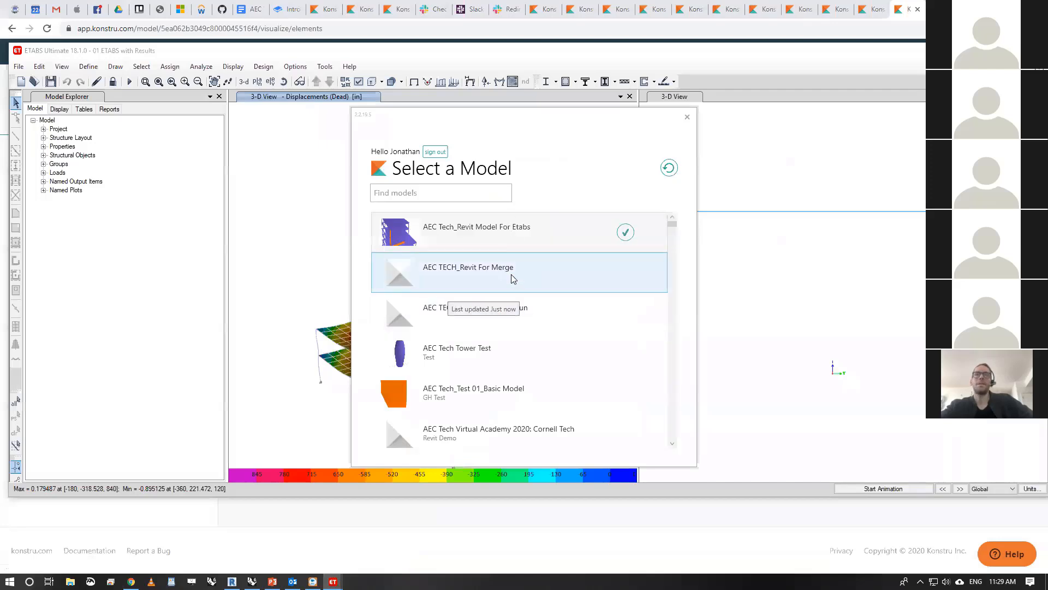
{"action": "left_click", "coordinate": [511, 274]}
{"action": "left_click", "coordinate": [544, 236]}
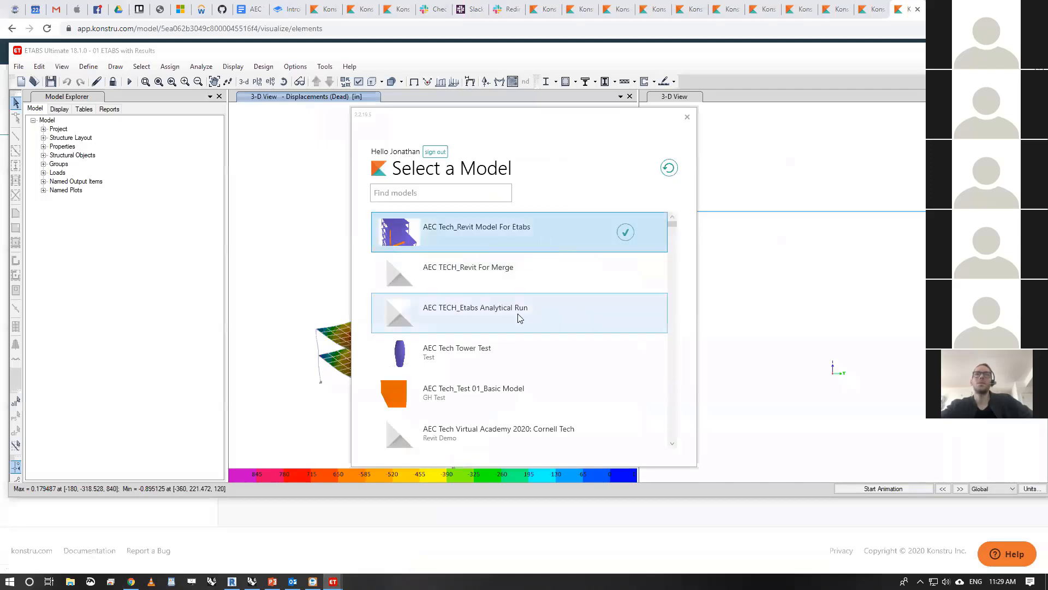
{"action": "left_click", "coordinate": [491, 317]}
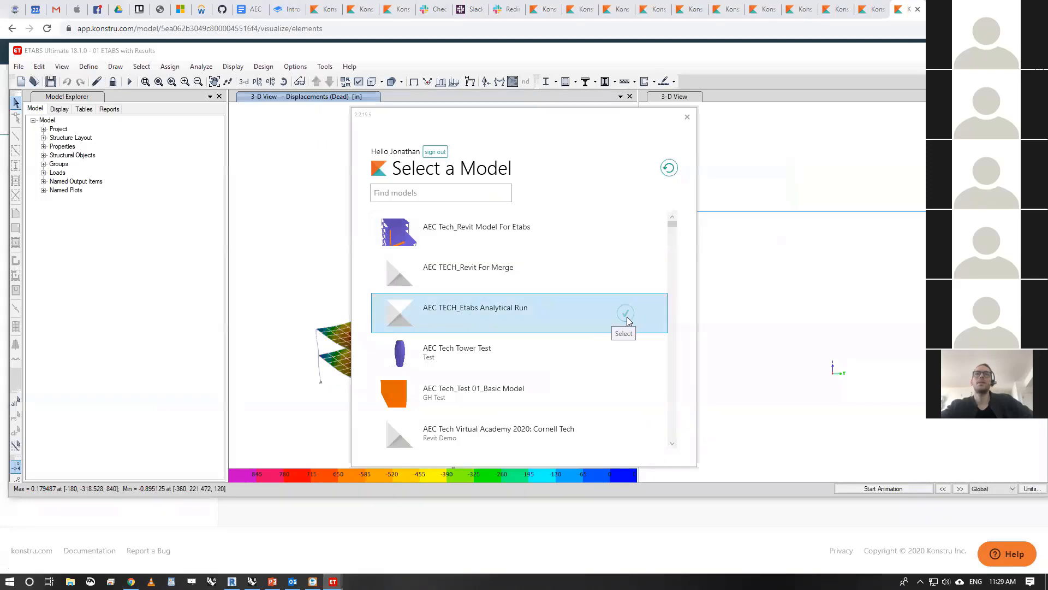
{"action": "left_click", "coordinate": [629, 317]}
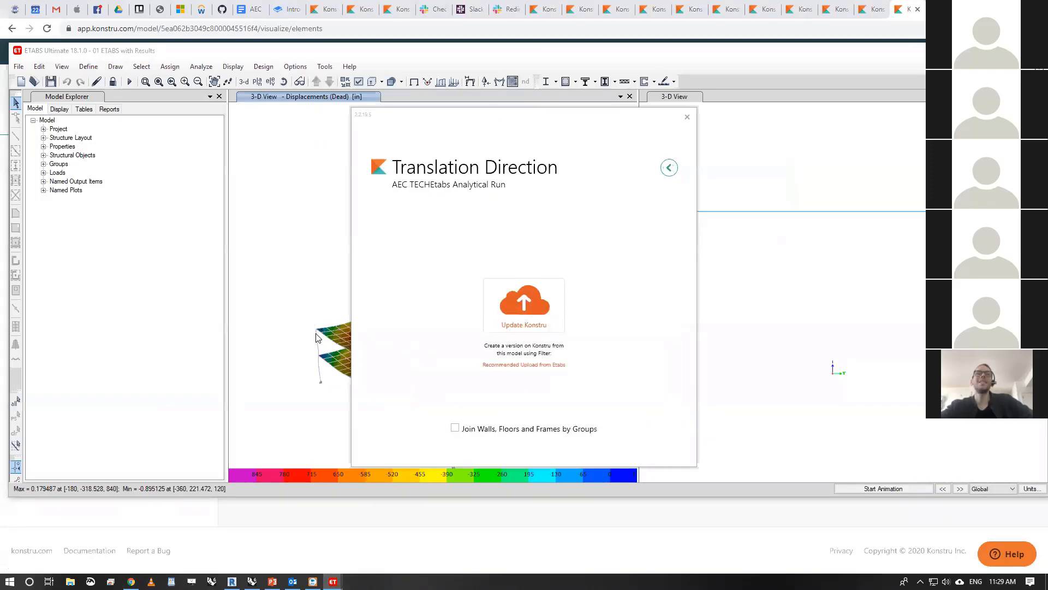
- Upload the ETABS model to Konstru as First Upload, including each member's analysis results for (S6A.1-2) D + 0.75L - 0.45Wx + 0.75Lr
{"action": "left_click", "coordinate": [542, 312]}
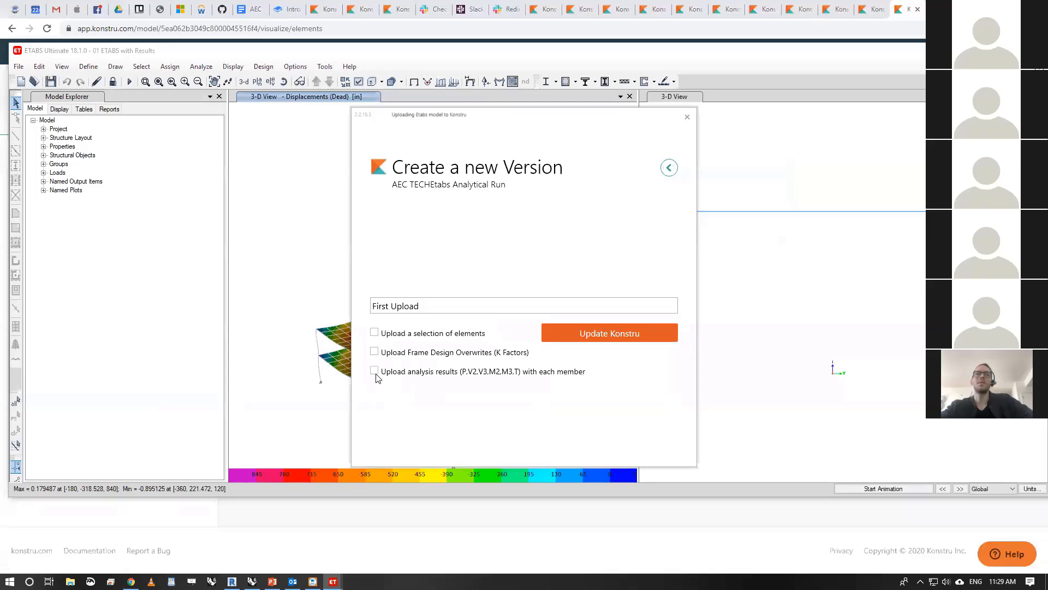
{"action": "left_click", "coordinate": [375, 371]}
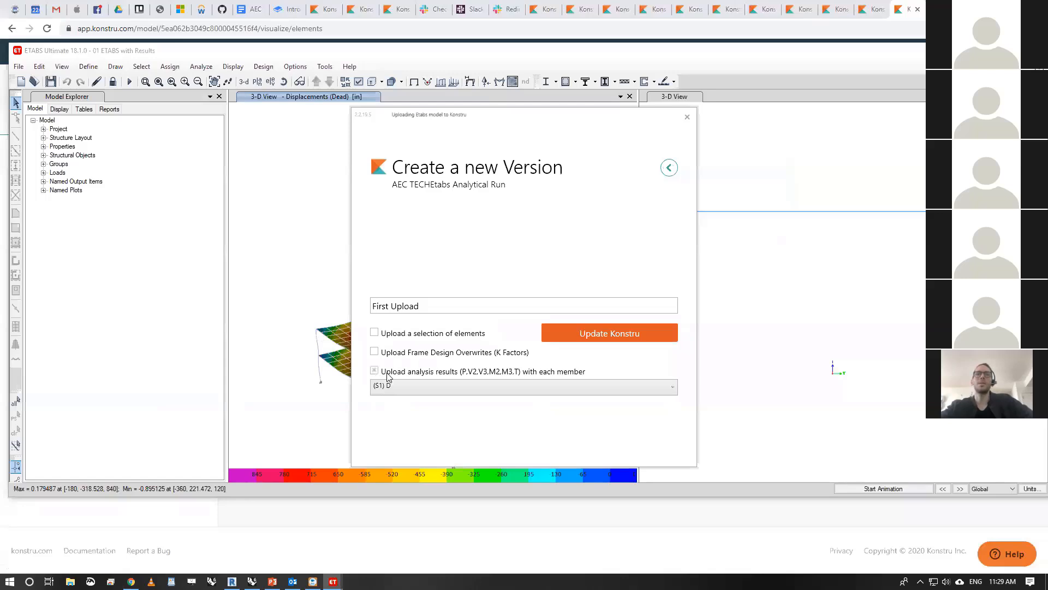
{"action": "left_click", "coordinate": [435, 388]}
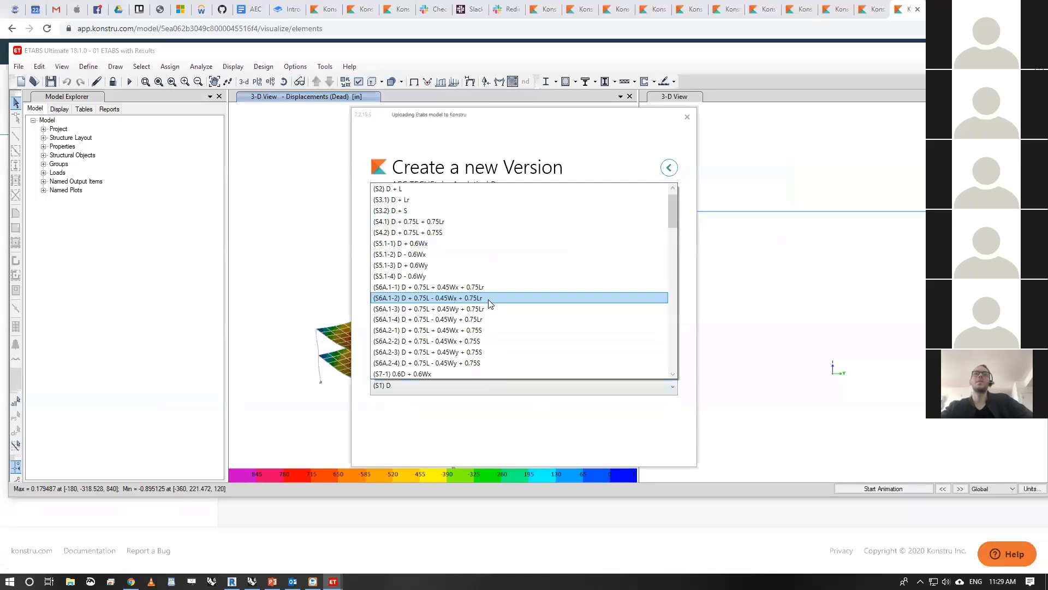
{"action": "left_click", "coordinate": [490, 299]}
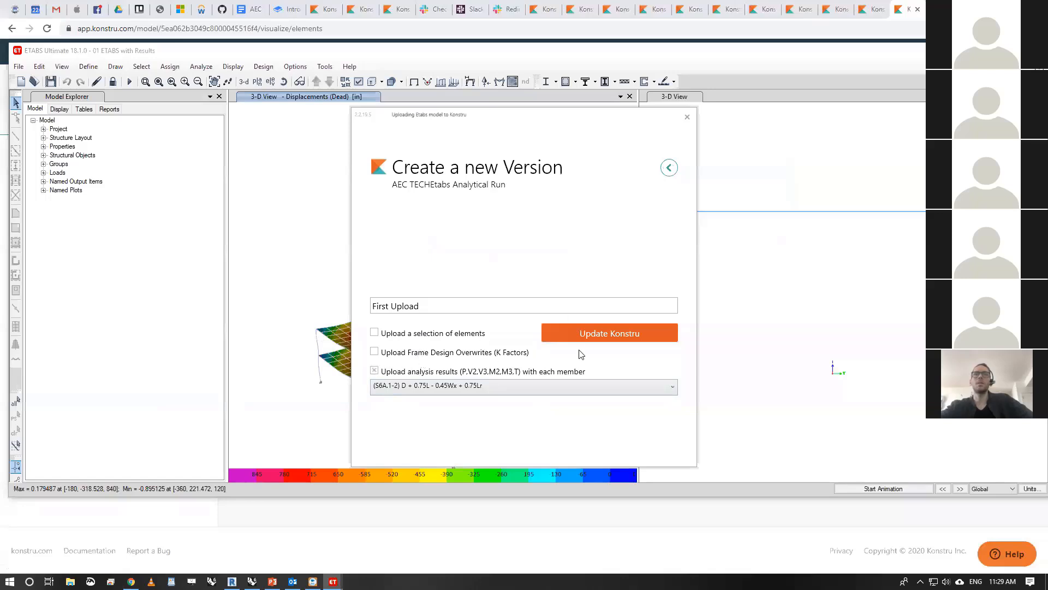
{"action": "left_click", "coordinate": [601, 335]}
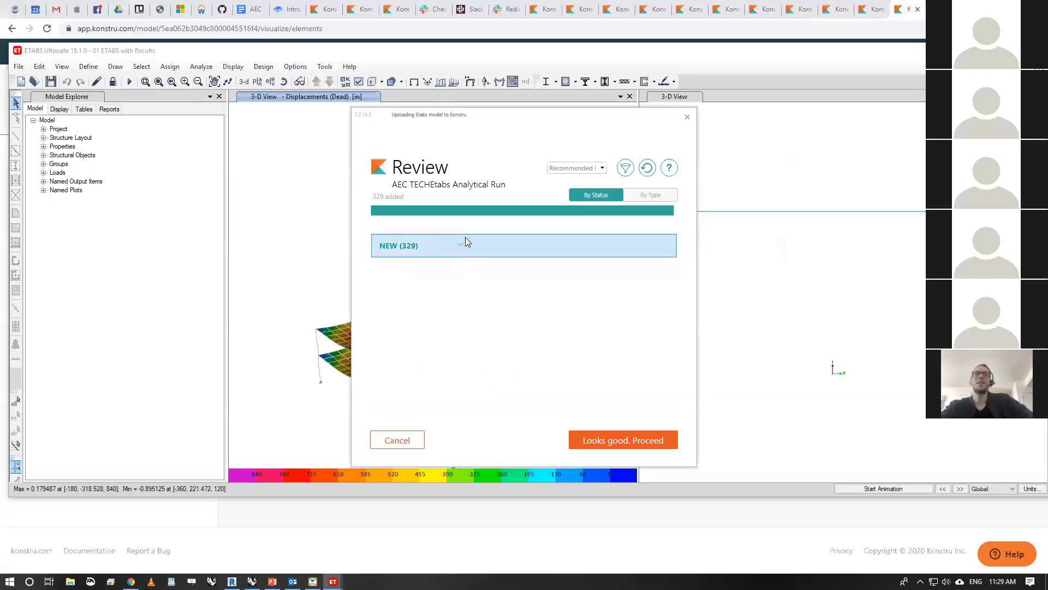
{"action": "left_click", "coordinate": [642, 440]}
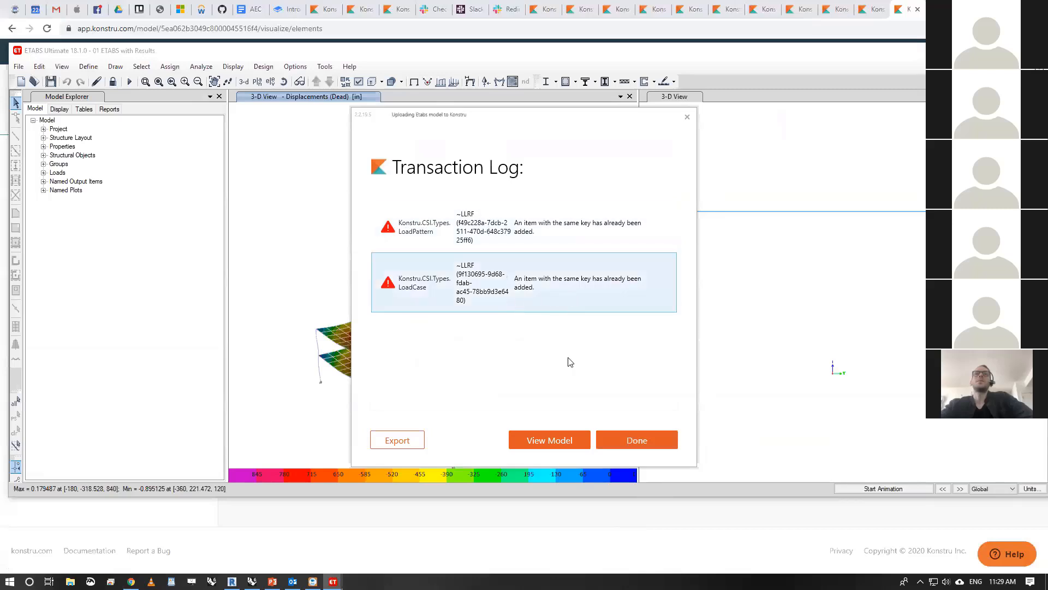
{"action": "left_click", "coordinate": [620, 440]}
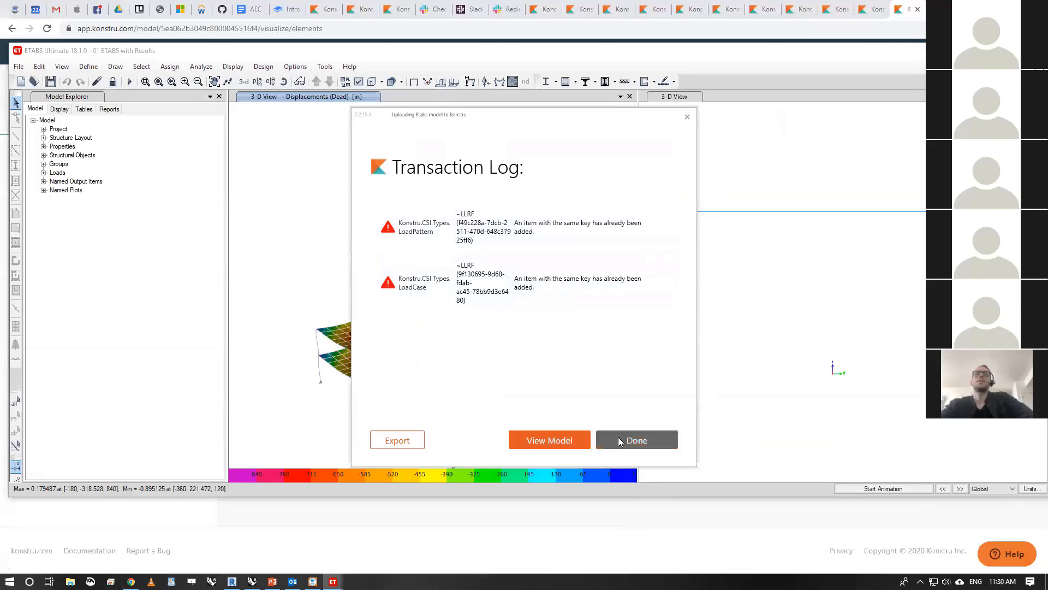
{"action": "left_click", "coordinate": [577, 332]}
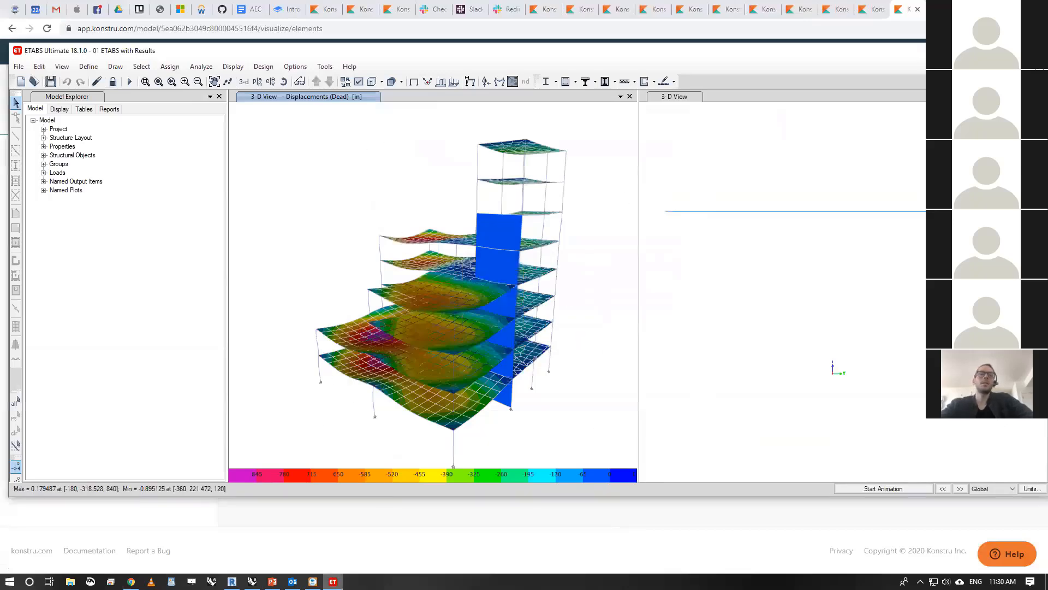
- Switch to the Konstru web app, reload the AEC TECH_Etabs Analytical Run model, and examine the forces stored on an upper-floor beam
{"action": "left_click", "coordinate": [131, 582]}
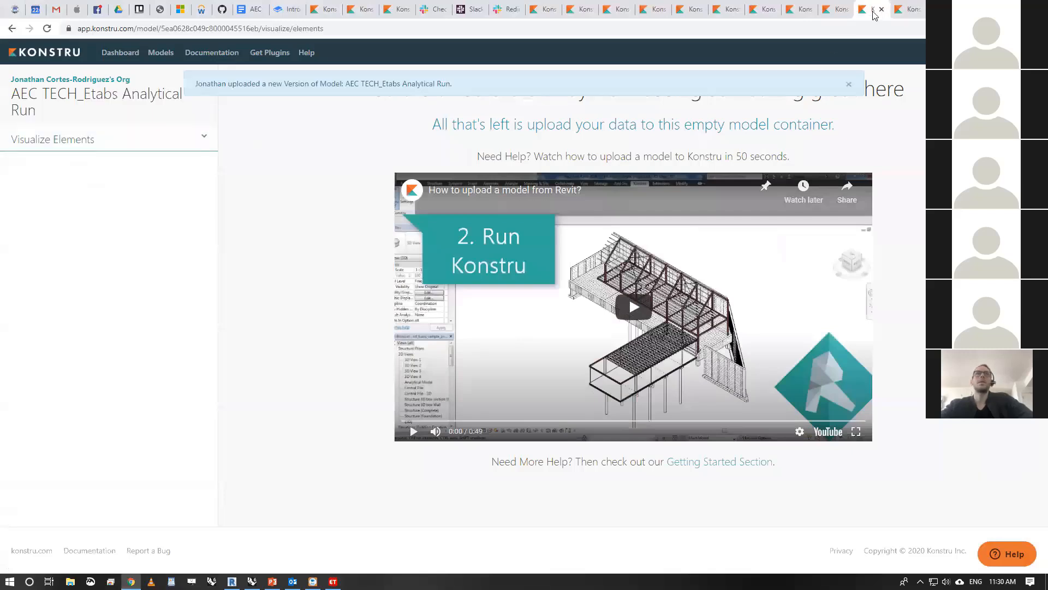
{"action": "left_click", "coordinate": [47, 29]}
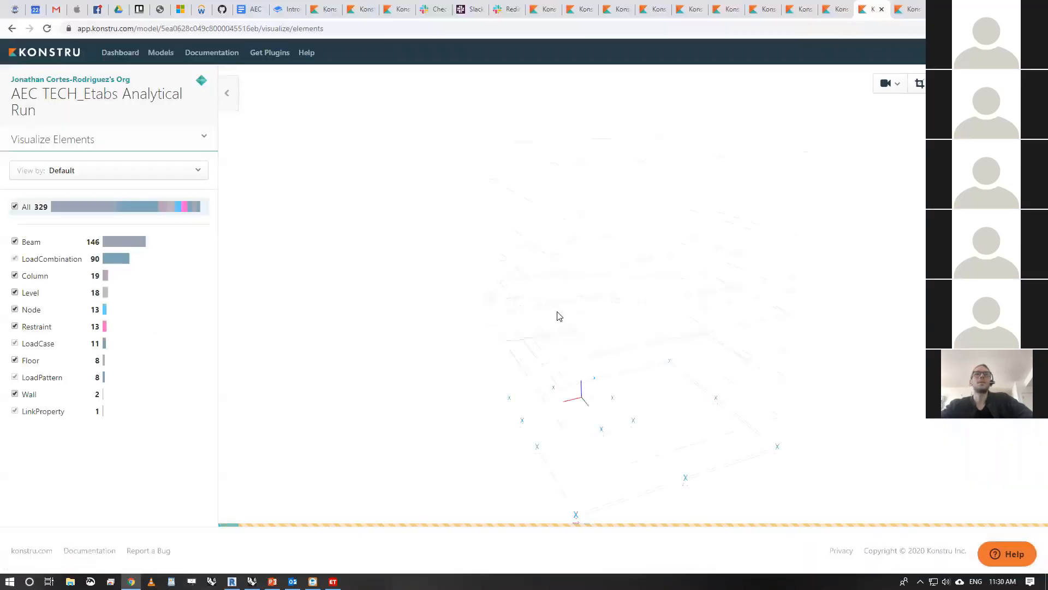
{"action": "left_click", "coordinate": [516, 269]}
{"action": "left_click", "coordinate": [198, 146]}
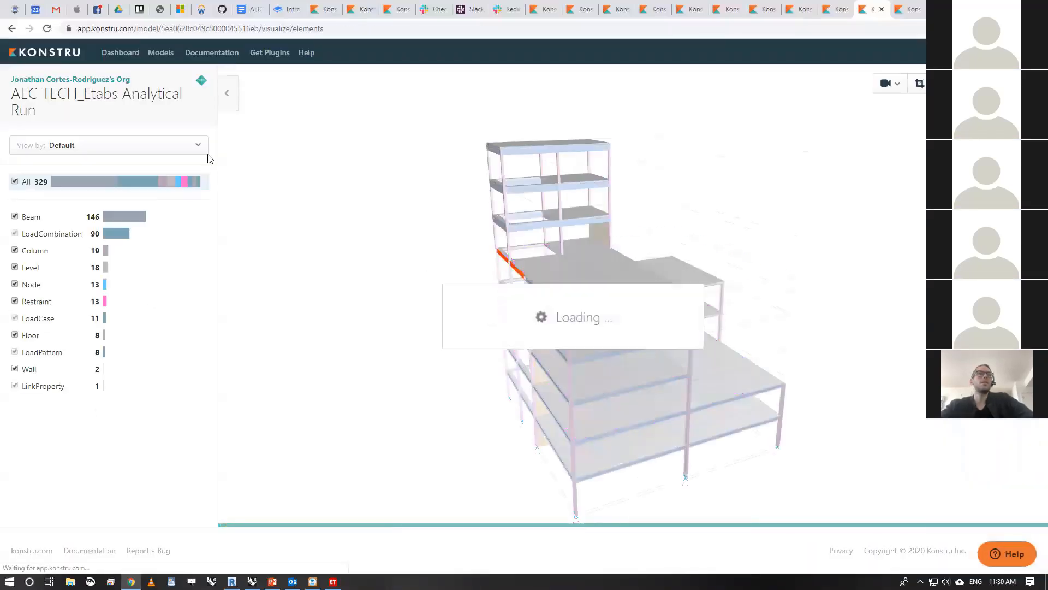
{"action": "left_click", "coordinate": [537, 228]}
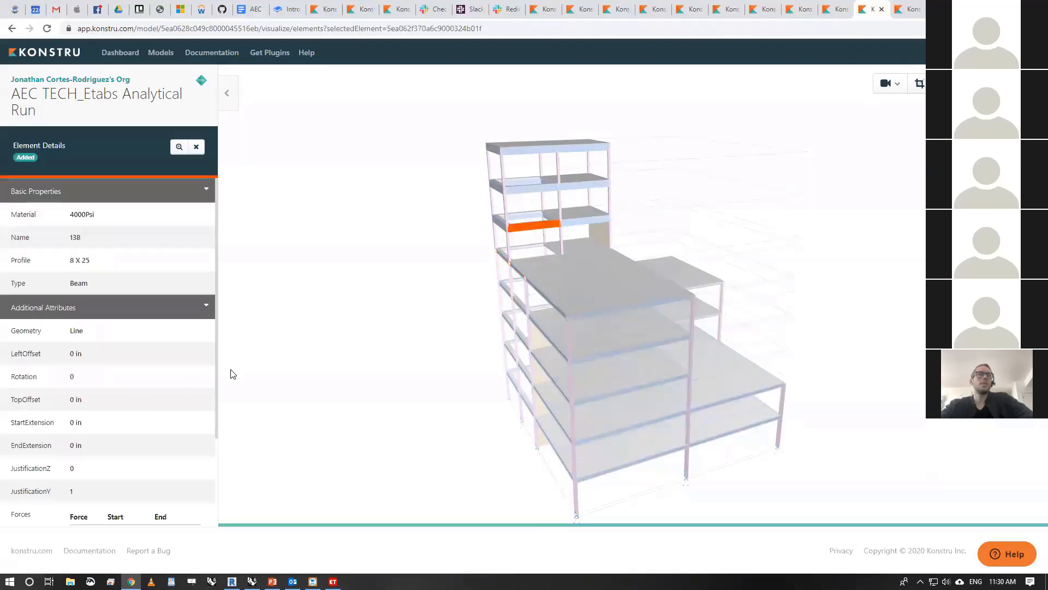
{"action": "scroll", "coordinate": [207, 368], "scroll_direction": "down", "scroll_amount": 2}
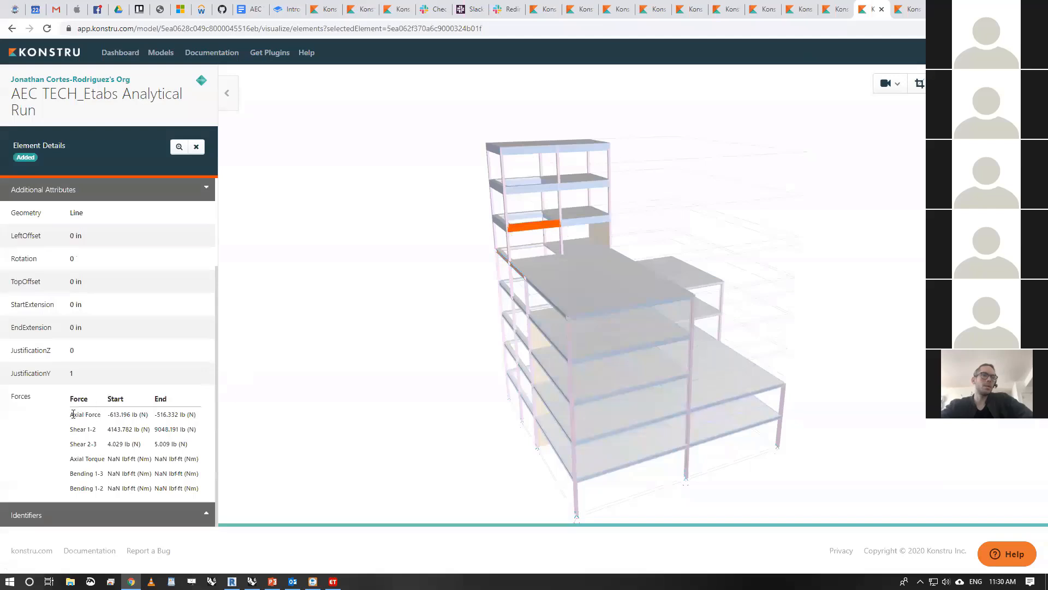
{"action": "left_click_drag", "start_coordinate": [88, 413], "coordinate": [203, 492]}
{"action": "left_click", "coordinate": [200, 489]}
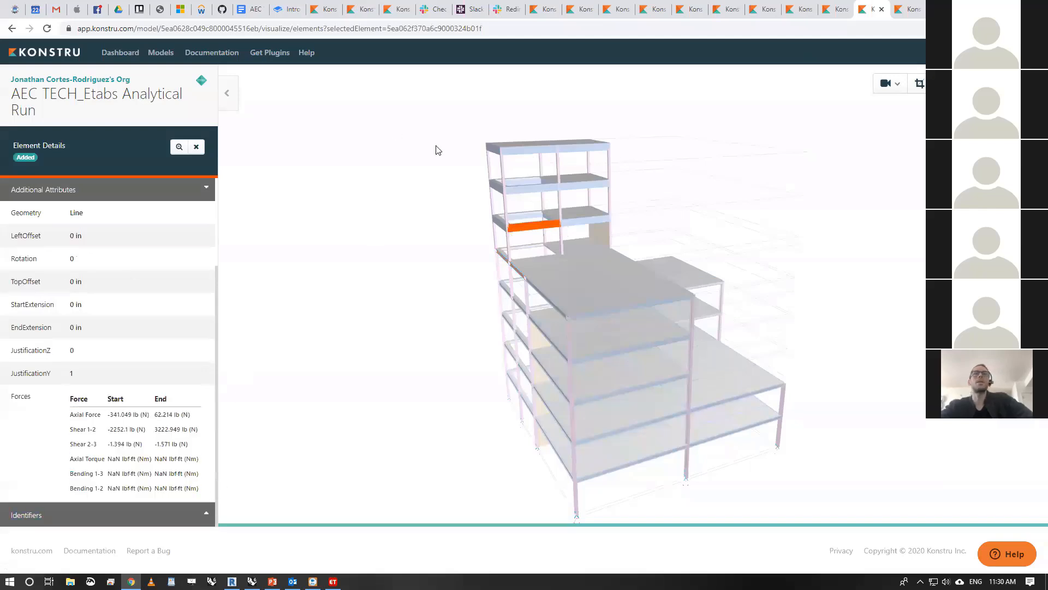
{"action": "left_click", "coordinate": [319, 193]}
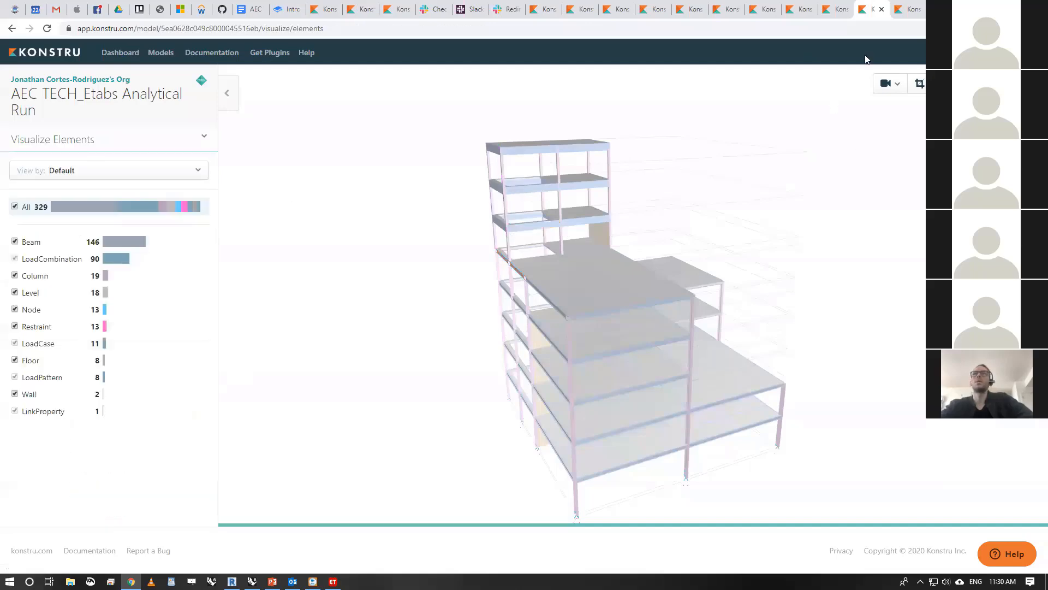
- Switch to Revit, launch the Konstru plugin, and select the AEC TECH_Revit For Merge model
{"action": "left_click", "coordinate": [909, 9]}
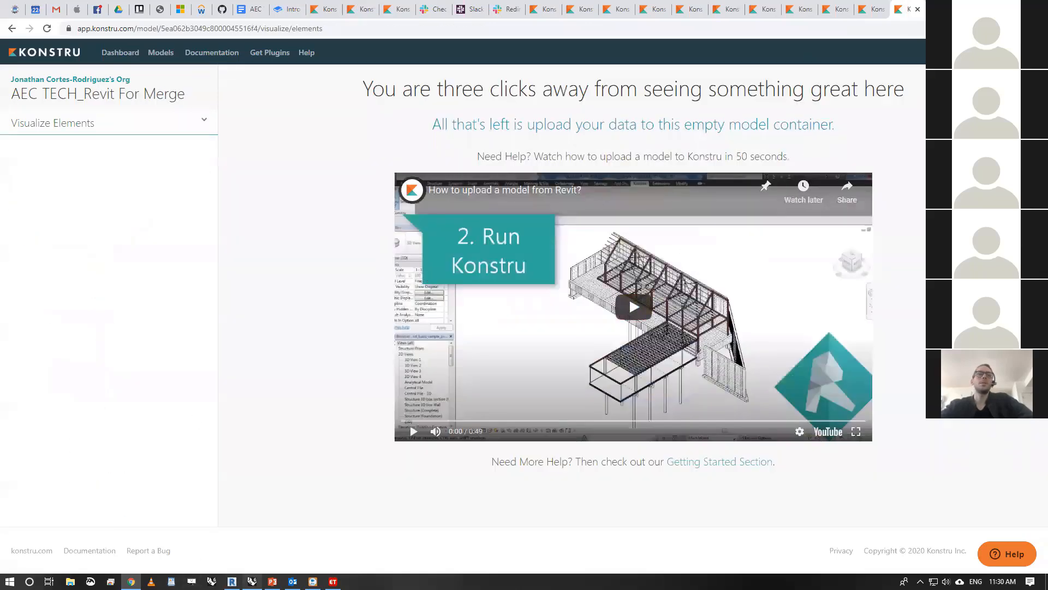
{"action": "left_click", "coordinate": [232, 581]}
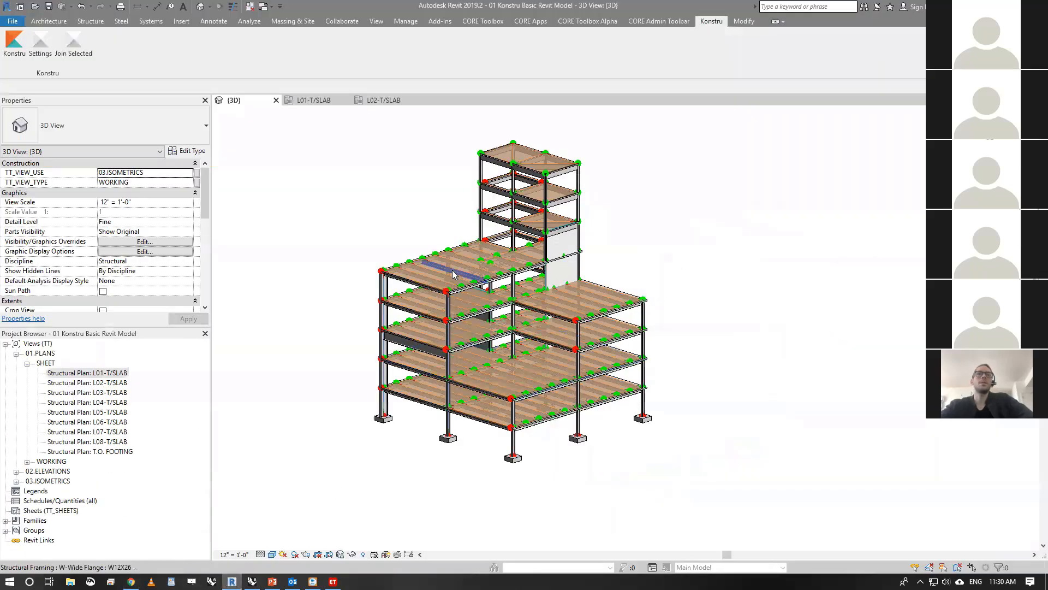
{"action": "left_click", "coordinate": [14, 41]}
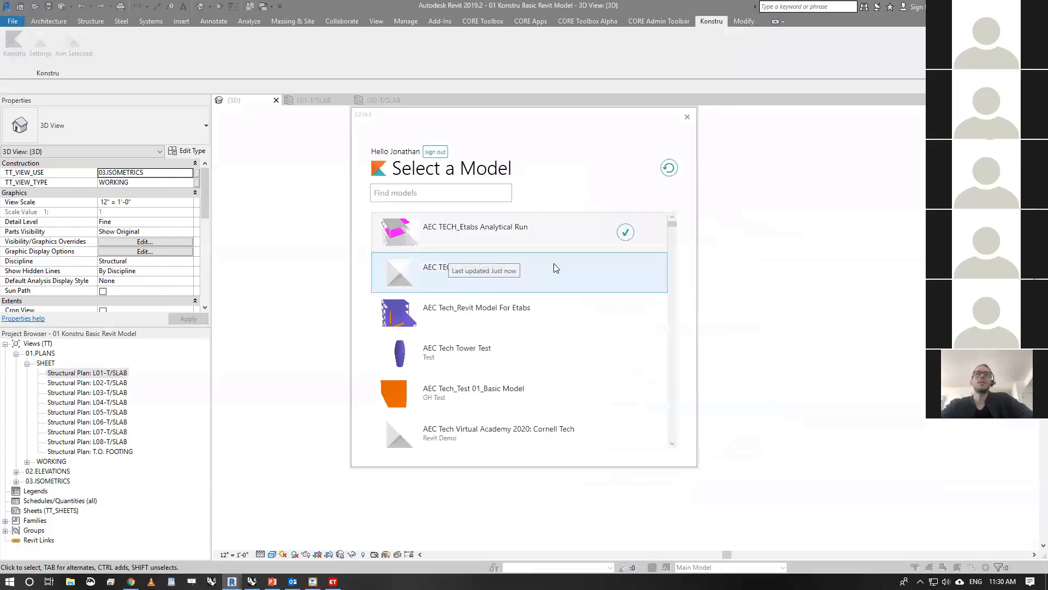
{"action": "left_click", "coordinate": [567, 275]}
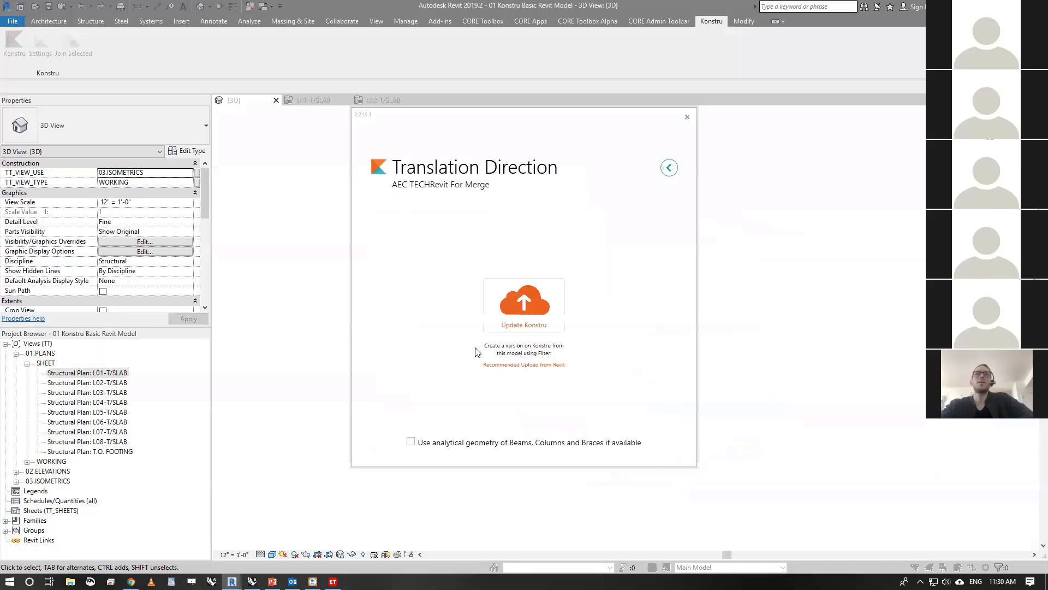
- Upload the Revit model to Konstru as First Upload, using the analytical geometry of beams, columns and braces
{"action": "left_click", "coordinate": [410, 442]}
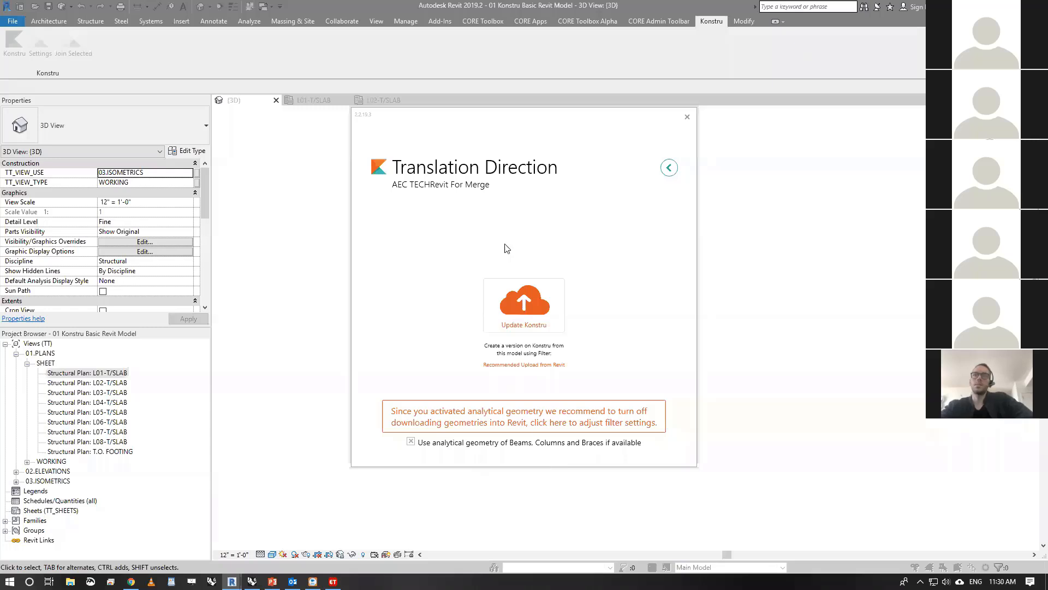
{"action": "left_click", "coordinate": [518, 290]}
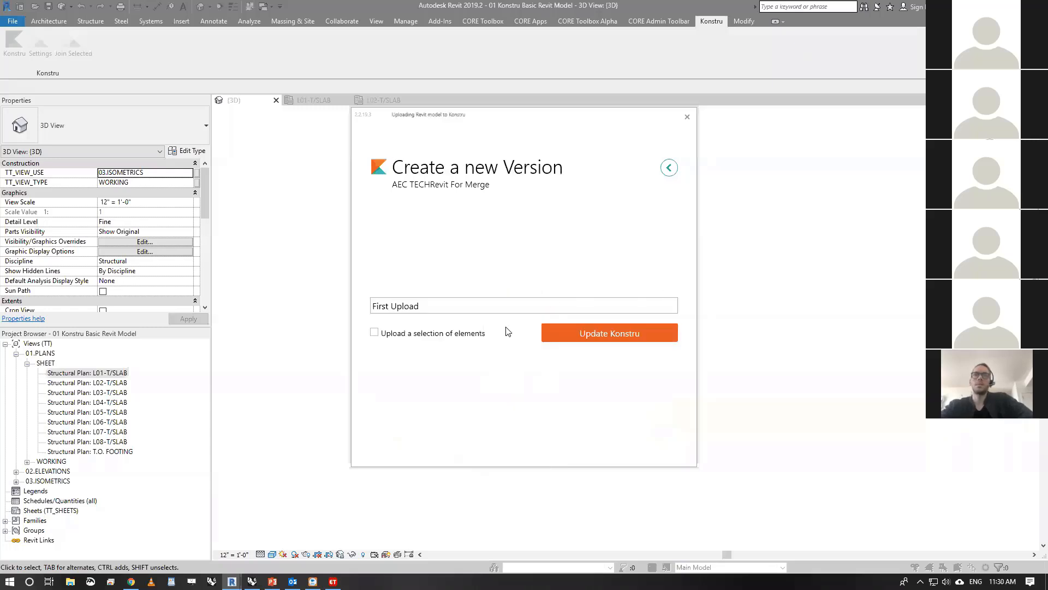
{"action": "left_click", "coordinate": [595, 334]}
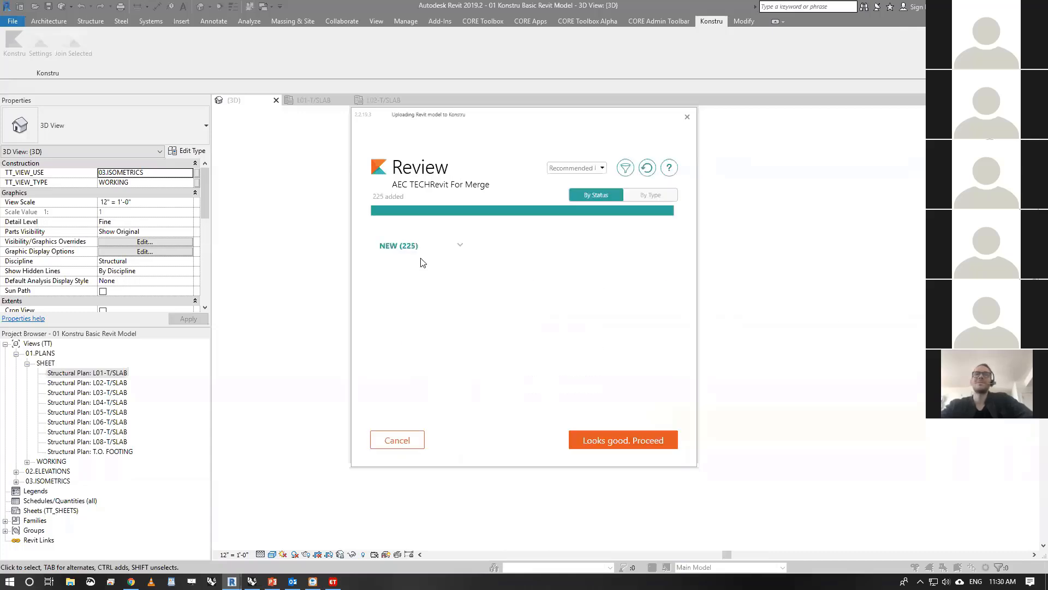
{"action": "left_click", "coordinate": [625, 443]}
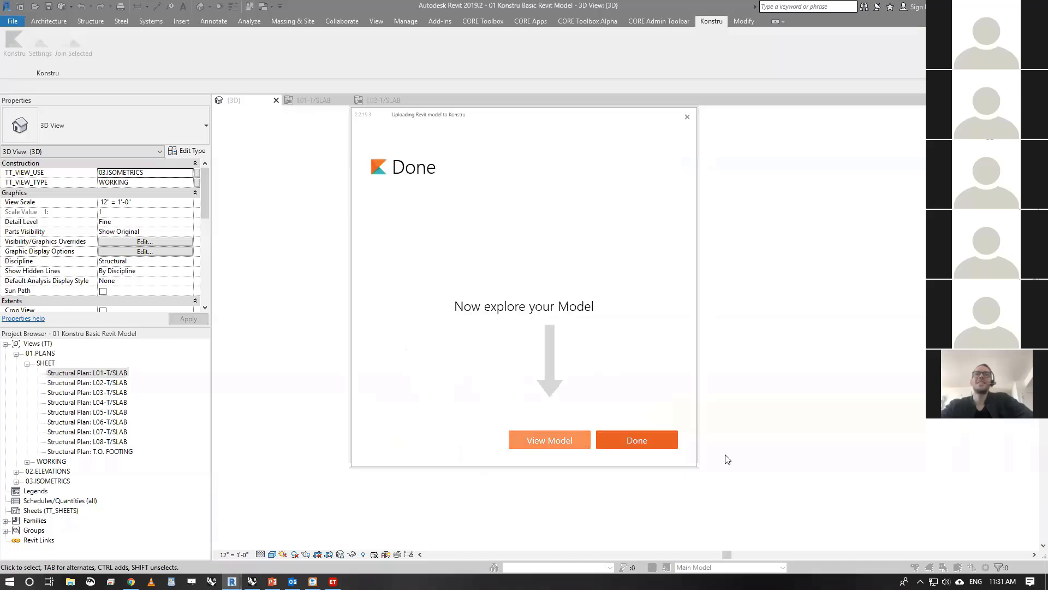
{"action": "left_click", "coordinate": [647, 442]}
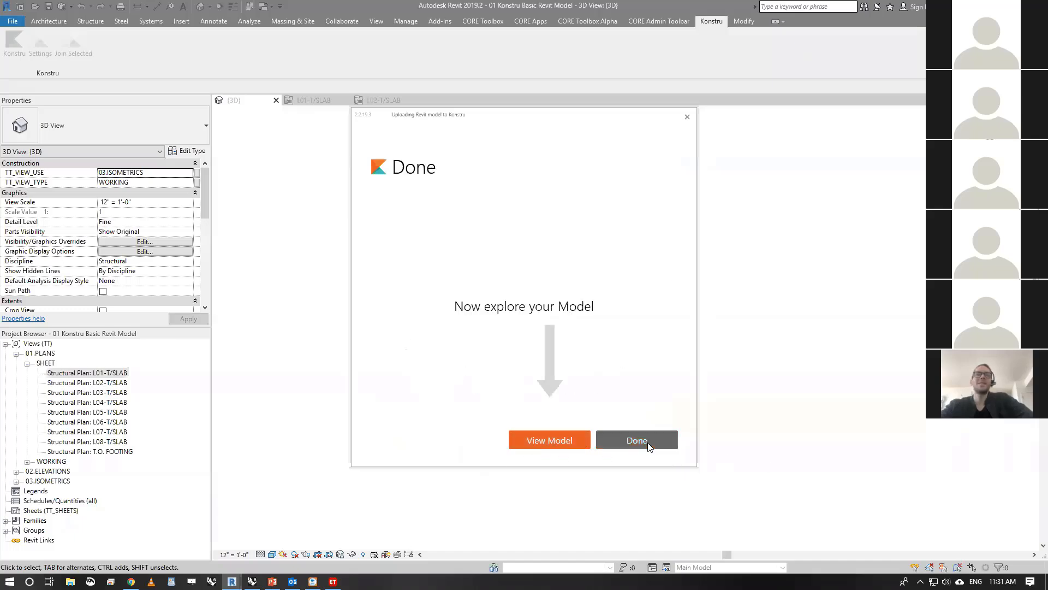
- Switch to the Konstru web app, reload AEC TECH_Revit For Merge, and visually compare it with the AEC TECH_Etabs Analytical Run model
{"action": "left_click", "coordinate": [985, 6]}
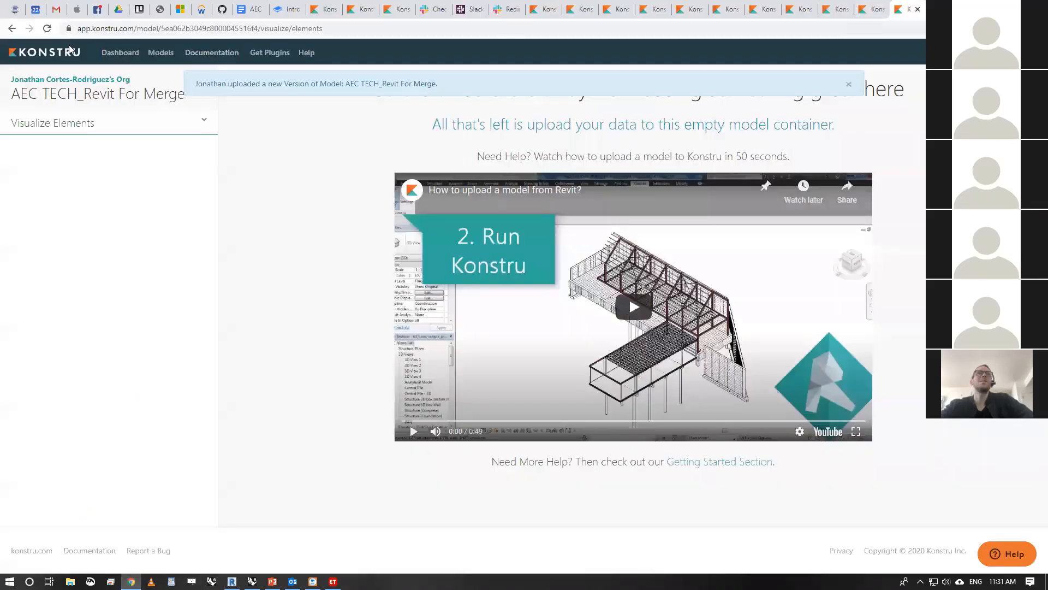
{"action": "left_click", "coordinate": [47, 29]}
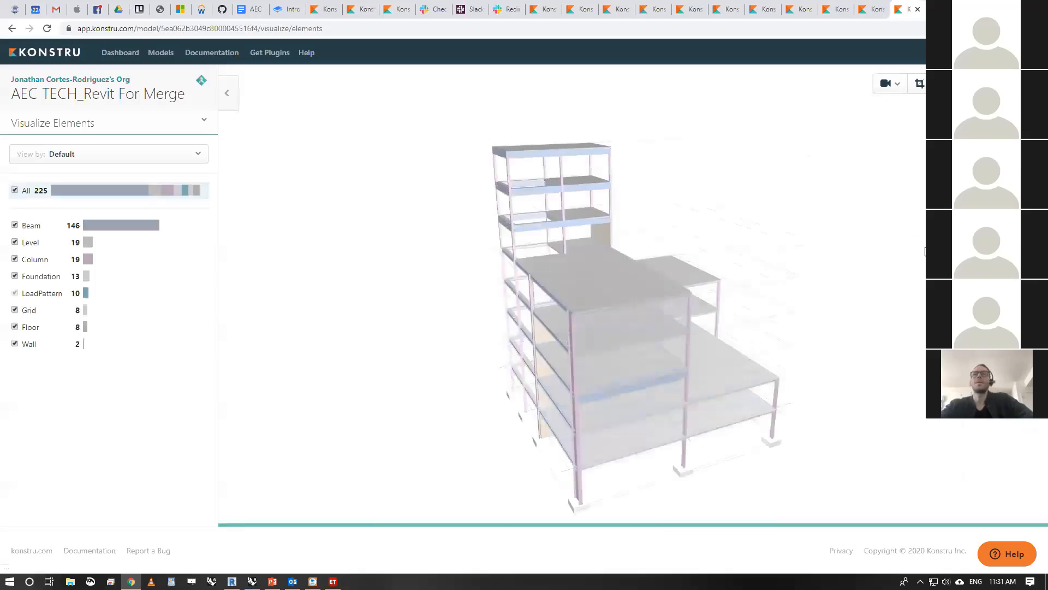
{"action": "left_click_drag", "start_coordinate": [925, 251], "coordinate": [698, 190]}
{"action": "left_click", "coordinate": [872, 9]}
{"action": "left_click_drag", "start_coordinate": [922, 312], "coordinate": [699, 312]}
{"action": "left_click", "coordinate": [908, 10]}
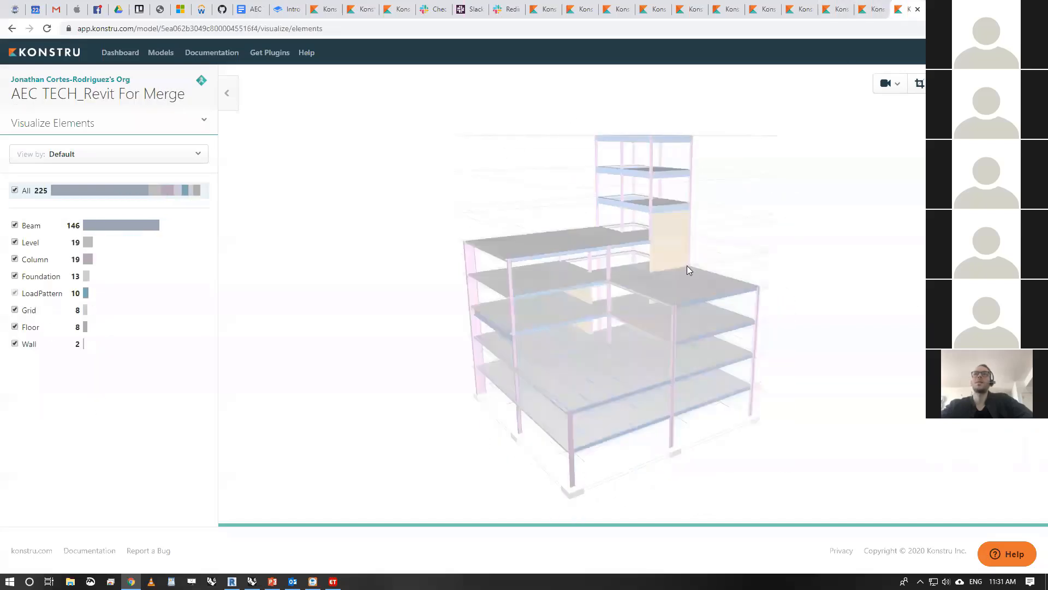
{"action": "left_click", "coordinate": [872, 10]}
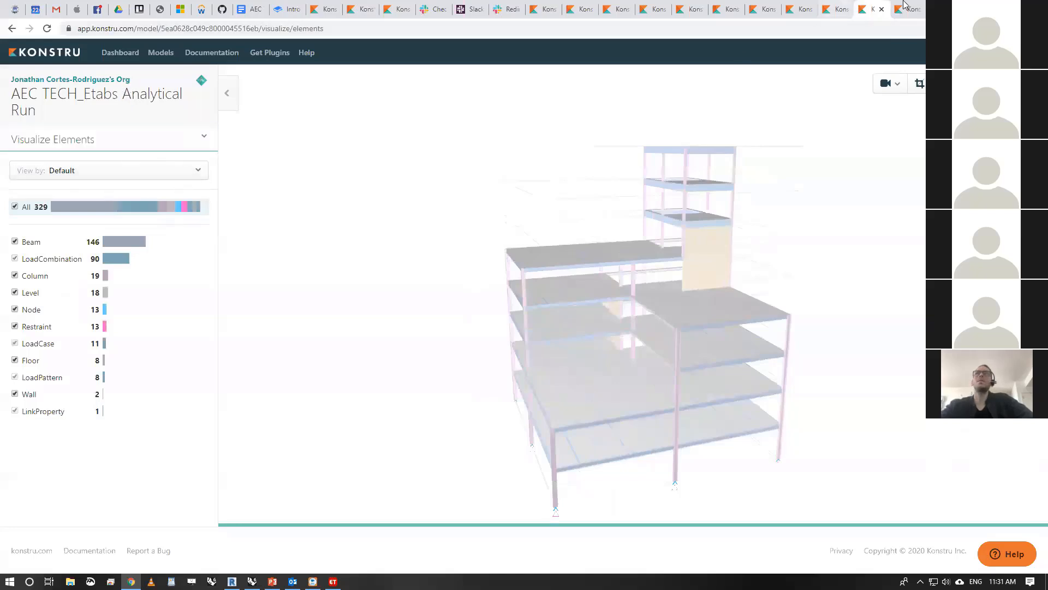
- Colour the AEC TECH_Revit For Merge model by change and check which versions it can be compared to
{"action": "key", "text": "ctrl+Tab"}
{"action": "left_click", "coordinate": [120, 156]}
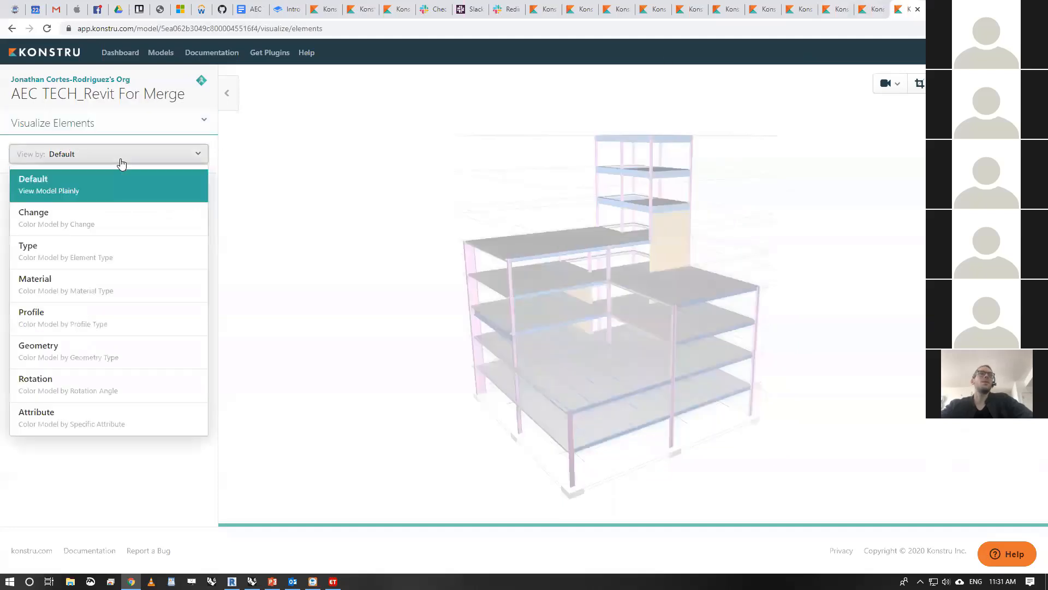
{"action": "left_click", "coordinate": [127, 225]}
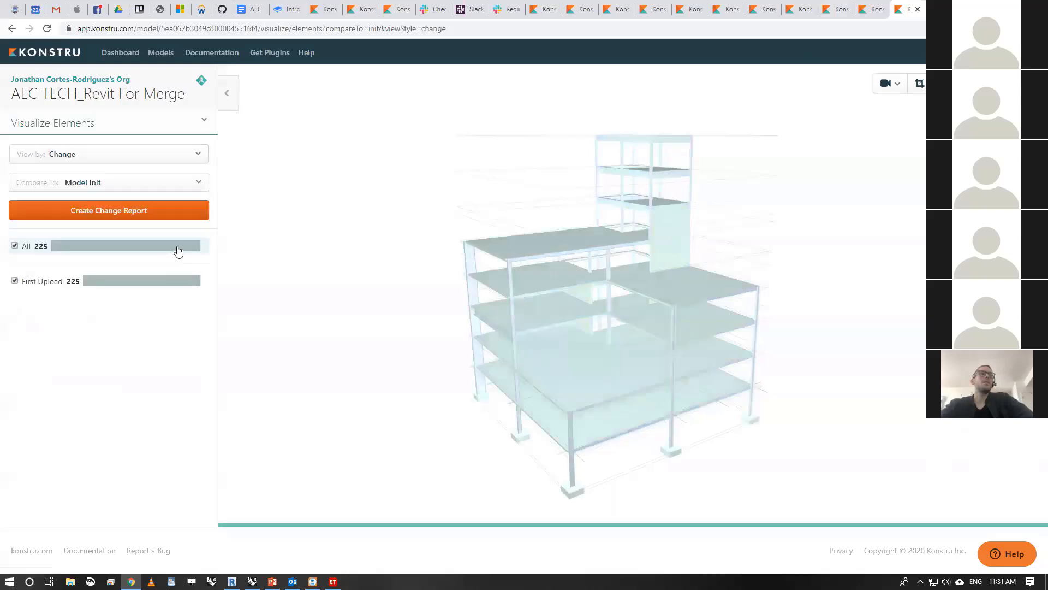
{"action": "left_click", "coordinate": [157, 185]}
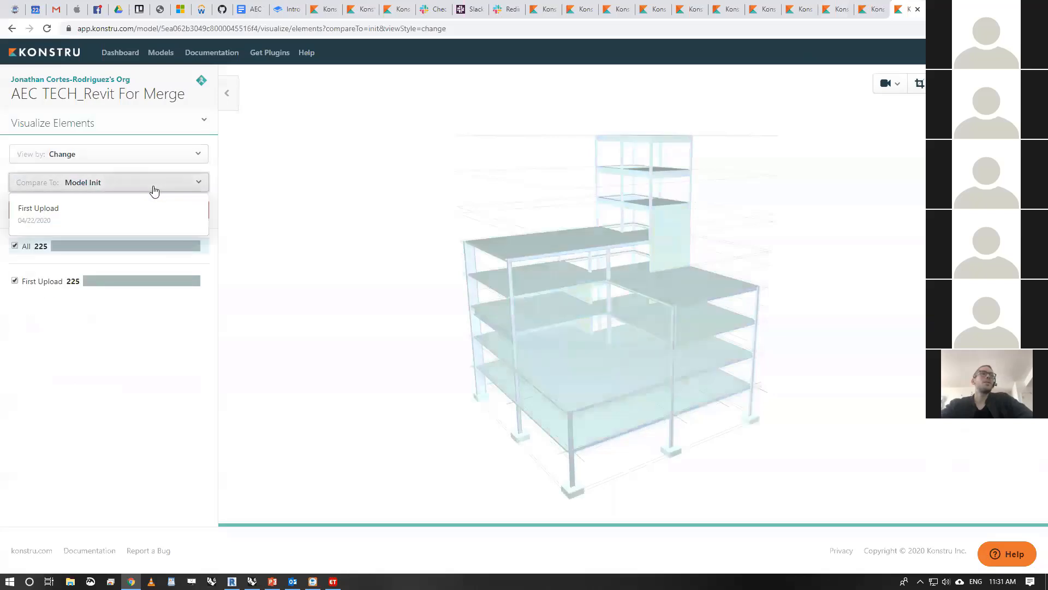
- Open Compare & Merge for AEC TECH_Revit For Merge and choose AEC TECH_Etabs Analytical Run as the model to merge changes from
{"action": "left_click", "coordinate": [186, 134]}
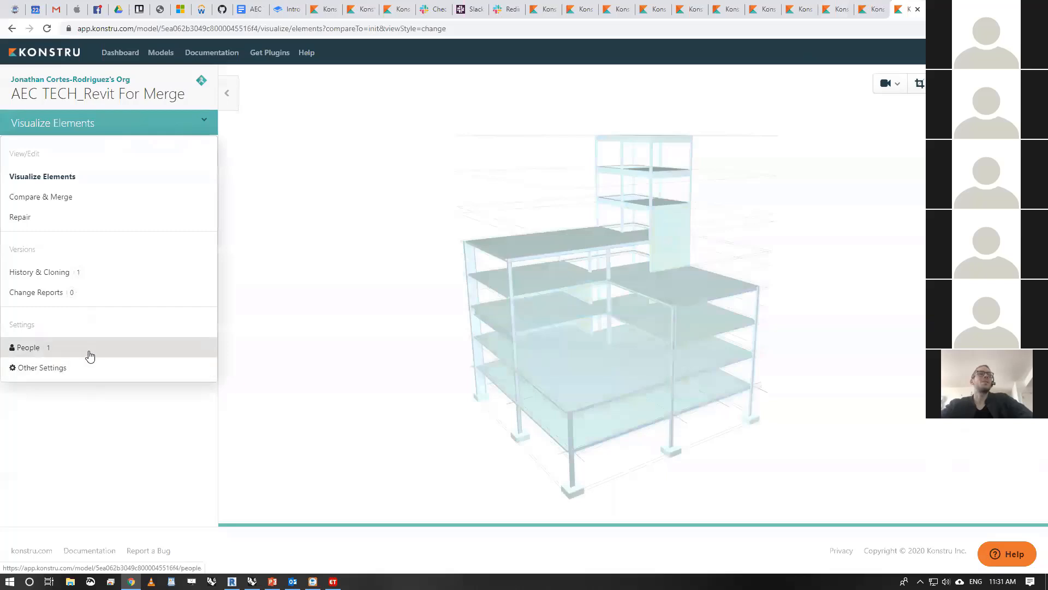
{"action": "left_click", "coordinate": [46, 199]}
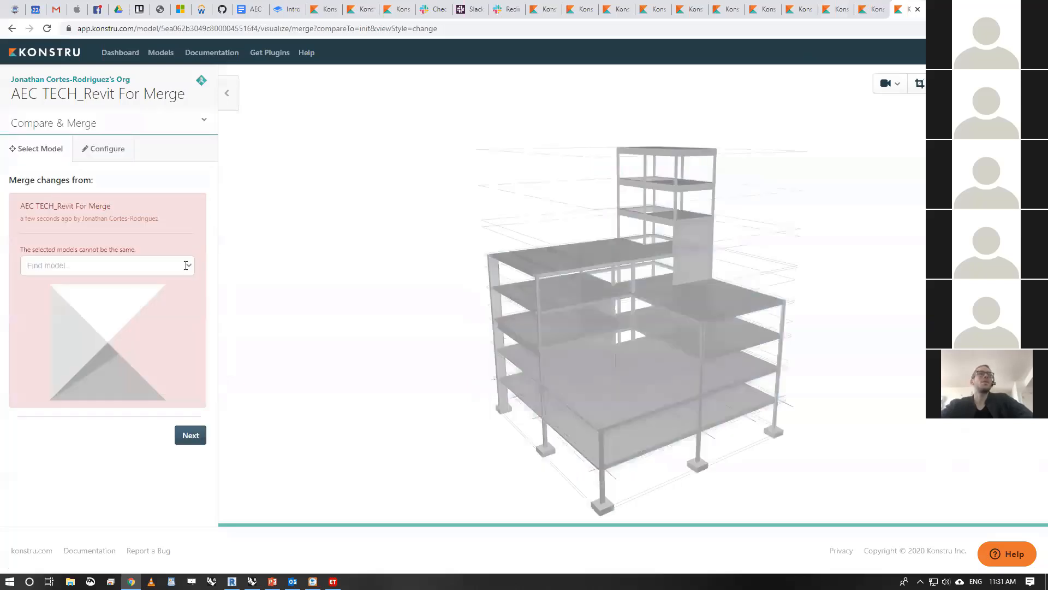
{"action": "left_click", "coordinate": [190, 267]}
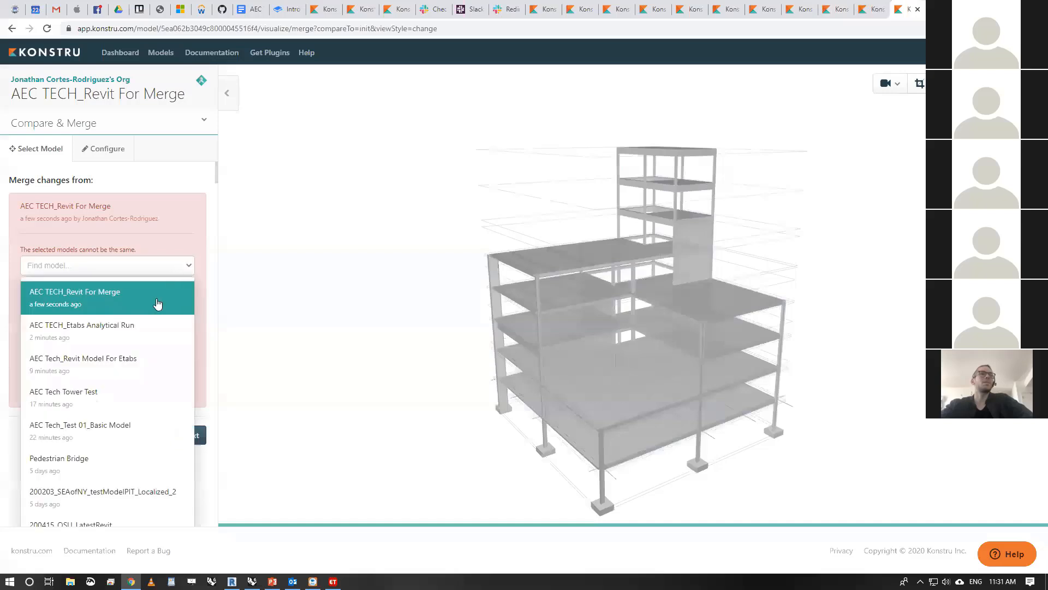
{"action": "left_click", "coordinate": [131, 342]}
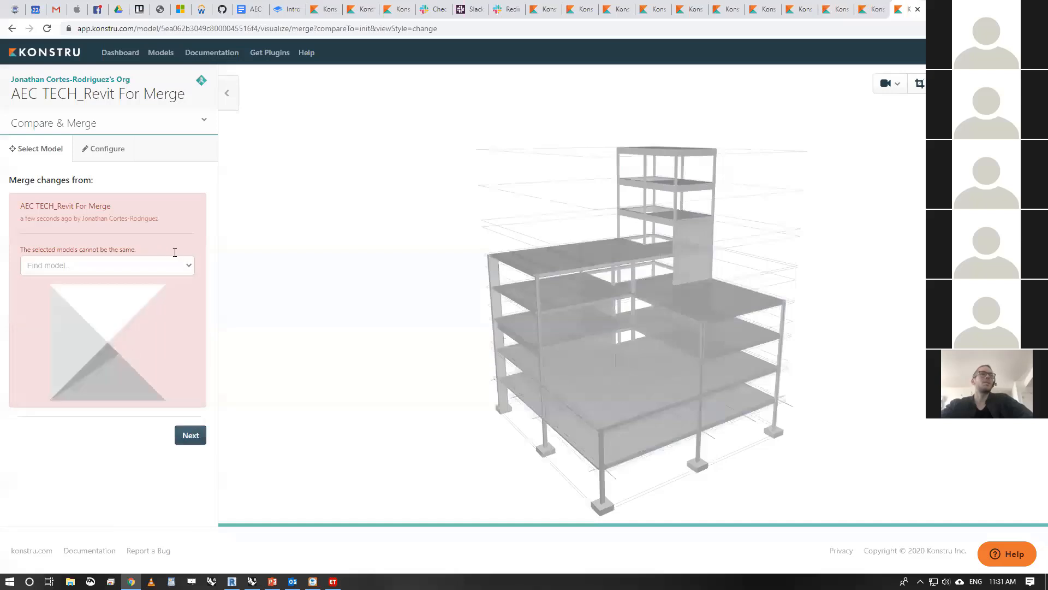
{"action": "left_click", "coordinate": [188, 267]}
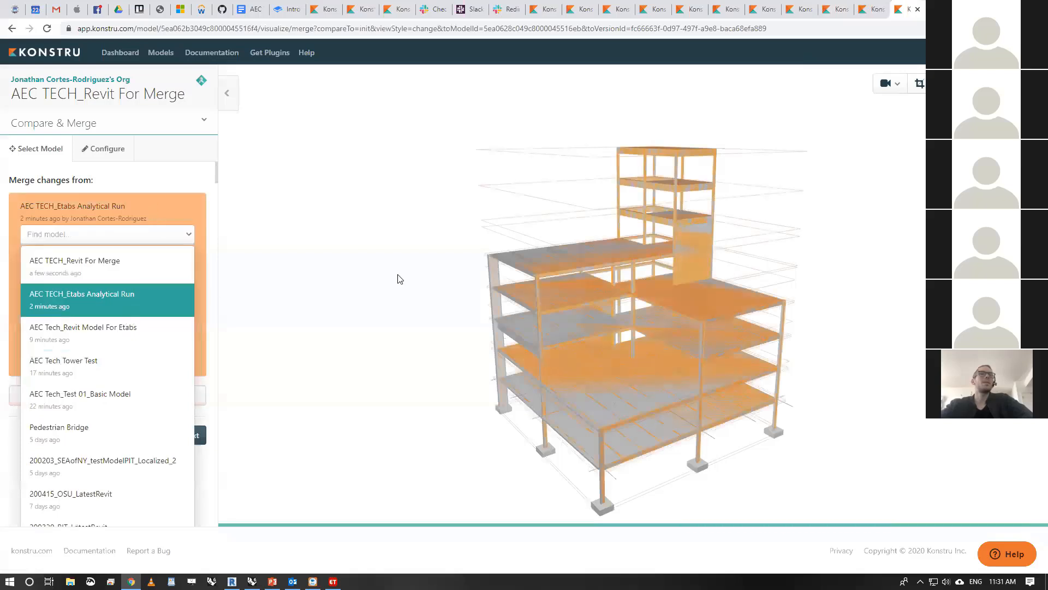
{"action": "left_click", "coordinate": [131, 302]}
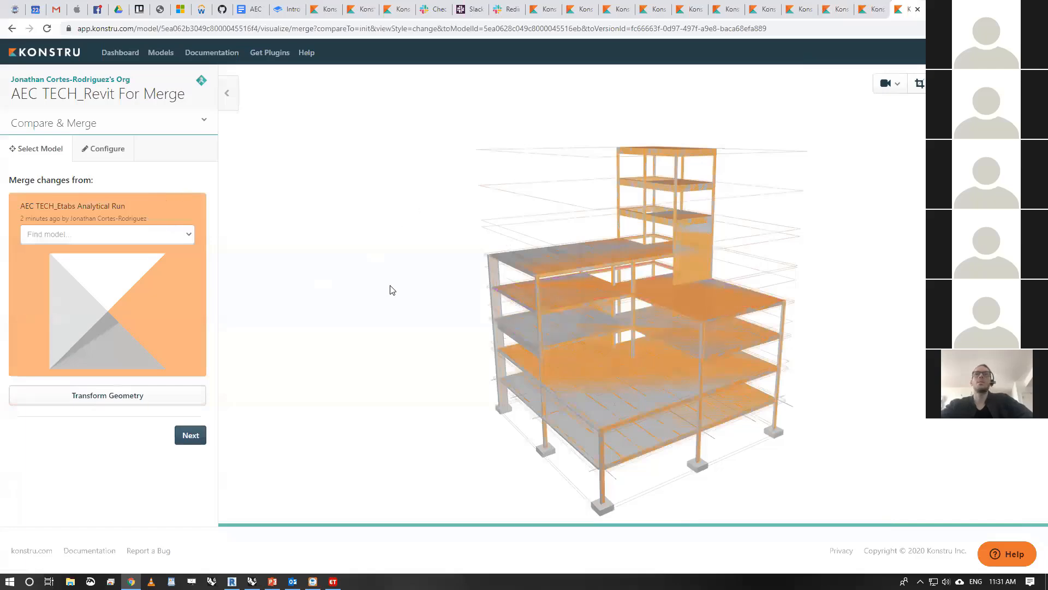
{"action": "mouse_move", "coordinate": [390, 290]}
{"action": "left_mouse_down"}
{"action": "mouse_move", "coordinate": [421, 264]}
{"action": "mouse_move", "coordinate": [443, 276]}
{"action": "mouse_move", "coordinate": [405, 285]}
{"action": "left_mouse_up"}
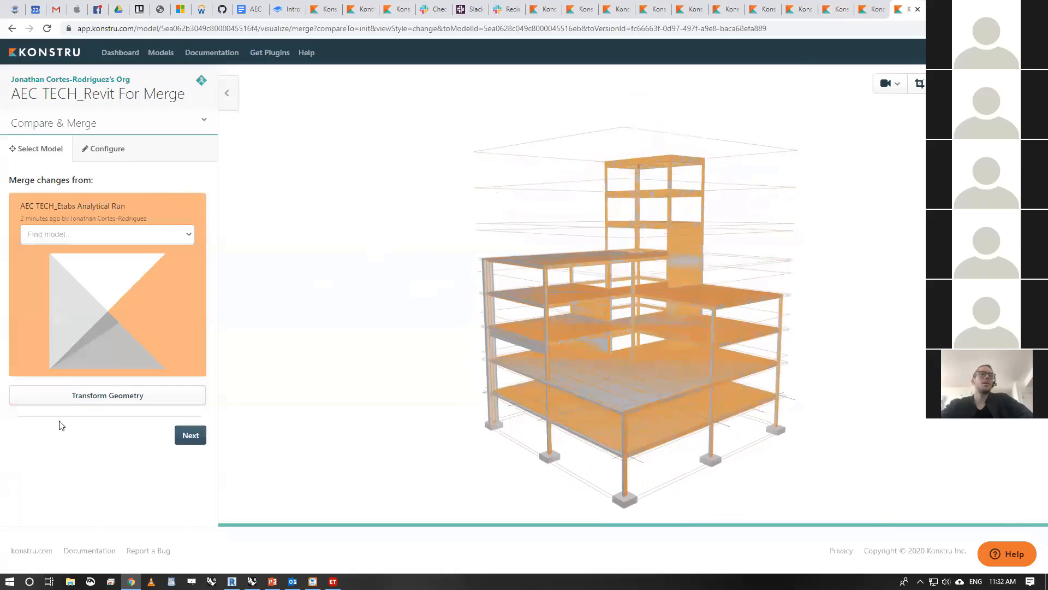
- Preview the ETABS model's geometry with a translation vector of 30 in along Z
{"action": "left_click", "coordinate": [126, 402]}
{"action": "left_click", "coordinate": [155, 466]}
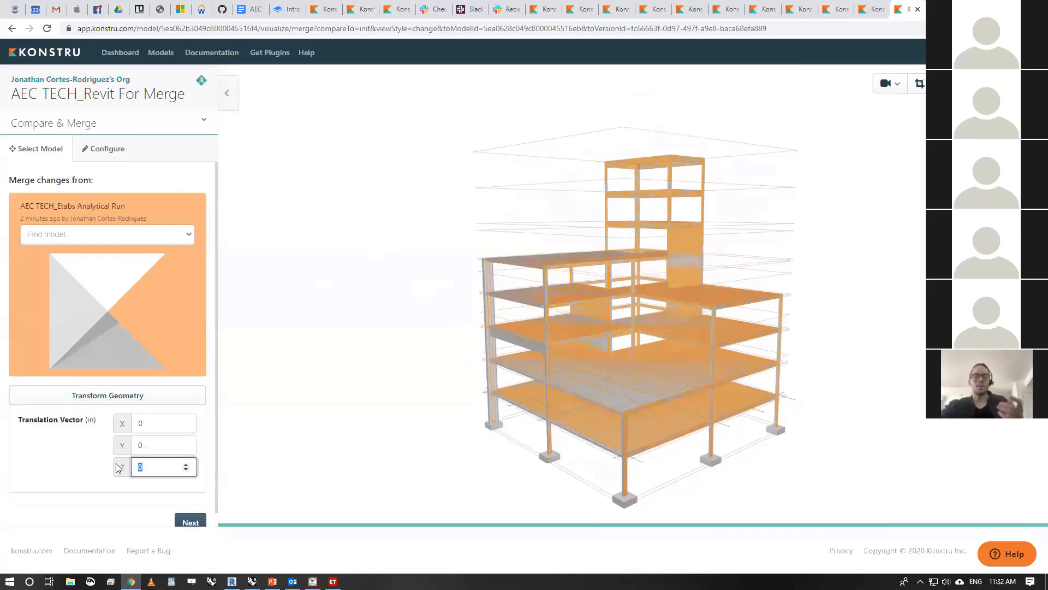
{"action": "type", "text": "30"}
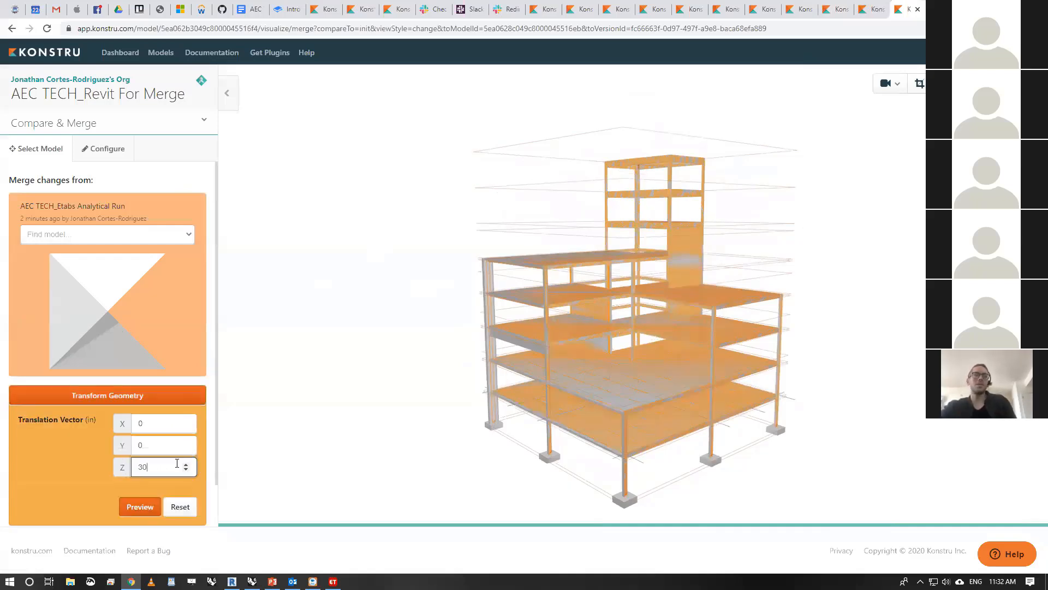
{"action": "left_click", "coordinate": [140, 503]}
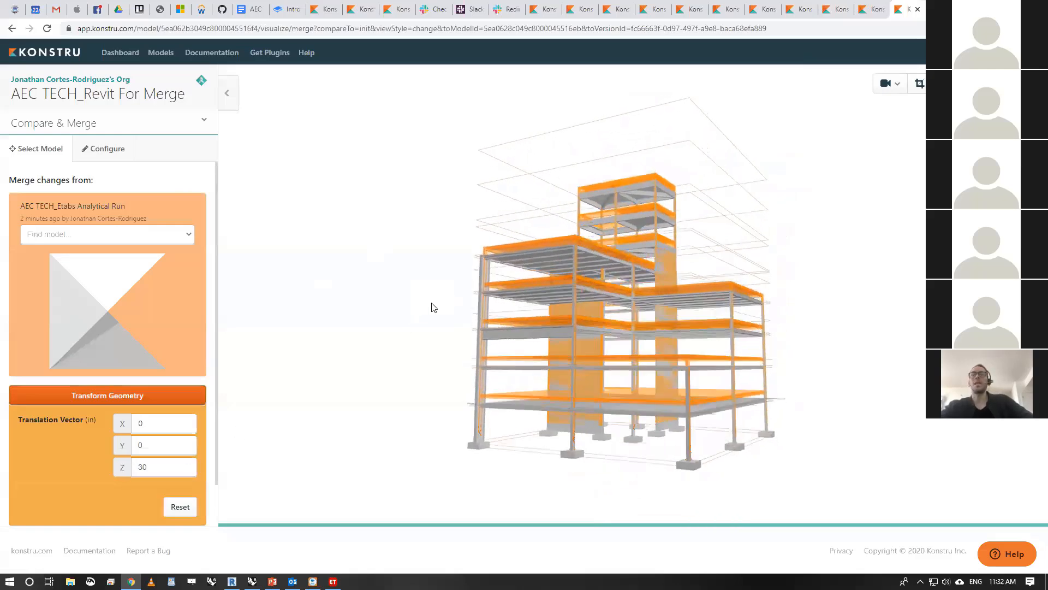
{"action": "left_click_drag", "start_coordinate": [432, 303], "coordinate": [402, 314]}
- Set the ETABS model's Z translation back to 0 and preview the alignment
{"action": "double_click", "coordinate": [155, 466]}
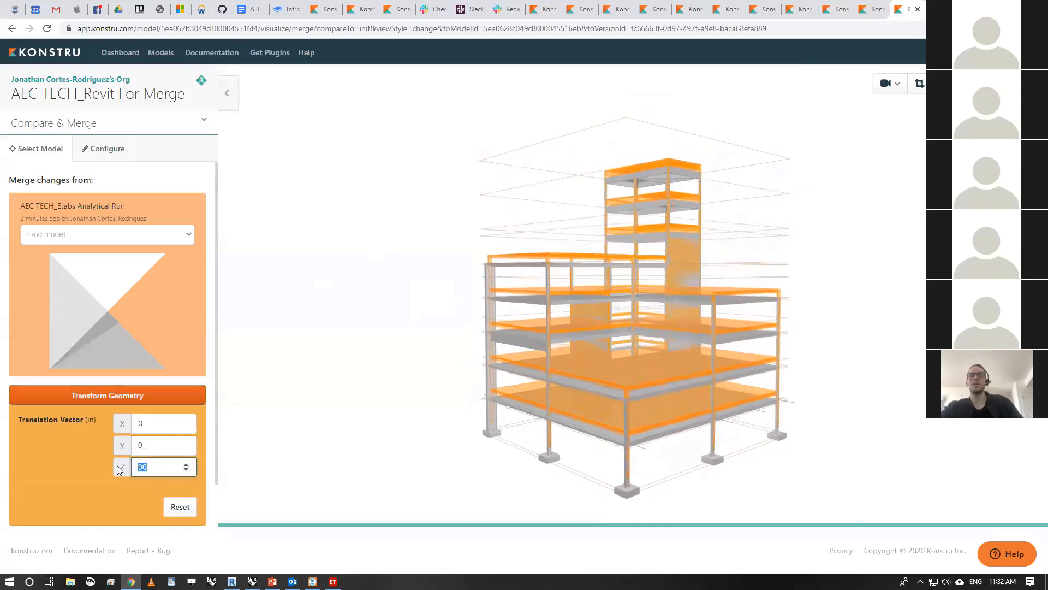
{"action": "type", "text": "0"}
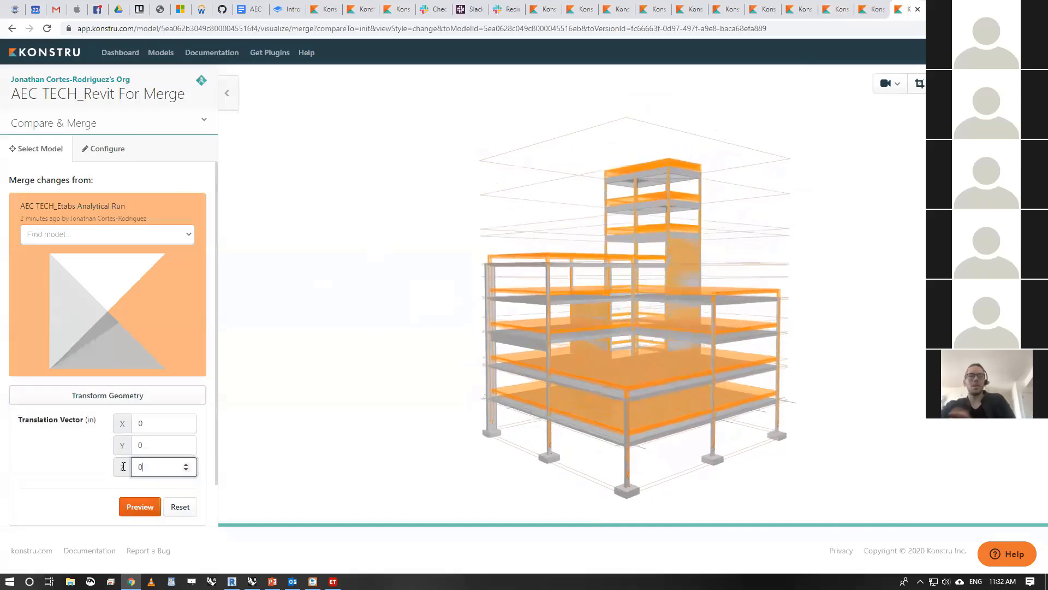
{"action": "left_click", "coordinate": [140, 513]}
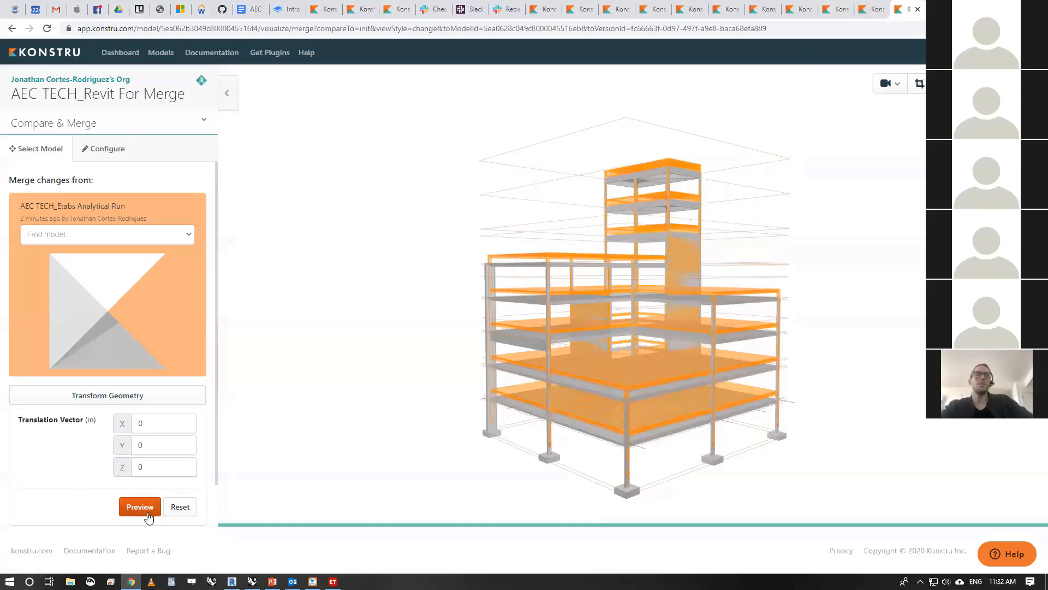
{"action": "left_click", "coordinate": [138, 509]}
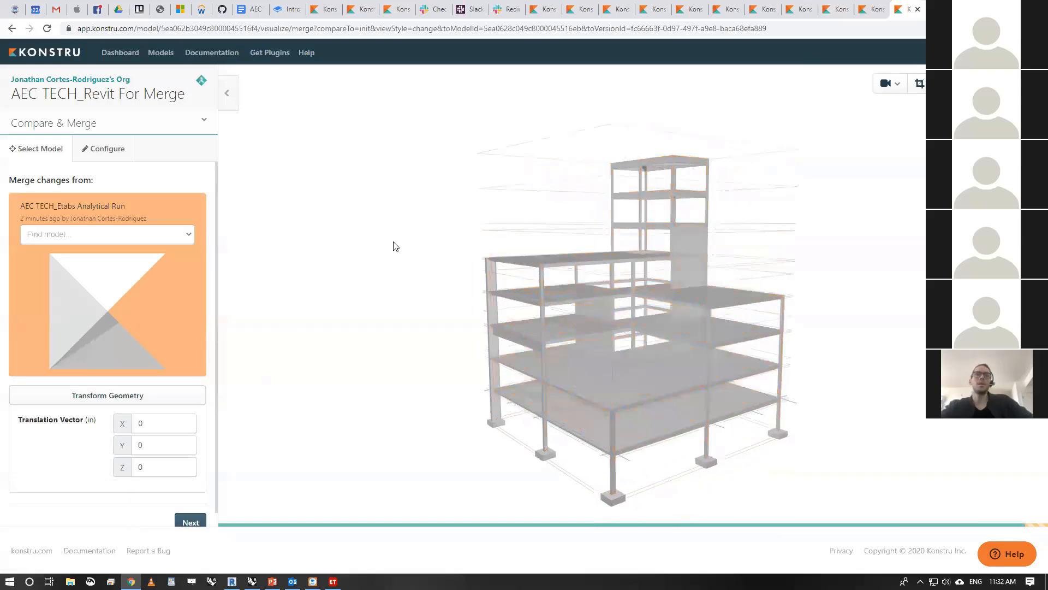
- Keep AEC TECH_Etabs Analytical Run as the merge source and continue to the merge configuration
{"action": "left_click", "coordinate": [188, 236]}
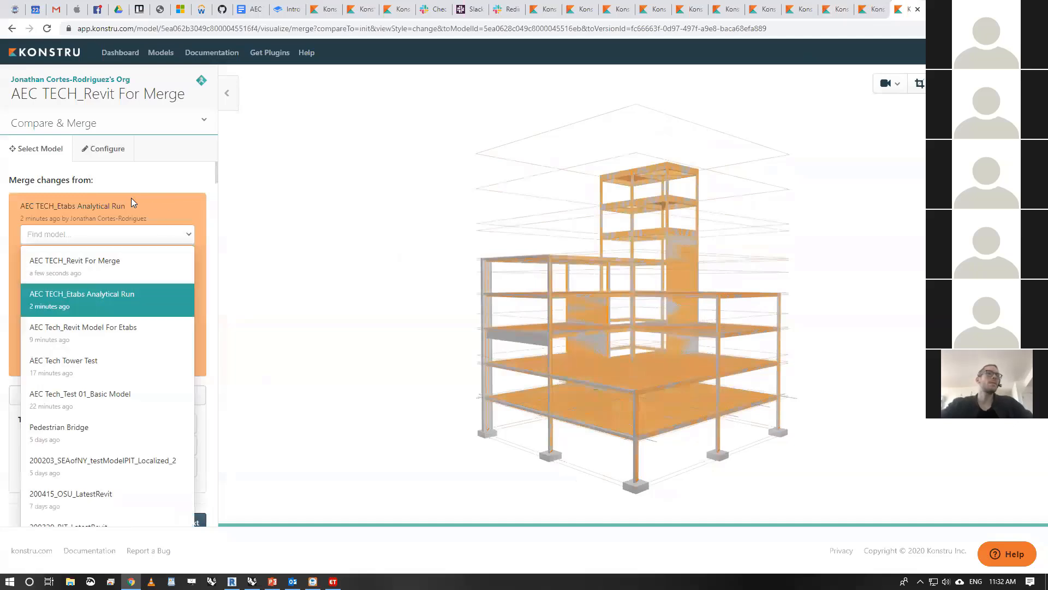
{"action": "left_click", "coordinate": [171, 304]}
{"action": "left_click", "coordinate": [195, 520]}
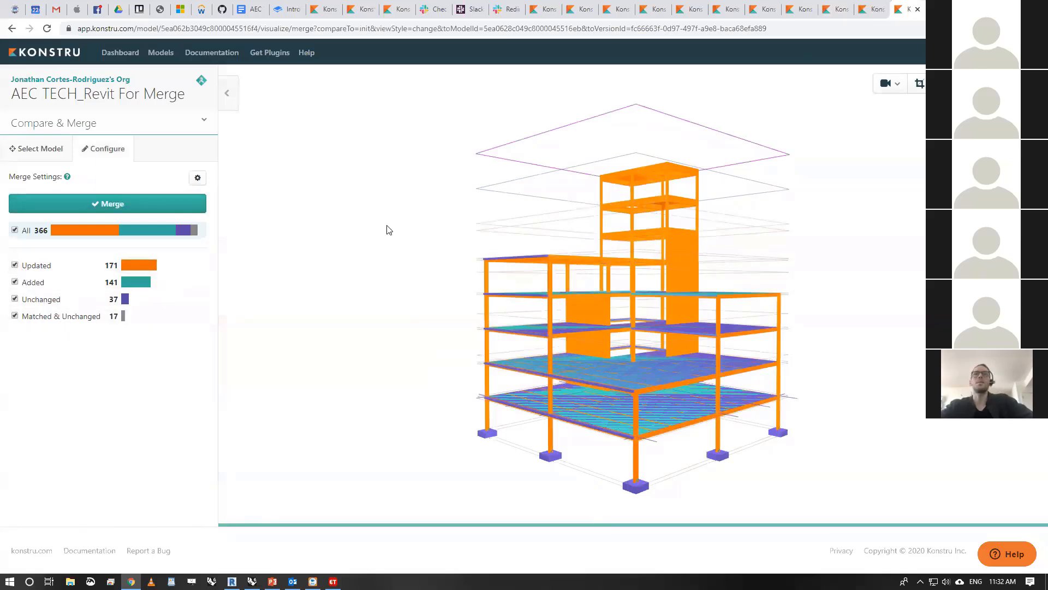
- Inspect the merge comparison in 3D and hide the Unchanged elements
{"action": "left_click_drag", "start_coordinate": [388, 227], "coordinate": [365, 262]}
{"action": "scroll", "coordinate": [524, 287], "scroll_direction": "up", "scroll_amount": 5}
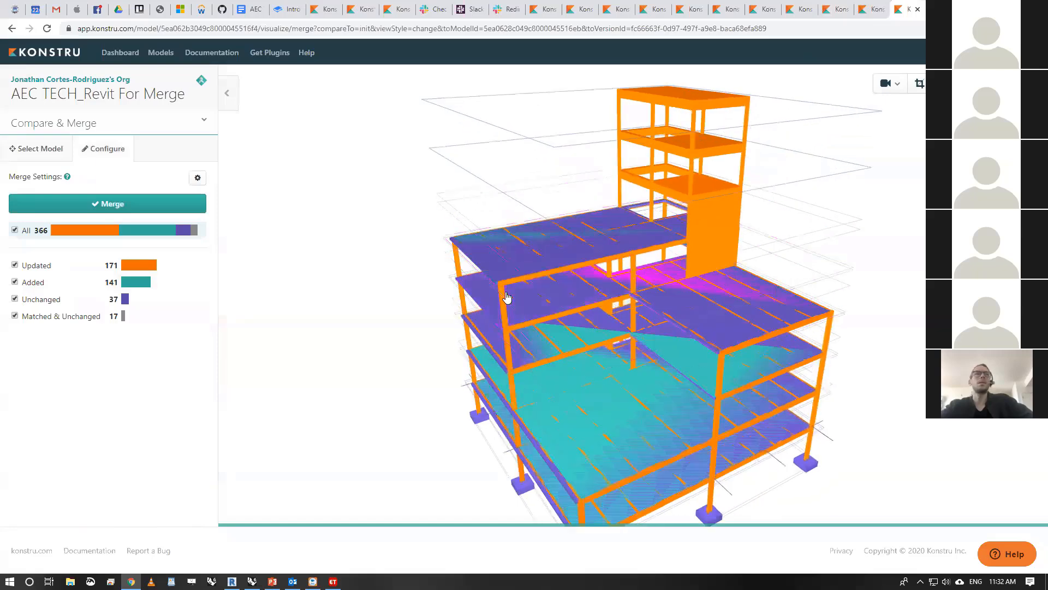
{"action": "left_click_drag", "start_coordinate": [422, 220], "coordinate": [395, 203]}
{"action": "left_click", "coordinate": [15, 299]}
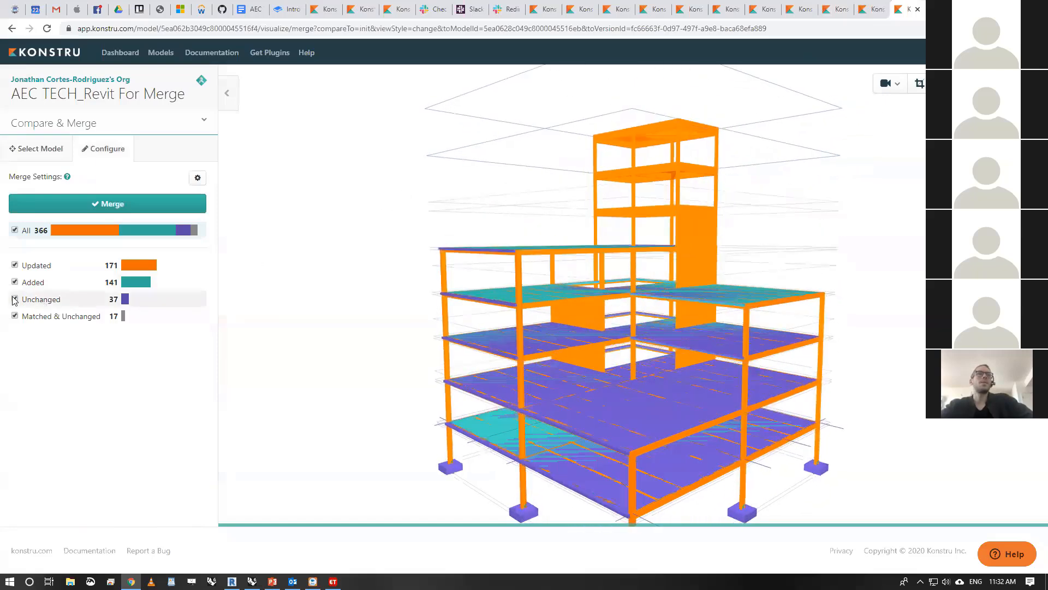
{"action": "left_click_drag", "start_coordinate": [311, 264], "coordinate": [246, 264]}
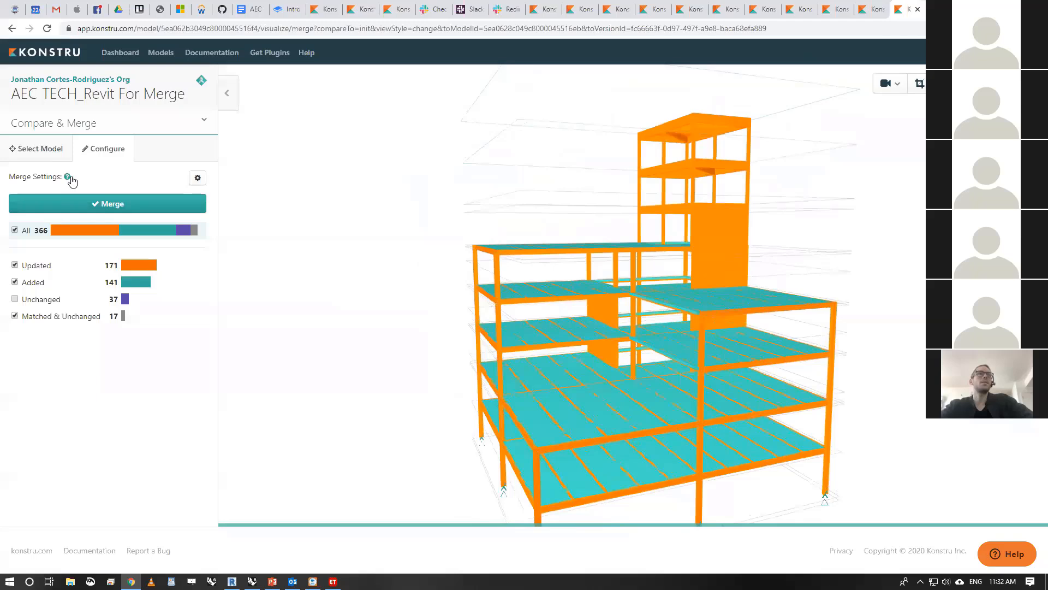
- Review the merge settings and disable Add New so that only existing elements are updated
{"action": "left_click", "coordinate": [197, 178]}
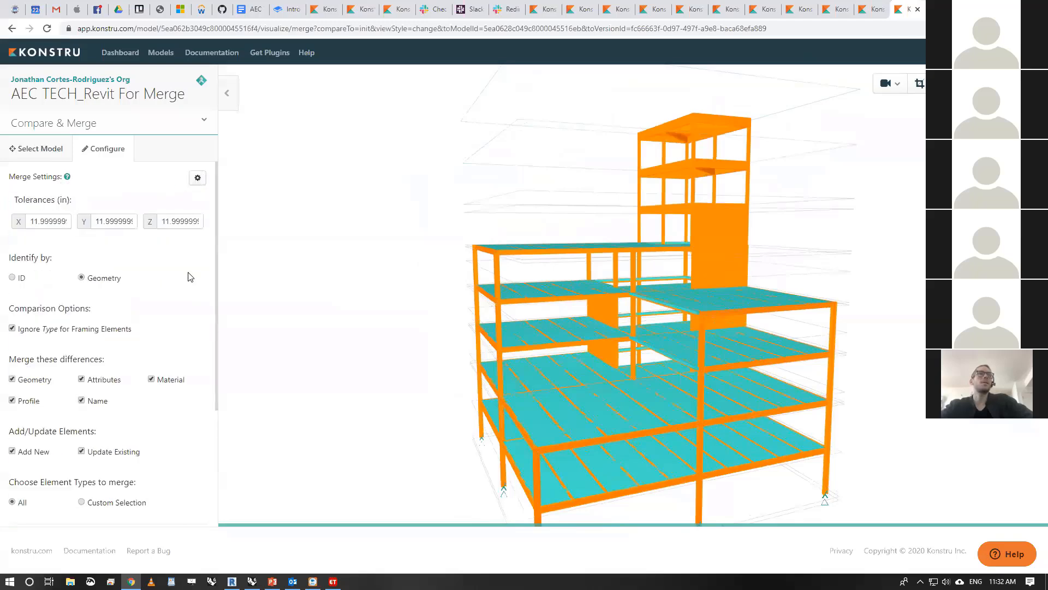
{"action": "scroll", "coordinate": [190, 277], "scroll_direction": "down", "scroll_amount": 1}
{"action": "scroll", "coordinate": [164, 355], "scroll_direction": "down", "scroll_amount": 1}
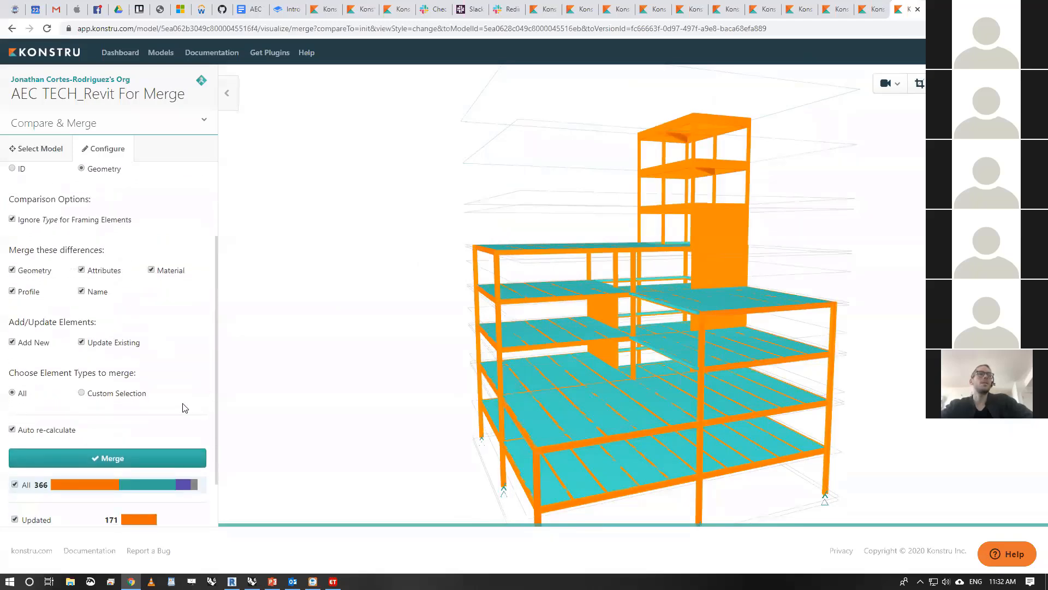
{"action": "scroll", "coordinate": [186, 408], "scroll_direction": "up", "scroll_amount": 1}
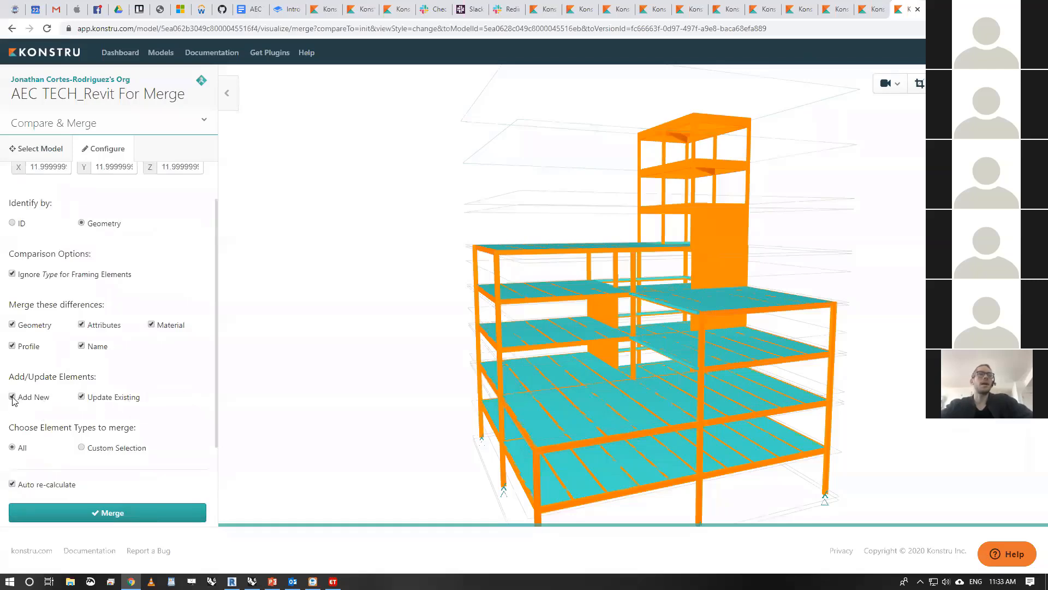
{"action": "scroll", "coordinate": [140, 417], "scroll_direction": "up", "scroll_amount": 1}
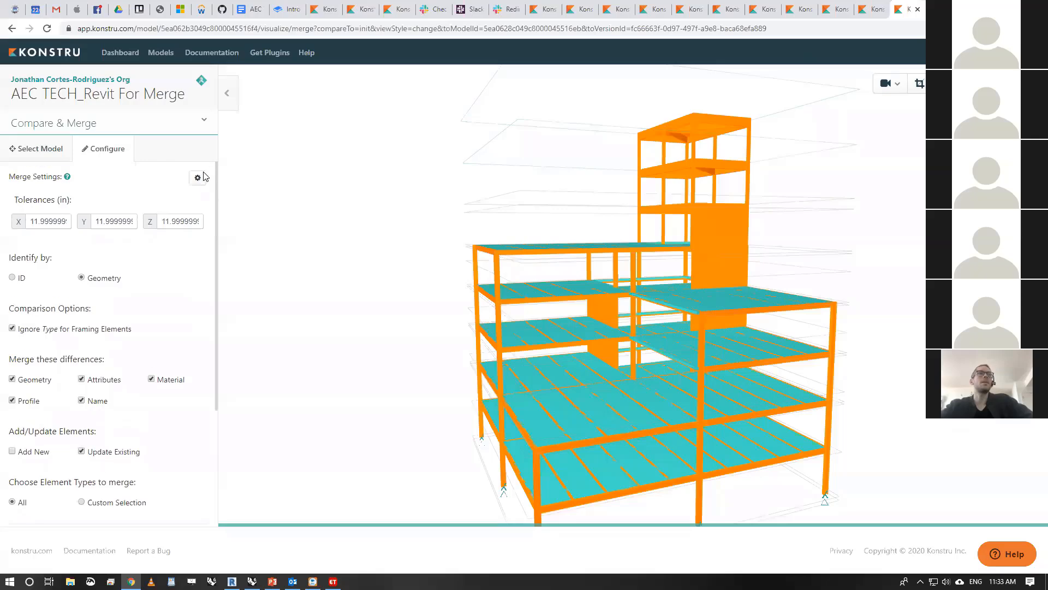
{"action": "left_click", "coordinate": [199, 178]}
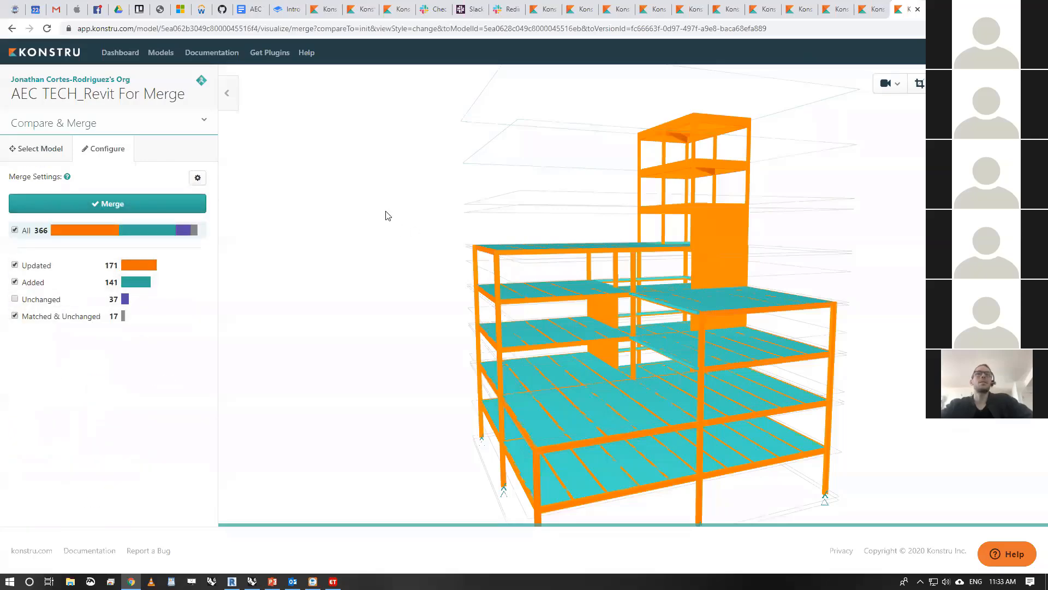
{"action": "left_click_drag", "start_coordinate": [386, 215], "coordinate": [433, 215]}
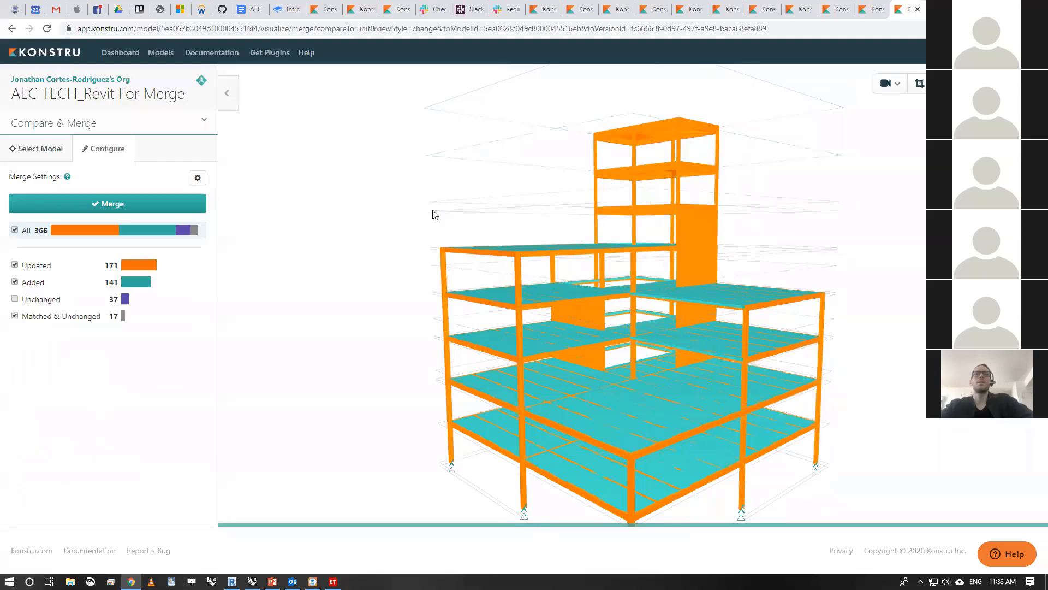
- Merge AEC TECH_Etabs Analytical Run into AEC TECH_Revit For Merge with the message "Merged Model from Revit + ETABS"
{"action": "left_click", "coordinate": [145, 206]}
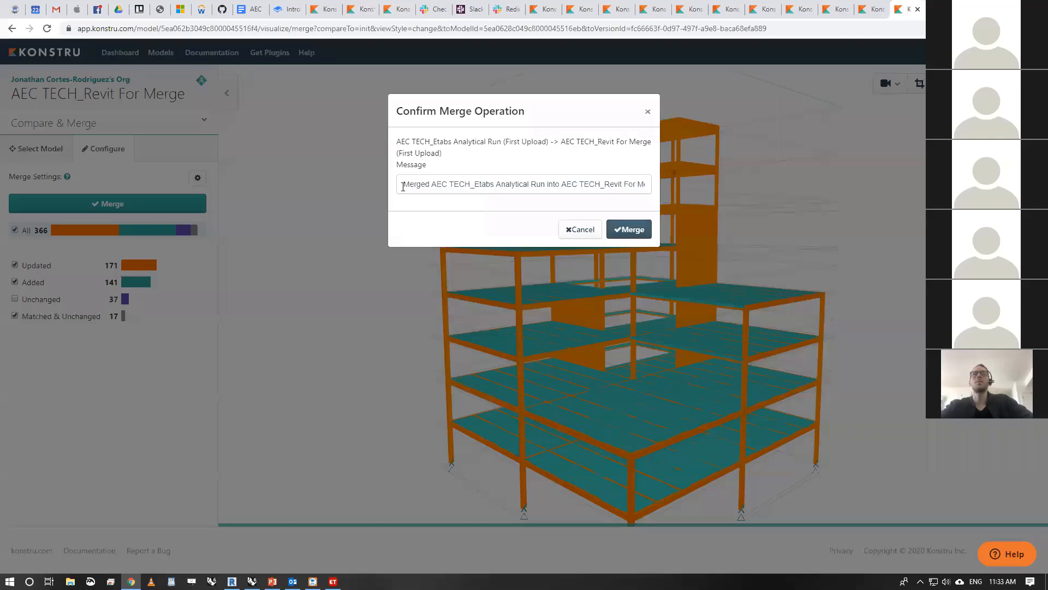
{"action": "left_click_drag", "start_coordinate": [403, 187], "coordinate": [787, 186]}
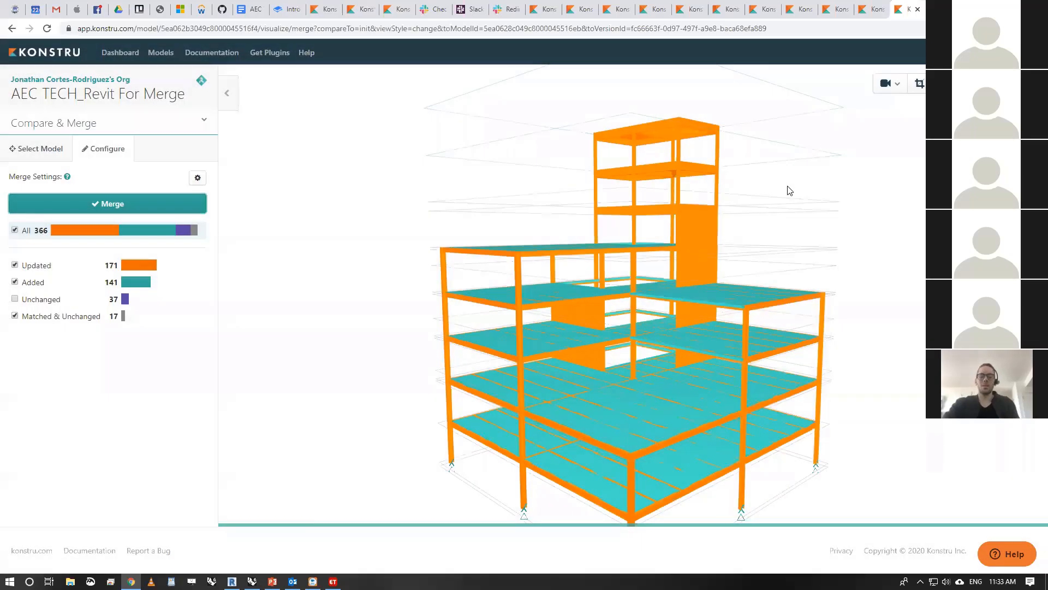
{"action": "left_click", "coordinate": [189, 205]}
{"action": "triple_click", "coordinate": [487, 186]}
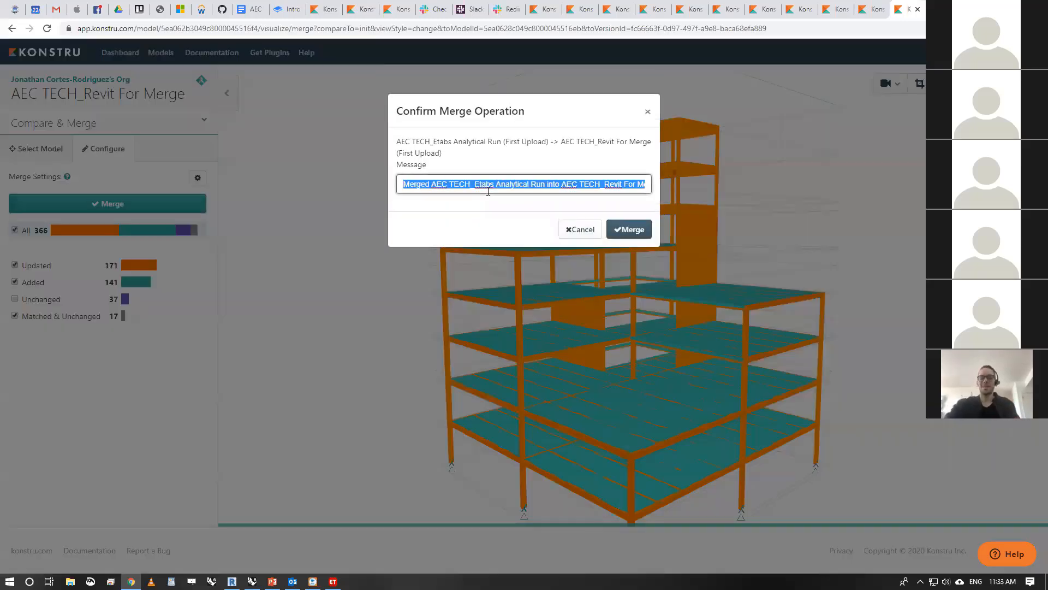
{"action": "type", "text": "Merged Model from Revit + ETABS"}
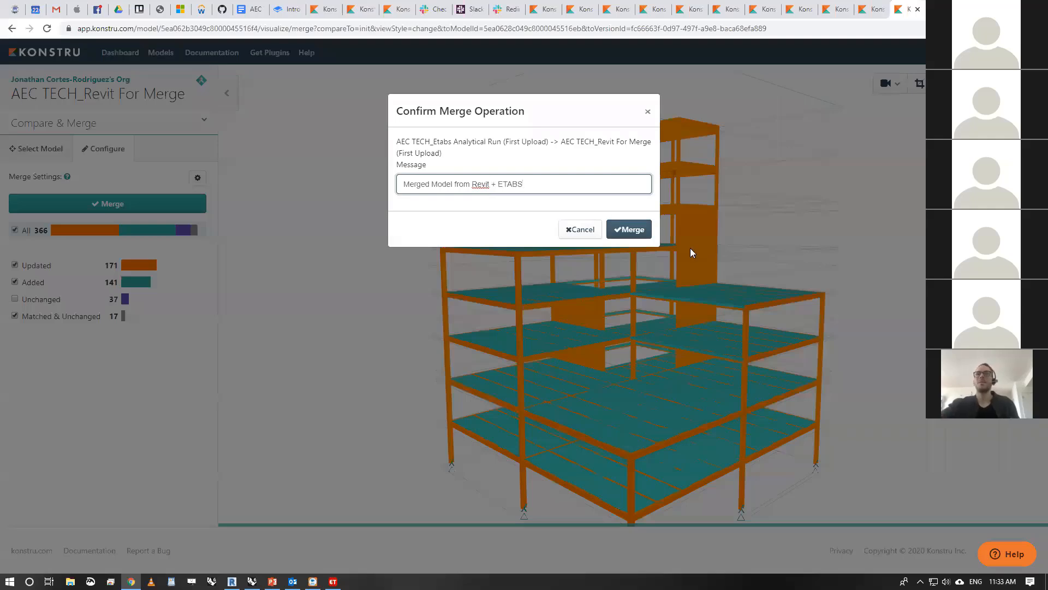
{"action": "left_click", "coordinate": [630, 228]}
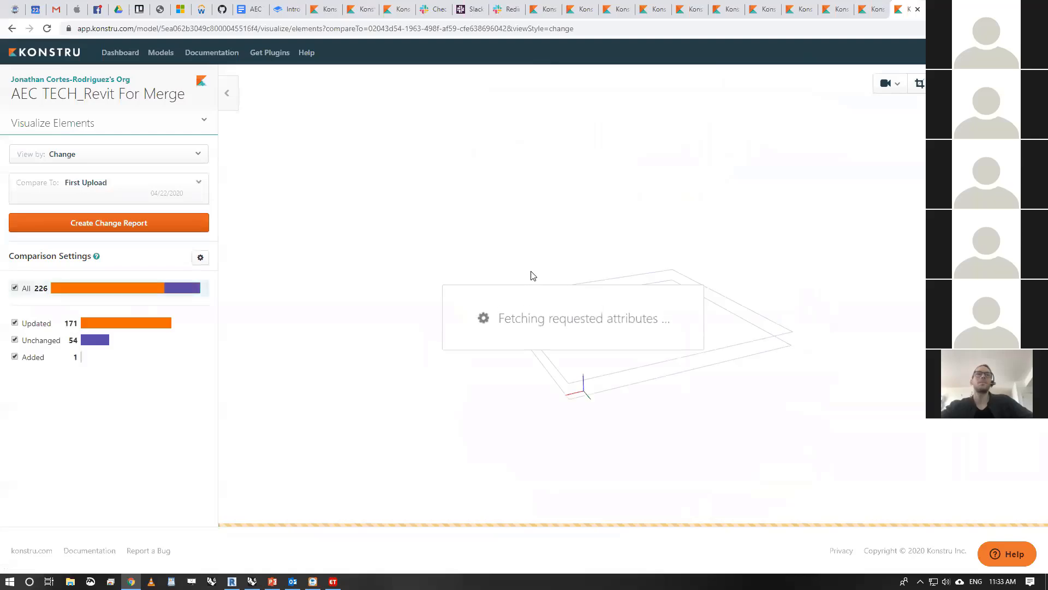
- Inspect the merged model's changes against First Upload in 3D and switch its view to Default
{"action": "left_click_drag", "start_coordinate": [749, 349], "coordinate": [620, 323]}
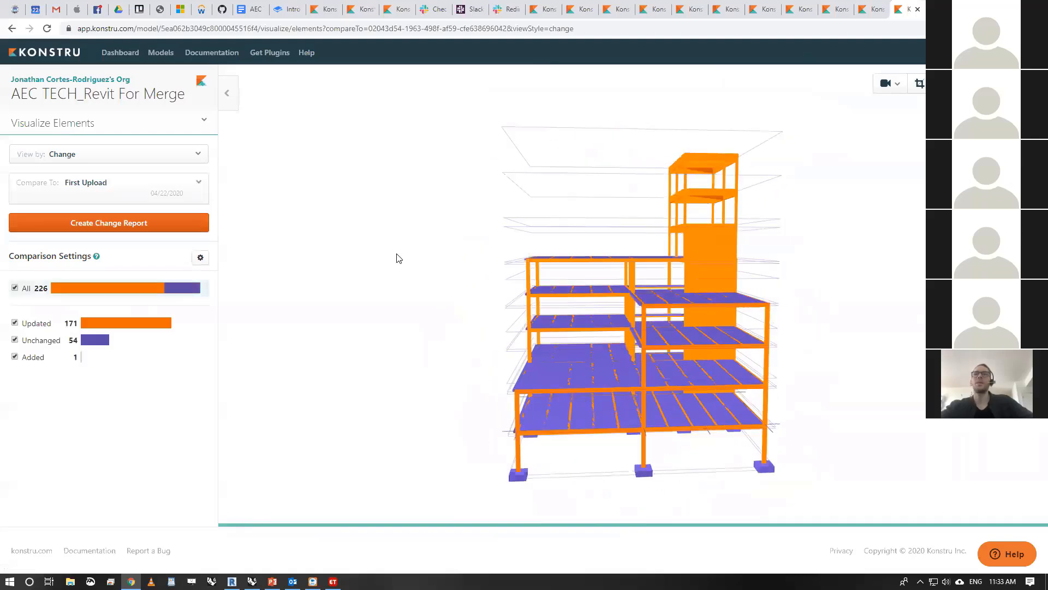
{"action": "left_click_drag", "start_coordinate": [392, 322], "coordinate": [414, 335]}
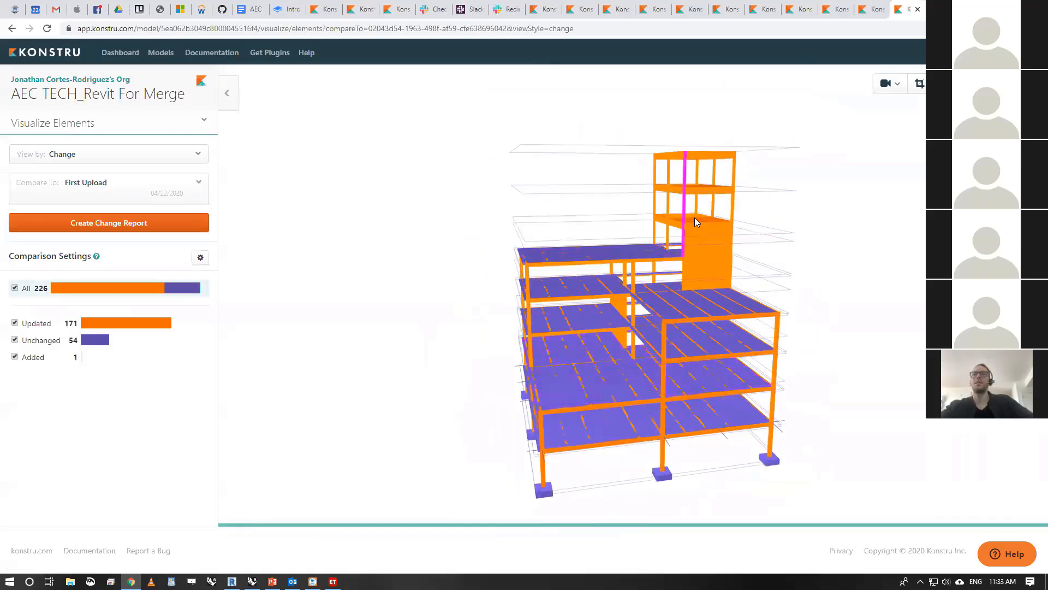
{"action": "left_click_drag", "start_coordinate": [386, 308], "coordinate": [397, 302]}
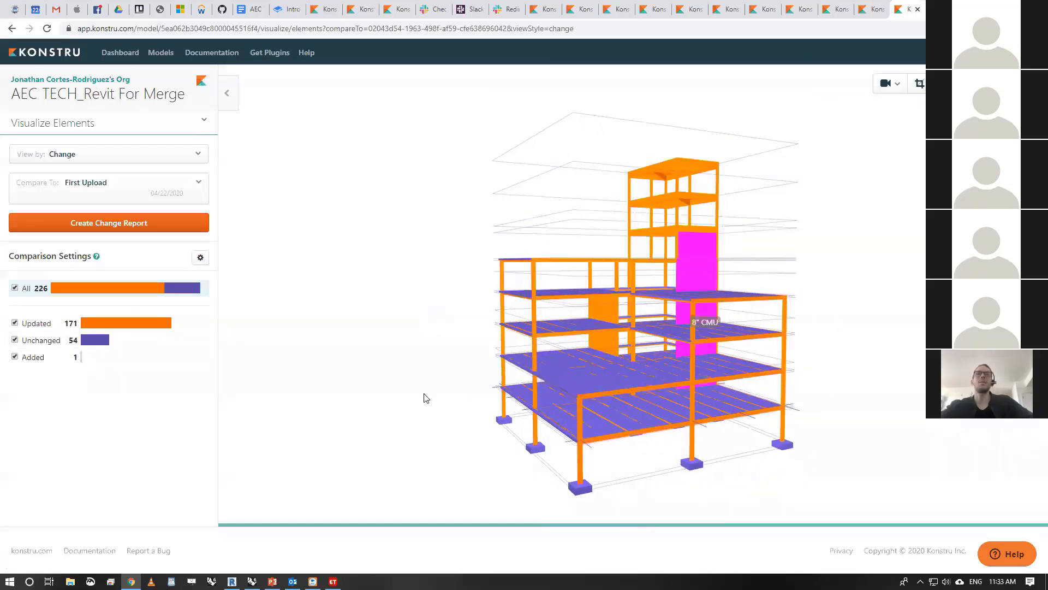
{"action": "left_click_drag", "start_coordinate": [329, 236], "coordinate": [335, 248]}
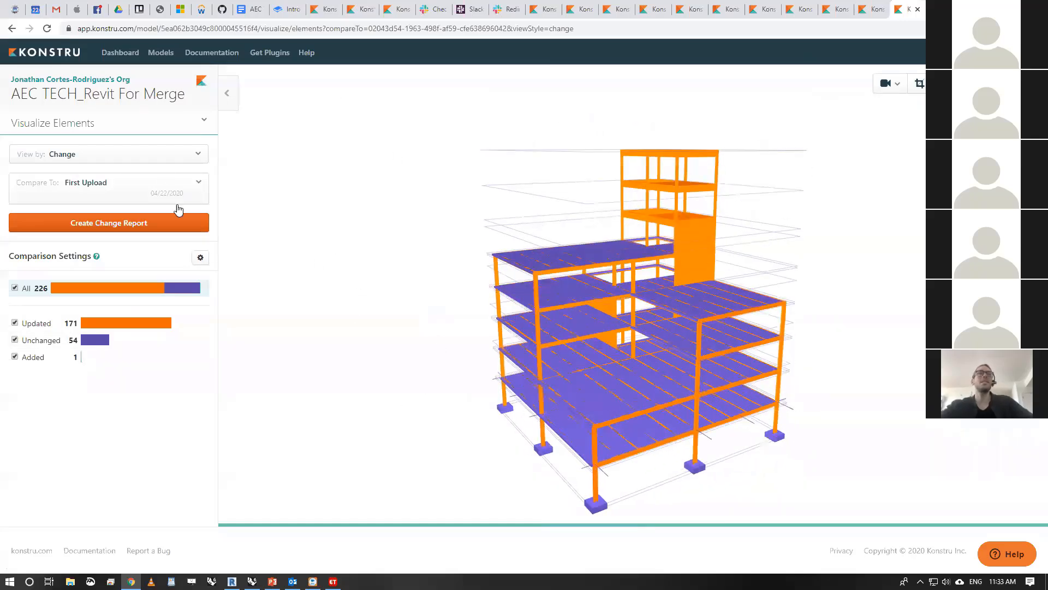
{"action": "left_click", "coordinate": [171, 160]}
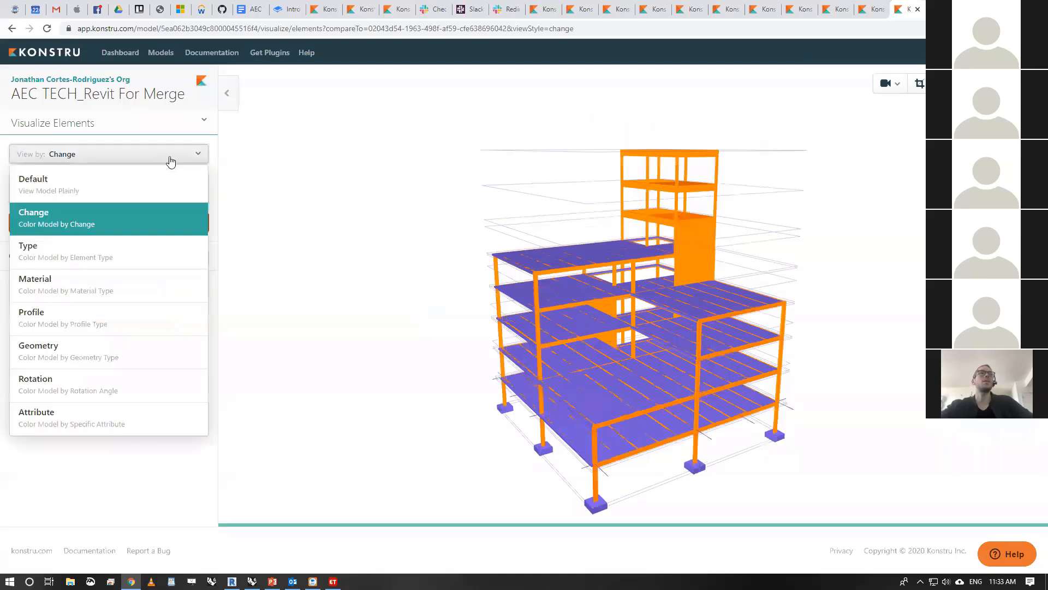
{"action": "left_click", "coordinate": [152, 188]}
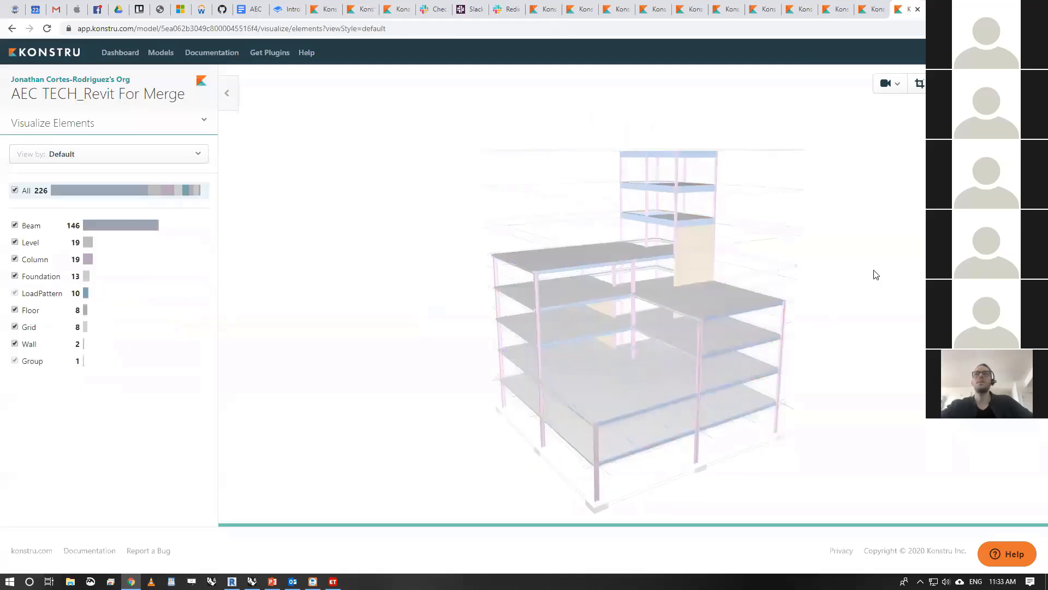
- Check the AEC TECH_Etabs Analytical Run source model and locate the merged AEC TECH_Revit For Merge model on the dashboard
{"action": "triple_click", "coordinate": [126, 97]}
{"action": "left_click", "coordinate": [871, 10]}
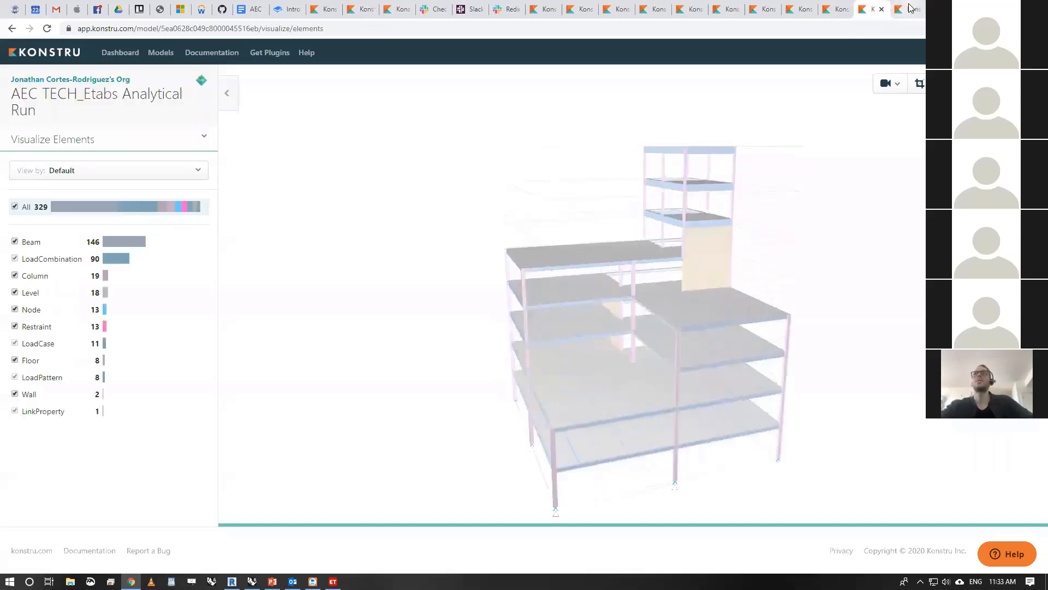
{"action": "left_click", "coordinate": [911, 9]}
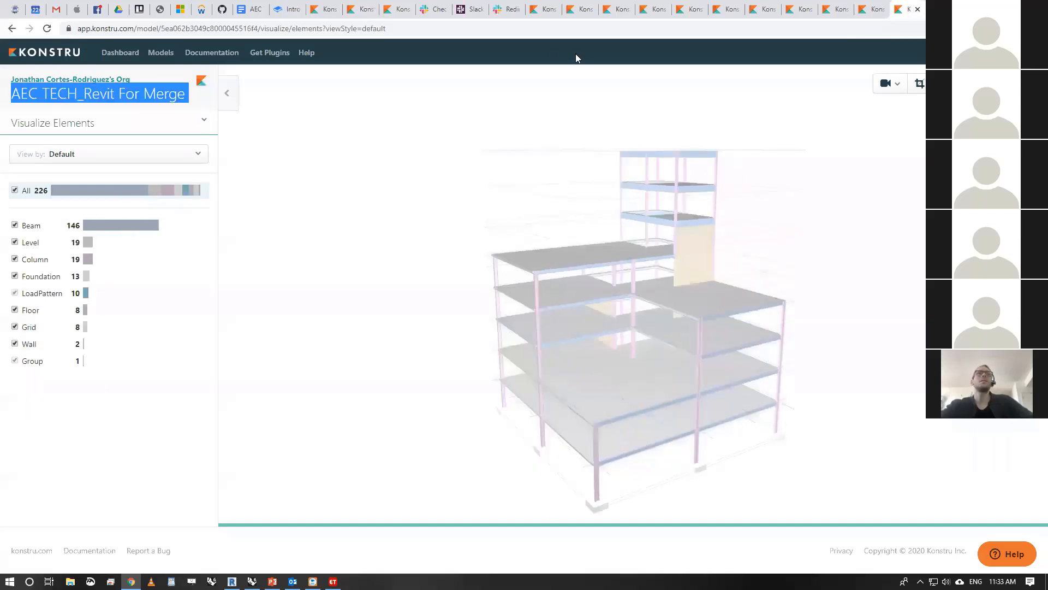
{"action": "left_click", "coordinate": [120, 53]}
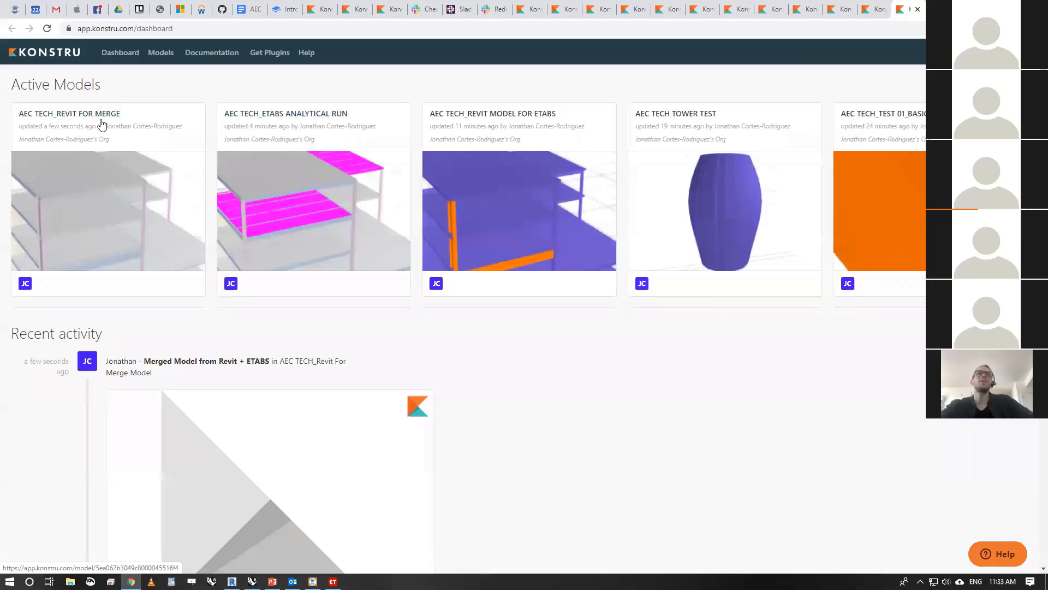
{"action": "left_click", "coordinate": [101, 125]}
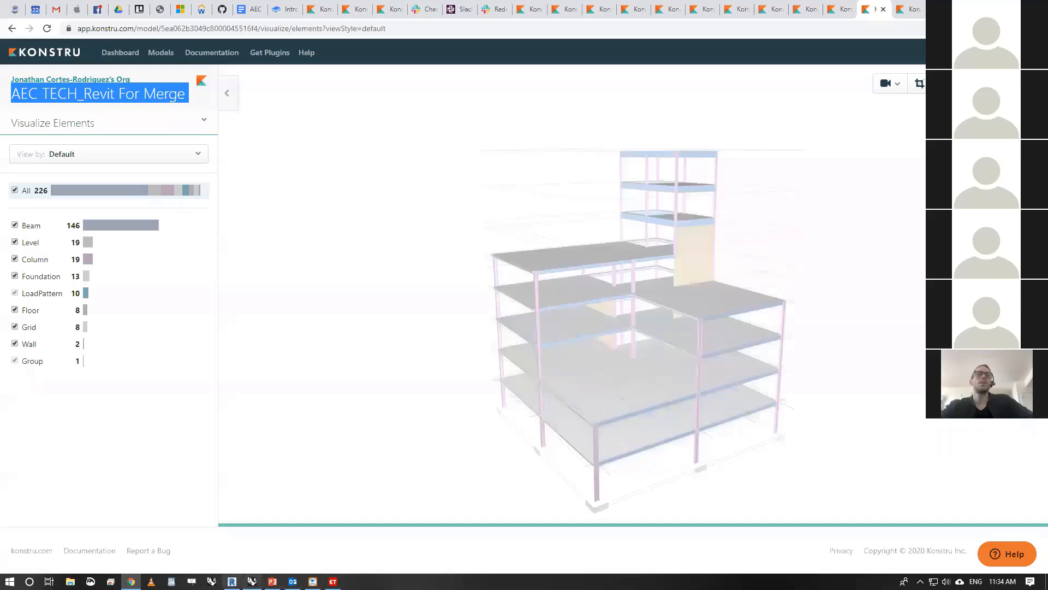
- Switch to Revit and check the factored force parameters of a W12X26 joist in the L01-T/SLAB structural plan
{"action": "left_click", "coordinate": [231, 581]}
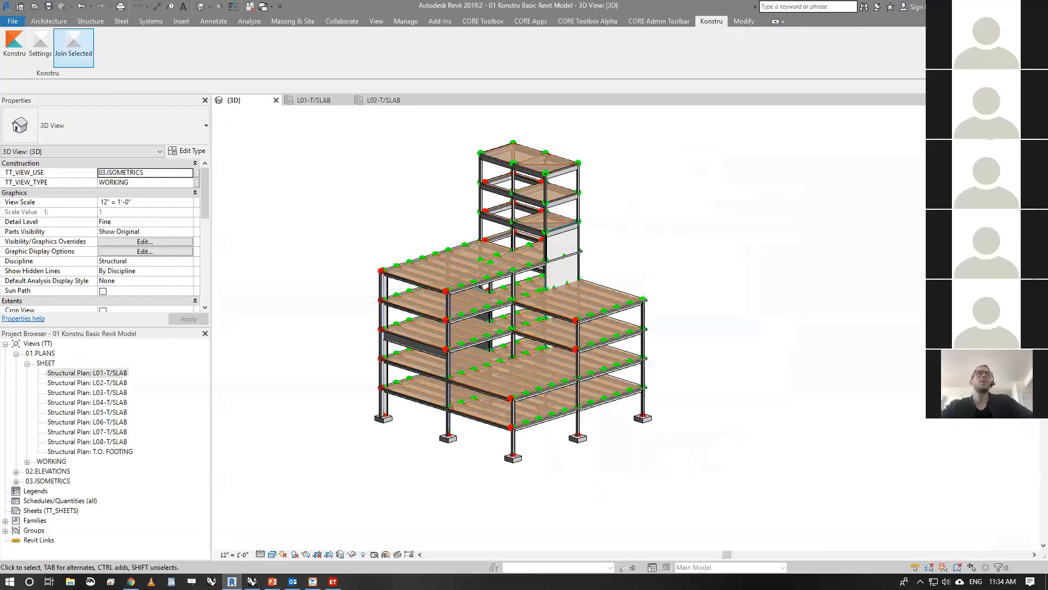
{"action": "left_click", "coordinate": [312, 102]}
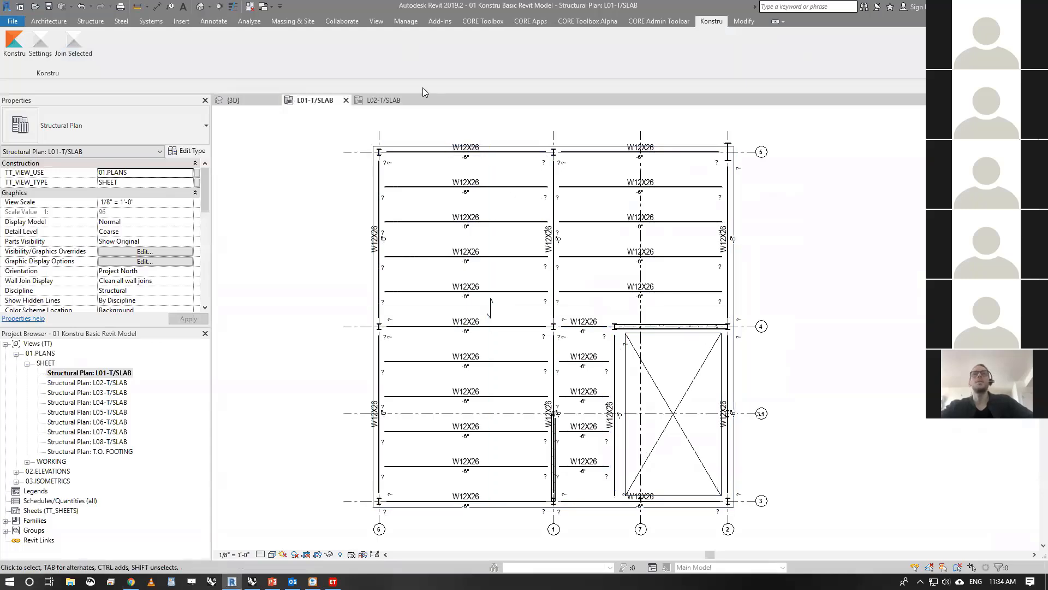
{"action": "left_click", "coordinate": [508, 188]}
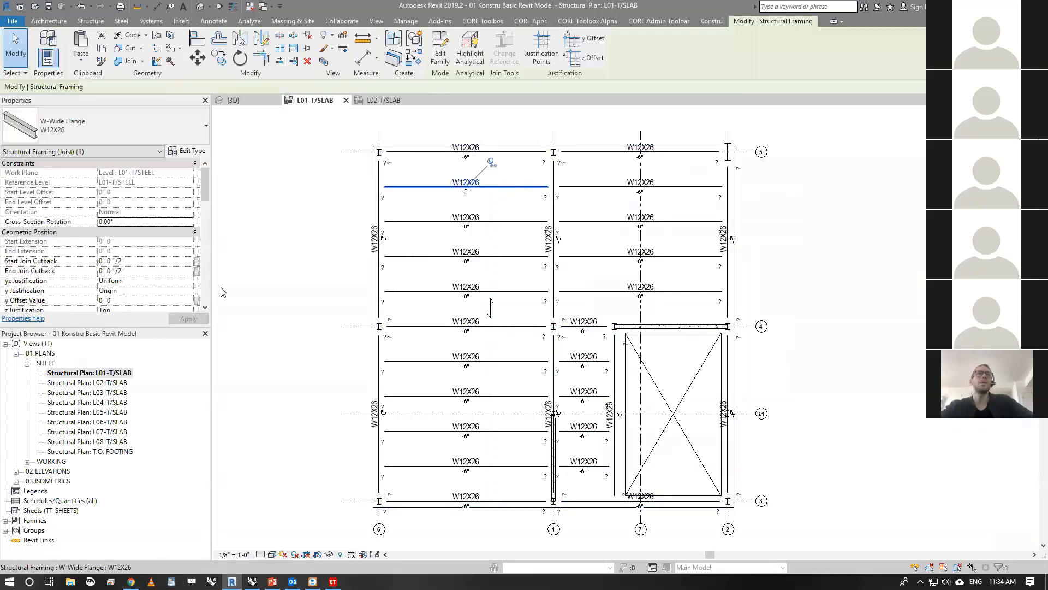
{"action": "left_click_drag", "start_coordinate": [206, 186], "coordinate": [203, 222]}
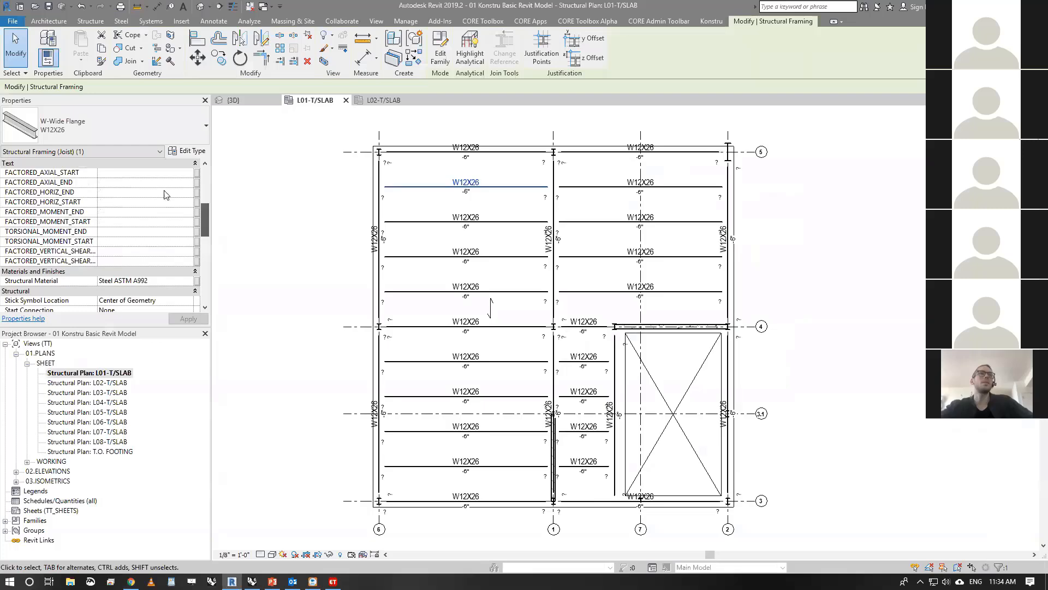
- From the 3D view, download AEC TECH_Revit For Merge to Revit through Konstru with the use of analytical geometry turned off
{"action": "left_click", "coordinate": [244, 101]}
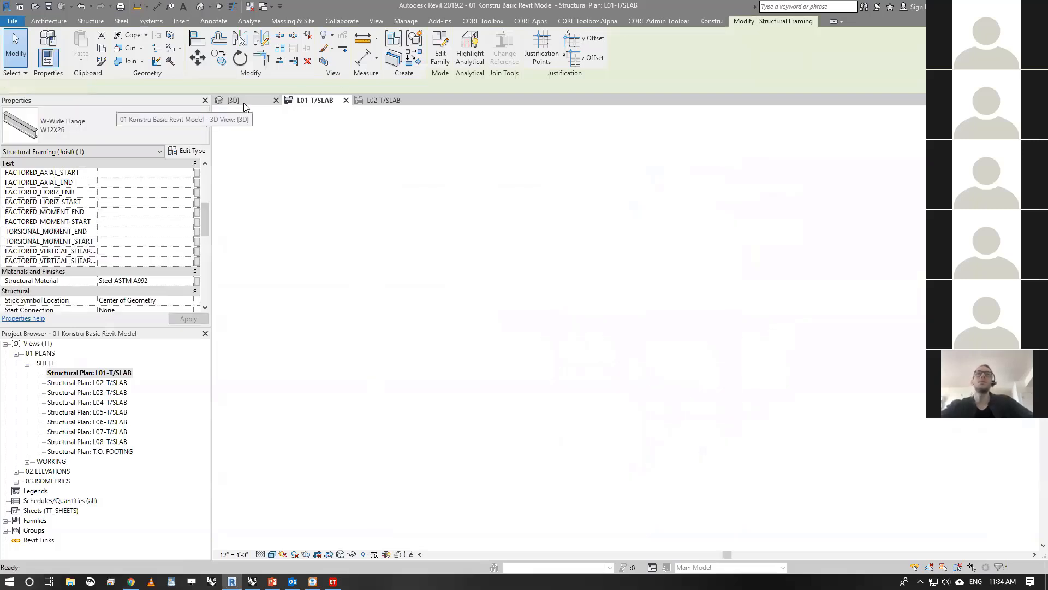
{"action": "left_click", "coordinate": [712, 20]}
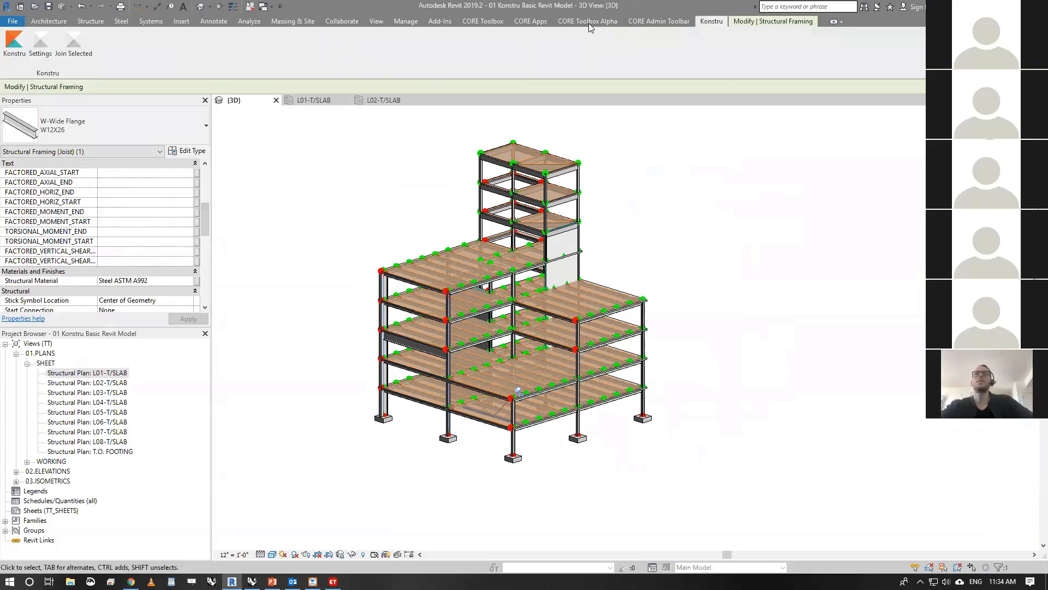
{"action": "left_click", "coordinate": [14, 43]}
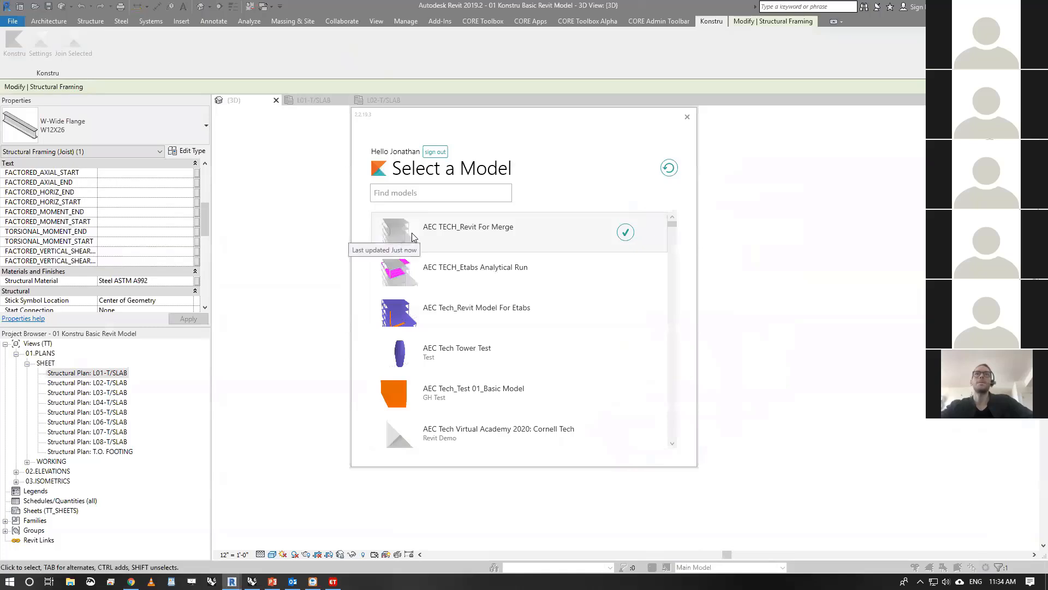
{"action": "left_click", "coordinate": [605, 235]}
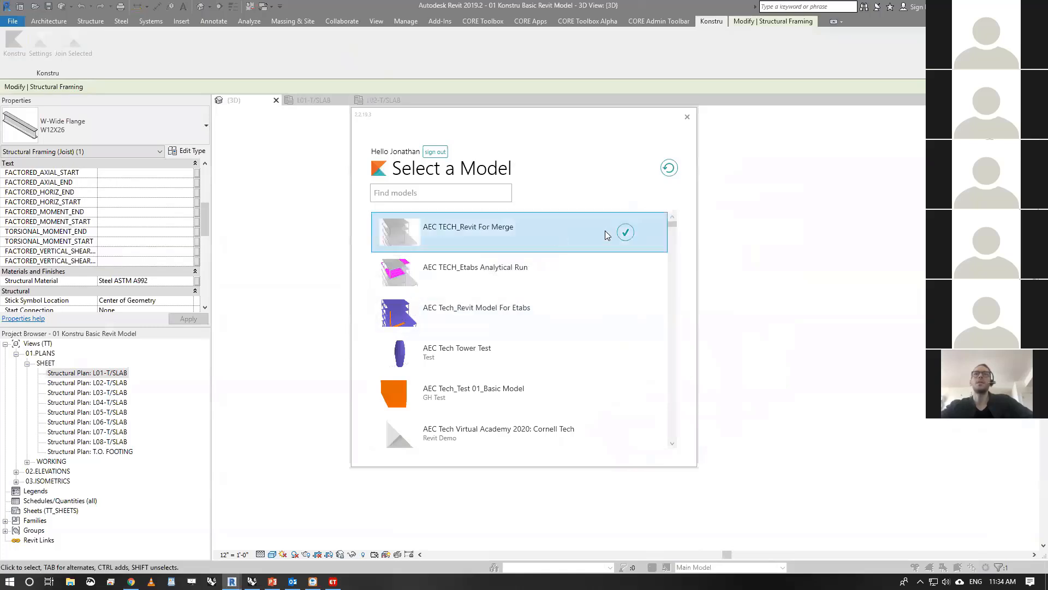
{"action": "left_click", "coordinate": [626, 234]}
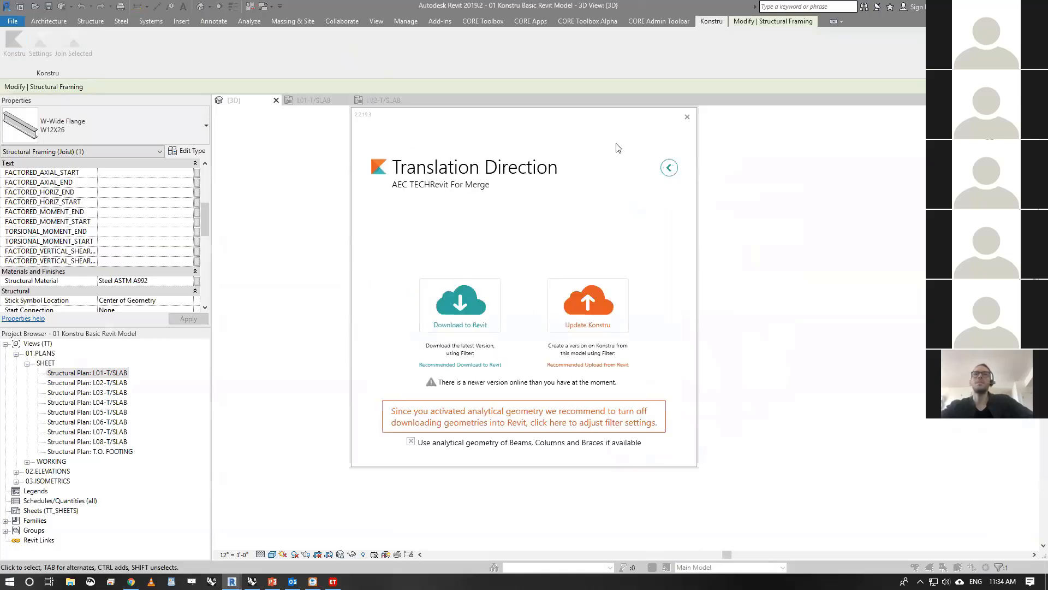
{"action": "left_click", "coordinate": [410, 442]}
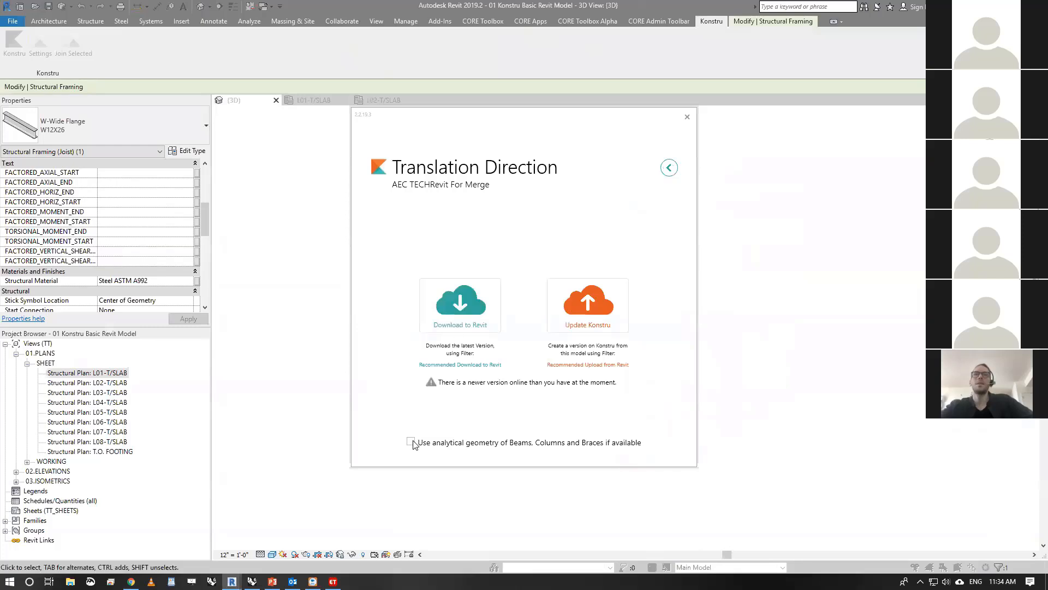
{"action": "left_click", "coordinate": [476, 309]}
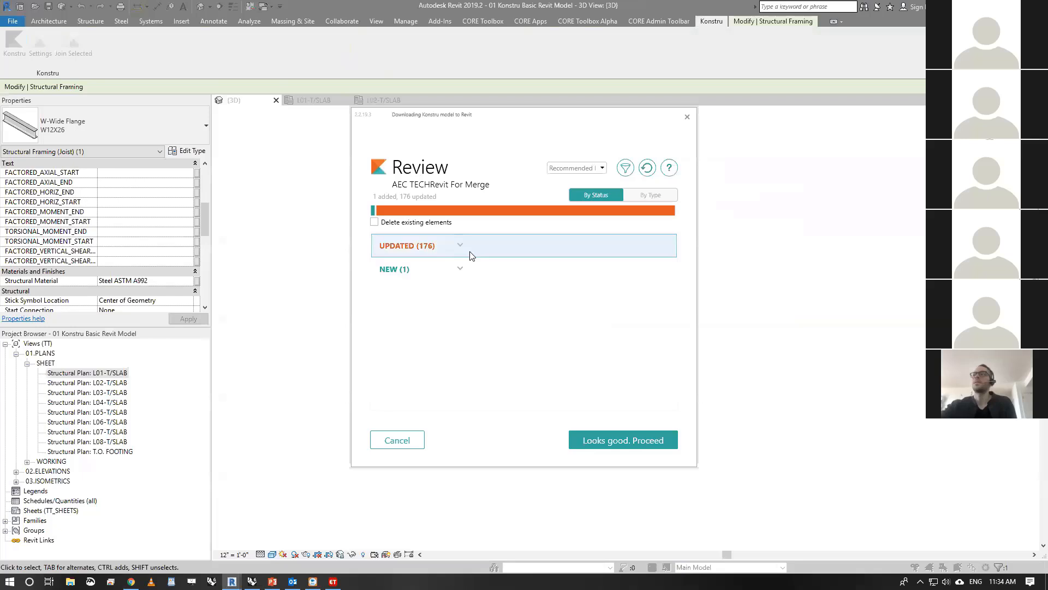
- Accept the reviewed updates and the existing property mappings, and finish the Konstru download into Revit
{"action": "left_click", "coordinate": [633, 440]}
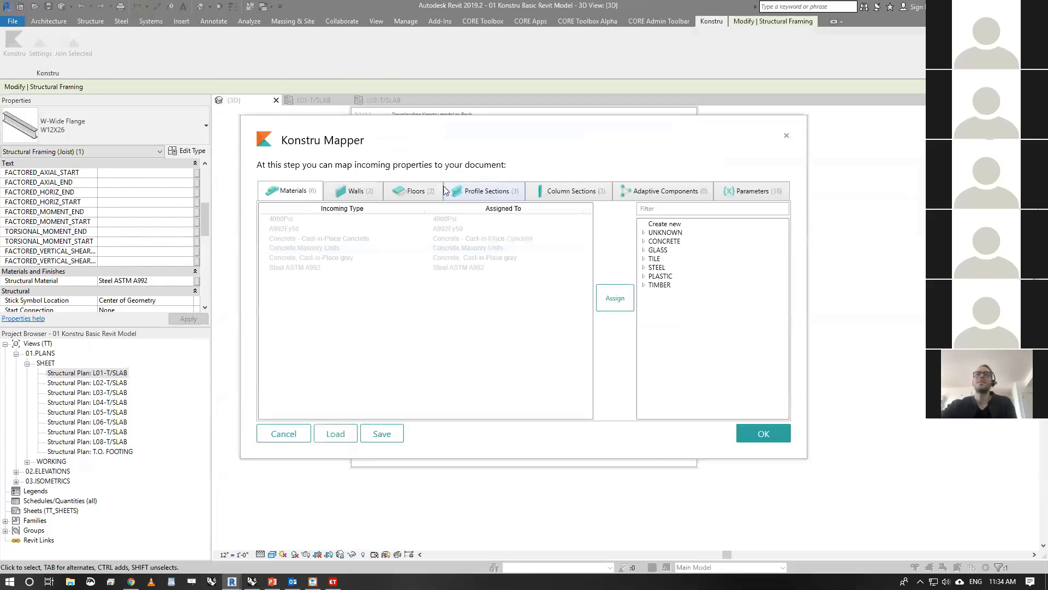
{"action": "left_click", "coordinate": [787, 438]}
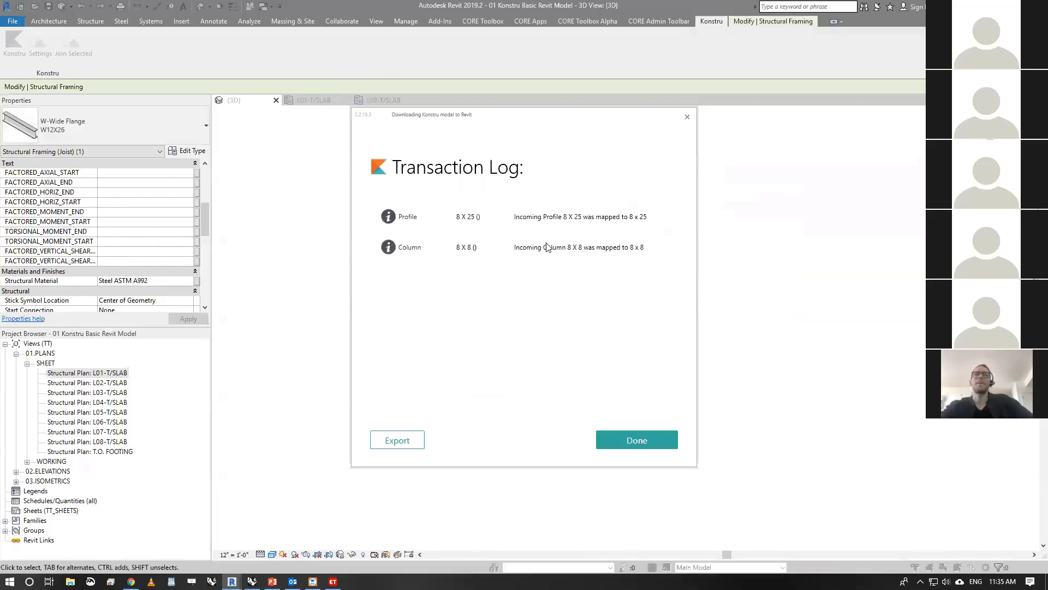
{"action": "left_click", "coordinate": [641, 438]}
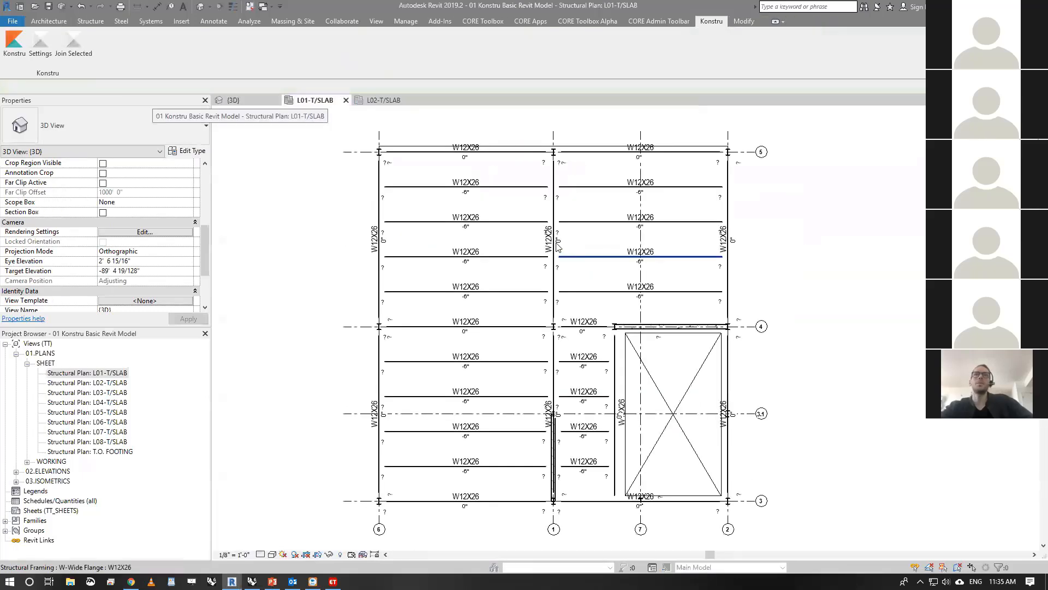
- Examine the imported ETABS forces, load combination and factored force parameters of the W12X26 girder on grid 5 in the L01-T/SLAB plan
{"action": "middle_click_drag", "start_coordinate": [432, 304], "coordinate": [425, 300]}
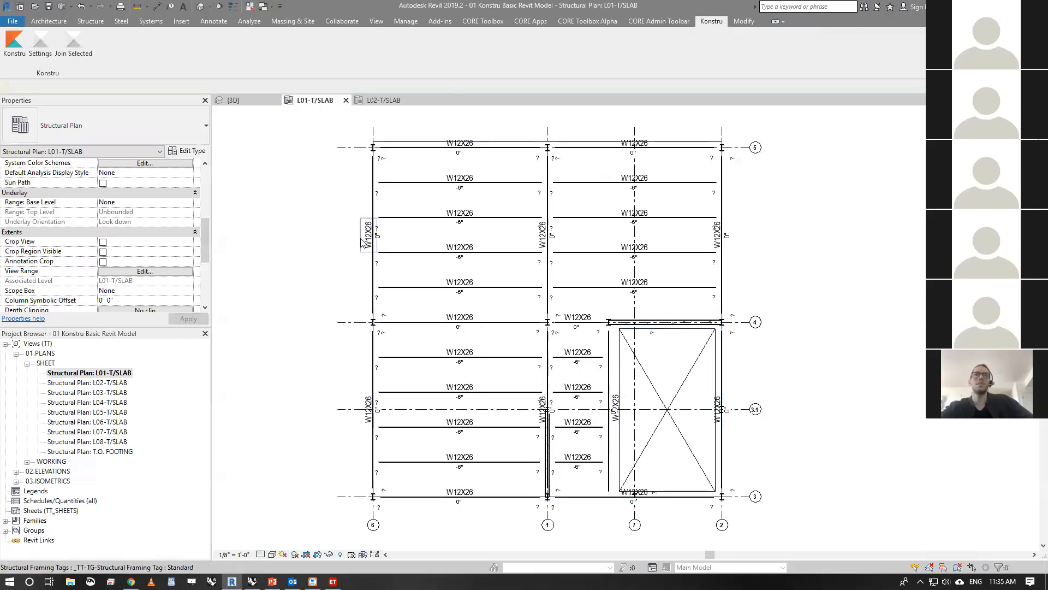
{"action": "left_click", "coordinate": [429, 145]}
{"action": "scroll", "coordinate": [202, 215], "scroll_direction": "down", "scroll_amount": 3}
{"action": "left_click_drag", "start_coordinate": [204, 217], "coordinate": [213, 291]}
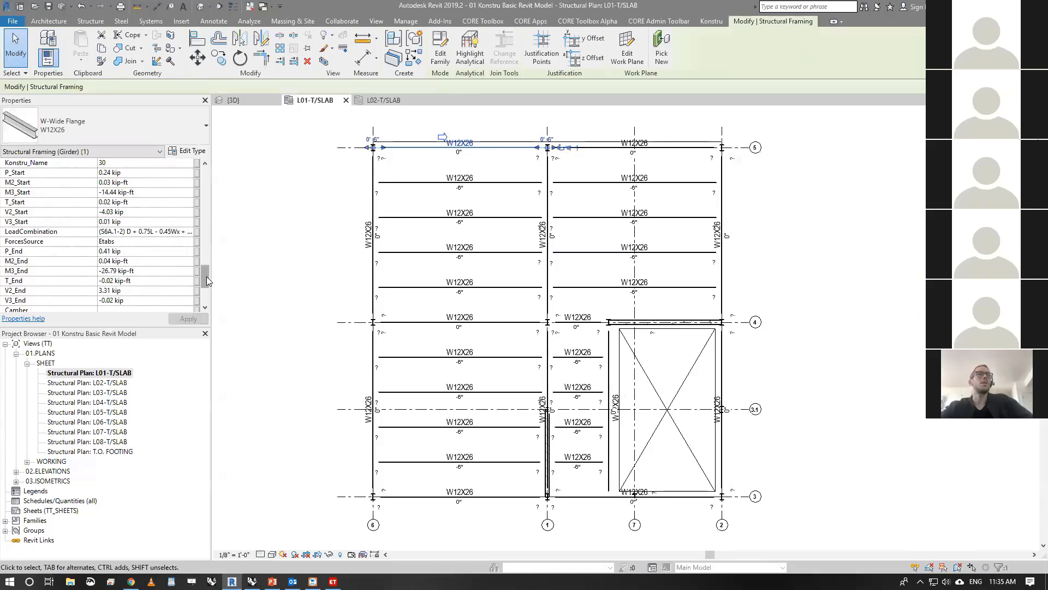
{"action": "scroll", "coordinate": [203, 287], "scroll_direction": "down", "scroll_amount": 2}
{"action": "left_click_drag", "start_coordinate": [203, 286], "coordinate": [205, 208]}
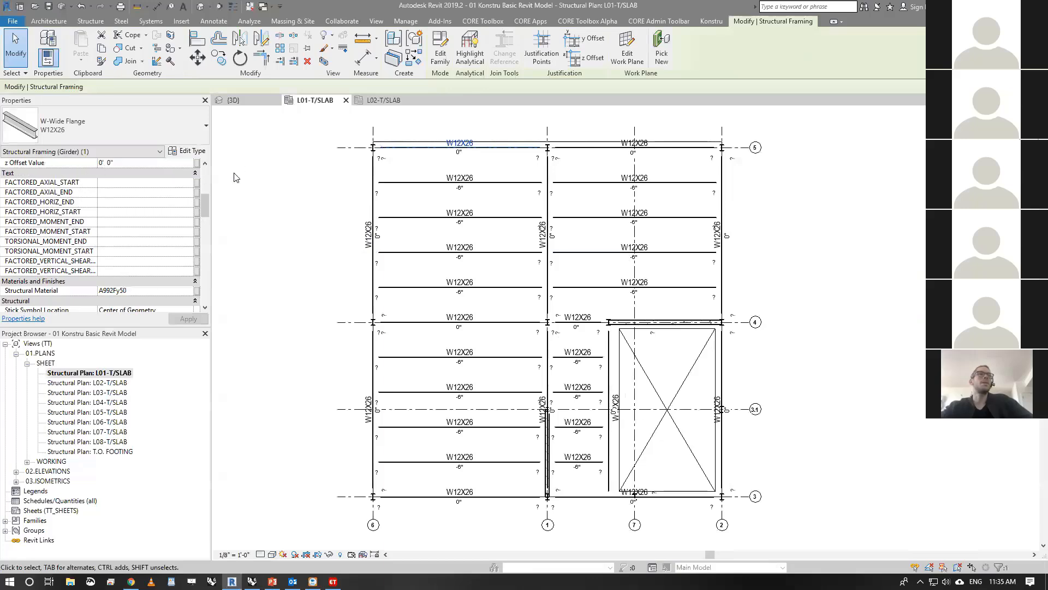
{"action": "left_click_drag", "start_coordinate": [204, 203], "coordinate": [201, 272]}
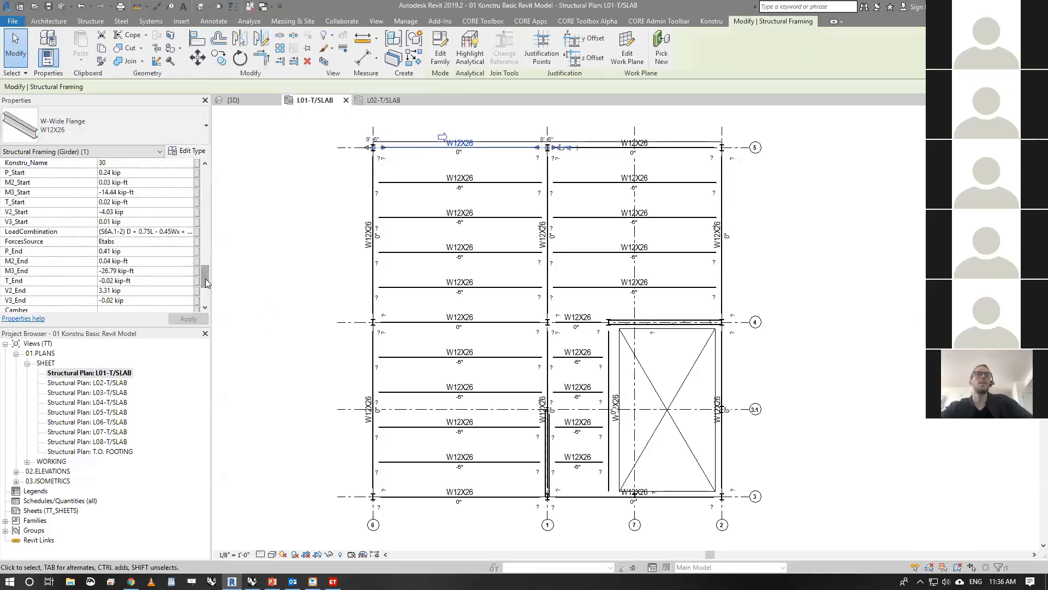
{"action": "left_click_drag", "start_coordinate": [207, 283], "coordinate": [208, 280]}
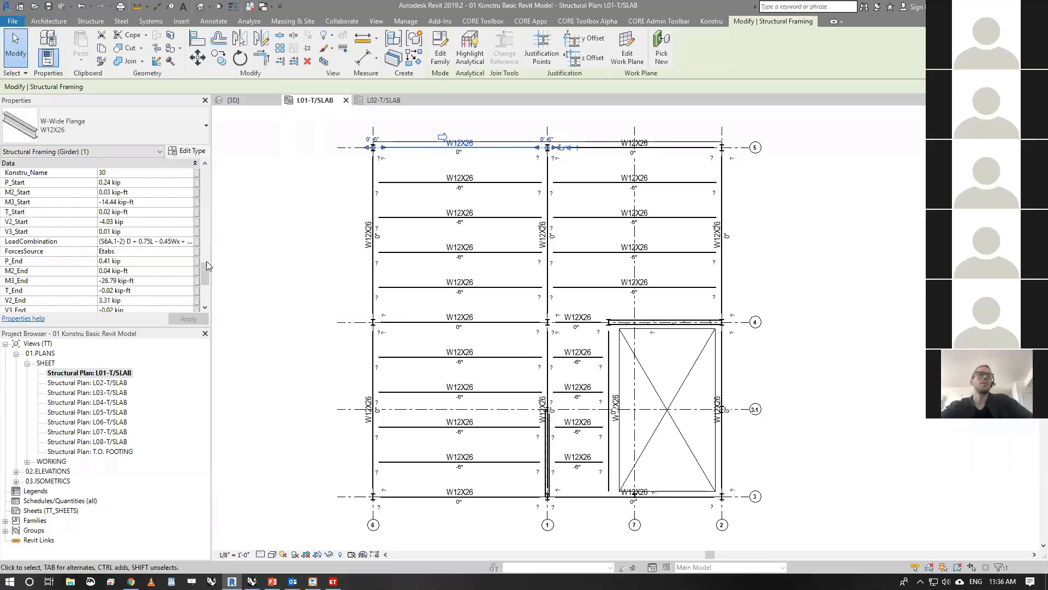
{"action": "left_click_drag", "start_coordinate": [208, 272], "coordinate": [206, 239]}
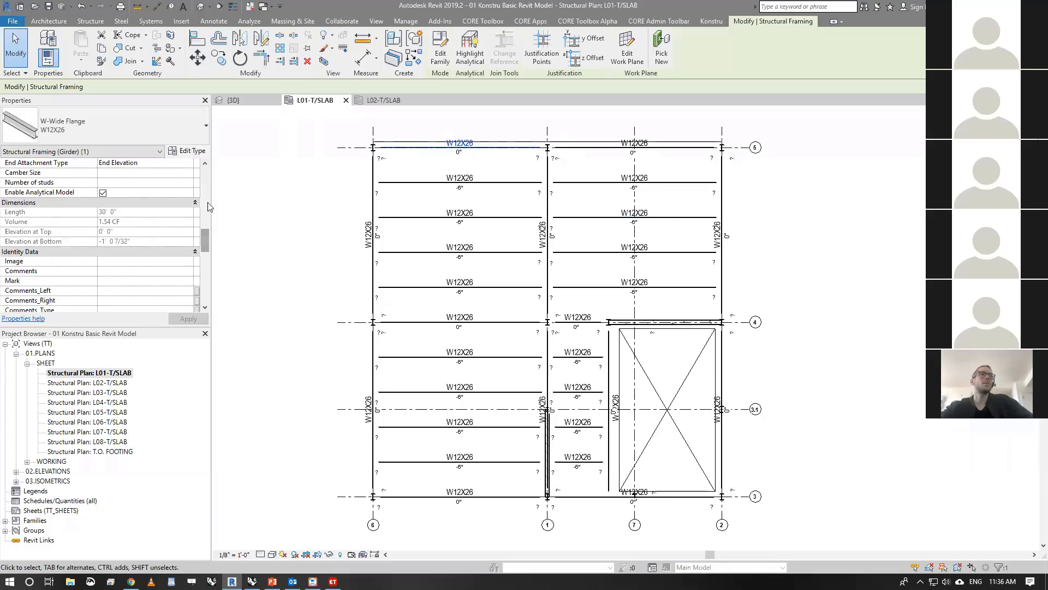
{"action": "left_click", "coordinate": [205, 195]}
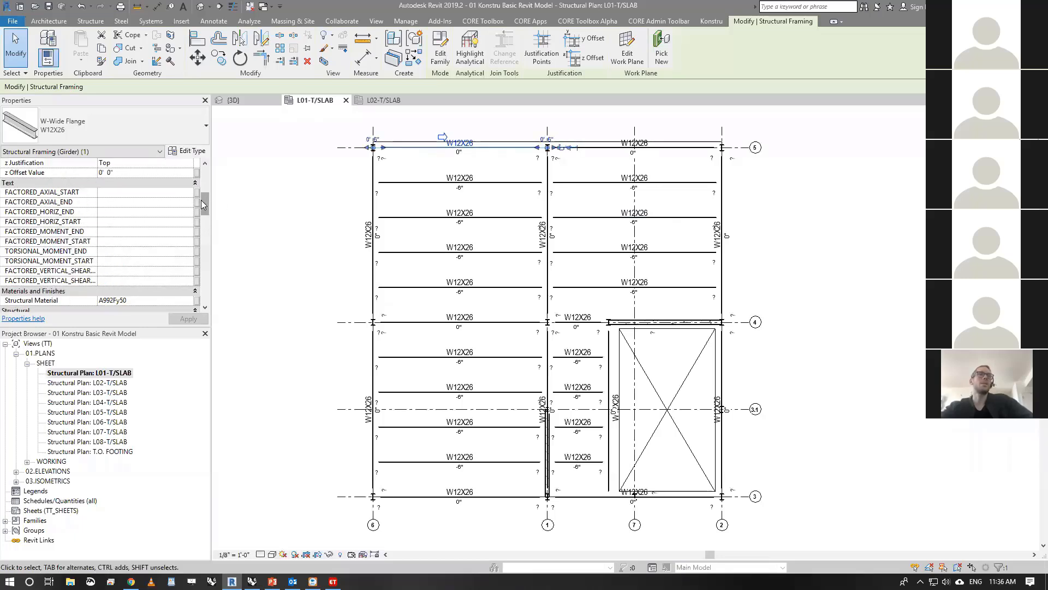
{"action": "left_click_drag", "start_coordinate": [204, 201], "coordinate": [200, 282]}
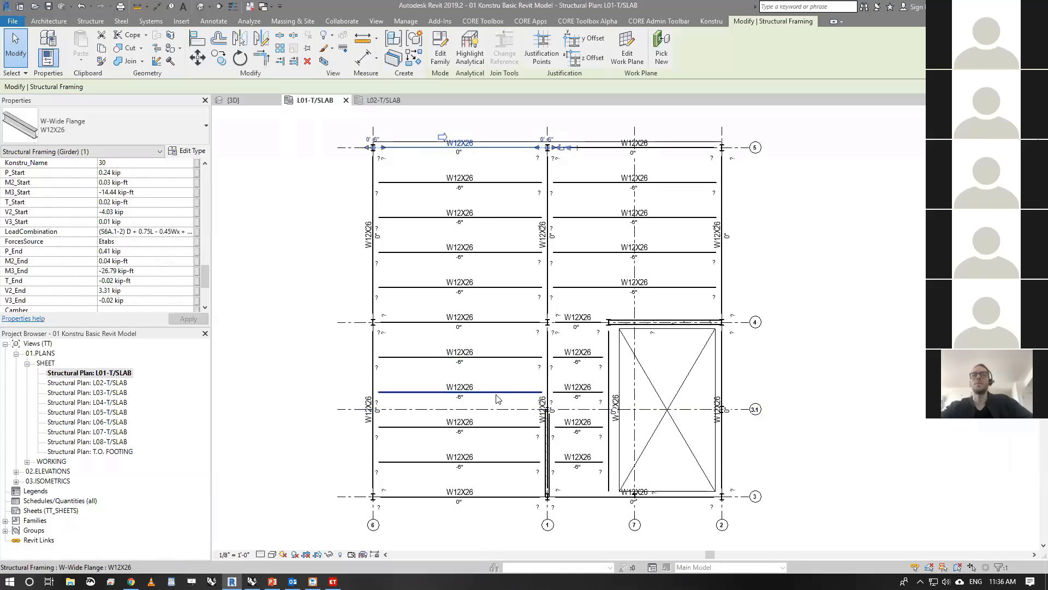
- Return to the L01-T/SLAB structural plan and clear the girder selection
{"action": "double_click", "coordinate": [97, 383]}
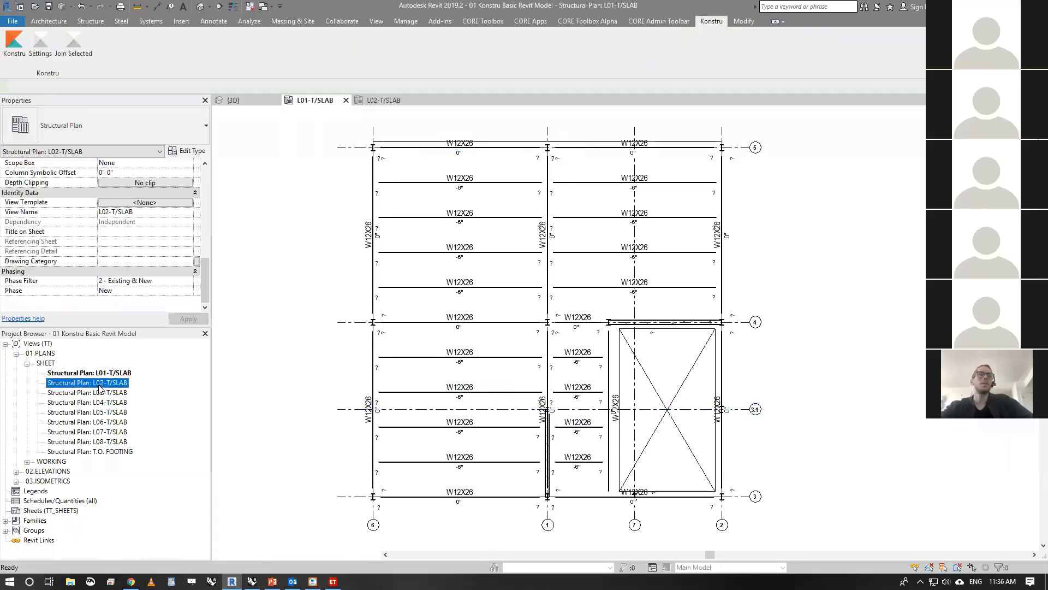
{"action": "double_click", "coordinate": [97, 374]}
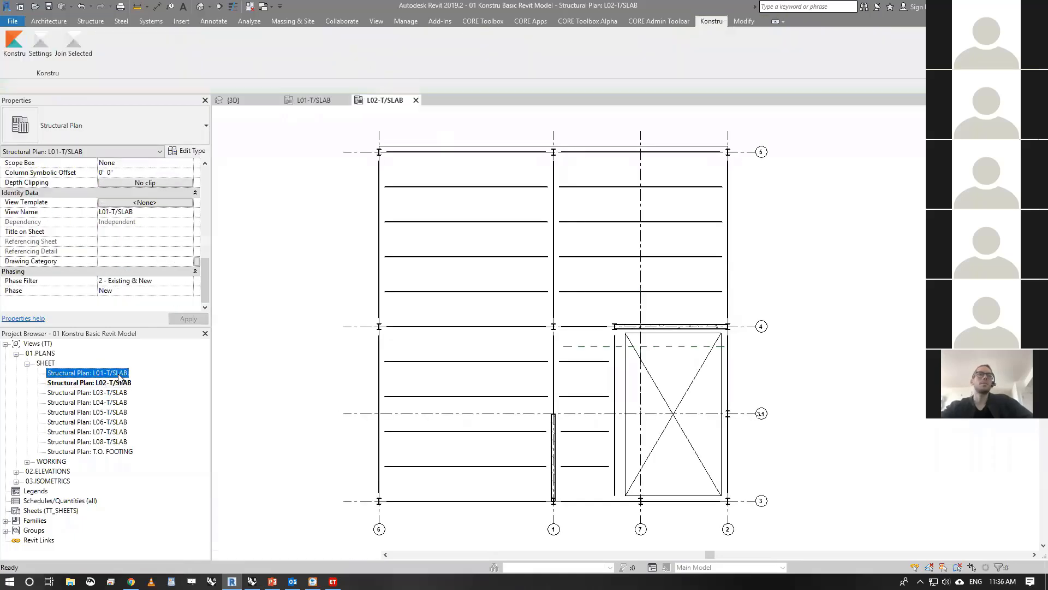
{"action": "left_click", "coordinate": [305, 252]}
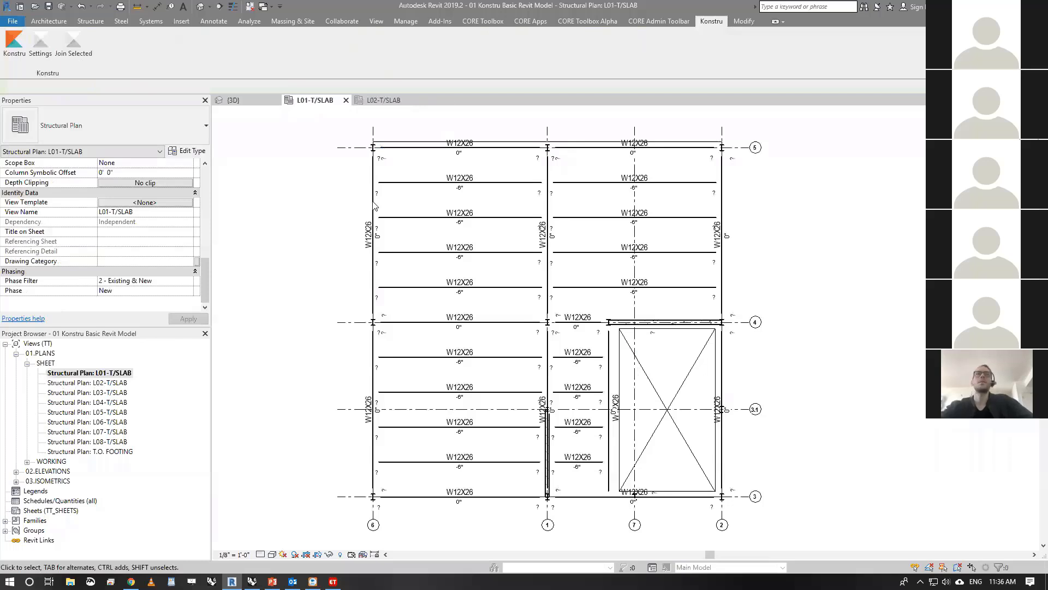
{"action": "left_click", "coordinate": [383, 101]}
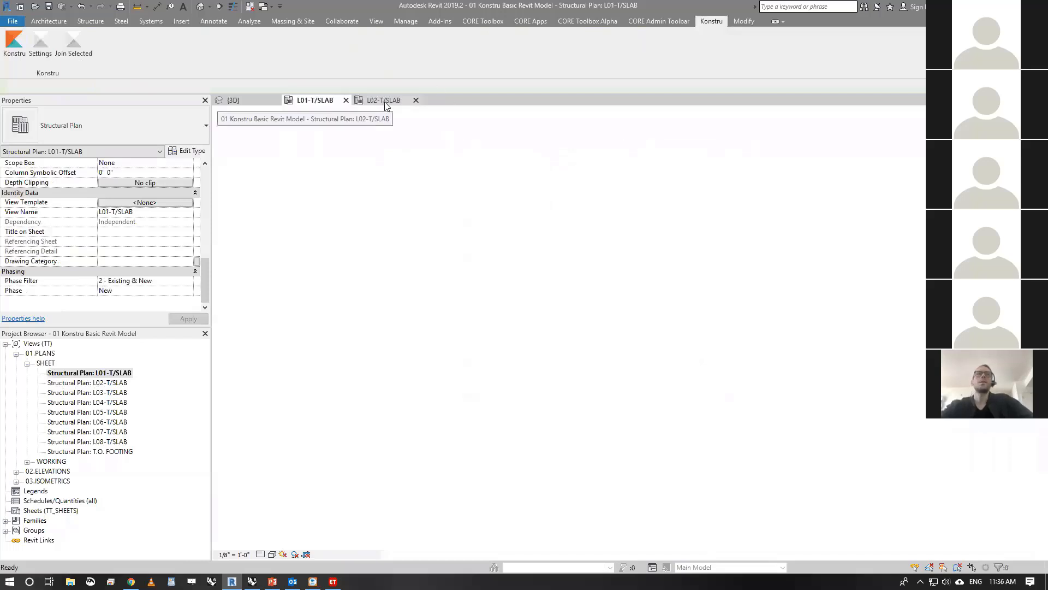
{"action": "left_click", "coordinate": [327, 94]}
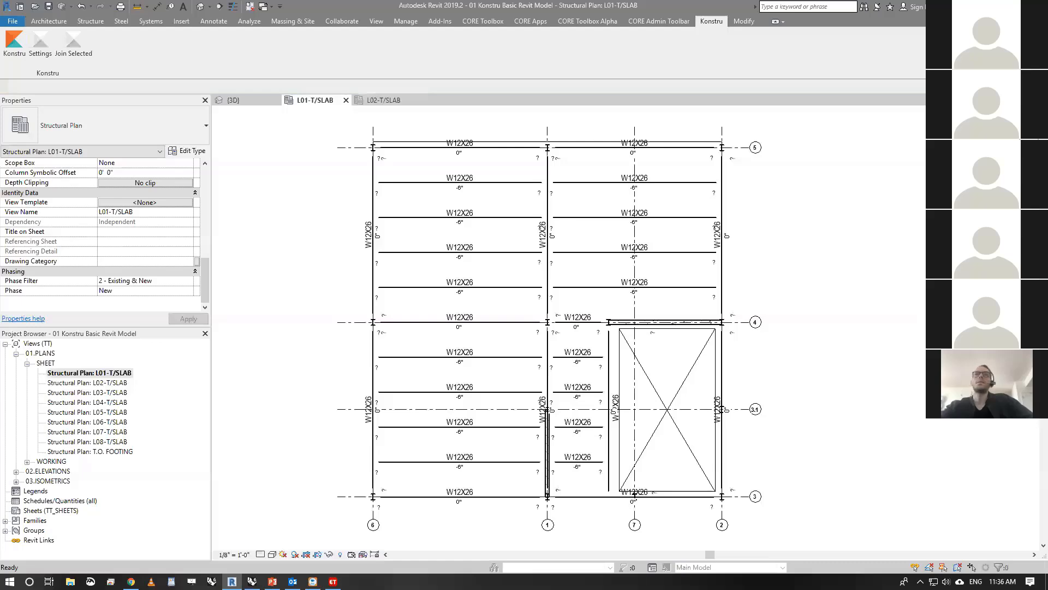
{"action": "key", "text": "alt+Tab"}
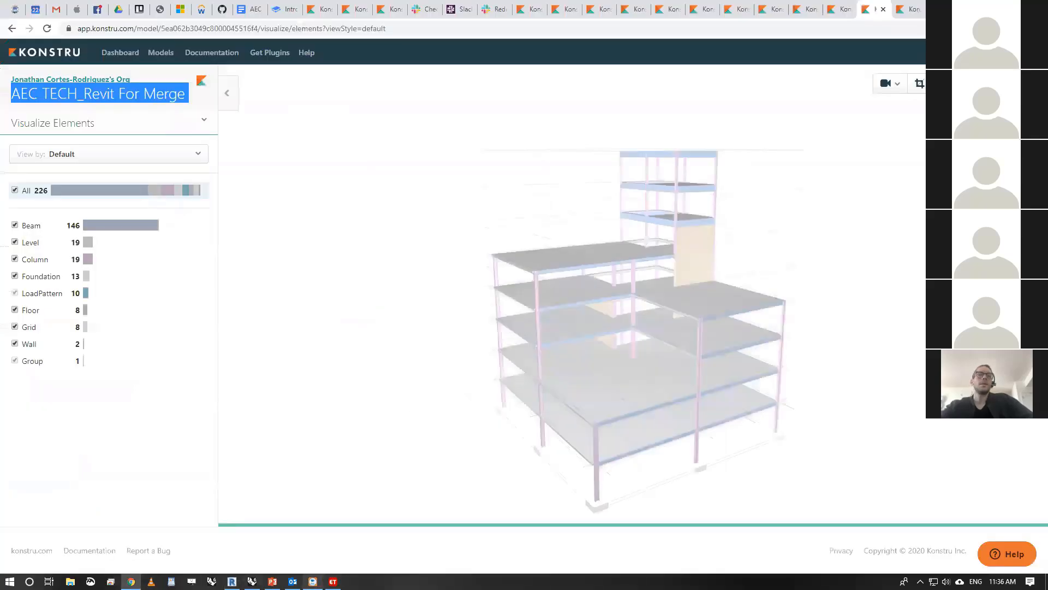
- Switch to the PowerPoint presentation, review the Round Trip and Konstru Web example slides, and exit the slide show
{"action": "left_click", "coordinate": [273, 581]}
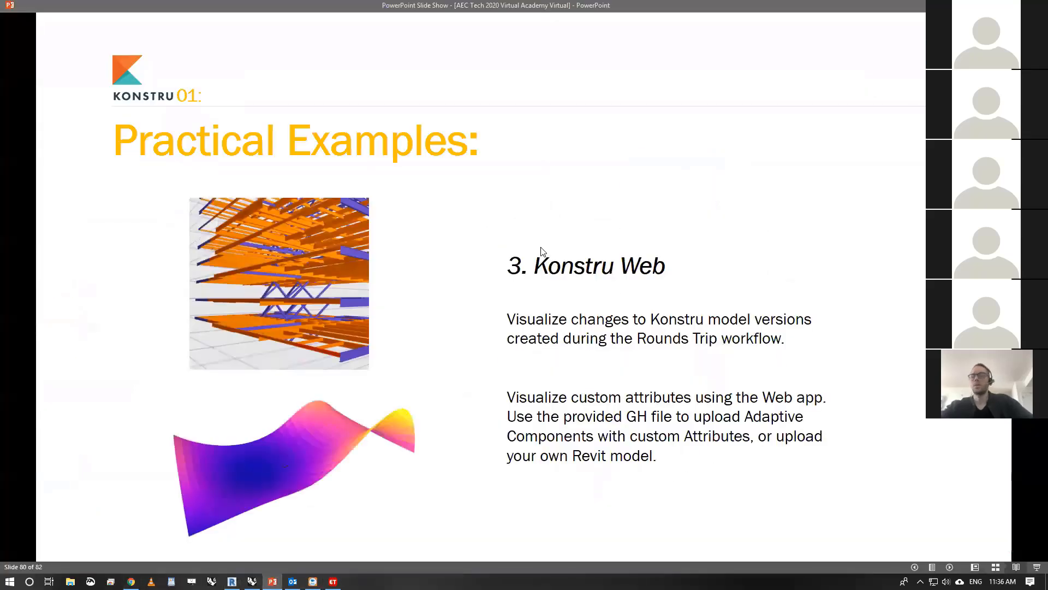
{"action": "key", "text": "Left"}
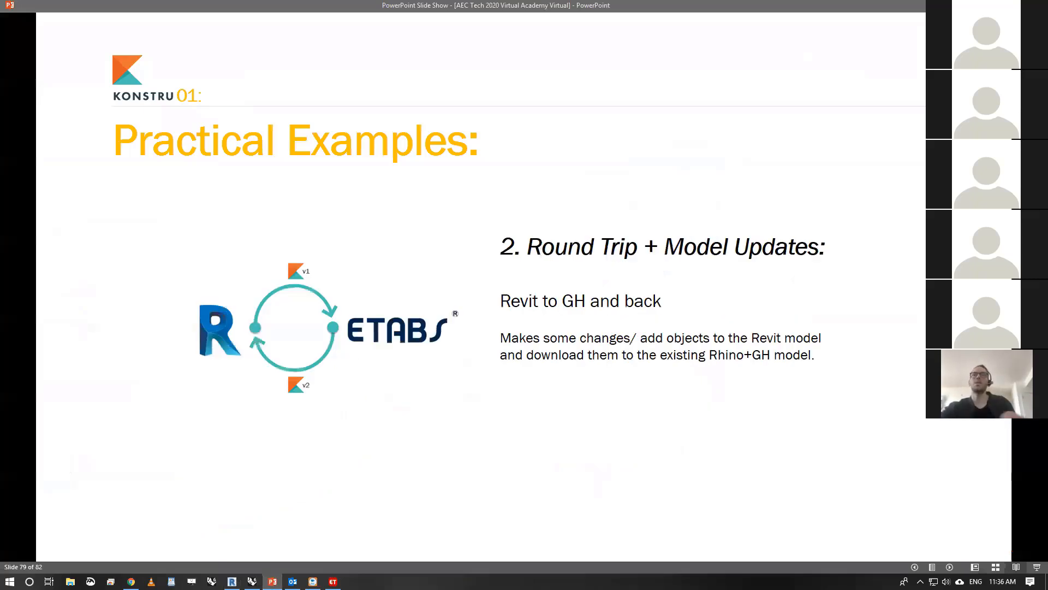
{"action": "key", "text": "Right"}
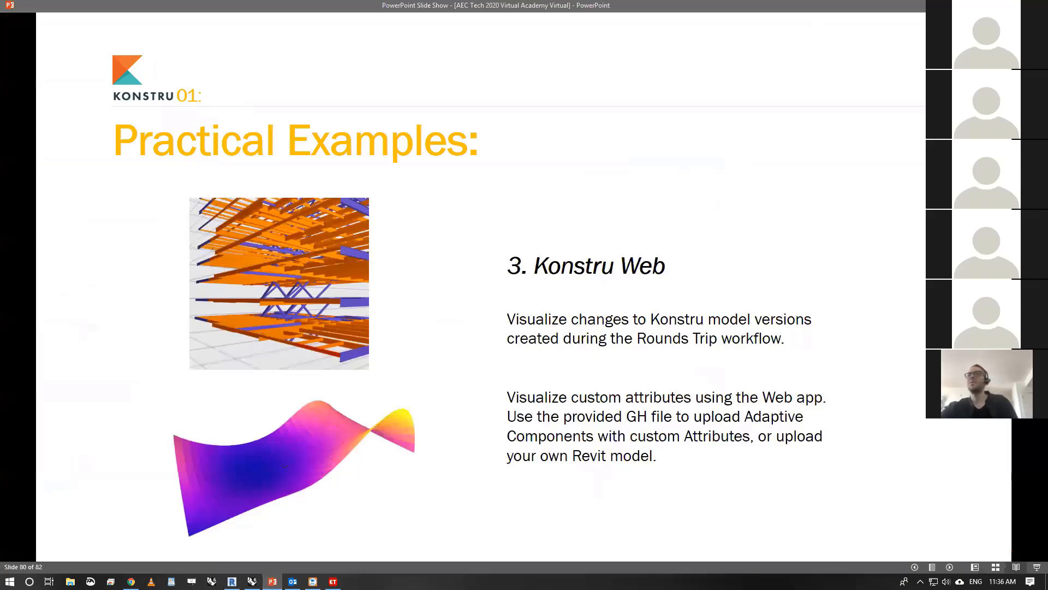
{"action": "key", "text": "Escape"}
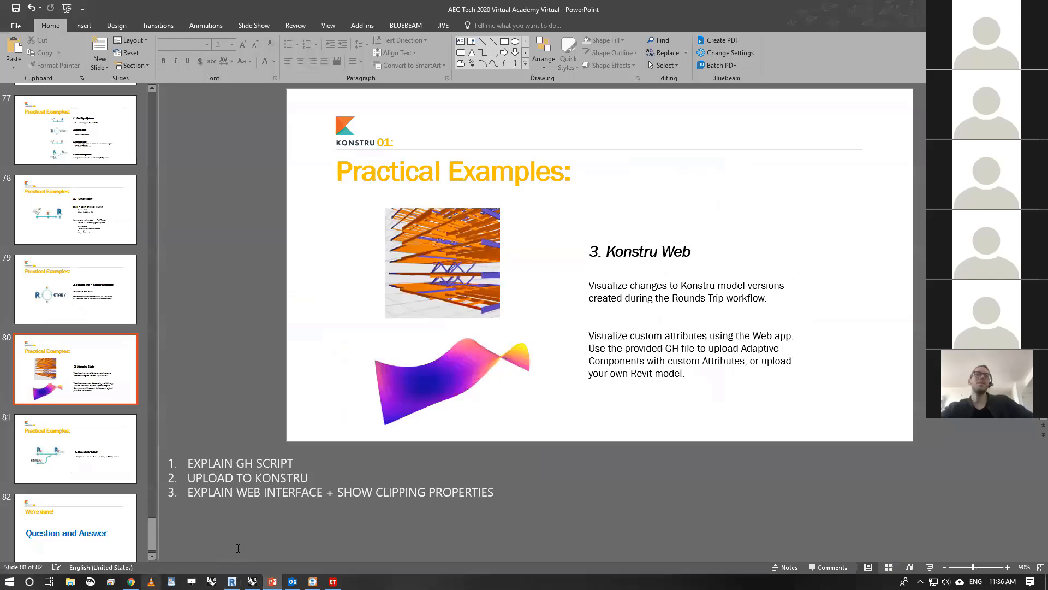
- Switch to Rhino, orbit around the curved grid surface, and bring up the Grasshopper definition 01 Konstru Web Example_GH Panels with custom attributes
{"action": "left_click", "coordinate": [252, 581]}
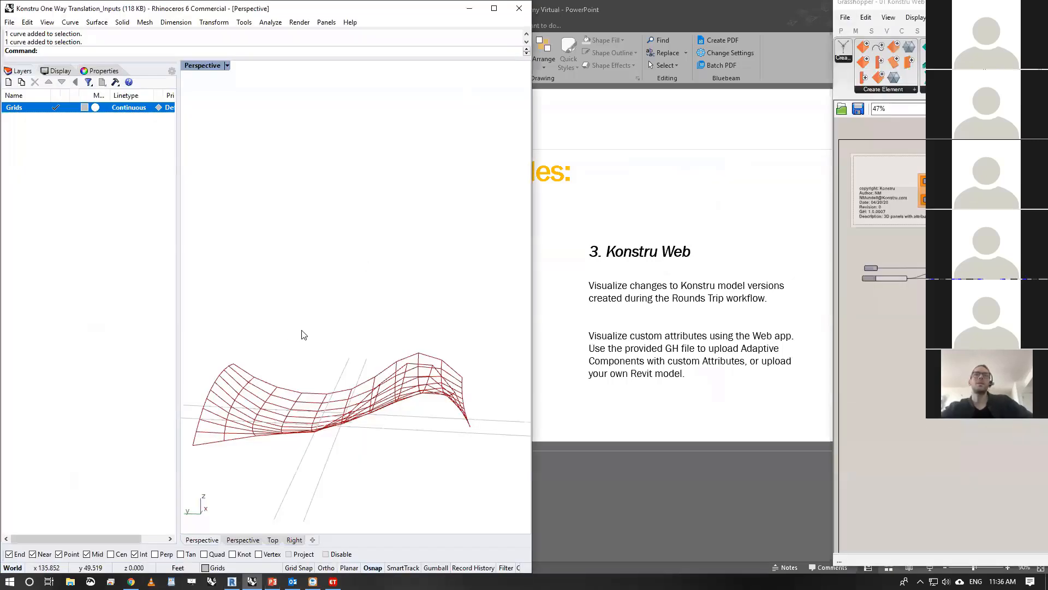
{"action": "mouse_move", "coordinate": [302, 332]}
{"action": "right_mouse_down"}
{"action": "mouse_move", "coordinate": [482, 303]}
{"action": "mouse_move", "coordinate": [455, 317]}
{"action": "right_mouse_up"}
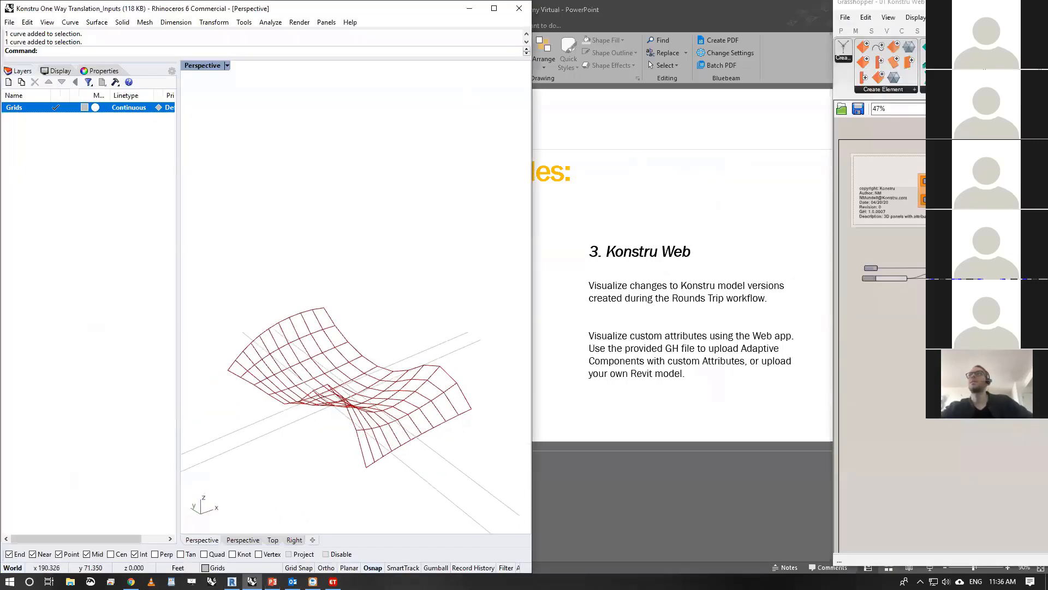
{"action": "key", "text": "alt+Tab"}
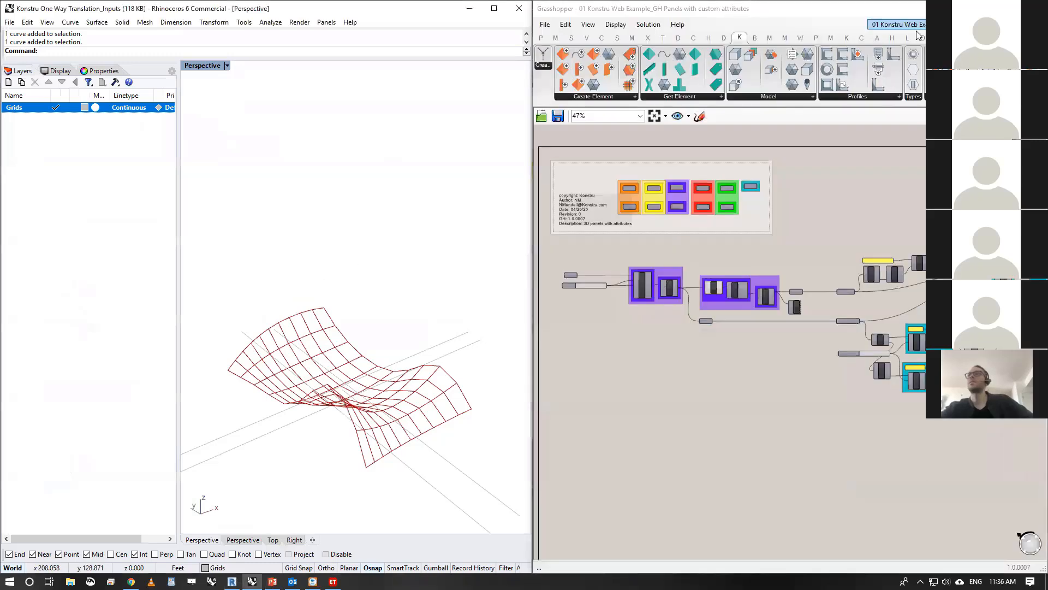
{"action": "left_click", "coordinate": [921, 25]}
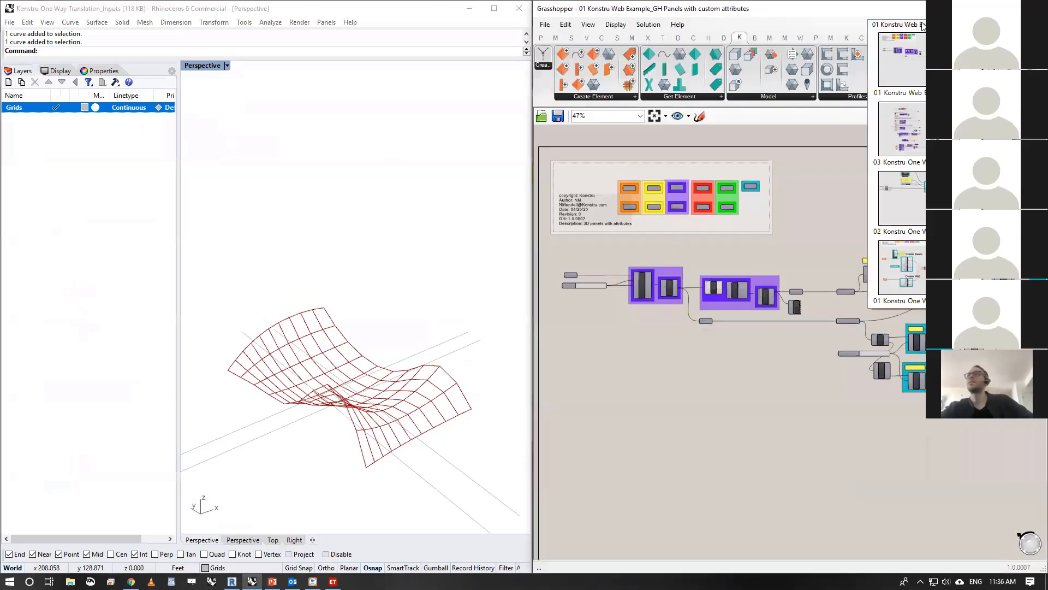
{"action": "left_click", "coordinate": [776, 450]}
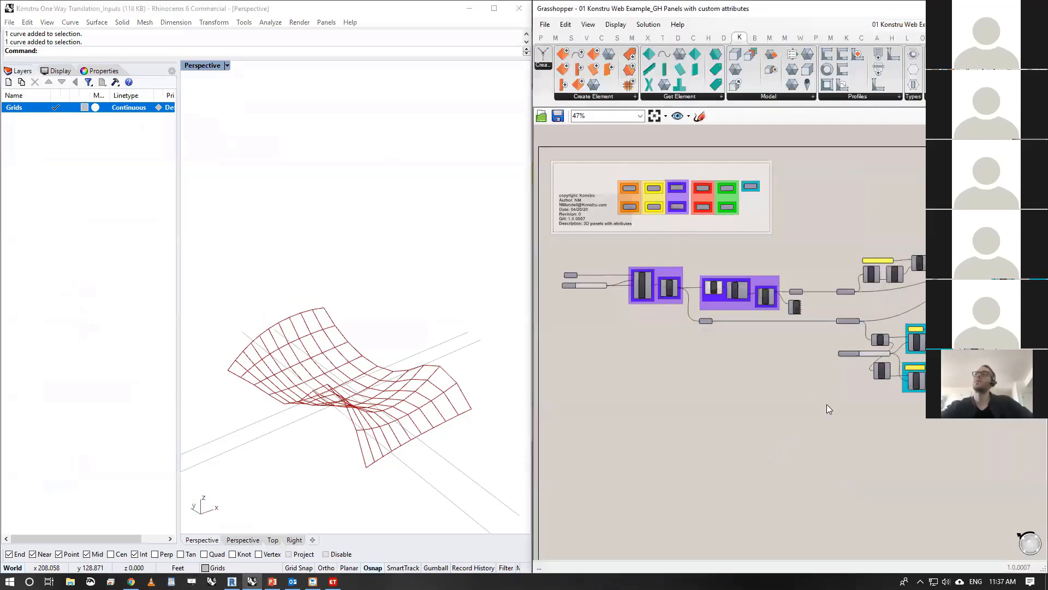
- Examine the Create Panels and Extract Points groups of the Grasshopper definition alongside the gridded surface in Rhino
{"action": "mouse_move", "coordinate": [824, 403]}
{"action": "right_mouse_down"}
{"action": "mouse_move", "coordinate": [725, 388]}
{"action": "mouse_move", "coordinate": [820, 389]}
{"action": "right_mouse_up"}
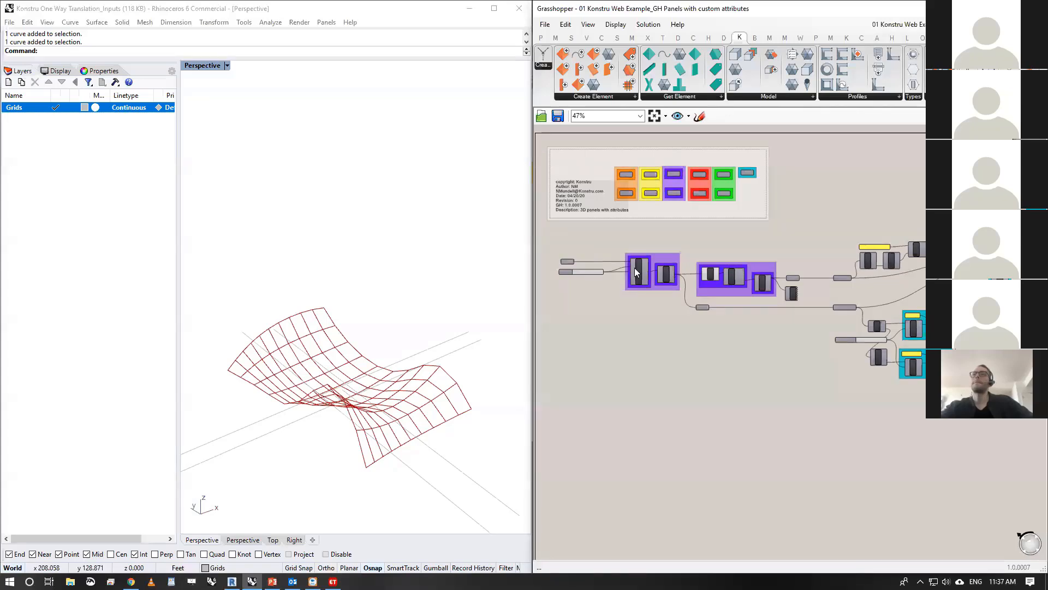
{"action": "scroll", "coordinate": [634, 268], "scroll_direction": "up", "scroll_amount": 4}
{"action": "right_click_drag", "start_coordinate": [716, 334], "coordinate": [705, 334]}
{"action": "scroll", "coordinate": [705, 334], "scroll_direction": "down", "scroll_amount": 2}
{"action": "right_click_drag", "start_coordinate": [363, 330], "coordinate": [428, 264]}
{"action": "scroll", "coordinate": [792, 327], "scroll_direction": "up", "scroll_amount": 3}
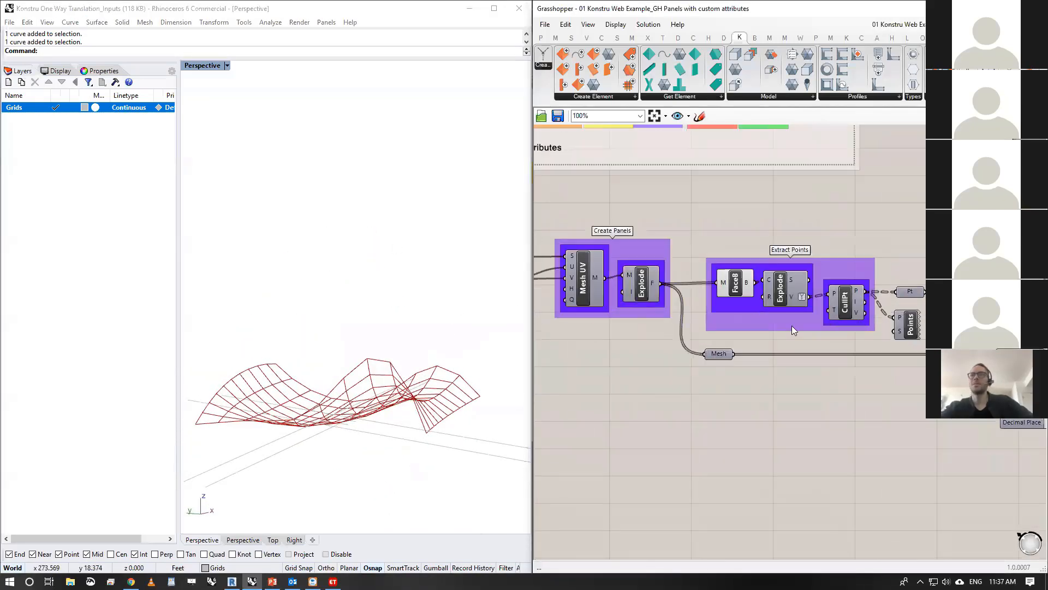
{"action": "right_click_drag", "start_coordinate": [792, 327], "coordinate": [750, 321]}
- Examine how the panel names, points, meshes and the Area and Elevation attributes feed the CreateAdaptiveComponent and UploadKonstru components
{"action": "scroll", "coordinate": [692, 309], "scroll_direction": "down", "scroll_amount": 1}
{"action": "right_click_drag", "start_coordinate": [923, 313], "coordinate": [704, 311]}
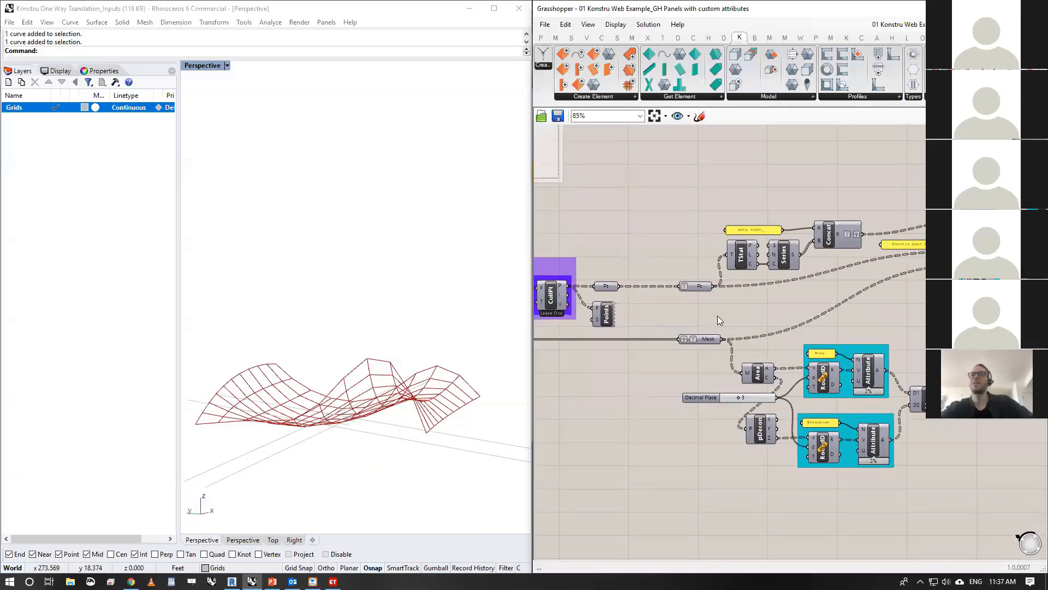
{"action": "right_click_drag", "start_coordinate": [905, 276], "coordinate": [802, 281]}
{"action": "scroll", "coordinate": [797, 236], "scroll_direction": "up", "scroll_amount": 1}
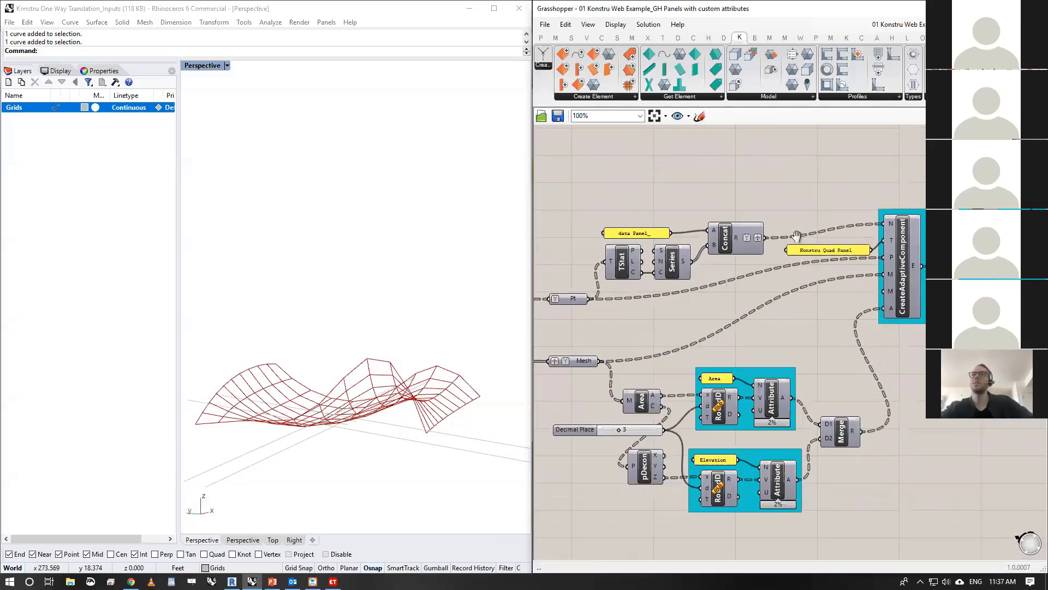
{"action": "right_click_drag", "start_coordinate": [797, 236], "coordinate": [816, 213]}
{"action": "left_click_drag", "start_coordinate": [950, 159], "coordinate": [542, 533]}
{"action": "left_click", "coordinate": [542, 533]}
{"action": "right_click_drag", "start_coordinate": [941, 392], "coordinate": [727, 413]}
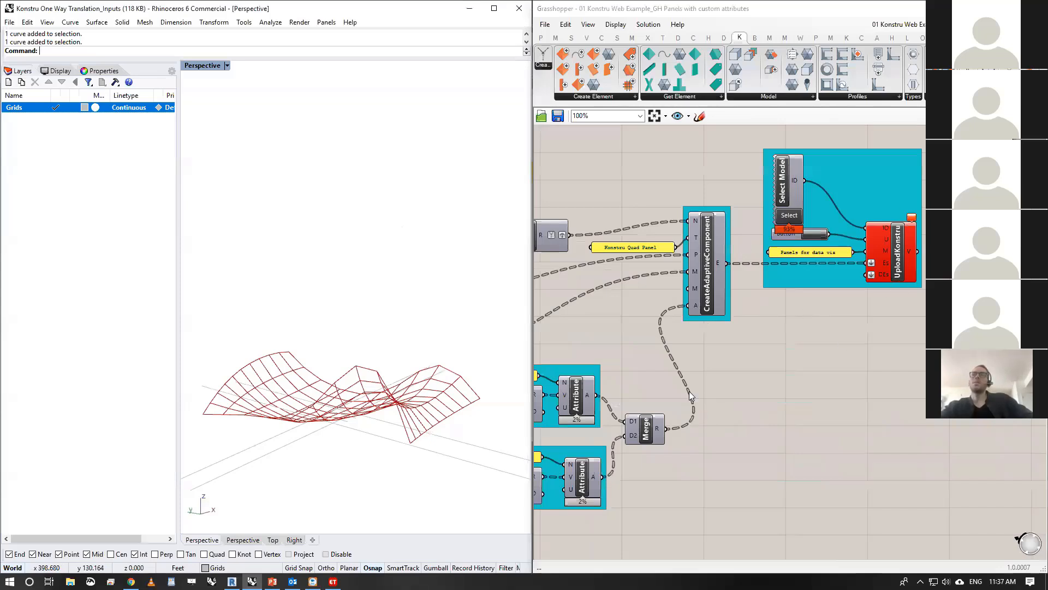
{"action": "right_click_drag", "start_coordinate": [689, 390], "coordinate": [913, 332]}
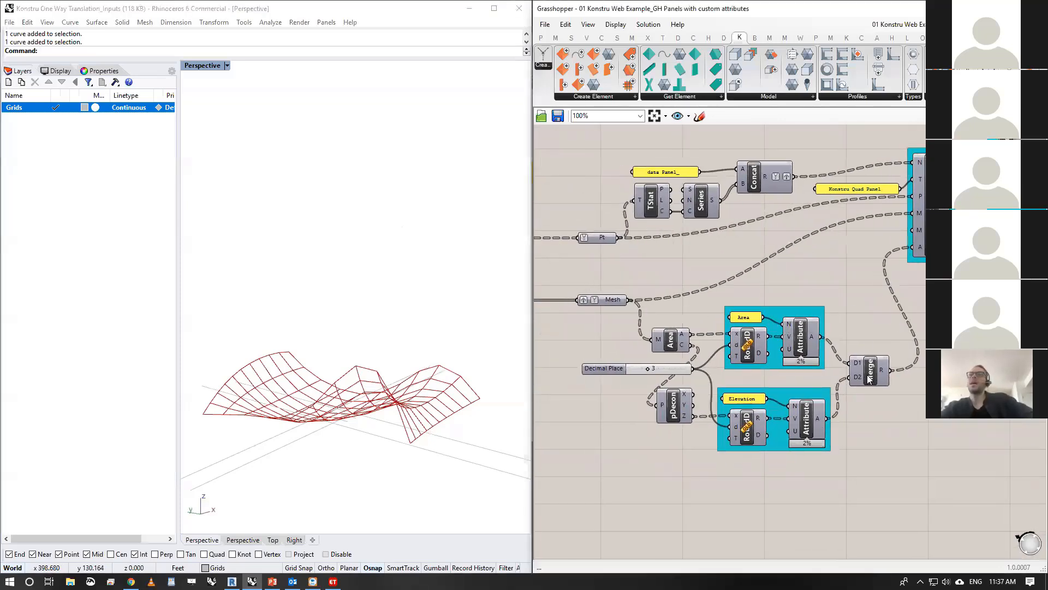
{"action": "mouse_move", "coordinate": [814, 342]}
{"action": "left_click", "coordinate": [431, 429]}
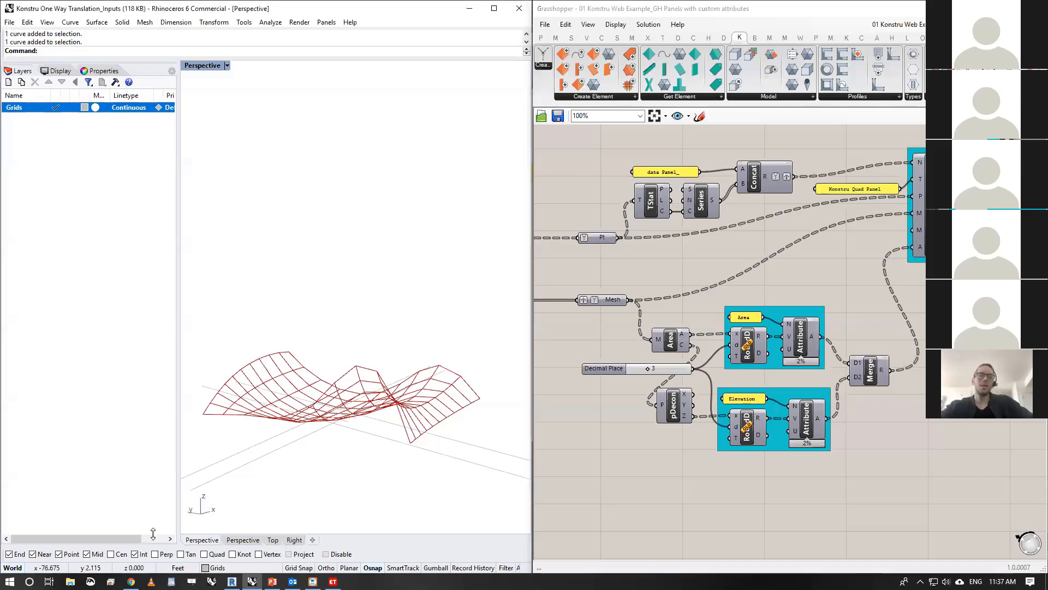
- Switch to Konstru in the browser, check the View by coloring options, and open the dashboard in a new tab
{"action": "key", "text": "alt+Tab"}
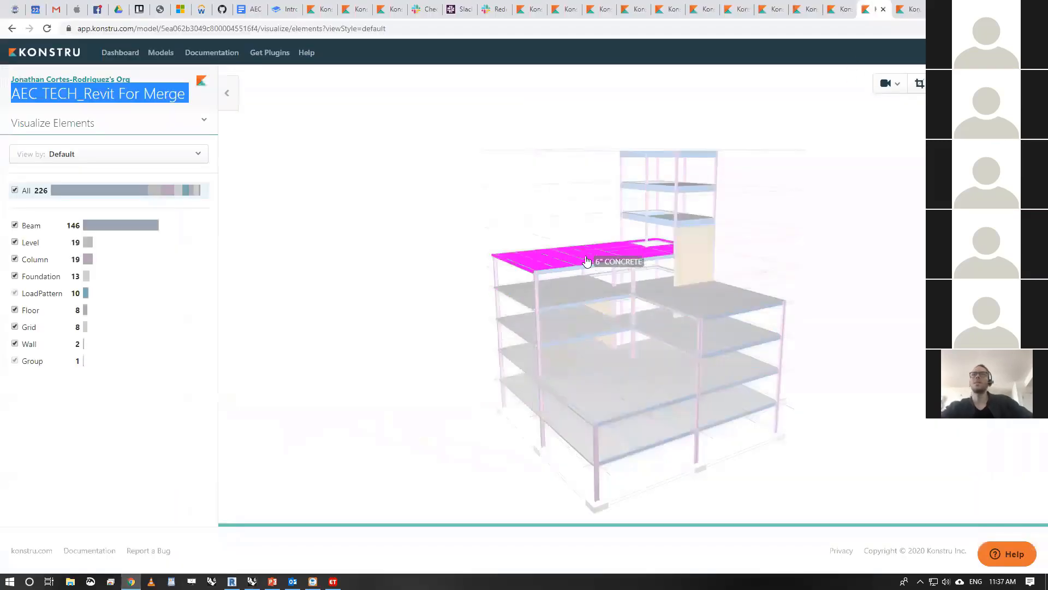
{"action": "left_click", "coordinate": [158, 163]}
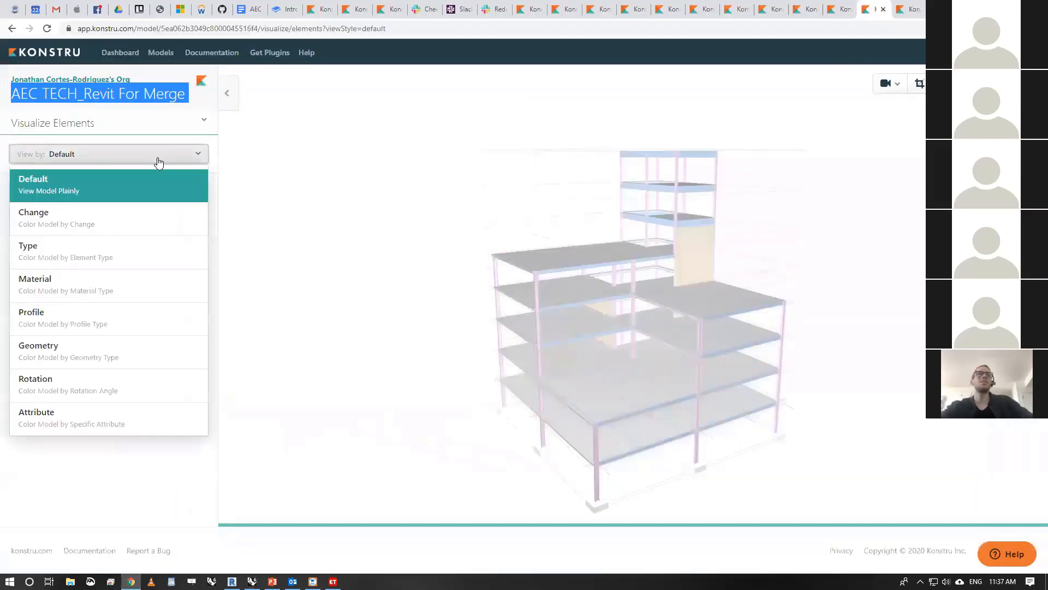
{"action": "left_click", "coordinate": [462, 149]}
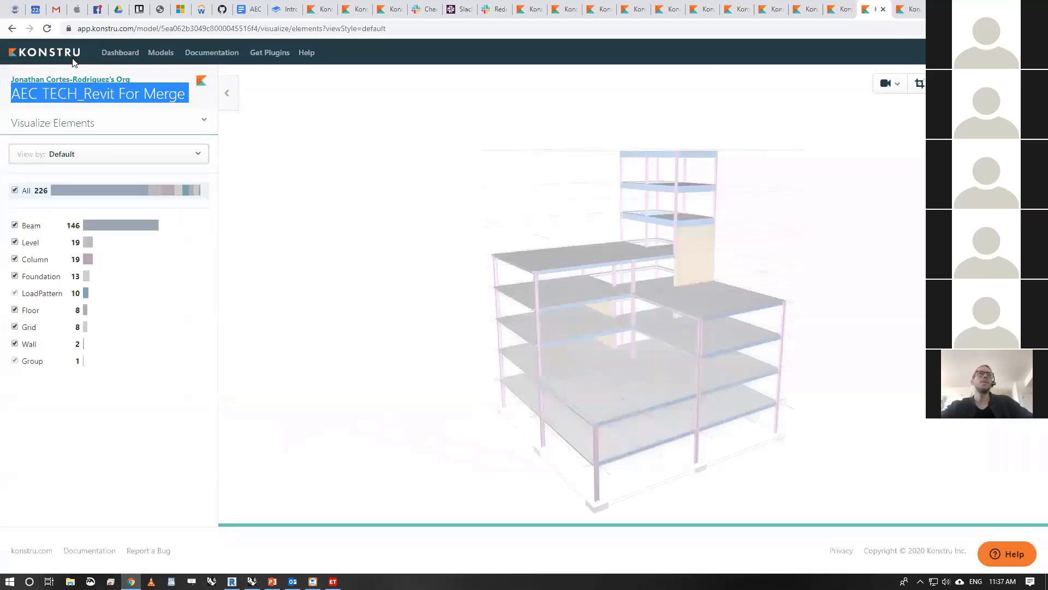
{"action": "middle_click", "coordinate": [132, 57]}
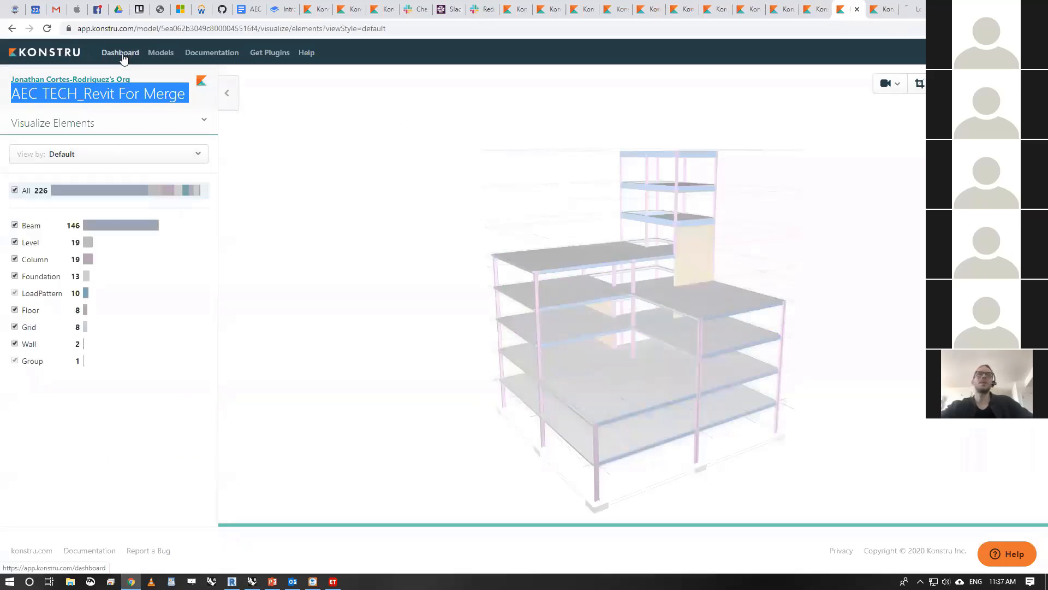
{"action": "left_click", "coordinate": [906, 9]}
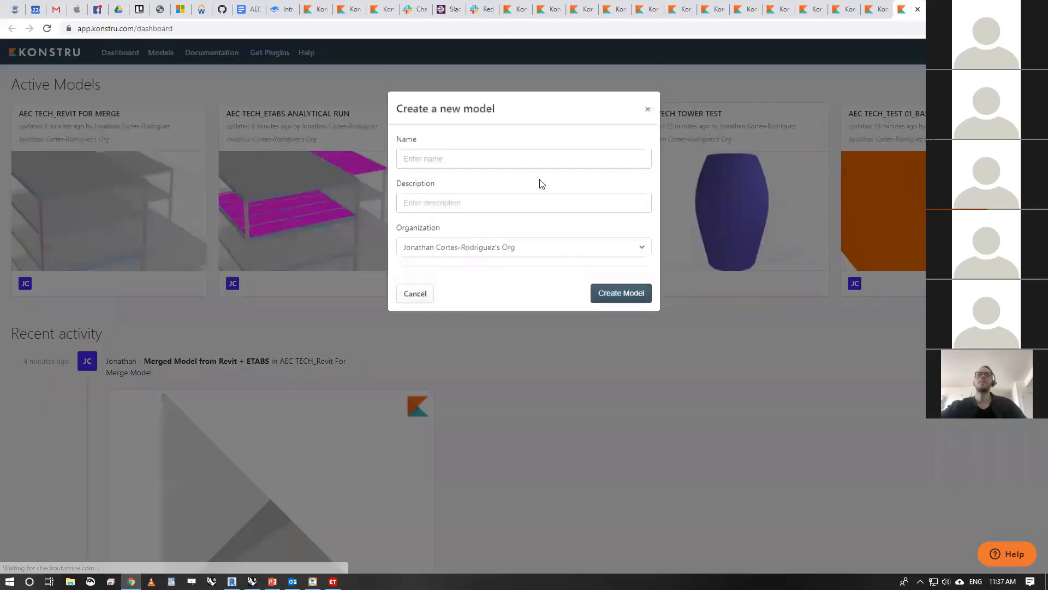
- Create a new Konstru model named AEC TECH_Surface Attributes in the default organization
{"action": "left_click", "coordinate": [482, 160]}
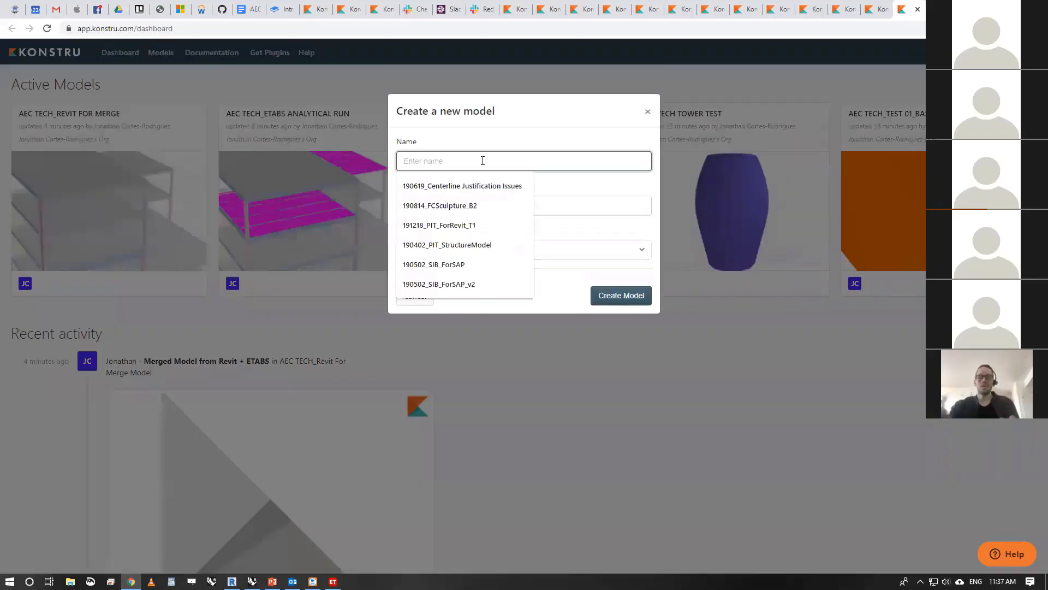
{"action": "type", "text": "AEC TECH"}
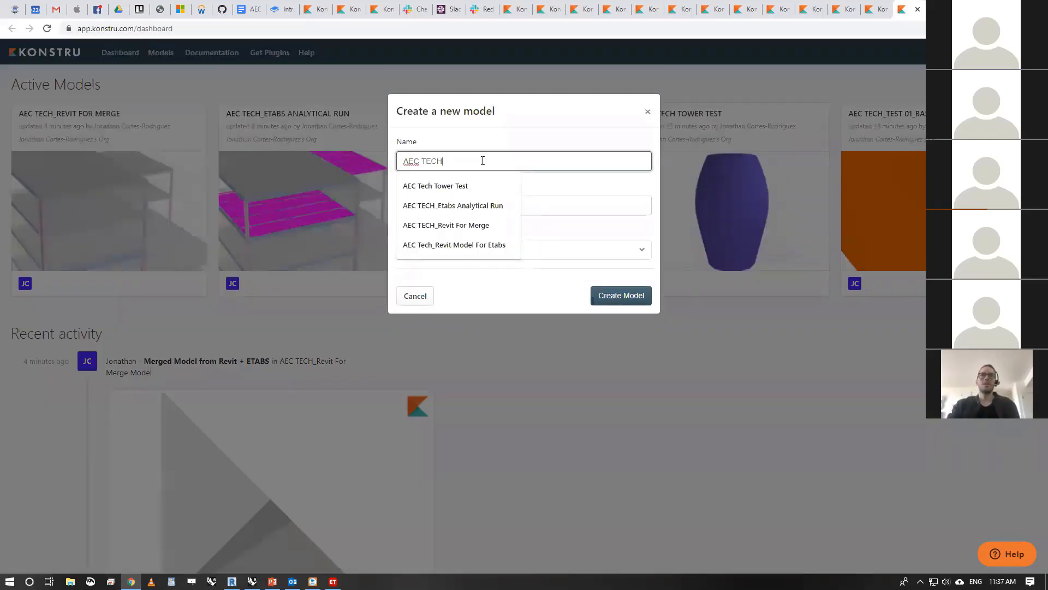
{"action": "type", "text": "_Surface Attributes"}
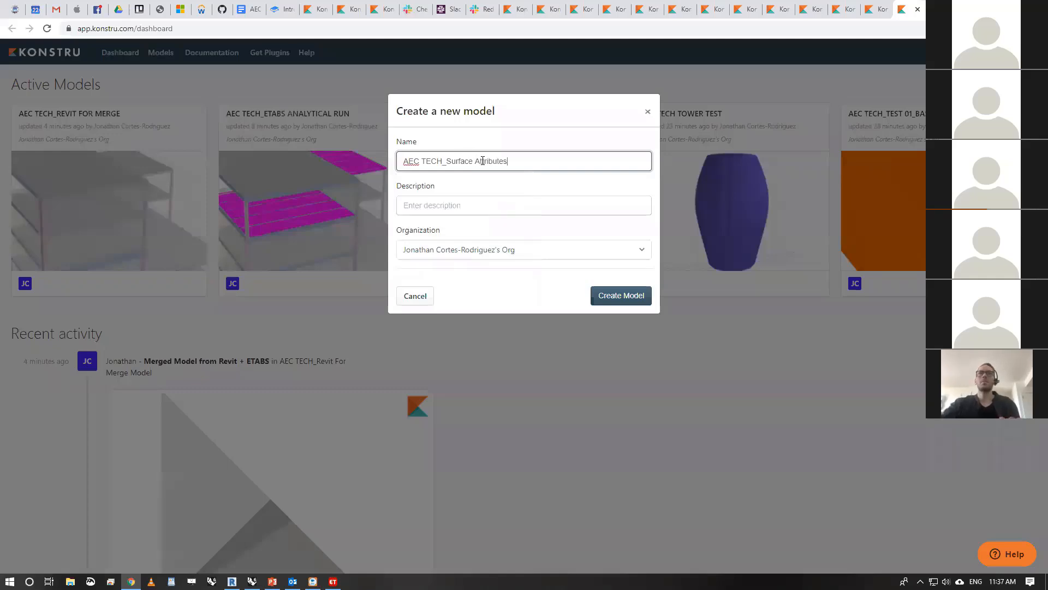
{"action": "left_click", "coordinate": [643, 295]}
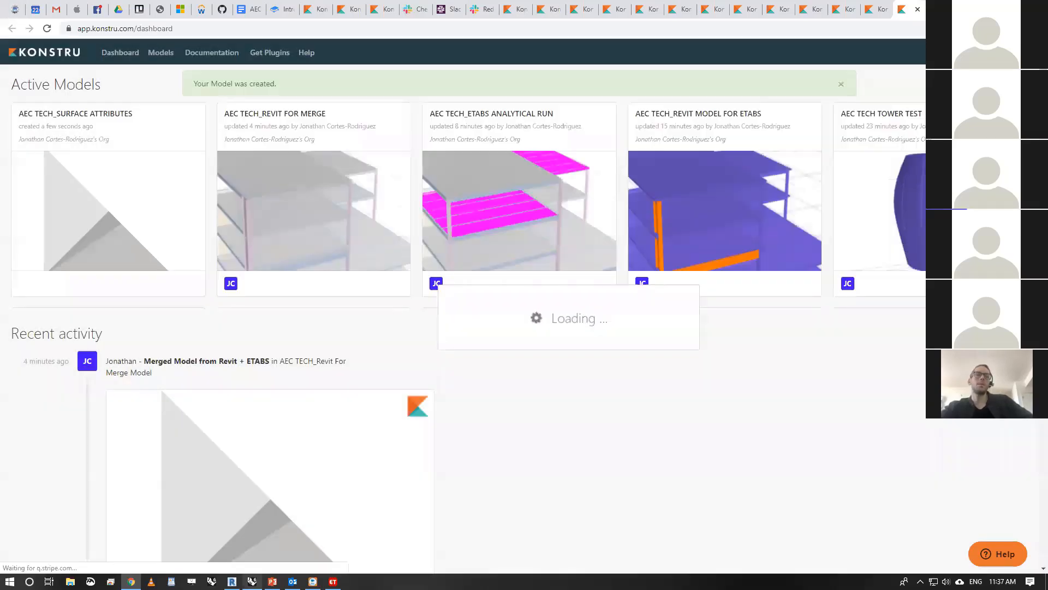
- Back in Grasshopper, move the Select Model component clear of the upload button and choose AEC TECH_Surface Attributes as its model
{"action": "key", "text": "alt+Tab"}
{"action": "right_click_drag", "start_coordinate": [763, 277], "coordinate": [580, 363]}
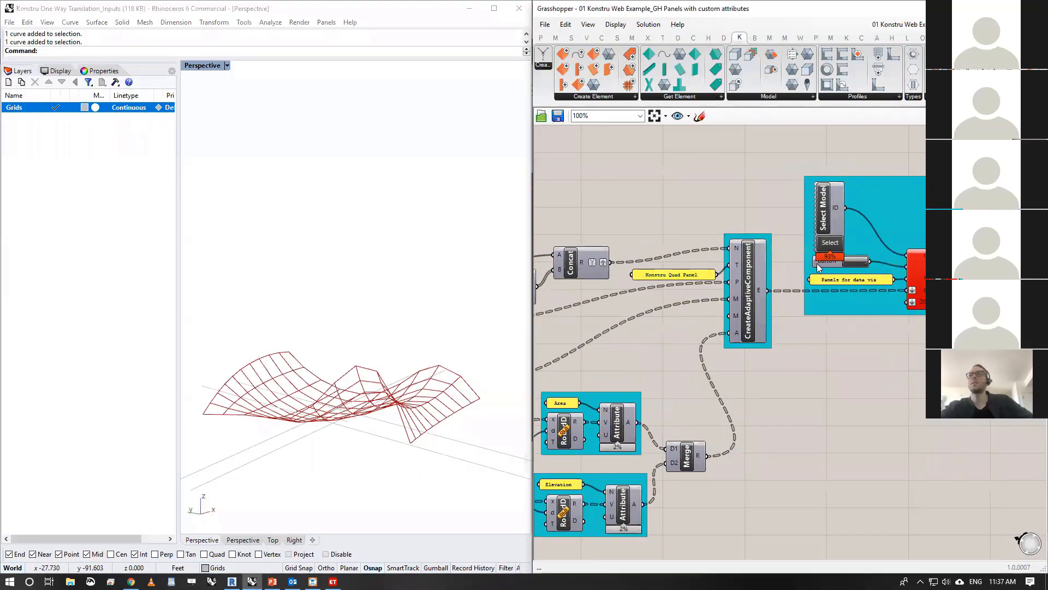
{"action": "left_click_drag", "start_coordinate": [829, 213], "coordinate": [828, 196]}
{"action": "left_click", "coordinate": [828, 225]}
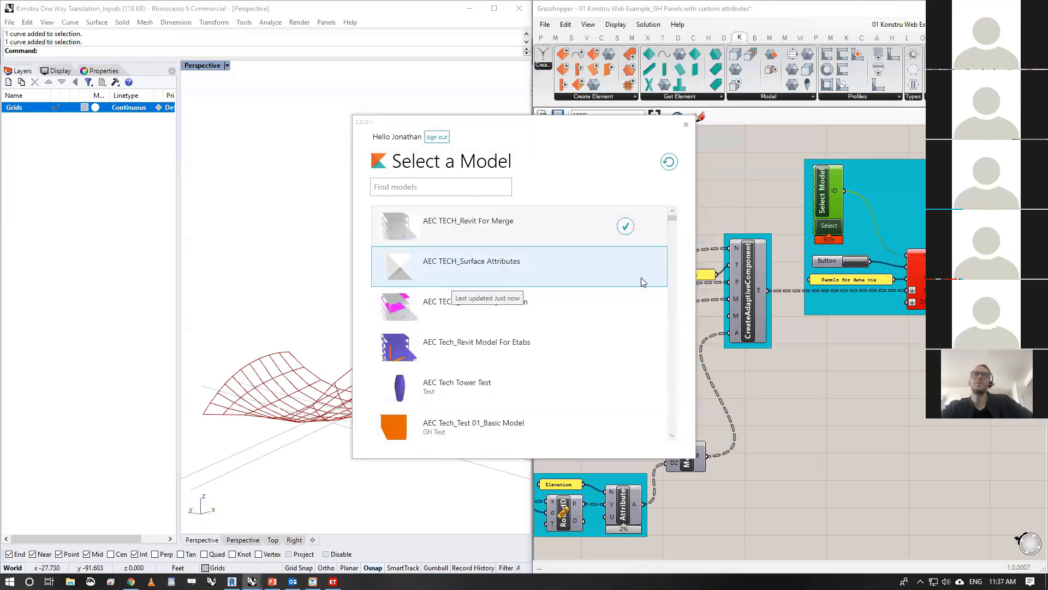
{"action": "left_click", "coordinate": [626, 269]}
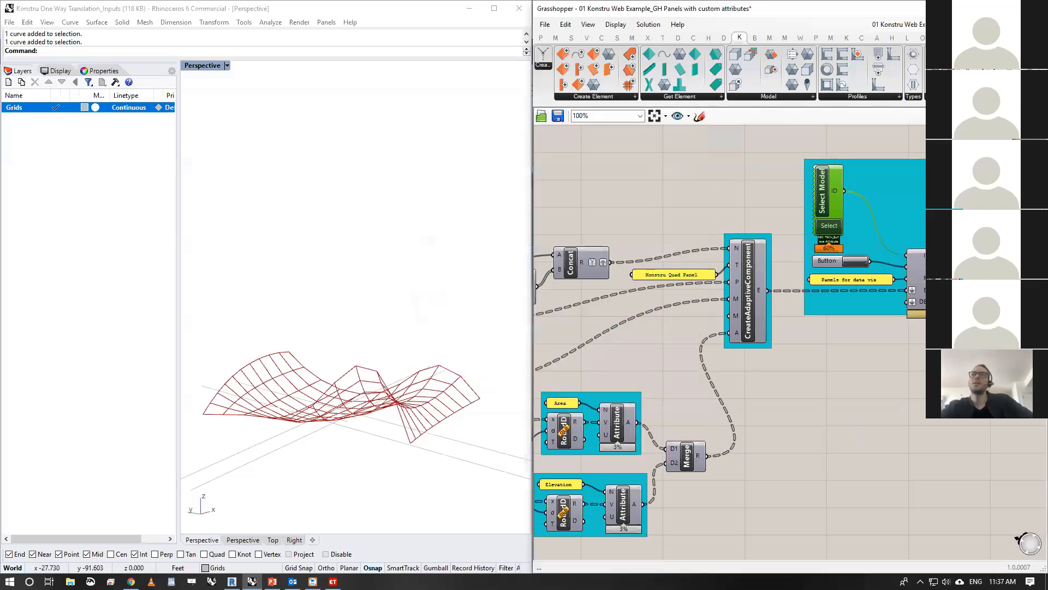
- Review the Area and Elevation attribute groups and their merge into the adaptive component against the surface shape in Rhino
{"action": "right_click_drag", "start_coordinate": [805, 355], "coordinate": [947, 286]}
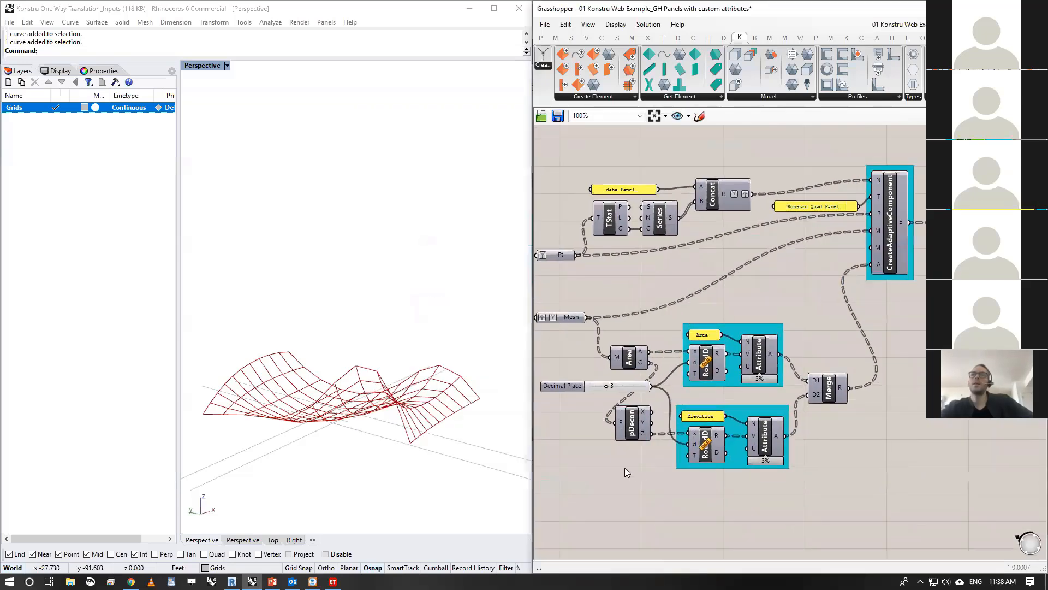
{"action": "scroll", "coordinate": [593, 376], "scroll_direction": "up", "scroll_amount": 2}
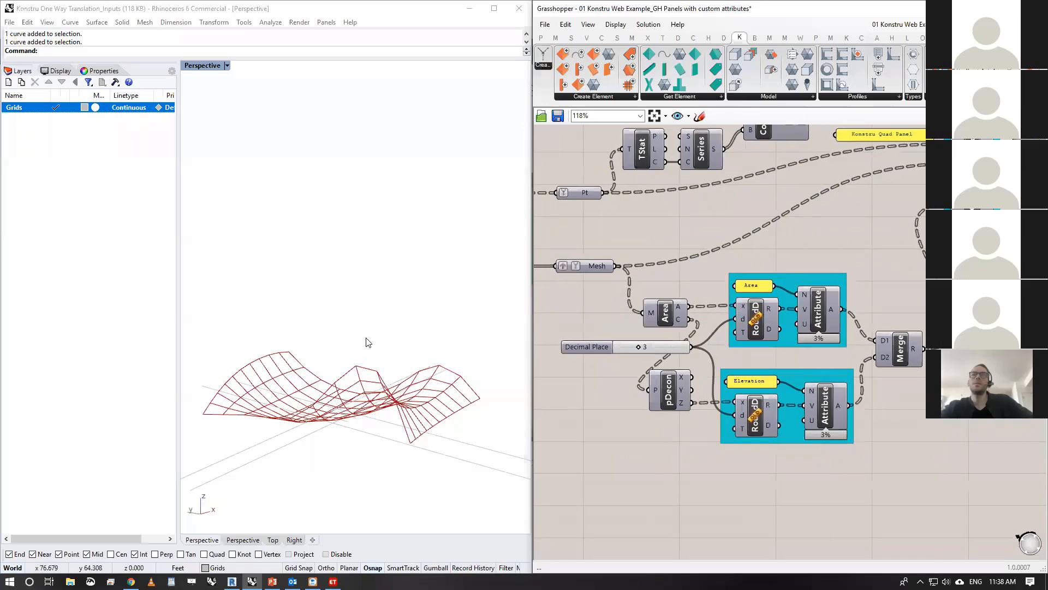
{"action": "right_click_drag", "start_coordinate": [368, 295], "coordinate": [437, 376]}
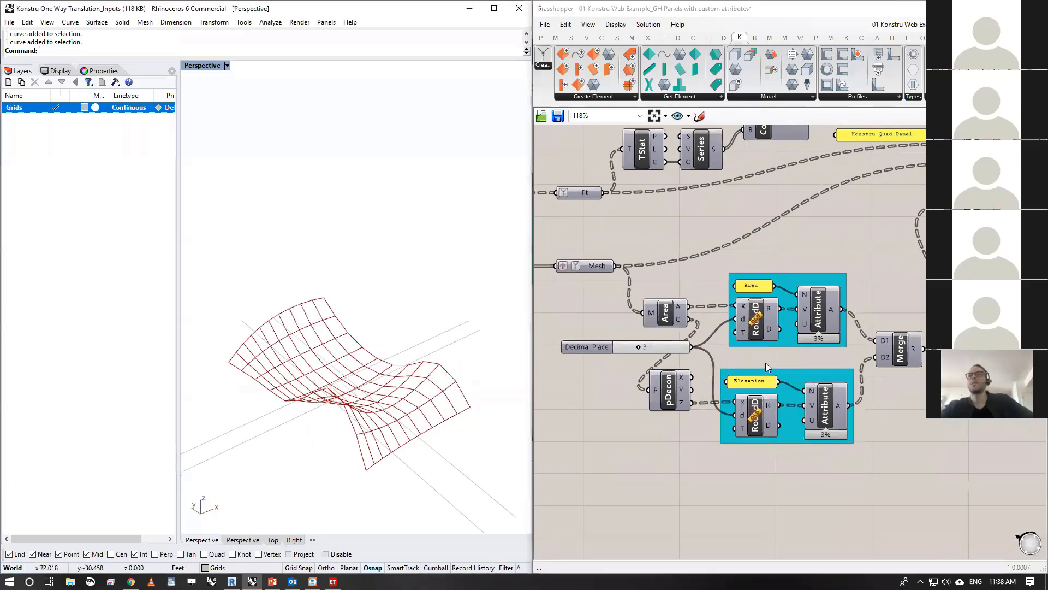
{"action": "right_click_drag", "start_coordinate": [905, 358], "coordinate": [857, 396]}
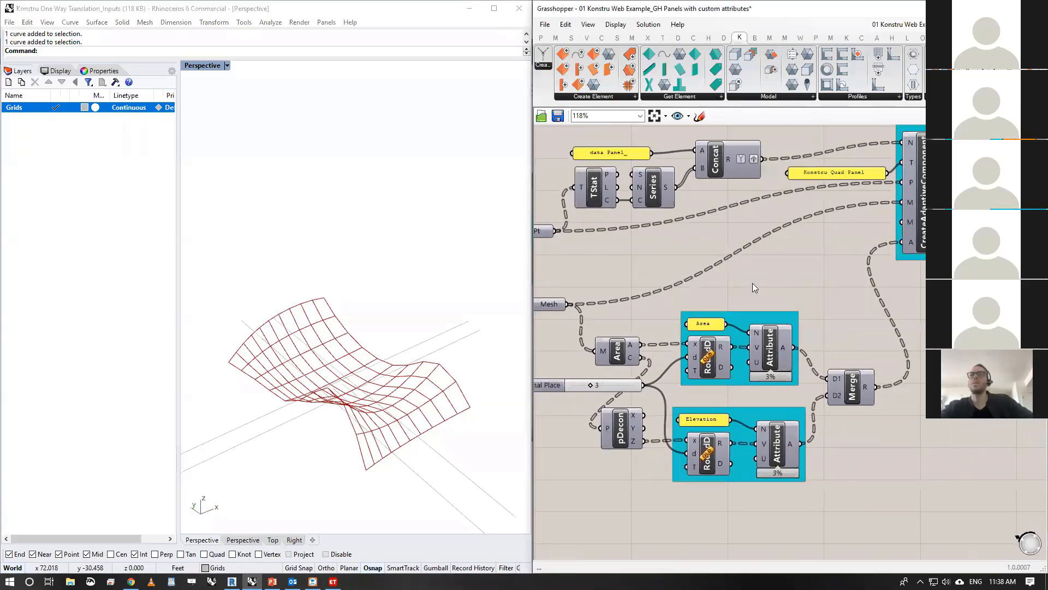
{"action": "right_click_drag", "start_coordinate": [854, 314], "coordinate": [841, 324]}
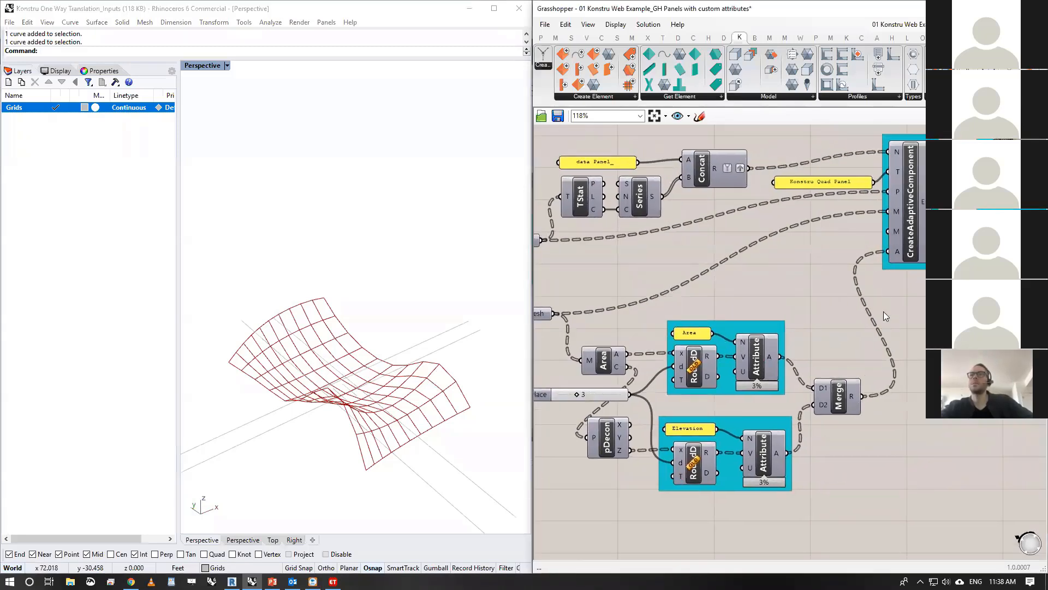
- Upload the adaptive panels from Grasshopper to the selected Konstru model, approving the reviewed changes, and open the result in the browser
{"action": "mouse_move", "coordinate": [895, 253]}
{"action": "right_click_drag", "start_coordinate": [923, 348], "coordinate": [686, 416]}
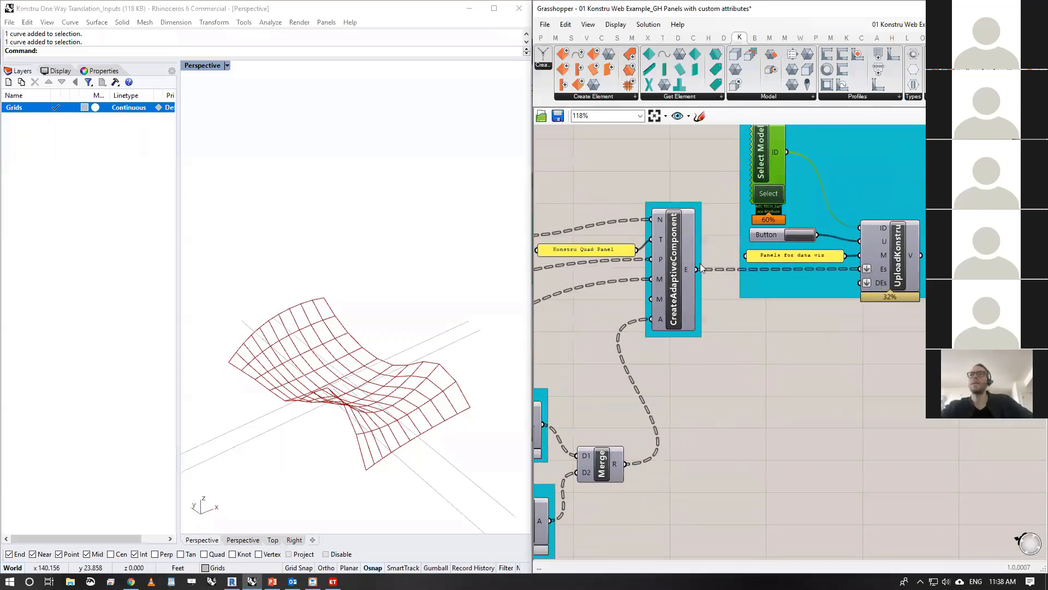
{"action": "mouse_move", "coordinate": [687, 270]}
{"action": "right_click_drag", "start_coordinate": [863, 256], "coordinate": [864, 292]}
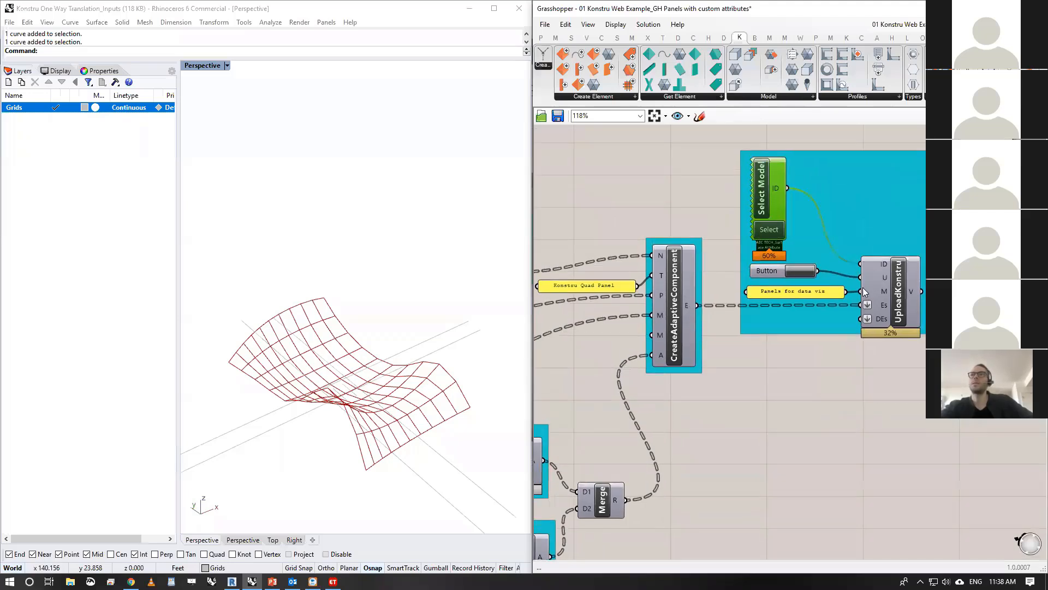
{"action": "left_click", "coordinate": [798, 269]}
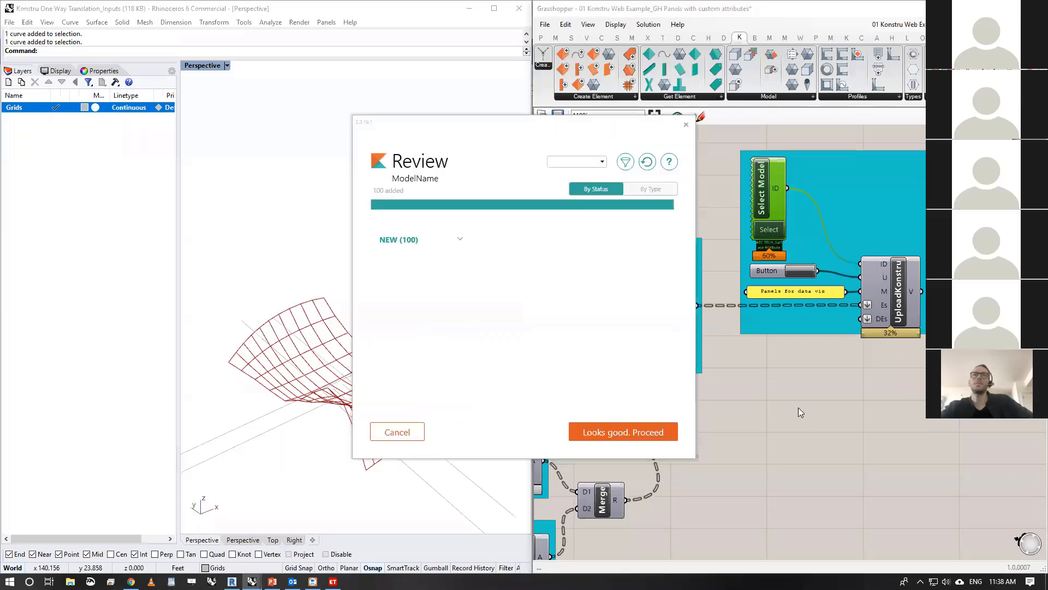
{"action": "left_click", "coordinate": [590, 434]}
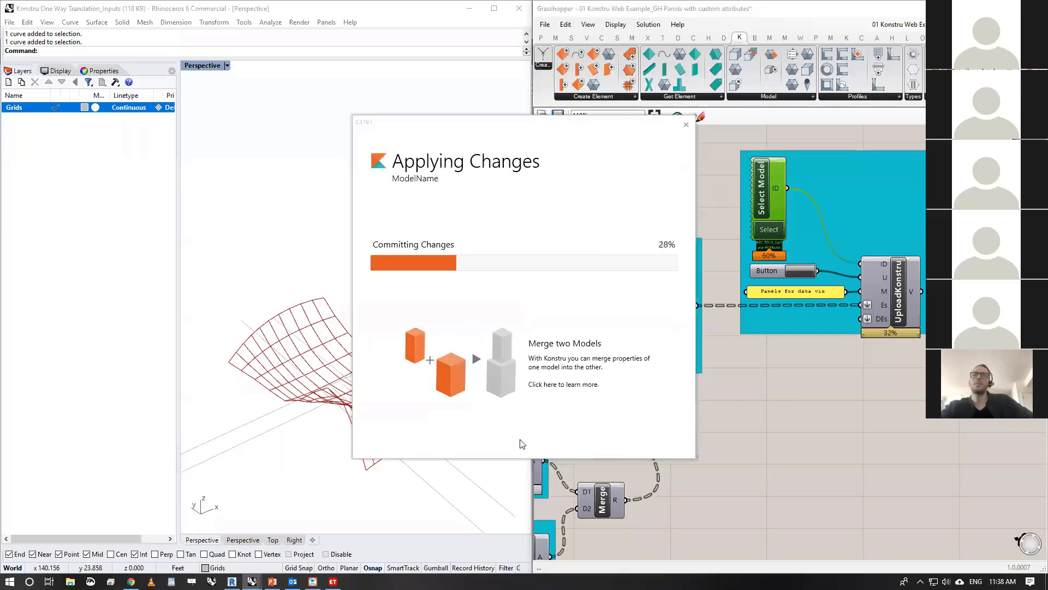
{"action": "left_click", "coordinate": [545, 436]}
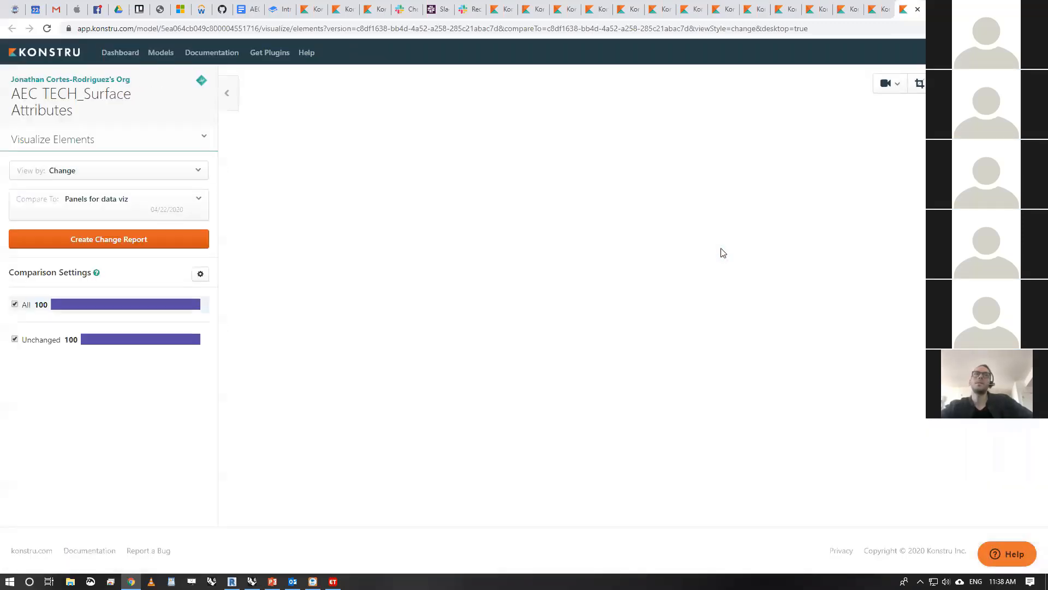
- Inspect the element details of data Panel_44 for its Area and Elevation attributes, and close them again
{"action": "left_click_drag", "start_coordinate": [818, 281], "coordinate": [623, 382]}
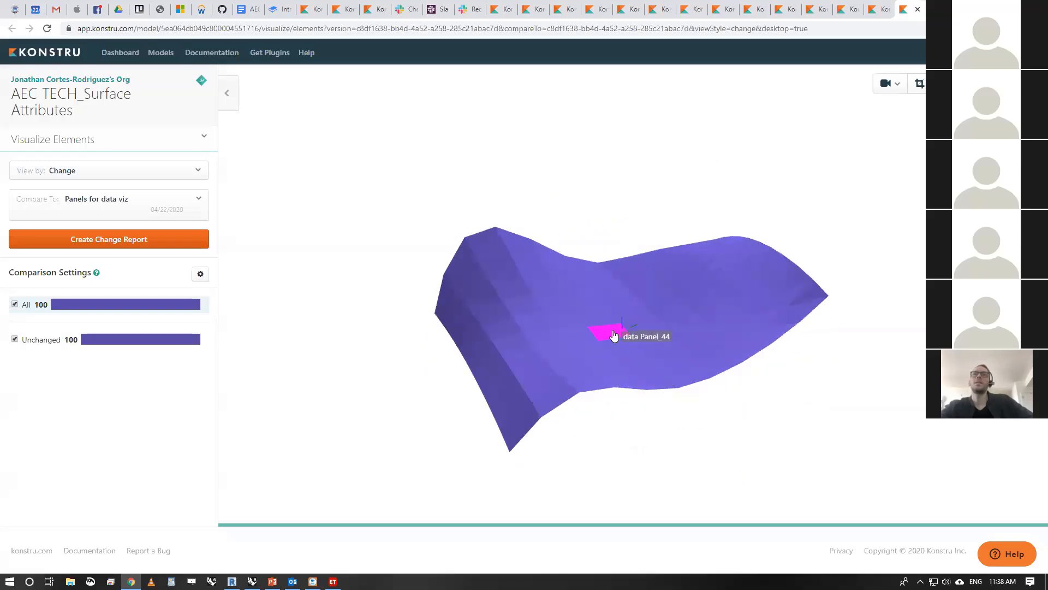
{"action": "left_click", "coordinate": [613, 339]}
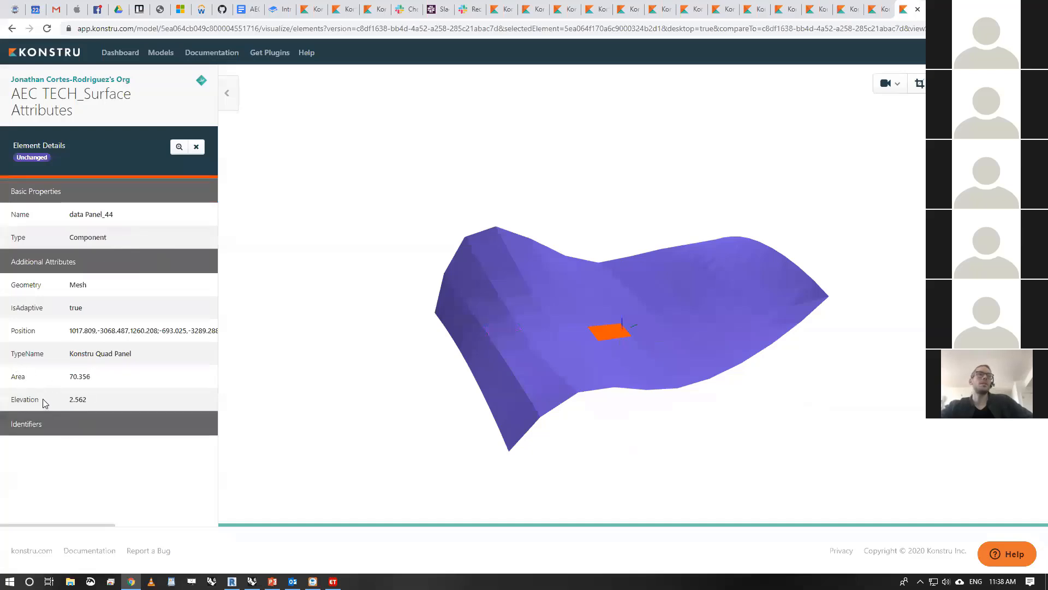
{"action": "left_click", "coordinate": [507, 214]}
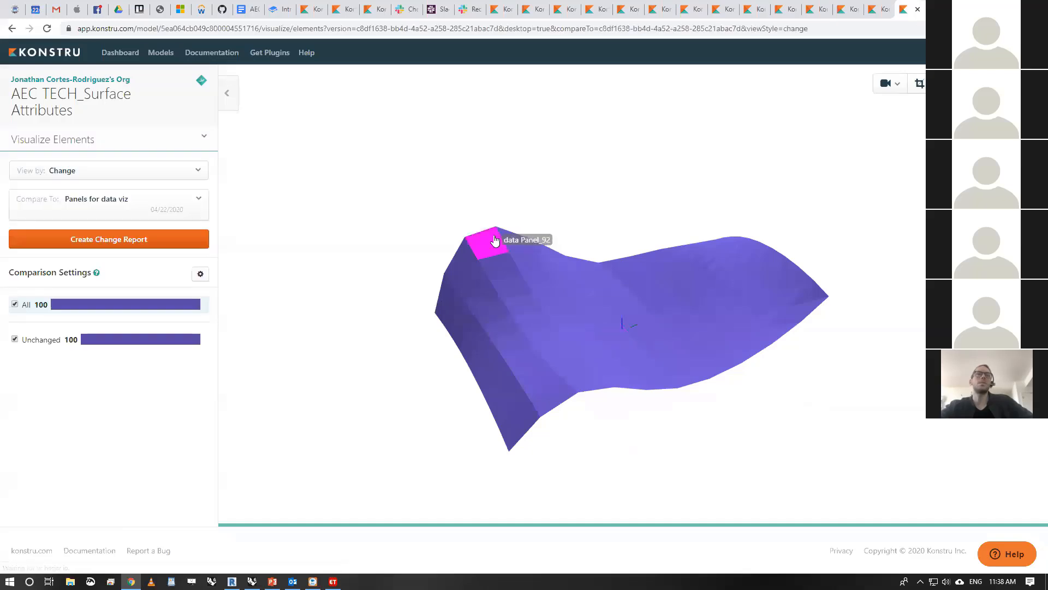
- Color the surface model by attribute, using Area as the attribute name
{"action": "left_click", "coordinate": [70, 173]}
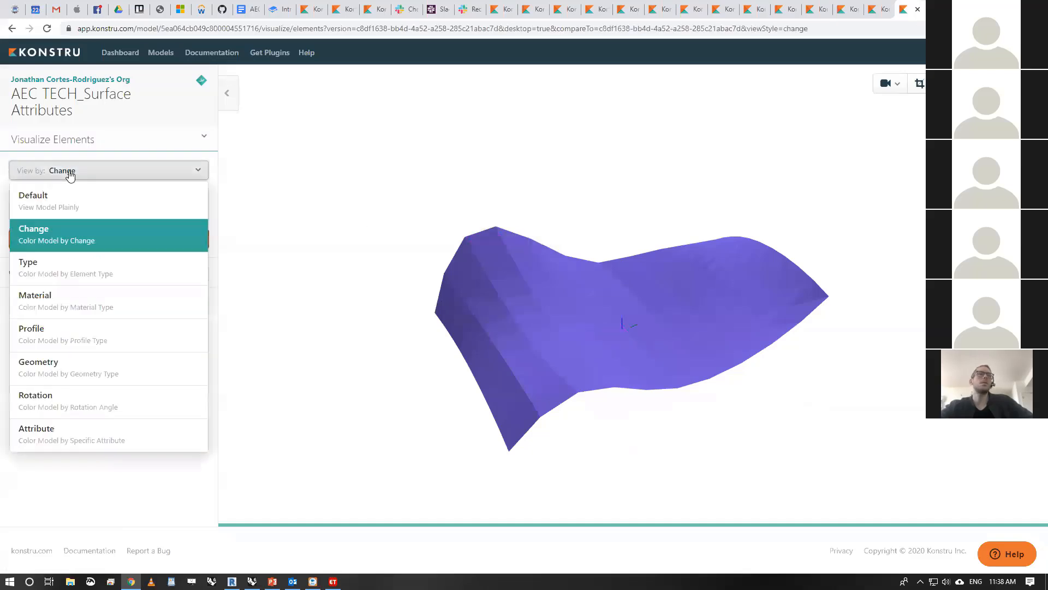
{"action": "left_click", "coordinate": [74, 442]}
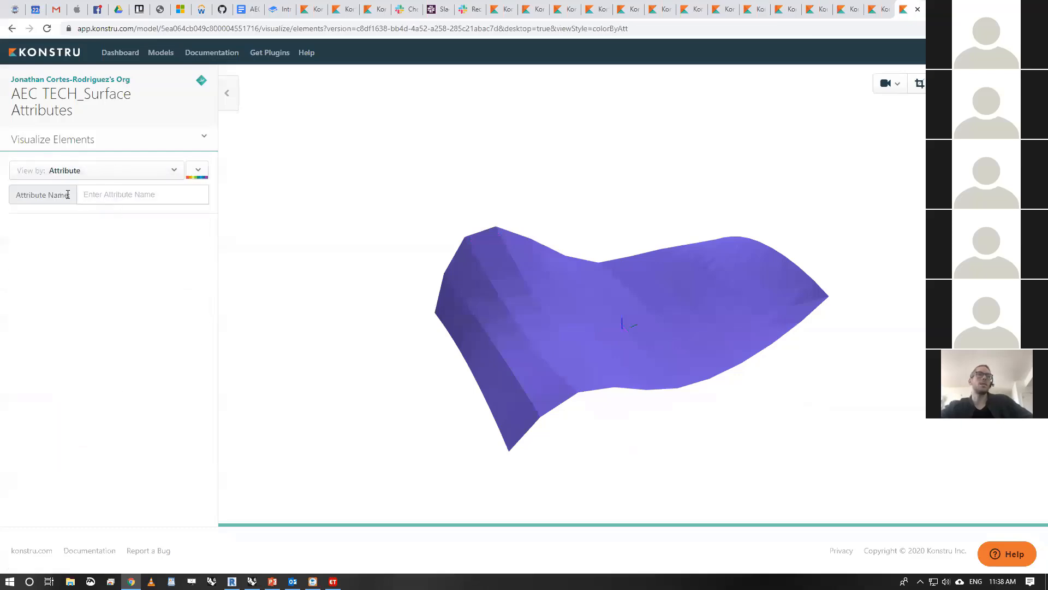
{"action": "left_click", "coordinate": [140, 198]}
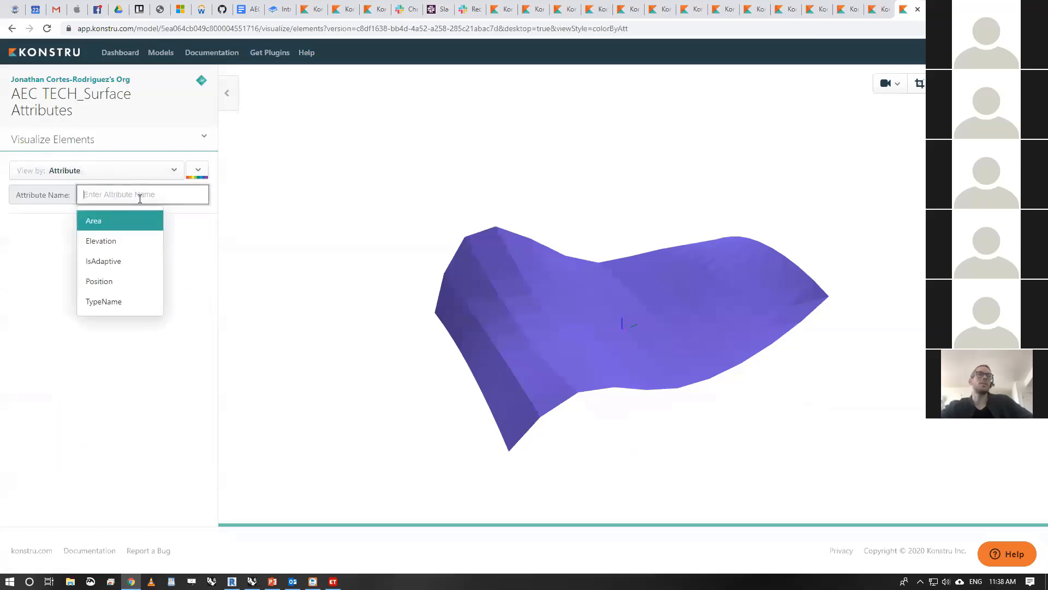
{"action": "left_click", "coordinate": [115, 221]}
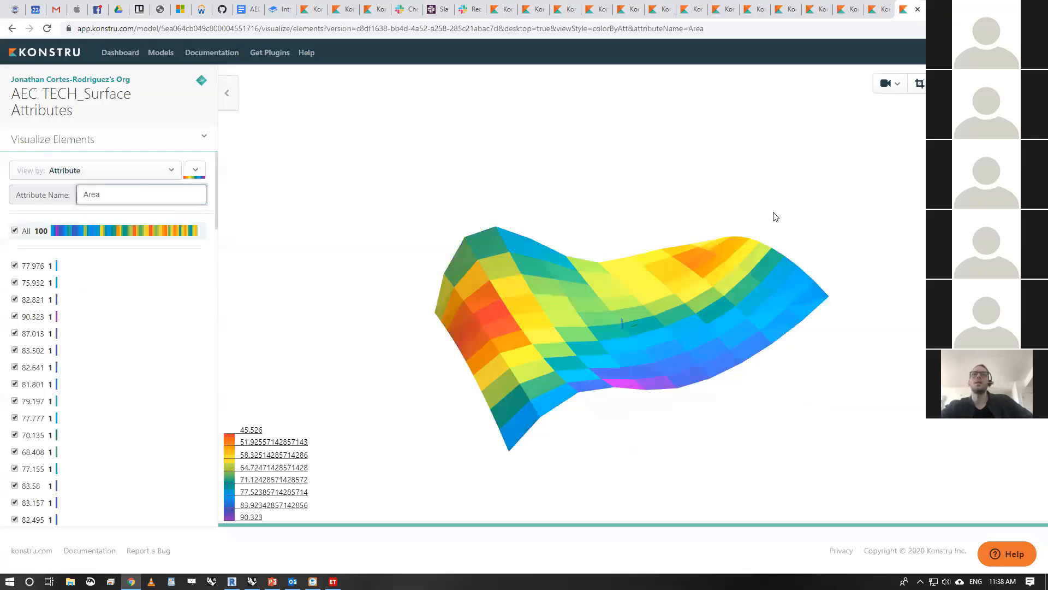
{"action": "left_click_drag", "start_coordinate": [686, 195], "coordinate": [584, 180]}
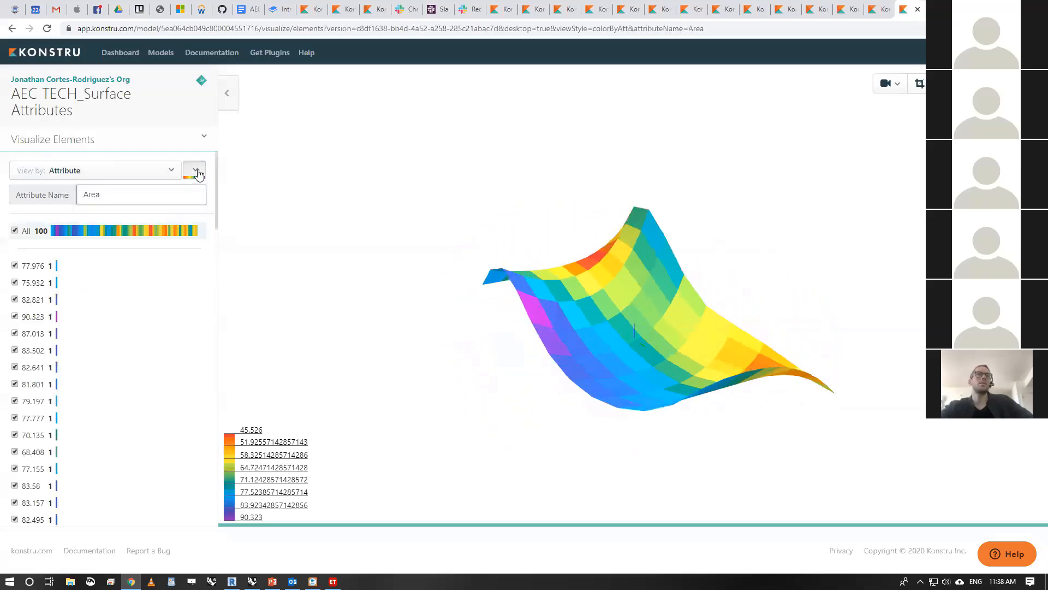
- Try several color gradients on the Area visualization and switch back to the original rainbow gradient
{"action": "left_click", "coordinate": [196, 173]}
{"action": "left_click", "coordinate": [164, 400]}
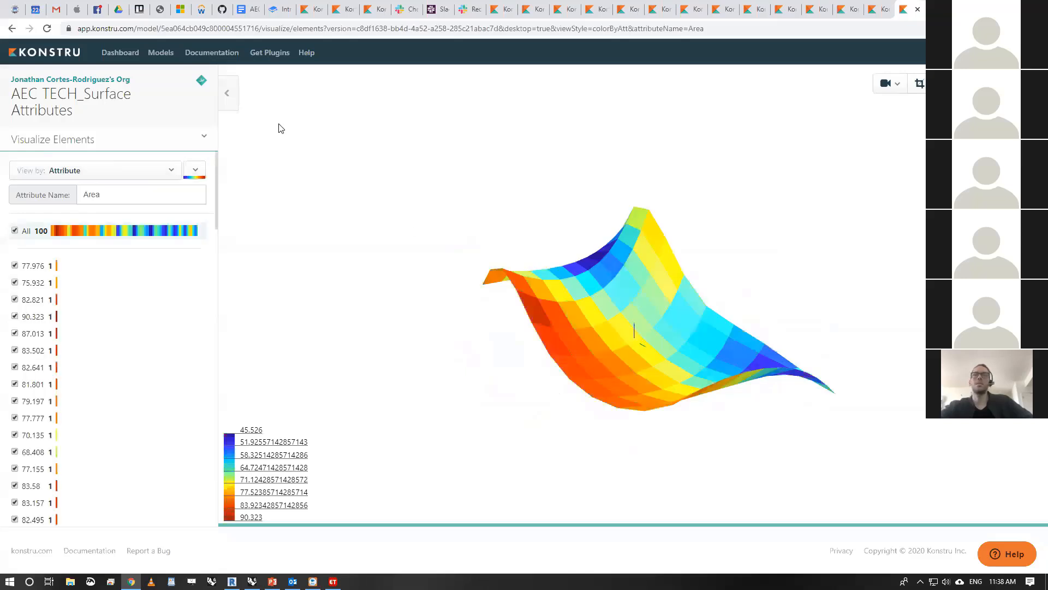
{"action": "left_click", "coordinate": [199, 178]}
{"action": "left_click", "coordinate": [180, 291]}
{"action": "left_click", "coordinate": [195, 170]}
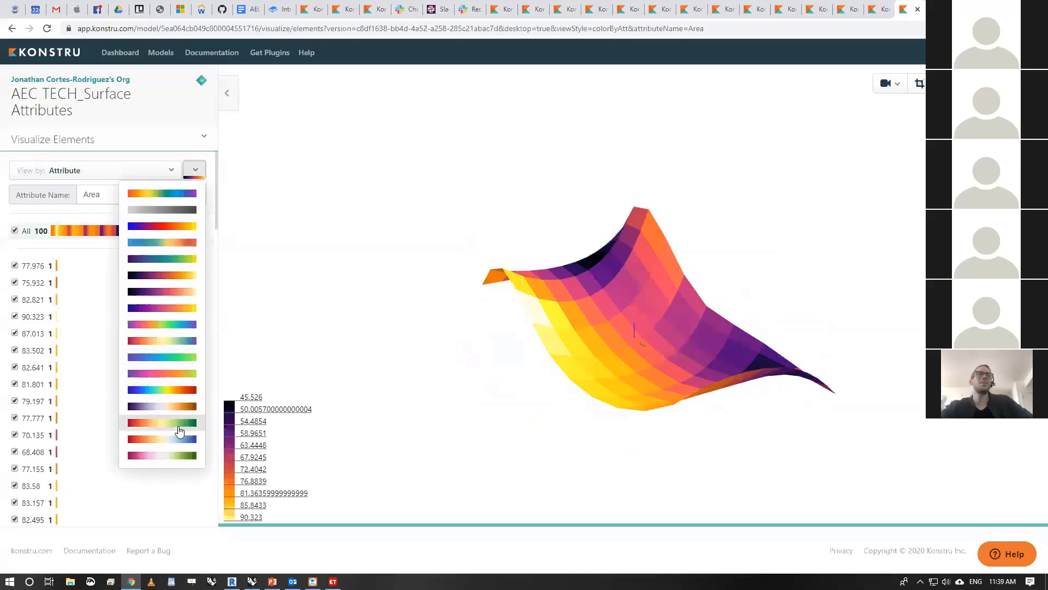
{"action": "left_click", "coordinate": [175, 455]}
{"action": "left_click", "coordinate": [195, 172]}
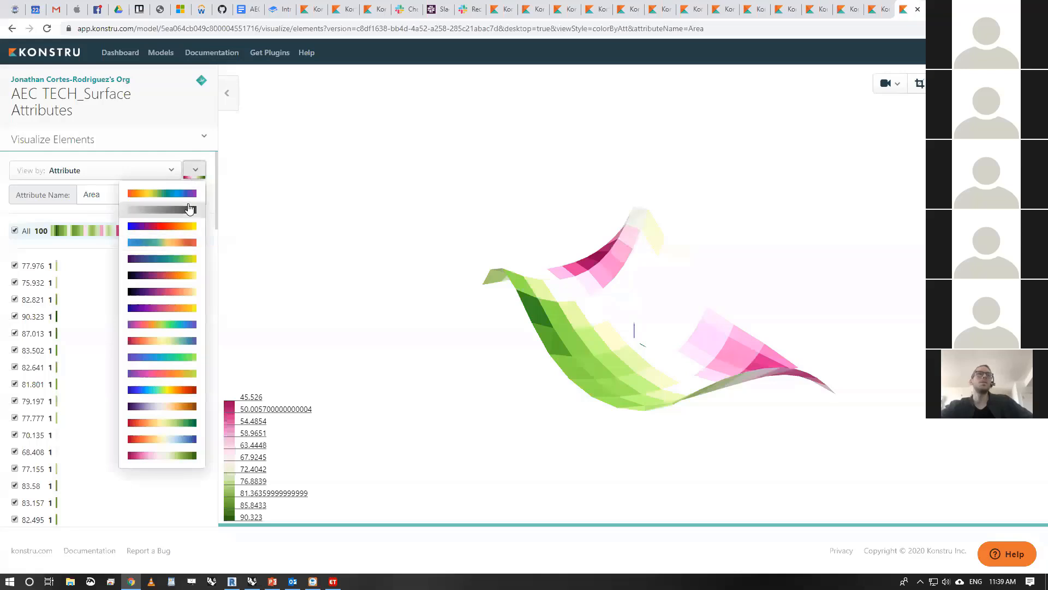
{"action": "left_click", "coordinate": [188, 194]}
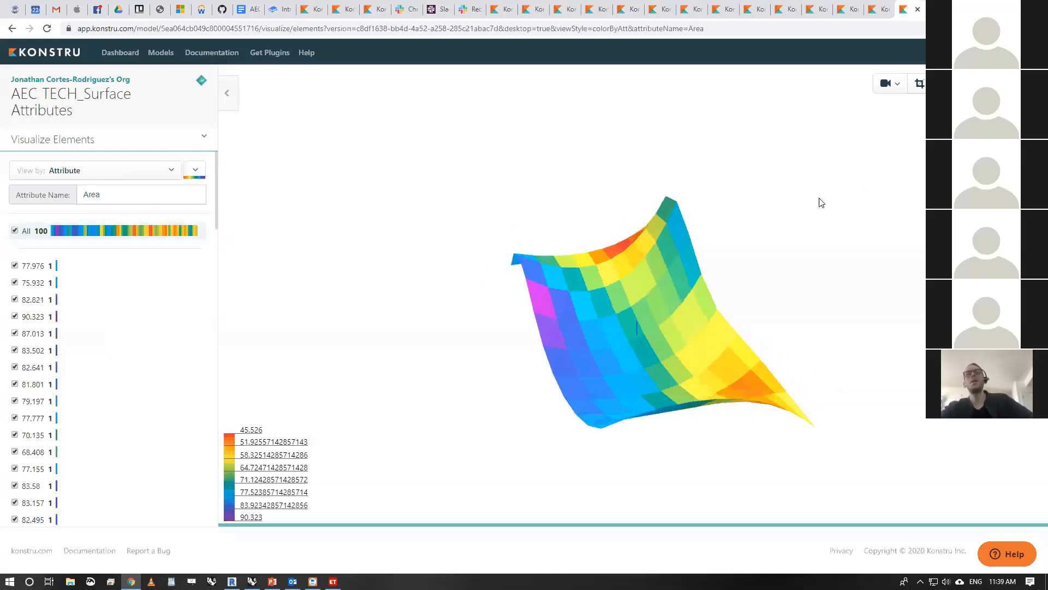
- Change the attribute that colors the panels to Elevation
{"action": "left_click_drag", "start_coordinate": [822, 202], "coordinate": [559, 226]}
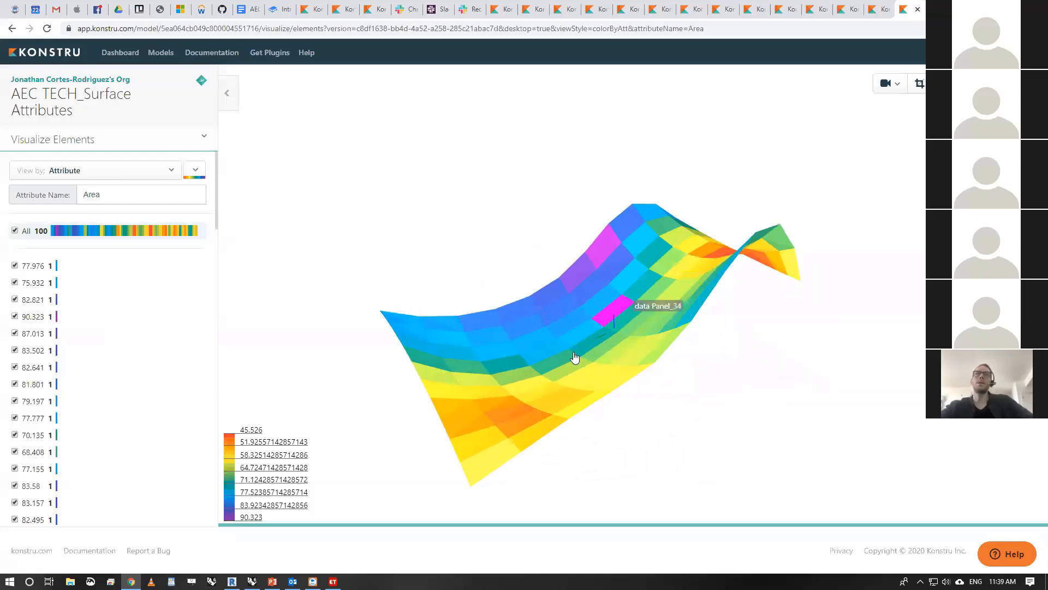
{"action": "left_click_drag", "start_coordinate": [718, 273], "coordinate": [852, 222]}
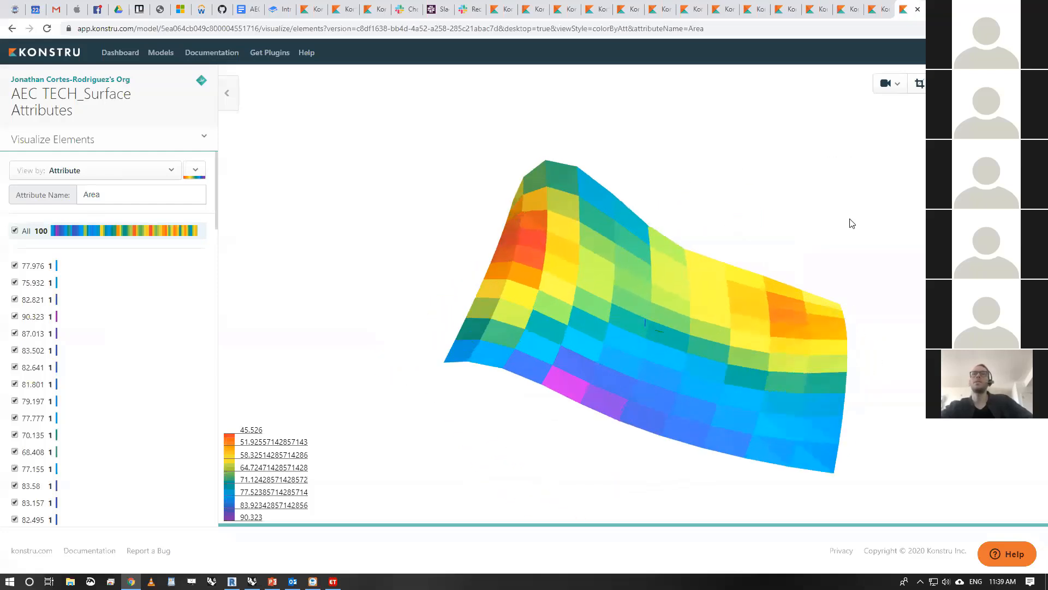
{"action": "left_click", "coordinate": [543, 285]}
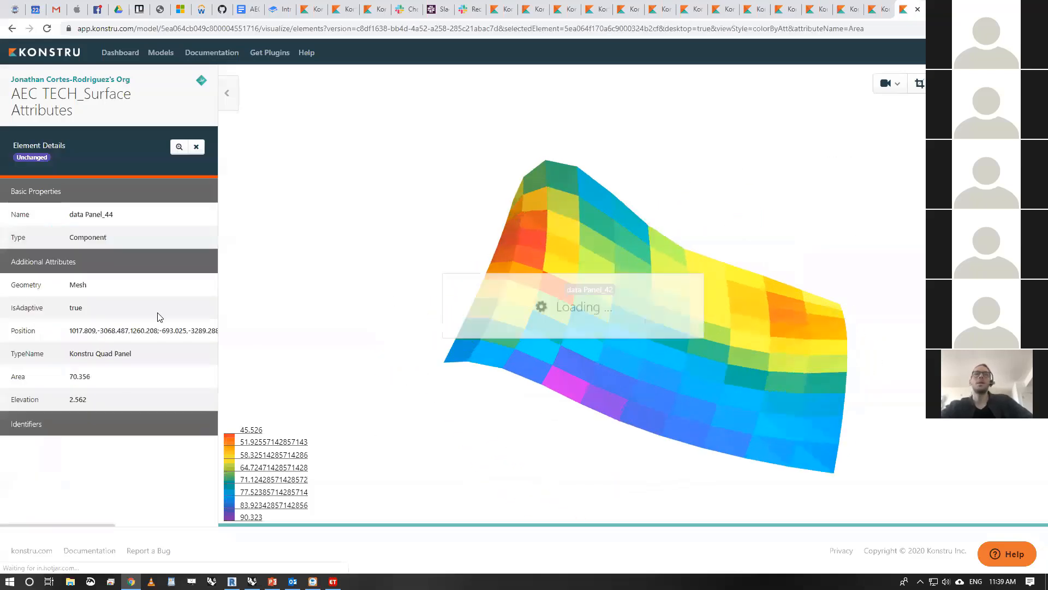
{"action": "left_click", "coordinate": [129, 173]}
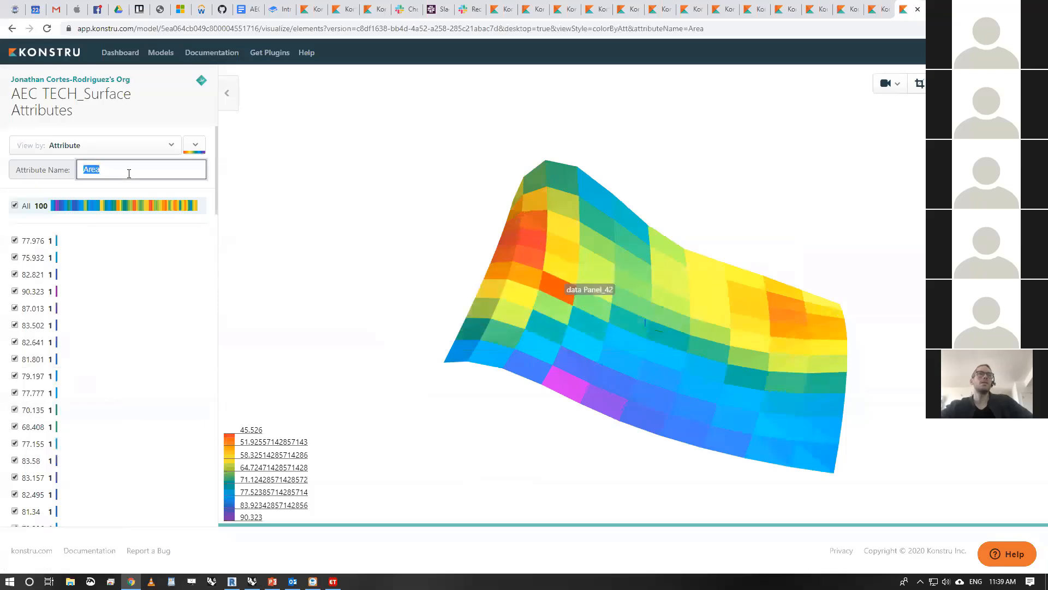
{"action": "type", "text": "ele"}
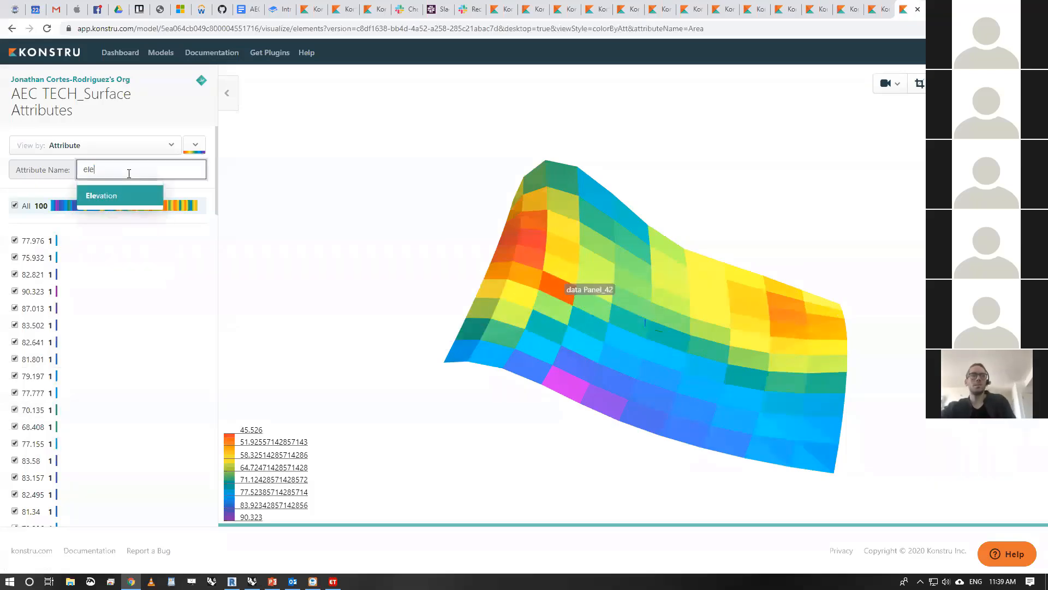
{"action": "left_click", "coordinate": [120, 200]}
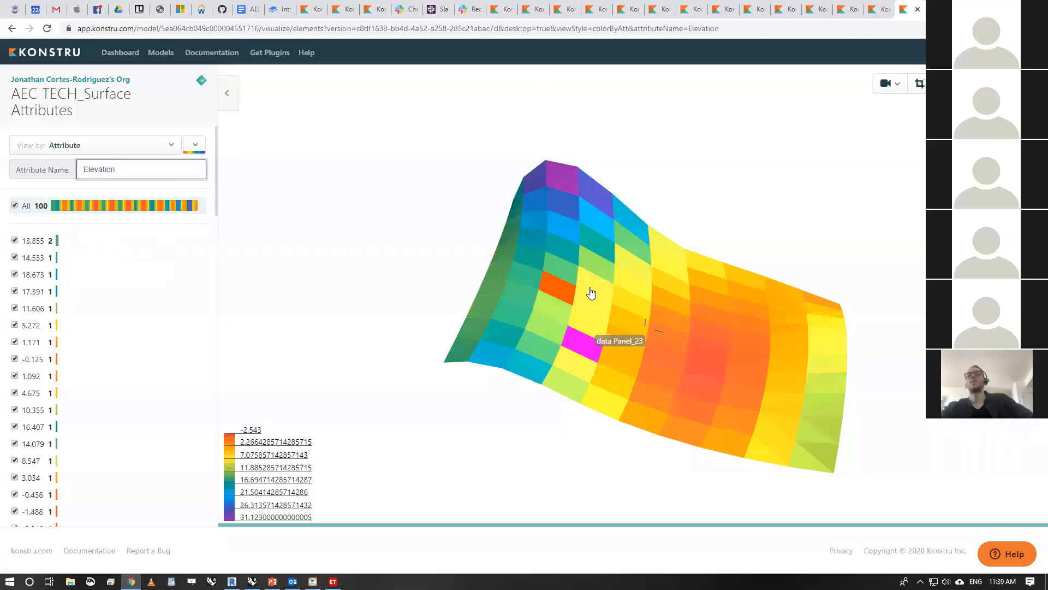
- Inspect the element details of data Panel_23 and view the elevation coloring from another side of the surface
{"action": "left_click", "coordinate": [591, 358]}
{"action": "left_click_drag", "start_coordinate": [790, 202], "coordinate": [513, 153]}
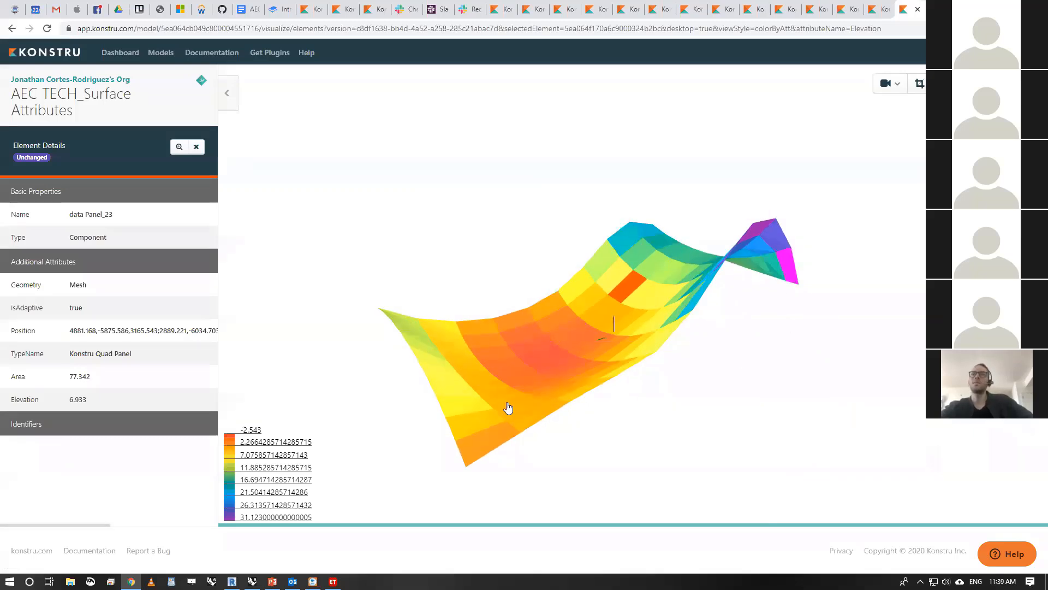
{"action": "left_click_drag", "start_coordinate": [624, 395], "coordinate": [684, 270]}
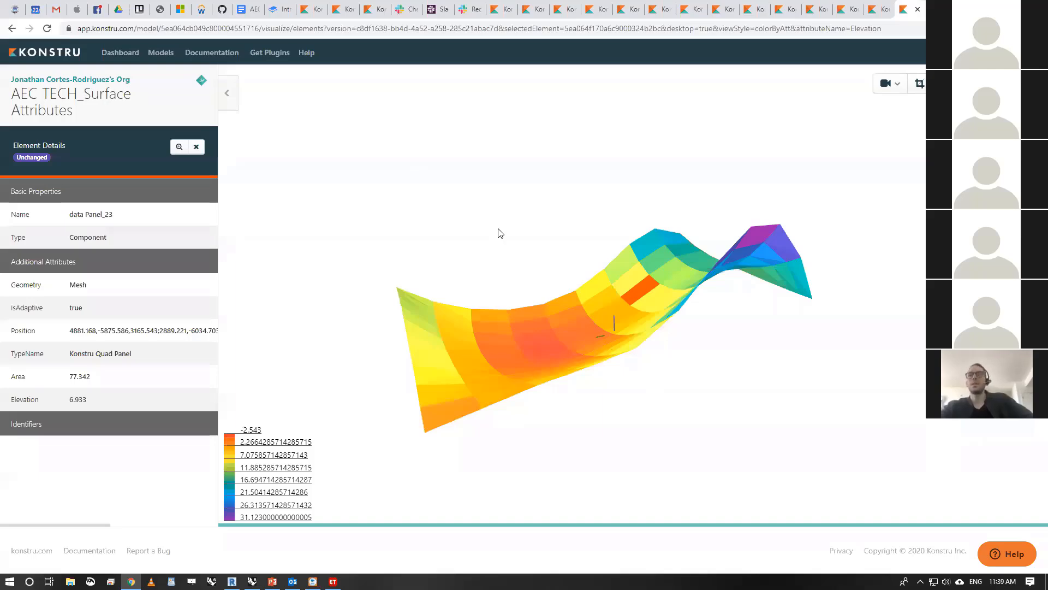
- Look through the Konstru models open in the other browser tabs and return to AEC TECH_Surface Attributes
{"action": "left_click", "coordinate": [493, 9]}
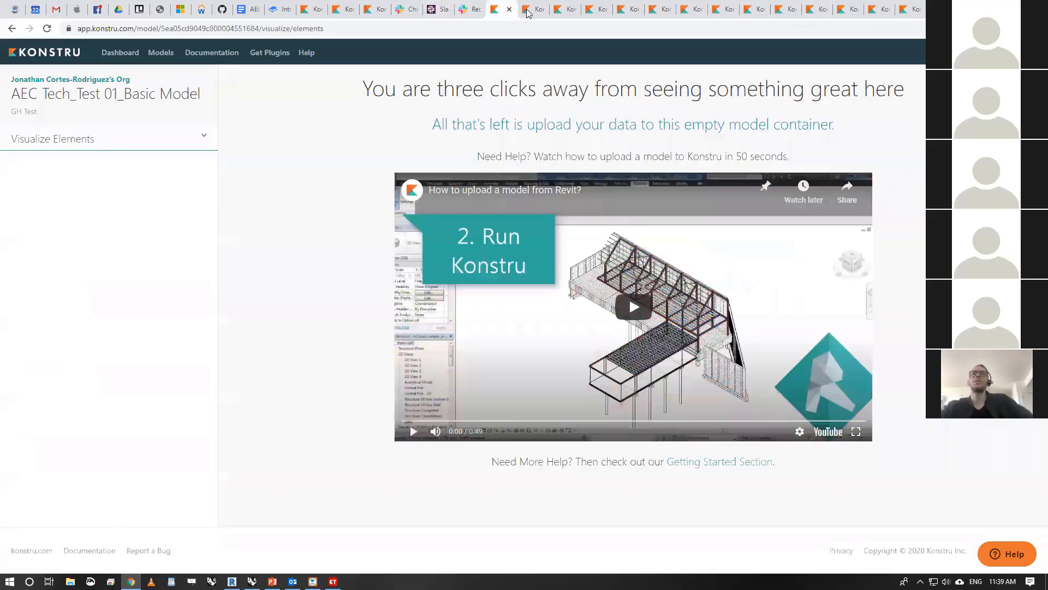
{"action": "left_click", "coordinate": [535, 12]}
{"action": "left_click", "coordinate": [568, 13]}
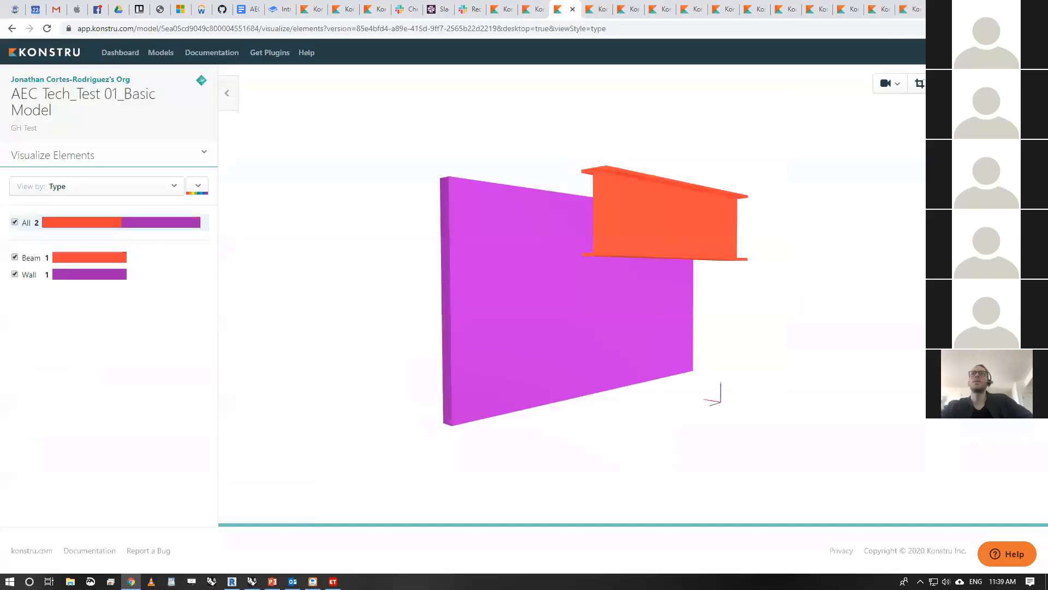
{"action": "left_click", "coordinate": [606, 9]}
{"action": "left_click", "coordinate": [632, 10]}
{"action": "left_click", "coordinate": [662, 11]}
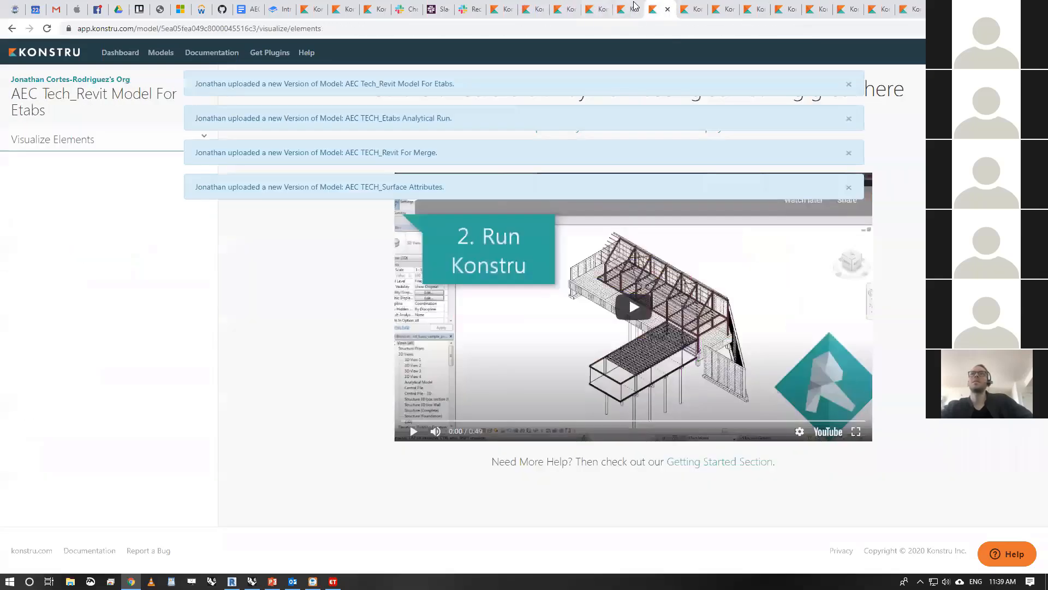
{"action": "left_click", "coordinate": [631, 9]}
{"action": "left_click", "coordinate": [675, 9]}
{"action": "left_click", "coordinate": [698, 9]}
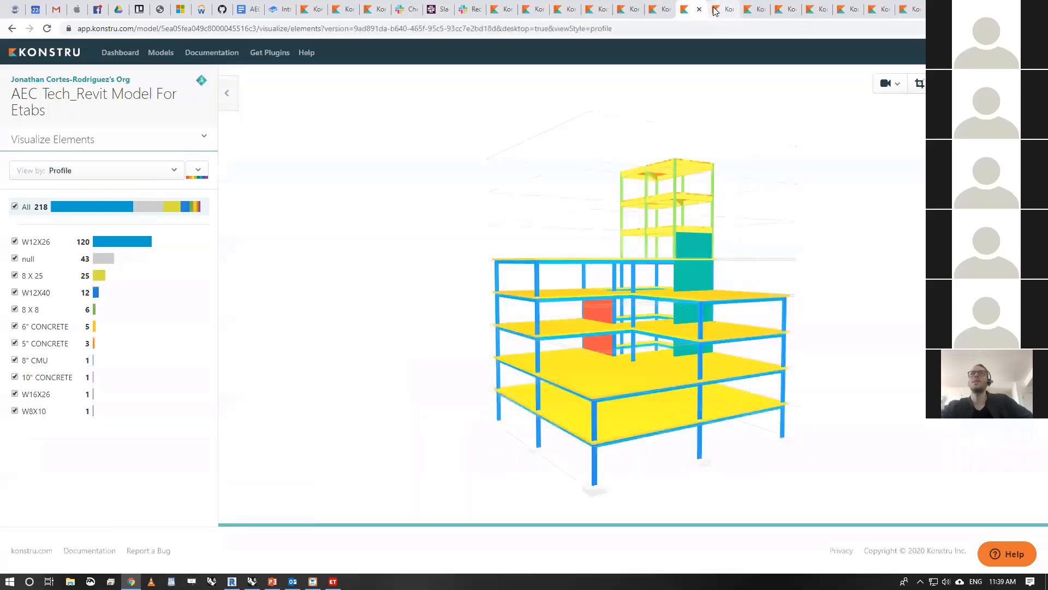
{"action": "left_click", "coordinate": [728, 10]}
{"action": "left_click", "coordinate": [759, 10]}
{"action": "left_click", "coordinate": [789, 10]}
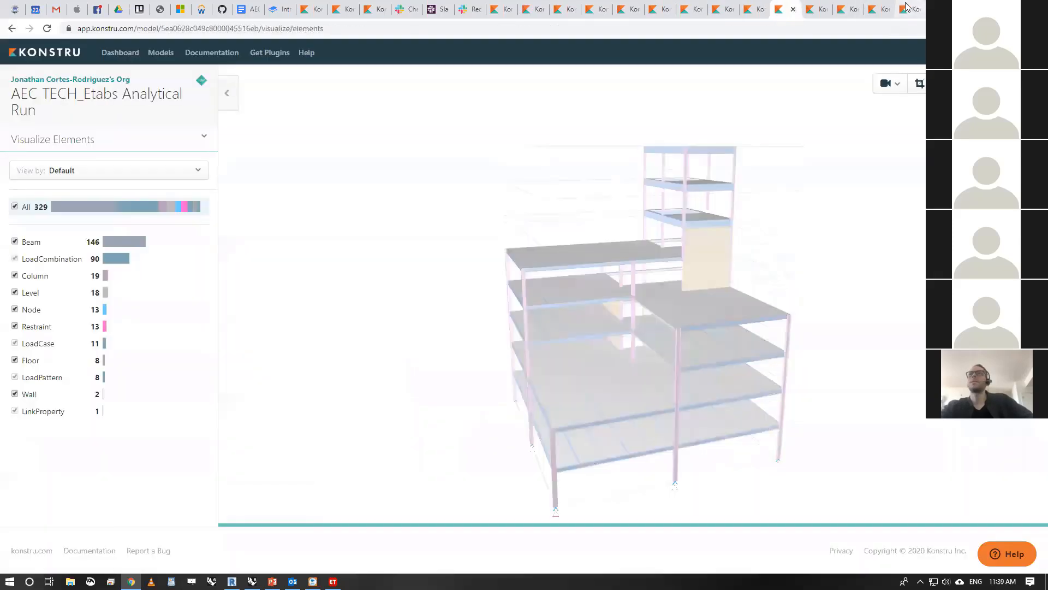
{"action": "left_click", "coordinate": [909, 8]}
- From the full models list in a new tab, open the AEC Tech Virtual Academy 2020 Cornell Tech and W57 models in separate tabs
{"action": "middle_click", "coordinate": [68, 53]}
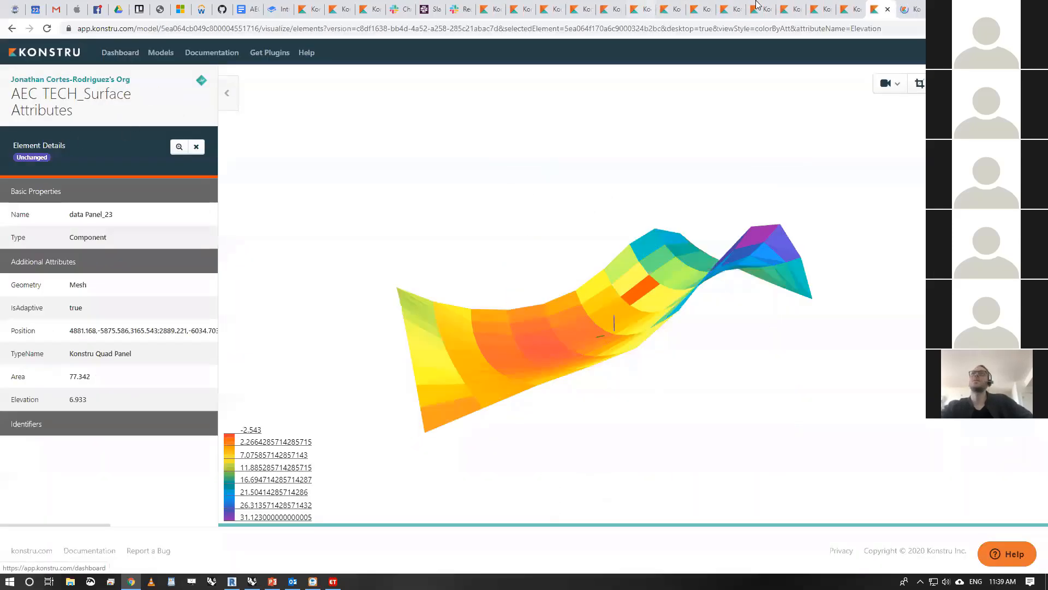
{"action": "left_click", "coordinate": [904, 10]}
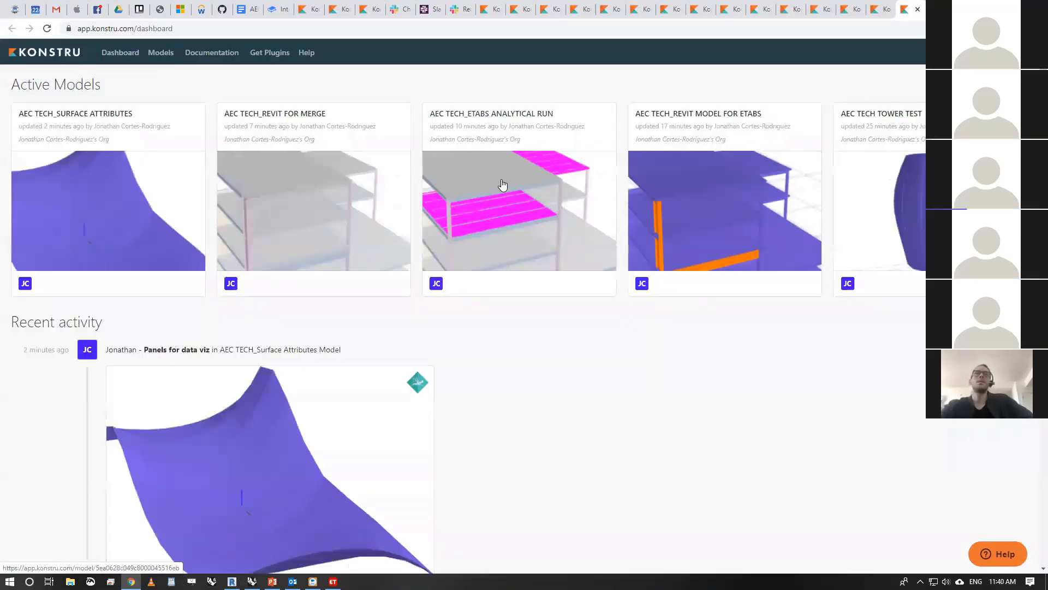
{"action": "left_click", "coordinate": [167, 54]}
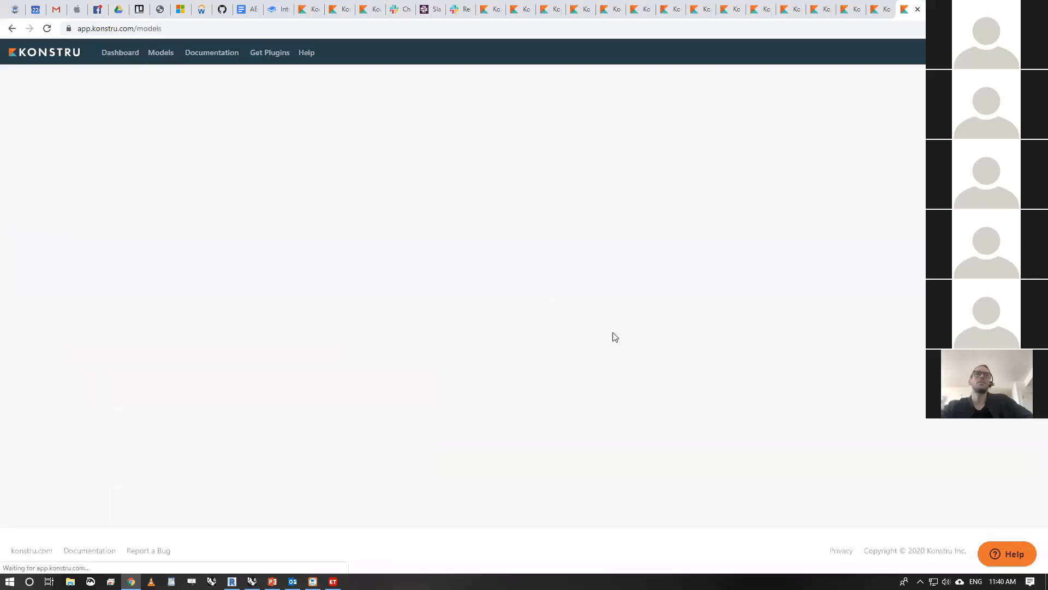
{"action": "scroll", "coordinate": [390, 214], "scroll_direction": "down", "scroll_amount": 1}
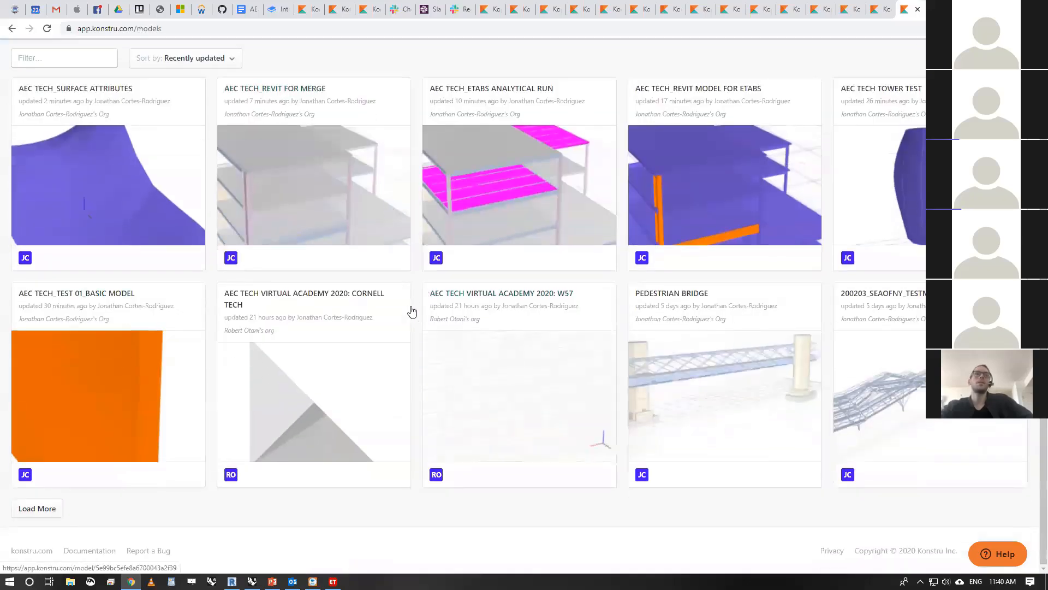
{"action": "middle_click", "coordinate": [378, 323]}
{"action": "middle_click", "coordinate": [535, 357]}
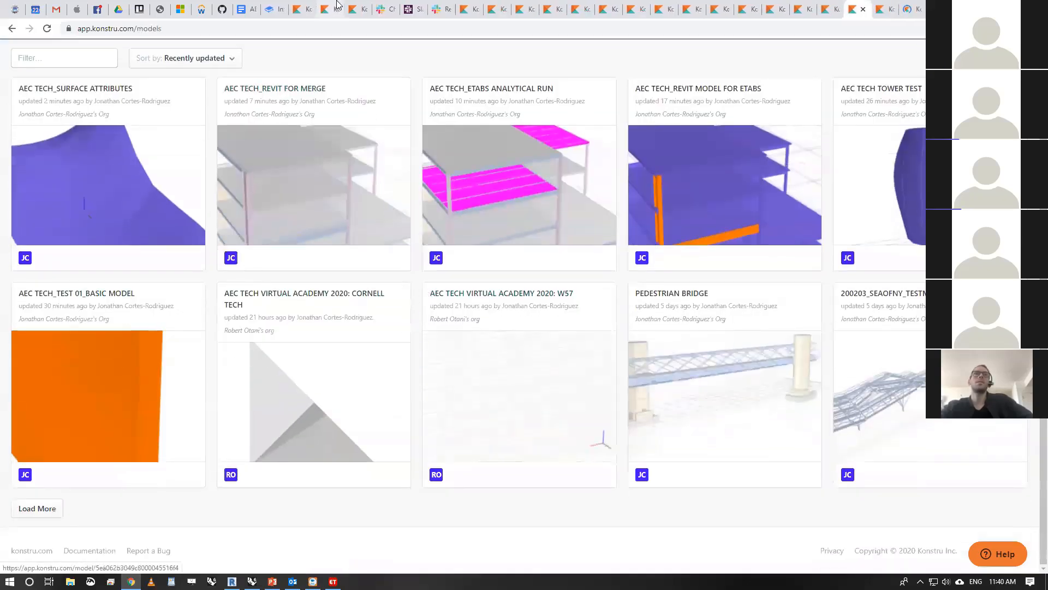
- Examine the Cornell Tech model from several sides with the side panel collapsed, and view the W57 model from another angle
{"action": "left_click", "coordinate": [298, 14]}
{"action": "left_click", "coordinate": [327, 9]}
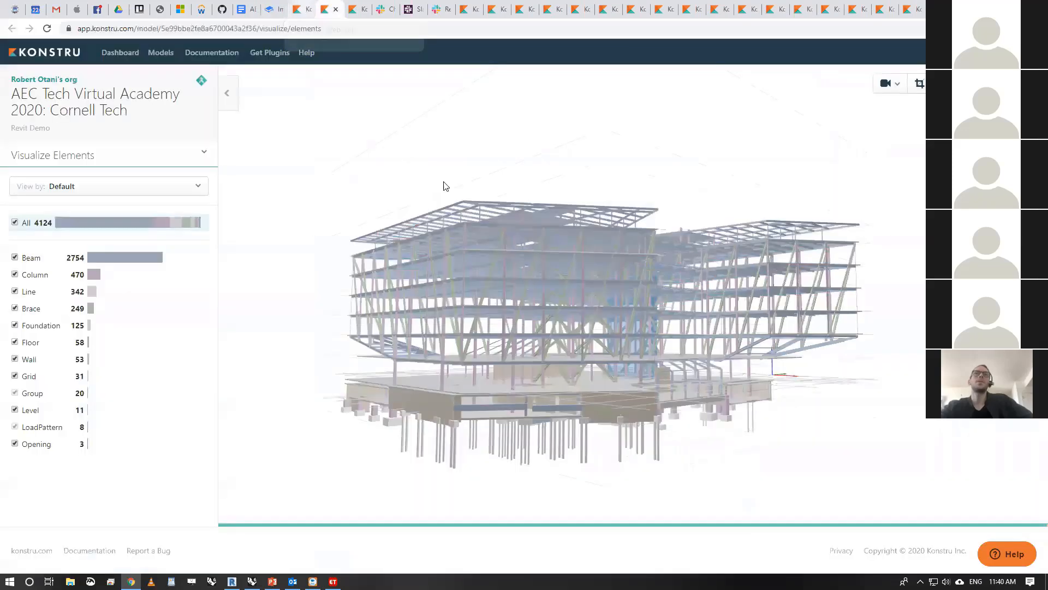
{"action": "mouse_move", "coordinate": [819, 405]}
{"action": "left_mouse_down"}
{"action": "mouse_move", "coordinate": [681, 385]}
{"action": "mouse_move", "coordinate": [612, 388]}
{"action": "mouse_move", "coordinate": [583, 408]}
{"action": "mouse_move", "coordinate": [819, 391]}
{"action": "mouse_move", "coordinate": [830, 403]}
{"action": "mouse_move", "coordinate": [818, 395]}
{"action": "left_mouse_up"}
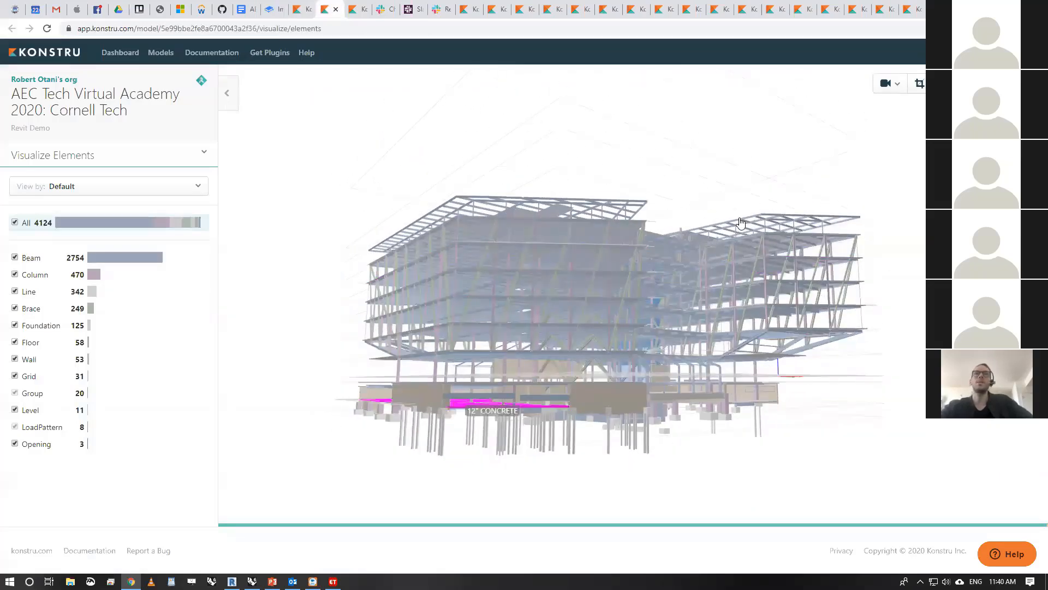
{"action": "left_click_drag", "start_coordinate": [741, 223], "coordinate": [725, 137]}
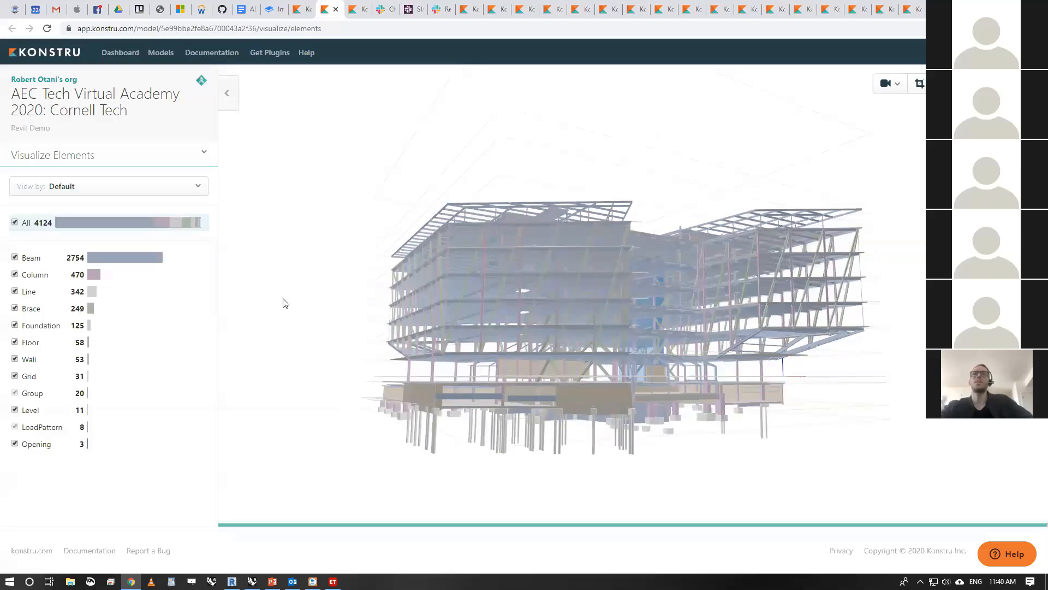
{"action": "left_click", "coordinate": [227, 94]}
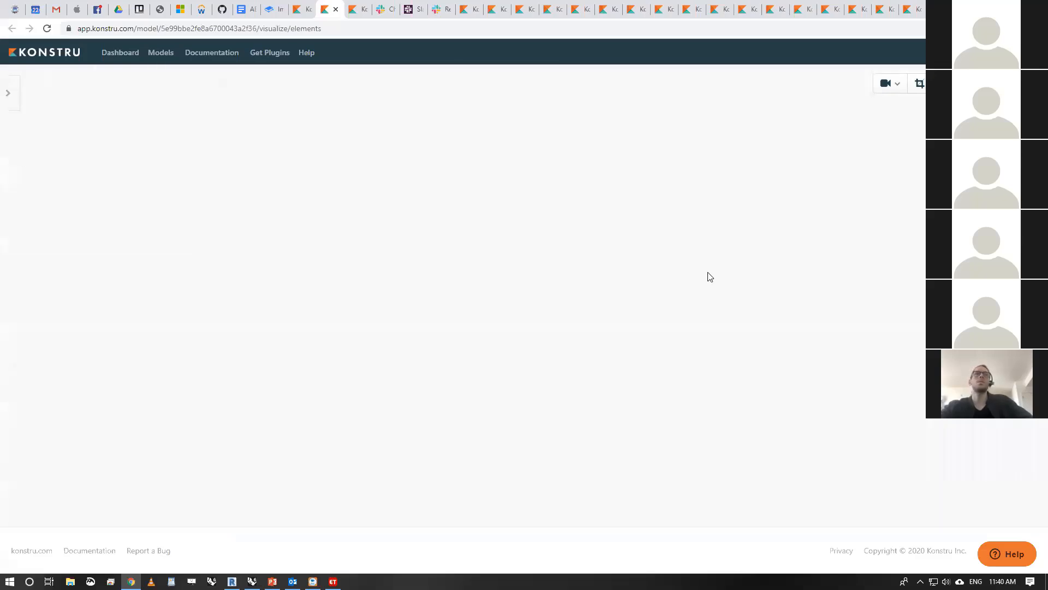
{"action": "left_click_drag", "start_coordinate": [852, 280], "coordinate": [507, 192]}
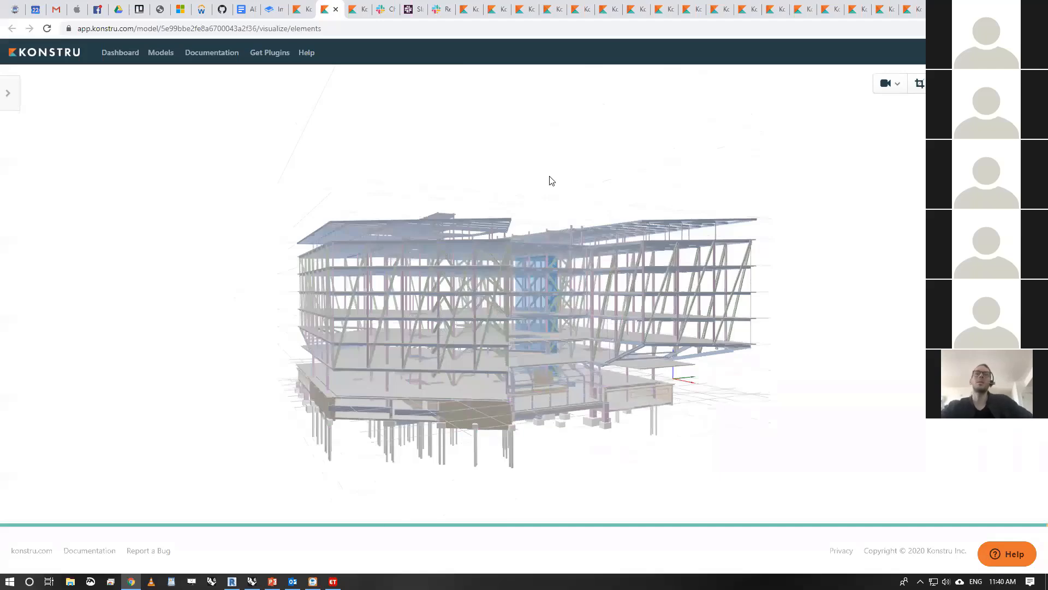
{"action": "left_click", "coordinate": [359, 11]}
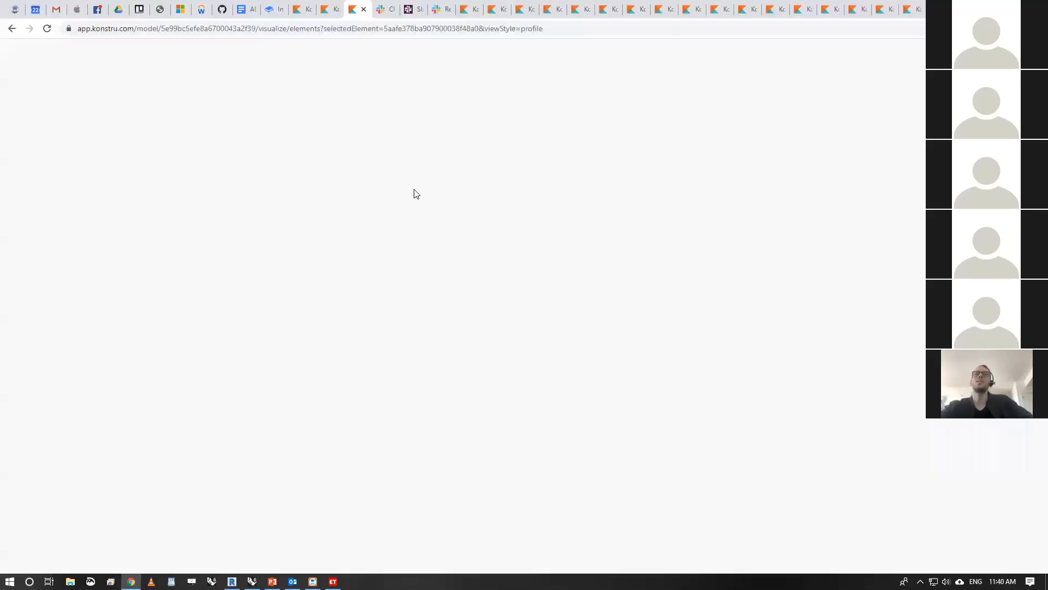
{"action": "left_click_drag", "start_coordinate": [872, 237], "coordinate": [472, 258]}
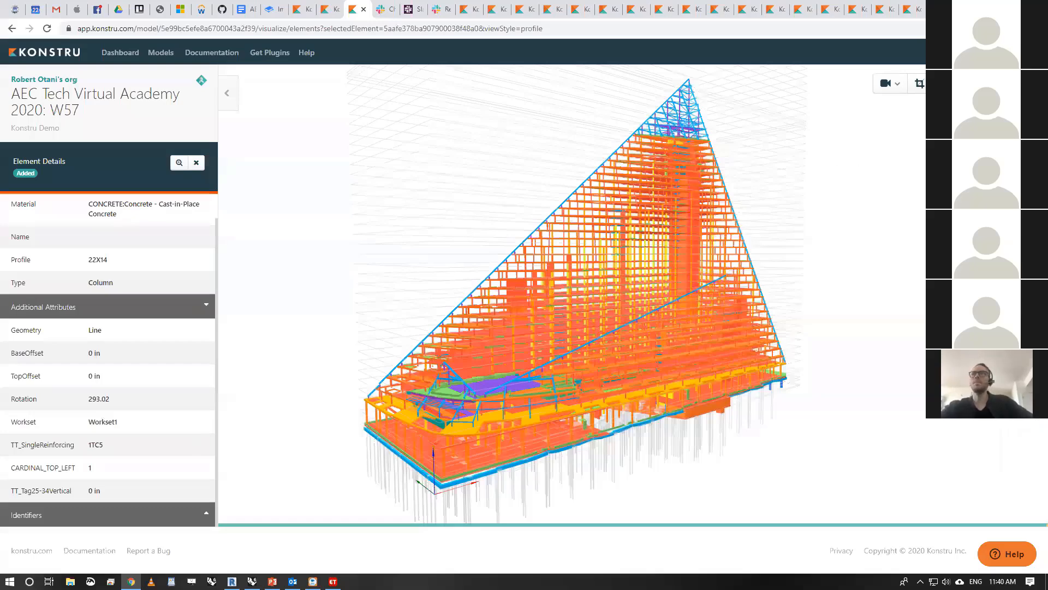
- Switch to the PowerPoint presentation and review the Practical Examples slides on Data Management, Konstru Web and Round Trip + Model Updates
{"action": "left_click", "coordinate": [253, 582]}
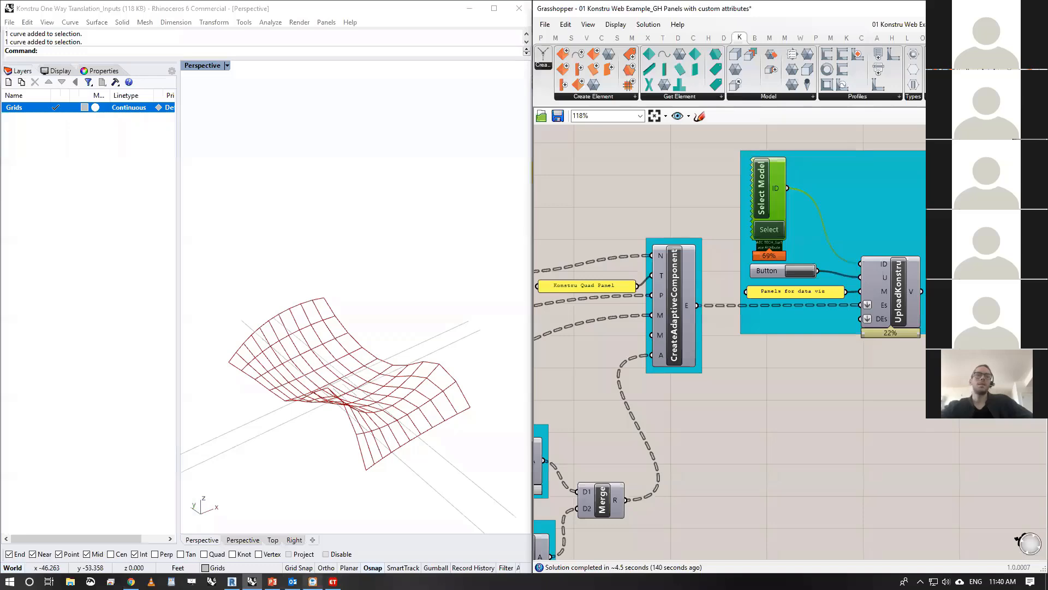
{"action": "left_click", "coordinate": [273, 581]}
{"action": "left_click", "coordinate": [58, 463]}
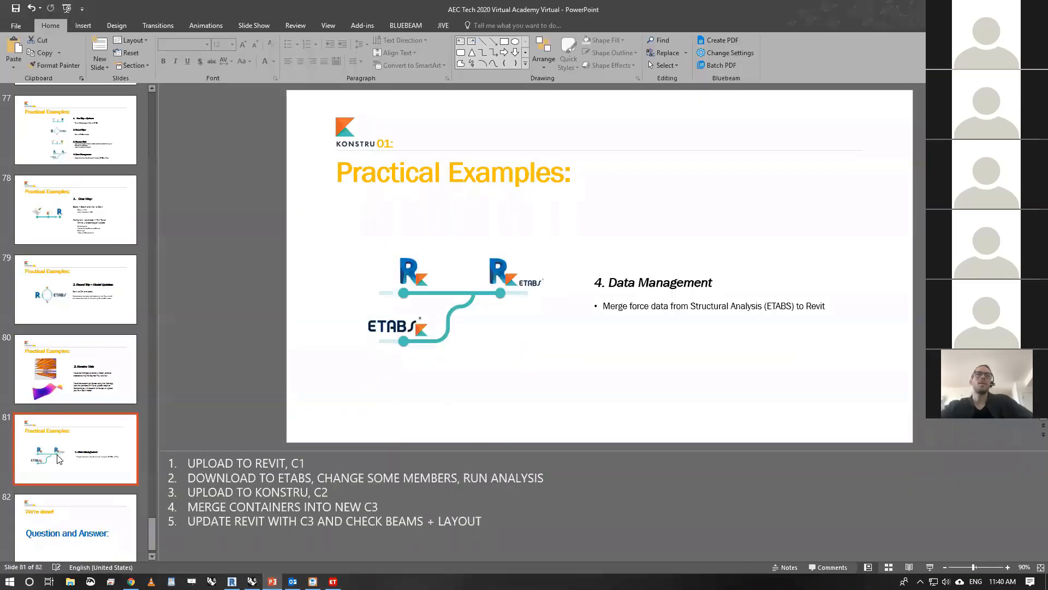
{"action": "left_click", "coordinate": [82, 376]}
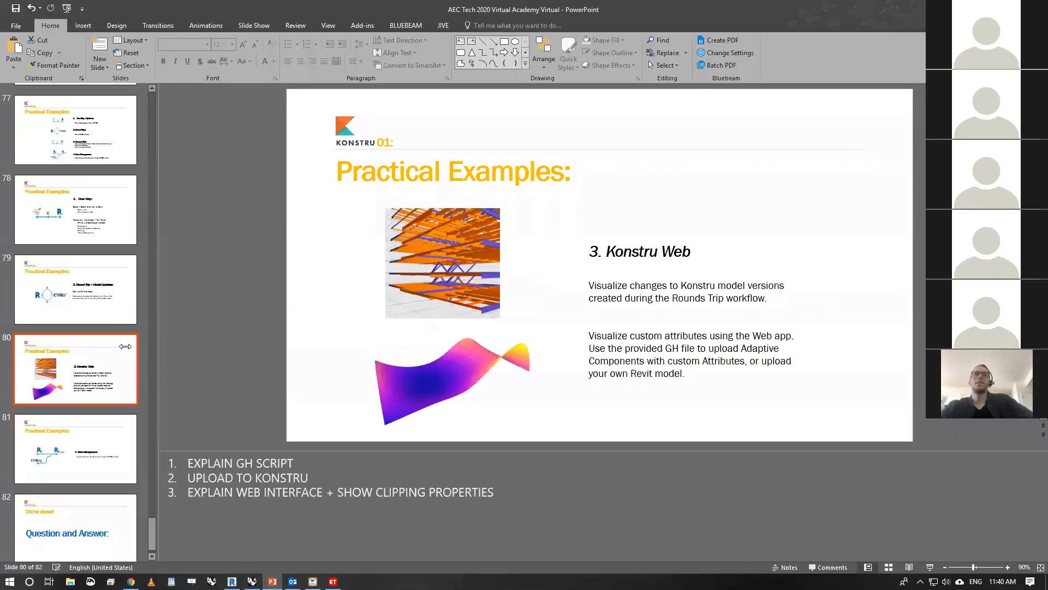
{"action": "left_click", "coordinate": [90, 473]}
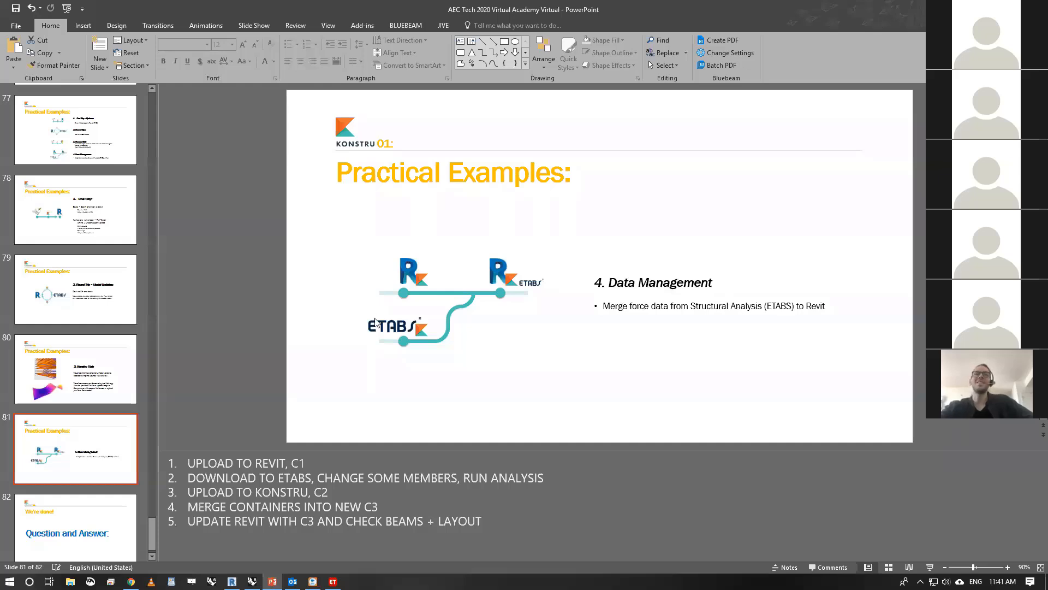
{"action": "left_click", "coordinate": [73, 292]}
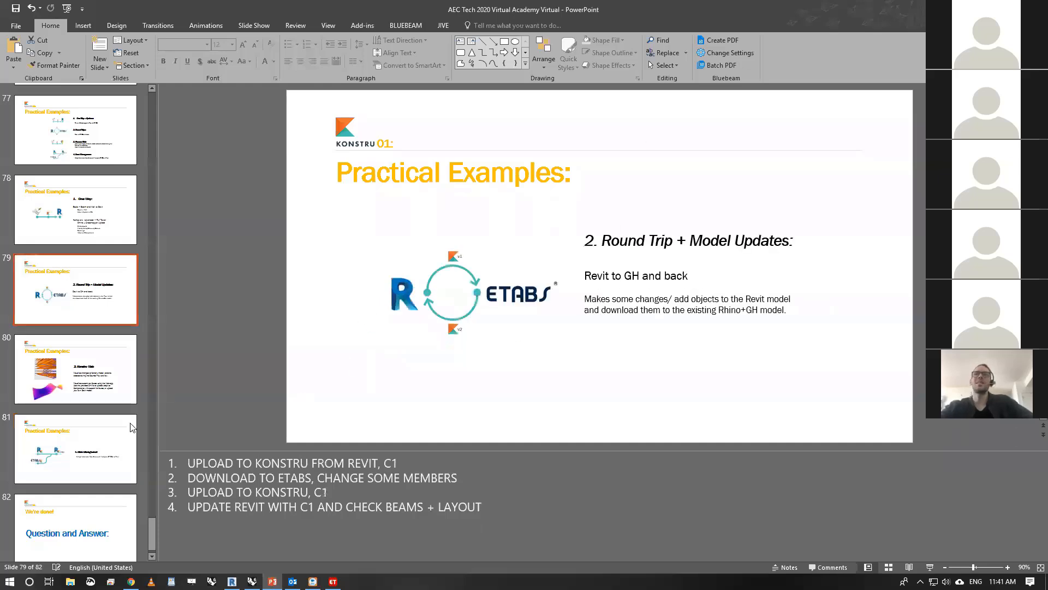
{"action": "left_click", "coordinate": [57, 469]}
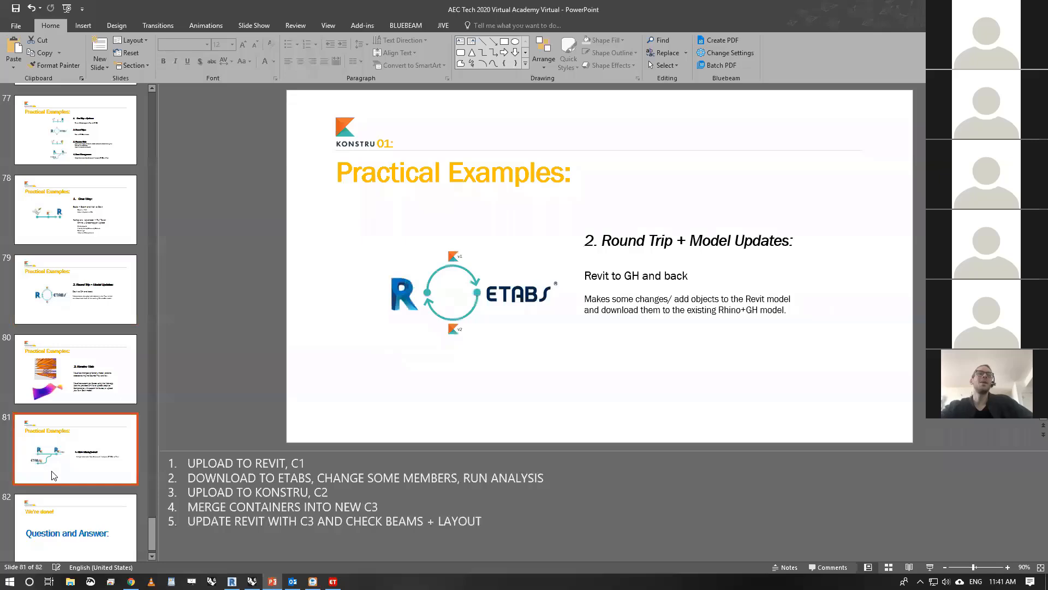
- Go to the closing Question and Answer slide and present it in Reading View
{"action": "left_click", "coordinate": [64, 534]}
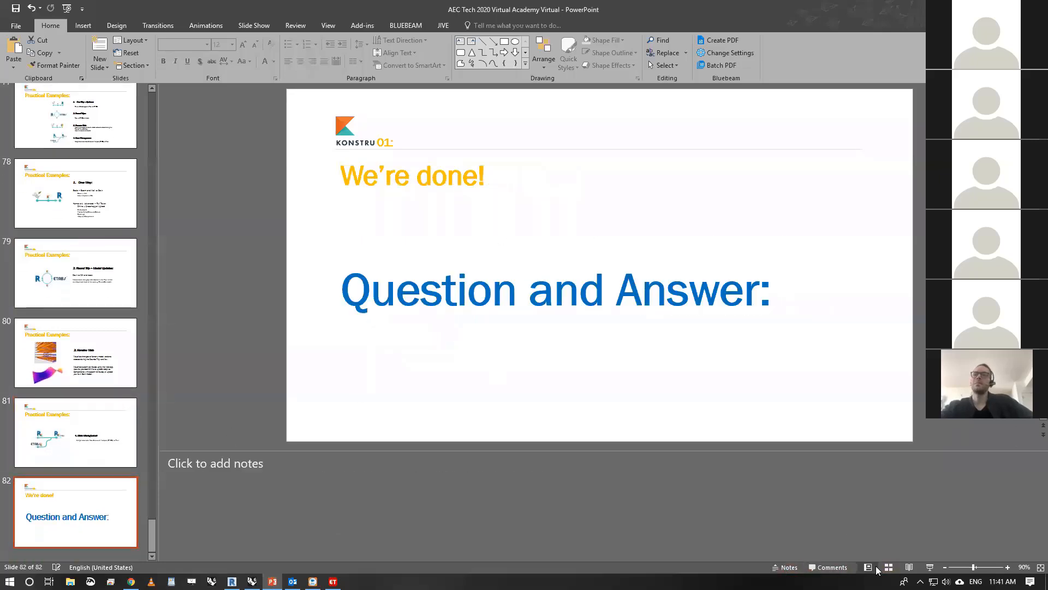
{"action": "left_click", "coordinate": [908, 568]}
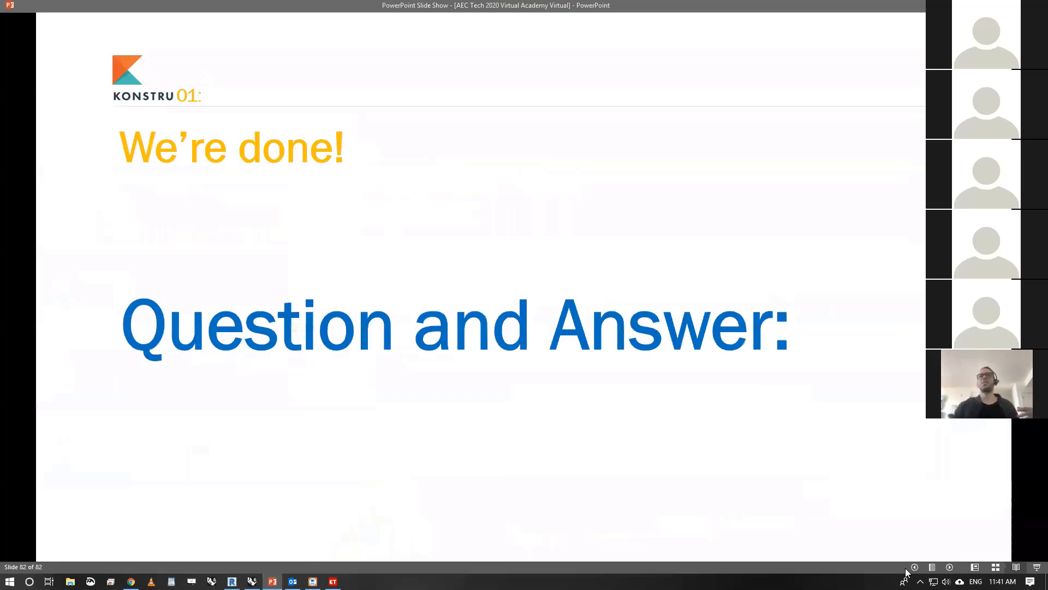